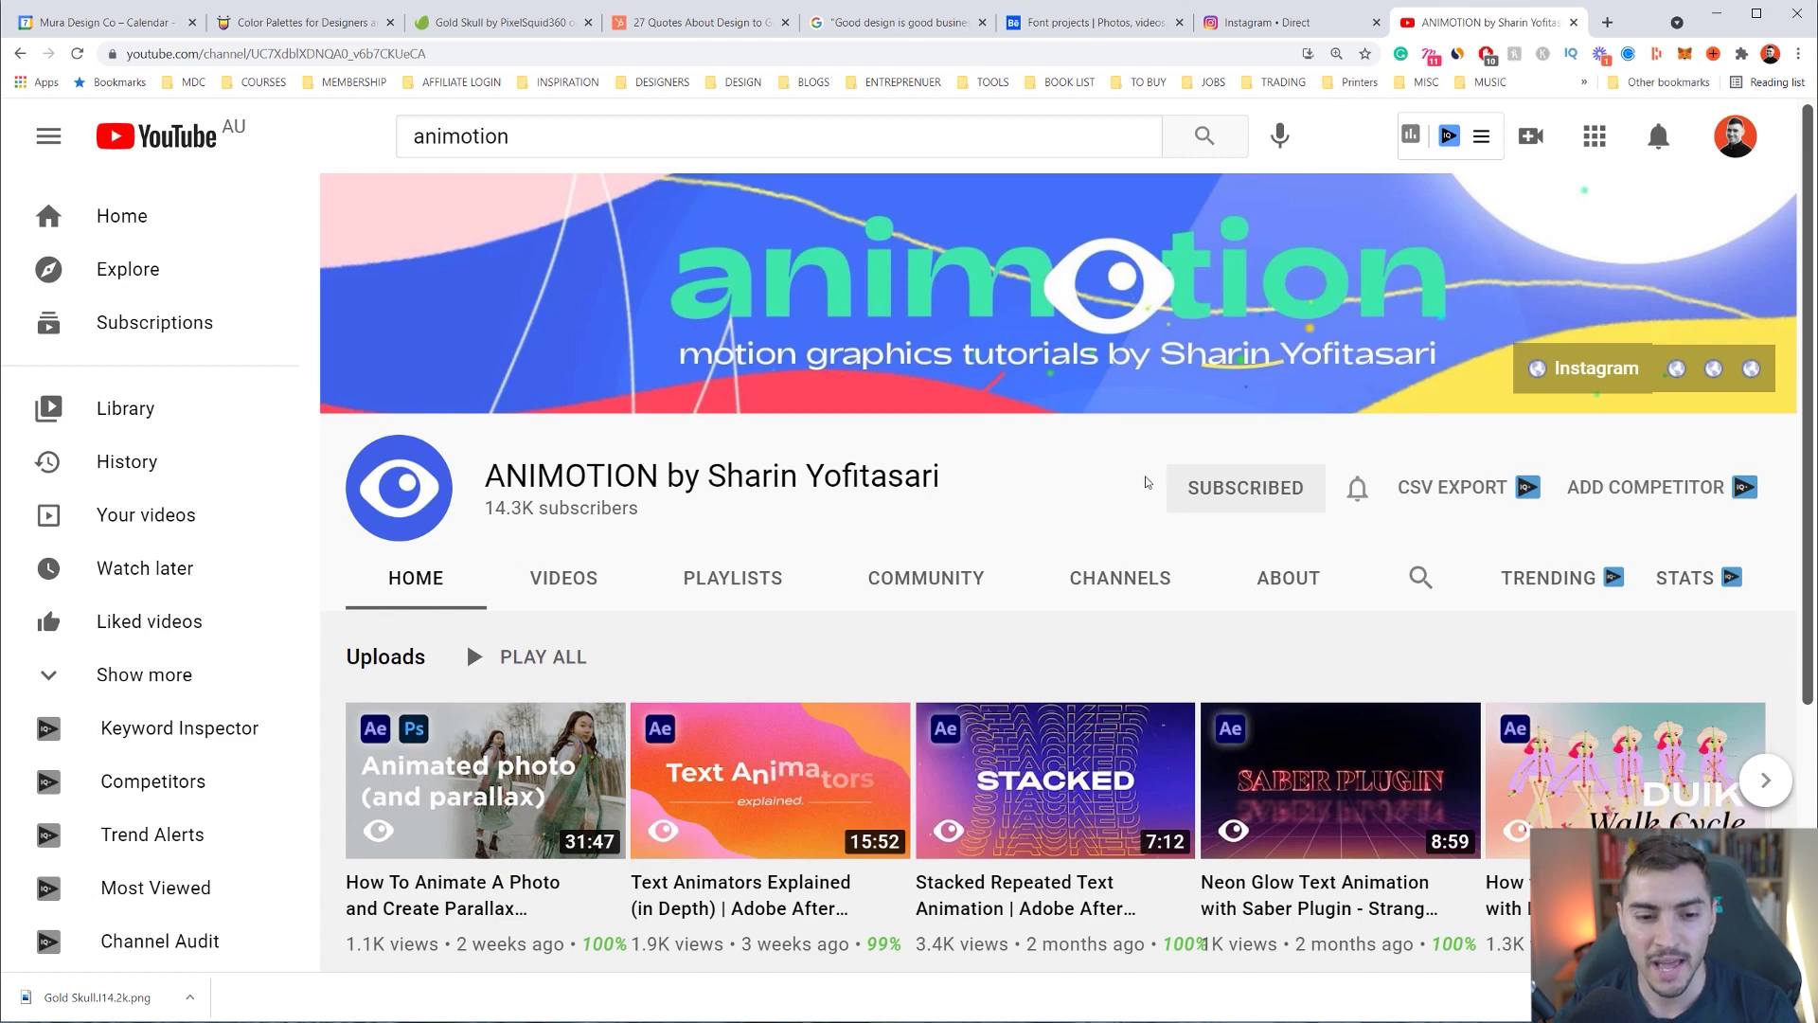
# Step: Browse the uploaded tutorials on the ANIMOTION YouTube channel's home page
pyautogui.scroll(-2, 1146, 483)
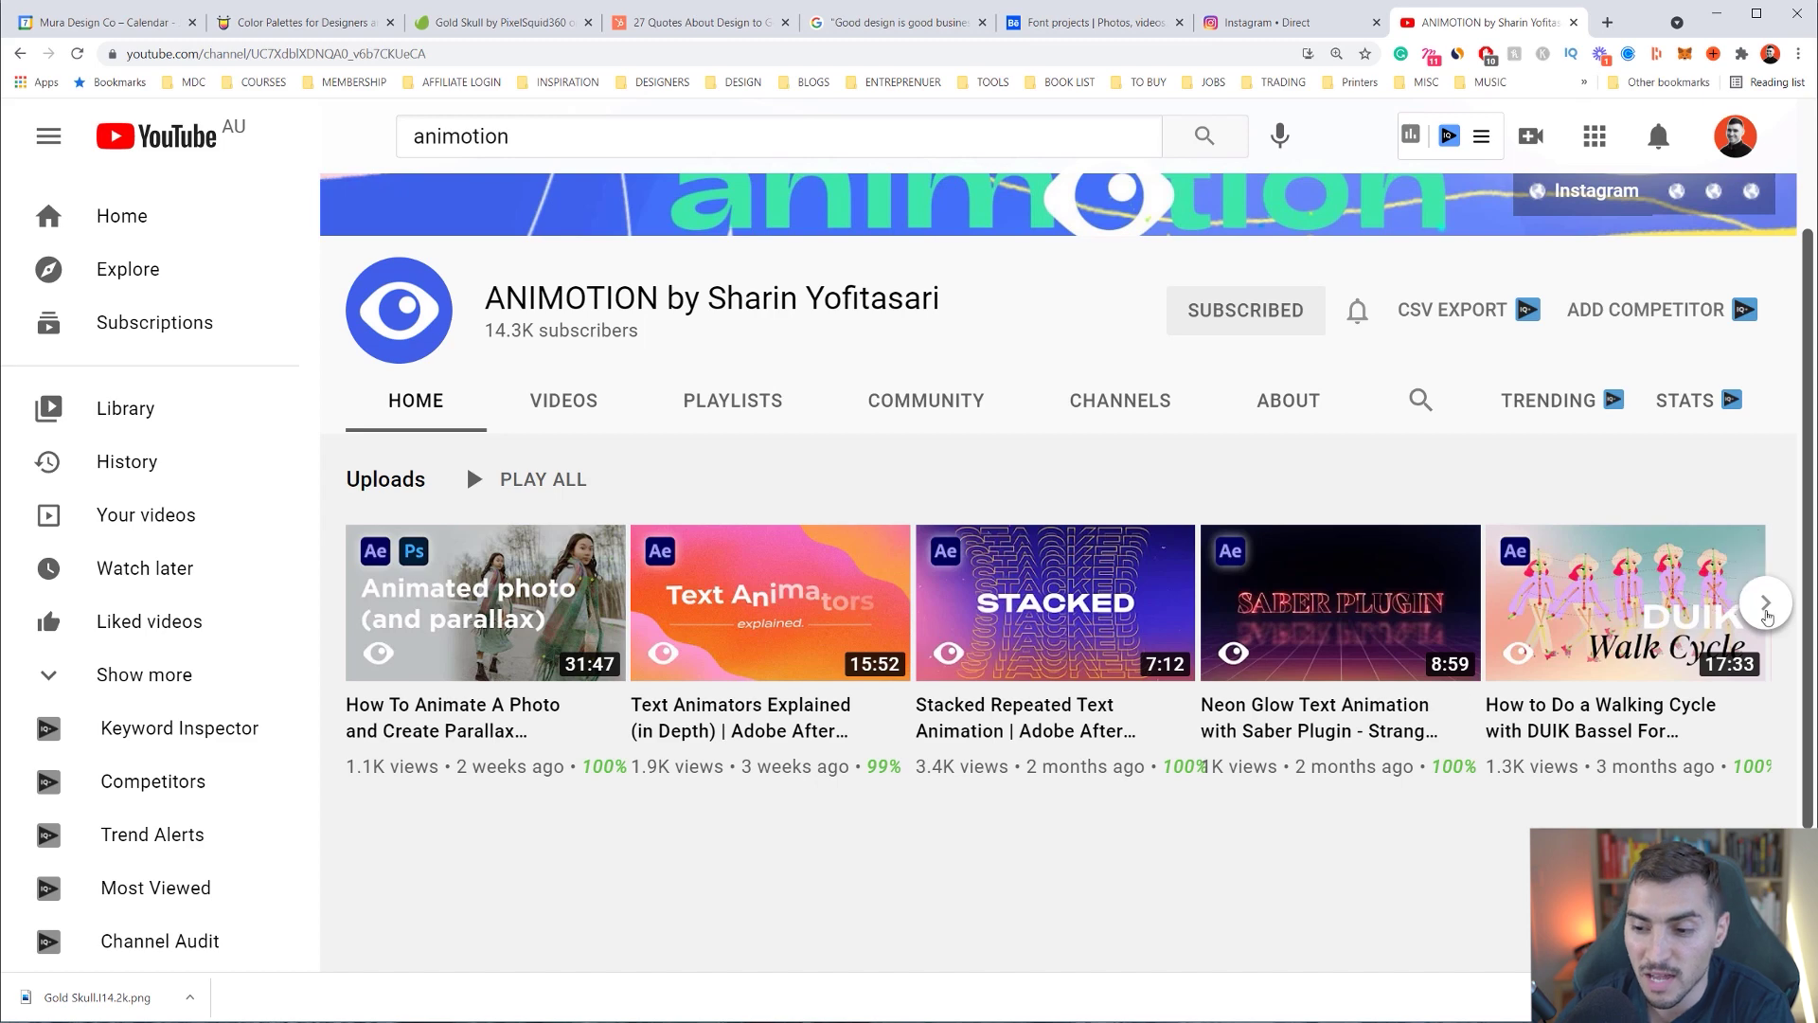
pyautogui.click(1767, 613)
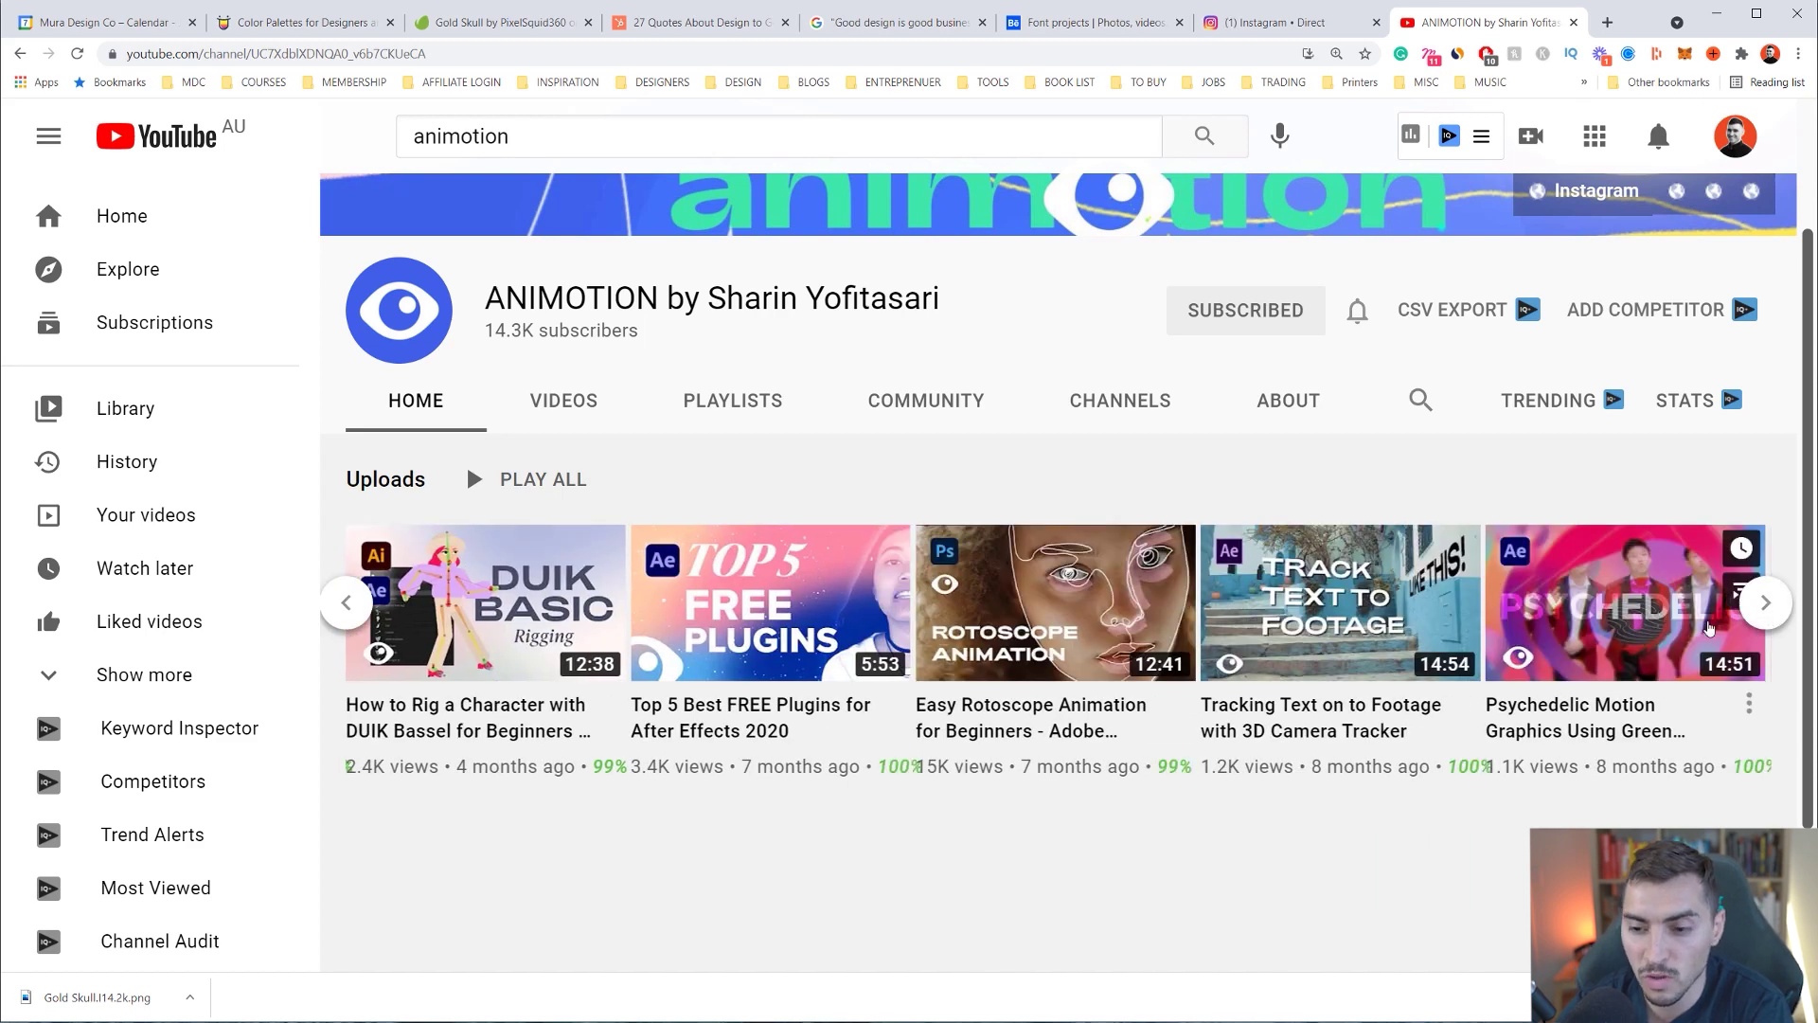
pyautogui.click(1765, 606)
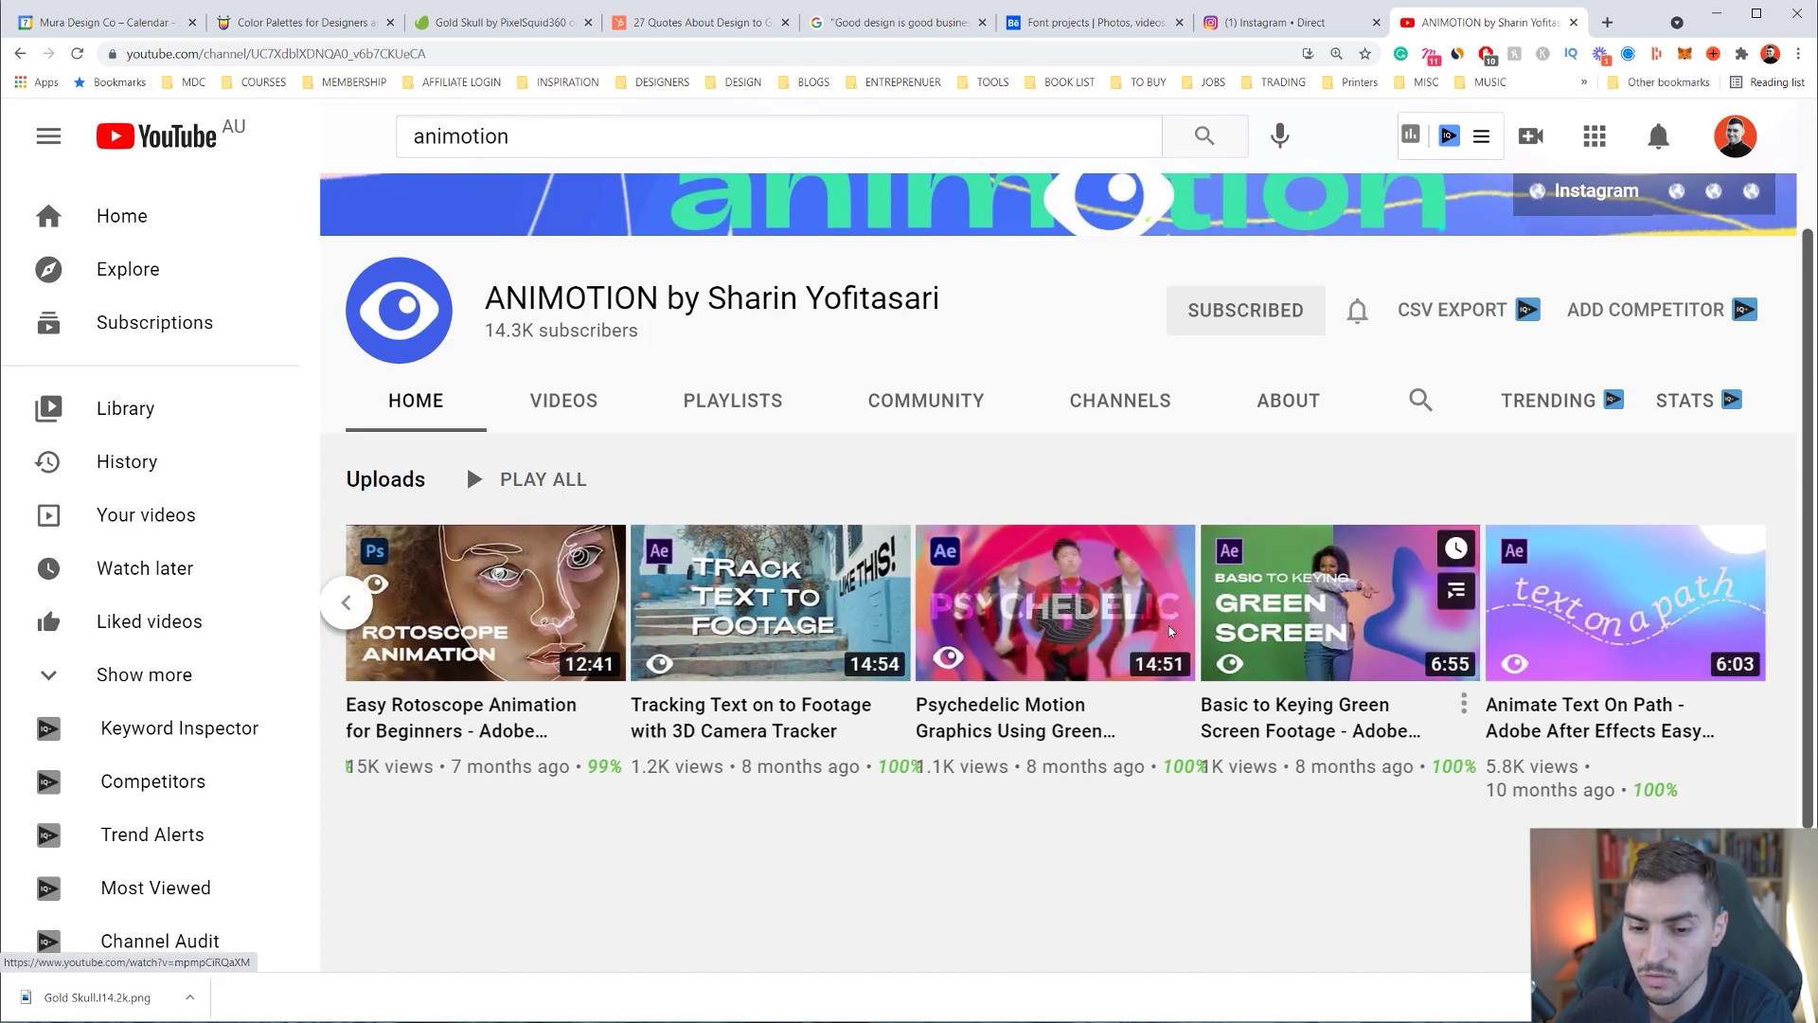
pyautogui.click(348, 606)
pyautogui.click(347, 606)
pyautogui.scroll(2, 663, 568)
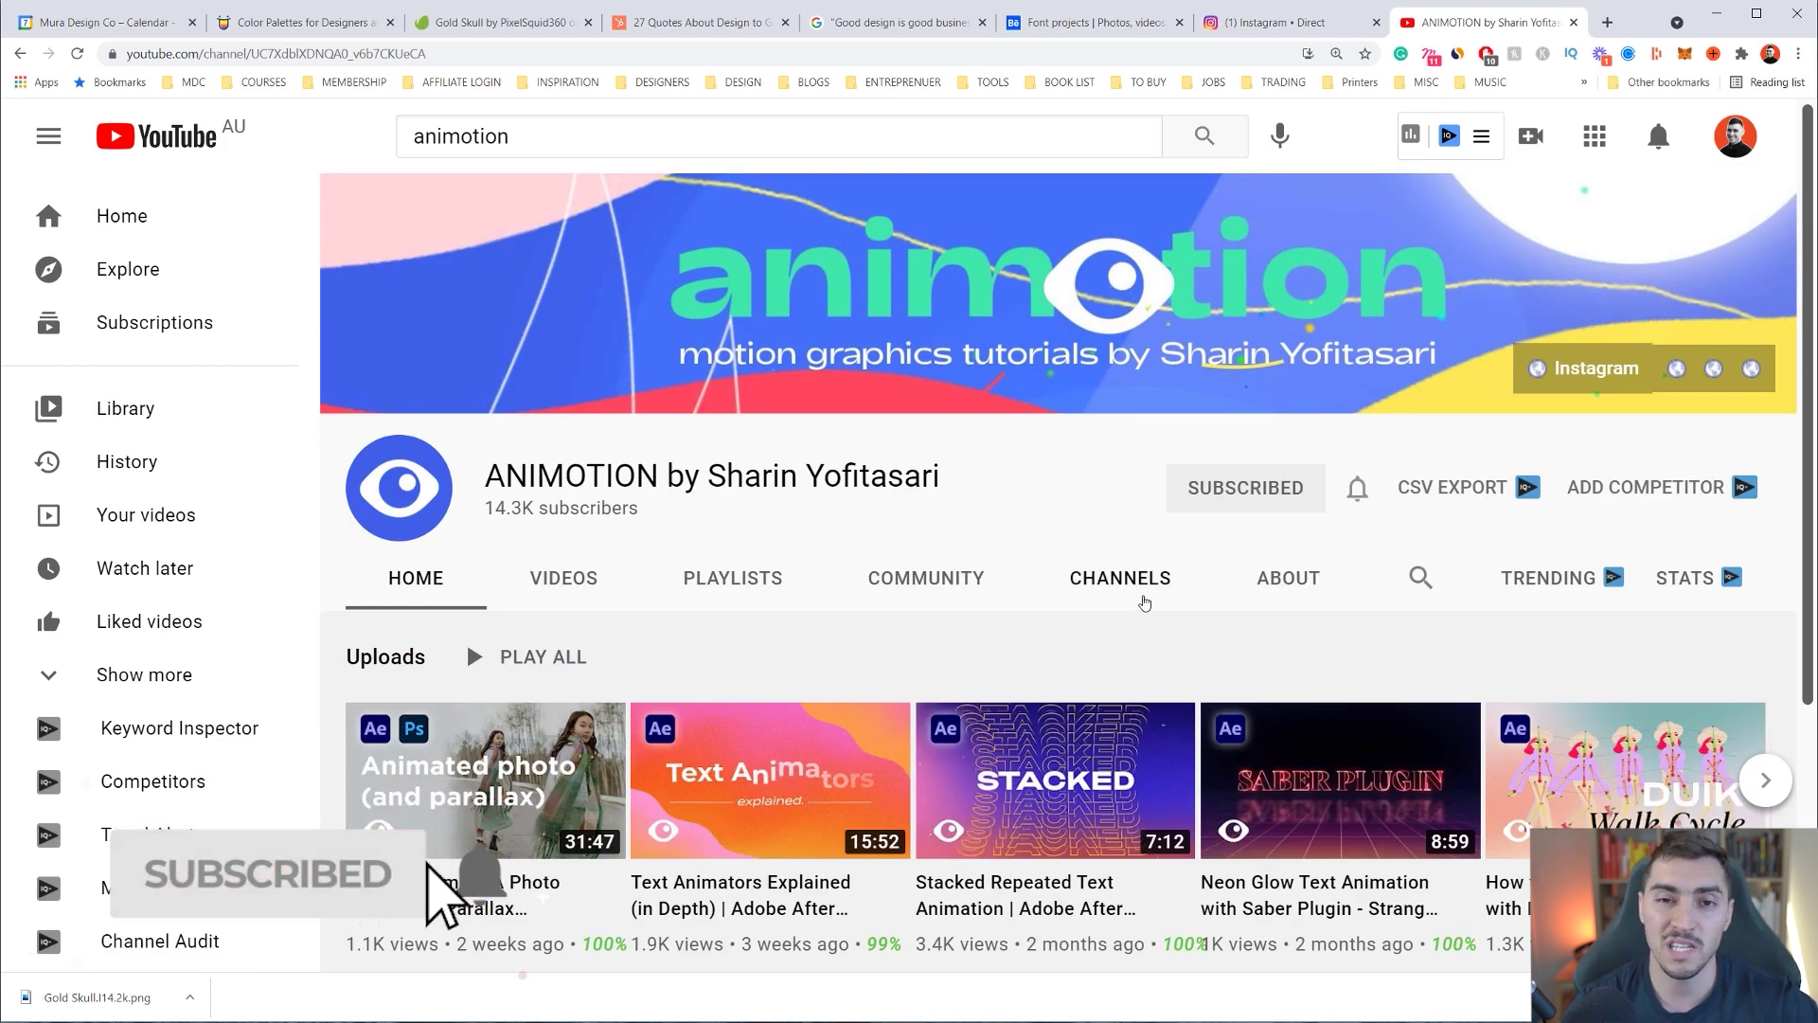
# Step: Switch to Illustrator and examine the finished gold skull poster in Poster Design Collab.ai
pyautogui.click(1718, 28)
pyautogui.moveTo(1186, 470); pyautogui.dragTo(1318, 510)
pyautogui.scroll(1, 776, 478)
pyautogui.scroll(-1, 1406, 591)
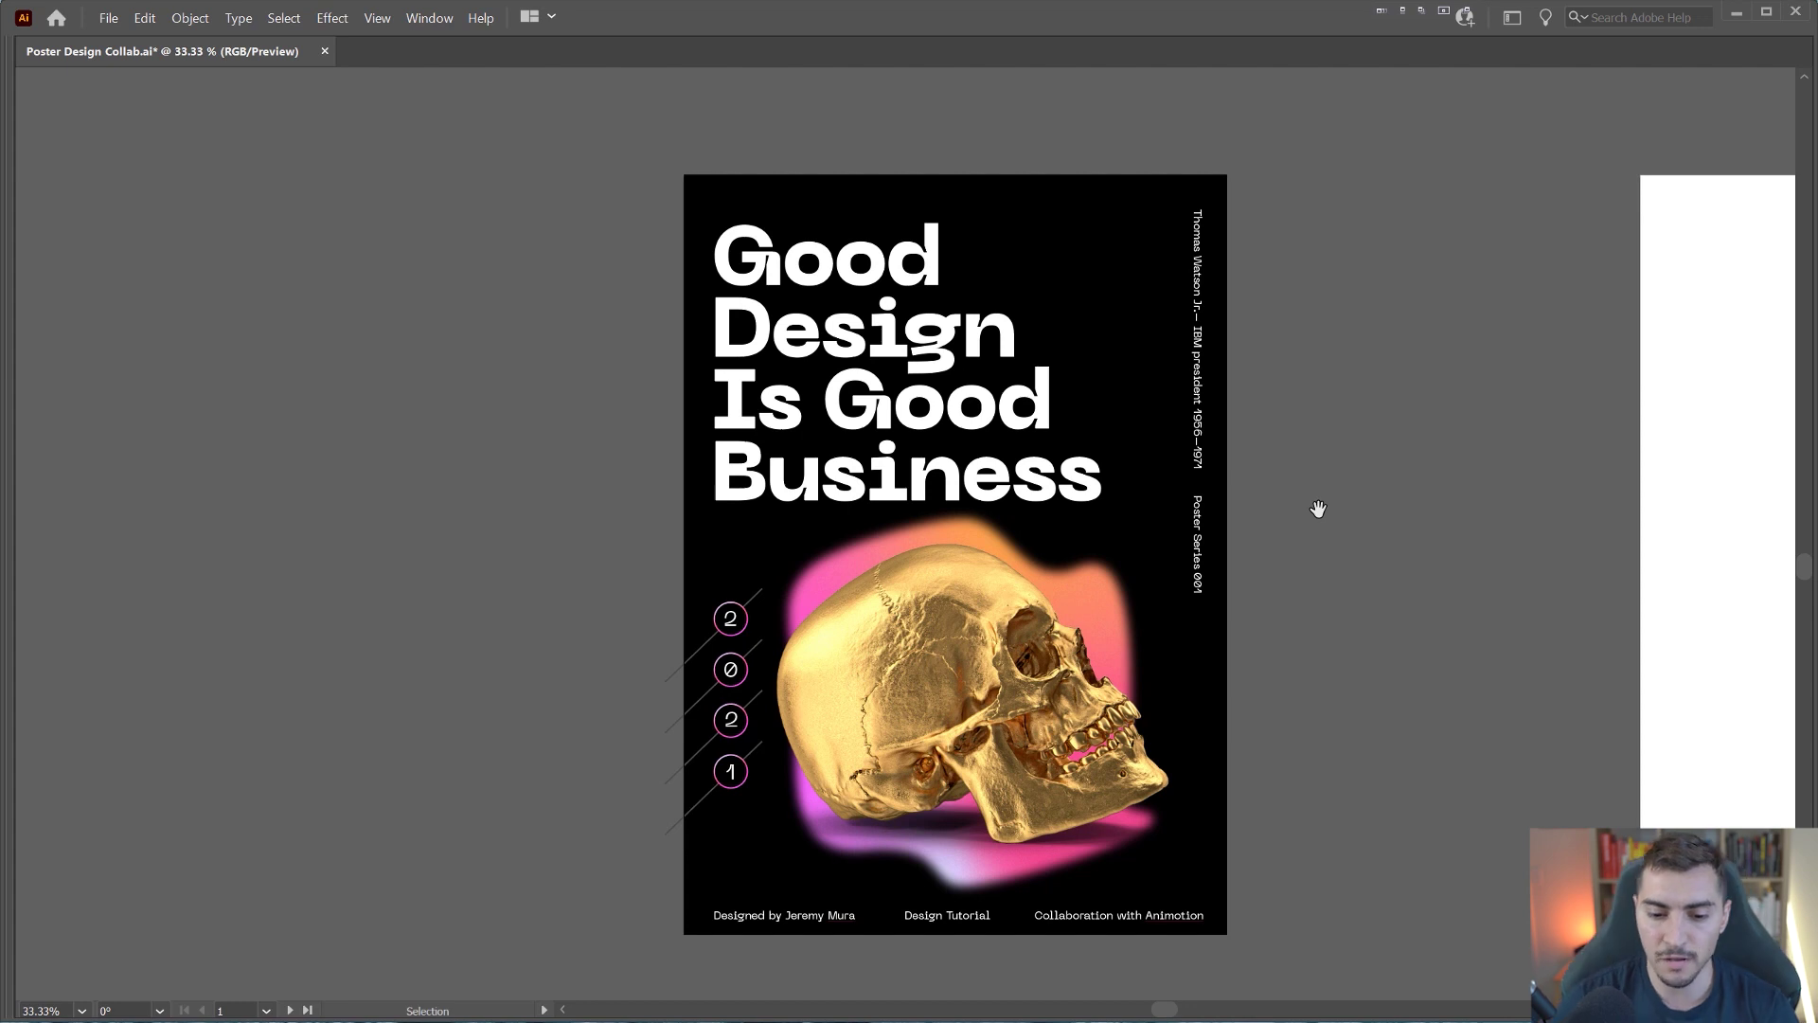
pyautogui.moveTo(1359, 483); pyautogui.dragTo(1177, 352)
pyautogui.scroll(1, 656, 263)
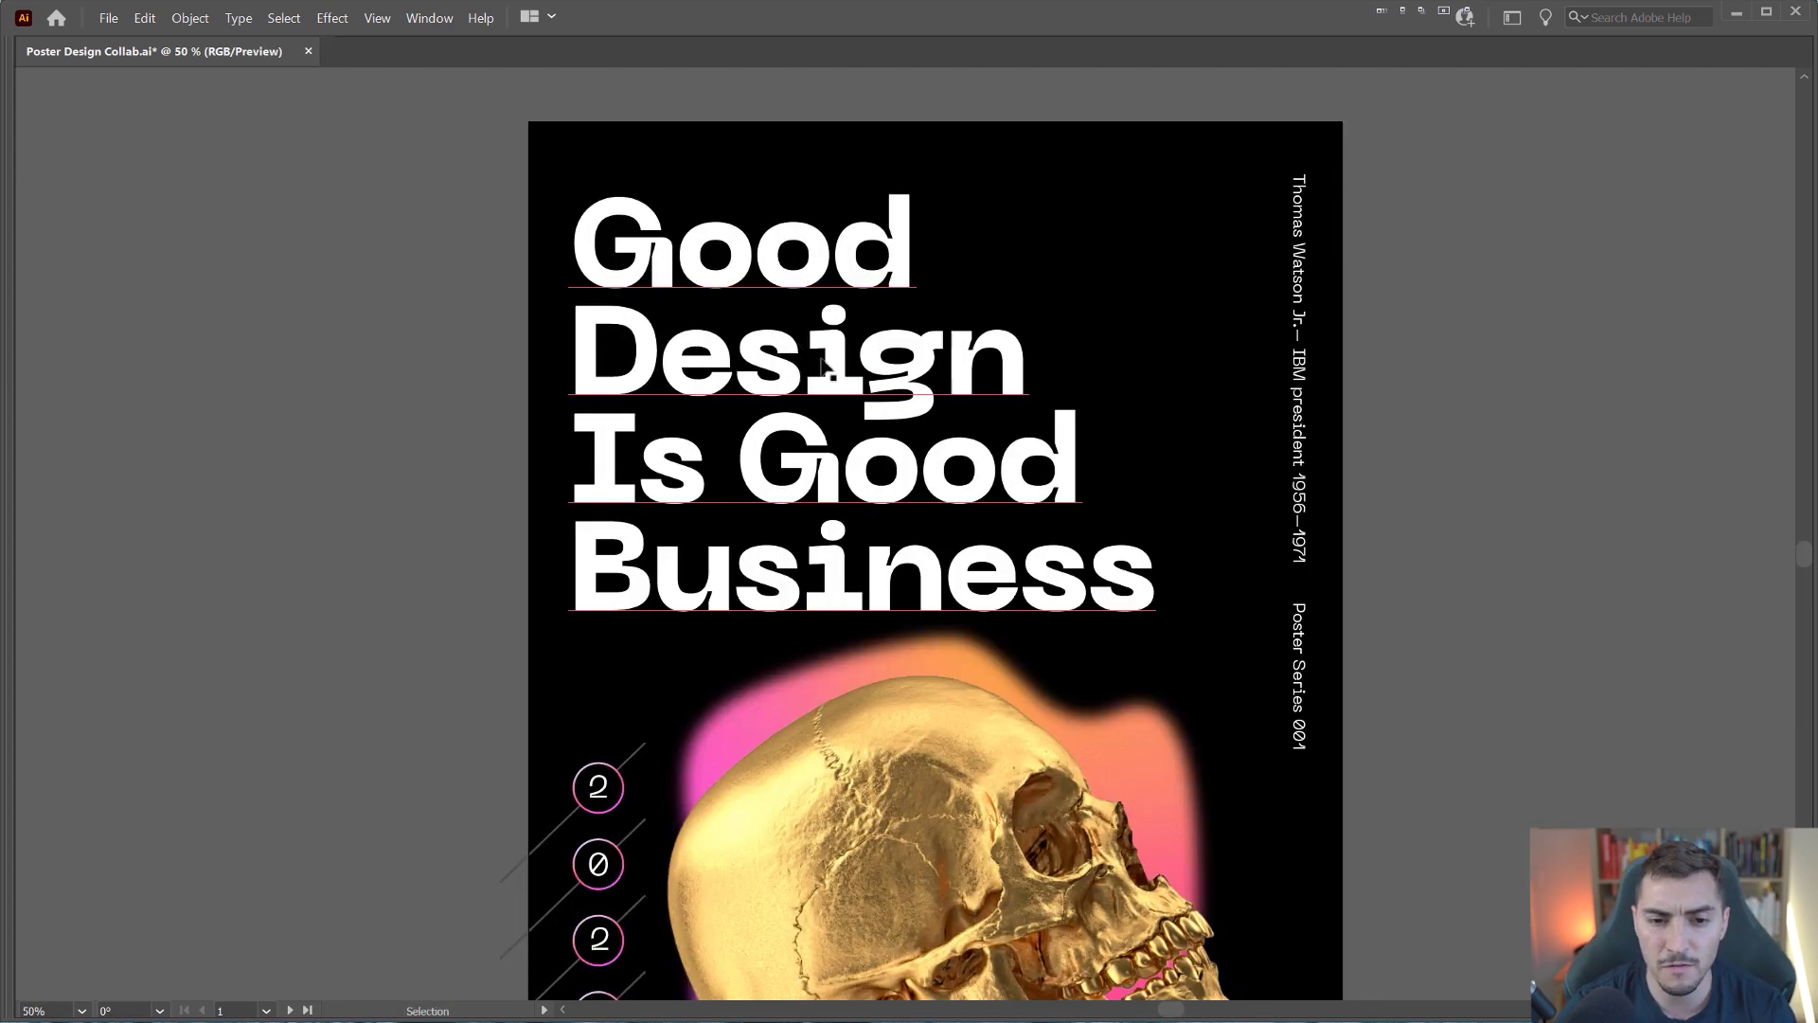
# Step: Check the font used for the finished poster's headline, and deselect it
pyautogui.click(824, 367)
pyautogui.press('Tab')
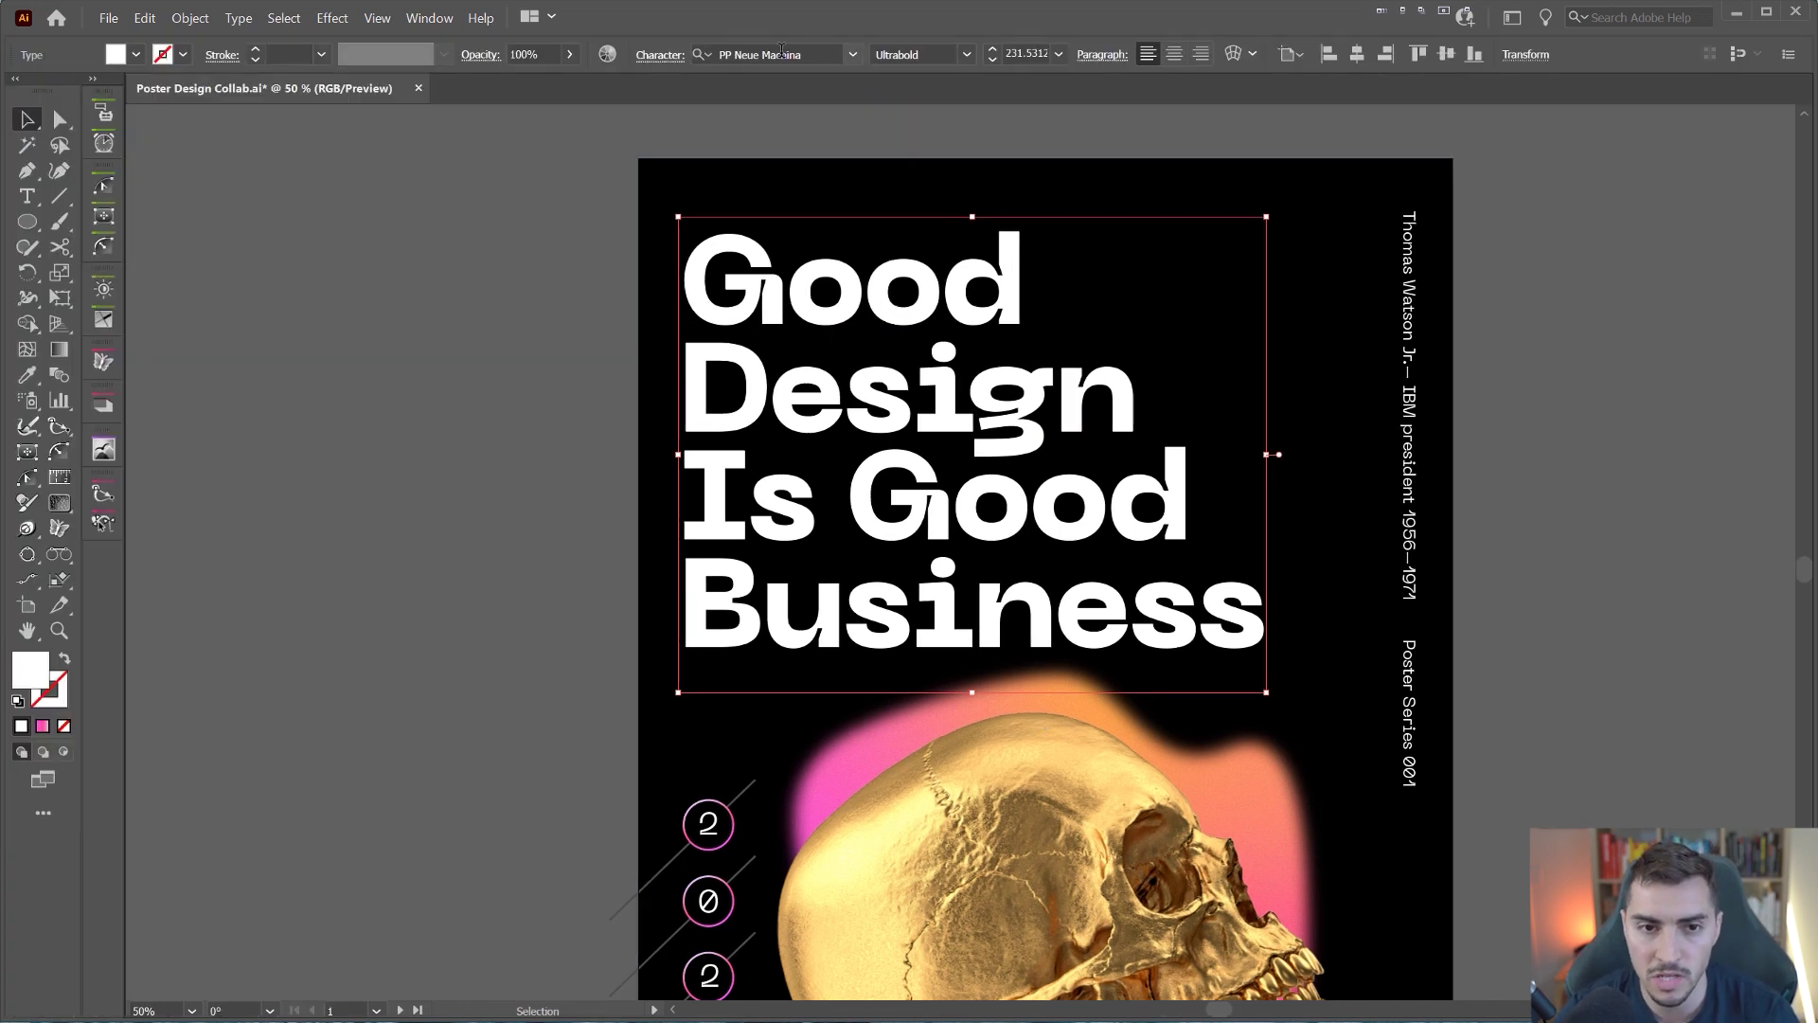
pyautogui.click(820, 54)
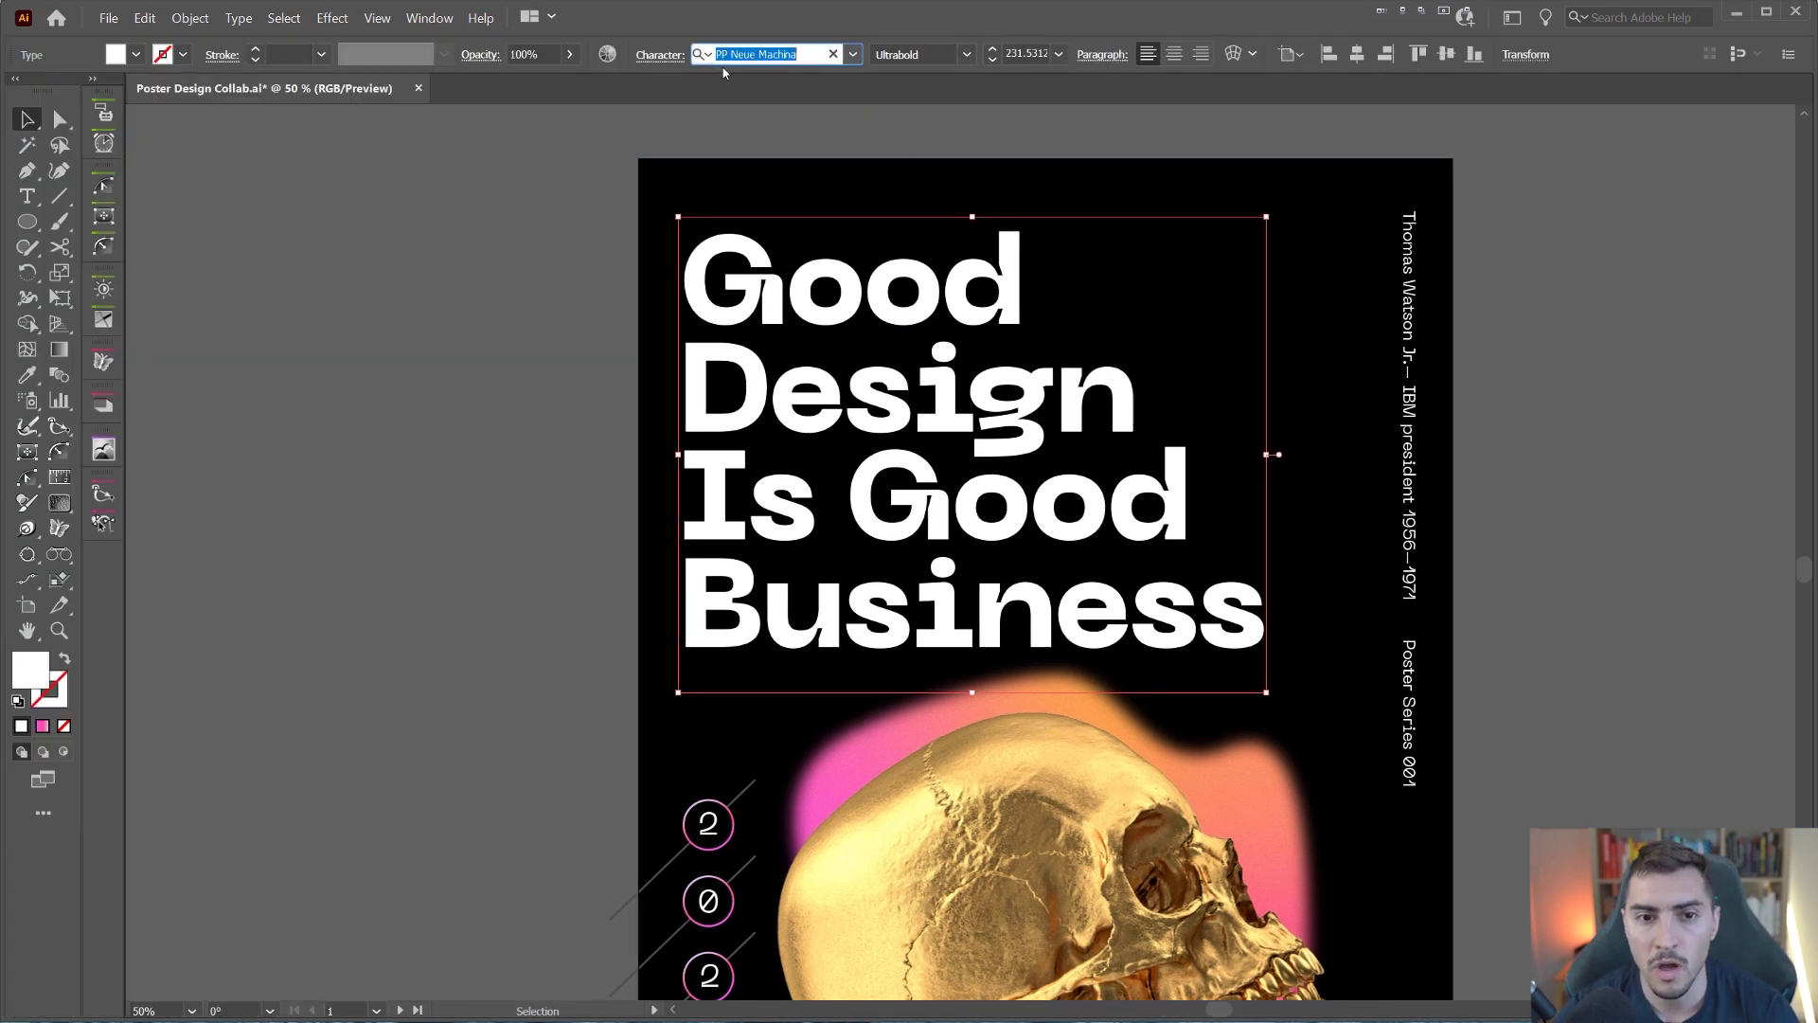
pyautogui.click(925, 118)
# Step: Check the dimensions of the blank white artboard beside the finished poster
pyautogui.moveTo(1562, 163); pyautogui.dragTo(1282, 159)
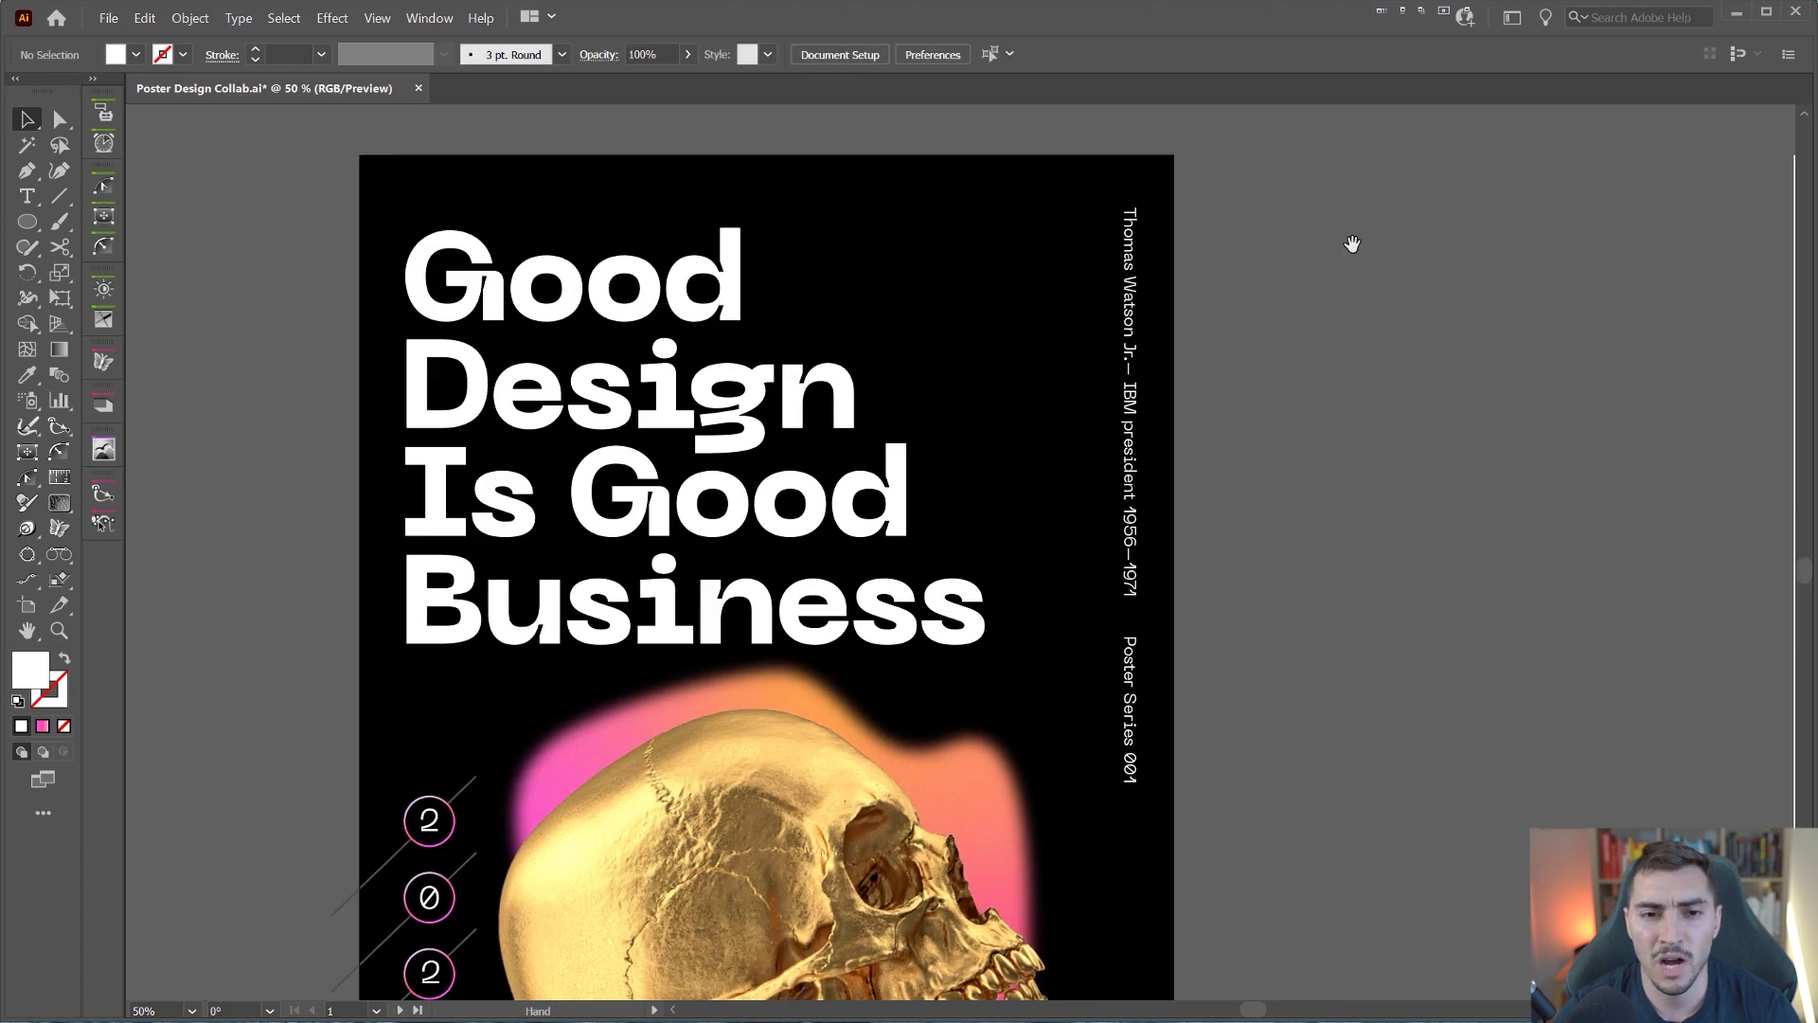
pyautogui.moveTo(1587, 301); pyautogui.dragTo(692, 310)
pyautogui.scroll(-1, 1250, 357)
pyautogui.moveTo(1182, 343); pyautogui.dragTo(981, 352)
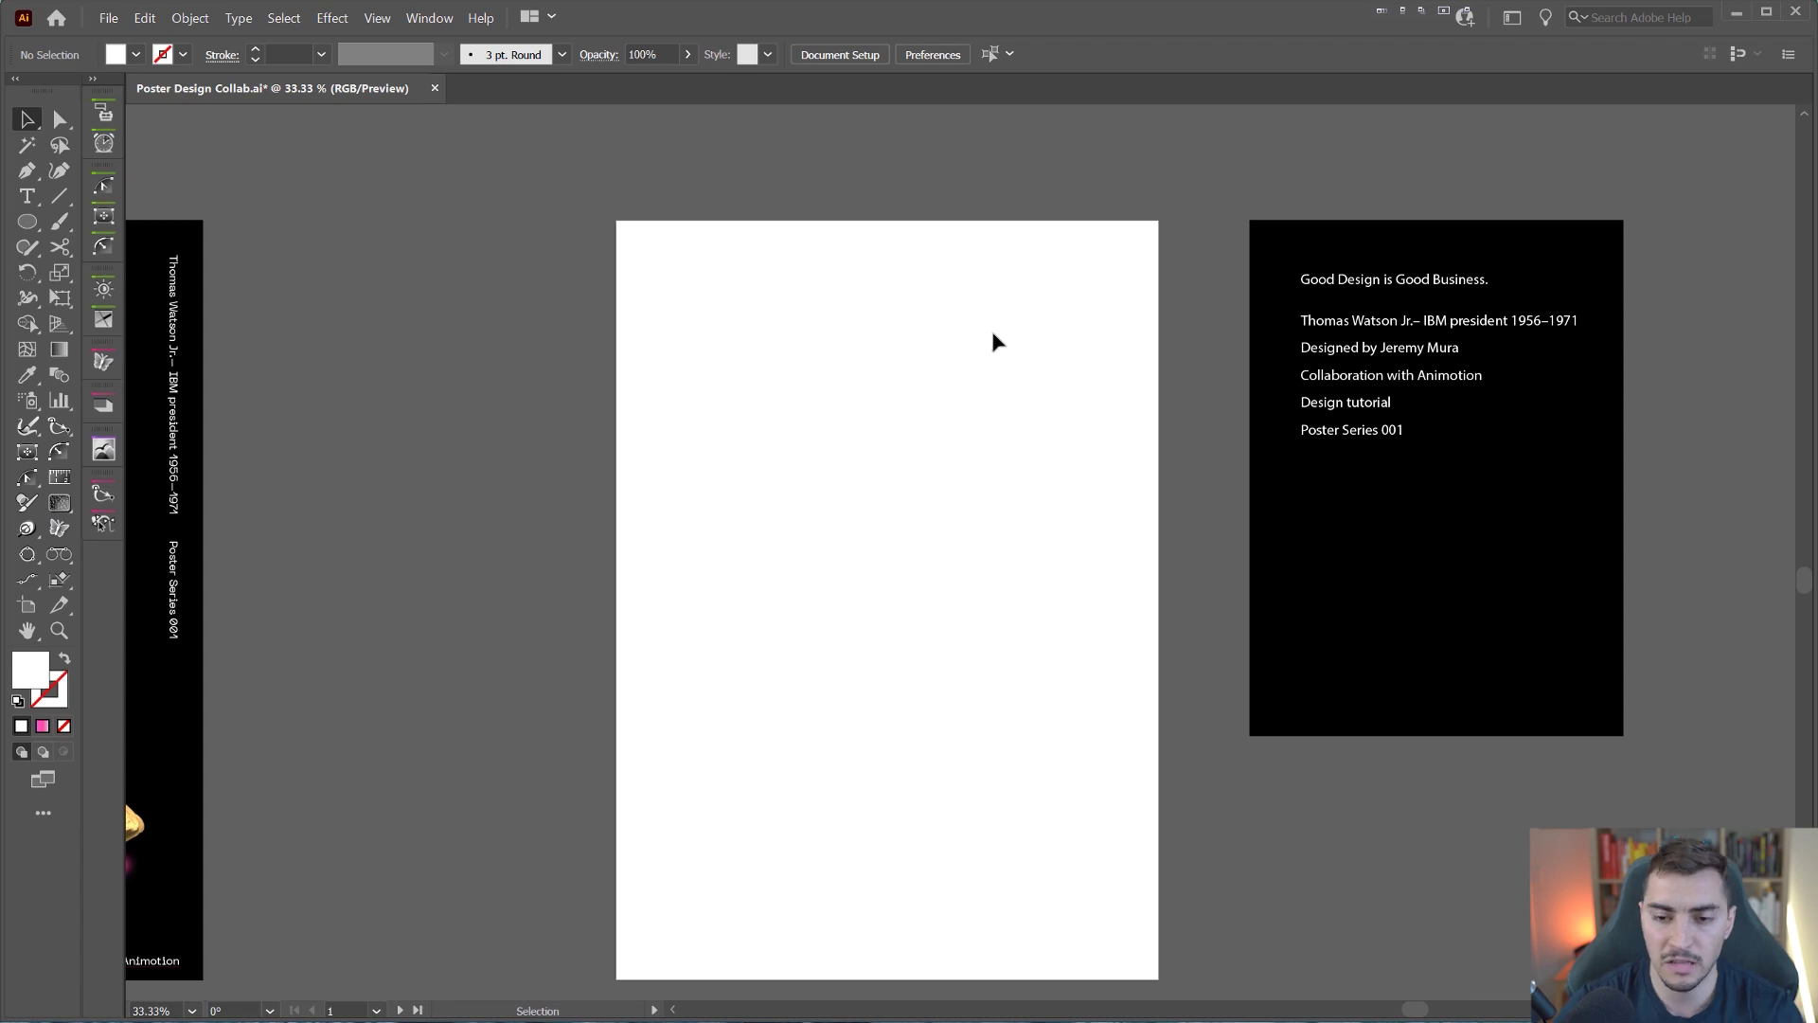
pyautogui.click(1001, 325)
pyautogui.scroll(-2, 798, 325)
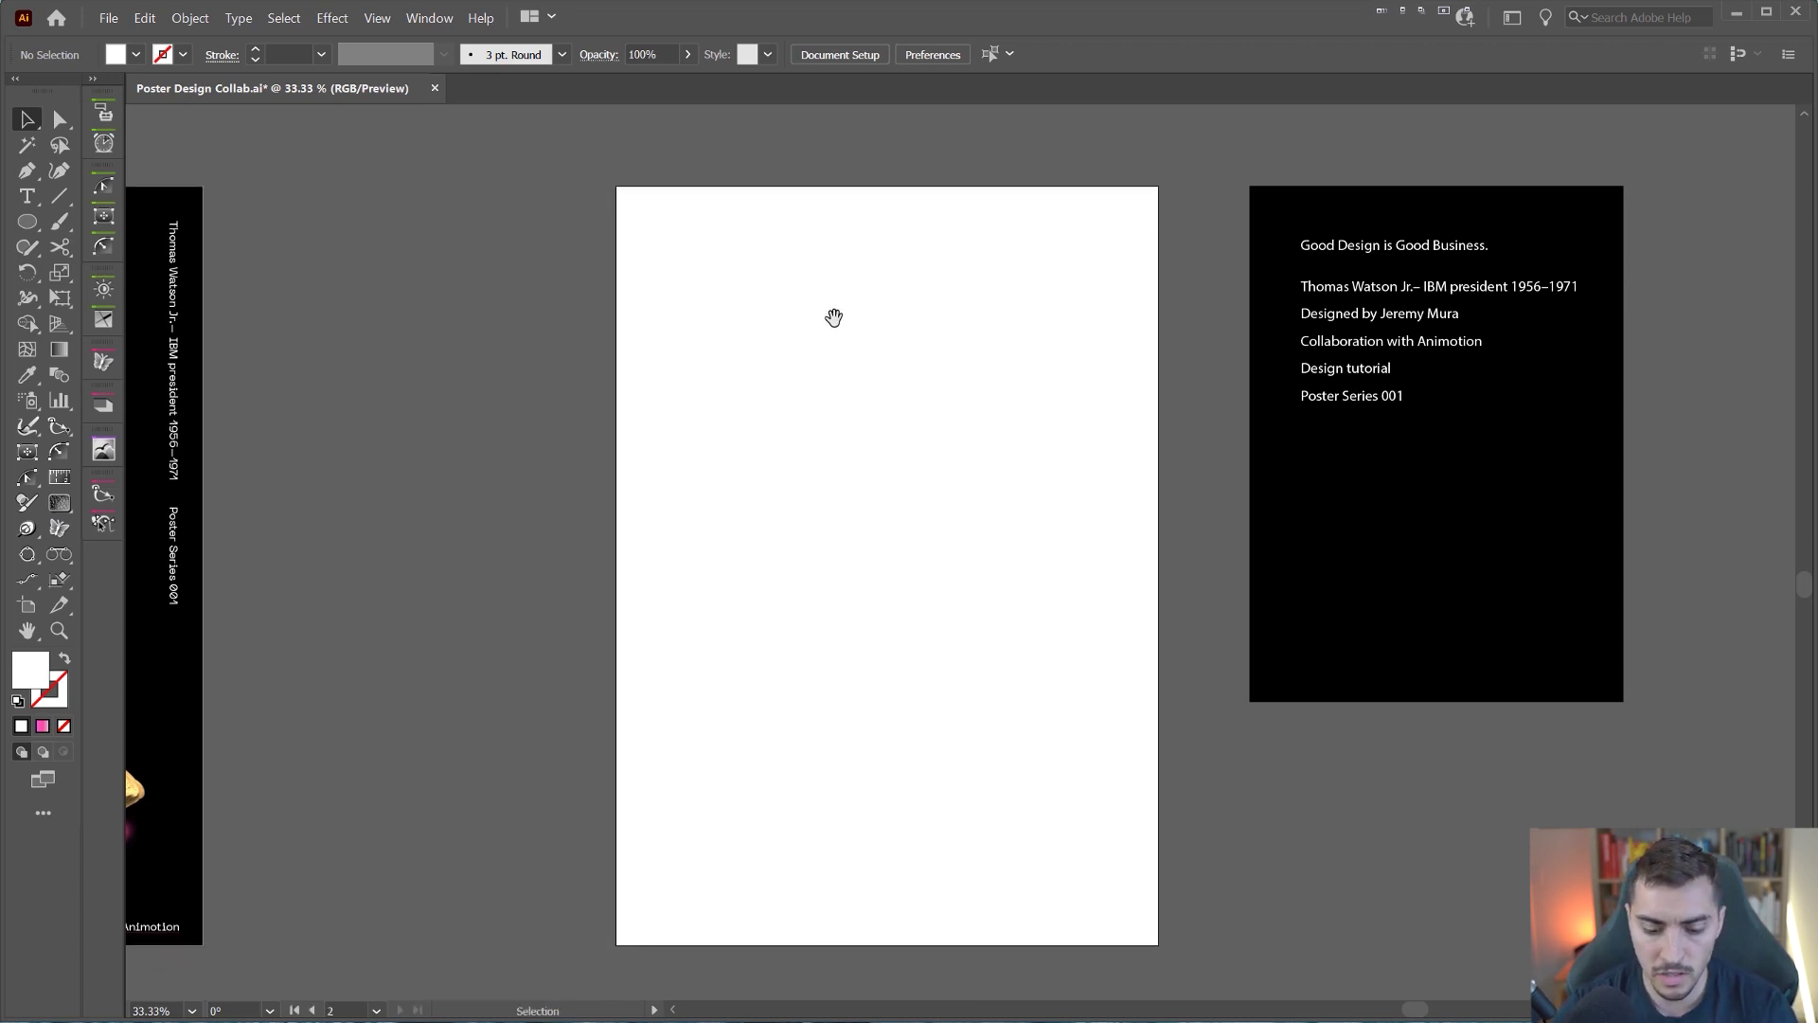
pyautogui.hotkey('shift', 'o')
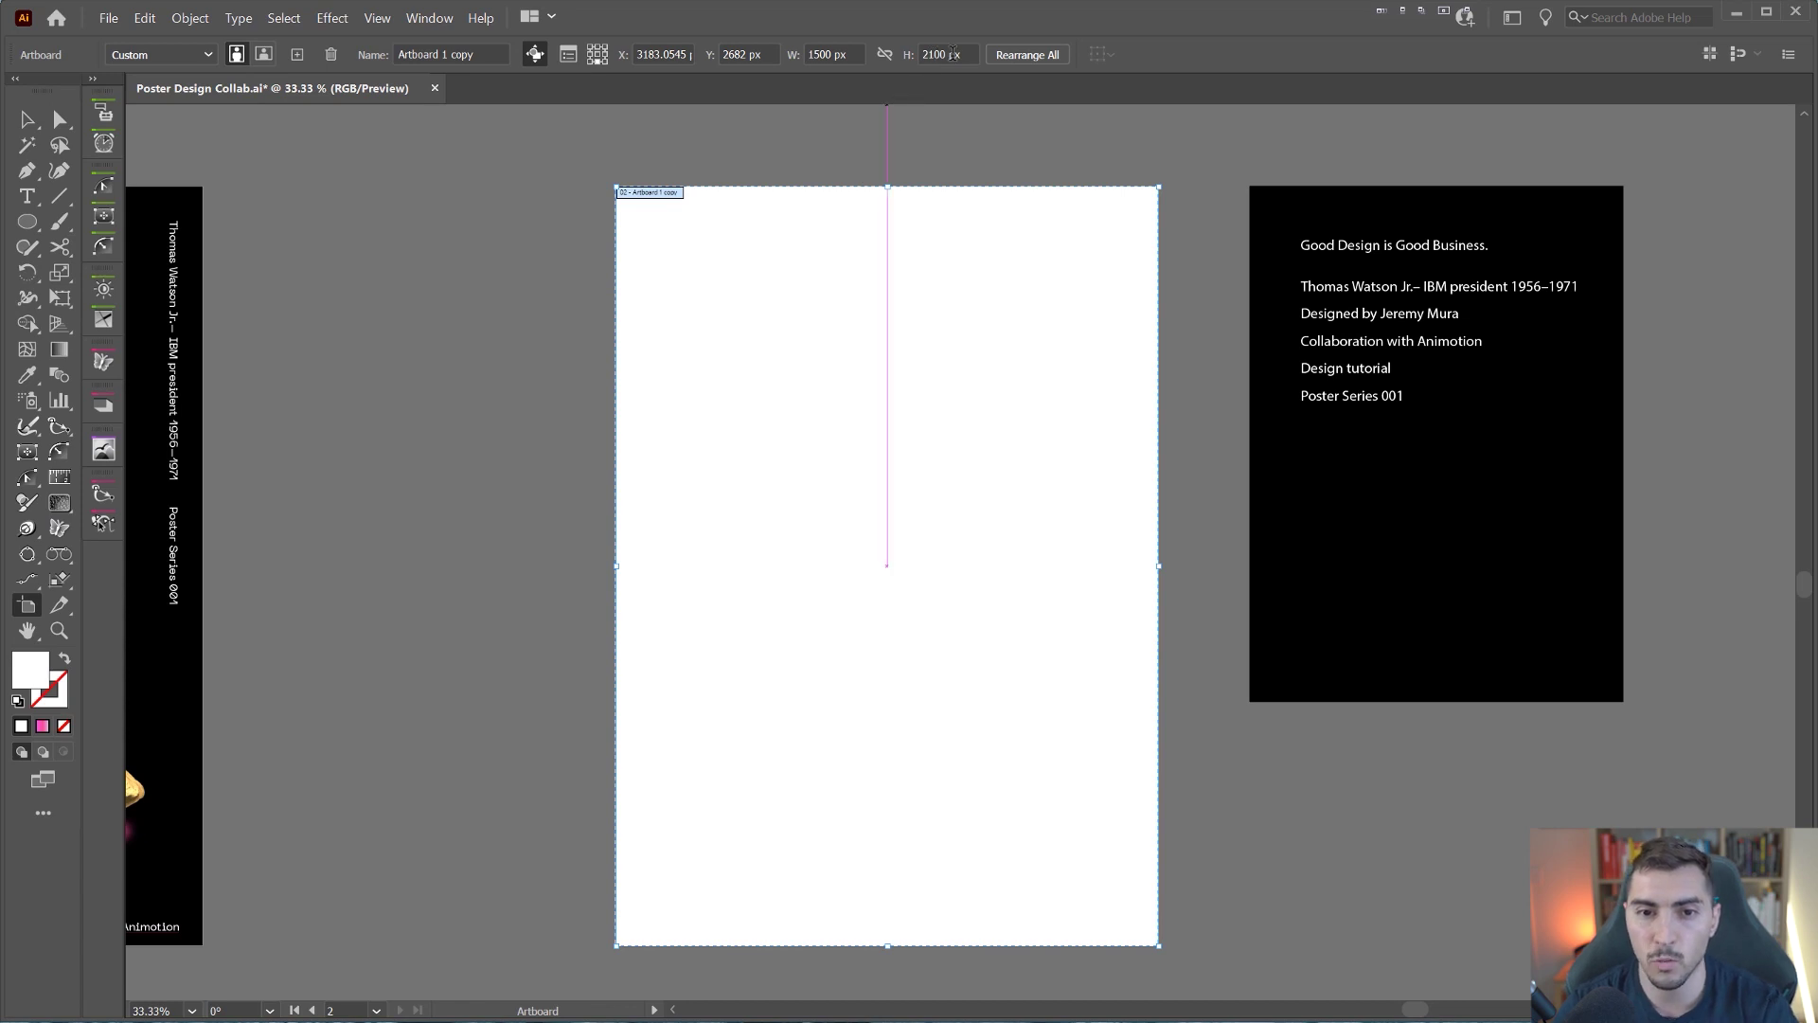
pyautogui.press('Escape')
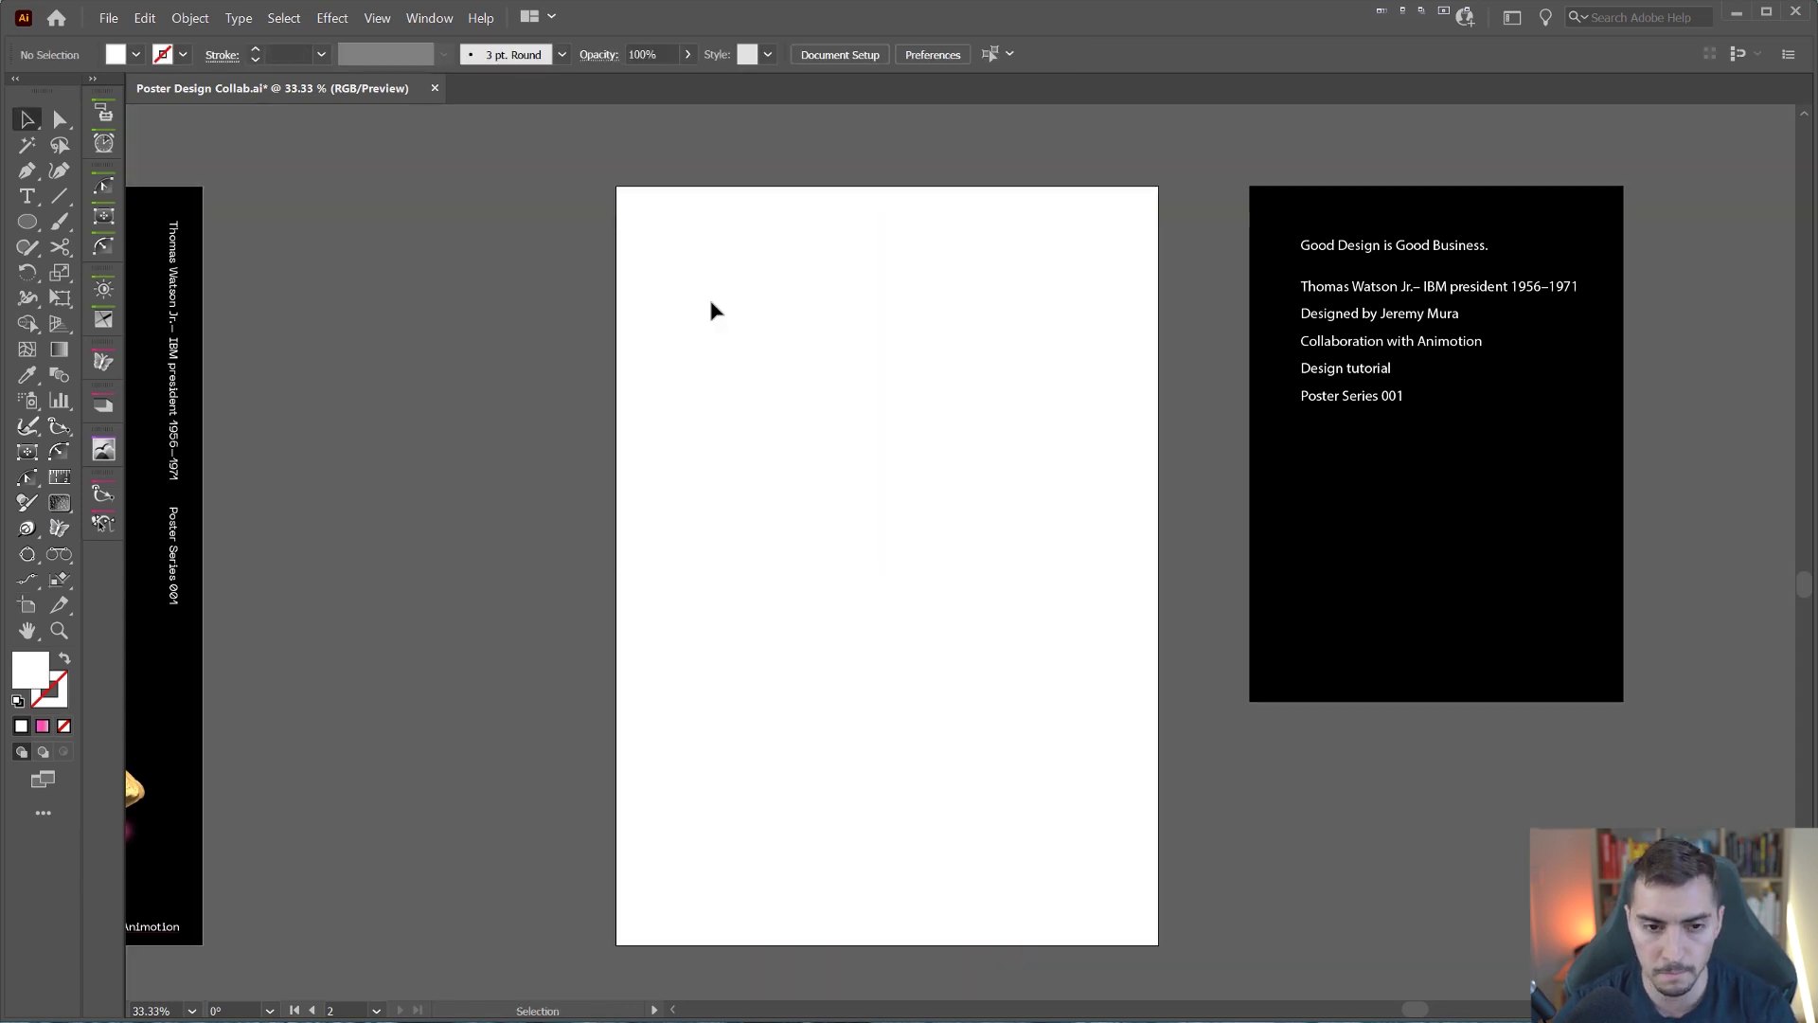
# Step: Draw a 1500 x 2100 px rectangle covering the blank artboard and fill it with the black sampled from the text brief's background
pyautogui.press('m')
pyautogui.moveTo(616, 188); pyautogui.dragTo(1157, 944)
pyautogui.press('i')
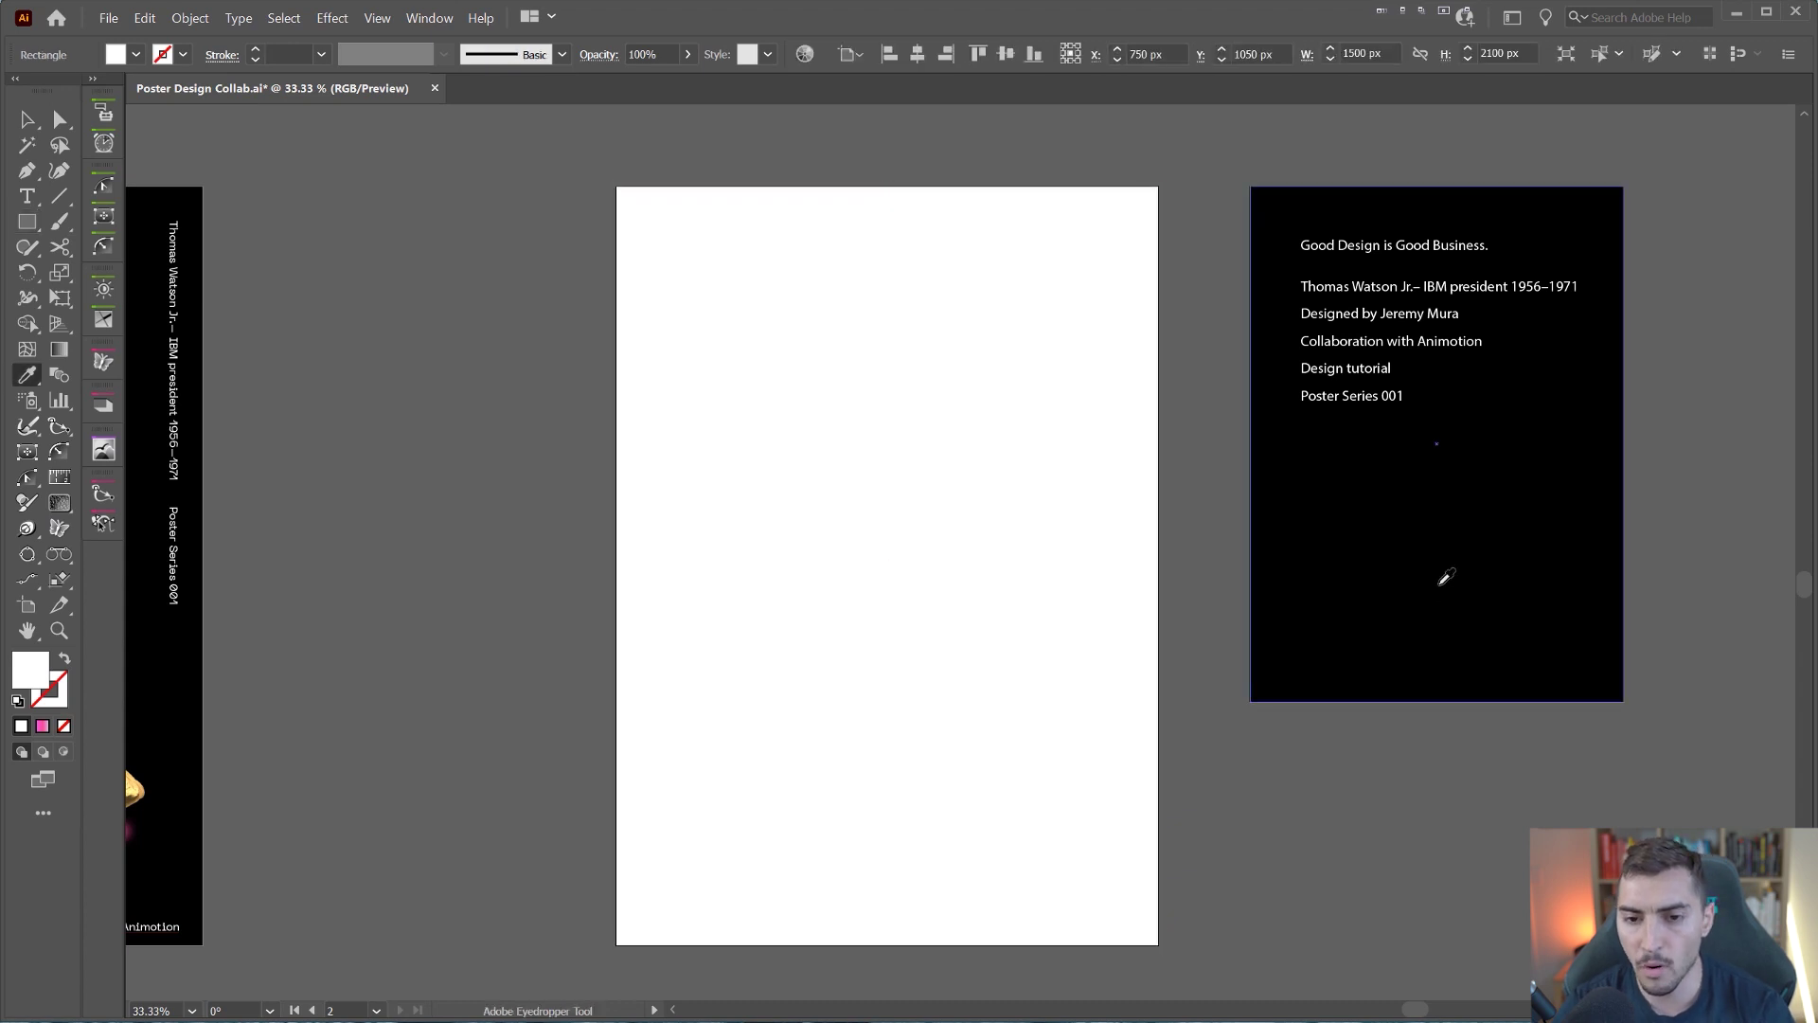
pyautogui.click(1445, 572)
pyautogui.scroll(1, 955, 390)
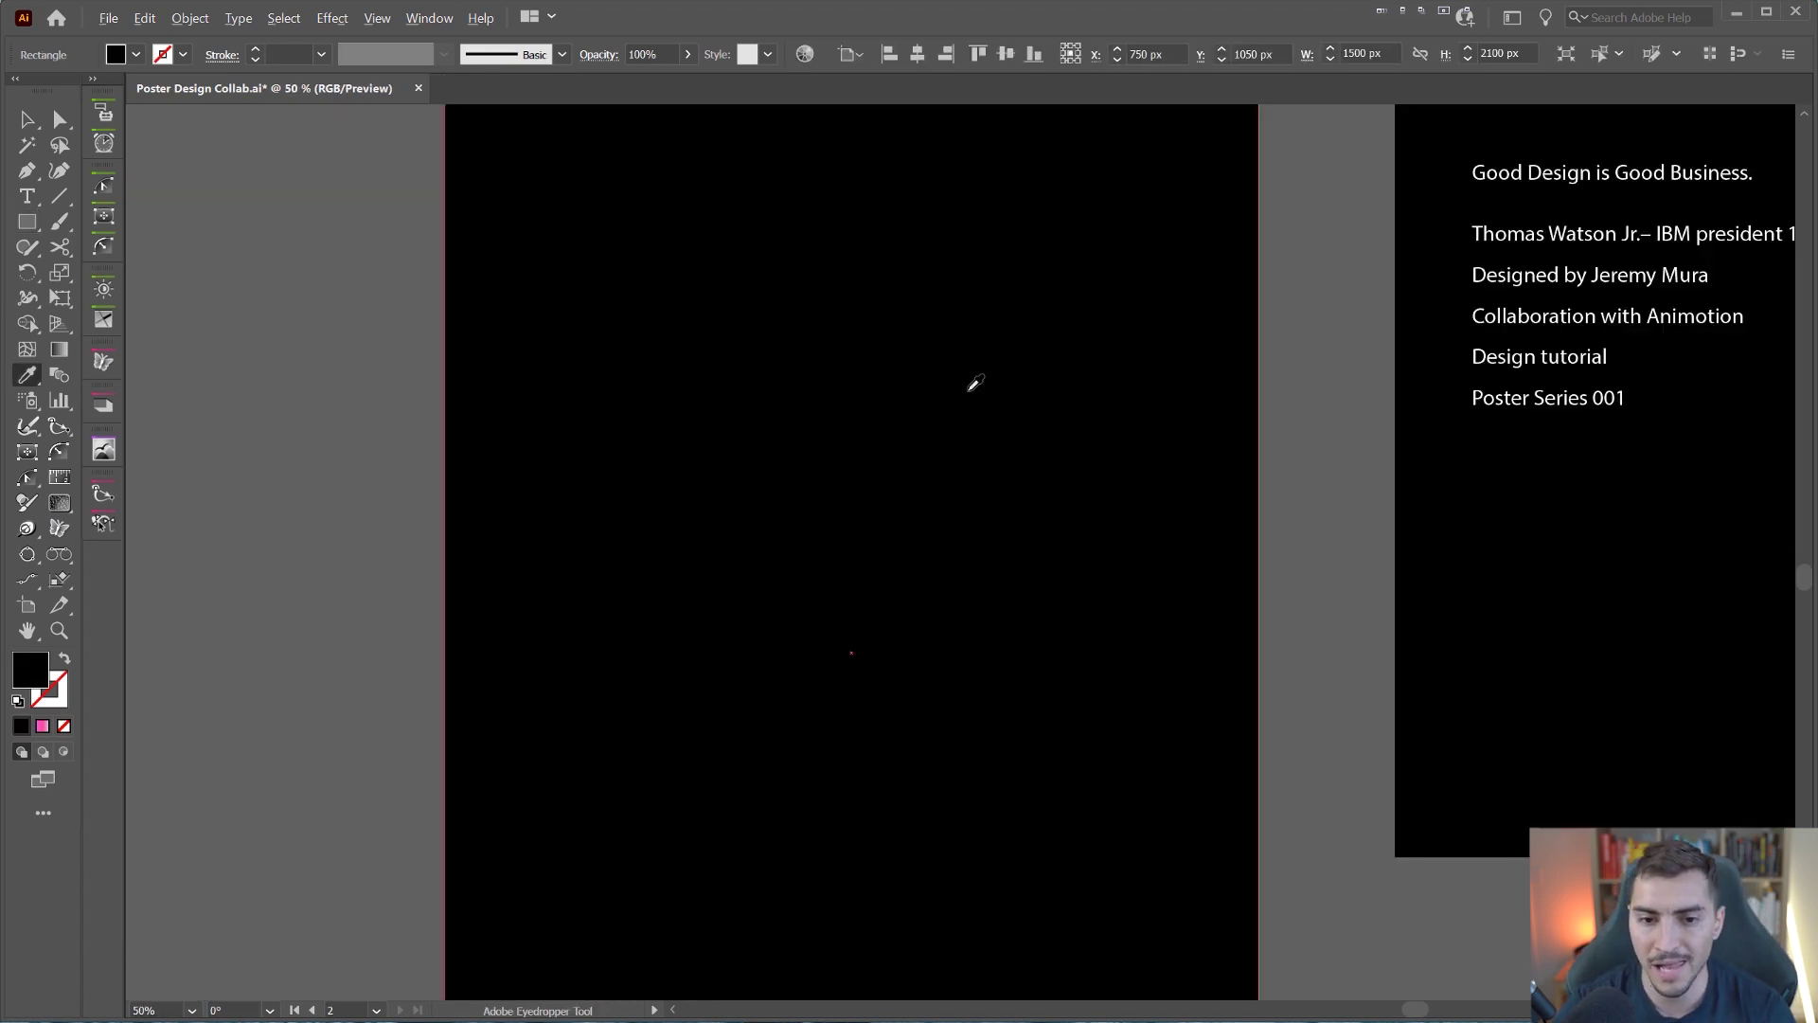
pyautogui.scroll(-1, 968, 390)
pyautogui.press('Tab')
pyautogui.moveTo(1190, 194); pyautogui.dragTo(1232, 194)
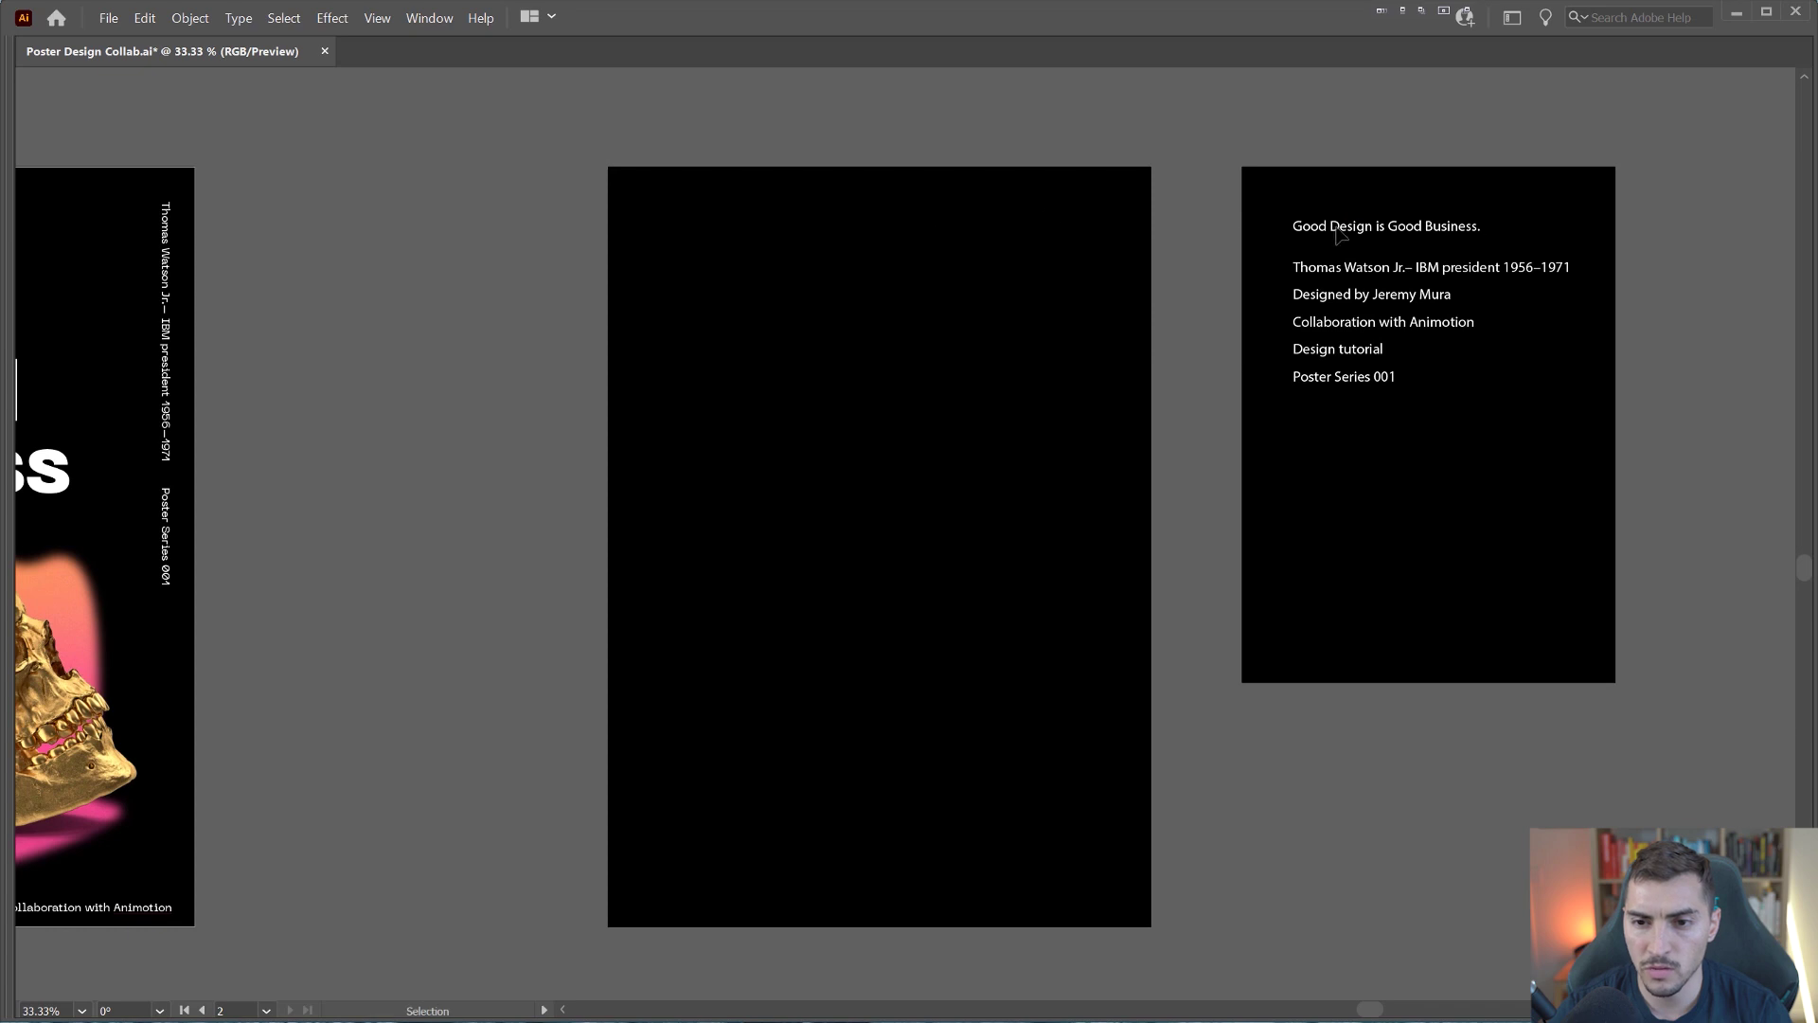
# Step: Show the document's layer list, and hide the panels again
pyautogui.press('Tab')
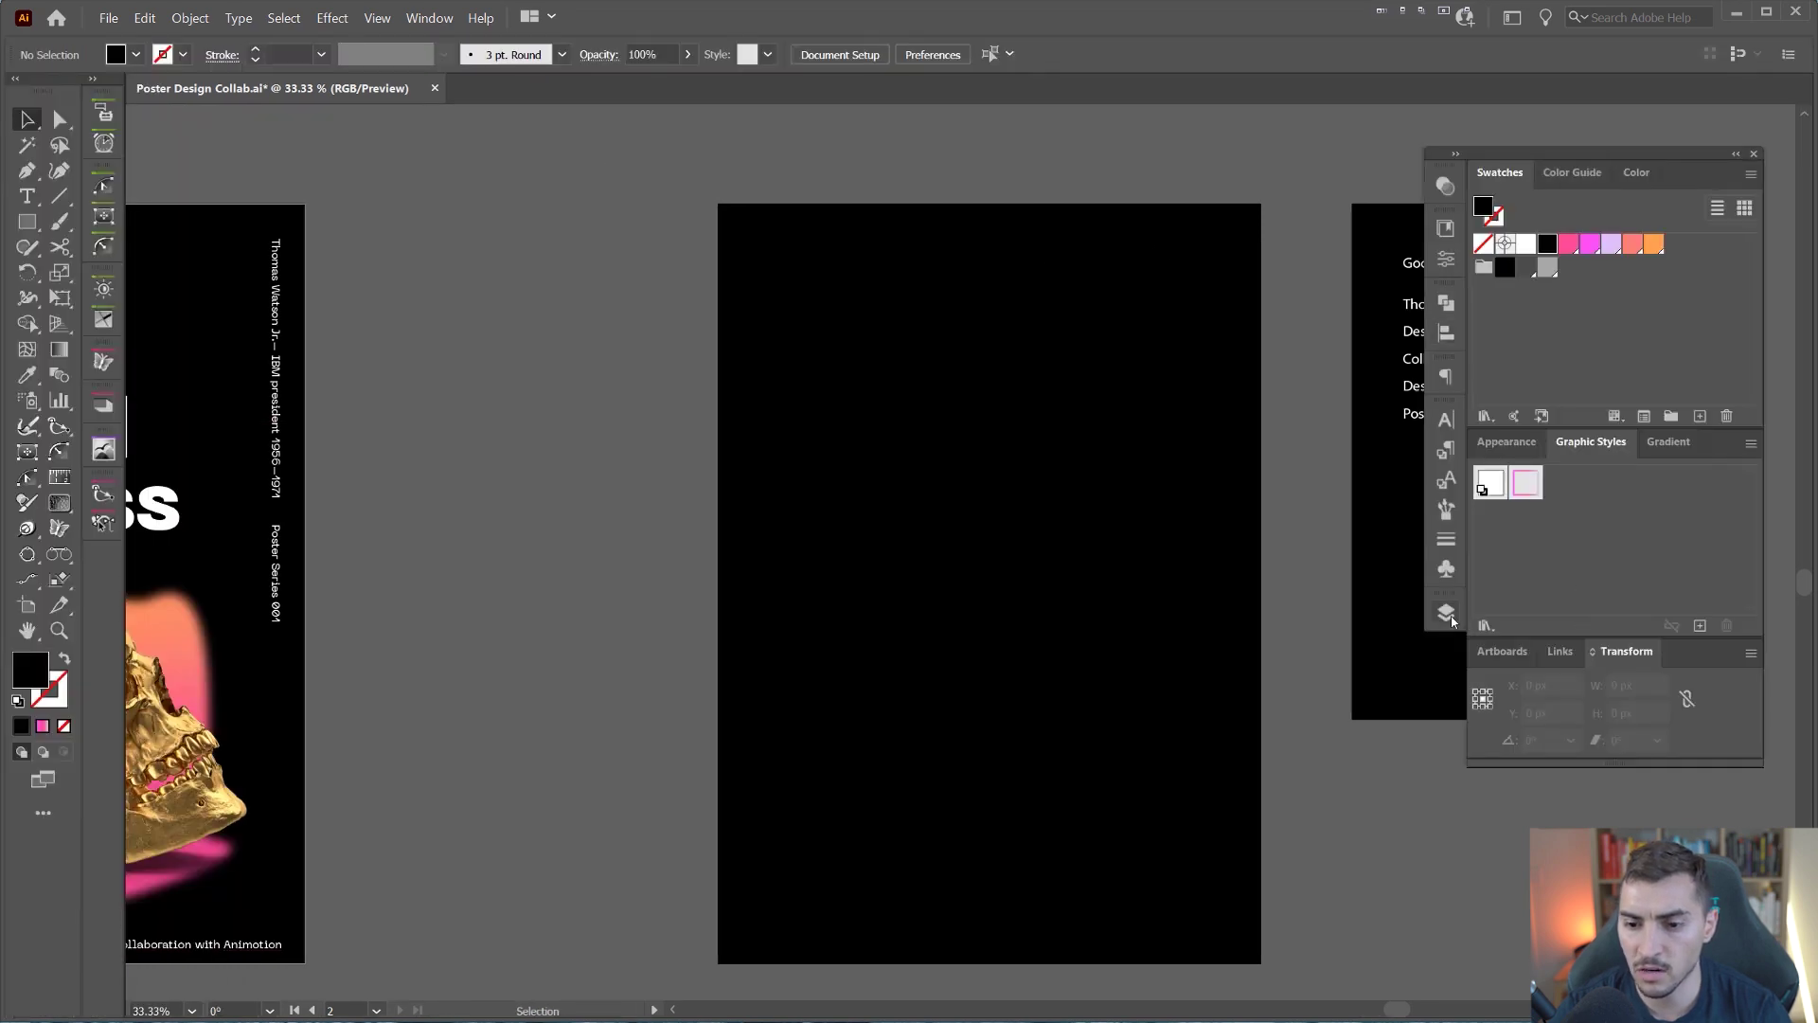
pyautogui.click(1446, 613)
pyautogui.press('Tab')
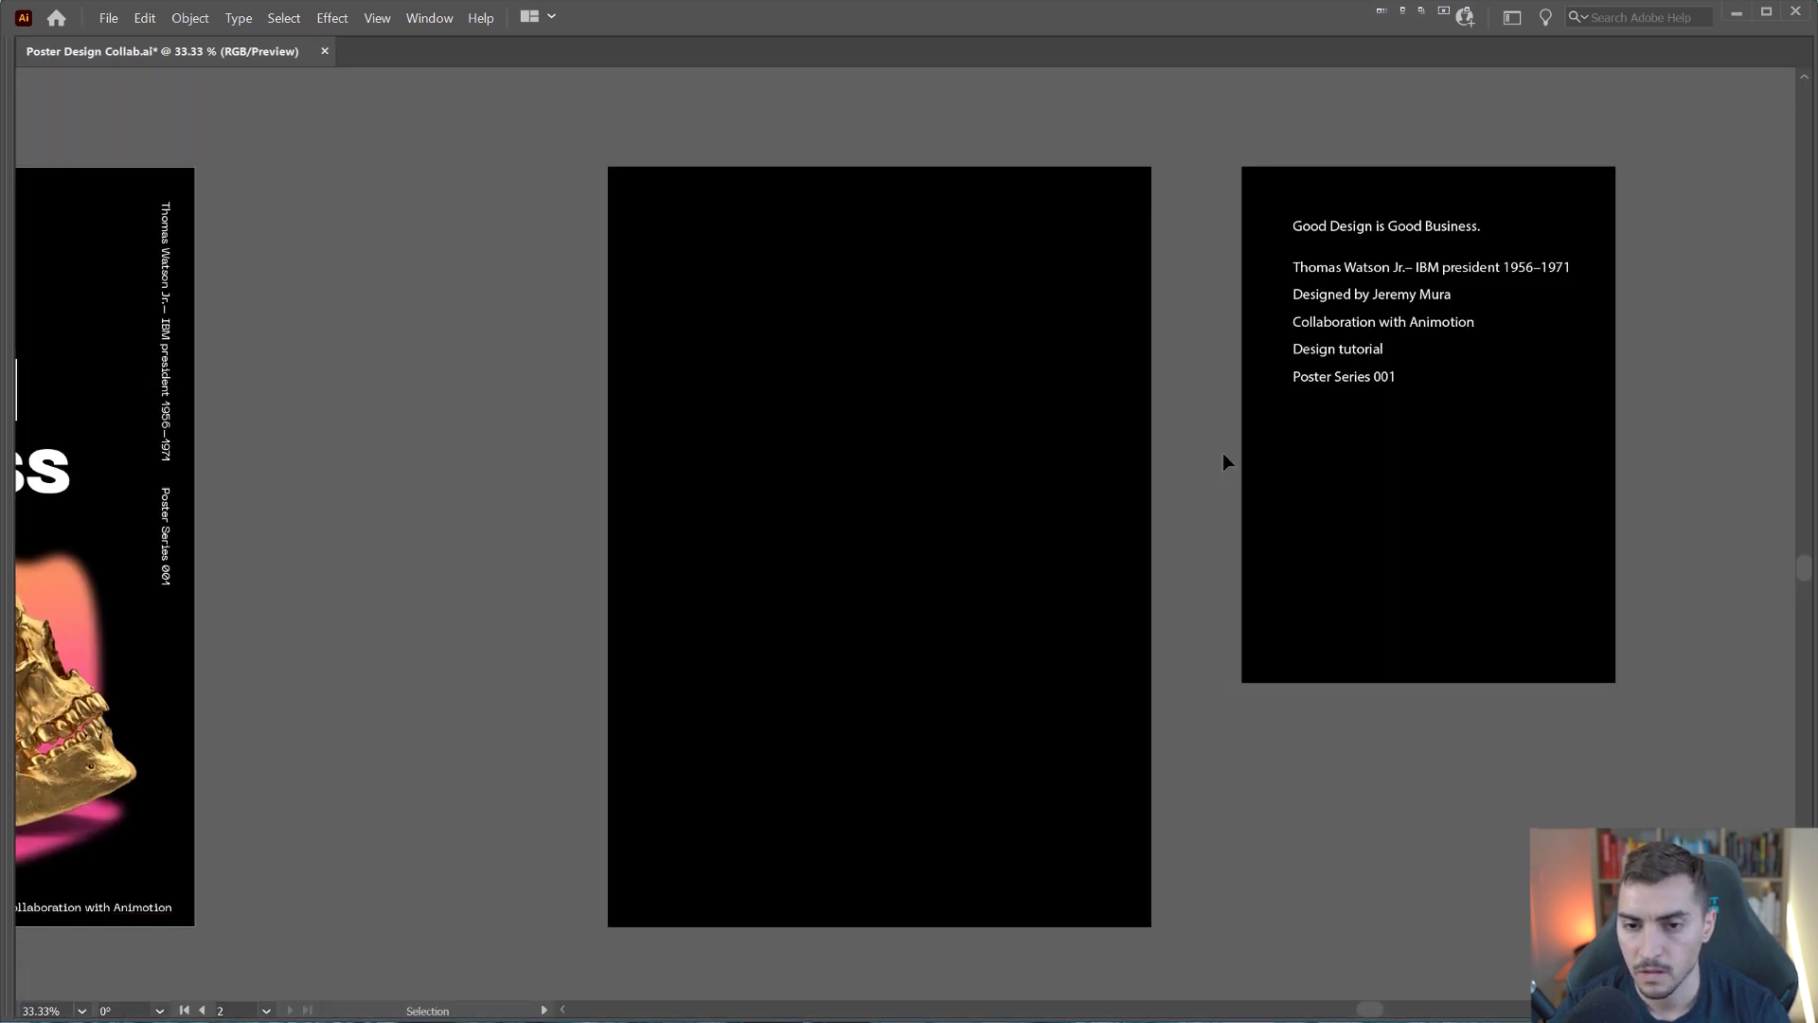
pyautogui.click(1043, 217)
pyautogui.click(1092, 156)
pyautogui.click(1056, 178)
pyautogui.click(1074, 165)
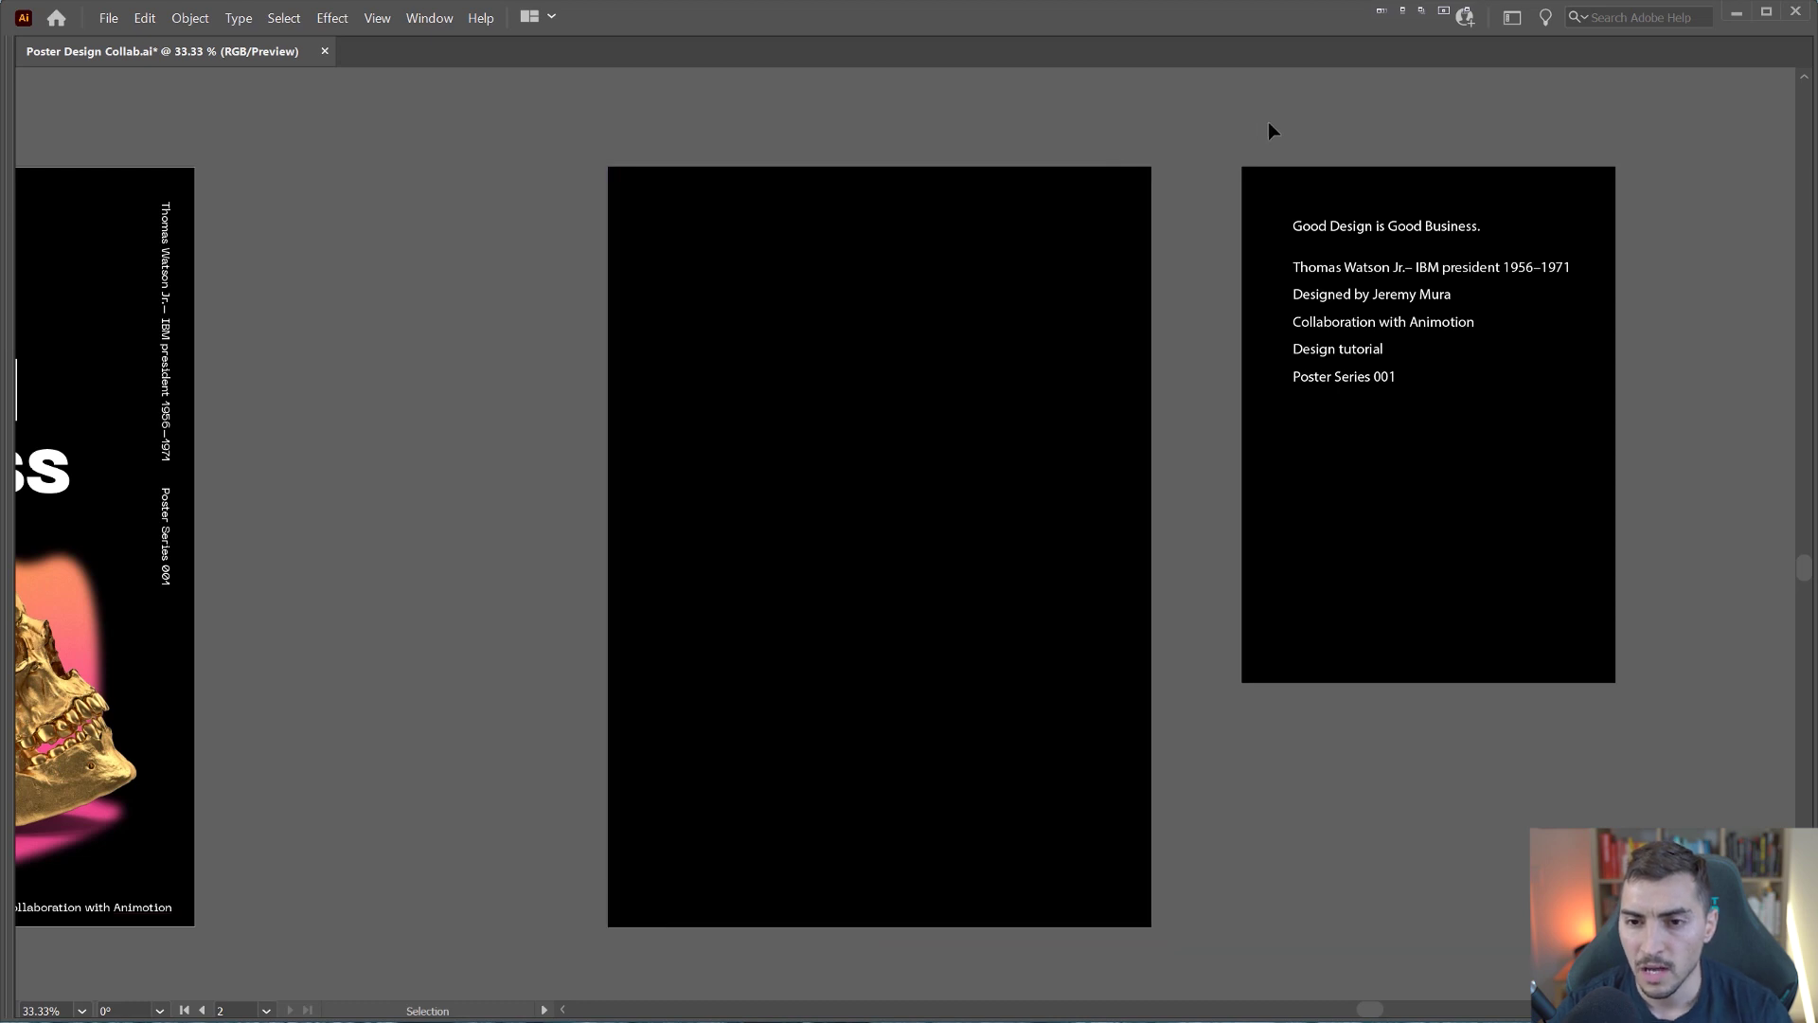
# Step: Copy the line "Good Design is Good Business." from the text brief and place it near the upper-left corner of the black artboard
pyautogui.scroll(2, 1421, 186)
pyautogui.moveTo(1486, 236); pyautogui.dragTo(1244, 211)
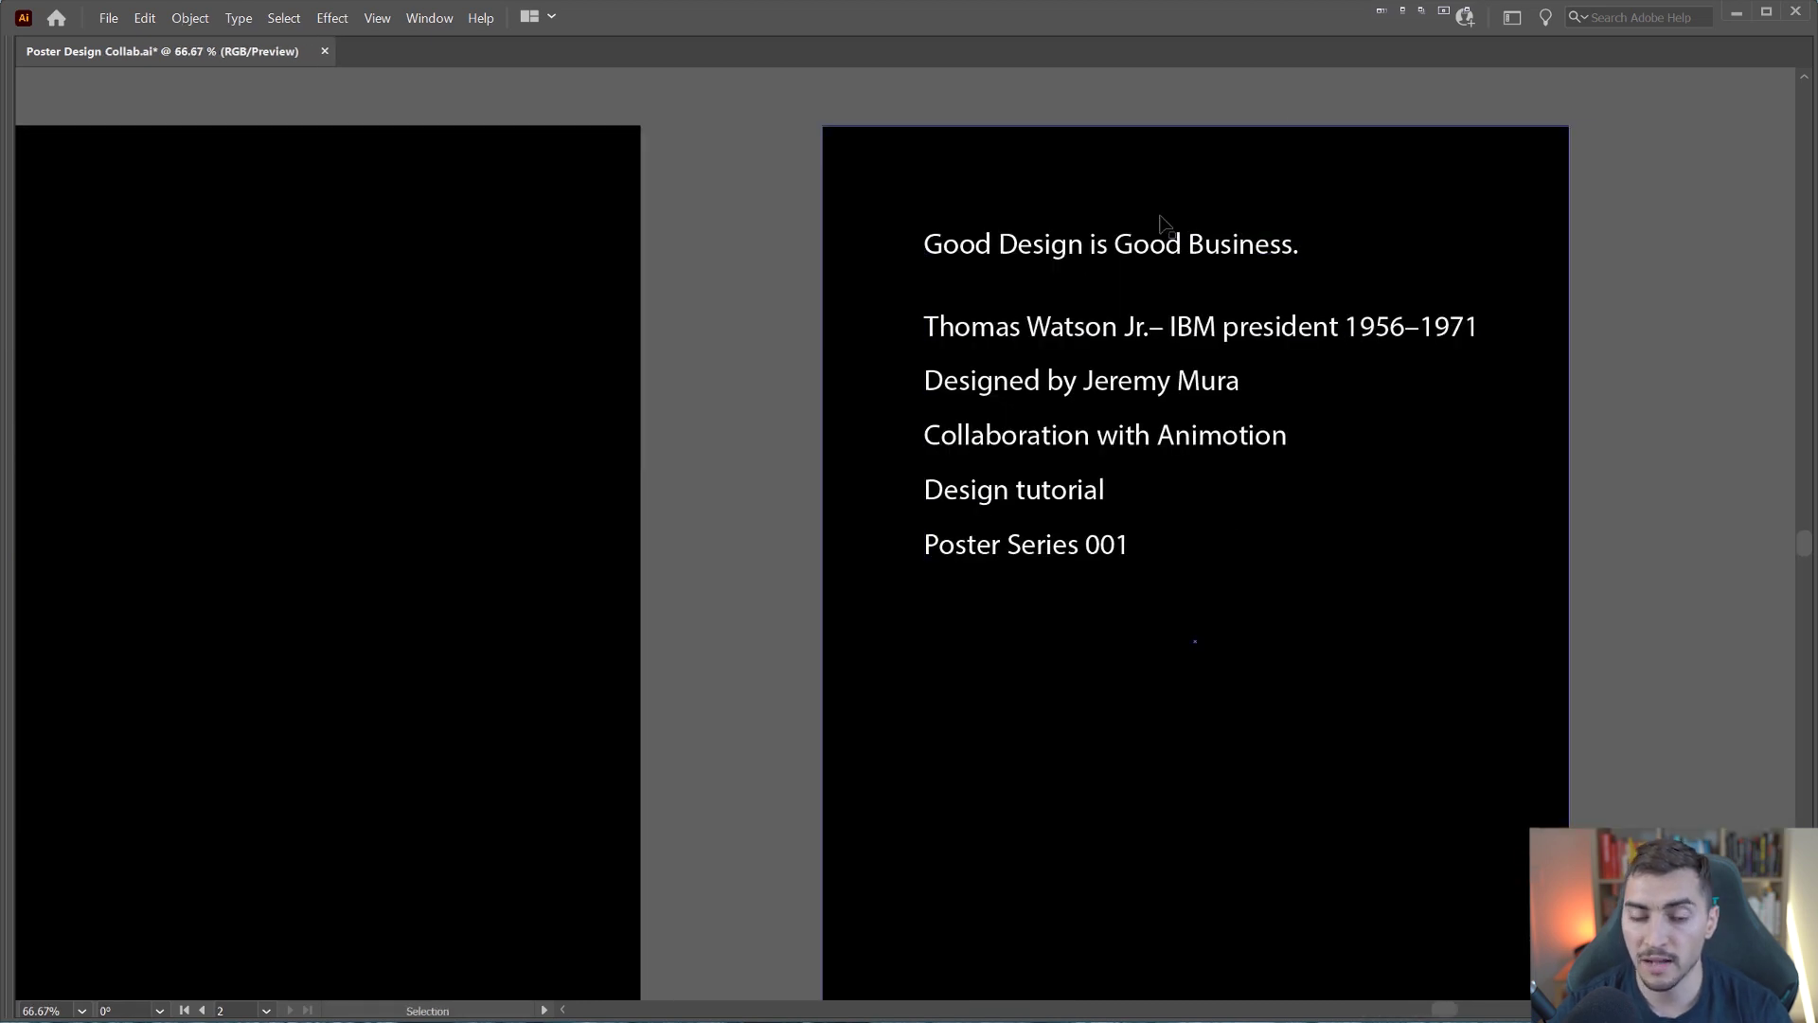
pyautogui.click(1105, 234)
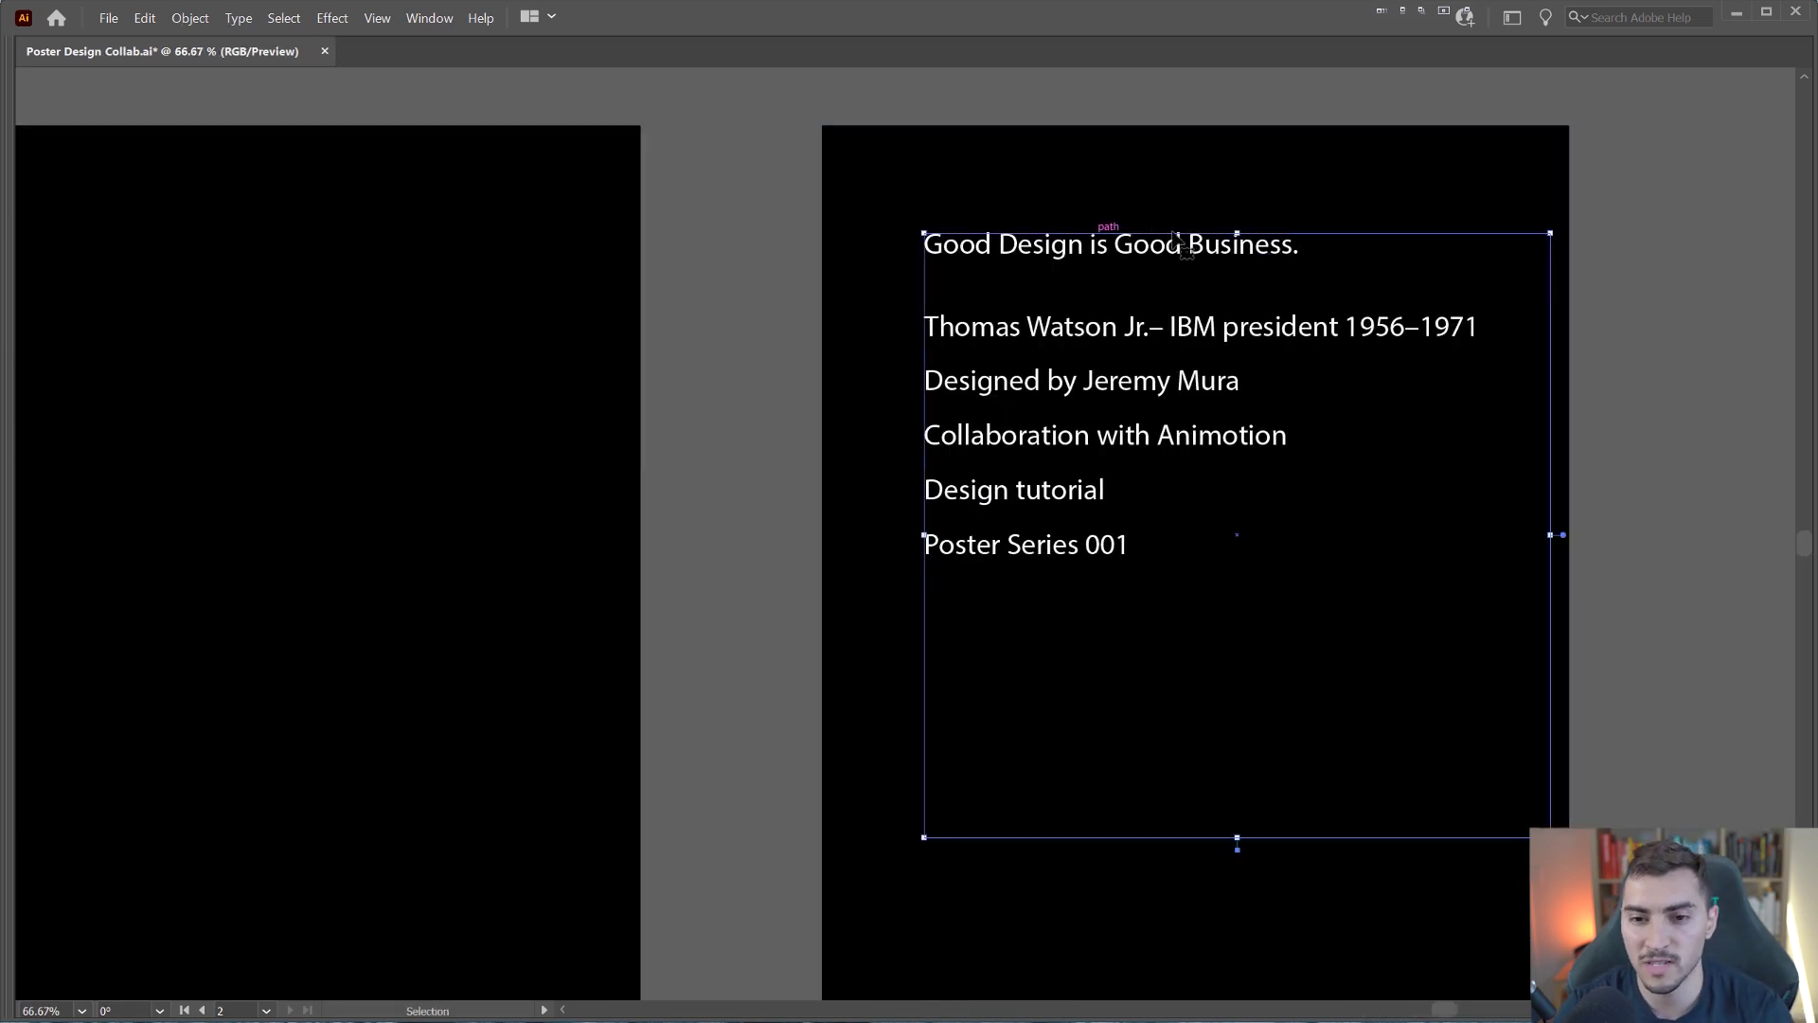
pyautogui.click(1315, 244)
pyautogui.moveTo(1315, 243); pyautogui.dragTo(1325, 185)
pyautogui.scroll(-1, 879, 246)
pyautogui.click(784, 253)
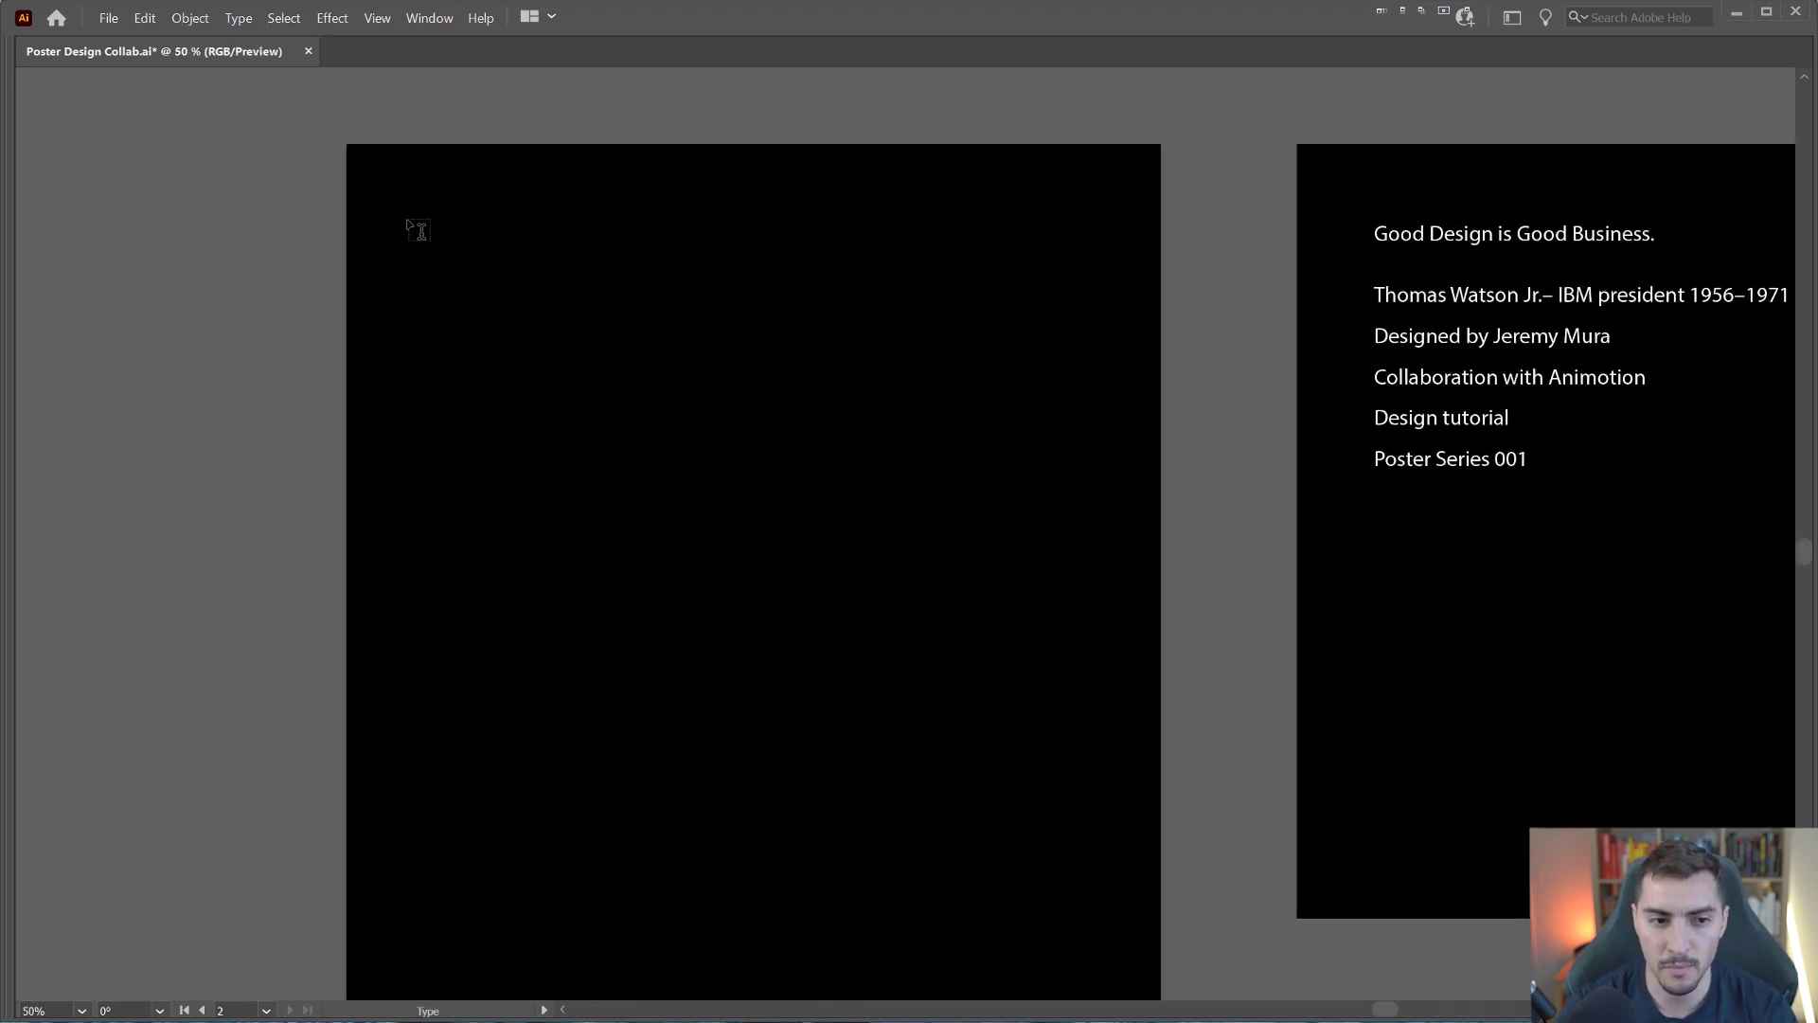
pyautogui.click(421, 265)
pyautogui.write('Good Design is Good Business.')
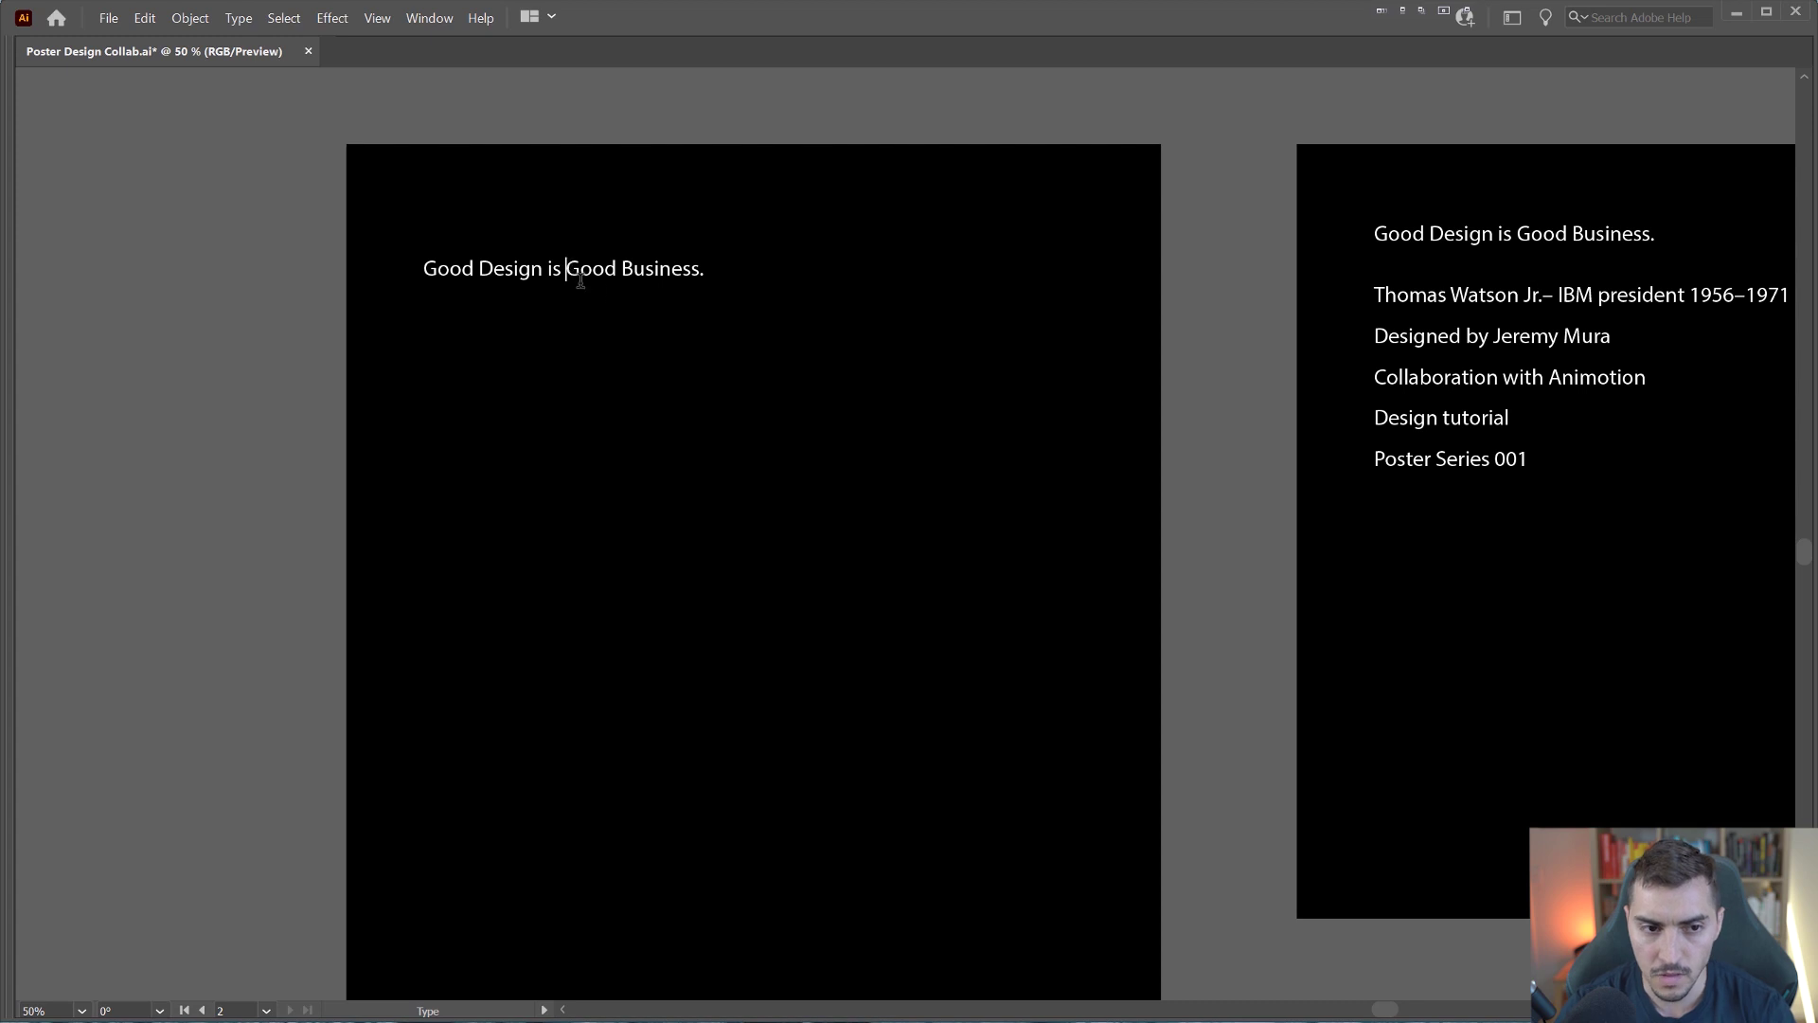
pyautogui.hotkey('alt', 'Right')
pyautogui.hotkey('alt', 'Left')
pyautogui.press('Escape')
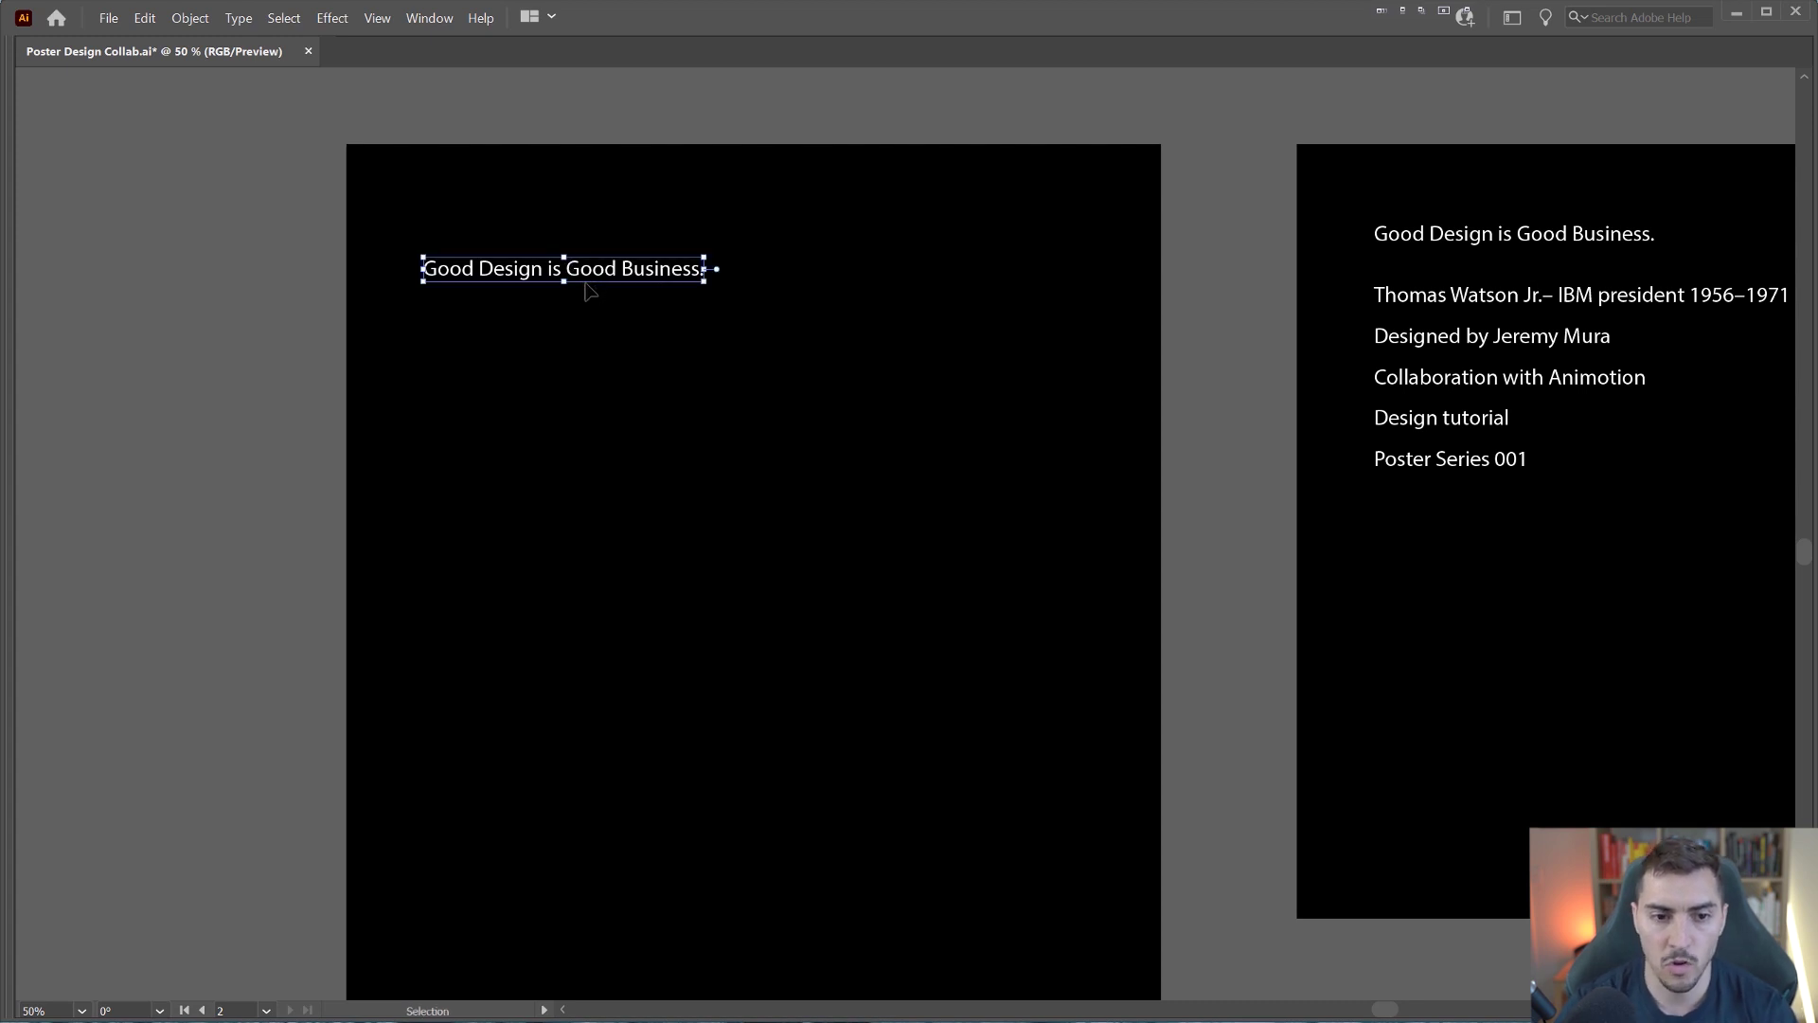
# Step: Enlarge the headline text on the black artboard to about 110.5 pt
pyautogui.hotkey('ctrl', 'shift', '.')
pyautogui.hotkey('ctrl', 'shift', '.')
pyautogui.hotkey('ctrl', 'shift', '.')
pyautogui.hotkey('ctrl', 'shift', '.')
pyautogui.hotkey('ctrl', 'shift', '.')
pyautogui.hotkey('ctrl', 'shift', '.')
pyautogui.hotkey('ctrl', 'shift', '.')
# Step: Break the headline into two lines, "Good Design is" and "Good Business."
pyautogui.doubleClick(812, 265)
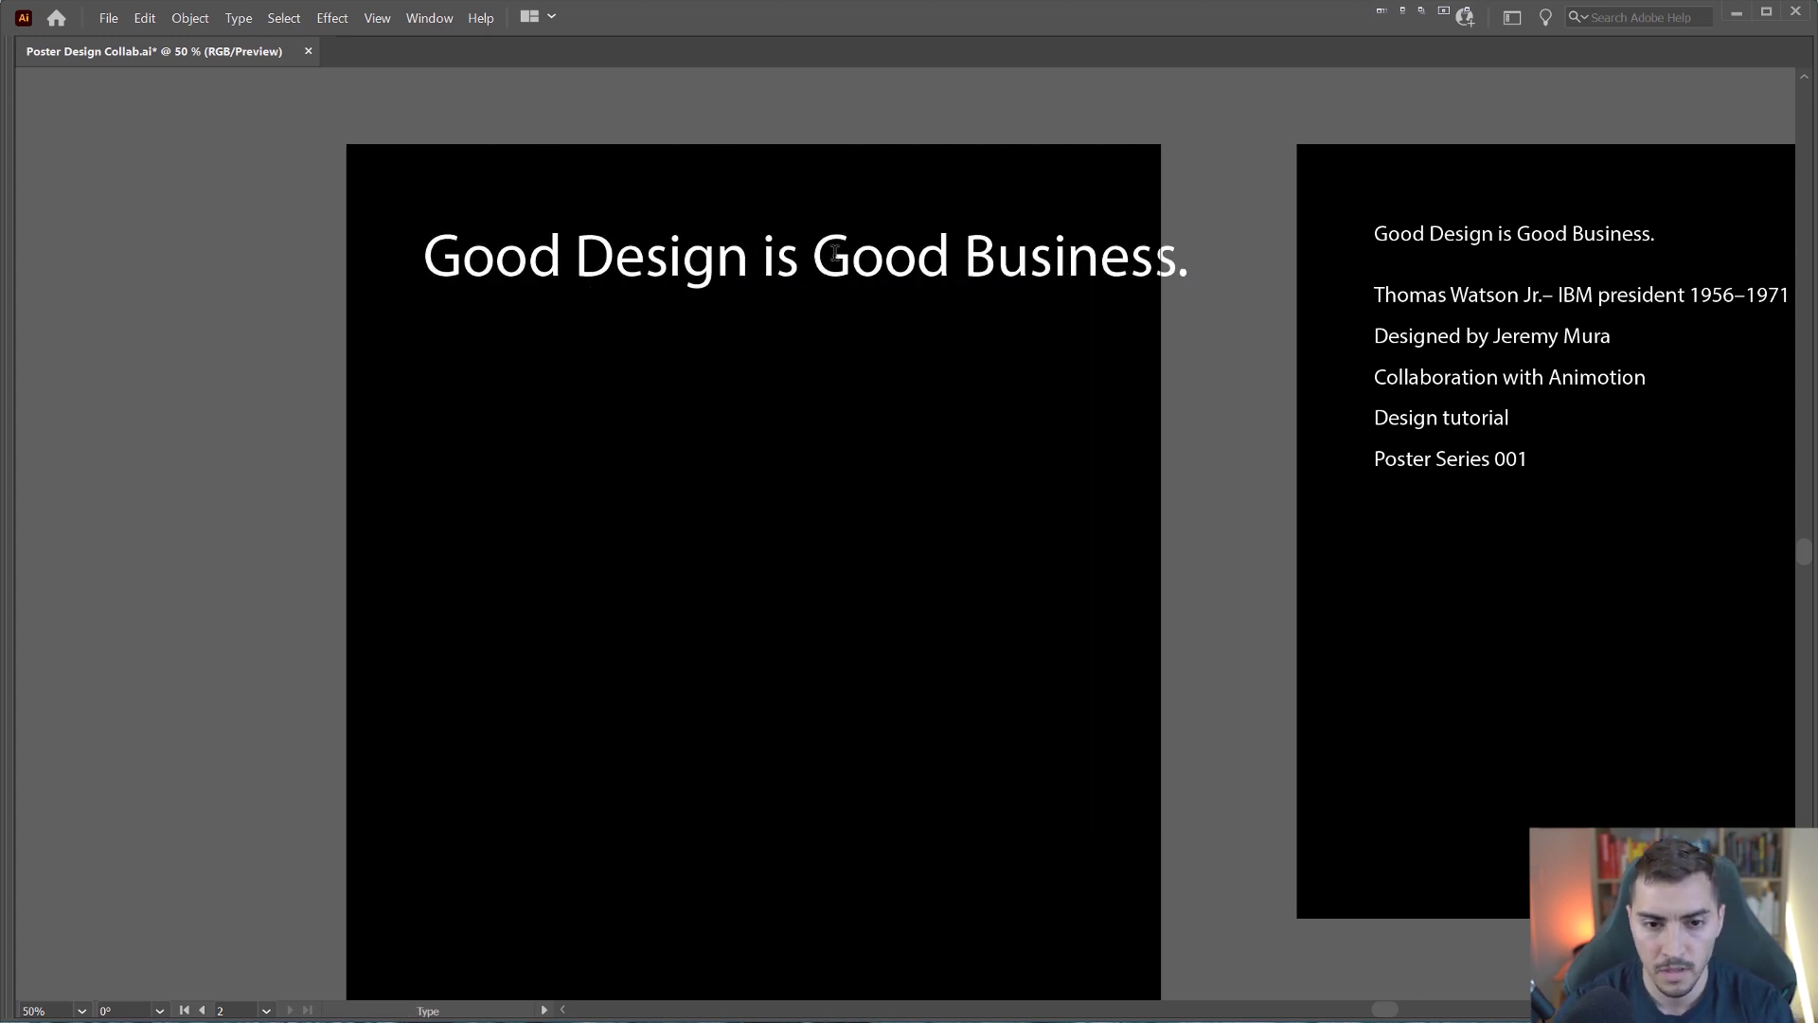
pyautogui.press('Return')
pyautogui.click(765, 255)
pyautogui.press('Return')
pyautogui.press('Escape')
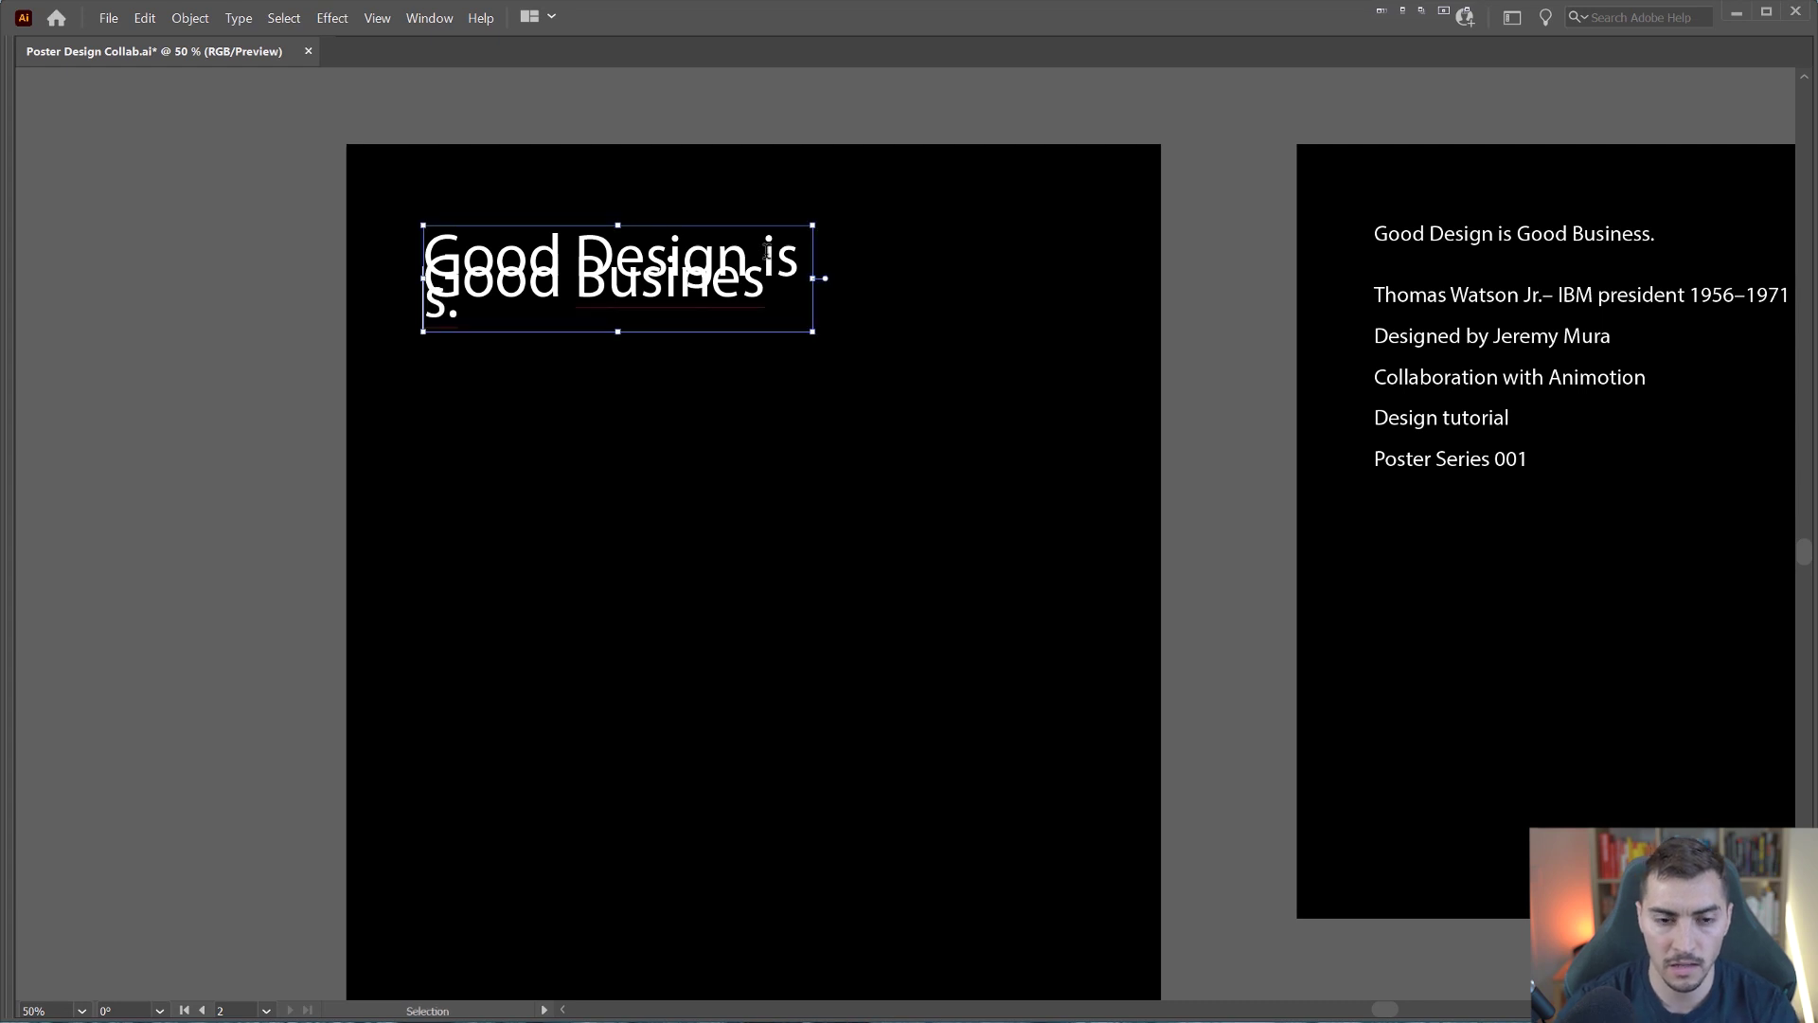
pyautogui.hotkey('ctrl', 'z')
# Step: Increase the leading of the whole headline so its two lines no longer overlap
pyautogui.hotkey('ctrl', 'a')
pyautogui.hotkey('alt', 'Down')
pyautogui.hotkey('alt', 'Down')
pyautogui.hotkey('alt', 'Down')
pyautogui.hotkey('alt', 'Down')
pyautogui.hotkey('alt', 'Down')
pyautogui.hotkey('alt', 'Down')
pyautogui.hotkey('alt', 'Up')
pyautogui.hotkey('alt', 'Up')
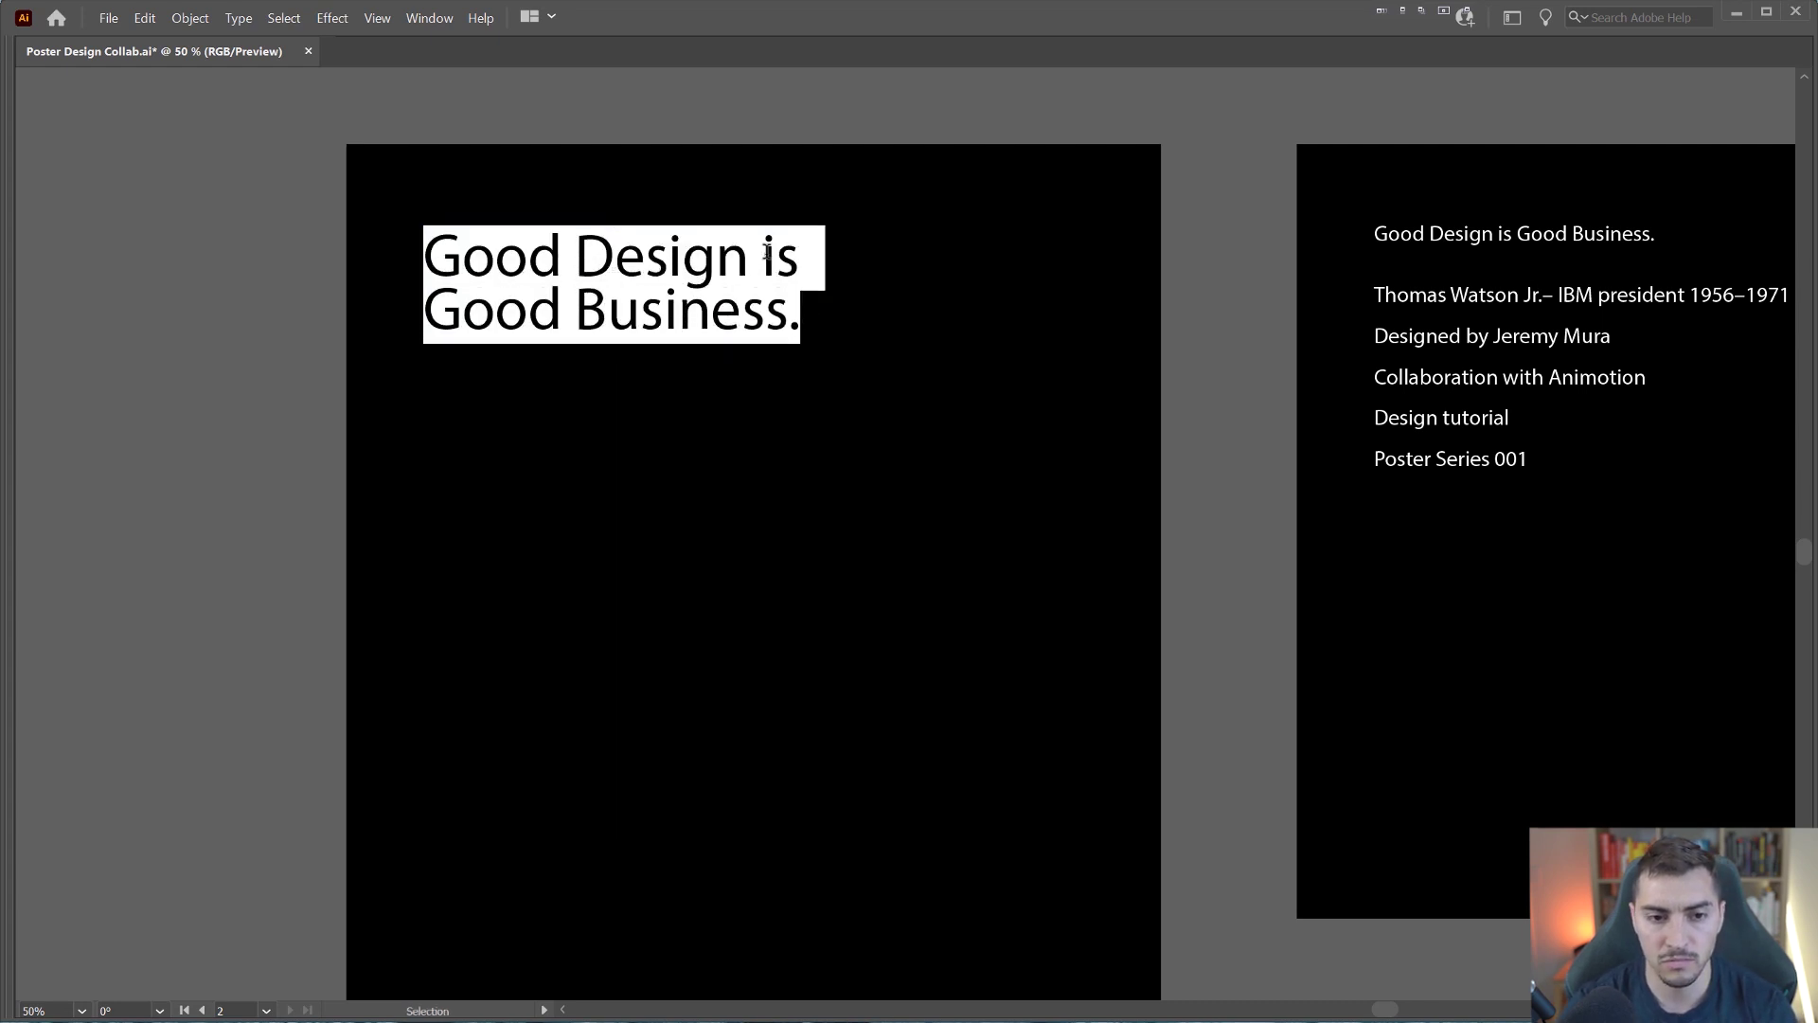
pyautogui.press('BackSpace')
pyautogui.hotkey('ctrl', 'z')
pyautogui.press('Escape')
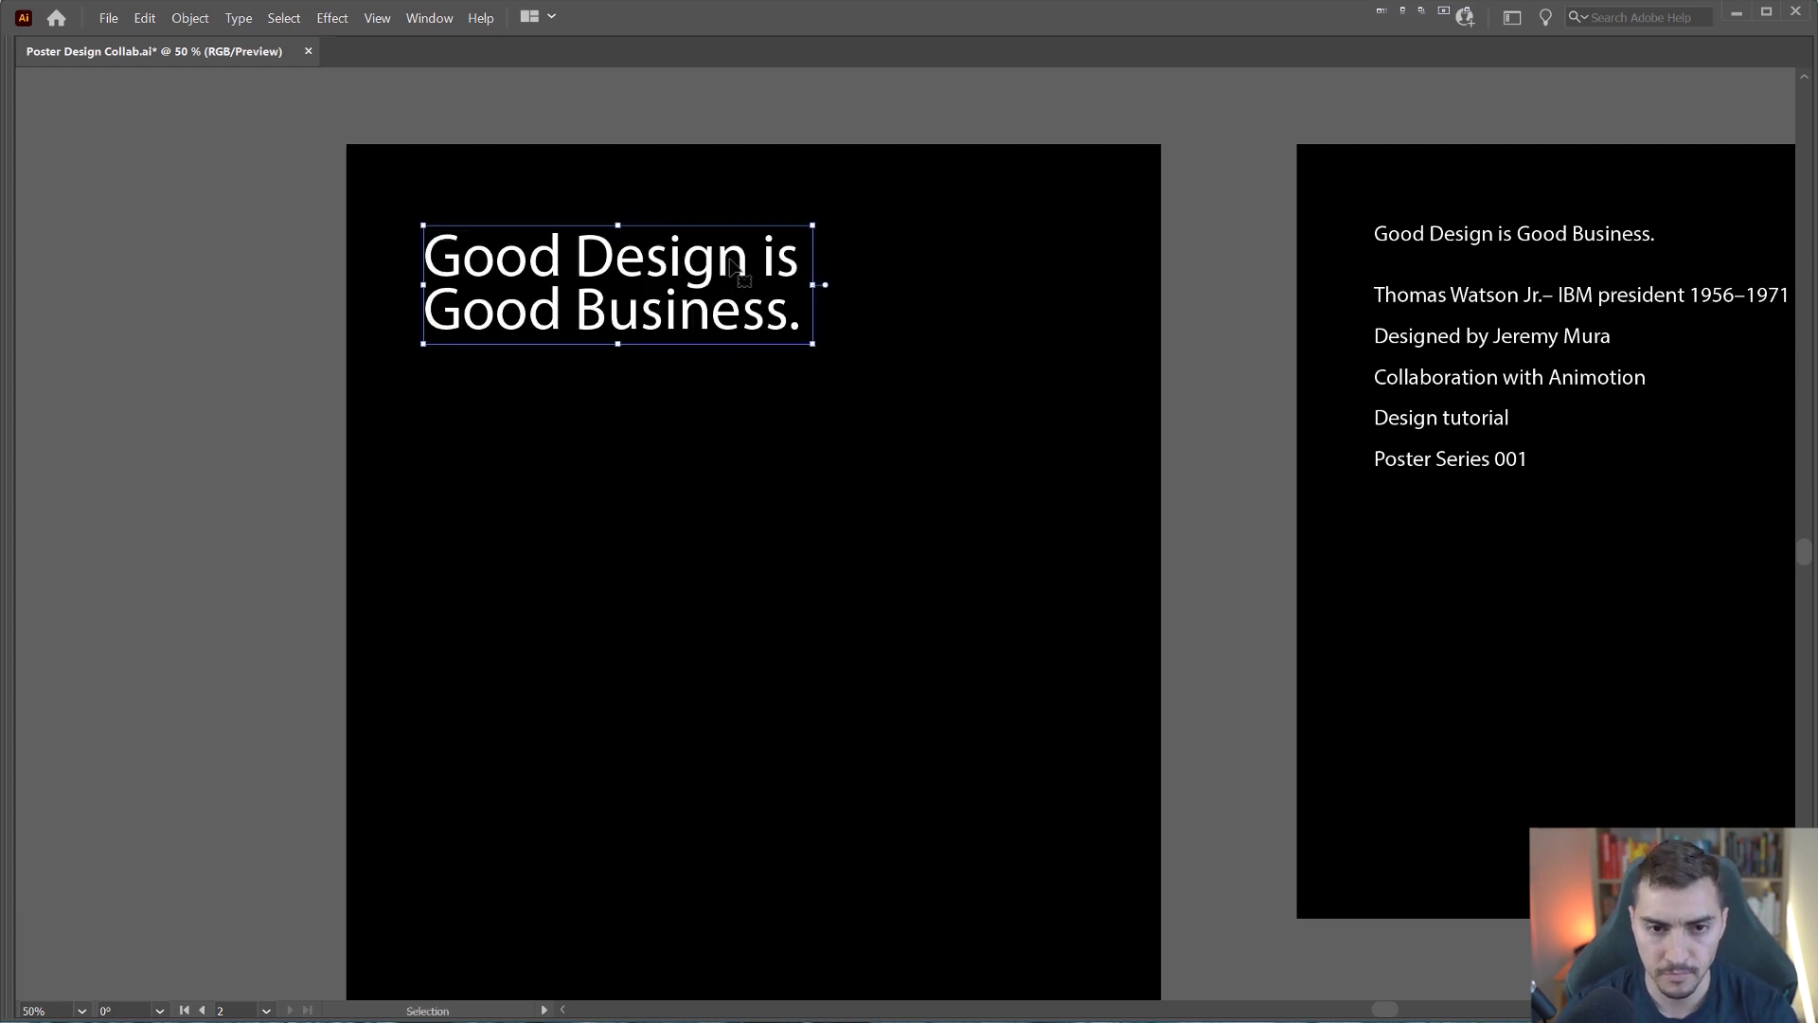
# Step: Set the headline's font to PP Neue Machina Ultrabold
pyautogui.press('Tab')
pyautogui.click(777, 49)
pyautogui.write('MAHIM')
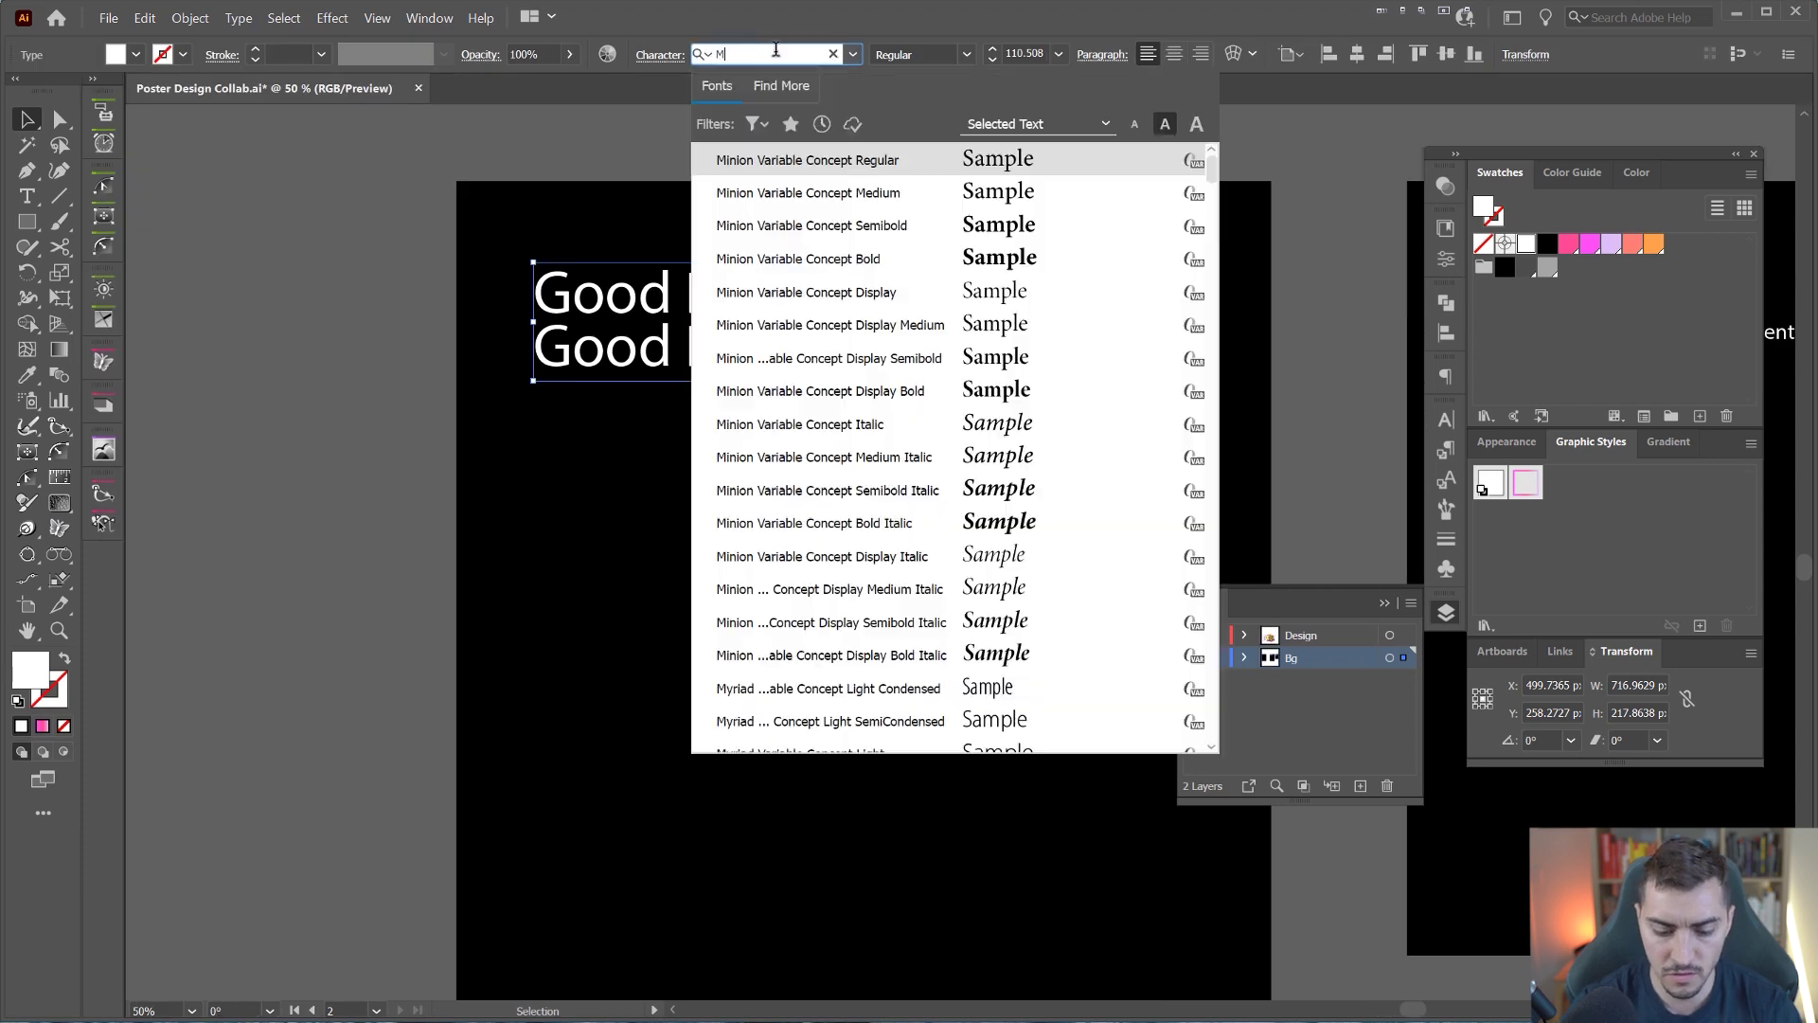
pyautogui.press('BackSpace')
pyautogui.press('BackSpace')
pyautogui.write('C')
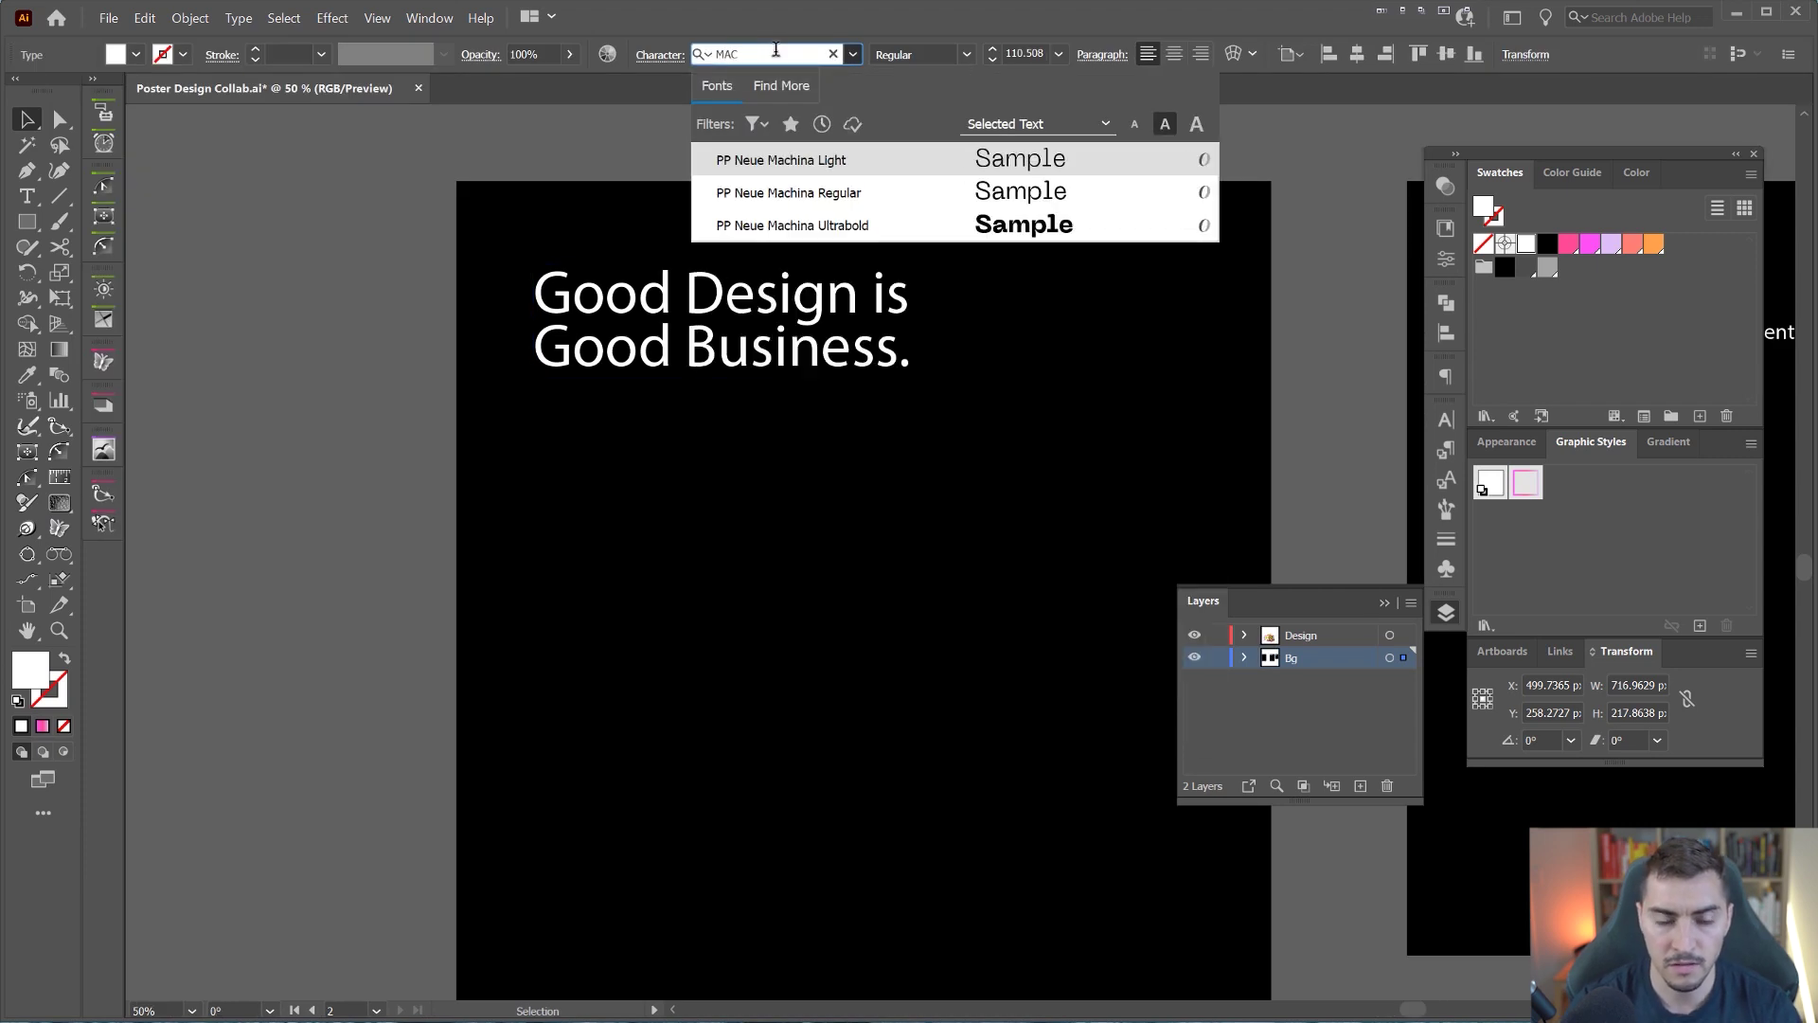
pyautogui.click(820, 226)
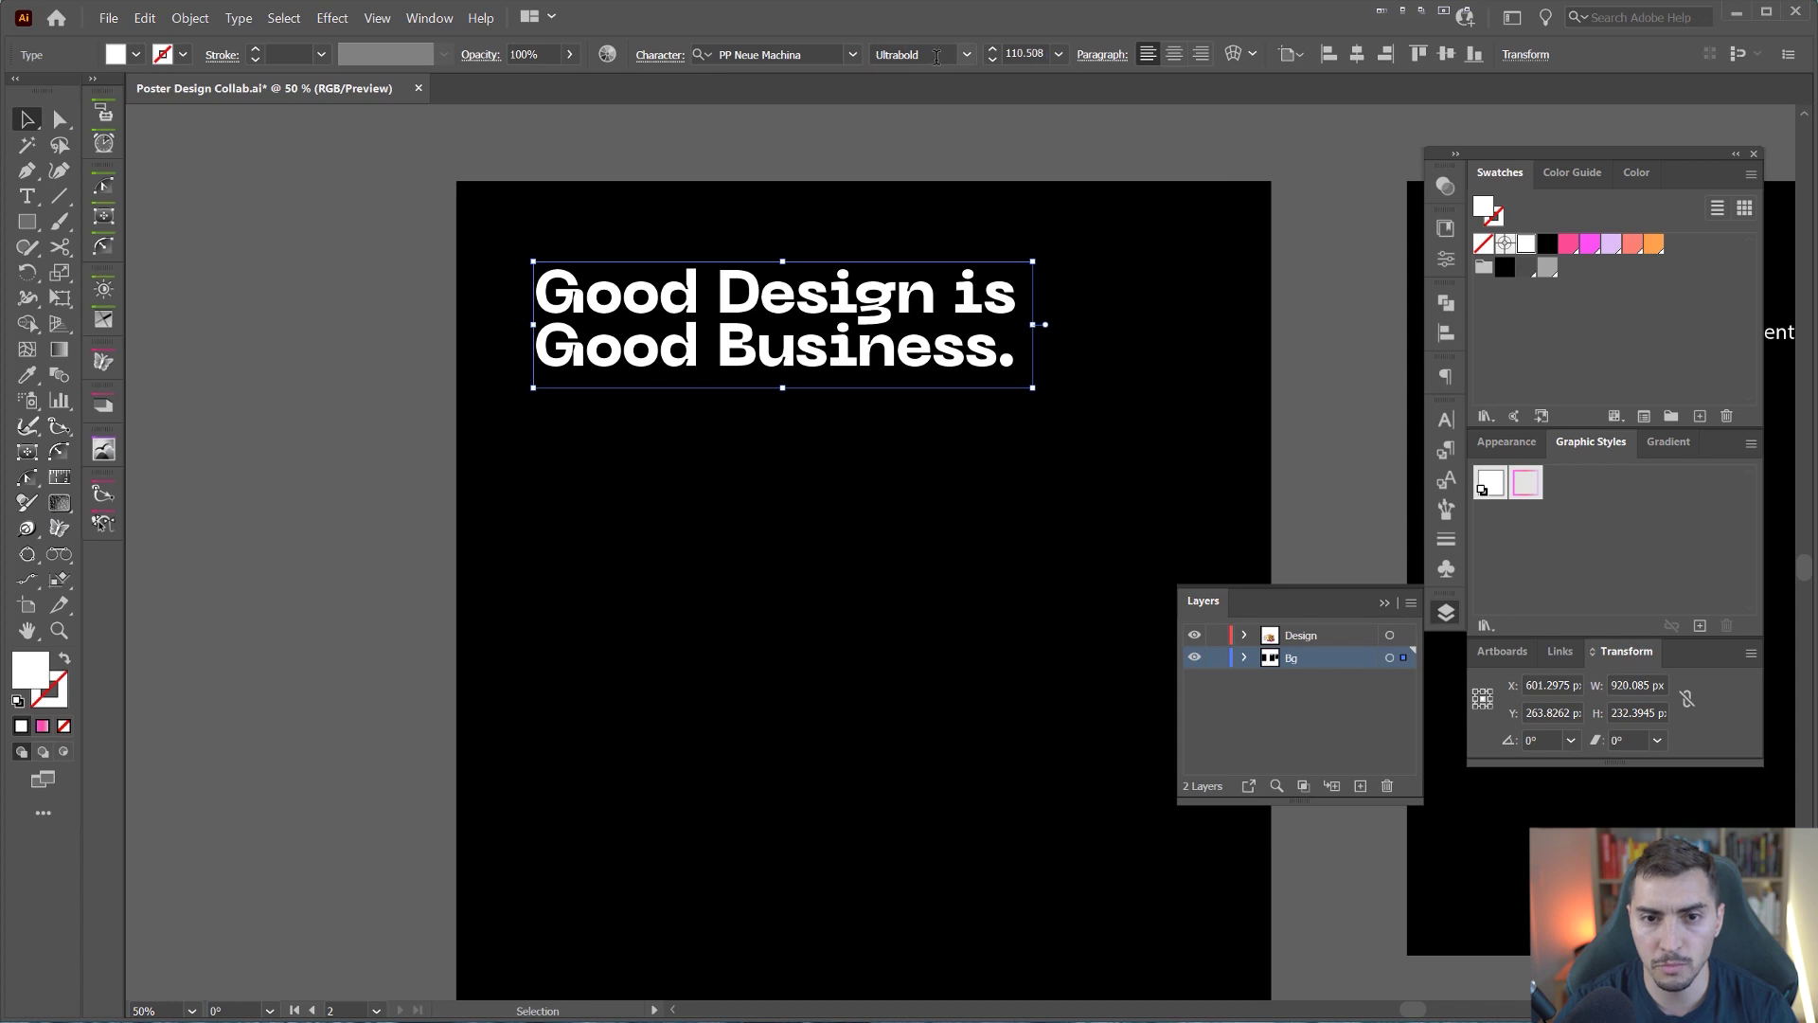
pyautogui.click(936, 57)
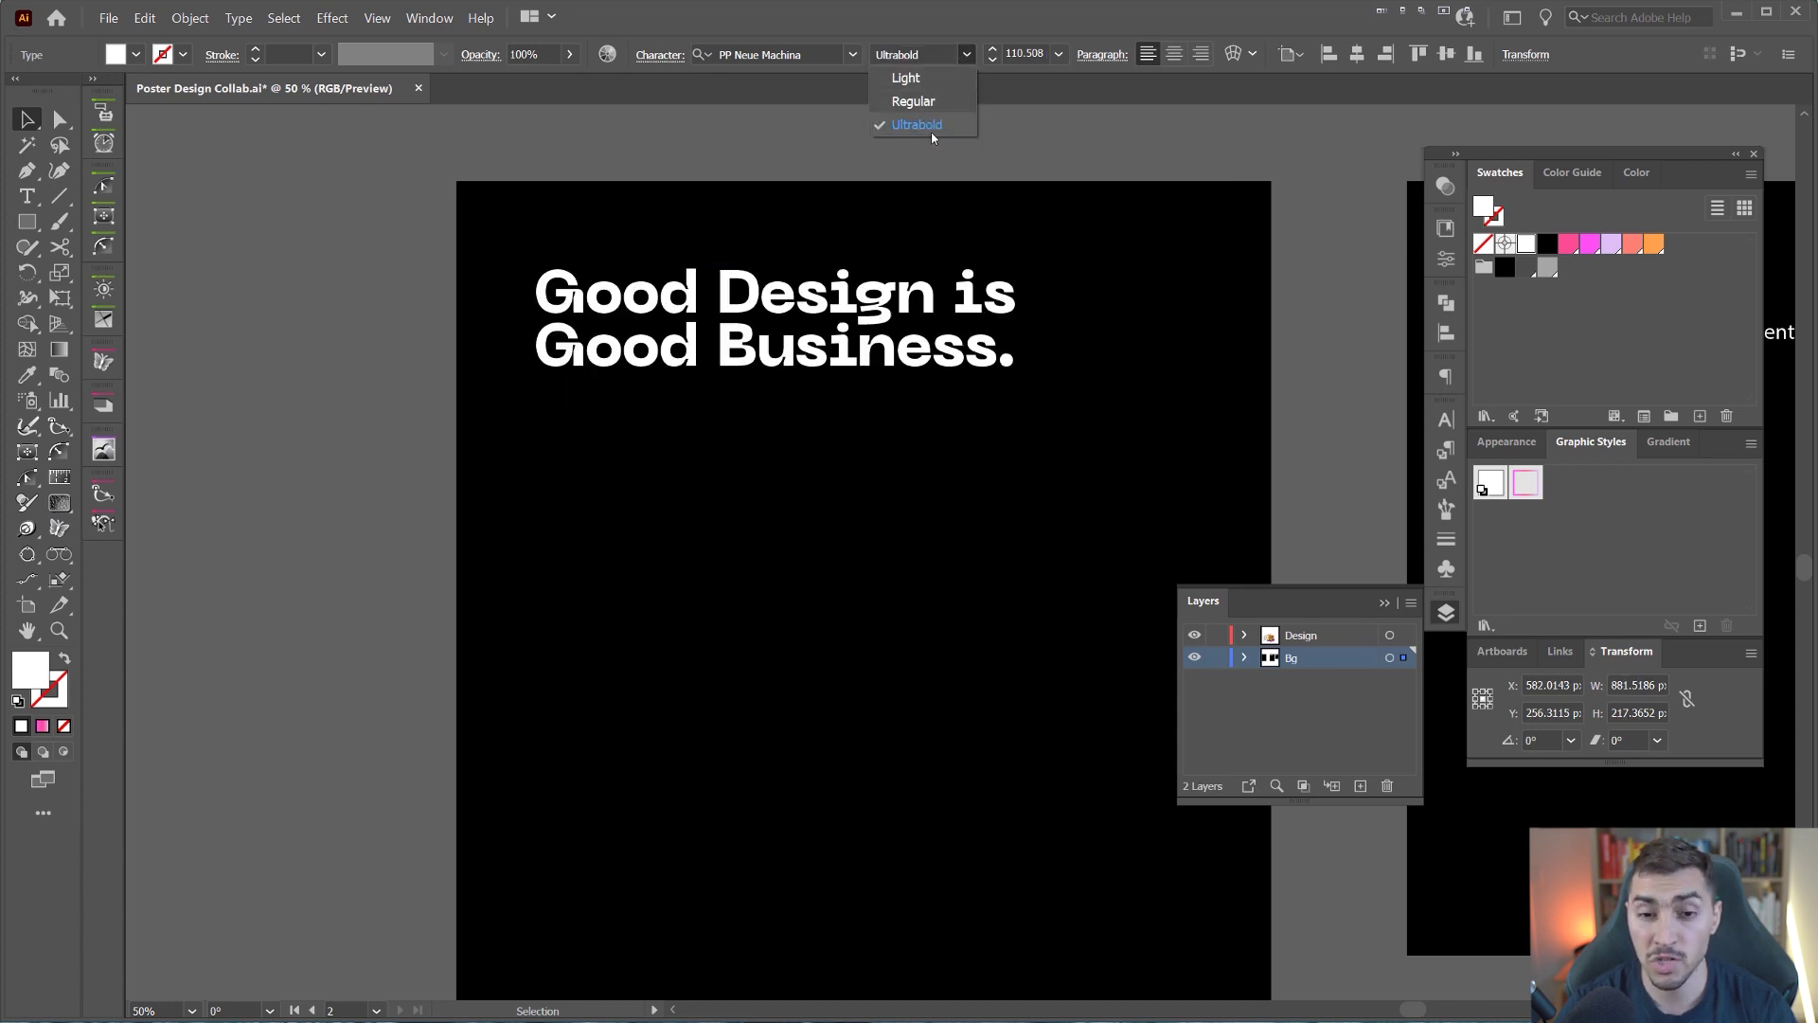
pyautogui.click(933, 139)
# Step: Rebreak the headline into "Good Design", "is Good" and "Business.", and scale it to about 187 pt, nearly filling the artboard's width
pyautogui.press('t')
pyautogui.click(951, 286)
pyautogui.press('Return')
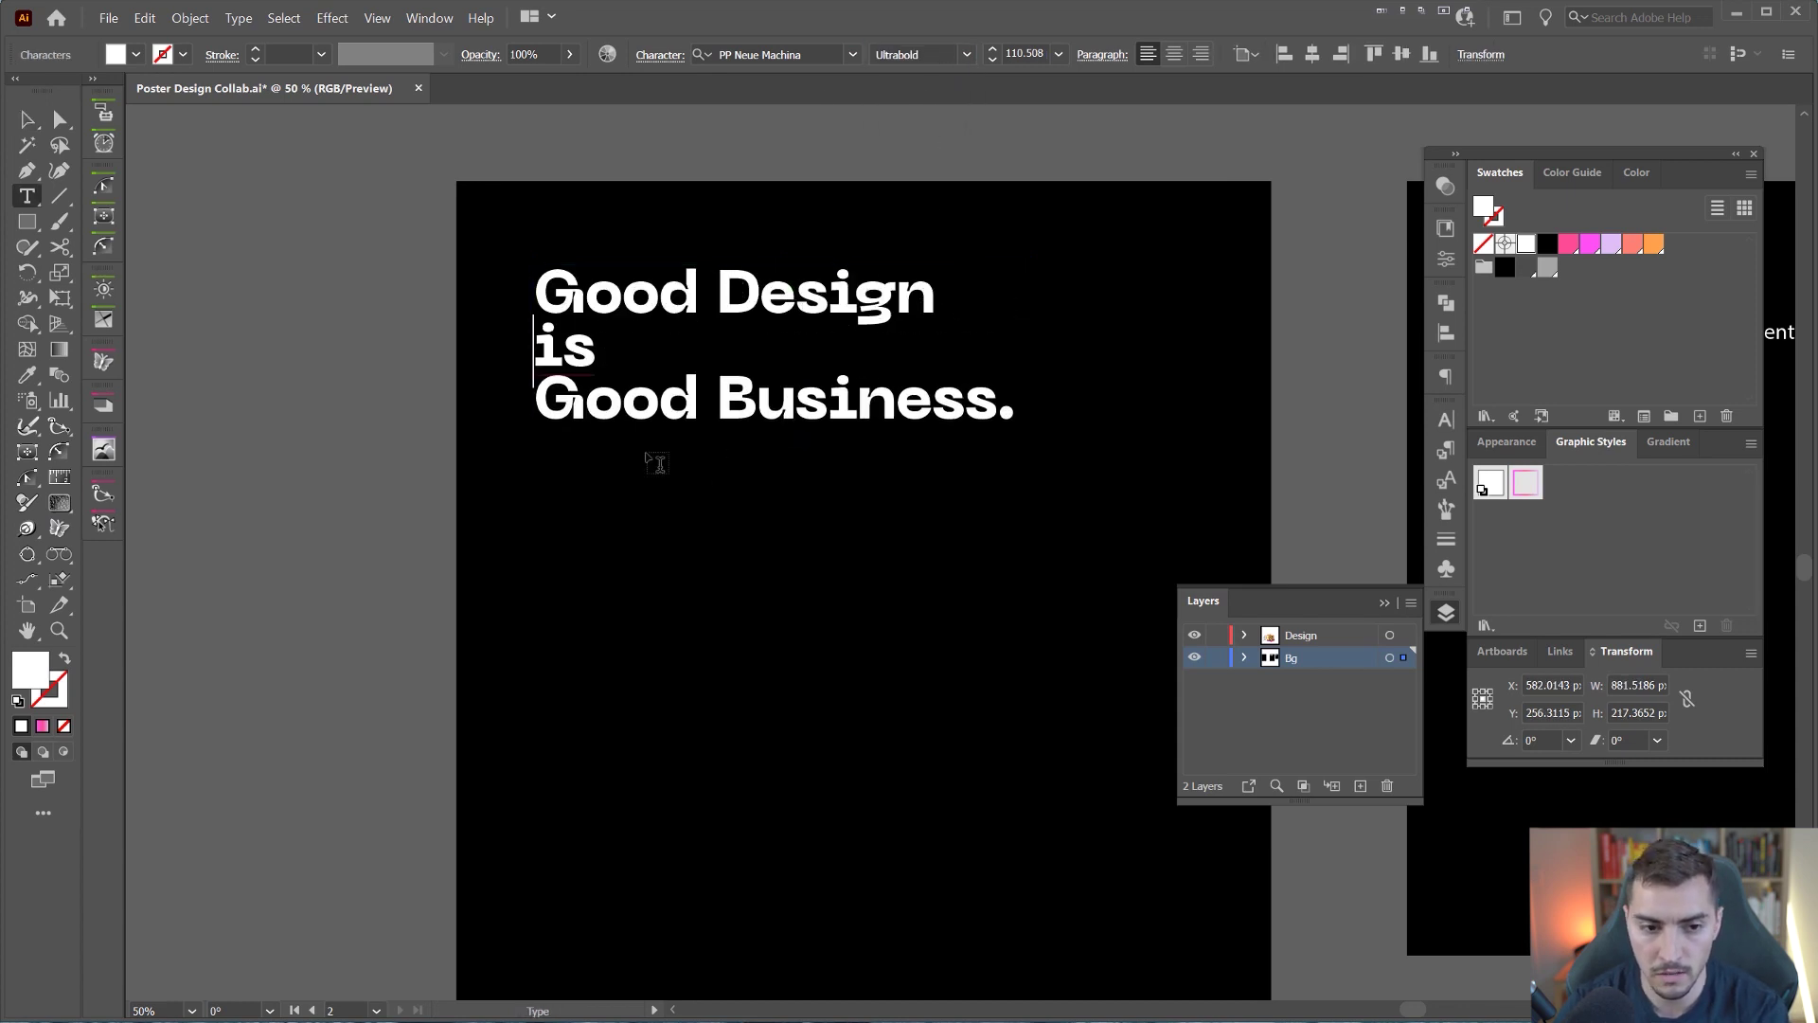
pyautogui.click(545, 396)
pyautogui.press('BackSpace')
pyautogui.click(802, 345)
pyautogui.press('Return')
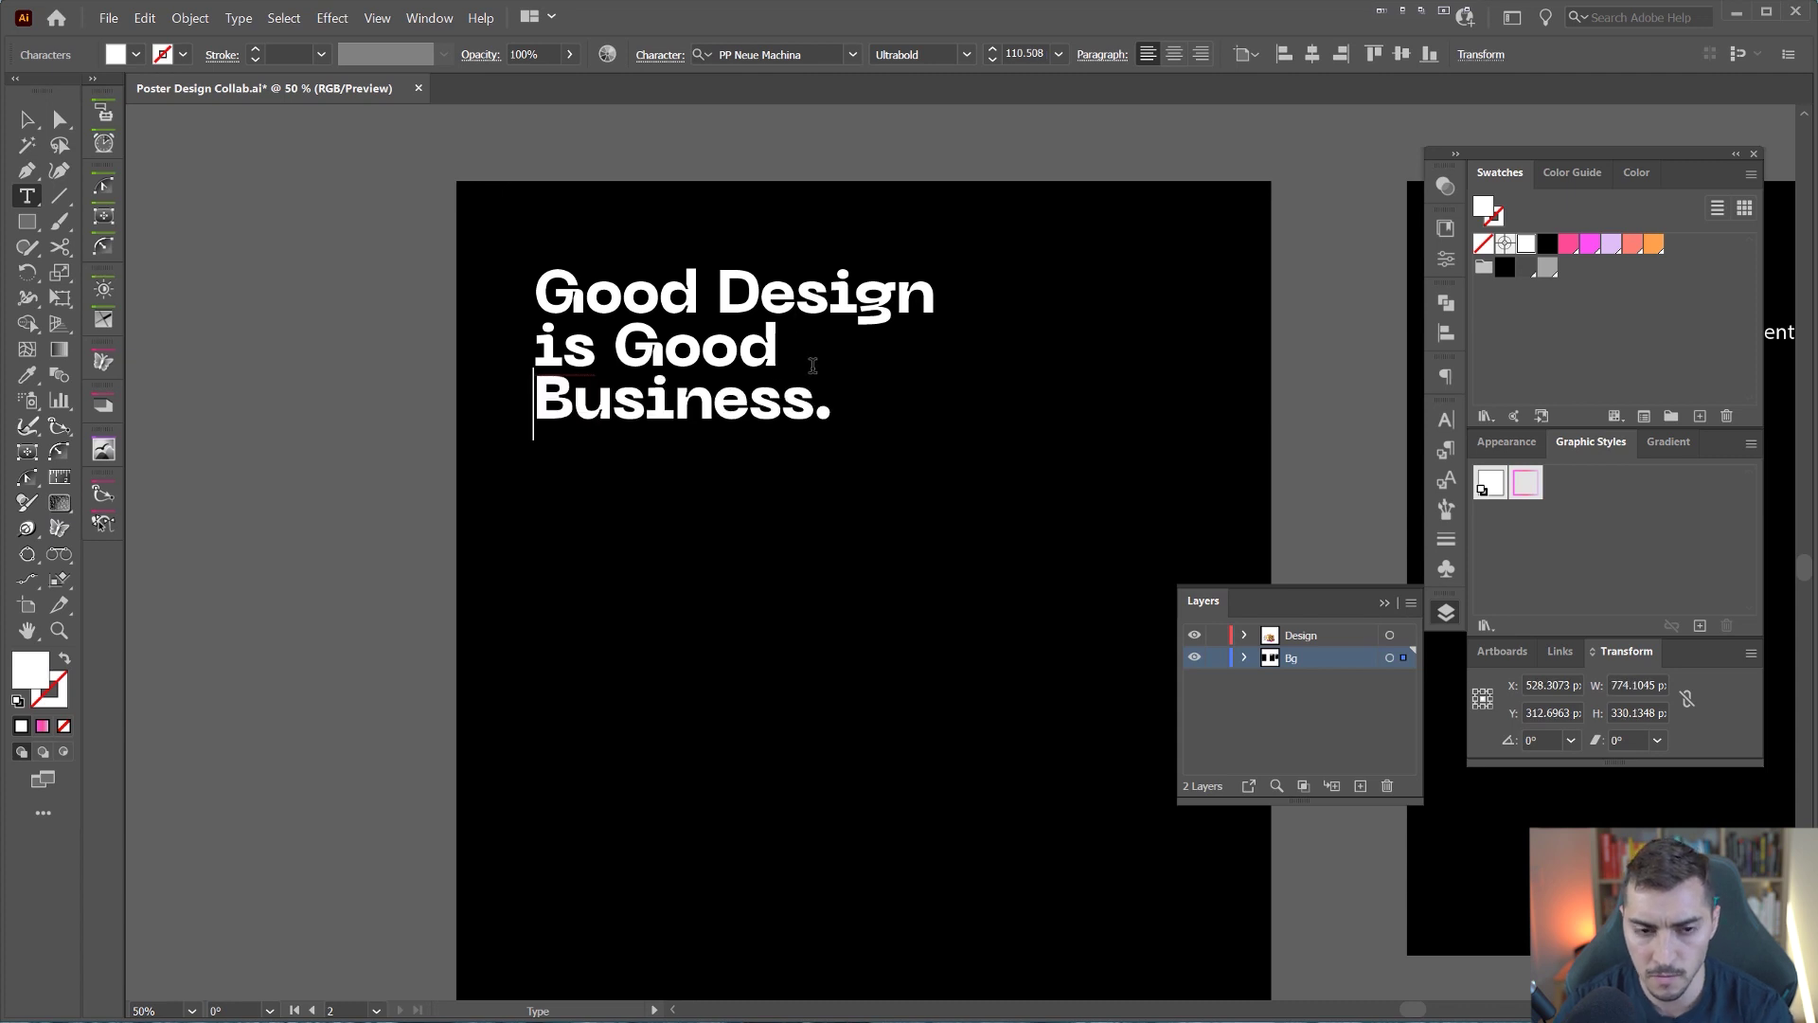
pyautogui.press('Escape')
pyautogui.moveTo(946, 441); pyautogui.dragTo(1243, 696)
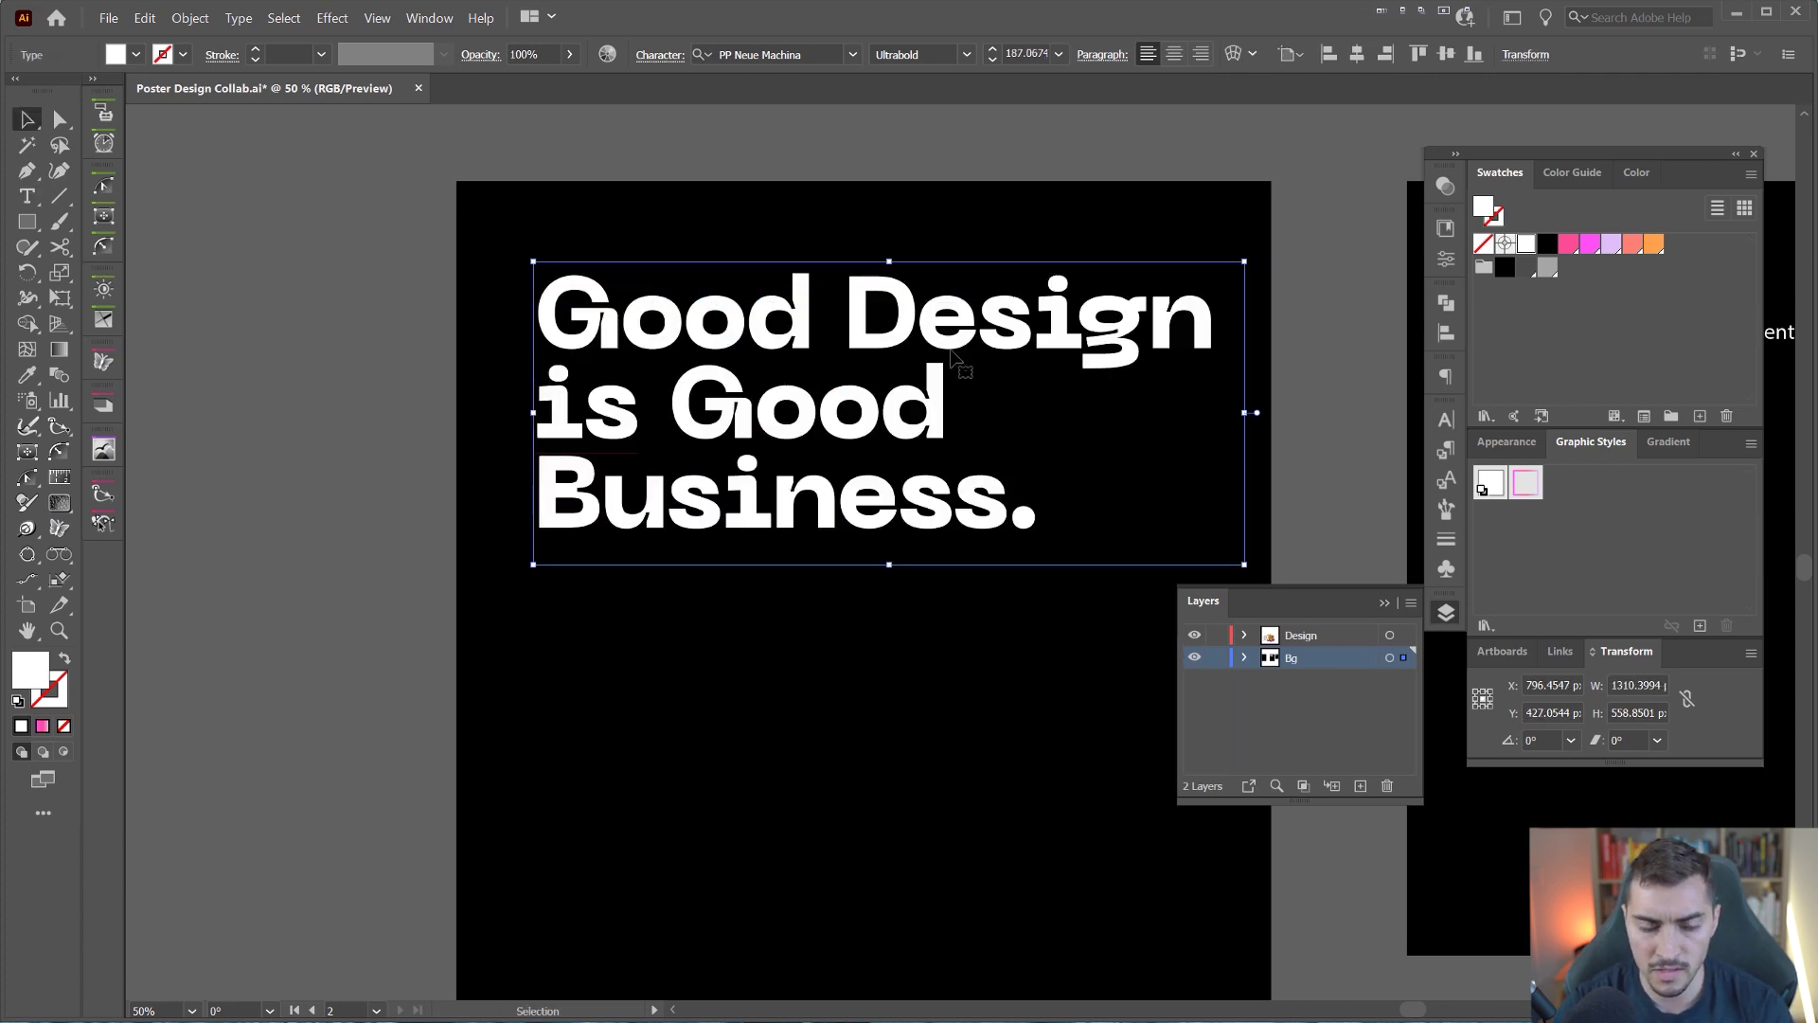
# Step: Break "Good Design" onto two lines so the headline has four lines, and scale the headline up to about 224 pt
pyautogui.press('t')
pyautogui.click(846, 313)
pyautogui.press('Return')
pyautogui.press('Escape')
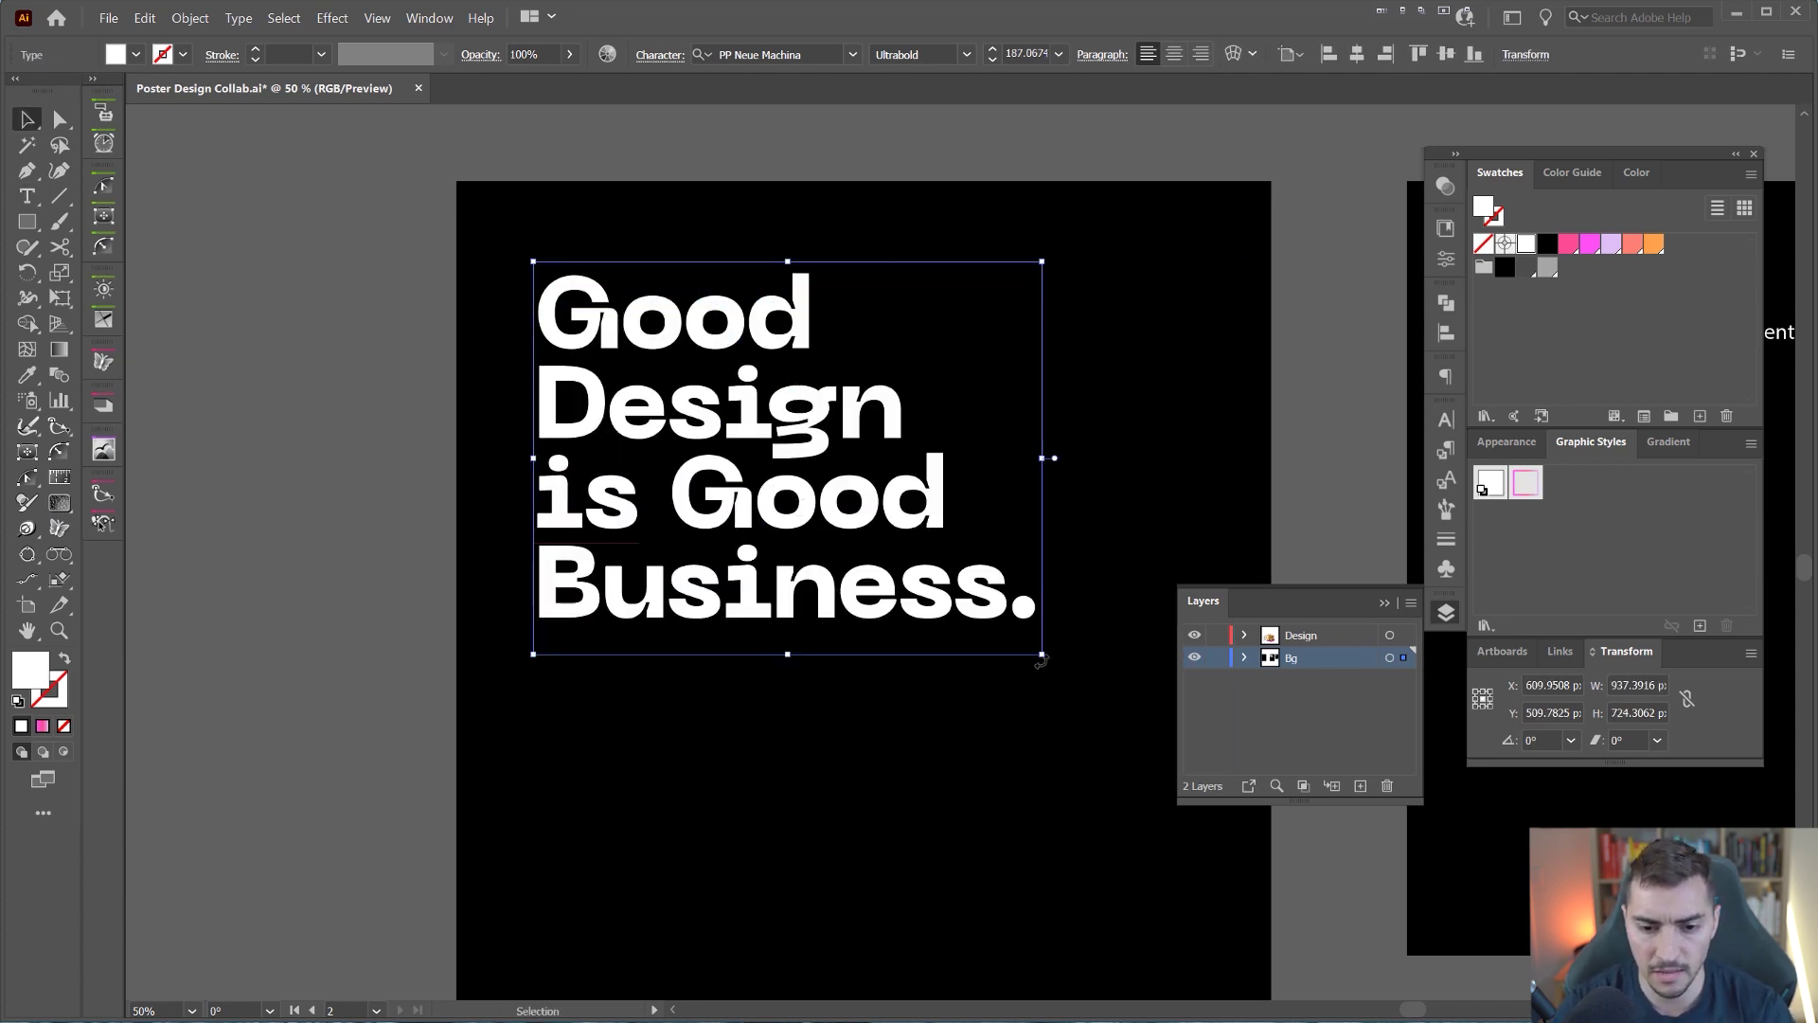
pyautogui.moveTo(1047, 637); pyautogui.dragTo(1143, 777)
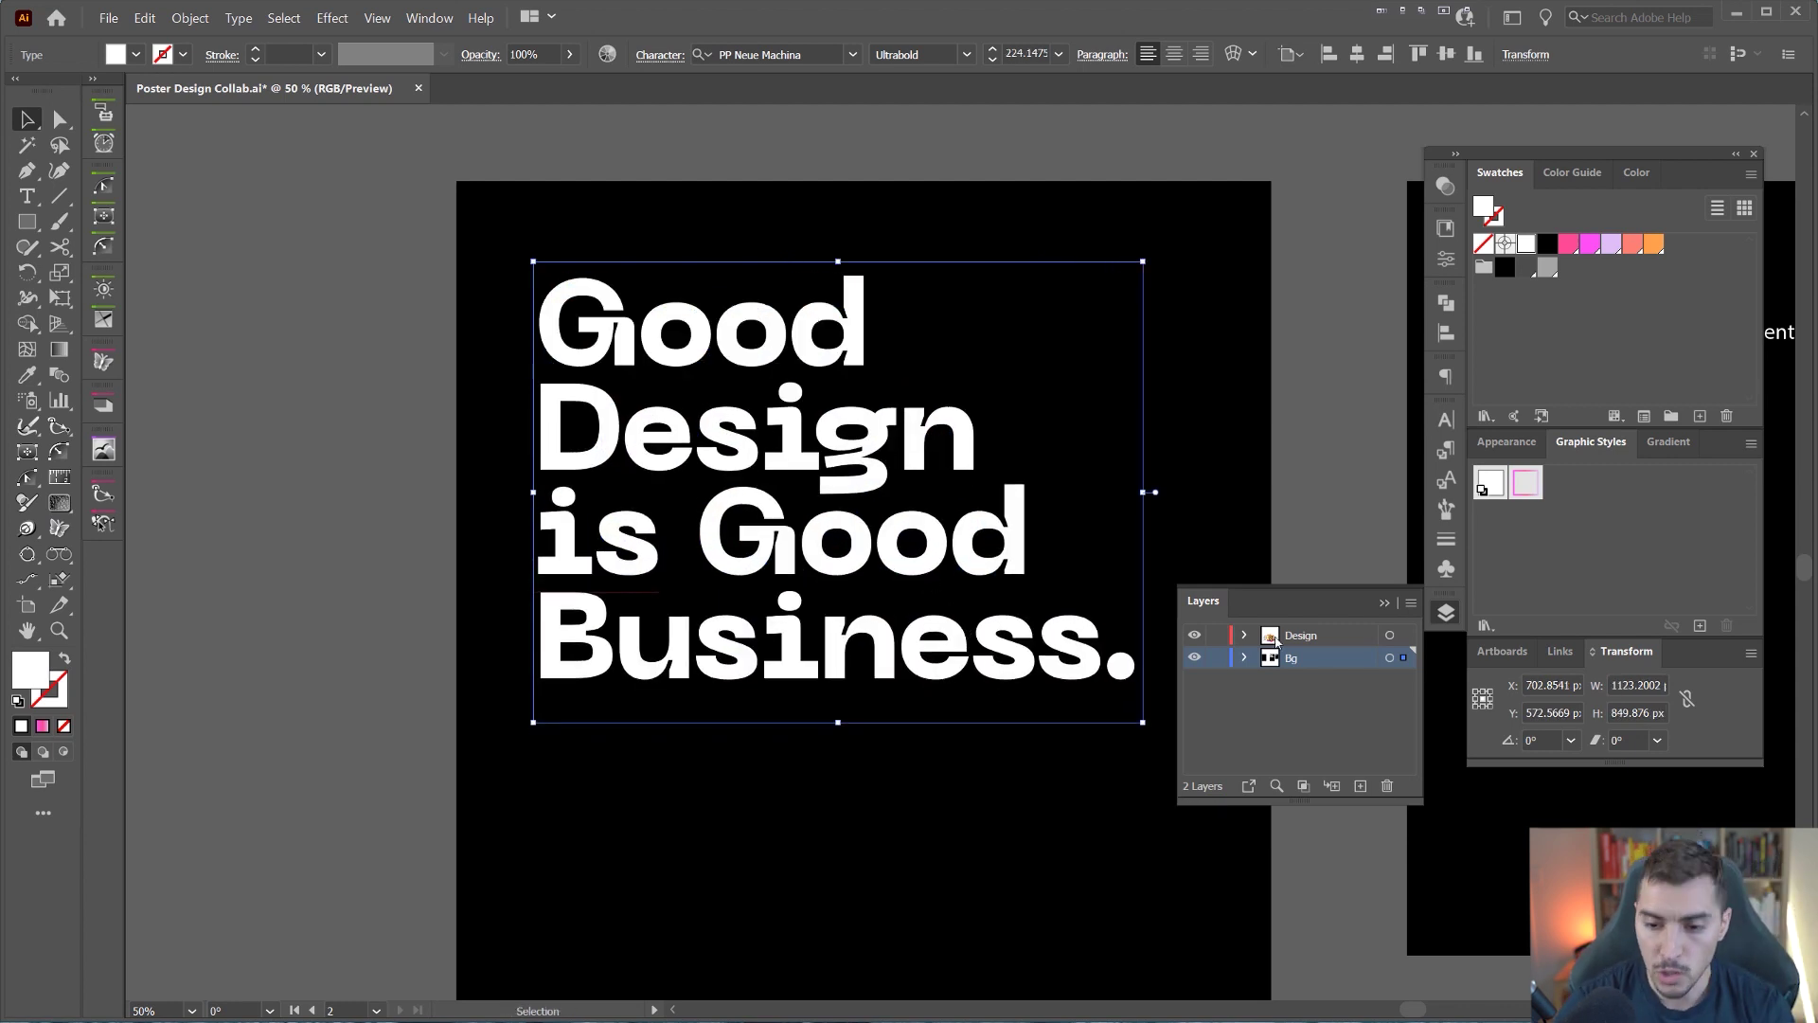
# Step: Copy the IBM president 1956–1971 line from the notes artboard and paste it as separate text near the poster's upper edge
pyautogui.hotkey('shift', 'Tab')
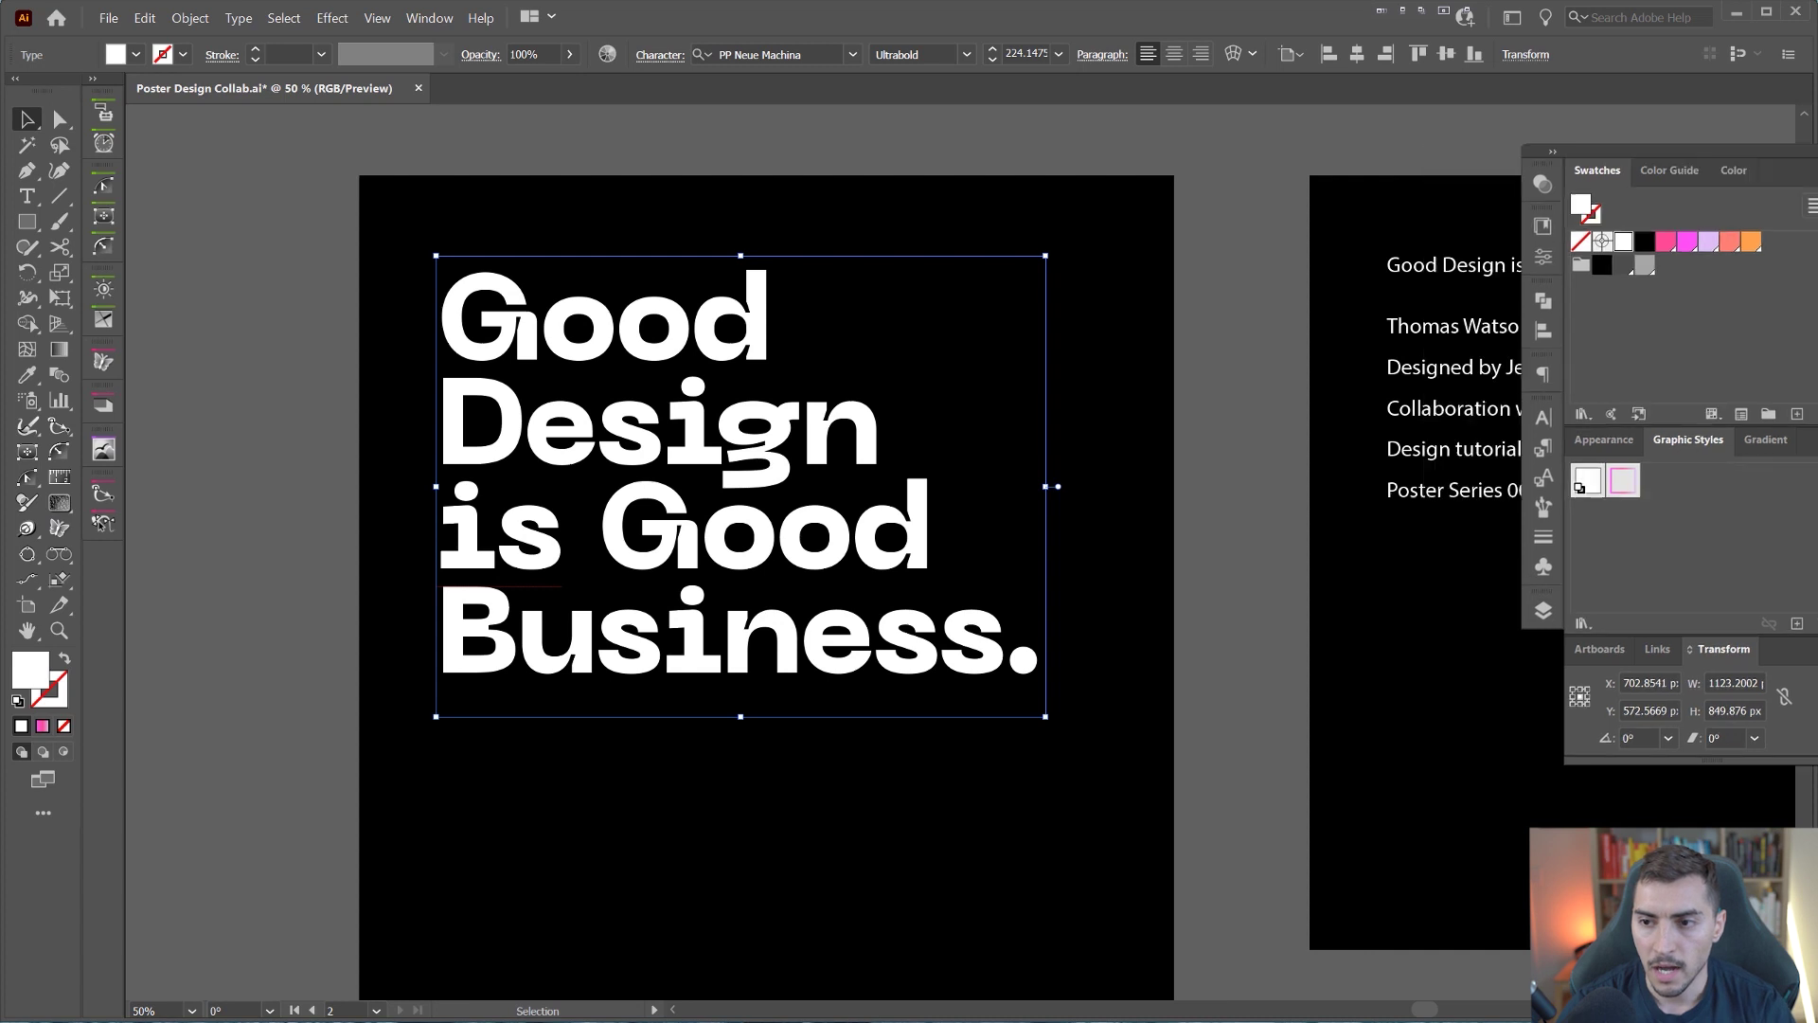
pyautogui.click(1491, 278)
pyautogui.moveTo(1487, 336); pyautogui.dragTo(1396, 337)
pyautogui.press('t')
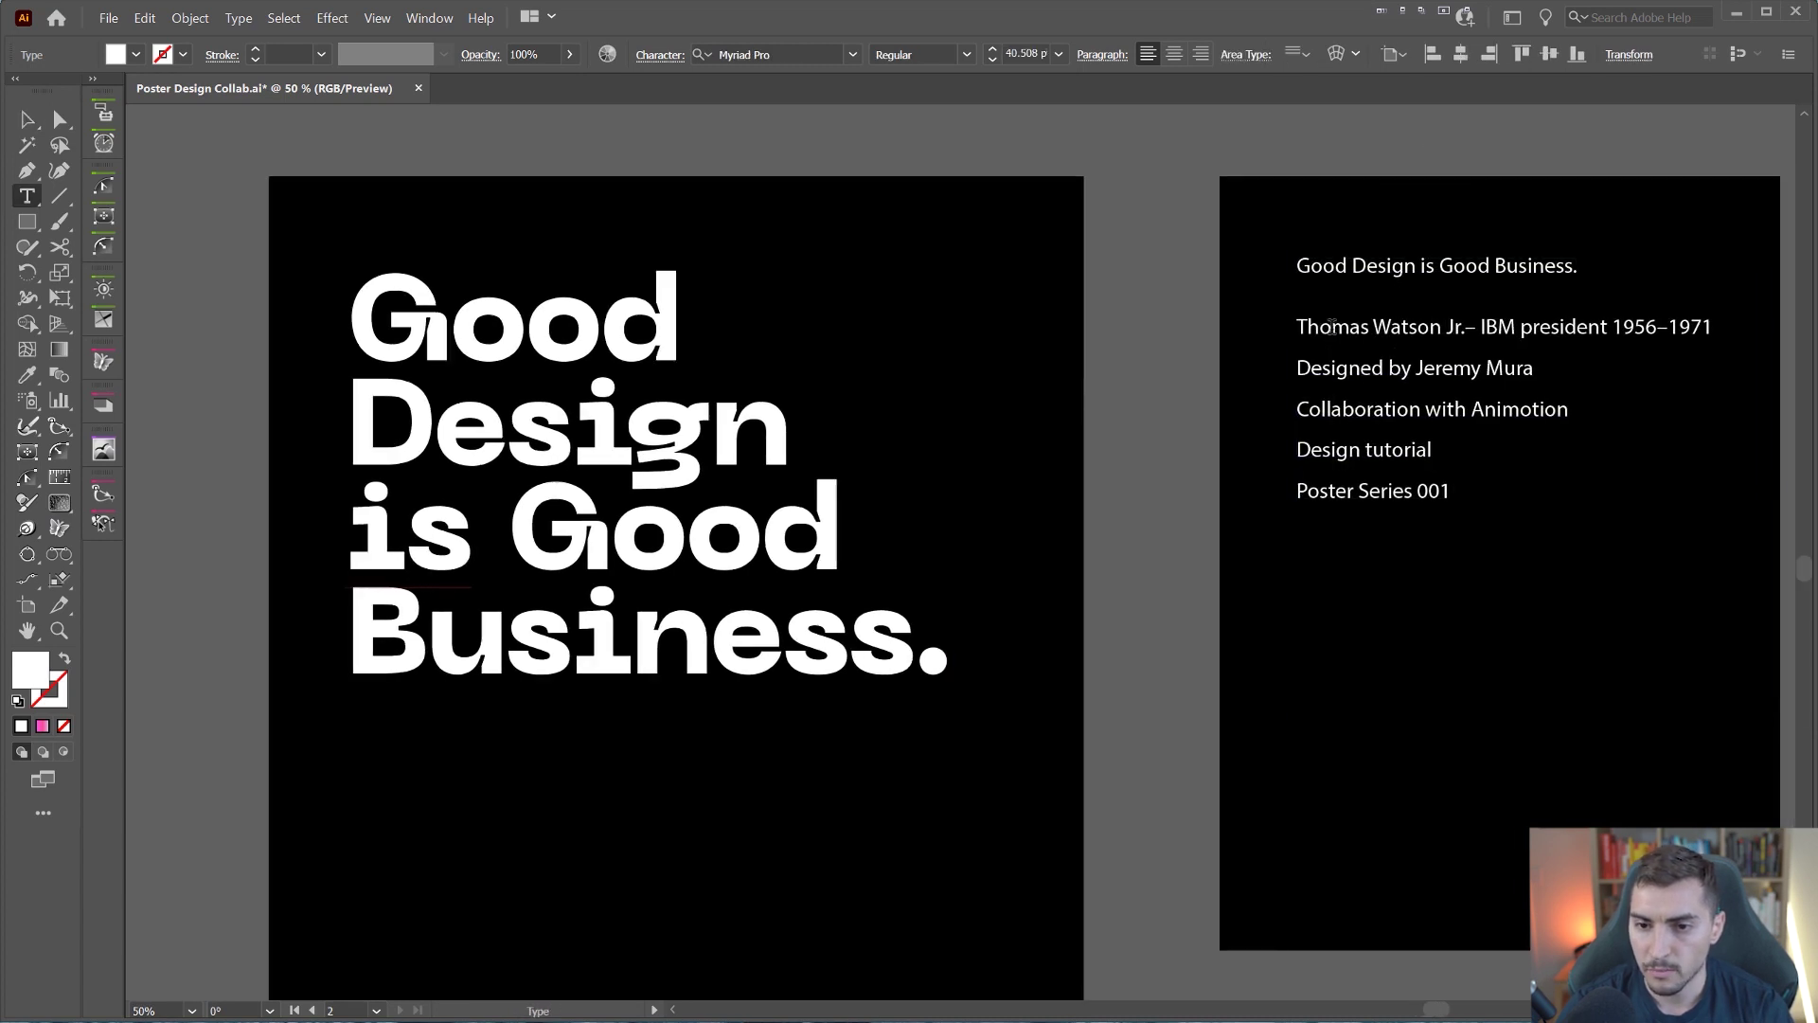
pyautogui.tripleClick(1301, 324)
pyautogui.hotkey('ctrl', 'c')
pyautogui.press('Escape')
pyautogui.click(950, 308)
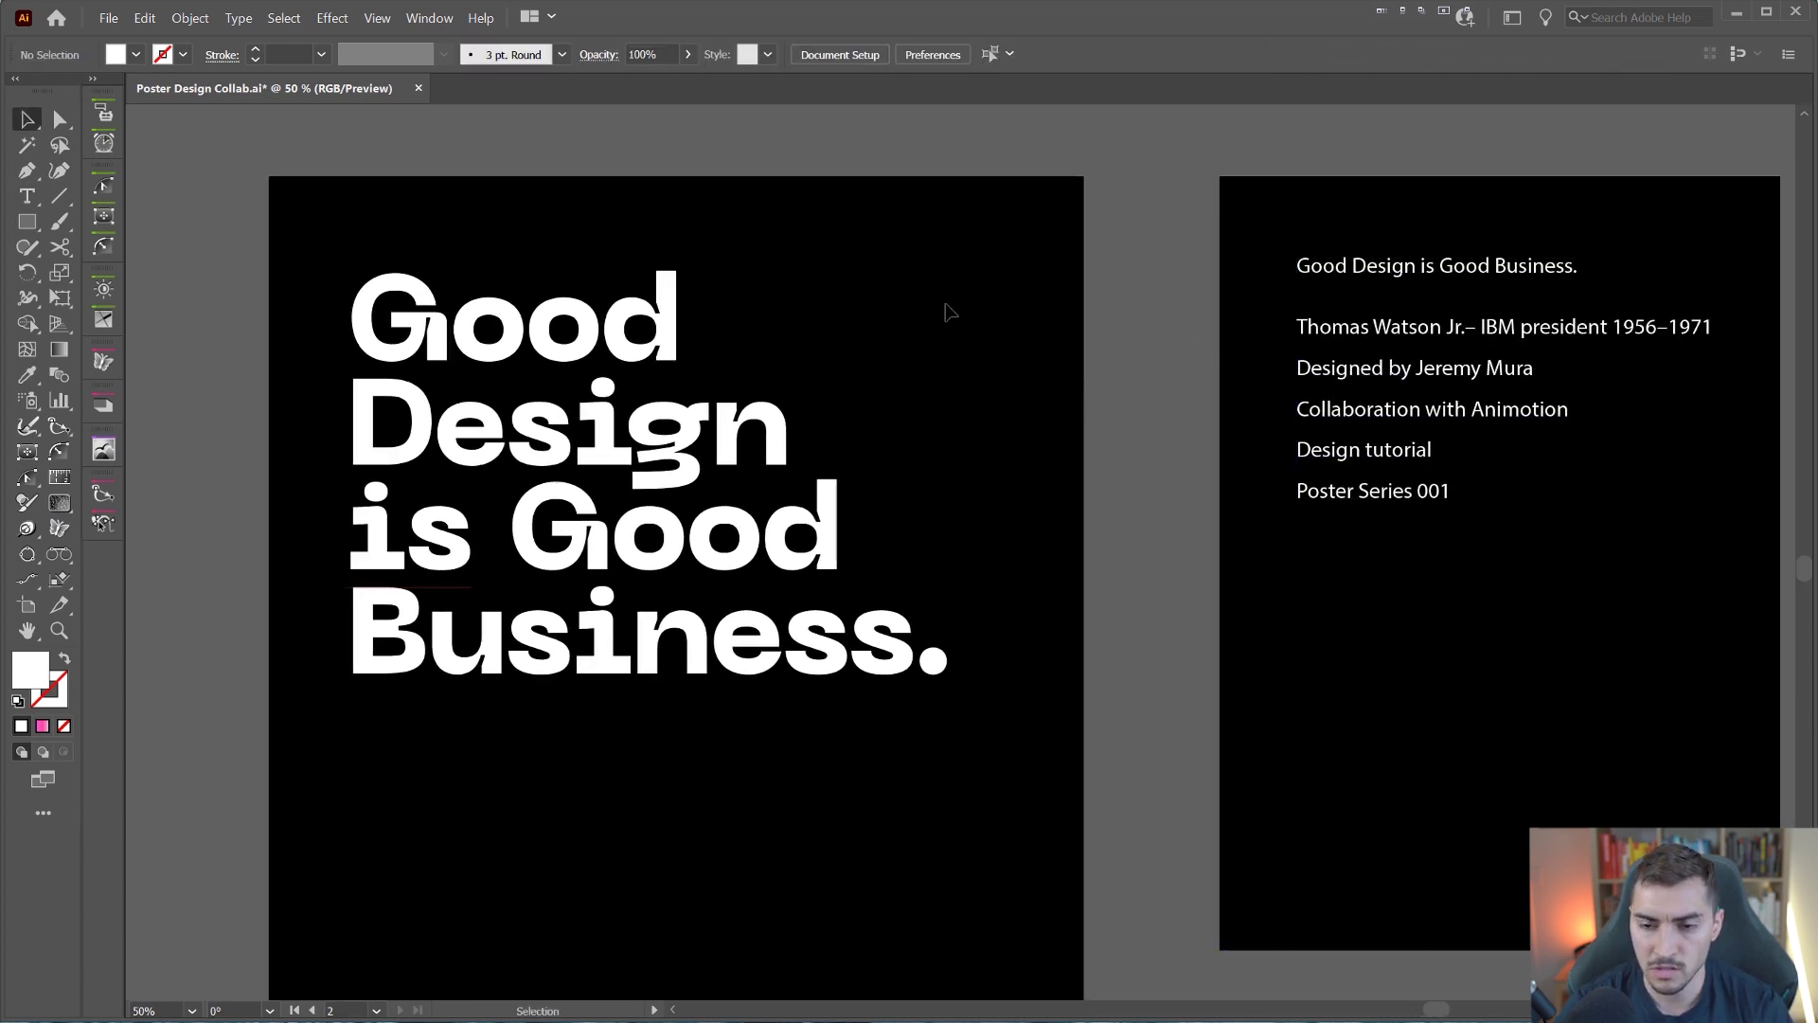
pyautogui.press('t')
pyautogui.click(762, 266)
pyautogui.hotkey('ctrl', 'v')
pyautogui.press('Escape')
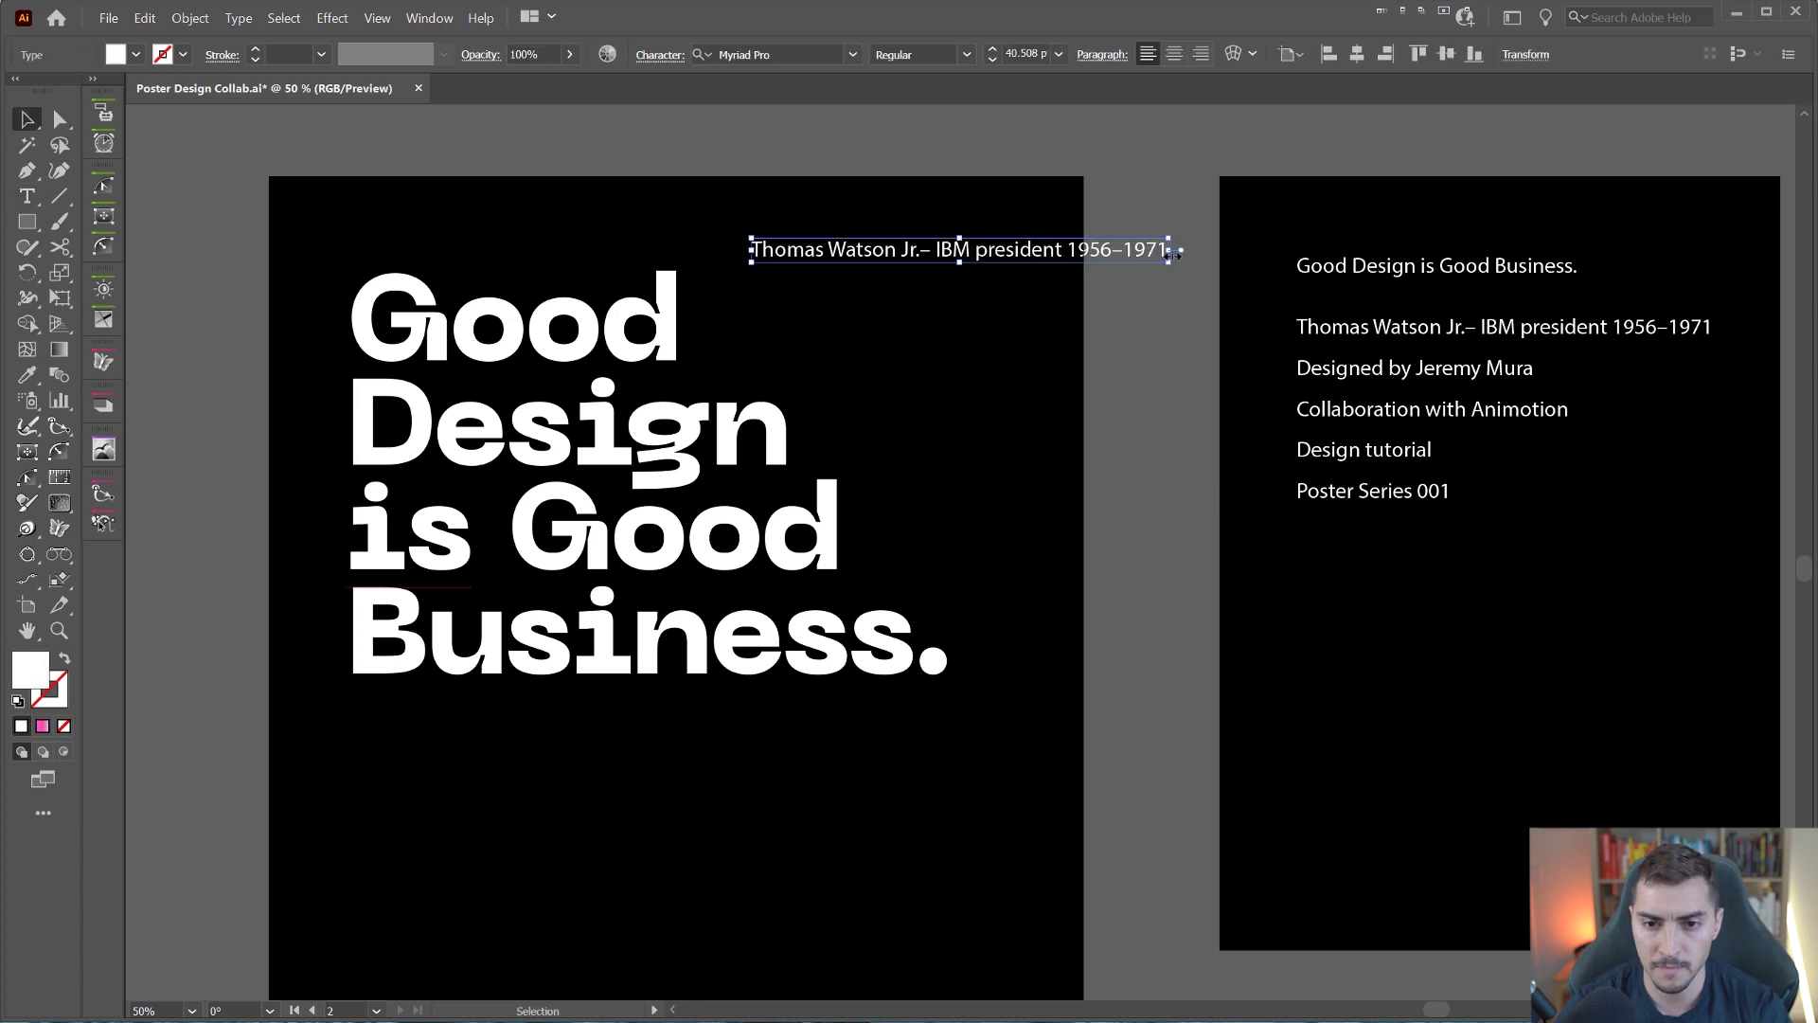
# Step: Match the IBM president line's type style to the headline and reduce its size to about 24 pt
pyautogui.press('i')
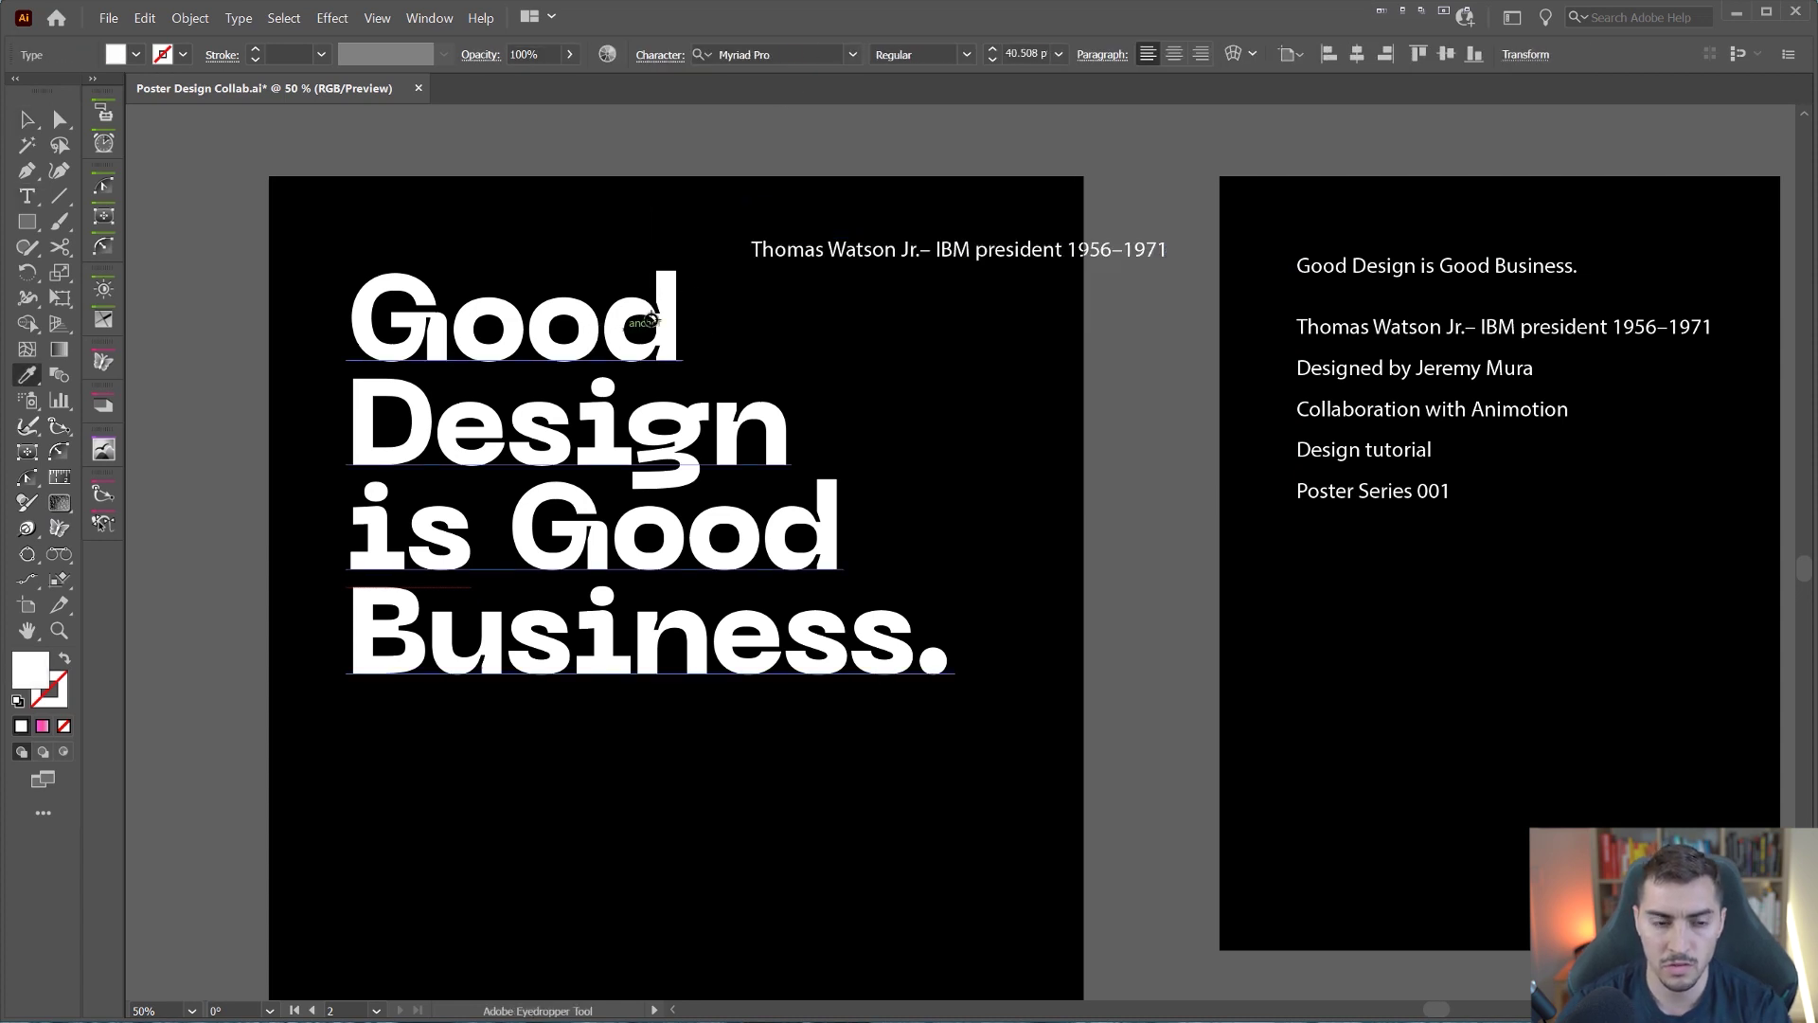
pyautogui.click(669, 329)
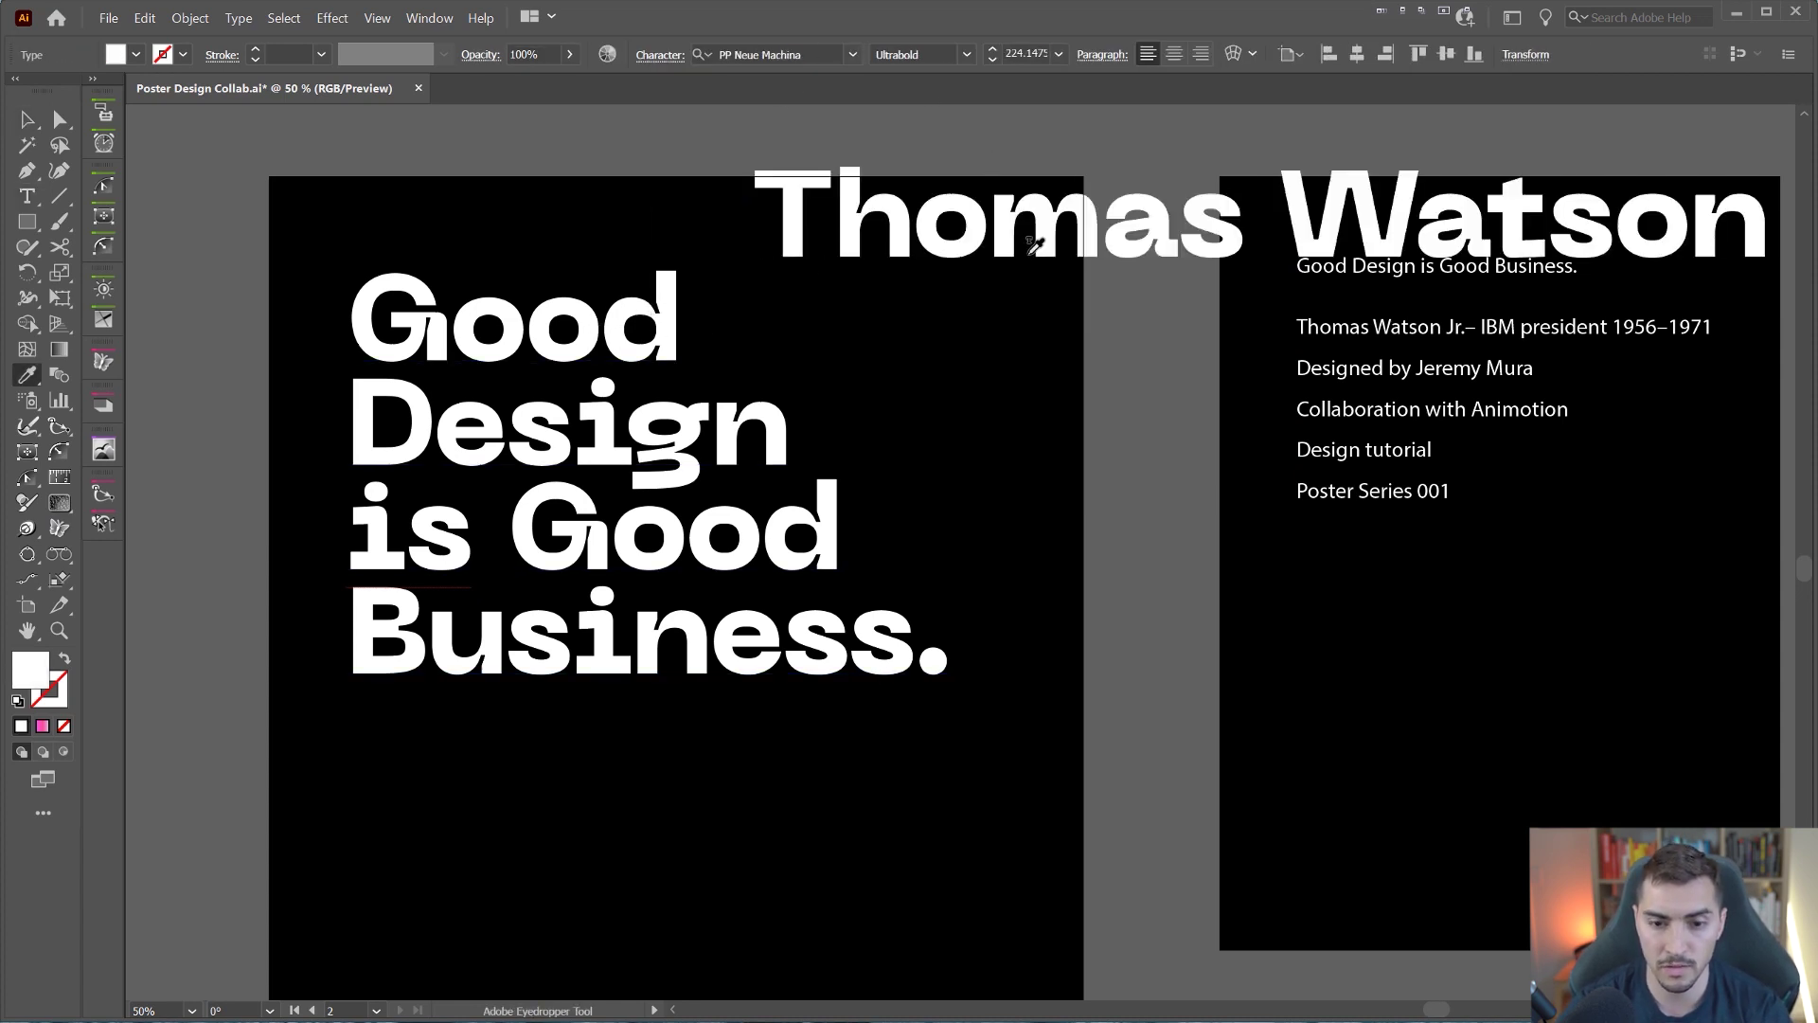
pyautogui.hotkey('ctrl', 'alt', 'shift', ',')
pyautogui.hotkey('ctrl', 'alt', 'shift', ',')
pyautogui.hotkey('ctrl', 'alt', 'shift', ',')
pyautogui.hotkey('ctrl', 'alt', 'shift', ',')
pyautogui.hotkey('ctrl', 'alt', 'shift', ',')
pyautogui.hotkey('ctrl', 'alt', 'shift', ',')
pyautogui.hotkey('ctrl', 'alt', 'shift', ',')
pyautogui.hotkey('ctrl', 'alt', 'shift', ',')
pyautogui.hotkey('ctrl', 'alt', 'shift', ',')
pyautogui.hotkey('ctrl', 'alt', 'shift', ',')
pyautogui.hotkey('ctrl', 'alt', 'shift', ',')
pyautogui.hotkey('ctrl', 'alt', 'shift', ',')
pyautogui.hotkey('ctrl', 'alt', 'shift', ',')
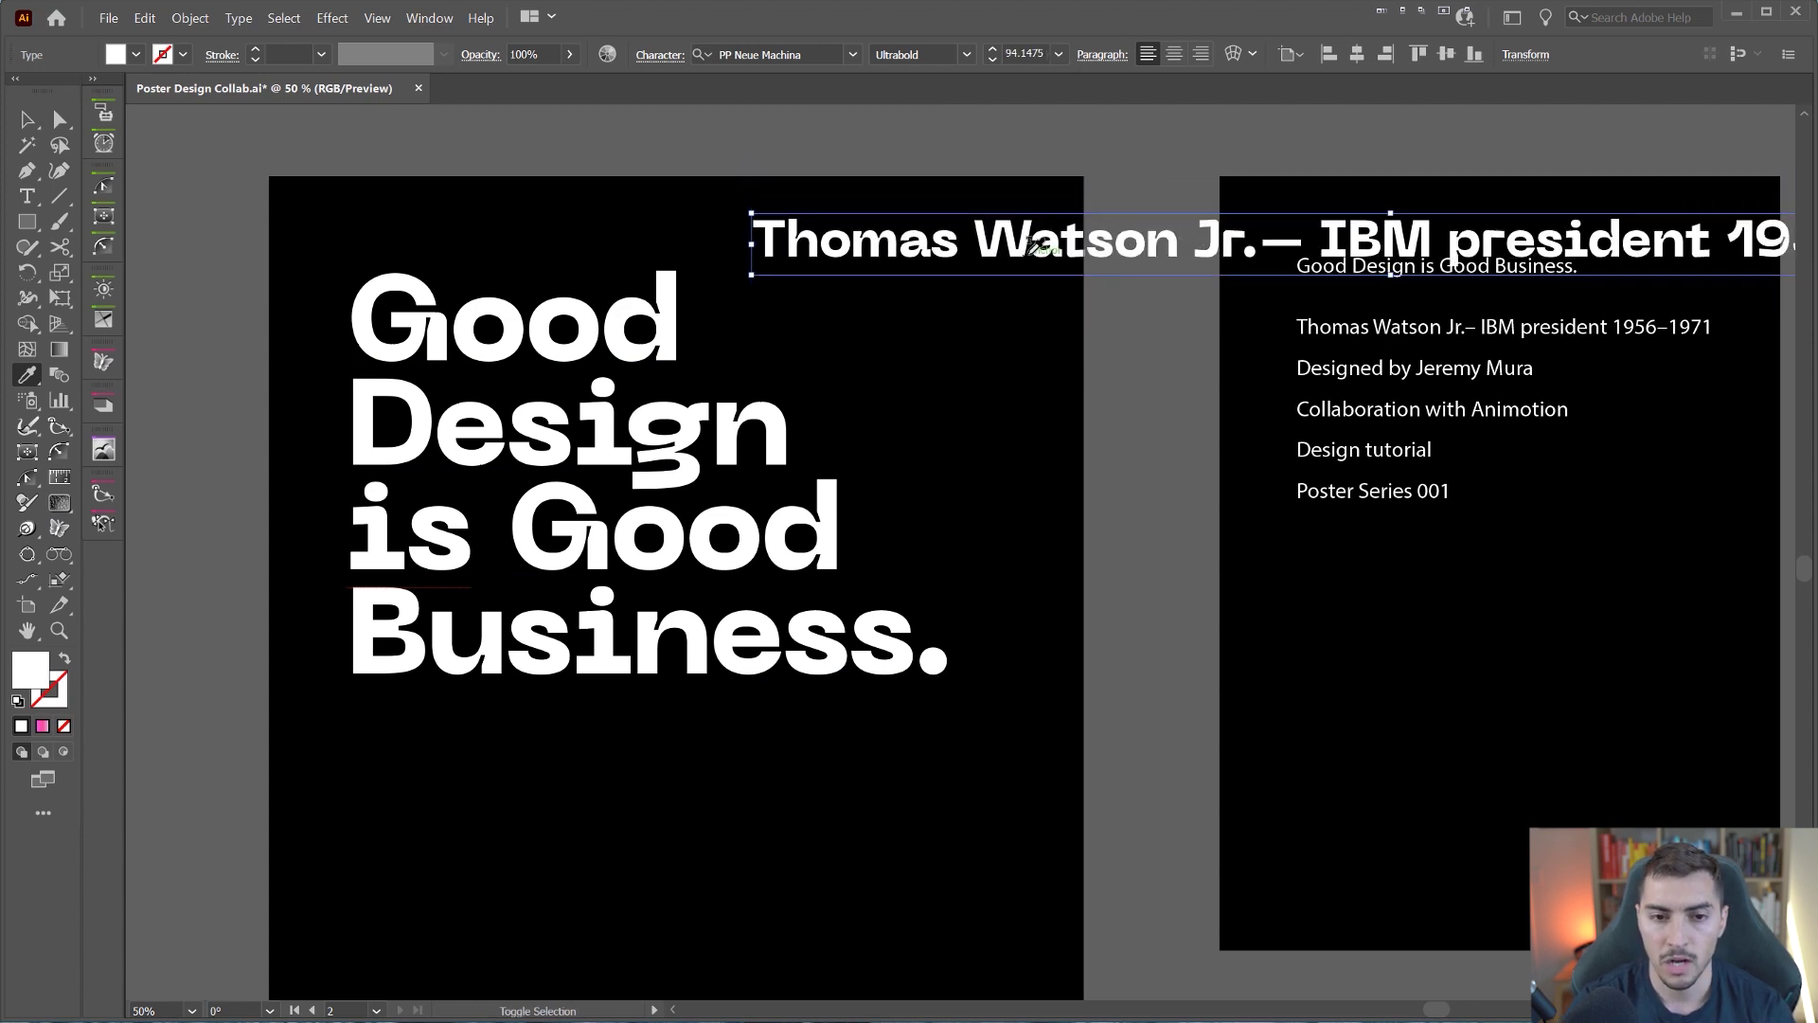
pyautogui.hotkey('ctrl', 'alt', 'shift', ',')
pyautogui.hotkey('ctrl', 'alt', 'shift', ',')
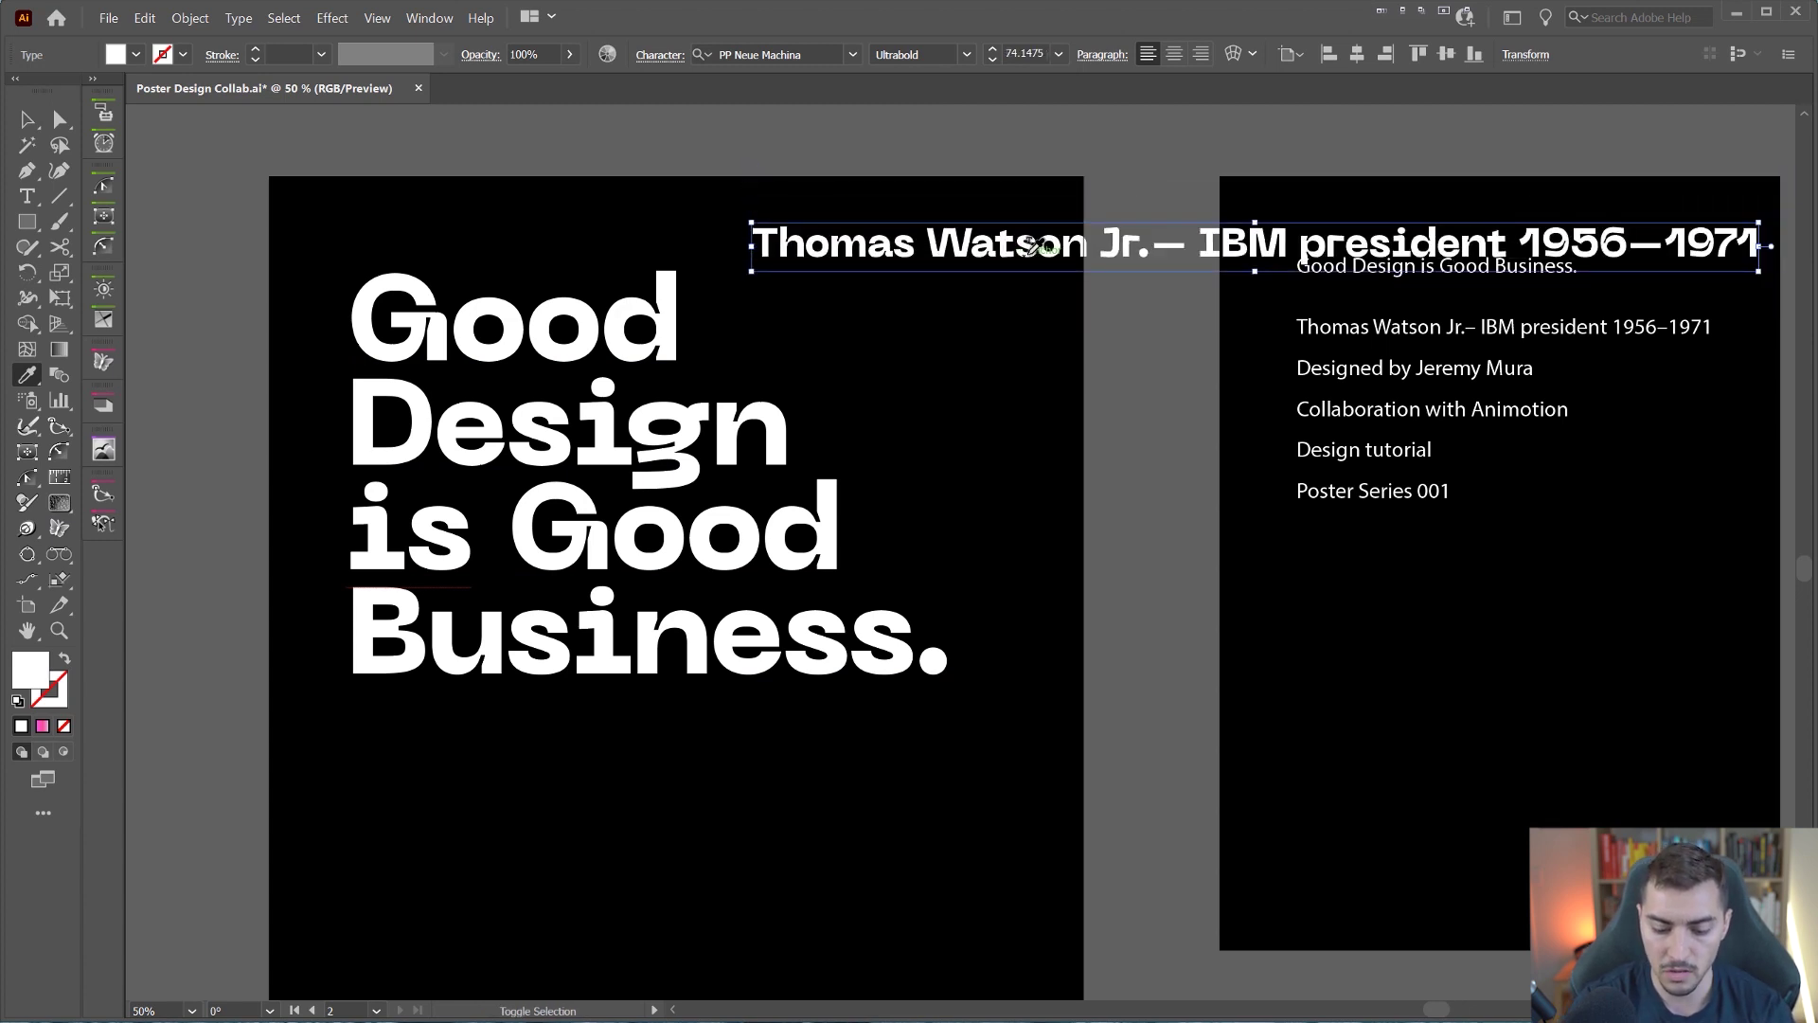
pyautogui.hotkey('ctrl', 'alt', 'shift', ',')
pyautogui.hotkey('ctrl', 'alt', 'shift', ',')
pyautogui.hotkey('ctrl', 'alt', 'shift', ',')
pyautogui.hotkey('ctrl', 'alt', 'shift', ',')
pyautogui.hotkey('ctrl', 'alt', 'shift', ',')
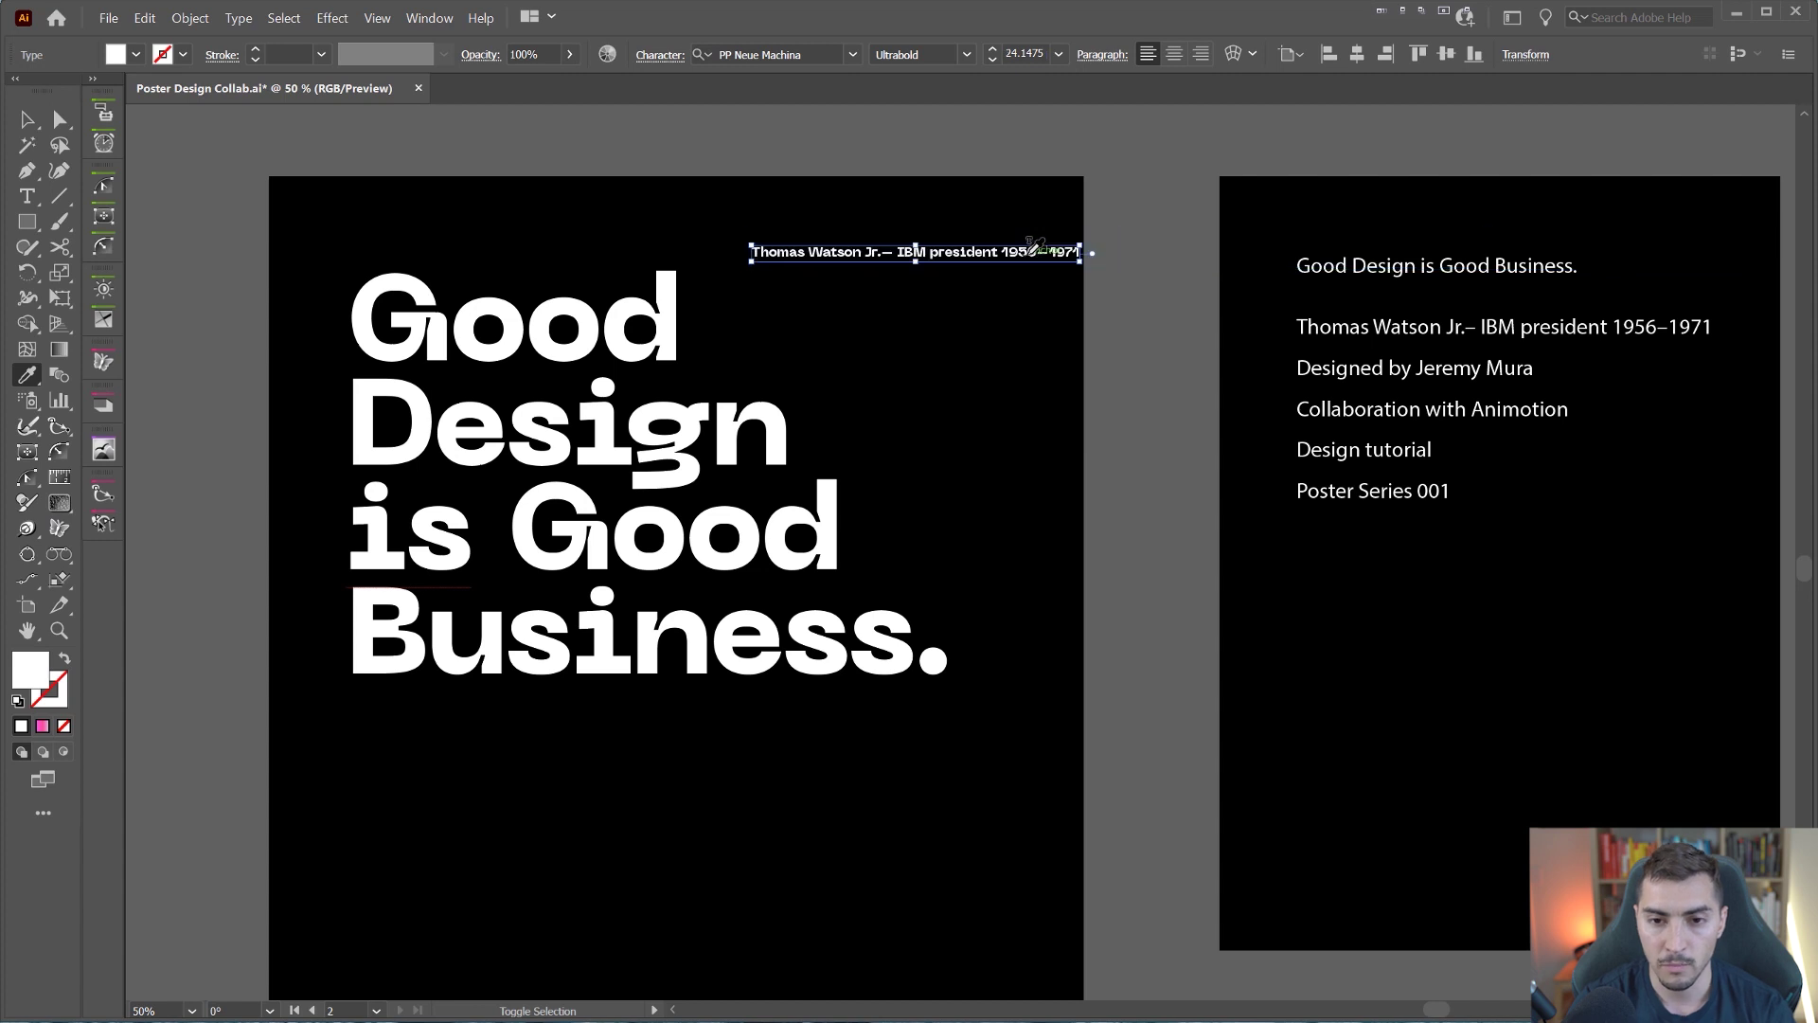
# Step: Set the IBM president line's font weight to Regular
pyautogui.hotkey('ctrl', '=')
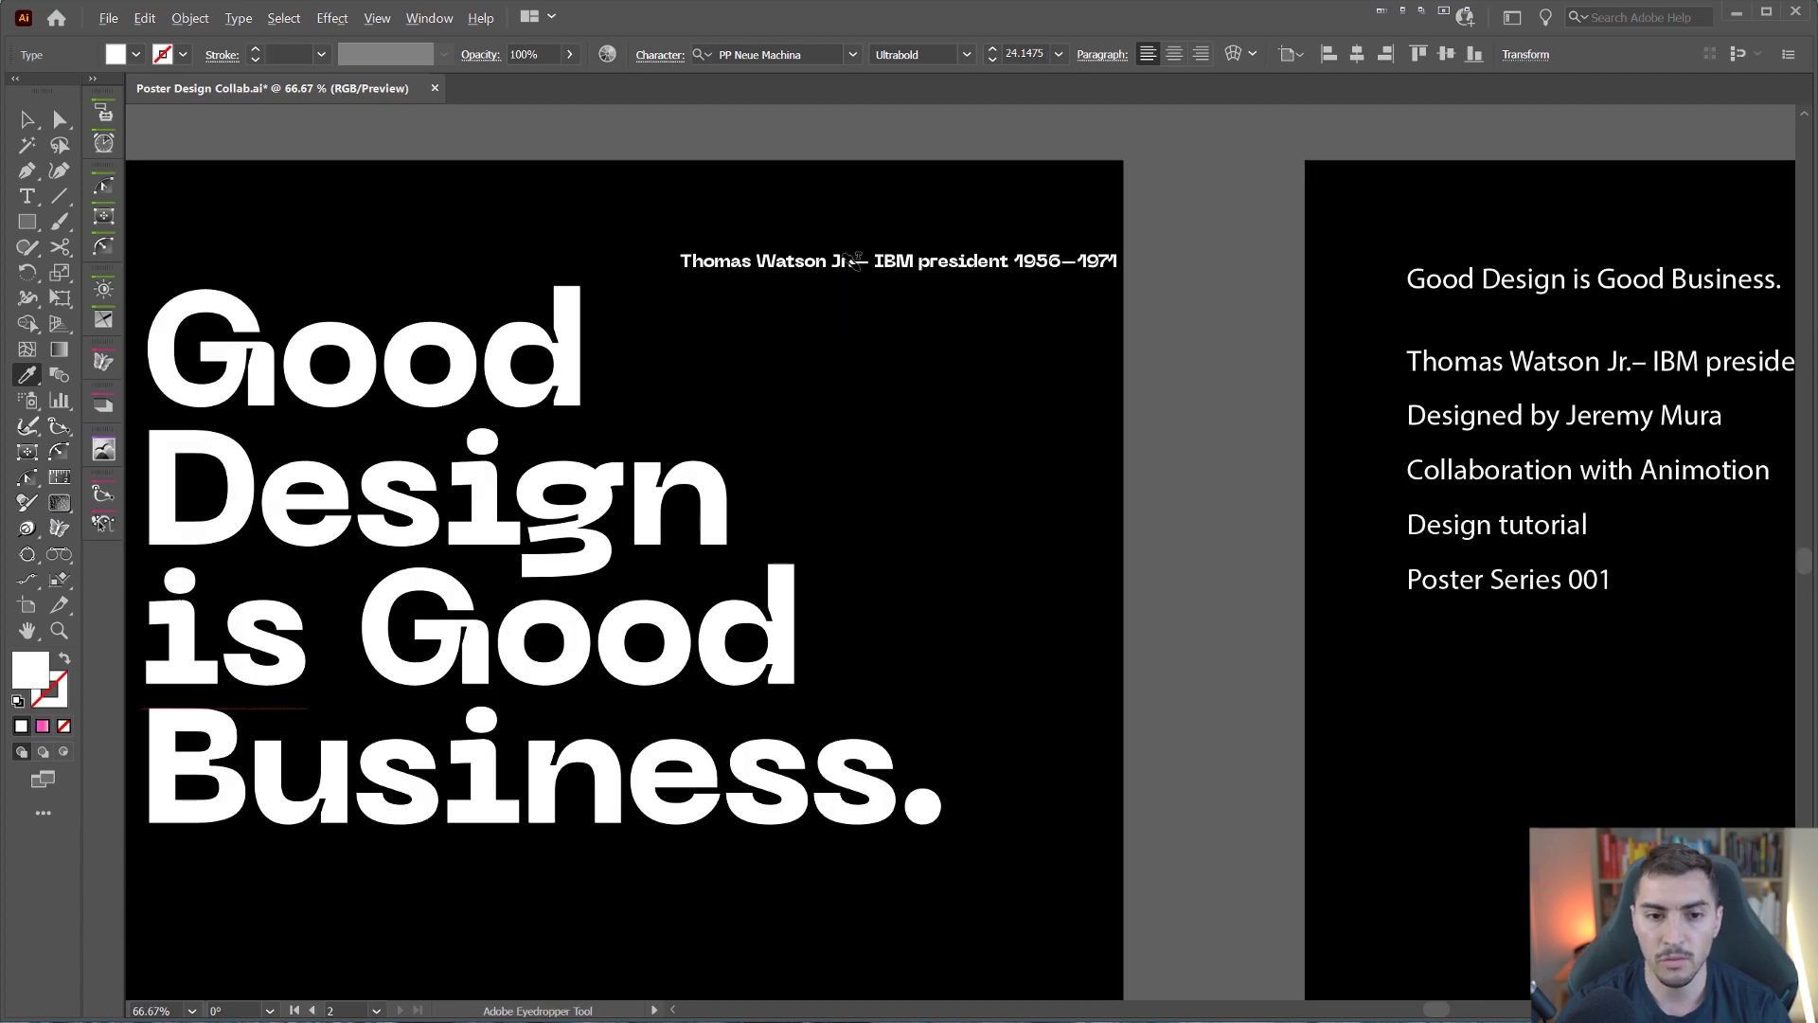
pyautogui.hotkey('ctrl', '=')
pyautogui.click(966, 54)
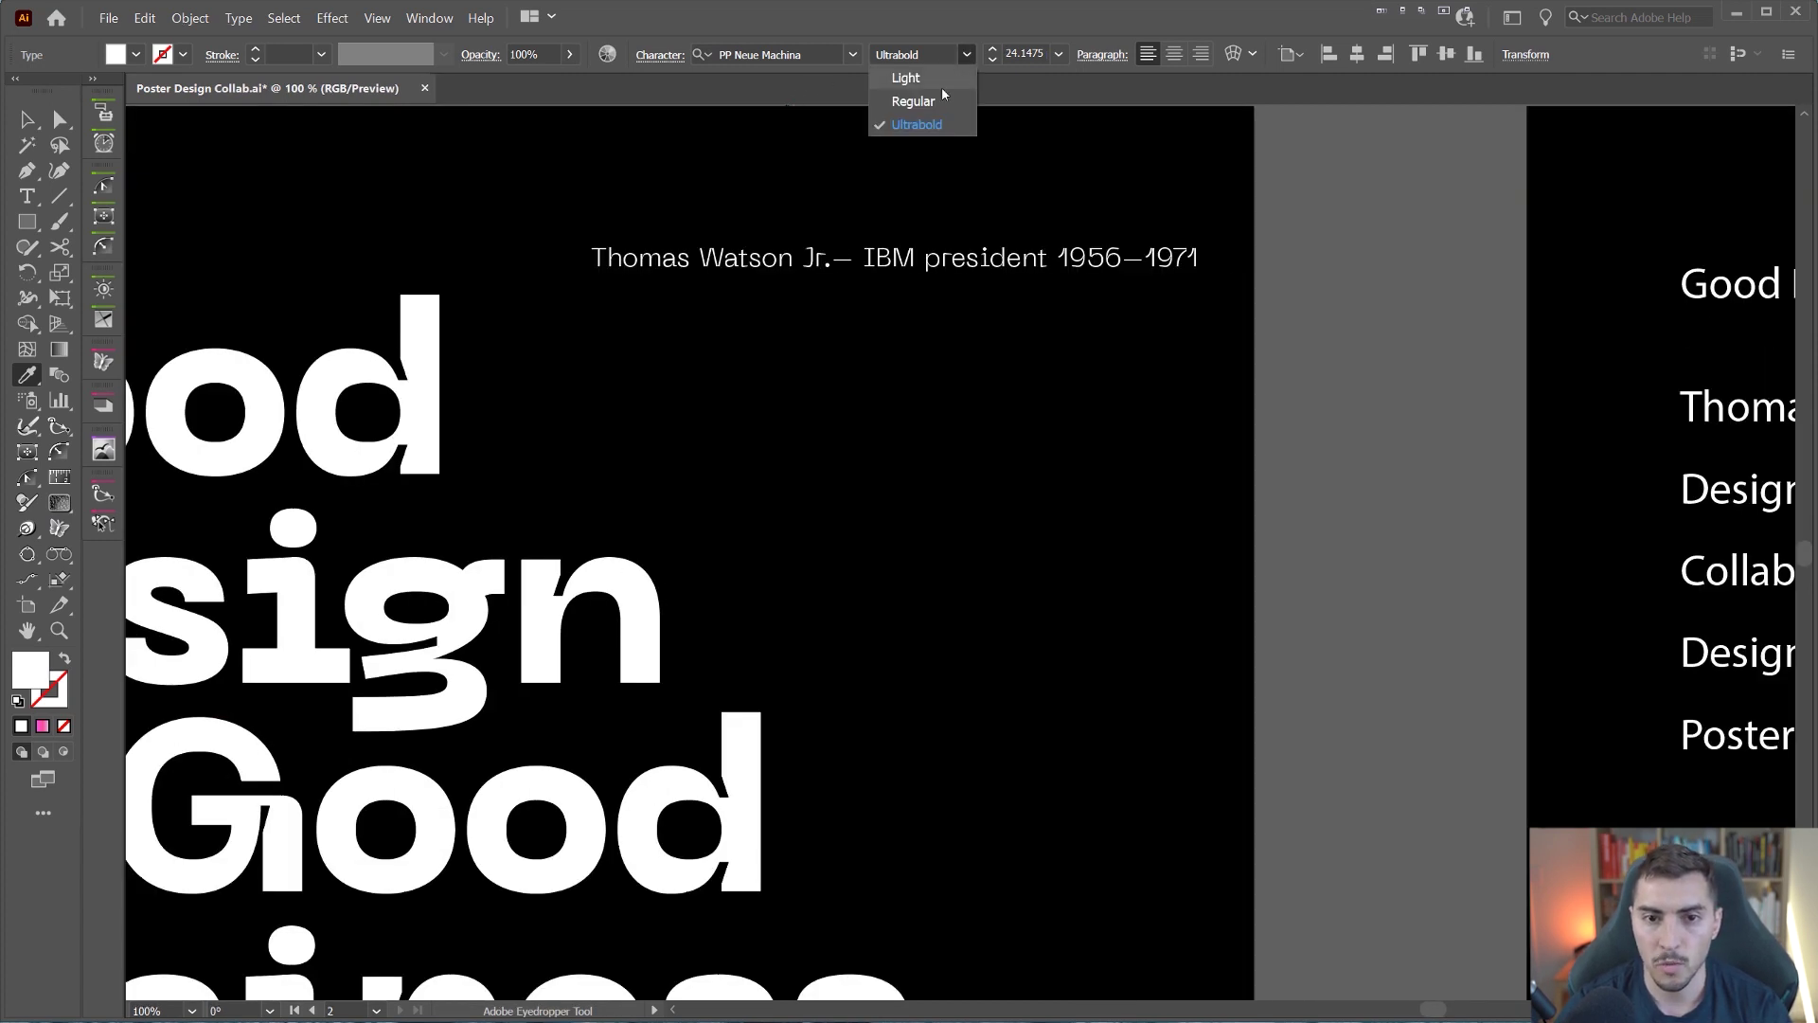
pyautogui.click(900, 106)
# Step: Rotate the IBM president line 90° clockwise and place it vertically along the poster's right edge
pyautogui.press('v')
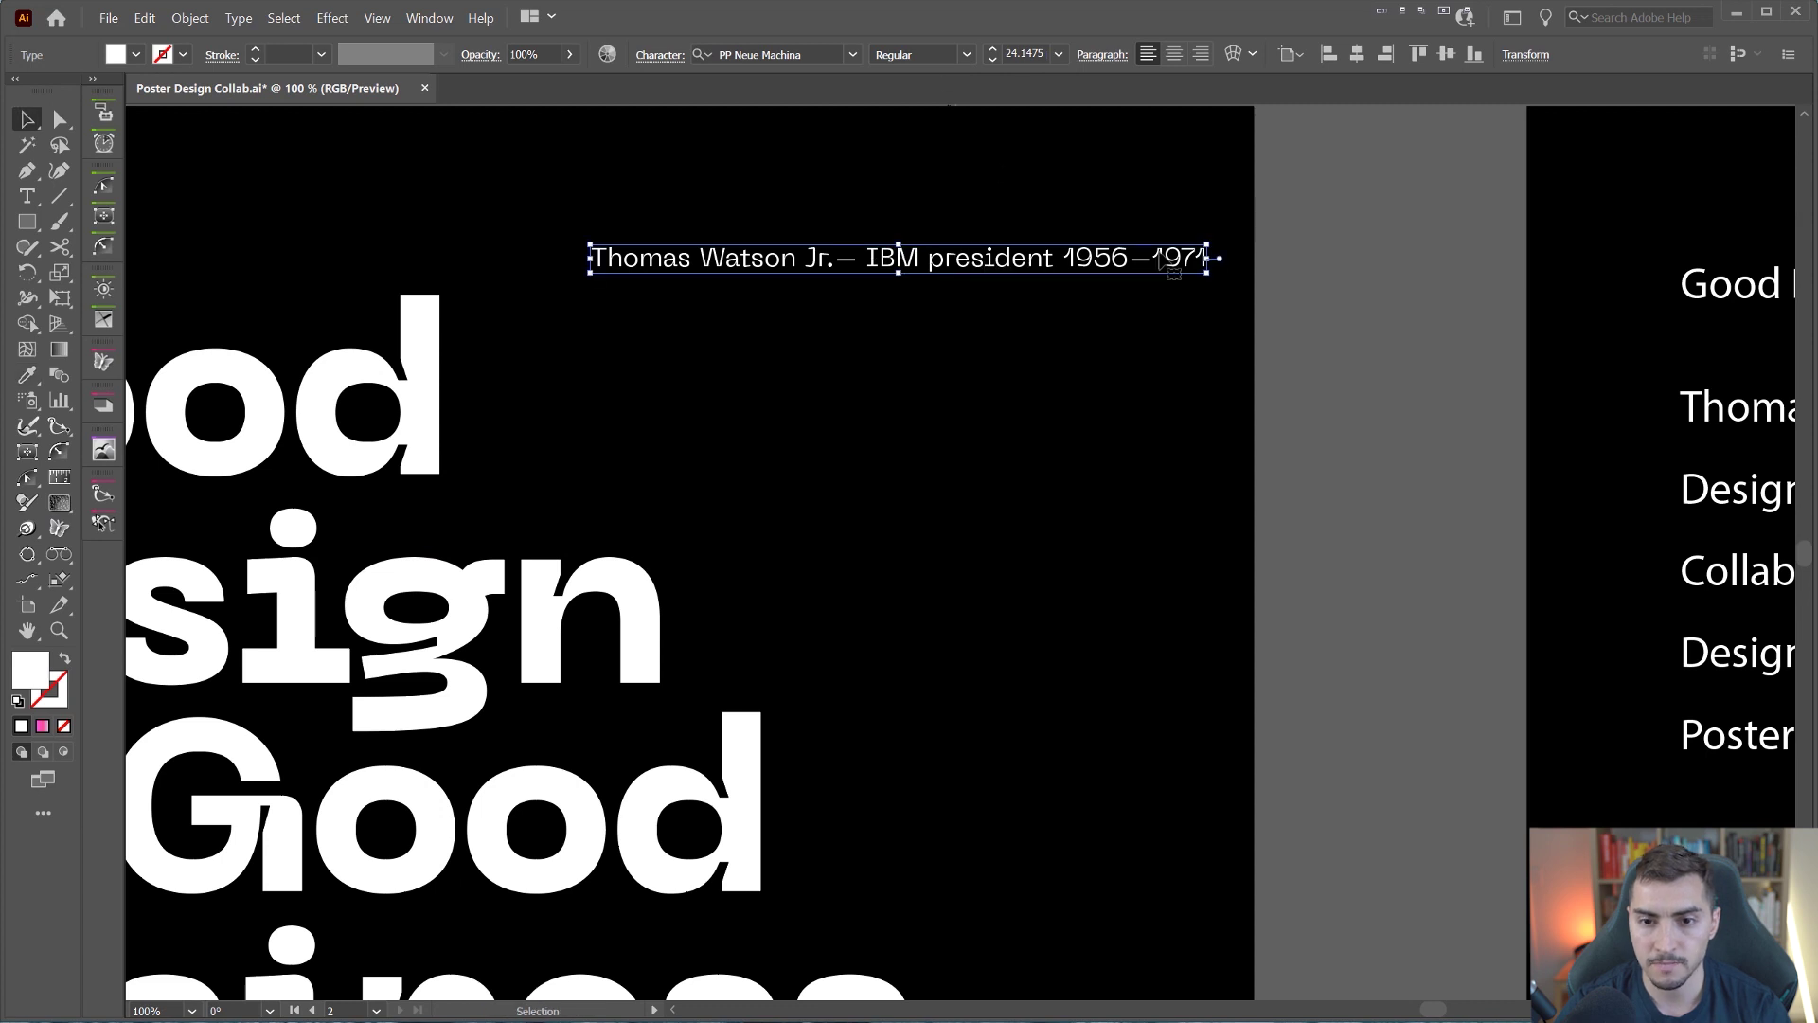
pyautogui.moveTo(1216, 239); pyautogui.dragTo(836, 642)
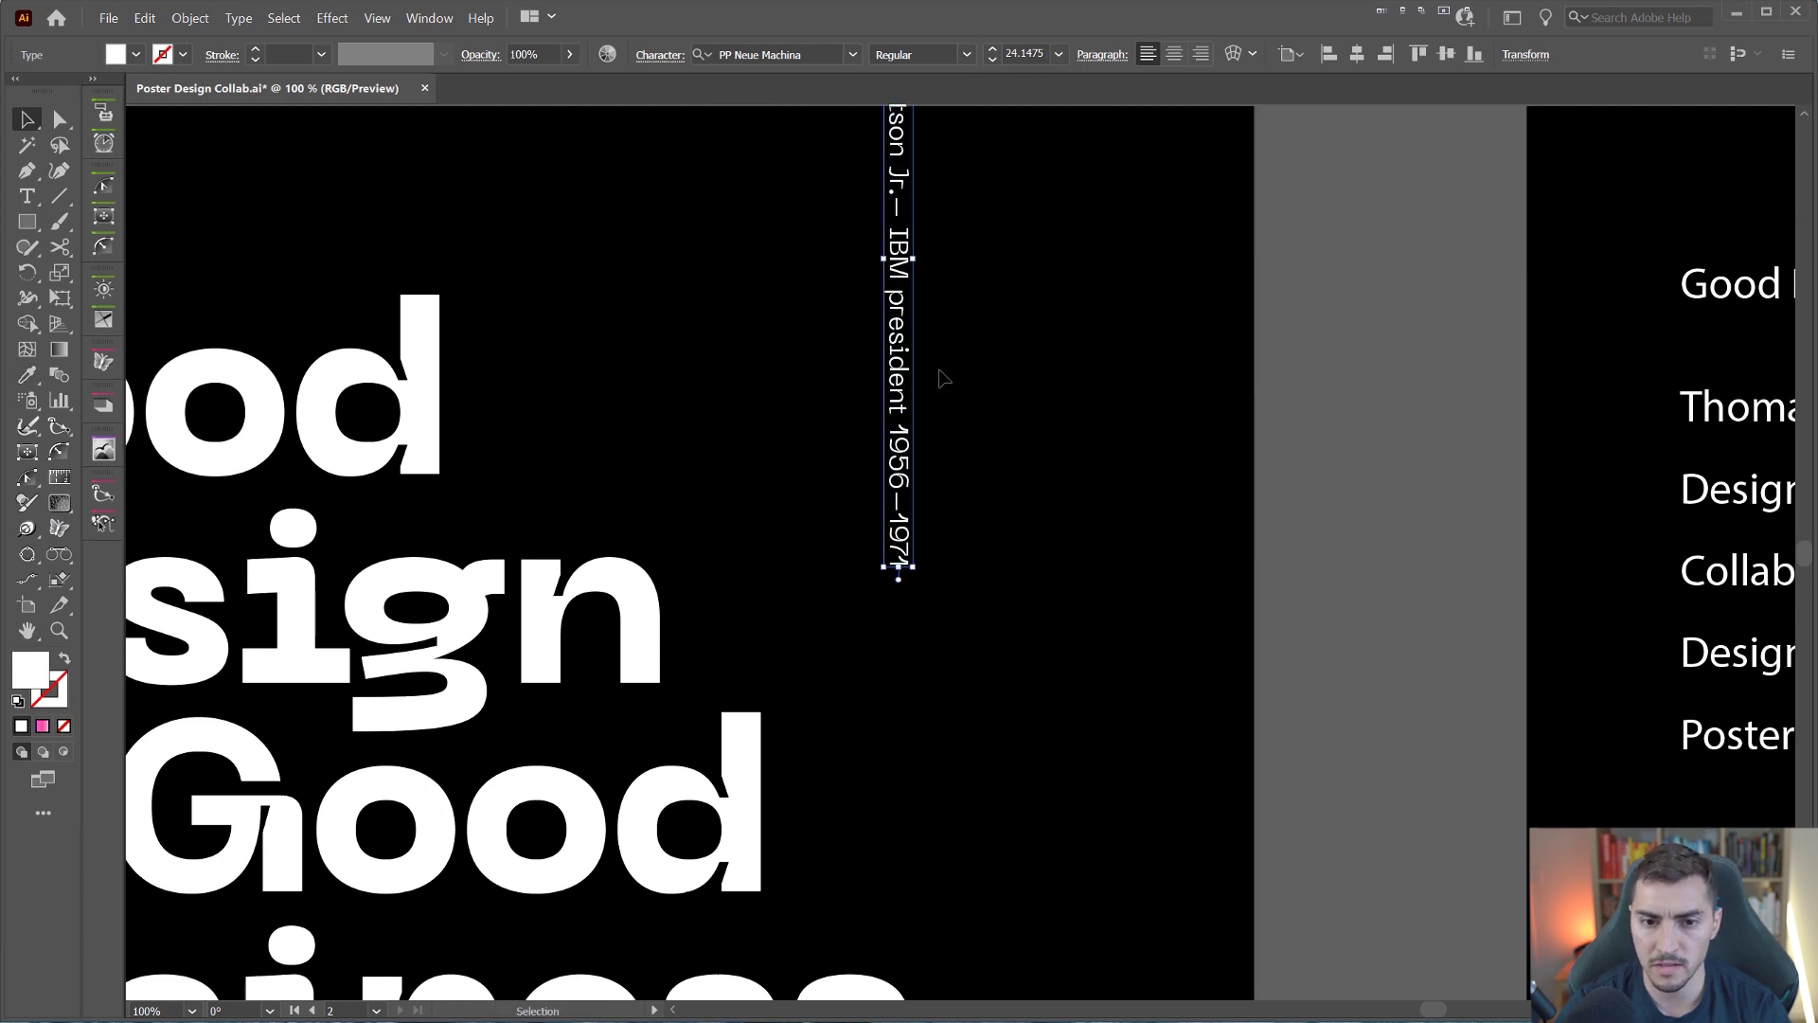
pyautogui.hotkey('ctrl', '-')
pyautogui.moveTo(919, 295); pyautogui.dragTo(1129, 455)
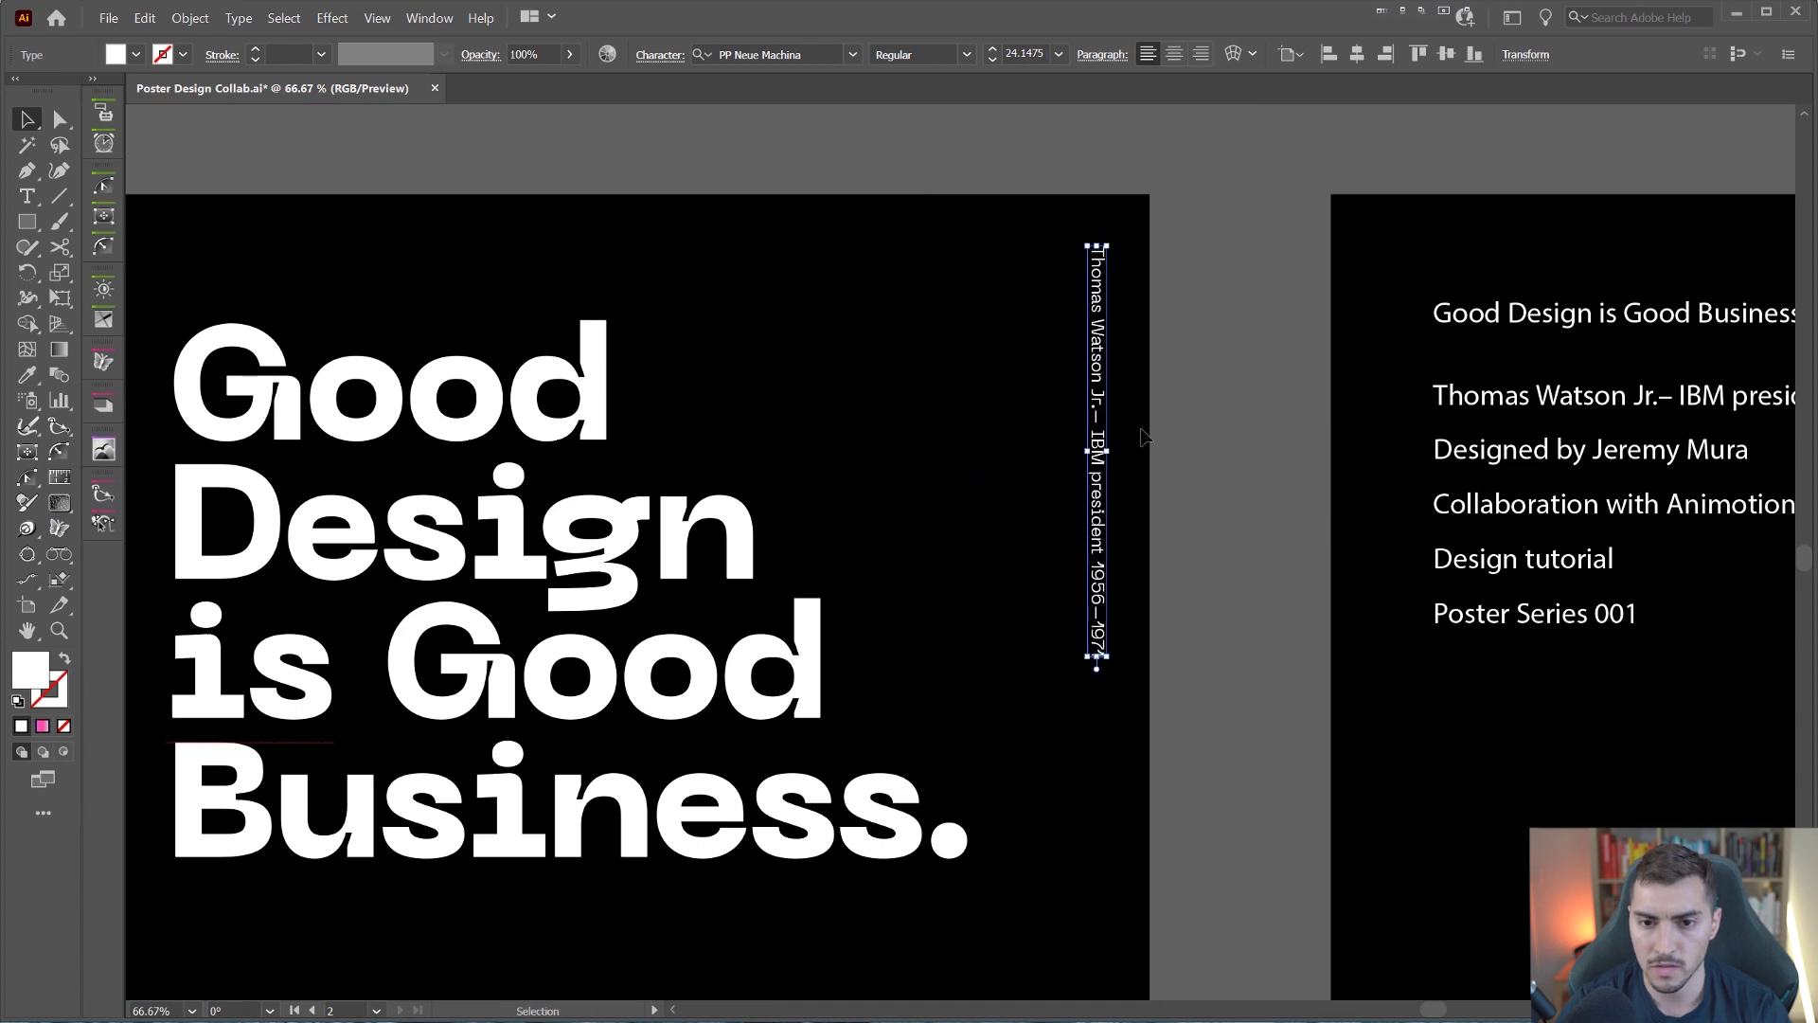
pyautogui.hotkey('ctrl', '-')
pyautogui.click(1184, 342)
# Step: Duplicate the vertical line directly below itself and replace the copy's text with "Poster Series 001" from the notes artboard
pyautogui.moveTo(1111, 350); pyautogui.dragTo(1043, 582)
pyautogui.click(1405, 348)
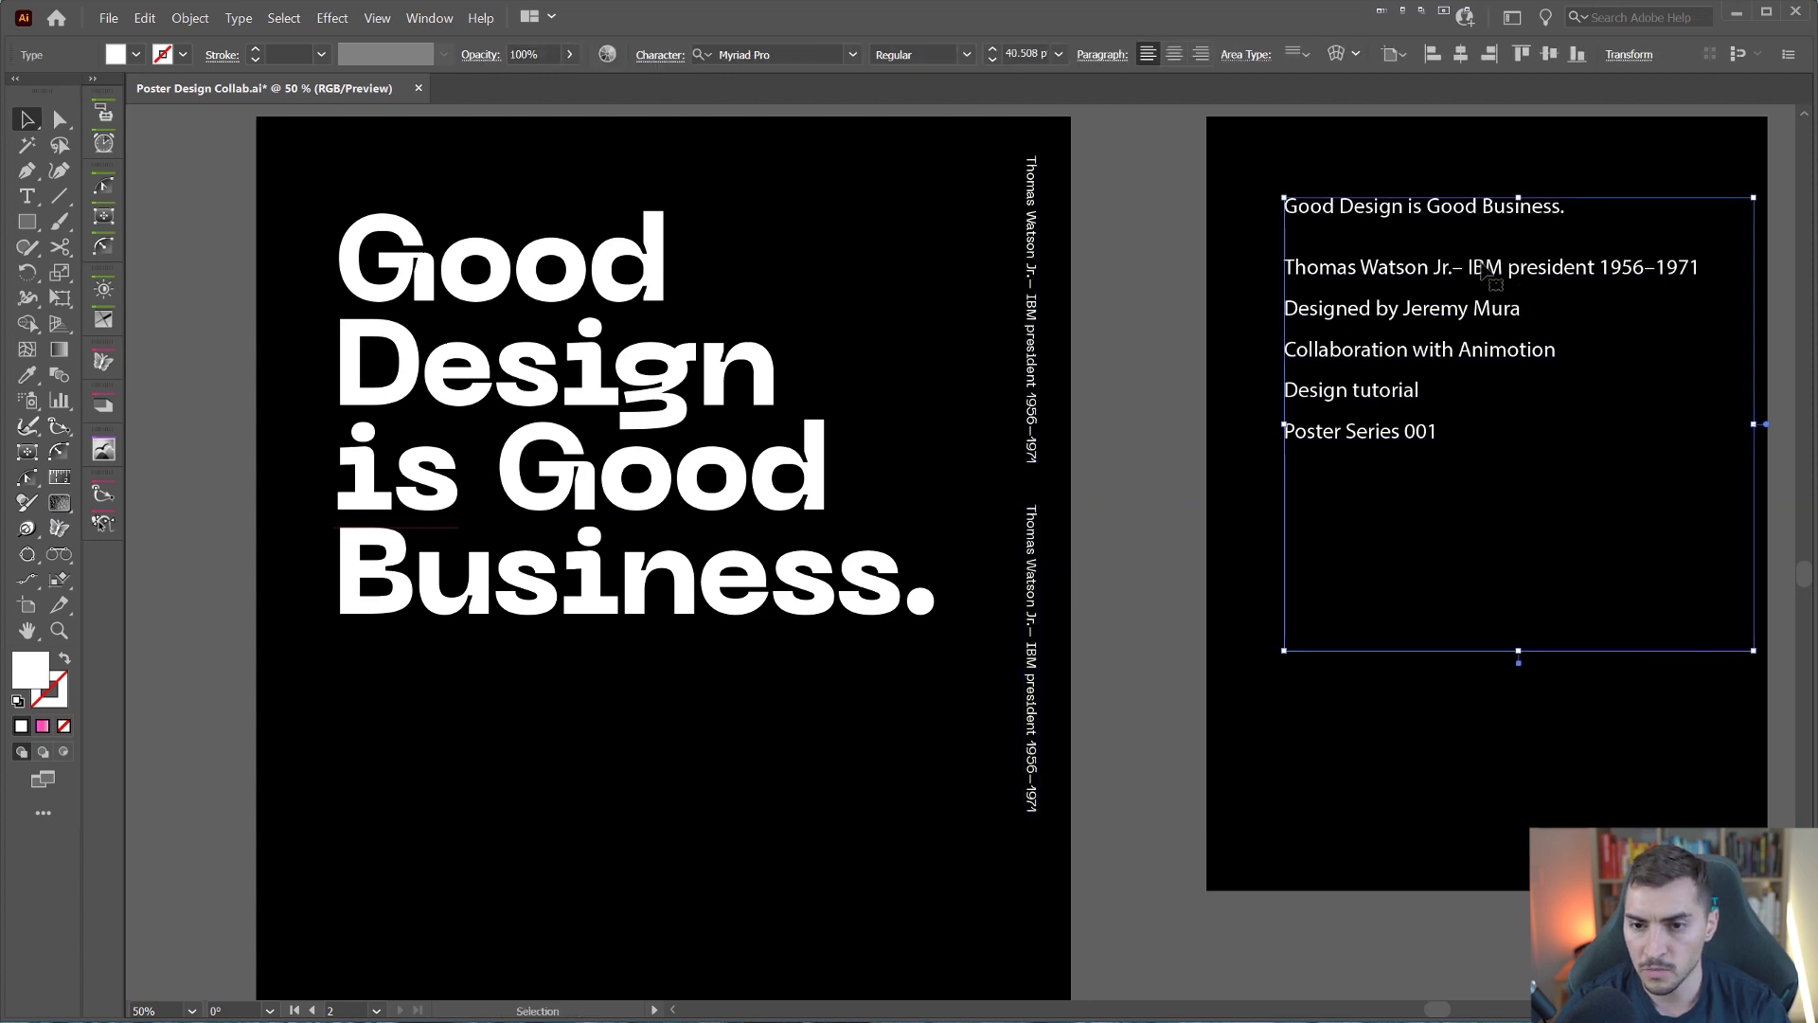
pyautogui.doubleClick(1484, 270)
pyautogui.moveTo(1447, 439); pyautogui.dragTo(1278, 433)
pyautogui.hotkey('ctrl', 'c')
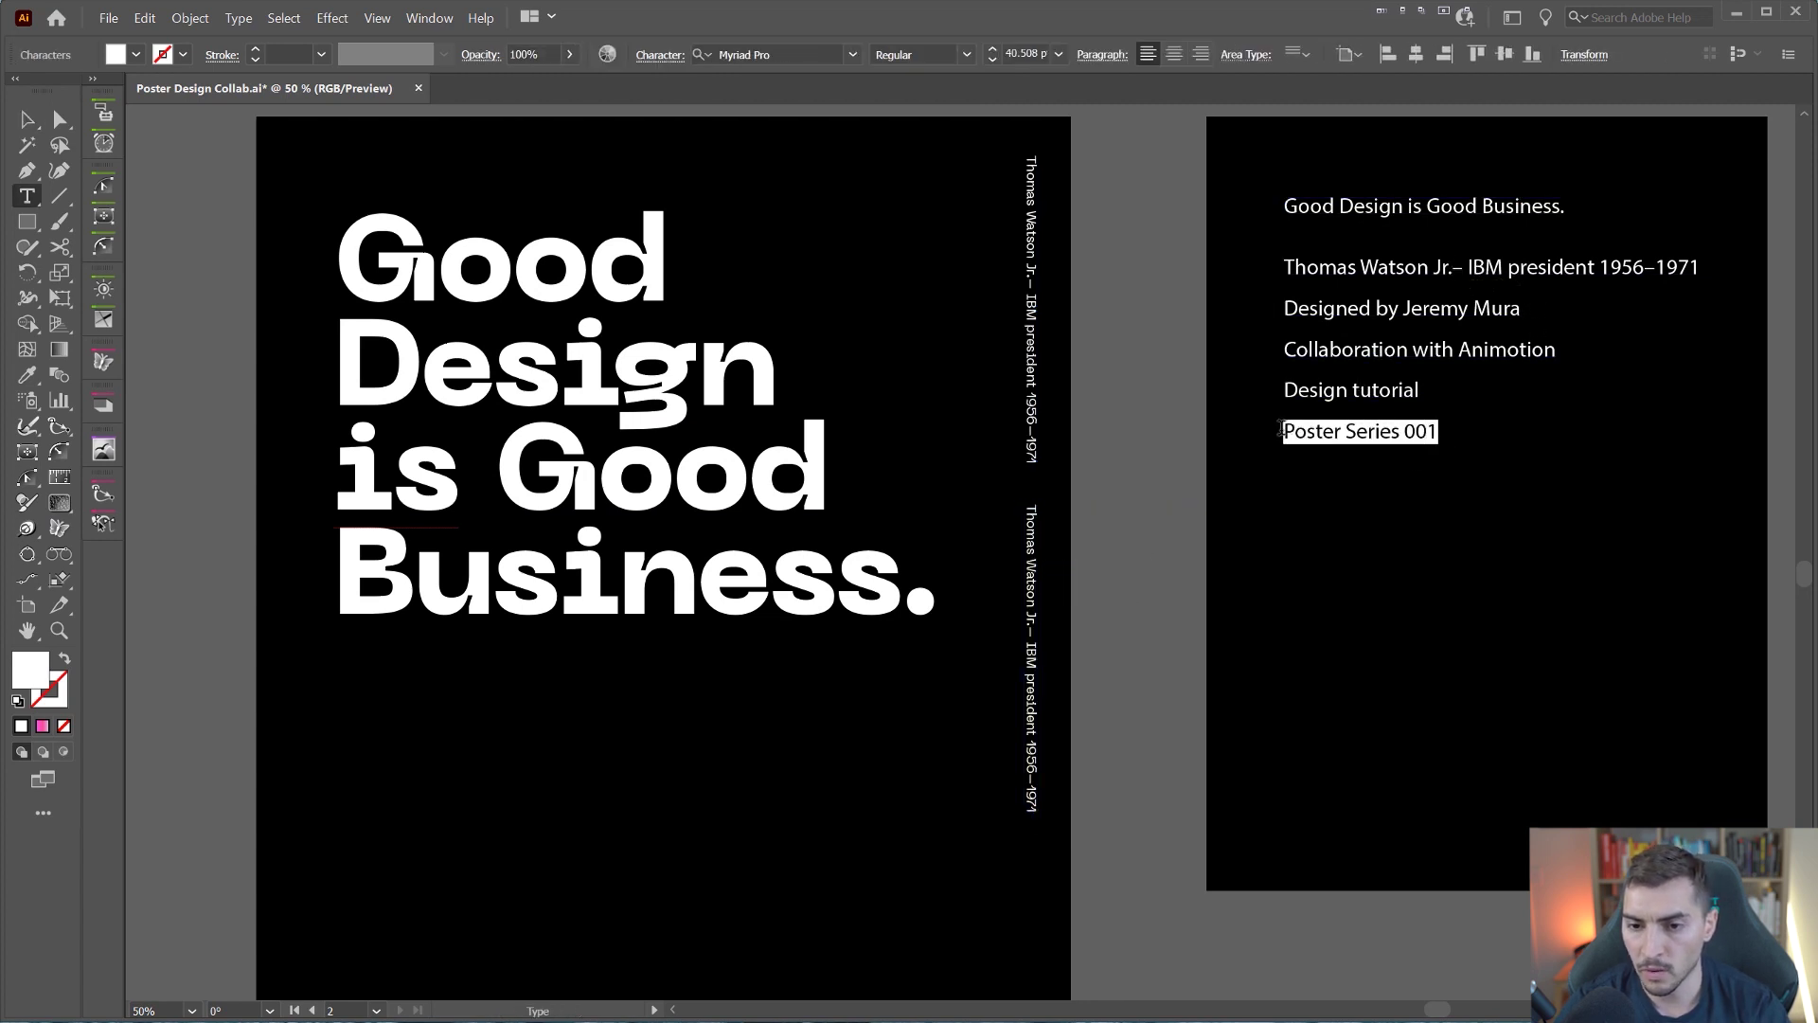
pyautogui.keyDown('ctrl'); pyautogui.click(1037, 521); pyautogui.keyUp('ctrl')
pyautogui.hotkey('ctrl', 'v')
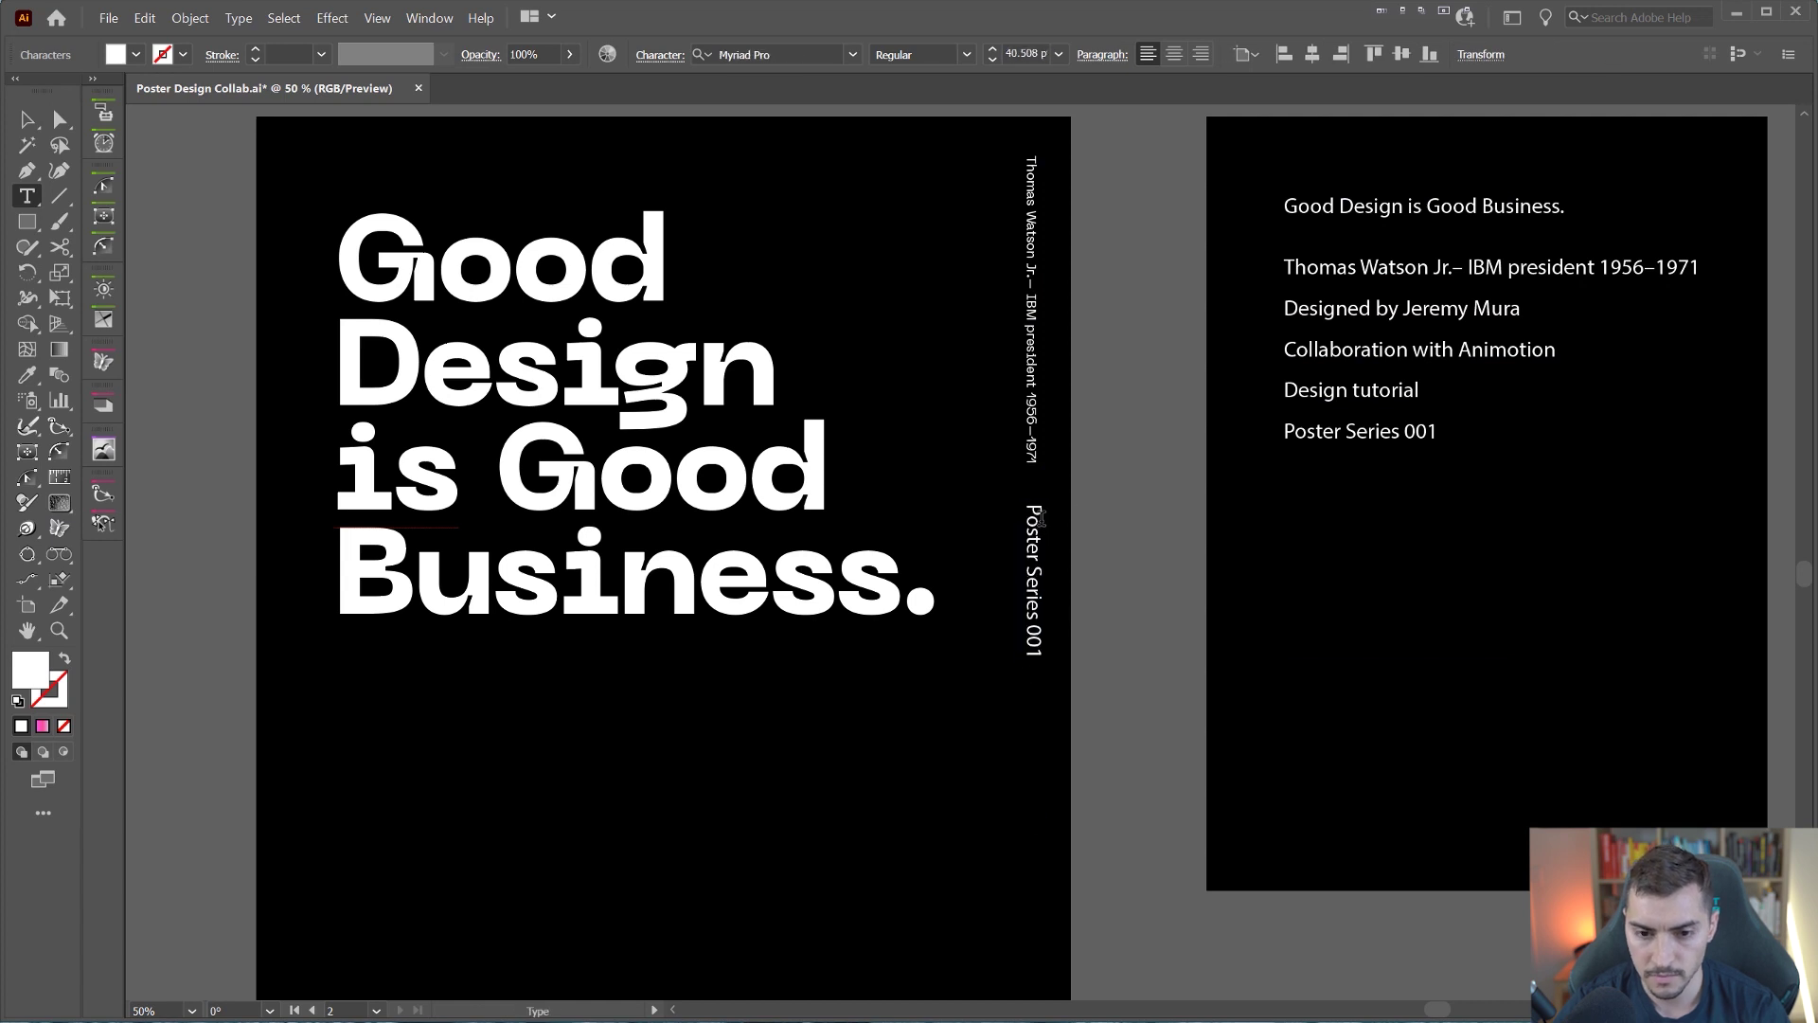
# Step: Match the "Poster Series 001" text to the style of the vertical IBM president line with the Eyedropper
pyautogui.press('Escape')
pyautogui.press('i')
pyautogui.scroll(3, 1078, 535)
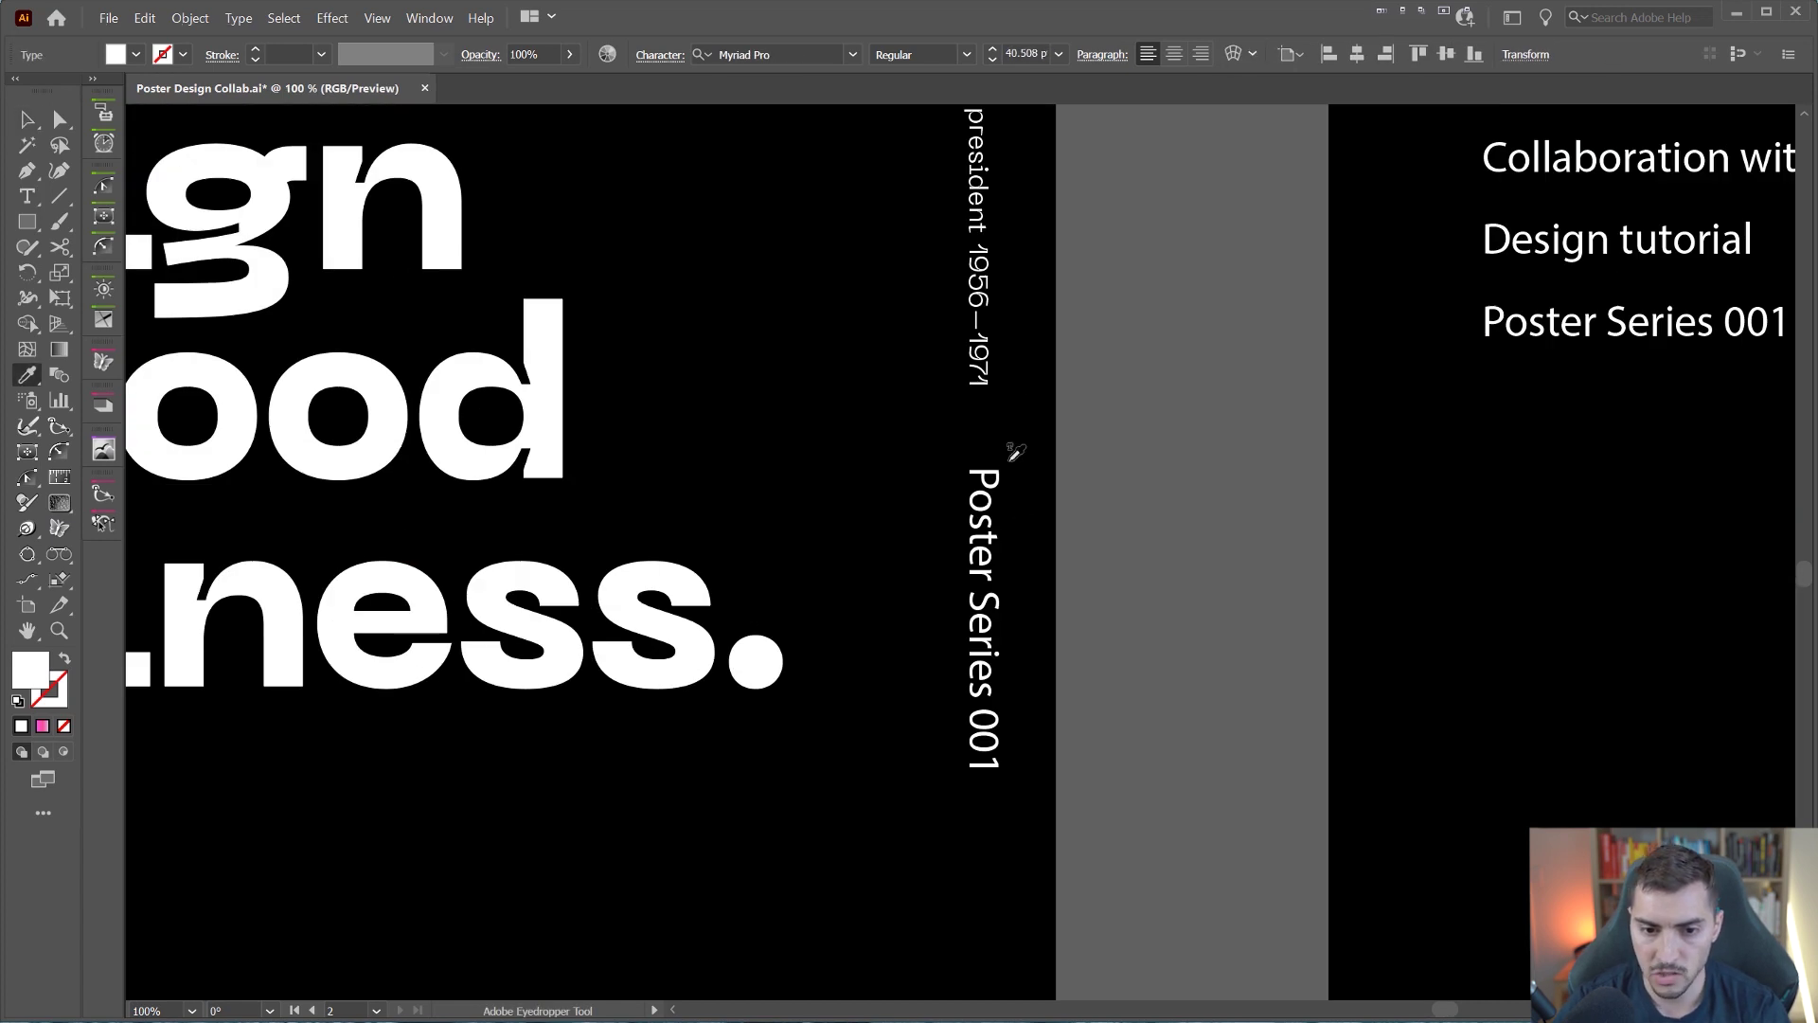
pyautogui.click(983, 352)
pyautogui.scroll(2, 982, 454)
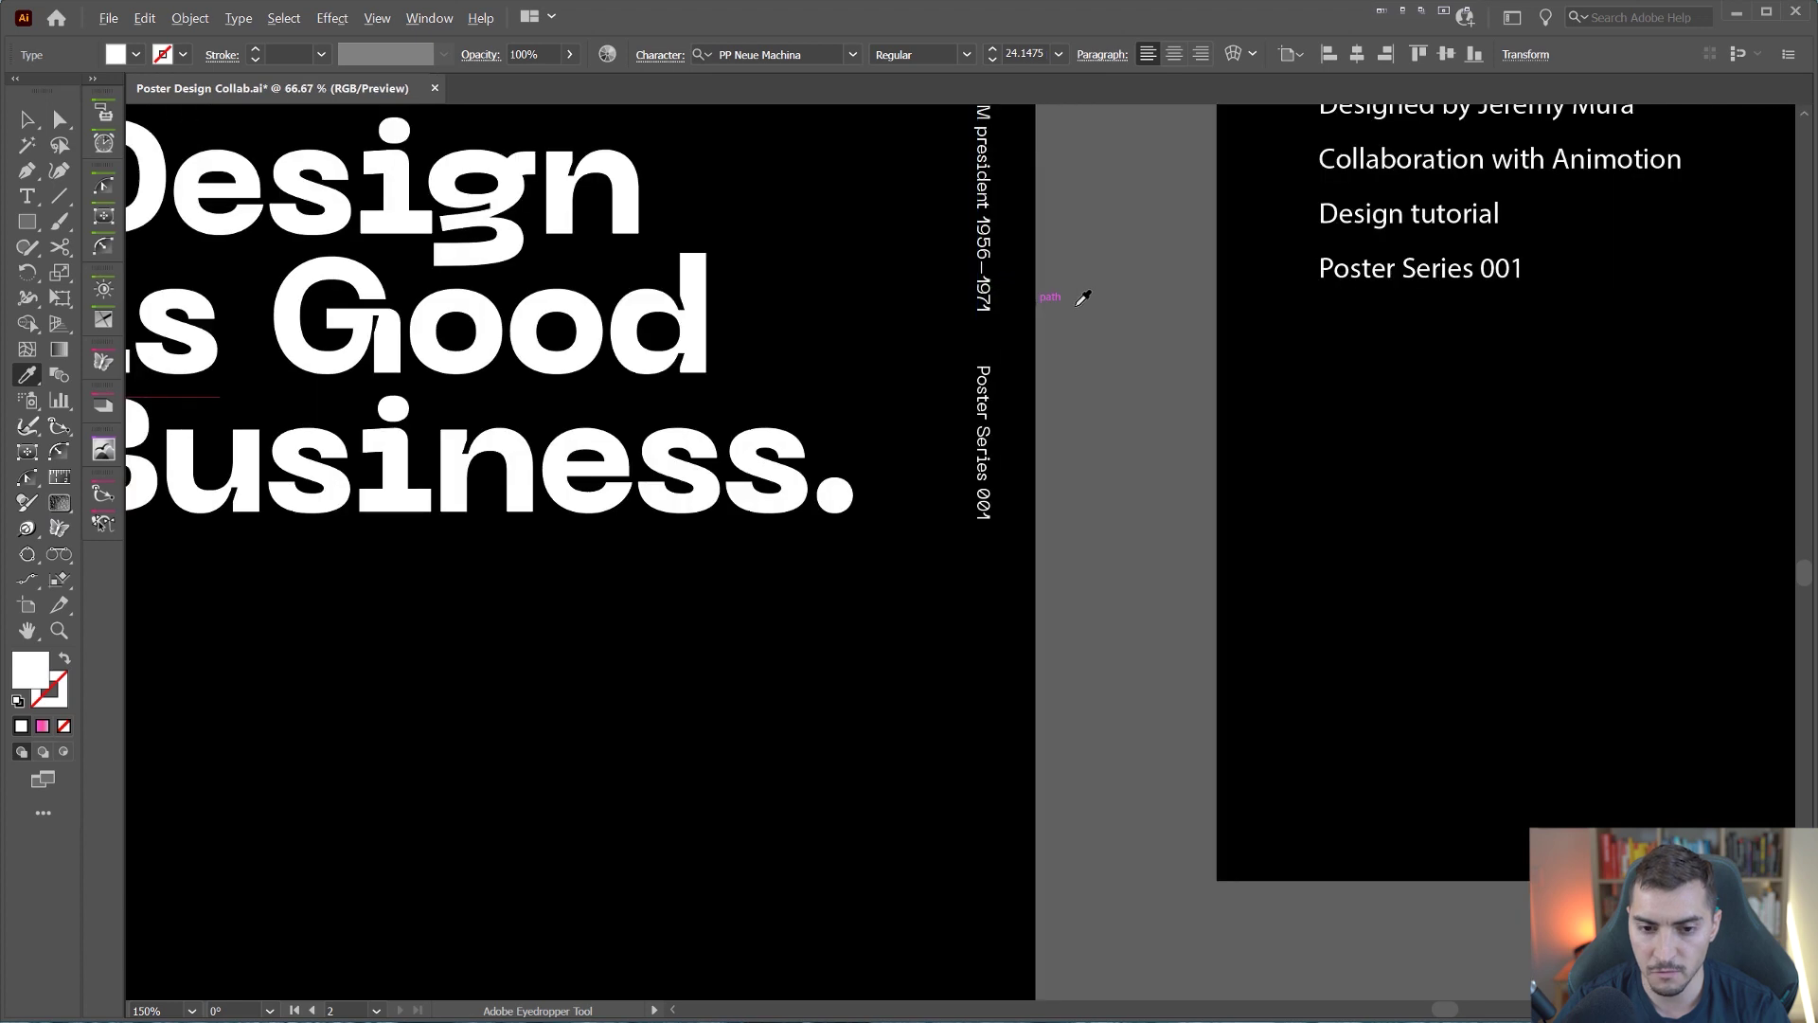
# Step: Move both vertical text lines down together so their upper end aligns with the top of the headline
pyautogui.press('v')
pyautogui.scroll(-4, 1079, 308)
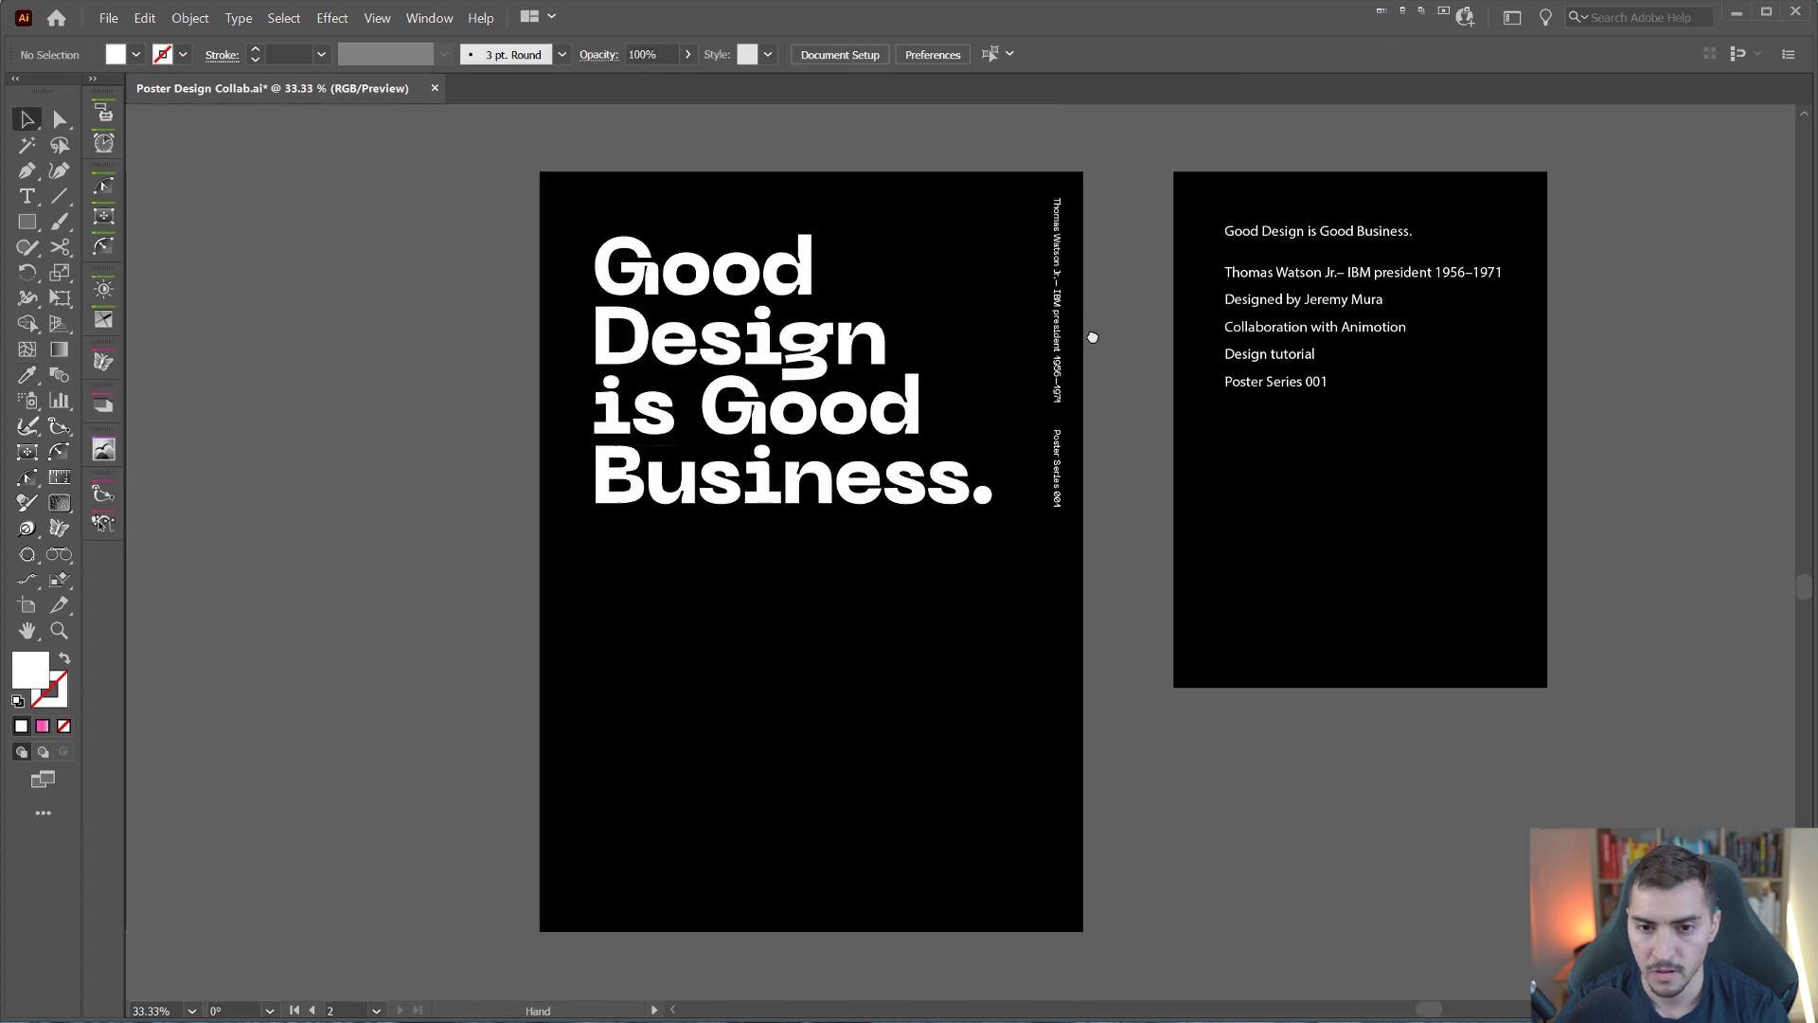
pyautogui.moveTo(1041, 469); pyautogui.dragTo(1040, 476)
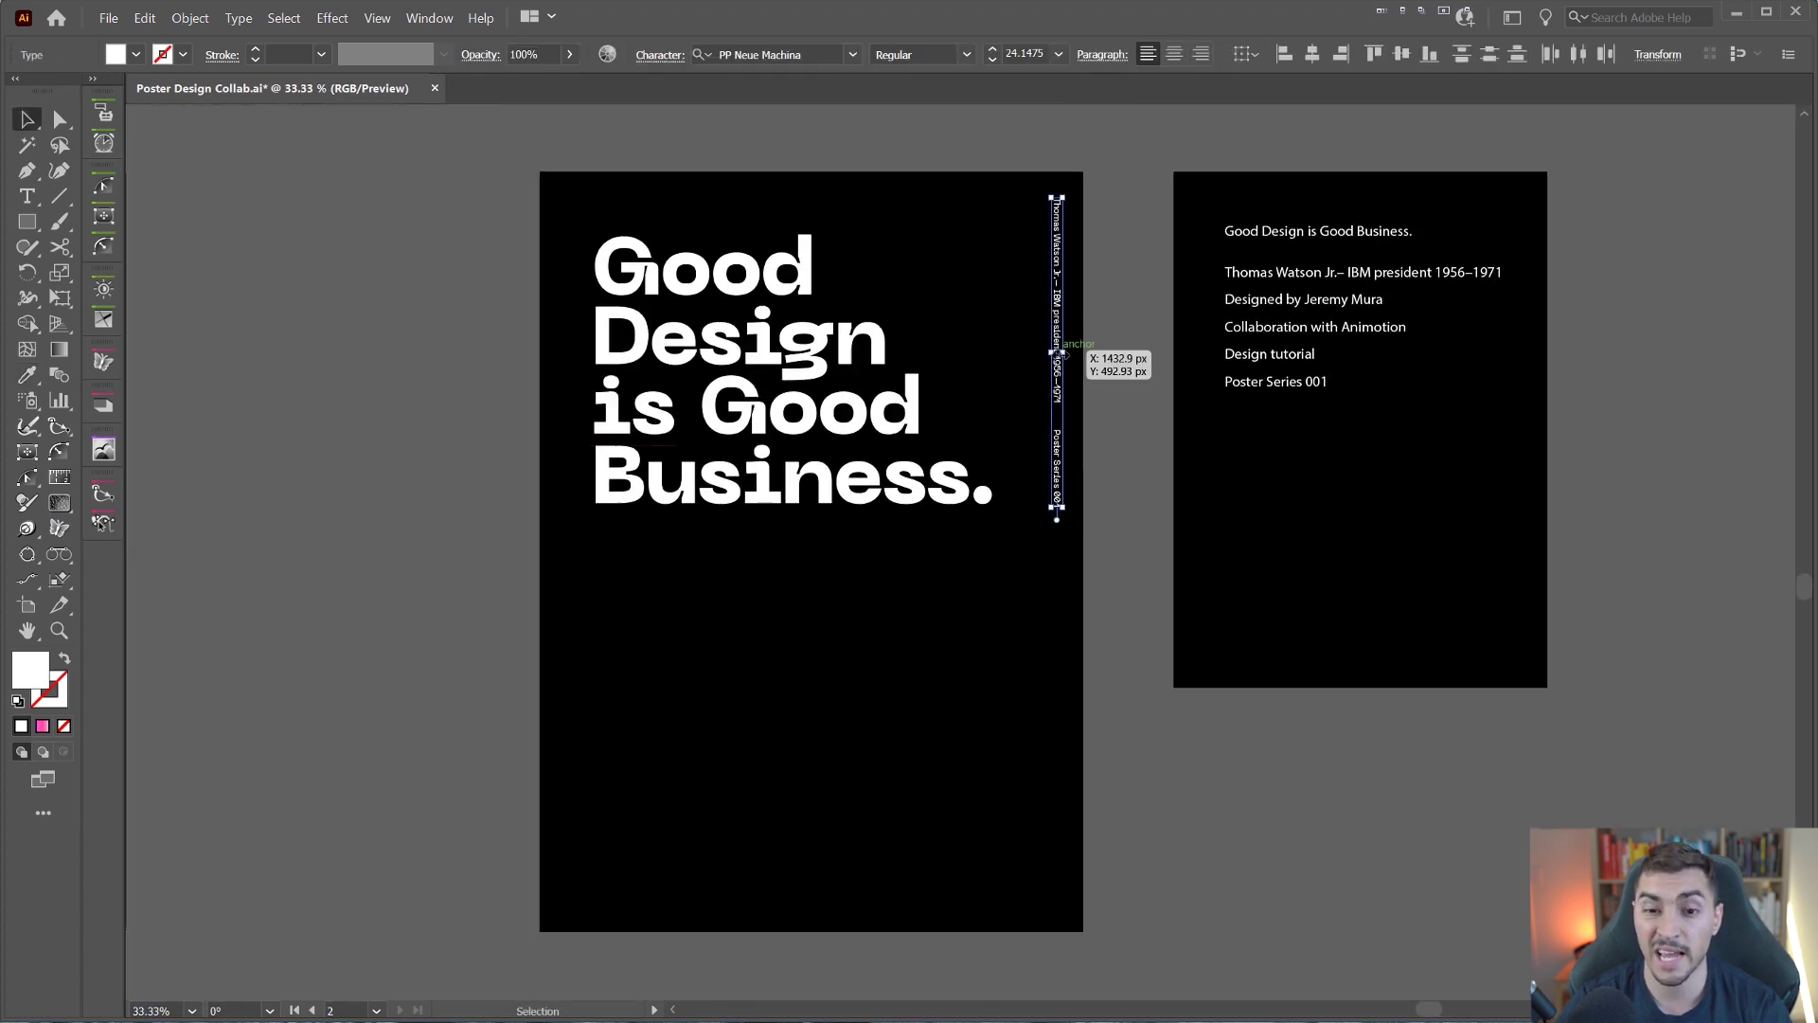
pyautogui.moveTo(1065, 350); pyautogui.dragTo(1061, 381)
pyautogui.hotkey('ctrl', 'z')
# Step: Try moving the vertical text and the headline next to each other to compare their upper edges
pyautogui.click(1029, 512)
pyautogui.moveTo(1059, 272); pyautogui.dragTo(619, 271)
pyautogui.scroll(2, 609, 239)
pyautogui.hotkey('ctrl', 'z')
pyautogui.moveTo(999, 275); pyautogui.dragTo(1776, 273)
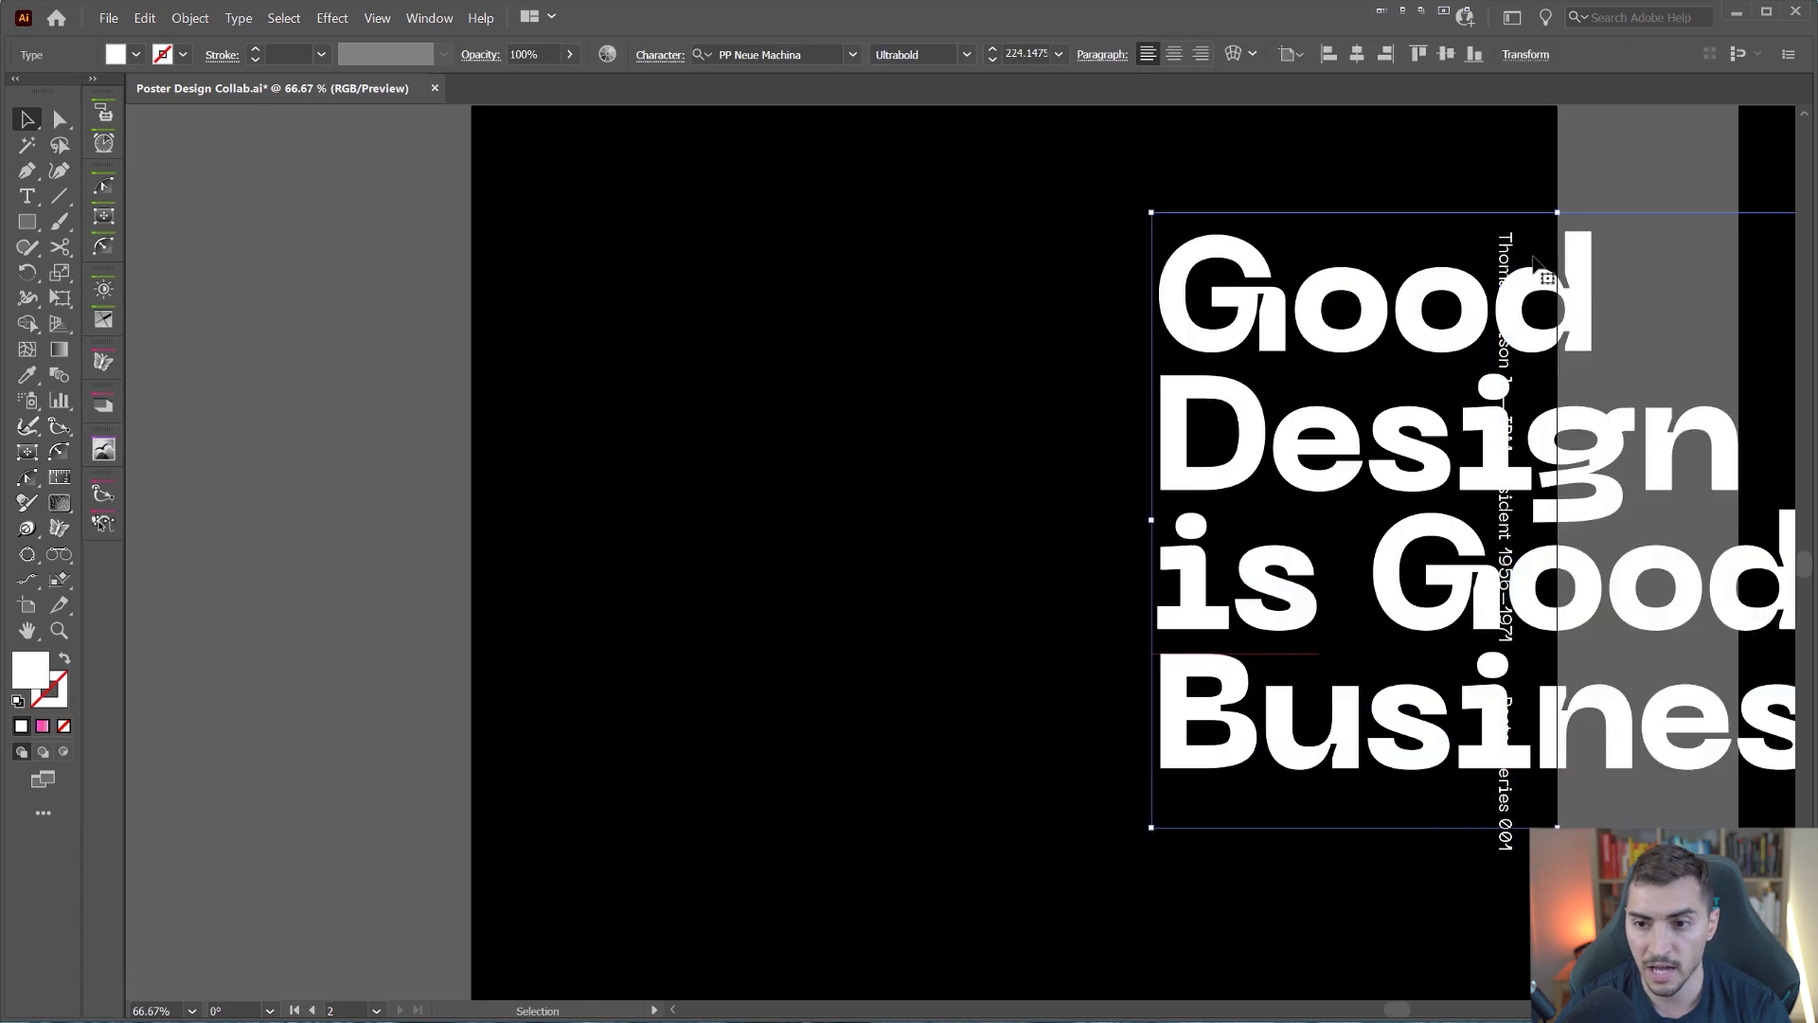
pyautogui.hotkey('ctrl', 'z')
pyautogui.scroll(1, 744, 242)
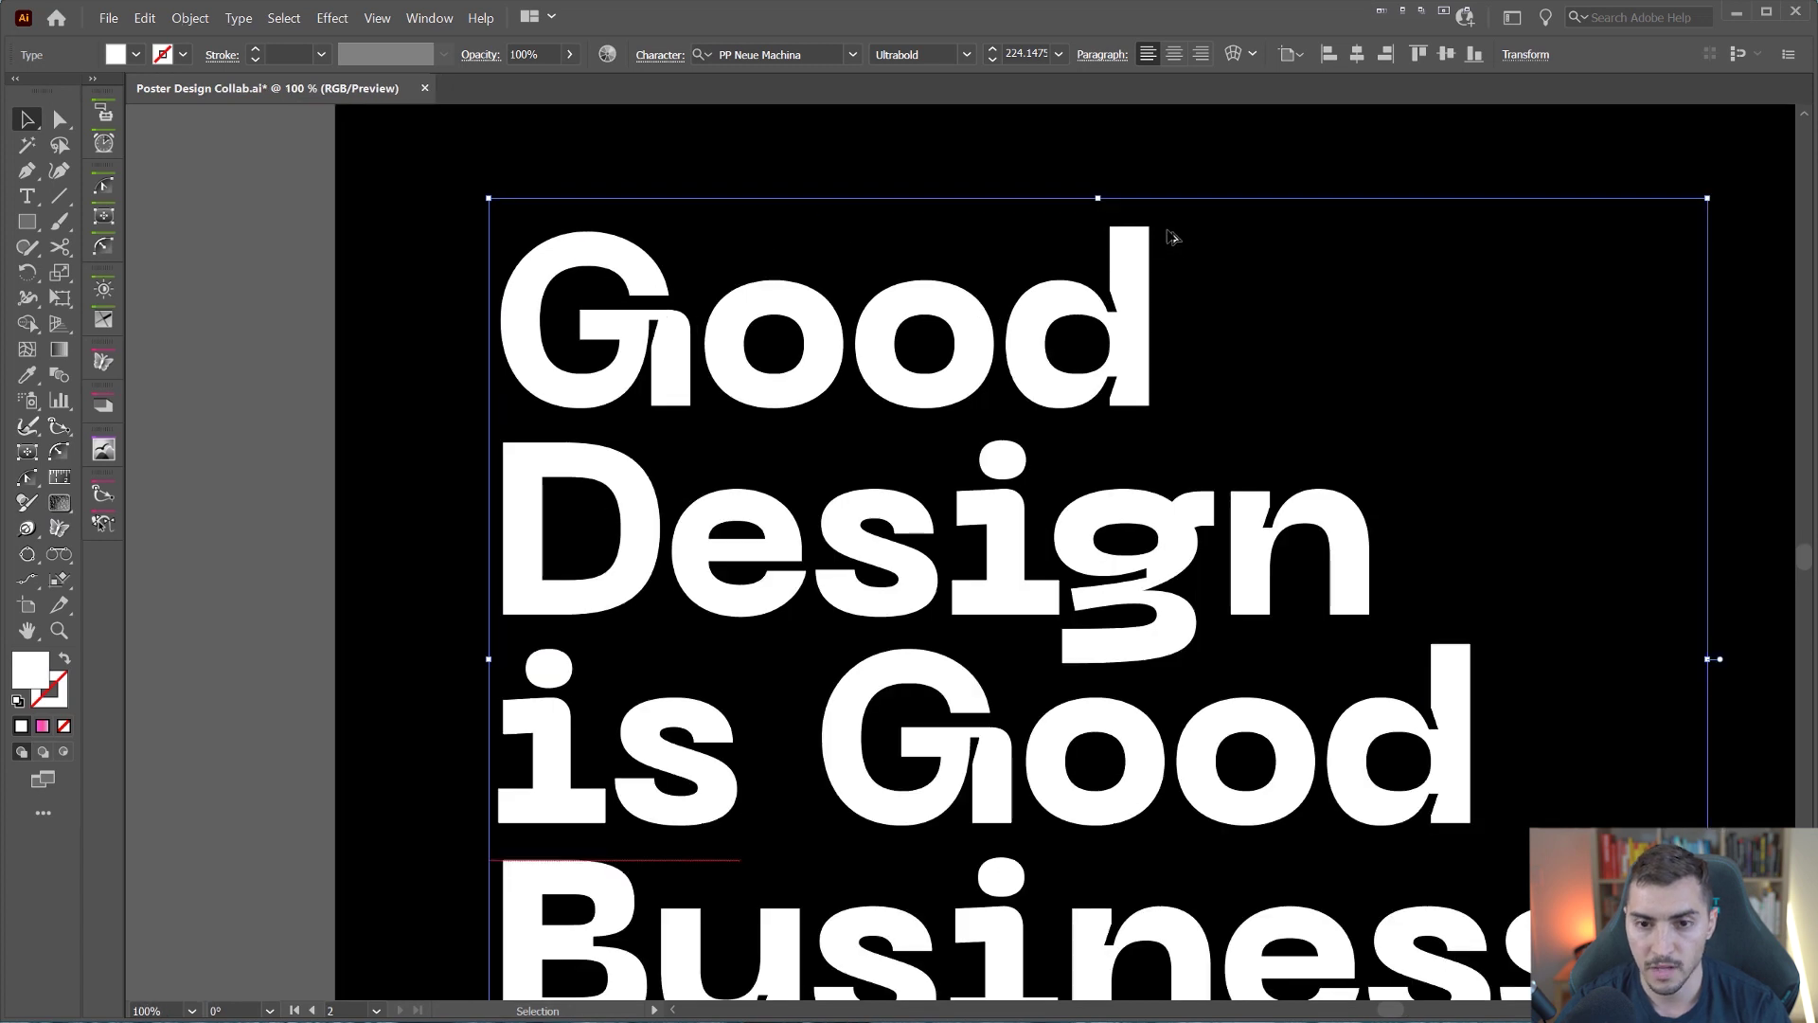
pyautogui.scroll(-2, 1167, 228)
pyautogui.click(945, 213)
# Step: Try both vertical text lines at the headline's left side and a brush stroke above the headline
pyautogui.moveTo(1295, 236); pyautogui.dragTo(1261, 644)
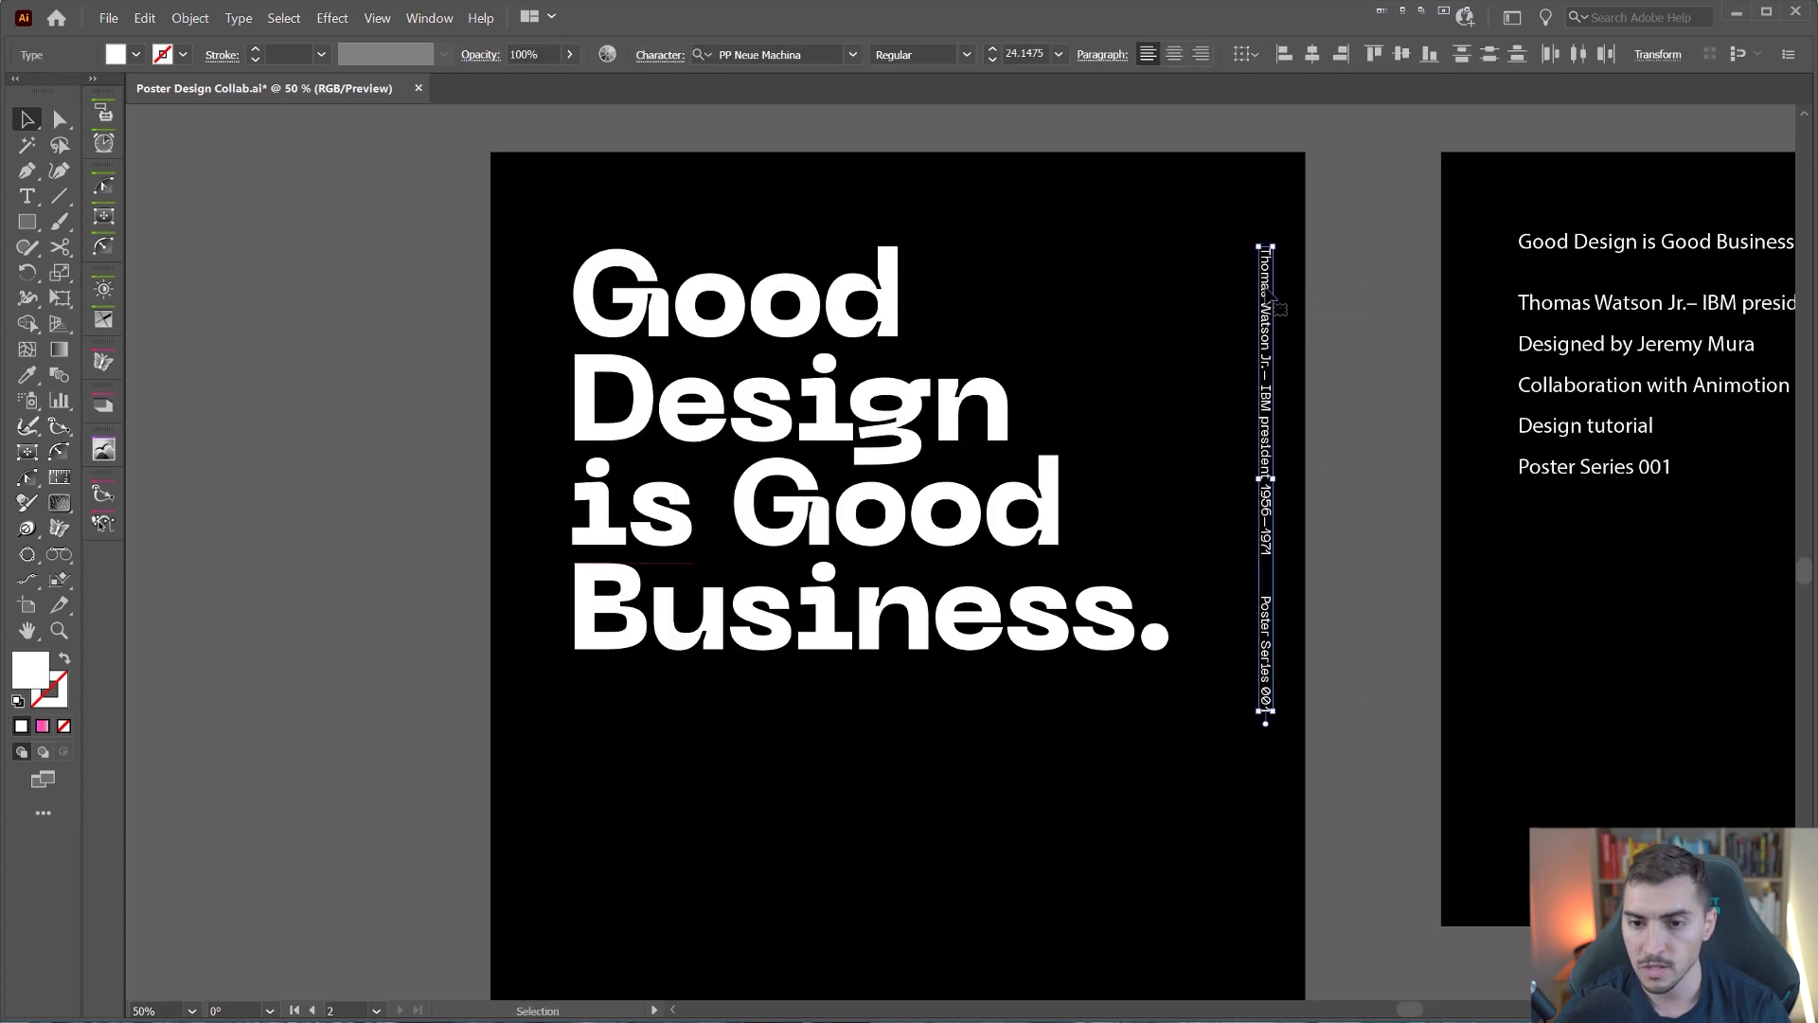
pyautogui.moveTo(1267, 292); pyautogui.dragTo(617, 292)
pyautogui.hotkey('ctrl', 'z')
pyautogui.press('b')
pyautogui.moveTo(717, 216)
pyautogui.mouseDown()
pyautogui.moveTo(589, 211)
pyautogui.moveTo(1387, 819)
pyautogui.moveTo(1087, 194)
pyautogui.moveTo(475, 237)
pyautogui.mouseUp()
pyautogui.hotkey('ctrl', 'z')
pyautogui.press('v')
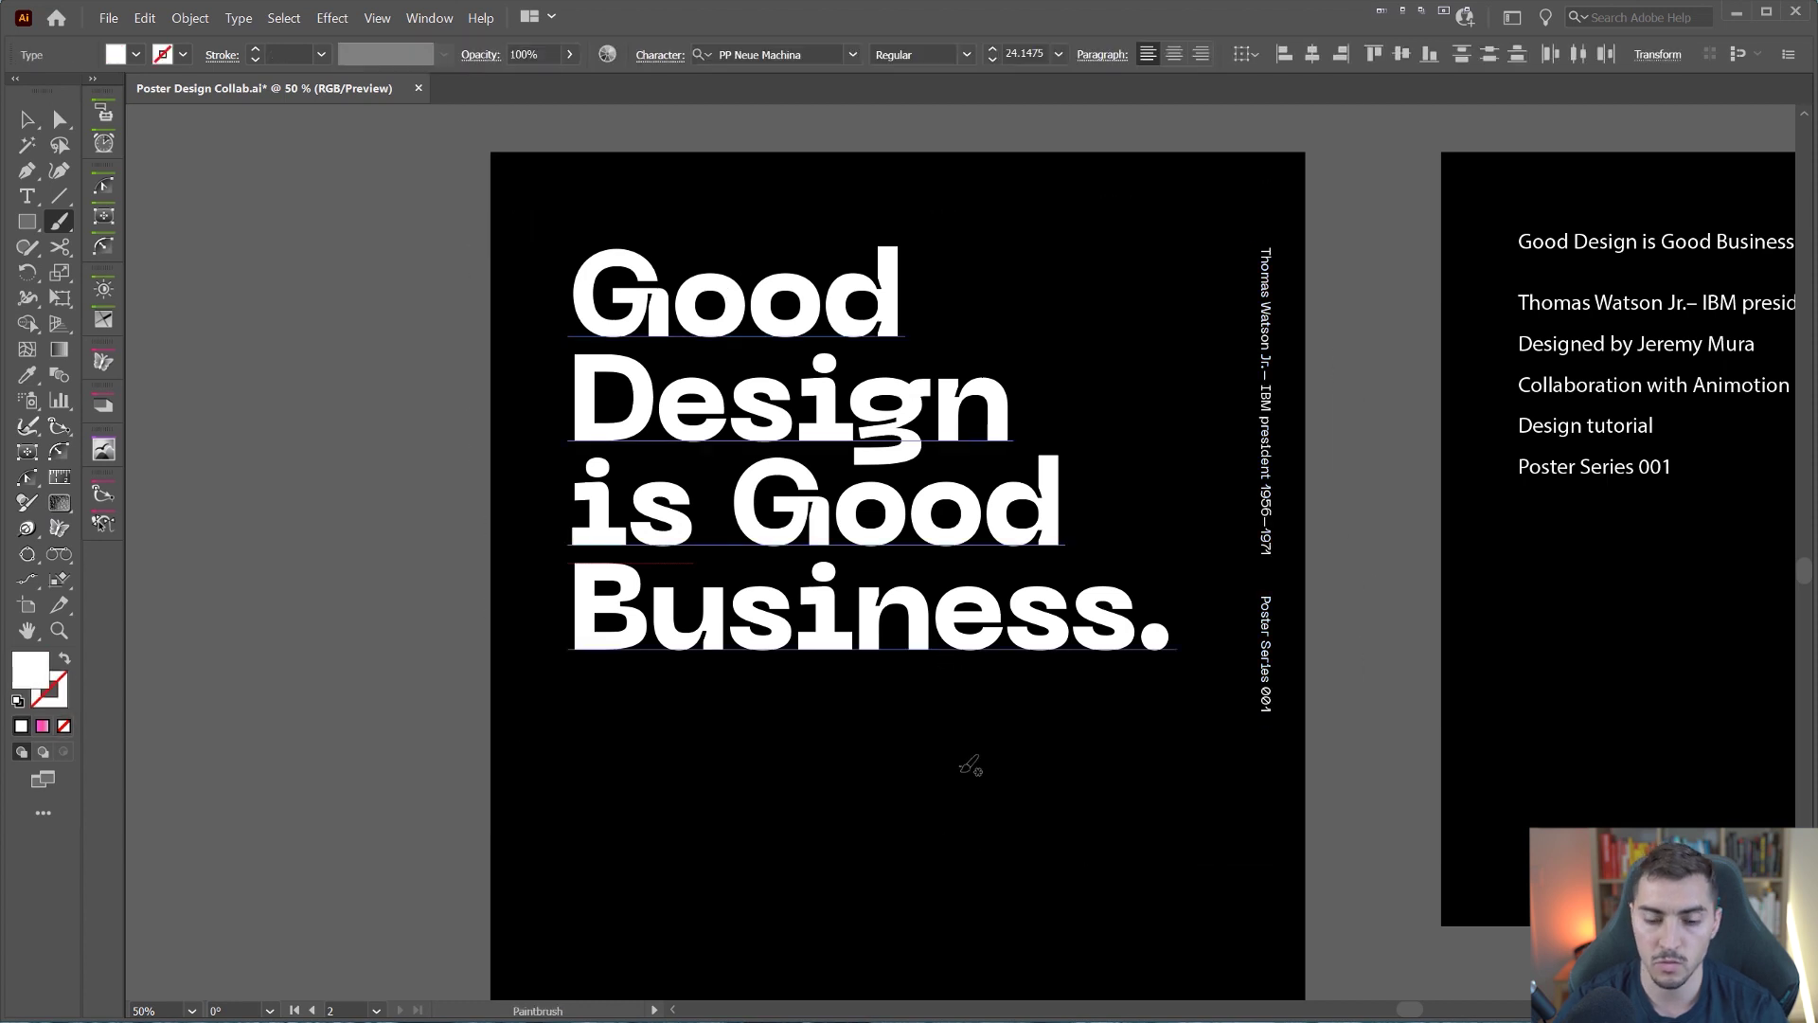
# Step: Place the Gold Skull.I14.2k PNG from the 03_Design & Thumbnail folder on the poster below the headline
pyautogui.hotkey('ctrl', '-')
pyautogui.hotkey('alt', 'Tab')
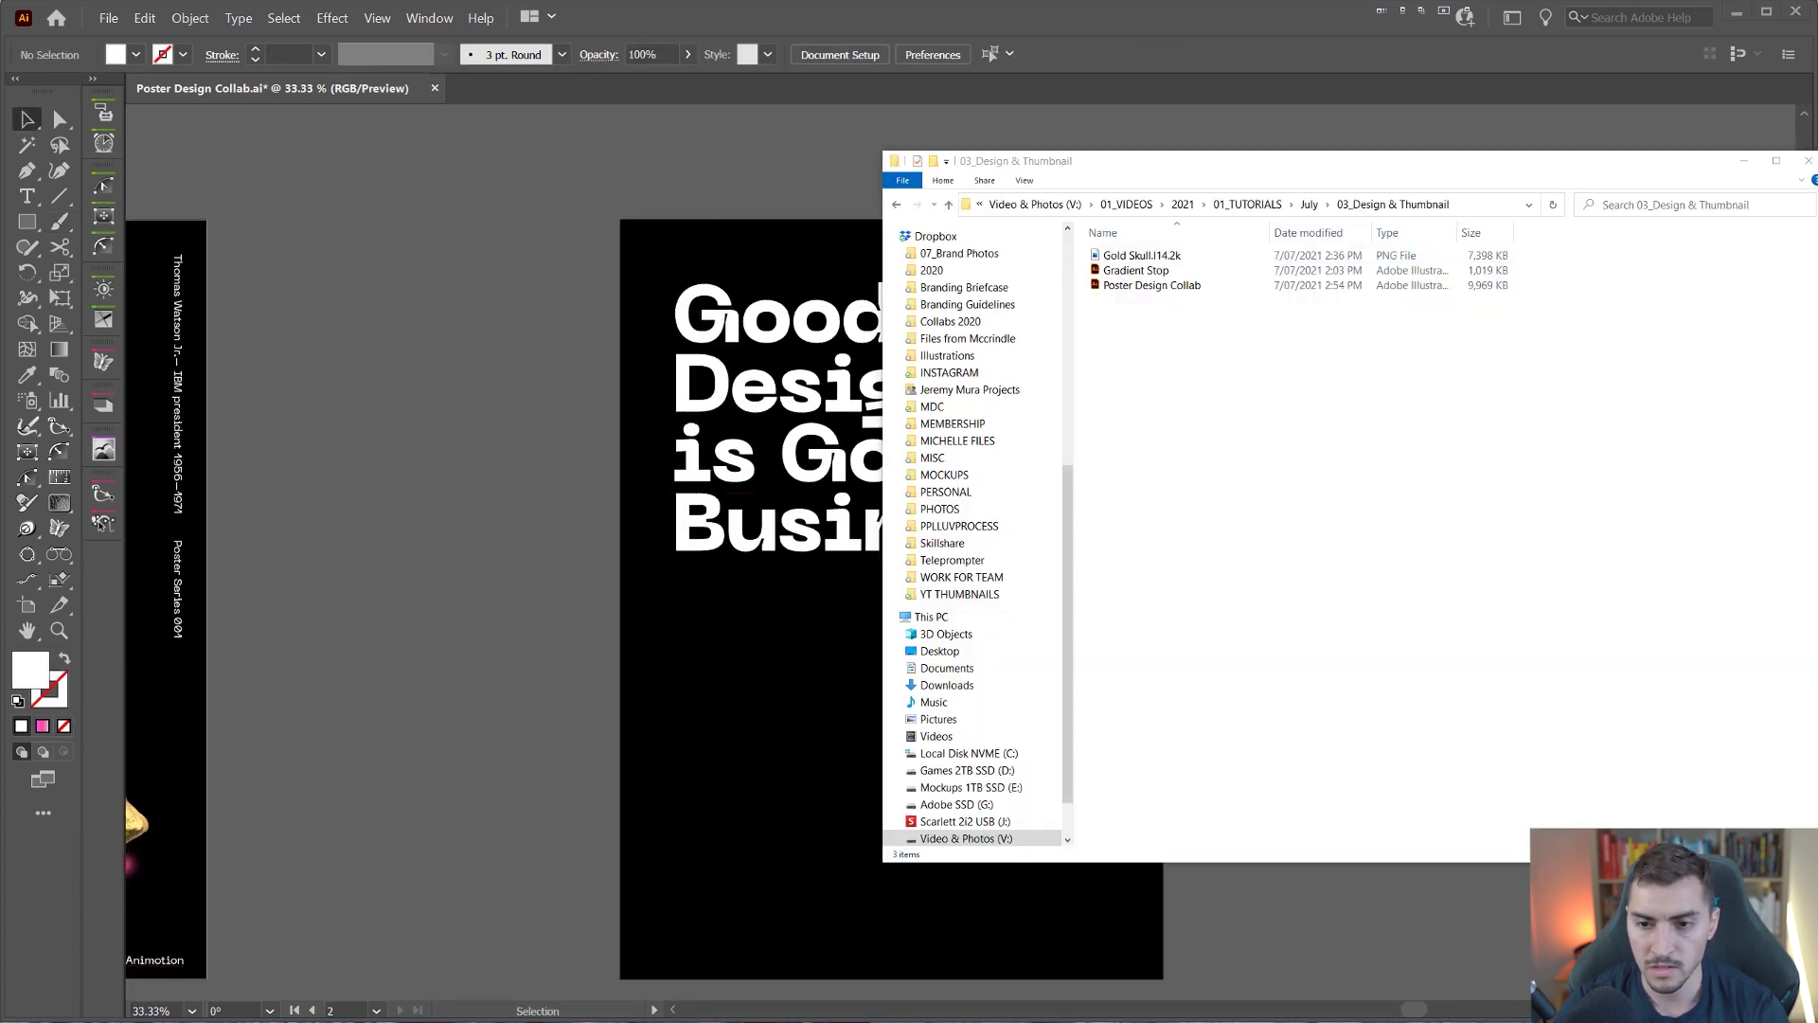
pyautogui.moveTo(1241, 256); pyautogui.dragTo(526, 304)
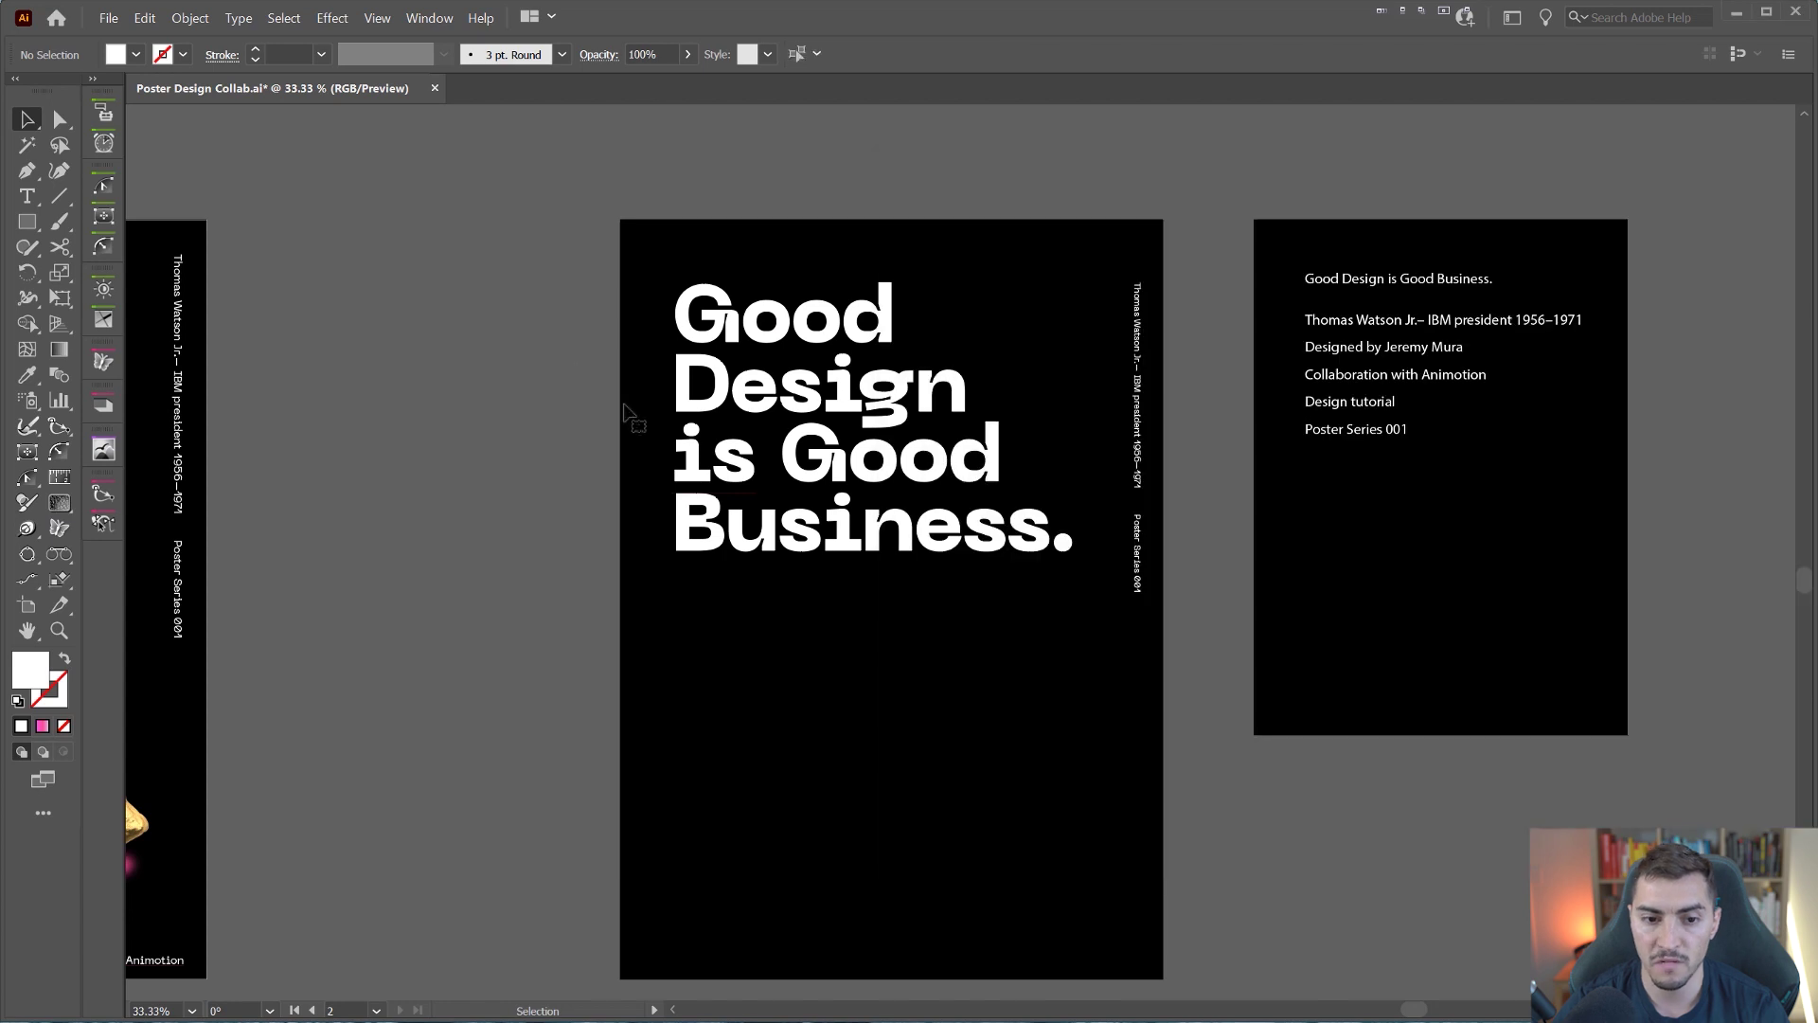
pyautogui.moveTo(646, 411); pyautogui.dragTo(836, 768)
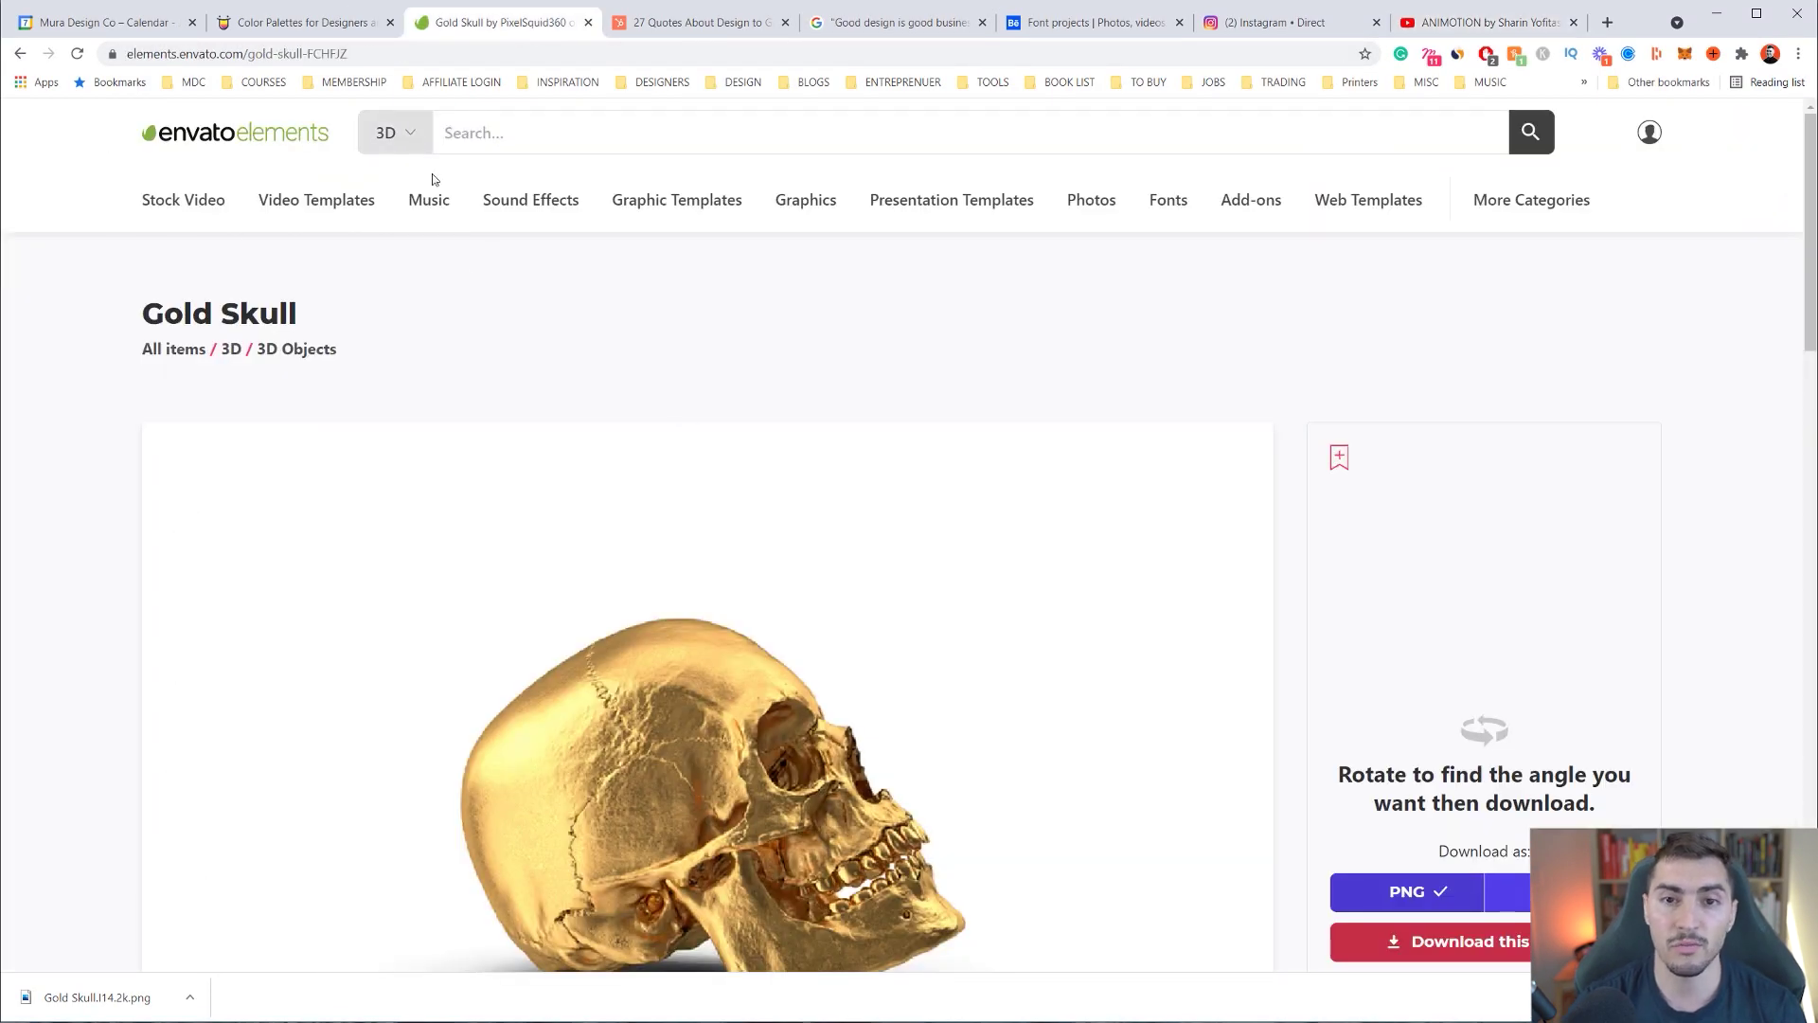
# Step: Look over the Gold Skull item page on Envato Elements in the browser
pyautogui.scroll(-3, 937, 426)
pyautogui.scroll(1, 878, 530)
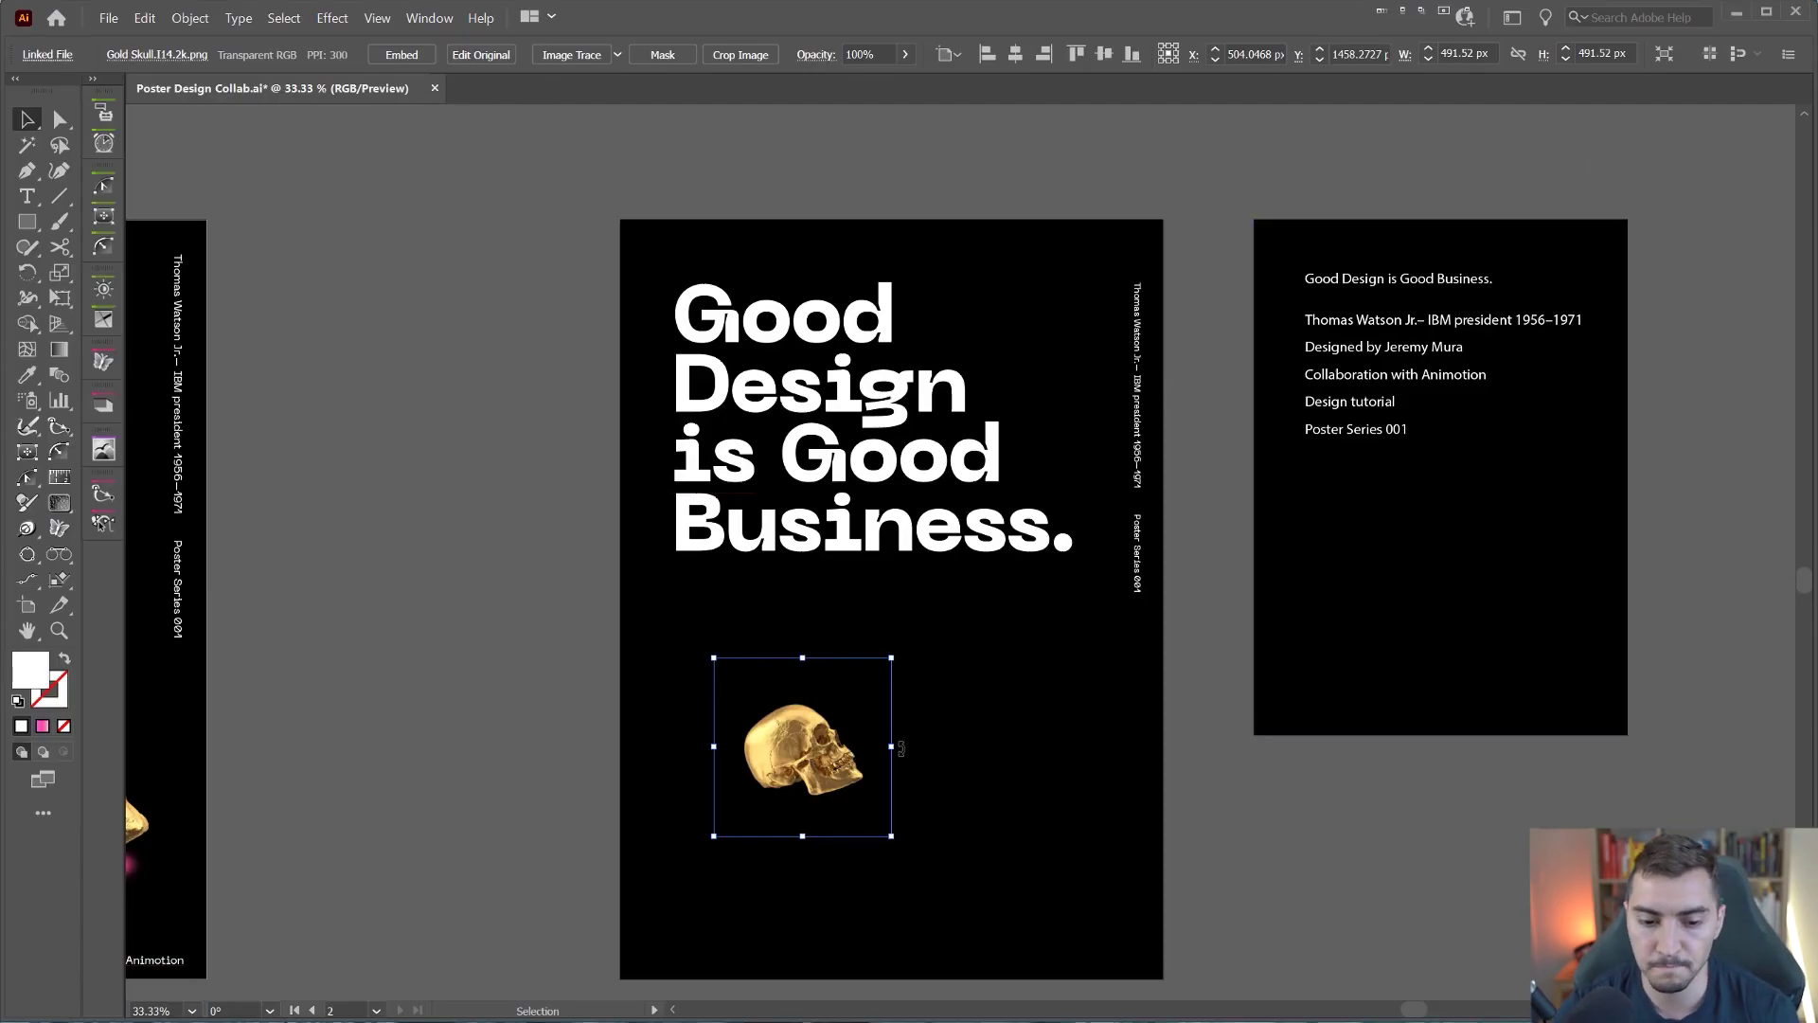
# Step: Enlarge the skull image to about 1694 px square and centre it horizontally on the poster at X 750 px
pyautogui.moveTo(895, 748); pyautogui.dragTo(1124, 728)
pyautogui.moveTo(1070, 748); pyautogui.dragTo(990, 628)
pyautogui.moveTo(1129, 621); pyautogui.dragTo(1231, 590)
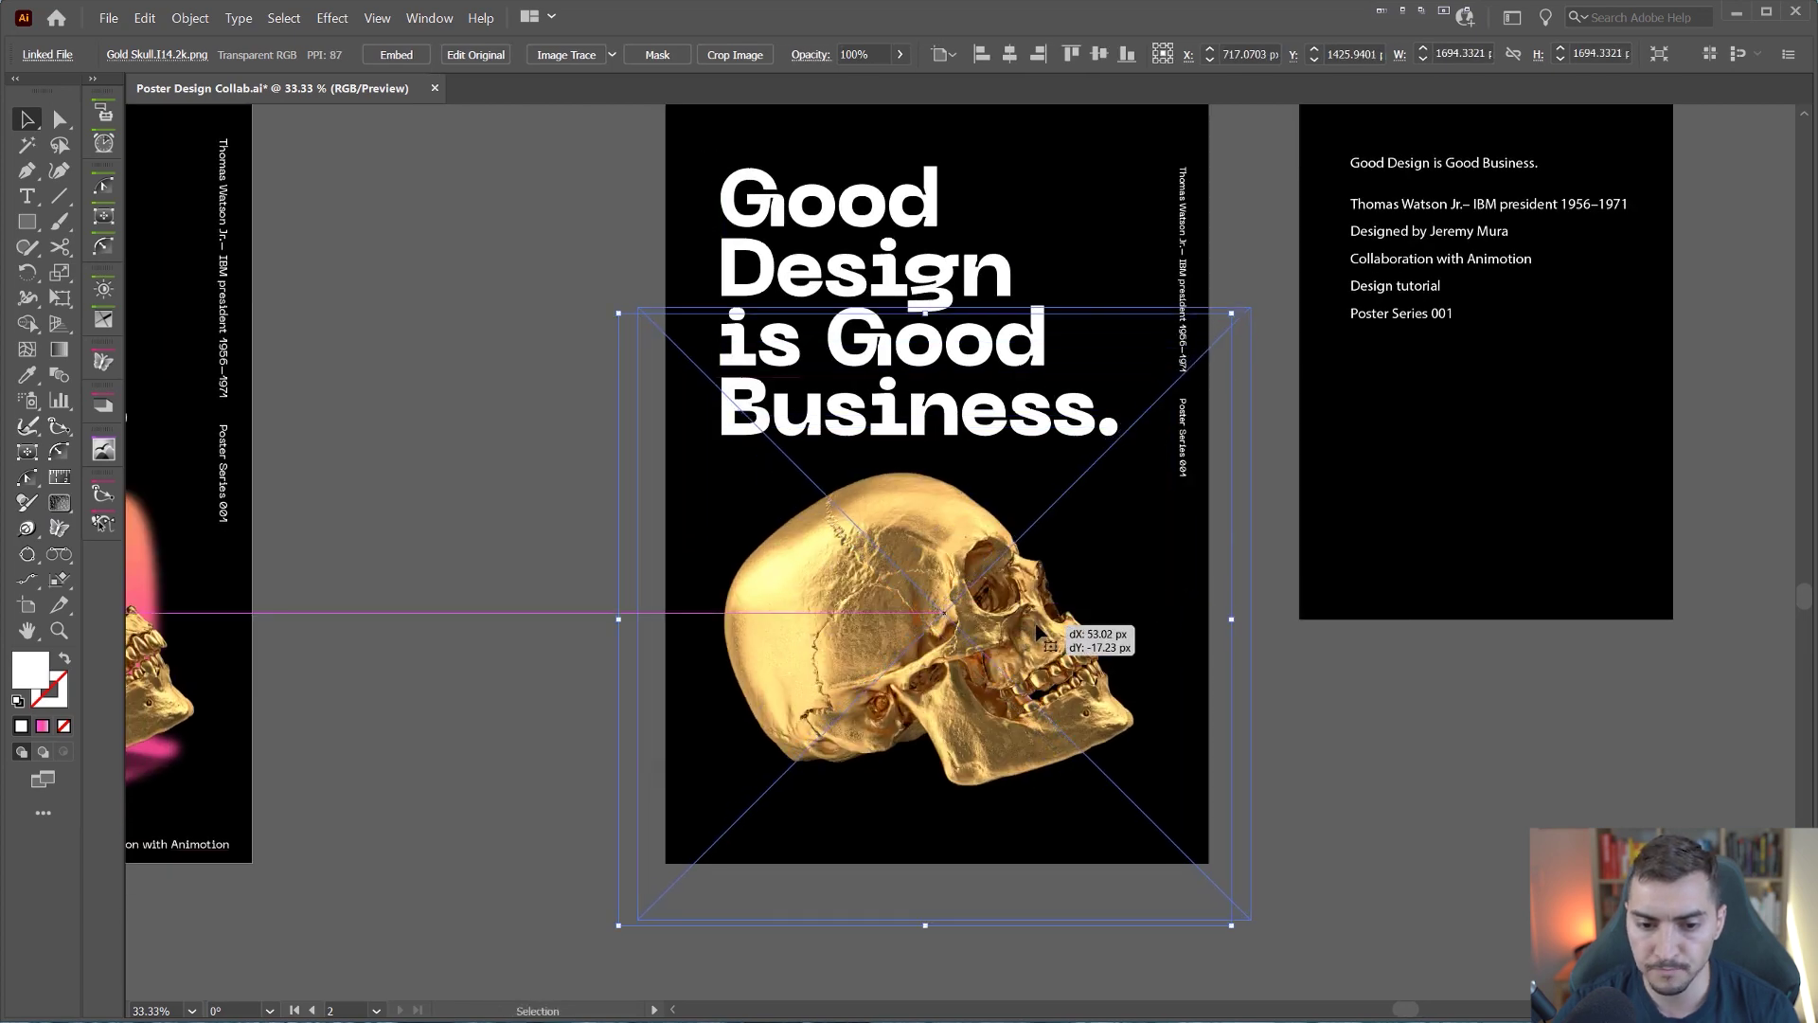
pyautogui.moveTo(1038, 633)
pyautogui.mouseDown()
pyautogui.moveTo(1055, 641)
pyautogui.moveTo(1037, 634)
pyautogui.mouseUp()
# Step: Scale the skull image down about its centre to about 1589 px square
pyautogui.scroll(1, 1037, 634)
pyautogui.scroll(1, 950, 433)
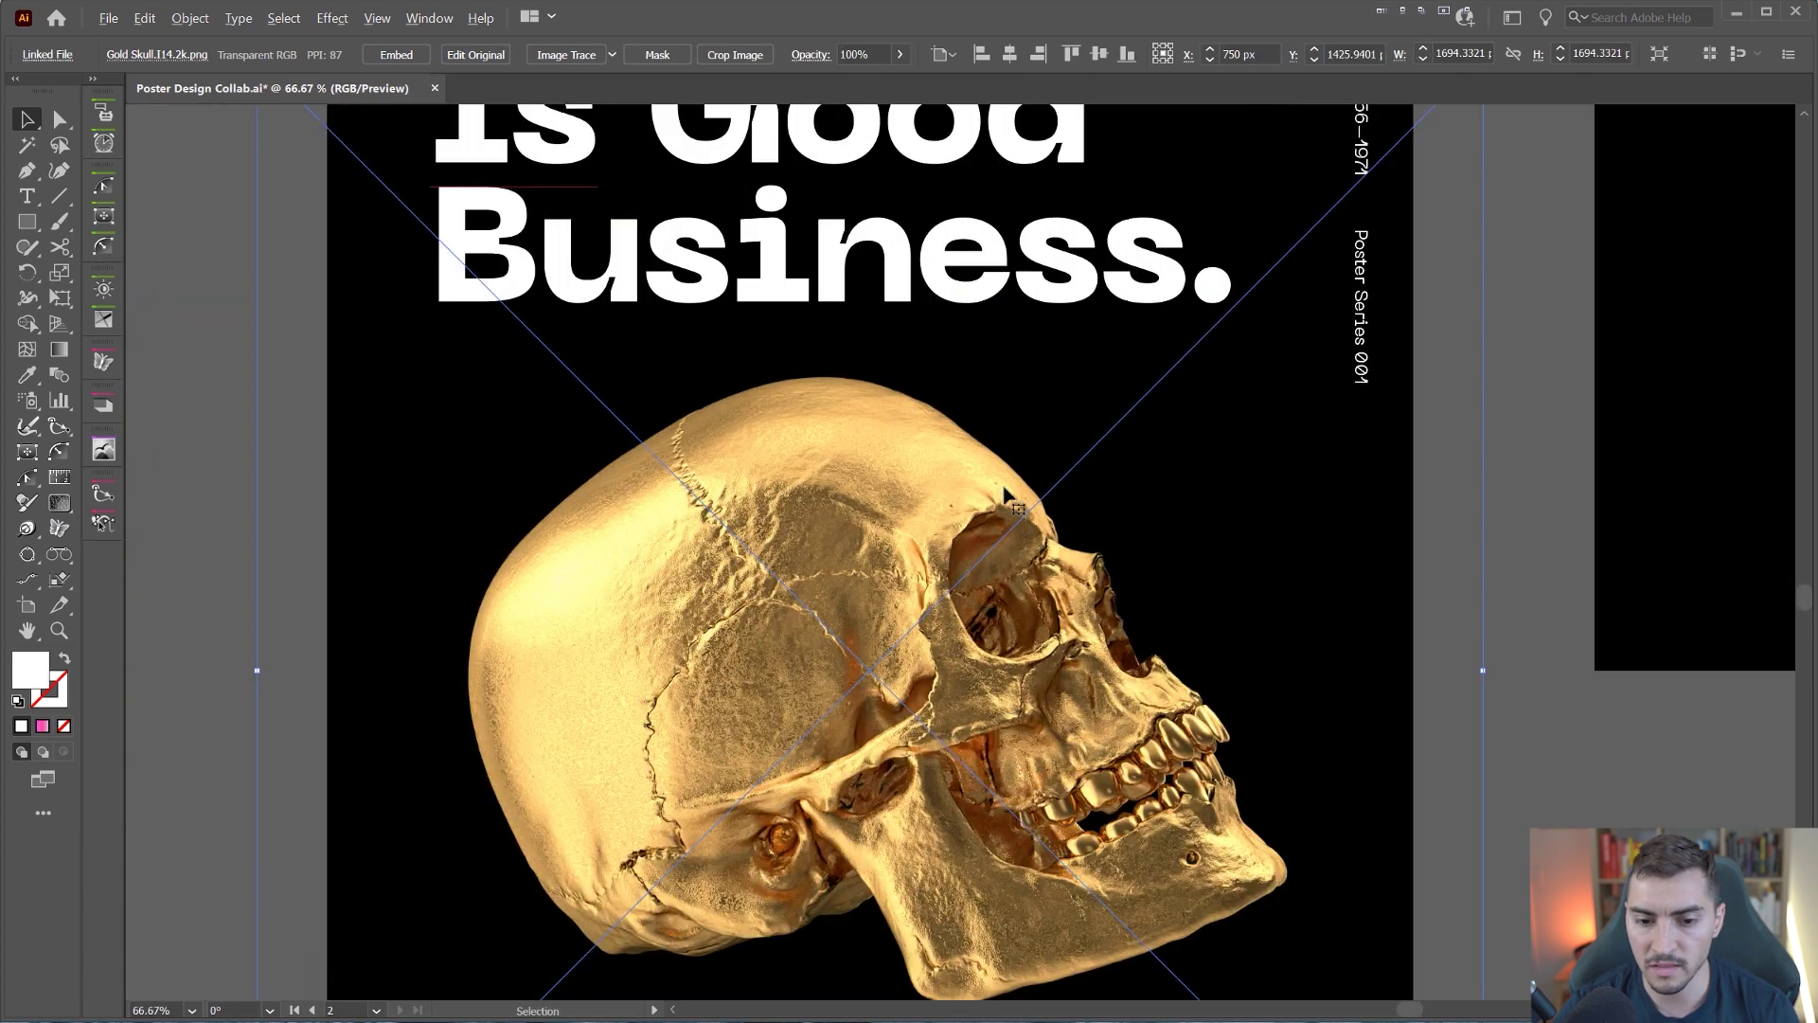
pyautogui.scroll(-2, 1174, 526)
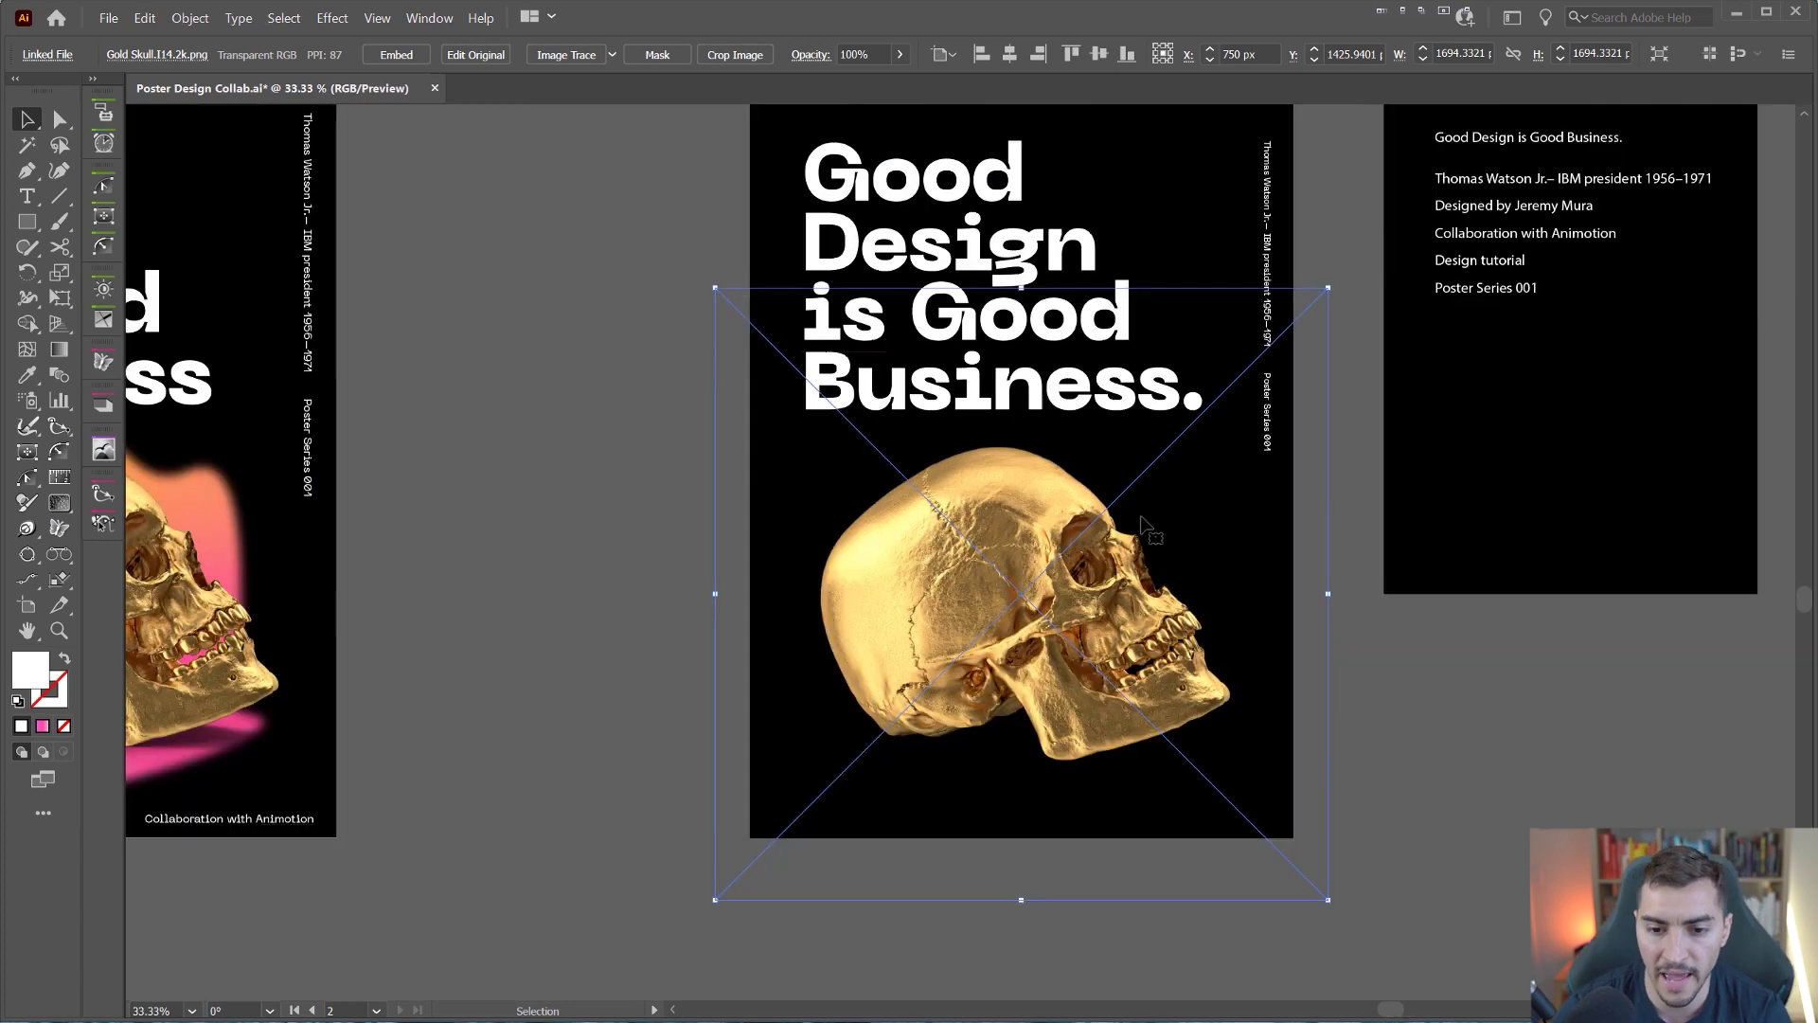
pyautogui.moveTo(1329, 594); pyautogui.dragTo(1308, 594)
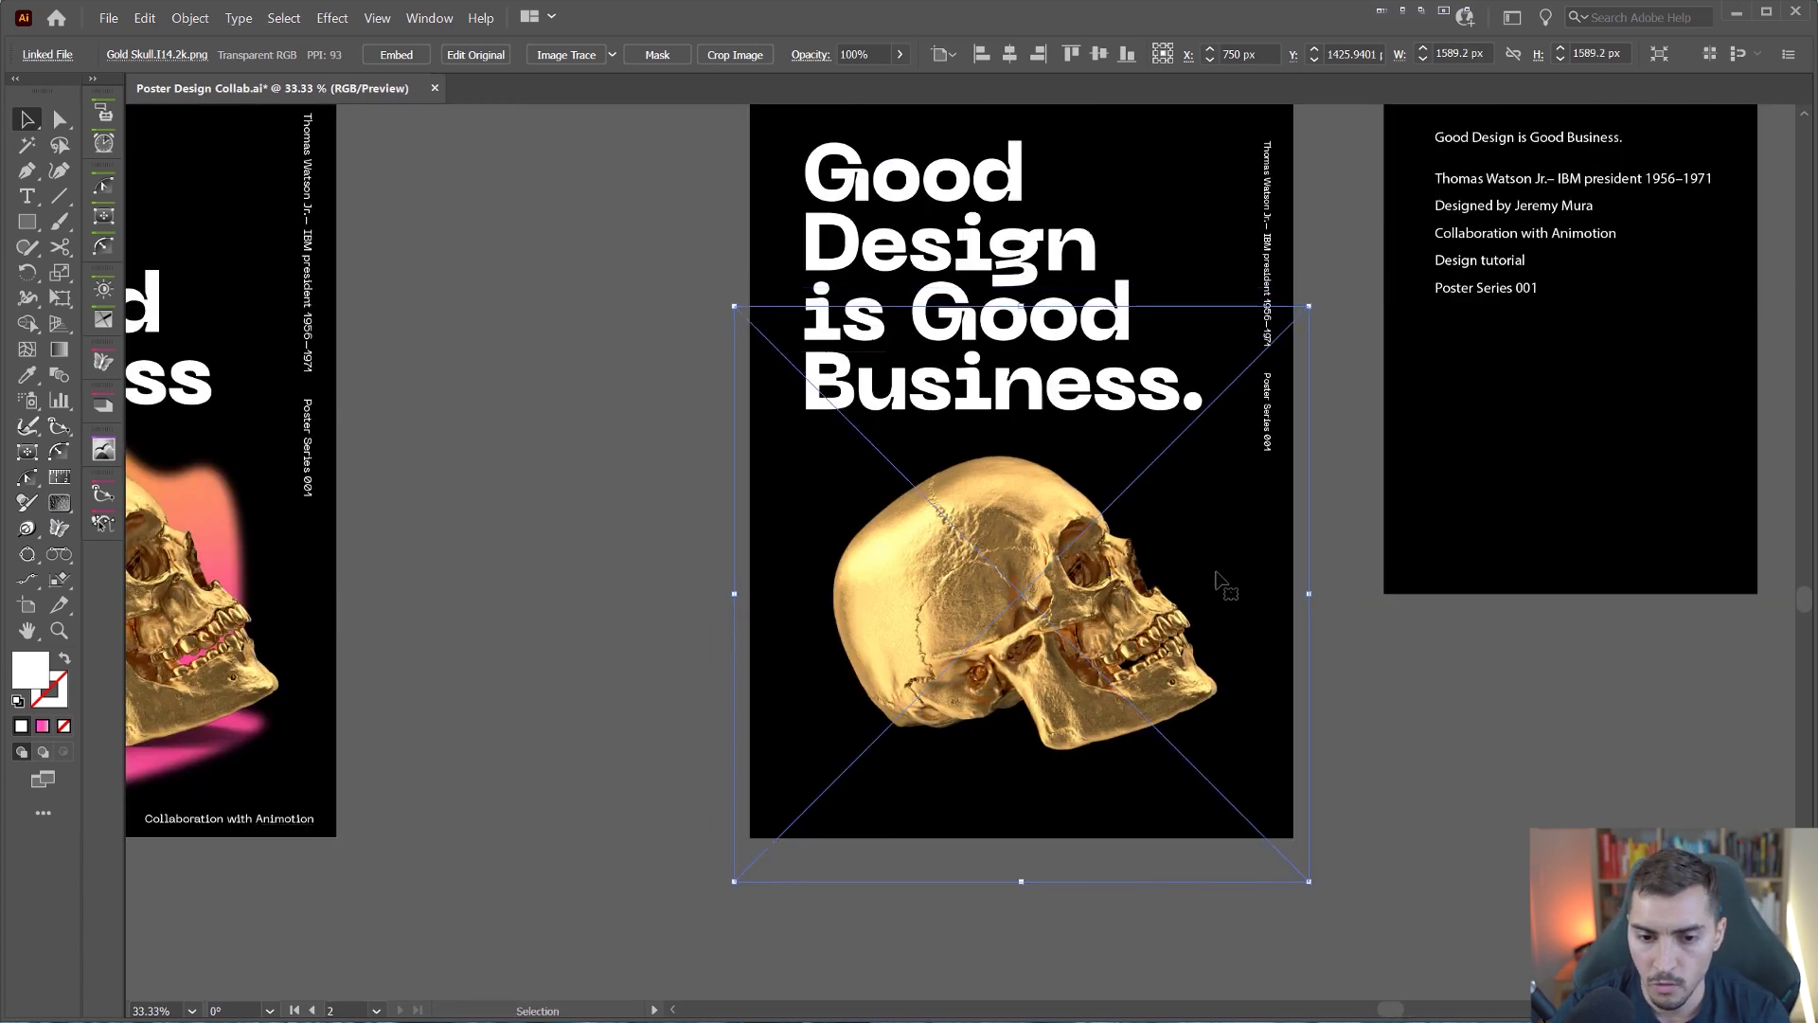
# Step: Draw a white circle about 1001 px in diameter centred over the skull and send it behind the skull
pyautogui.hscroll(2, 1222, 584)
pyautogui.click(1257, 667)
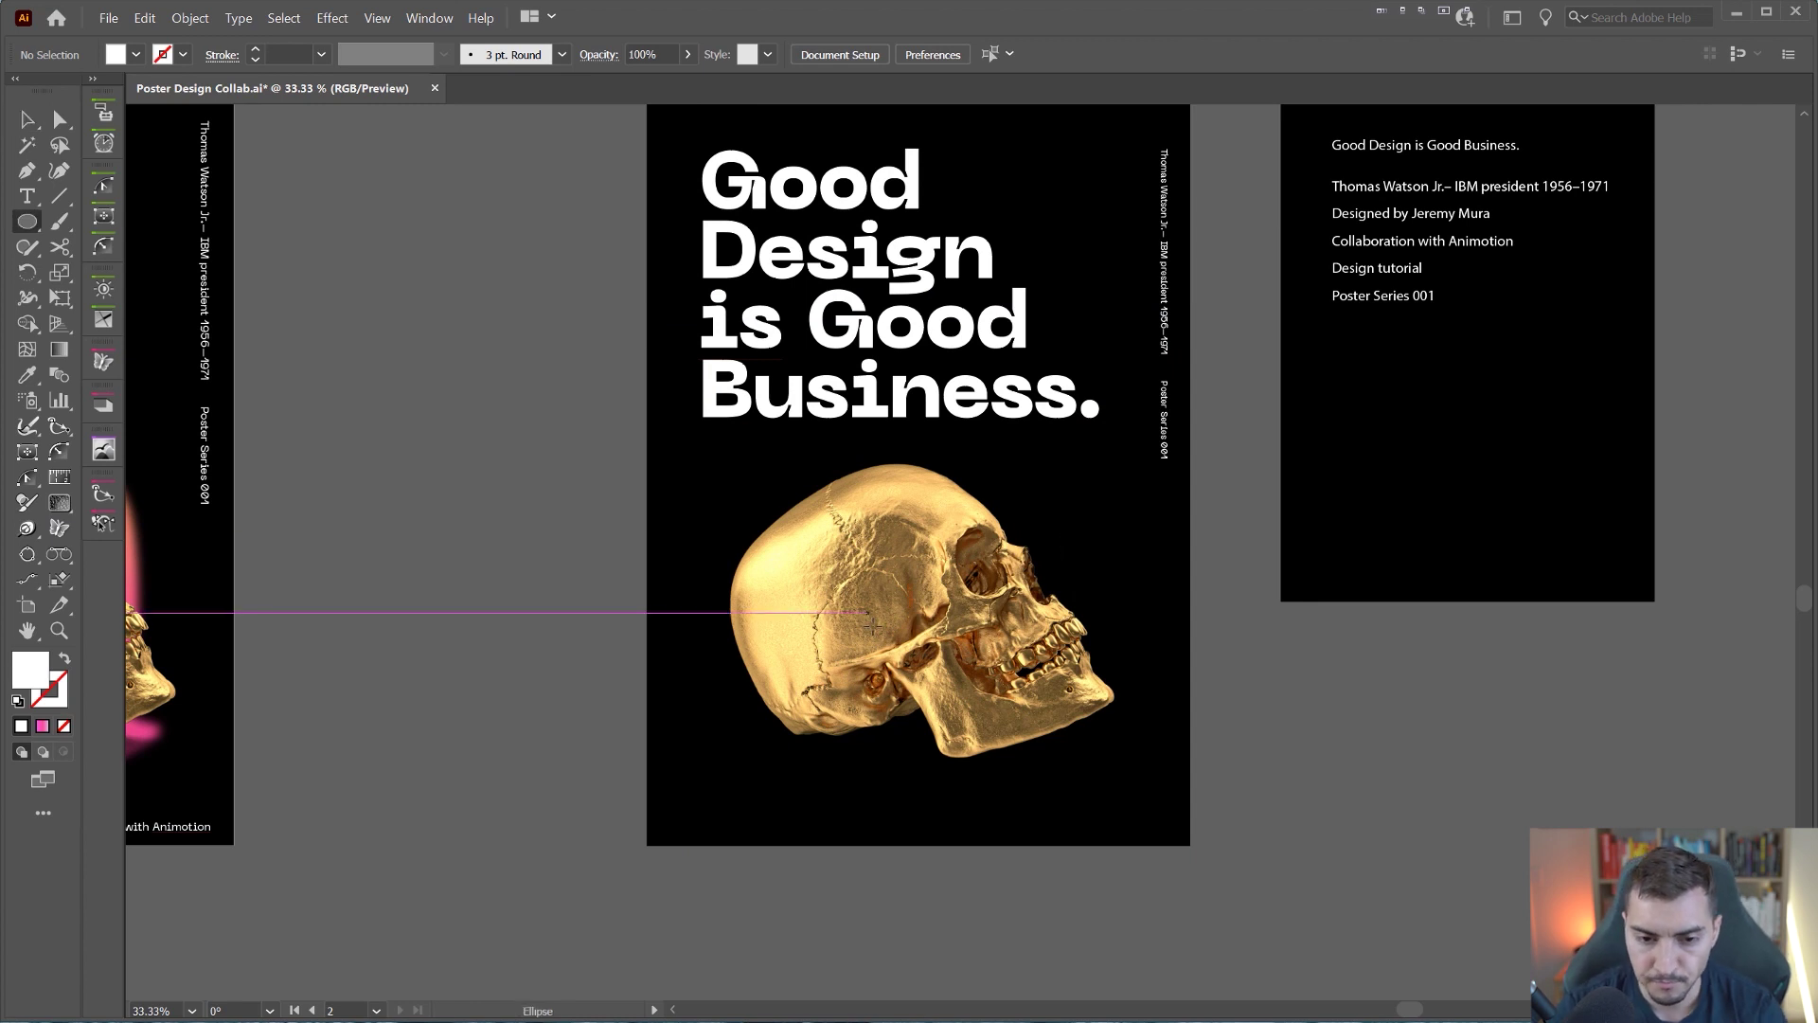
pyautogui.moveTo(902, 627); pyautogui.dragTo(1089, 710)
pyautogui.press('v')
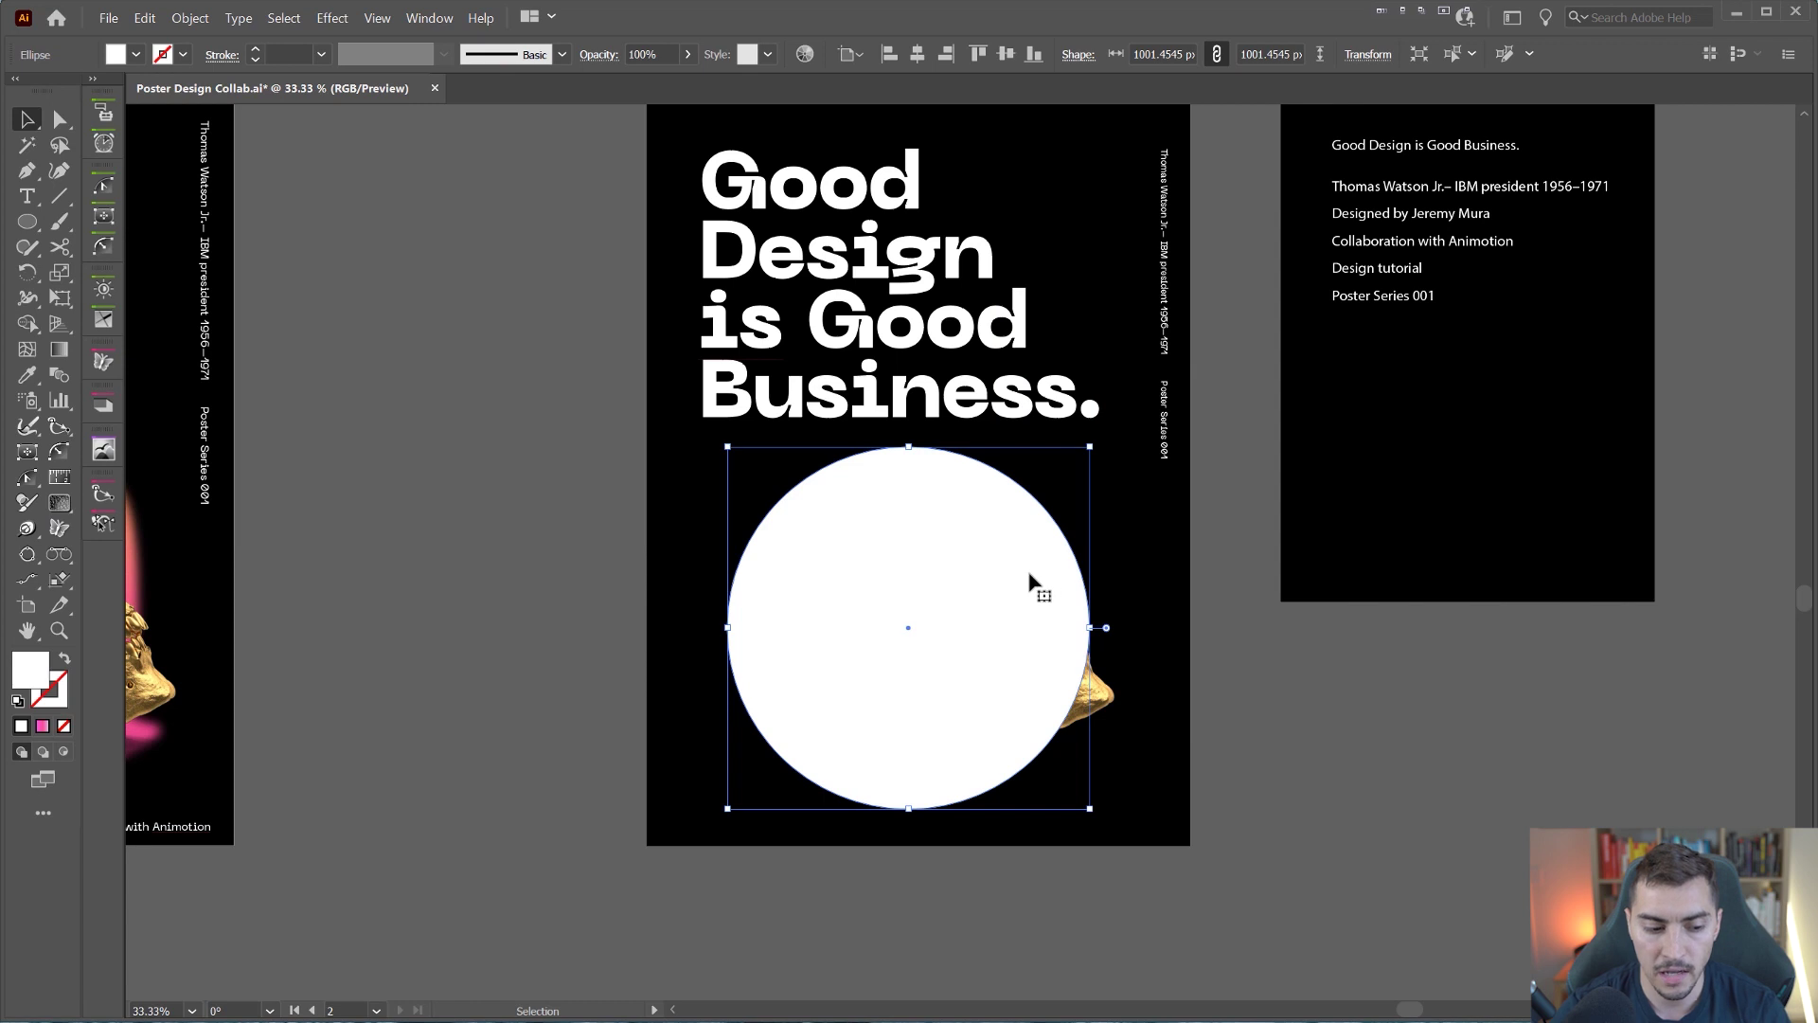
pyautogui.hotkey('ctrl', '[')
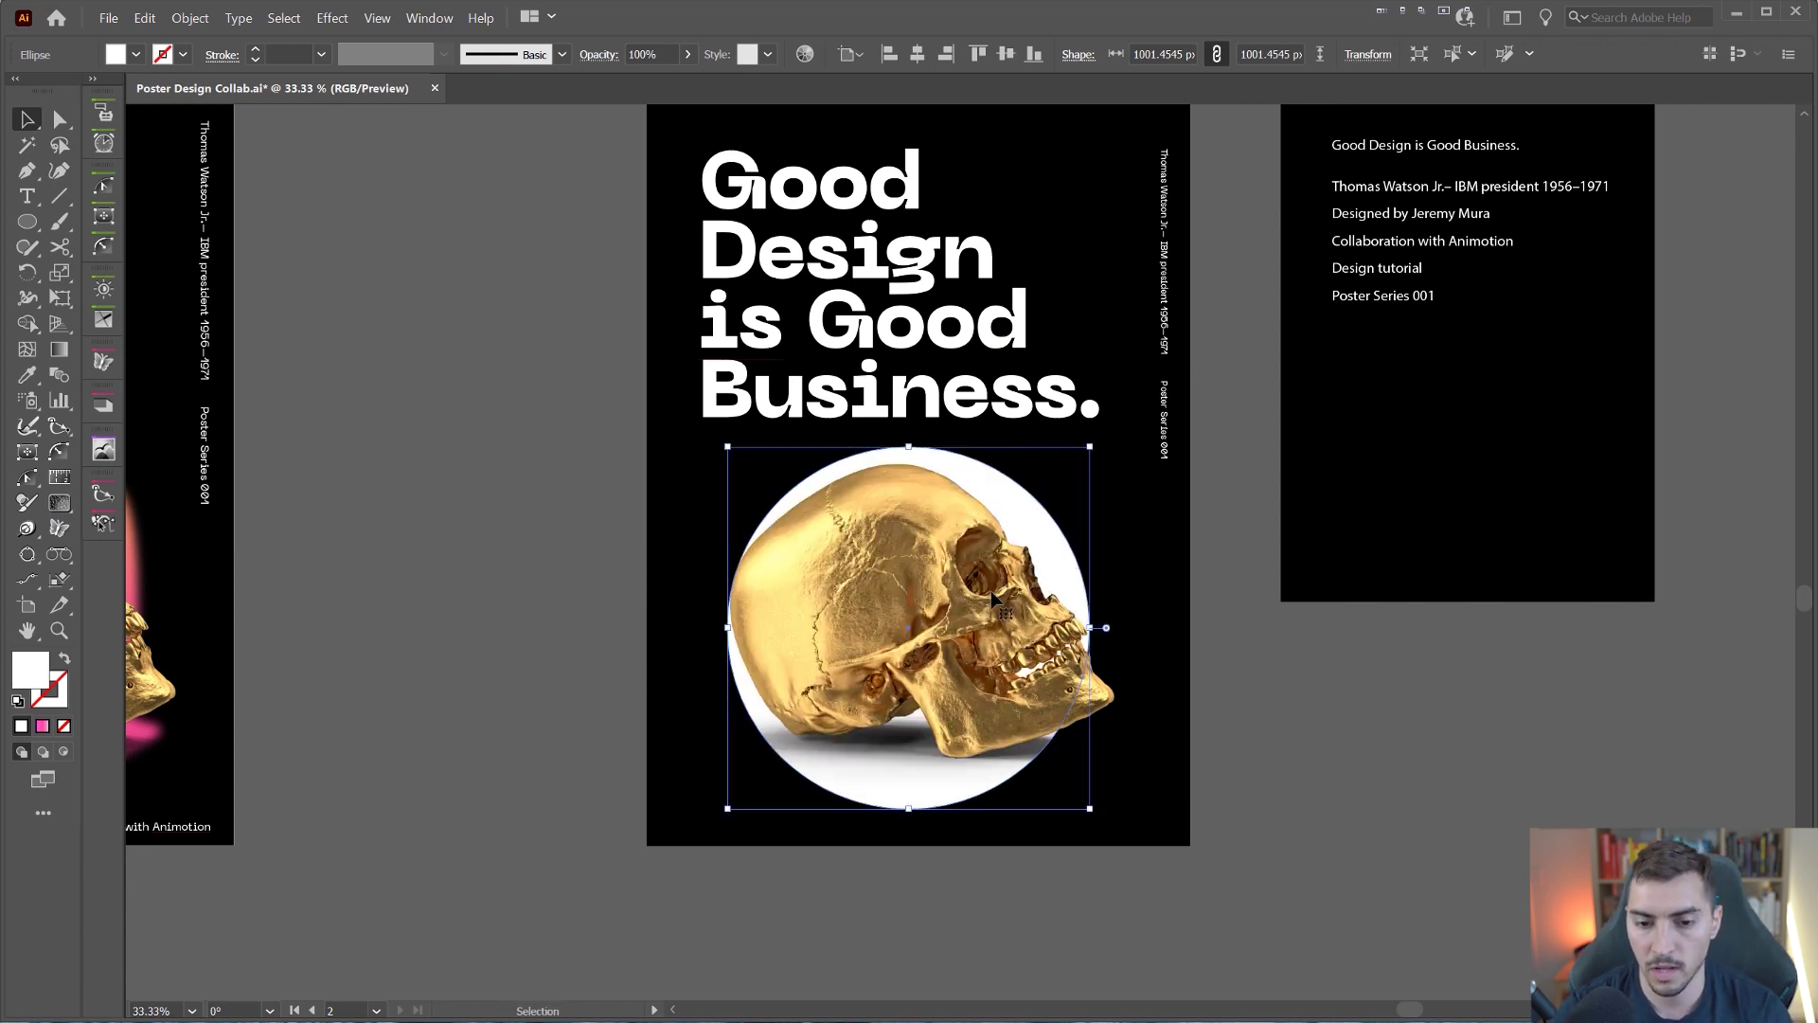
# Step: Fill the circle behind the skull with a freeform gradient in Points mode
pyautogui.scroll(1, 754, 550)
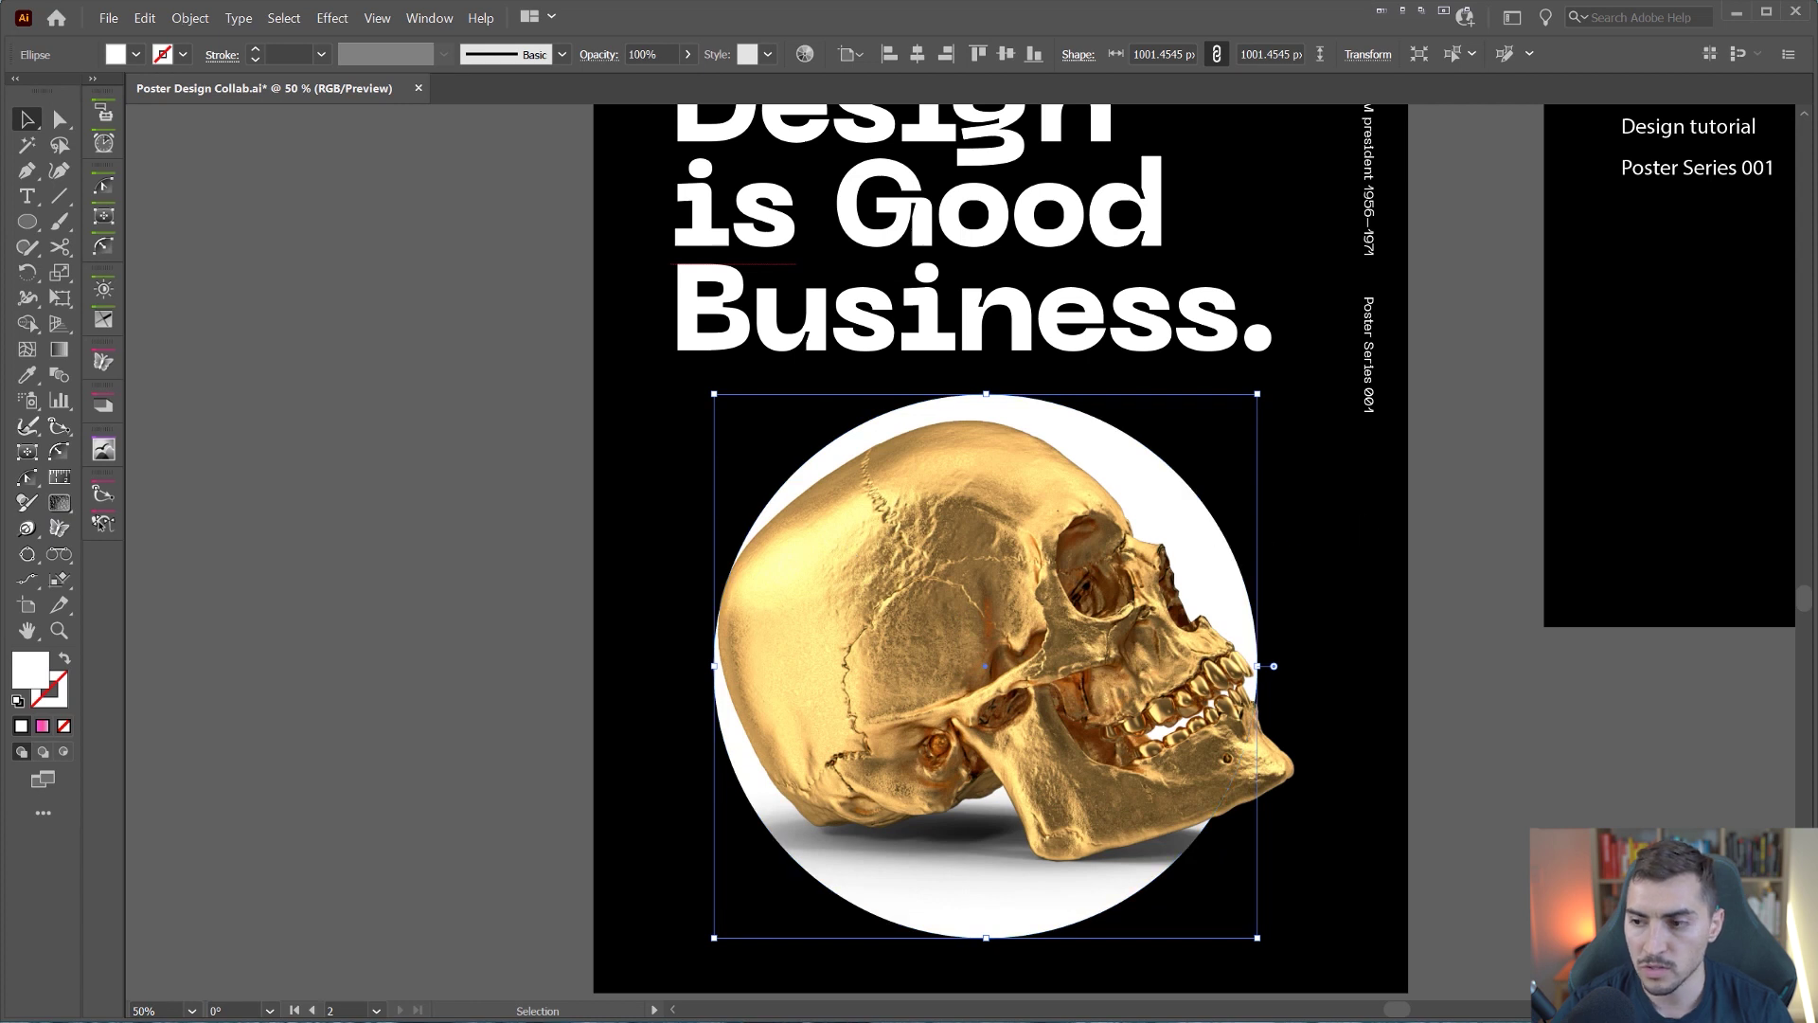
pyautogui.hotkey('ctrl', 'F9')
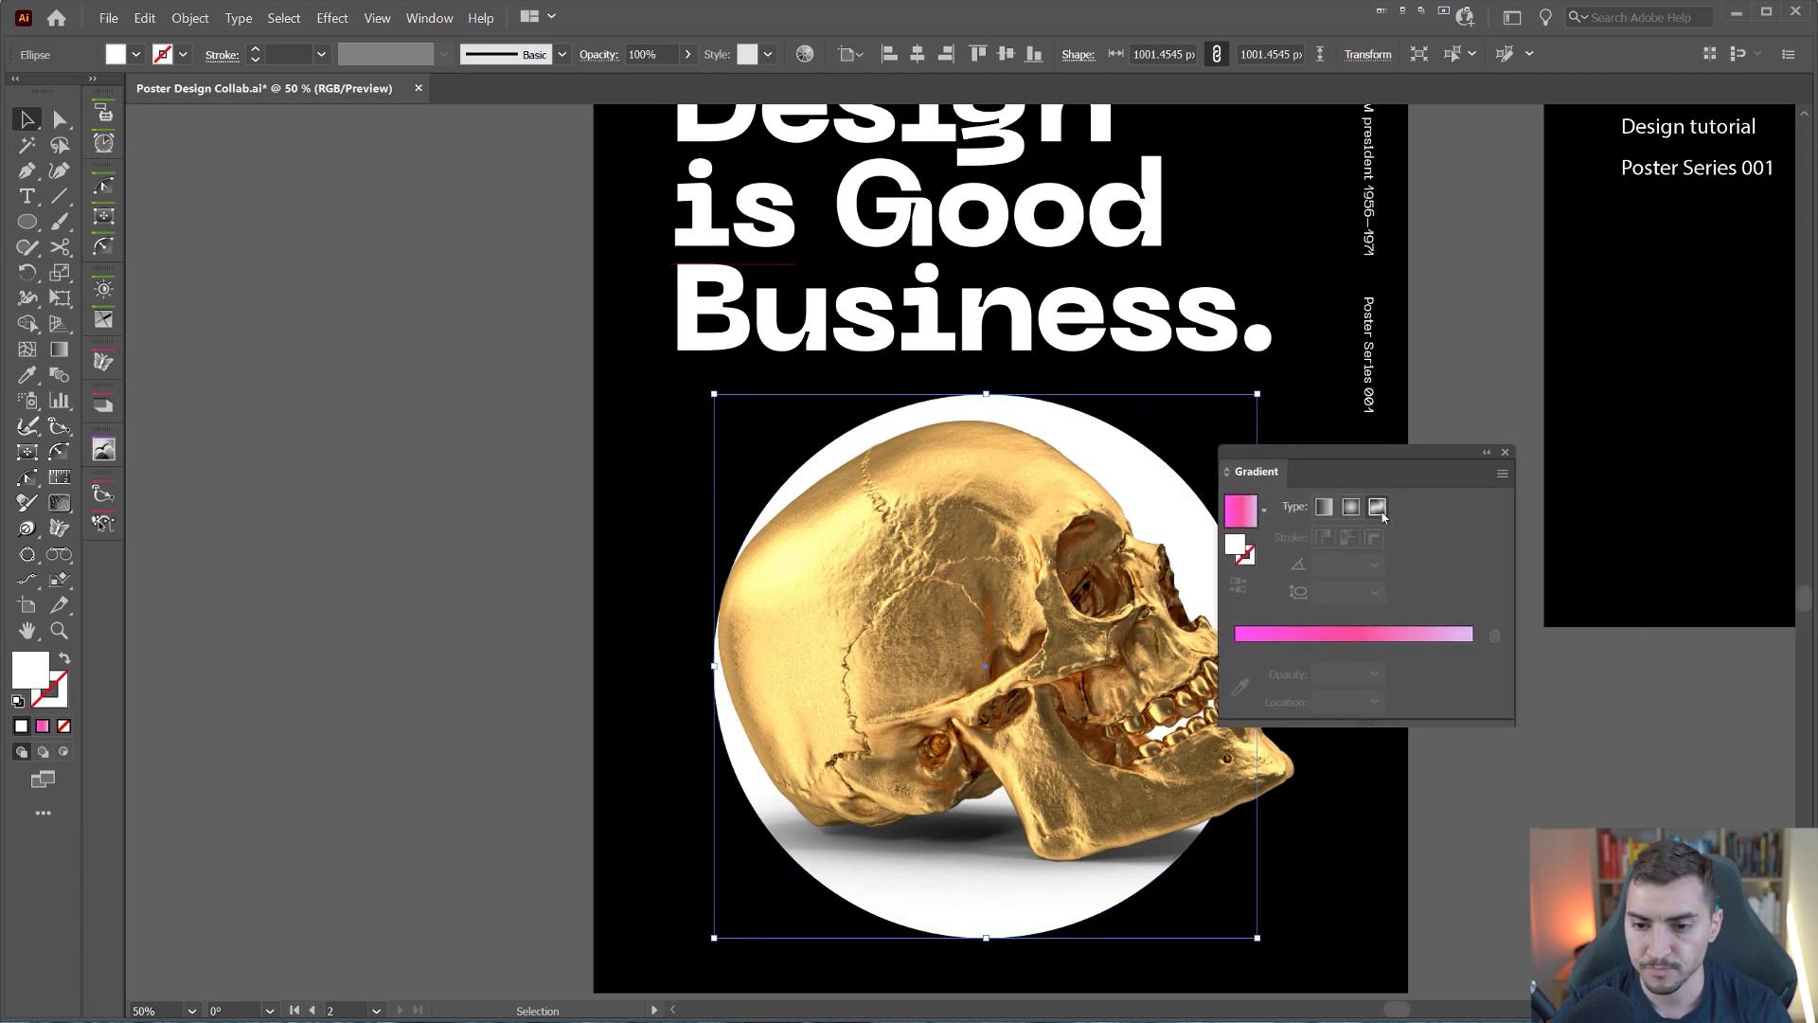
pyautogui.click(1377, 509)
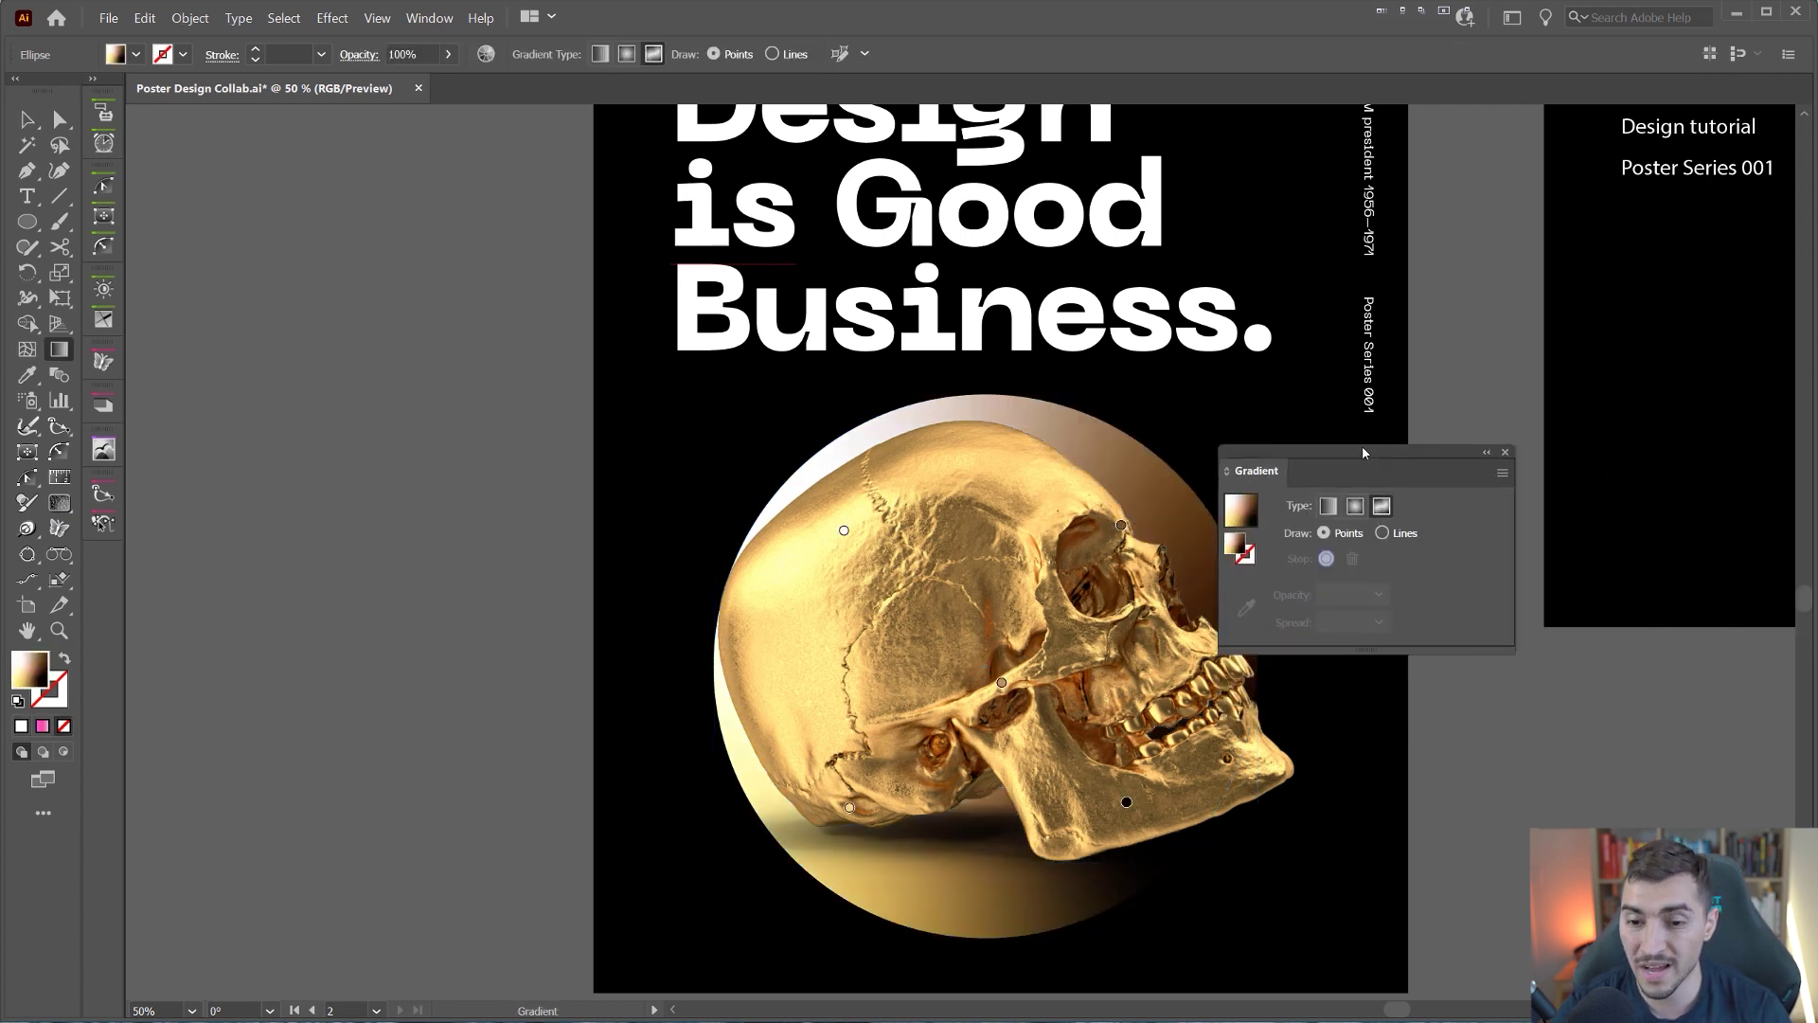
pyautogui.moveTo(1363, 453); pyautogui.dragTo(1418, 480)
# Step: Recolour the gradient's upper-right stop magenta, upper-left stop hot pink and lower stop lavender, shifting the lavender stop beneath the skull's centre
pyautogui.click(1122, 524)
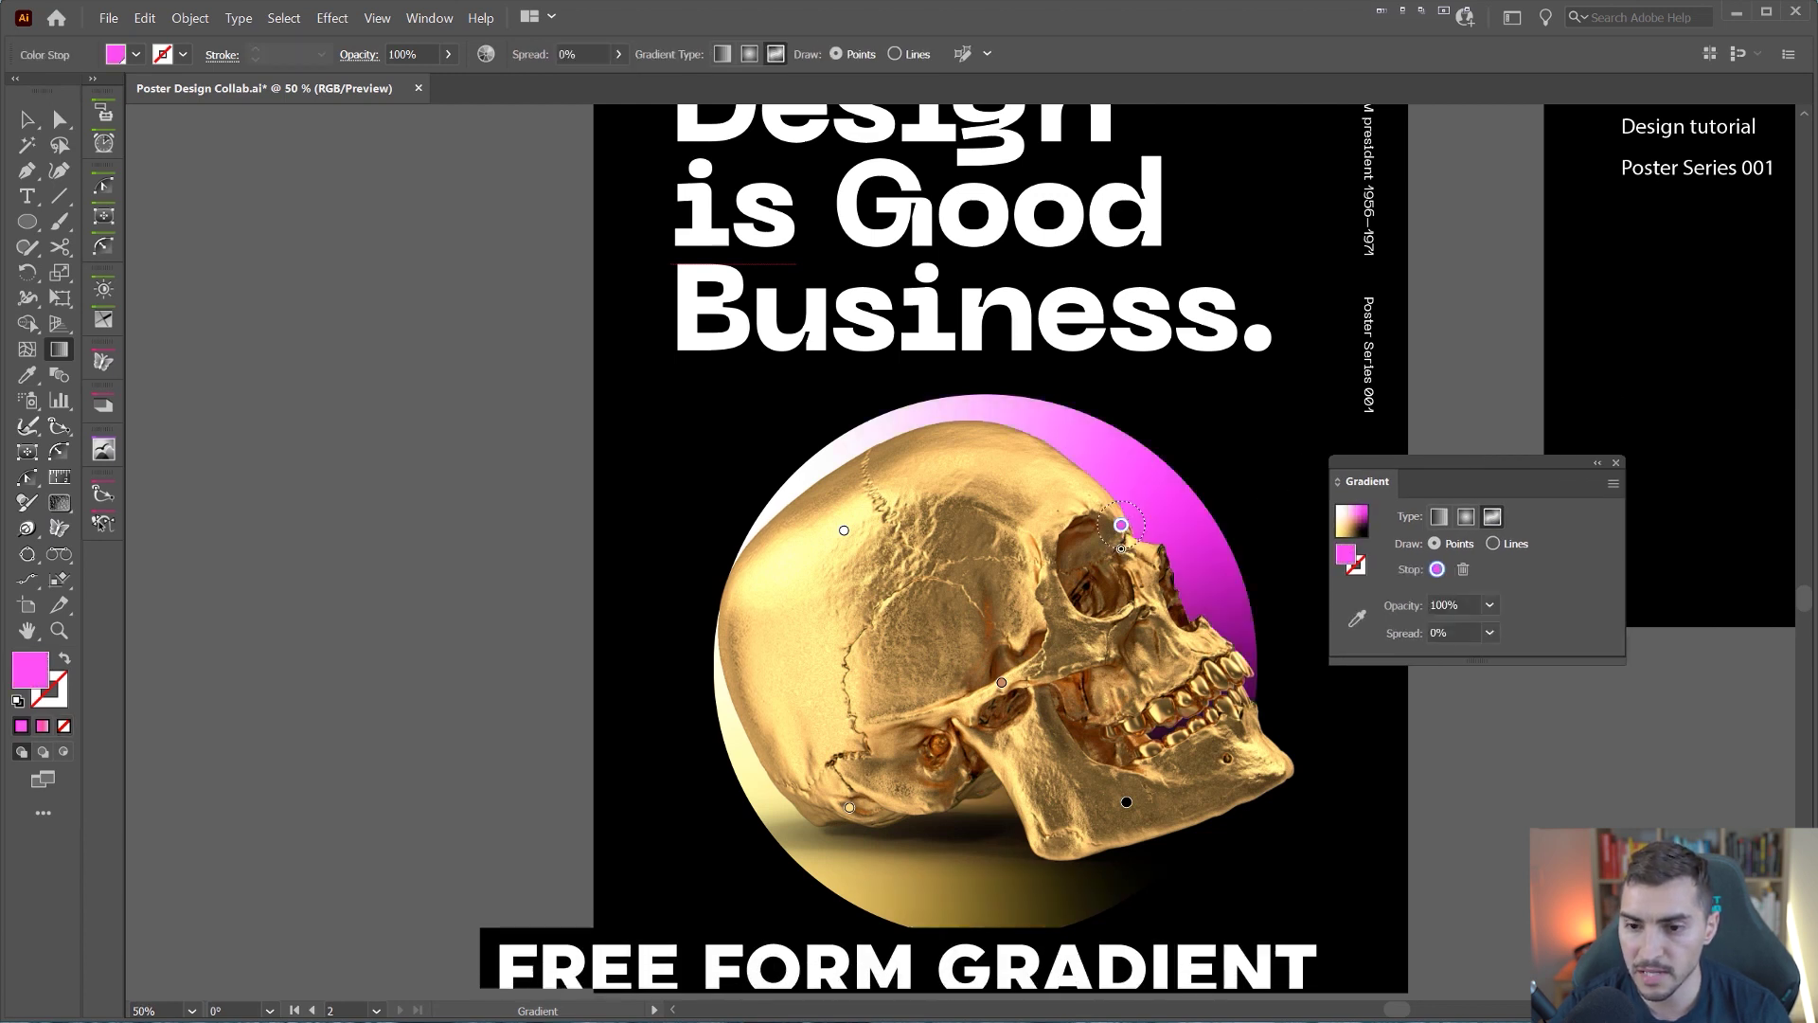
pyautogui.doubleClick(1121, 525)
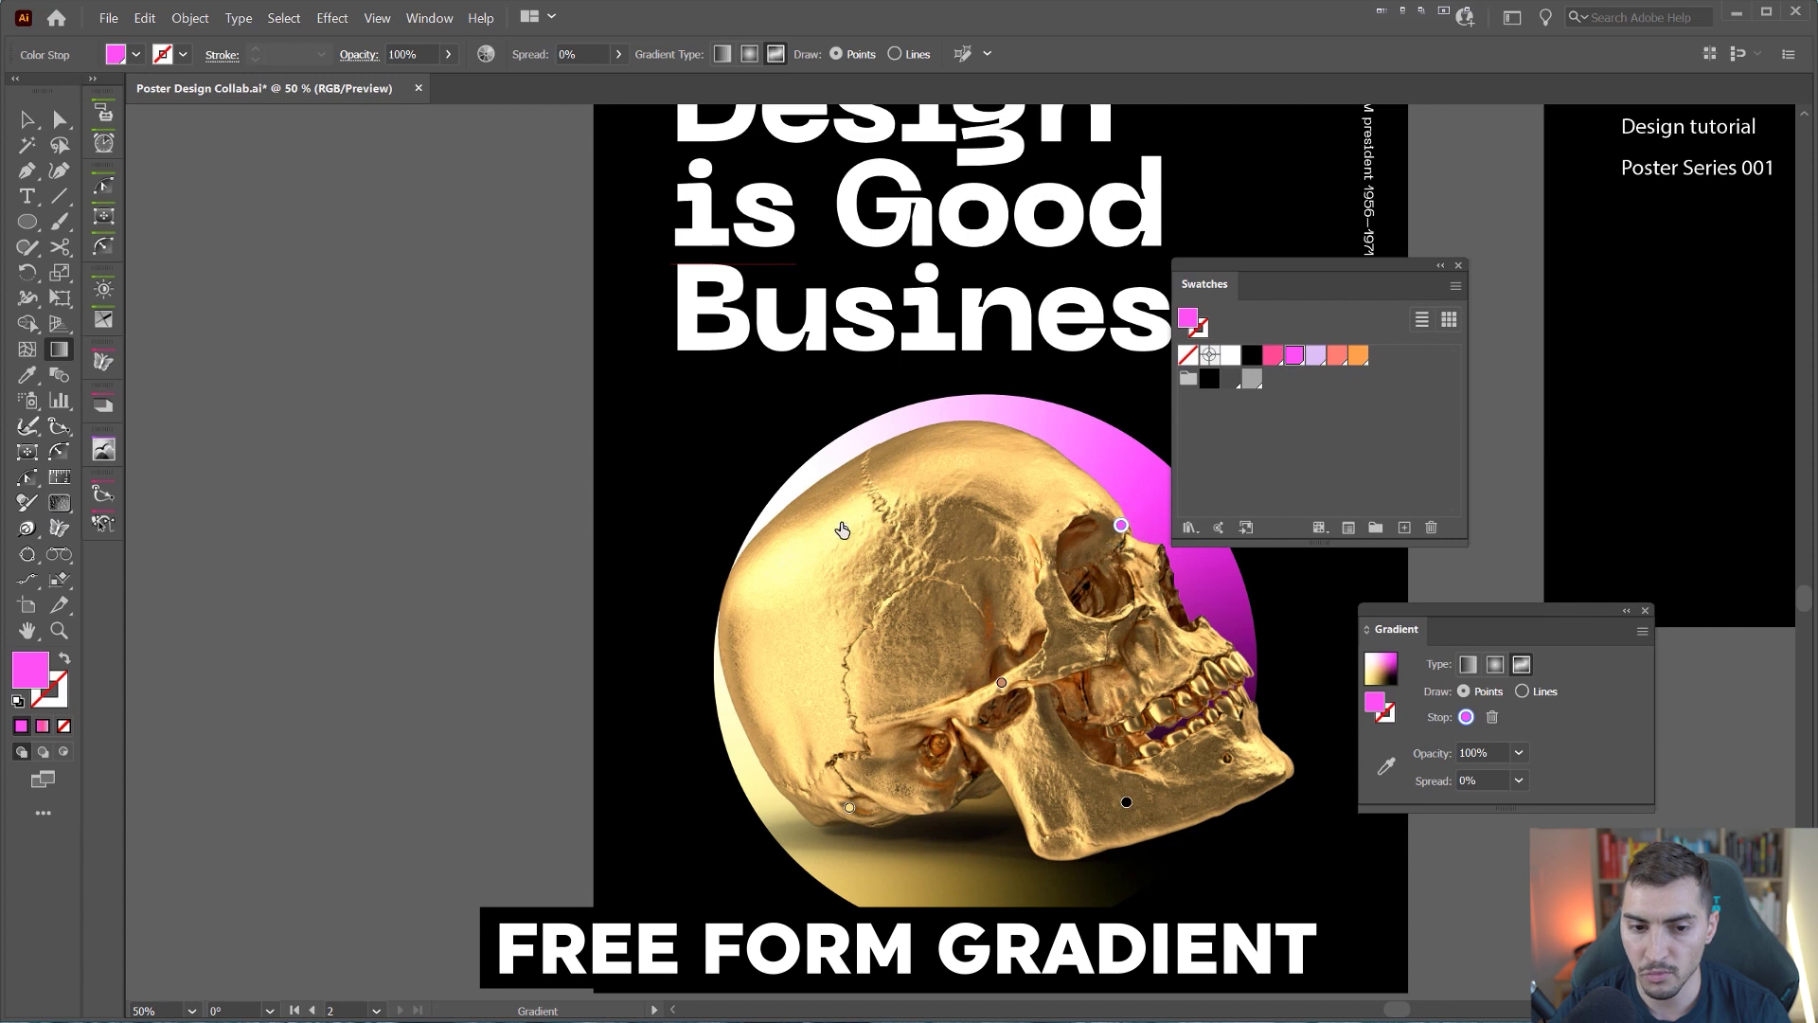
pyautogui.click(844, 531)
pyautogui.click(1274, 356)
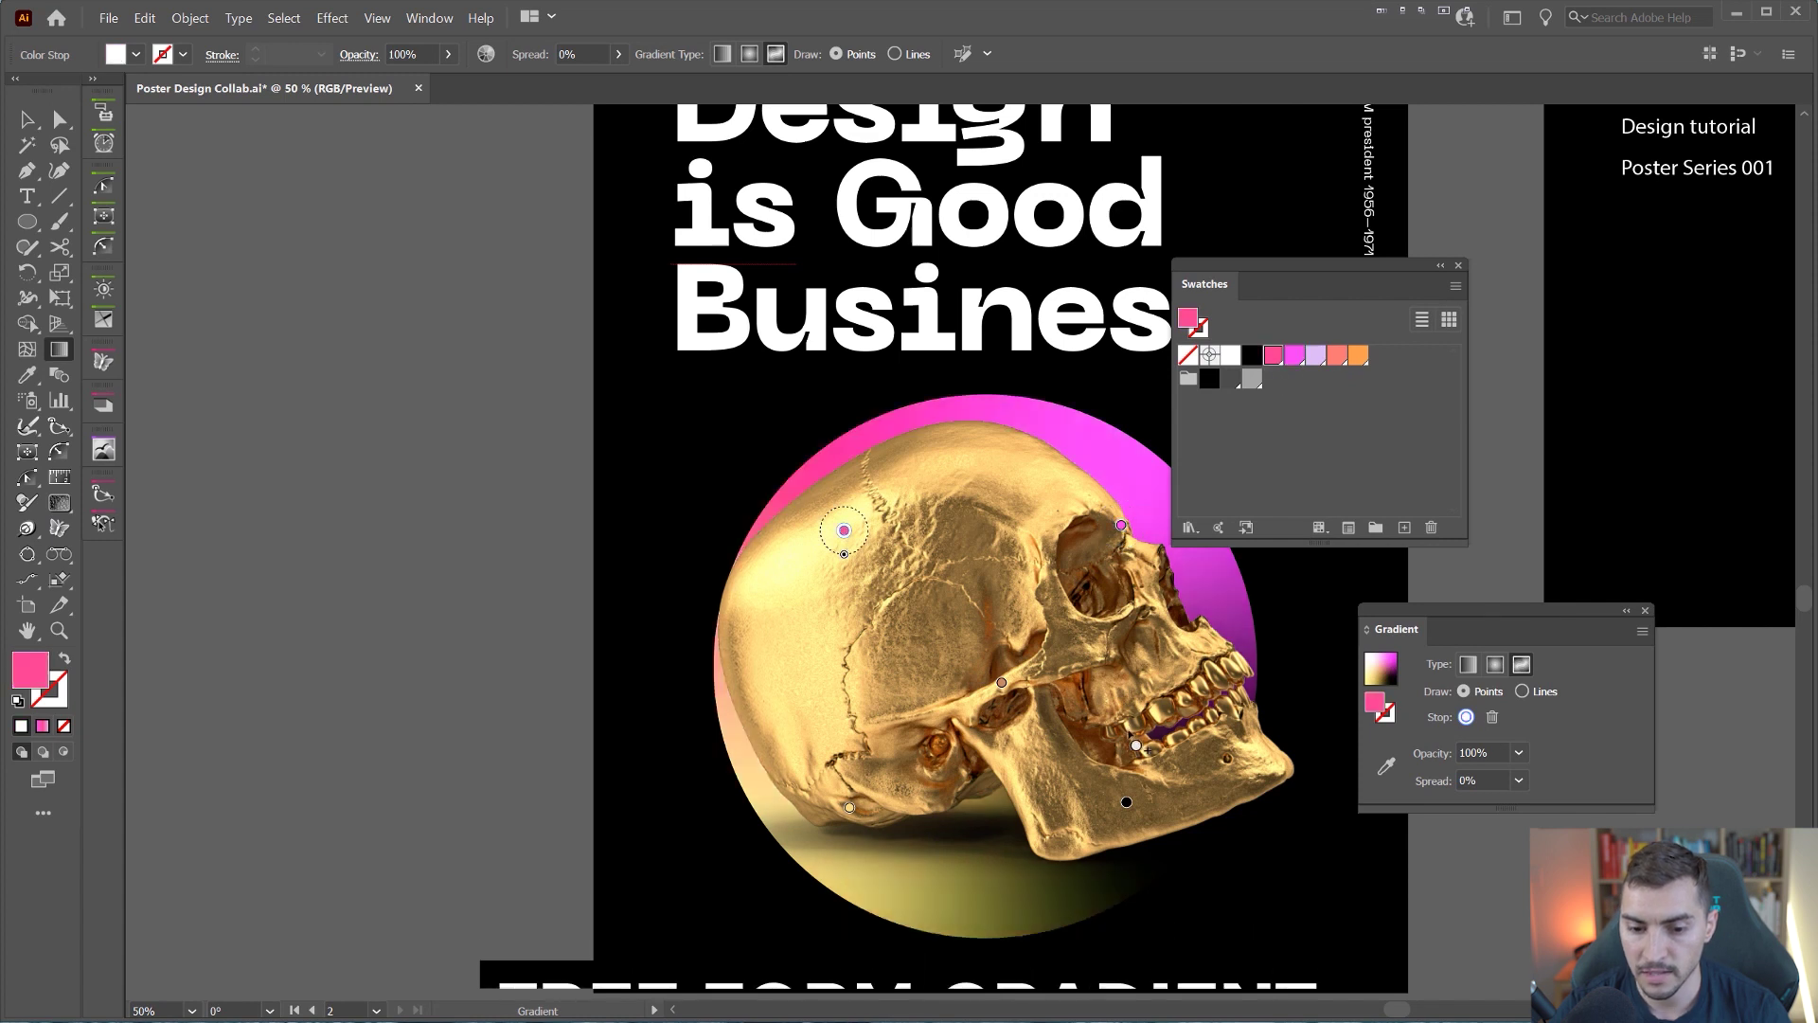
pyautogui.click(1126, 802)
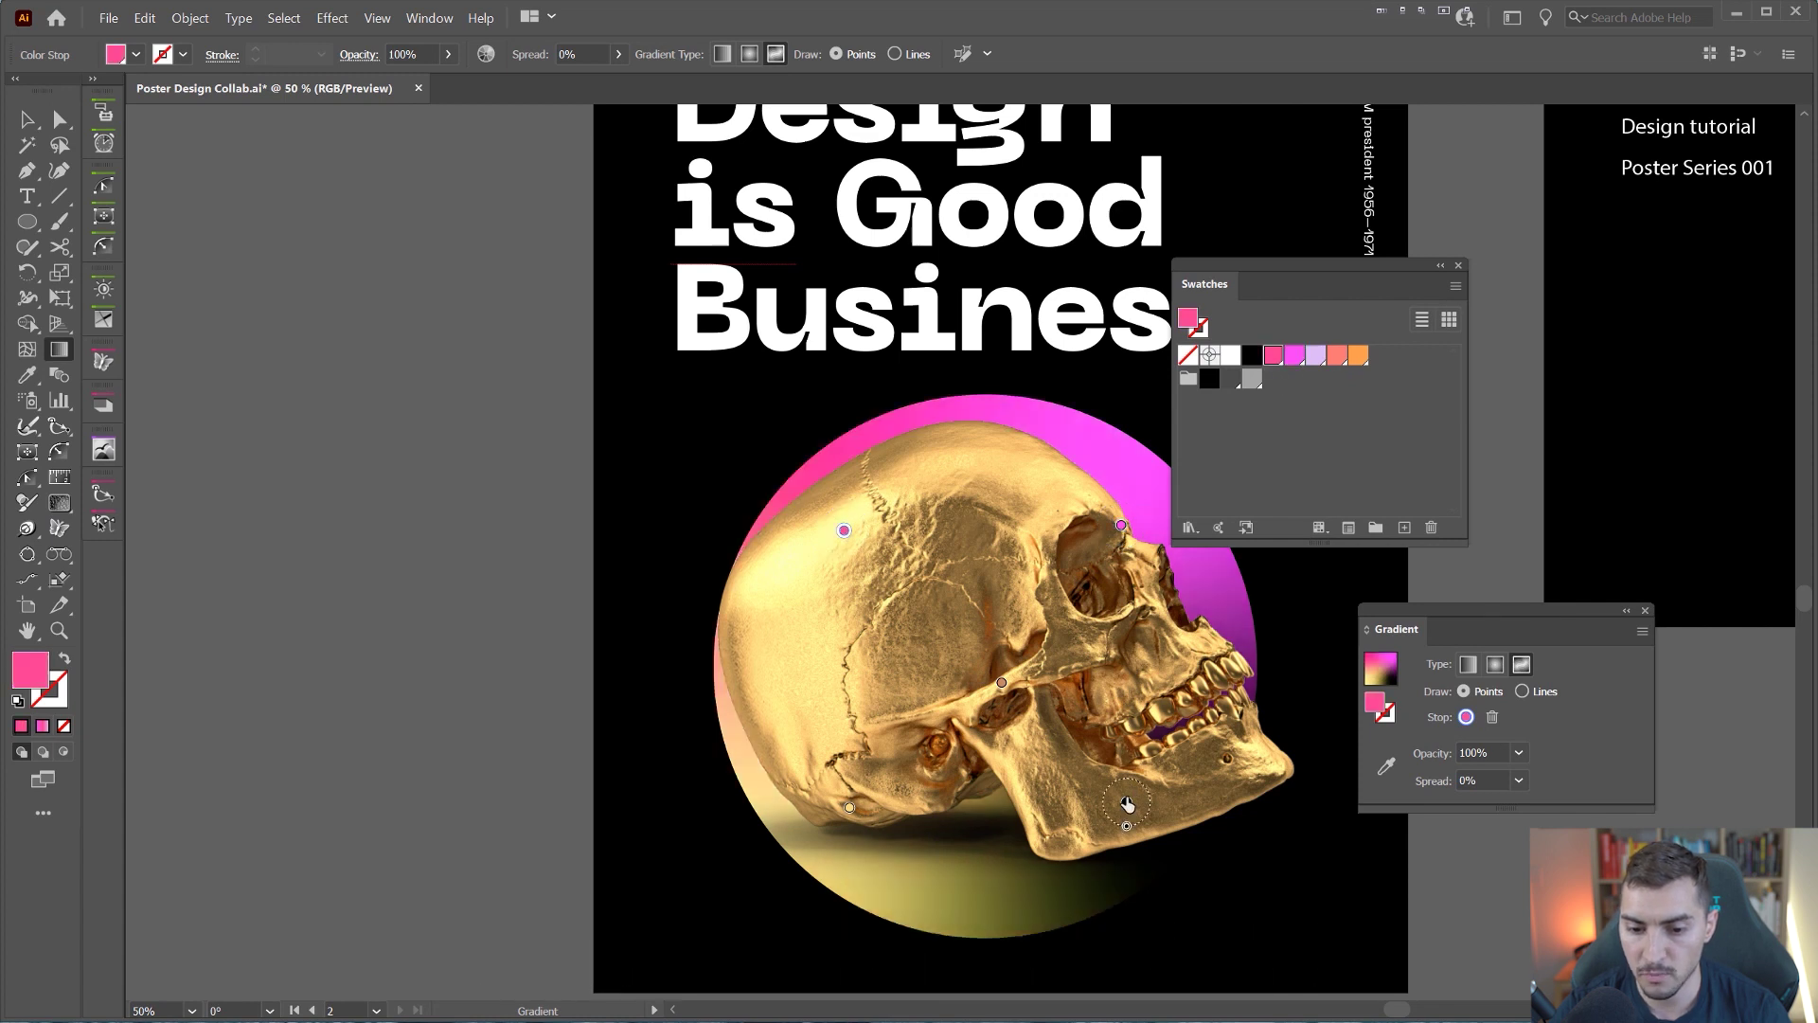
pyautogui.click(1315, 357)
pyautogui.moveTo(1126, 801); pyautogui.dragTo(991, 814)
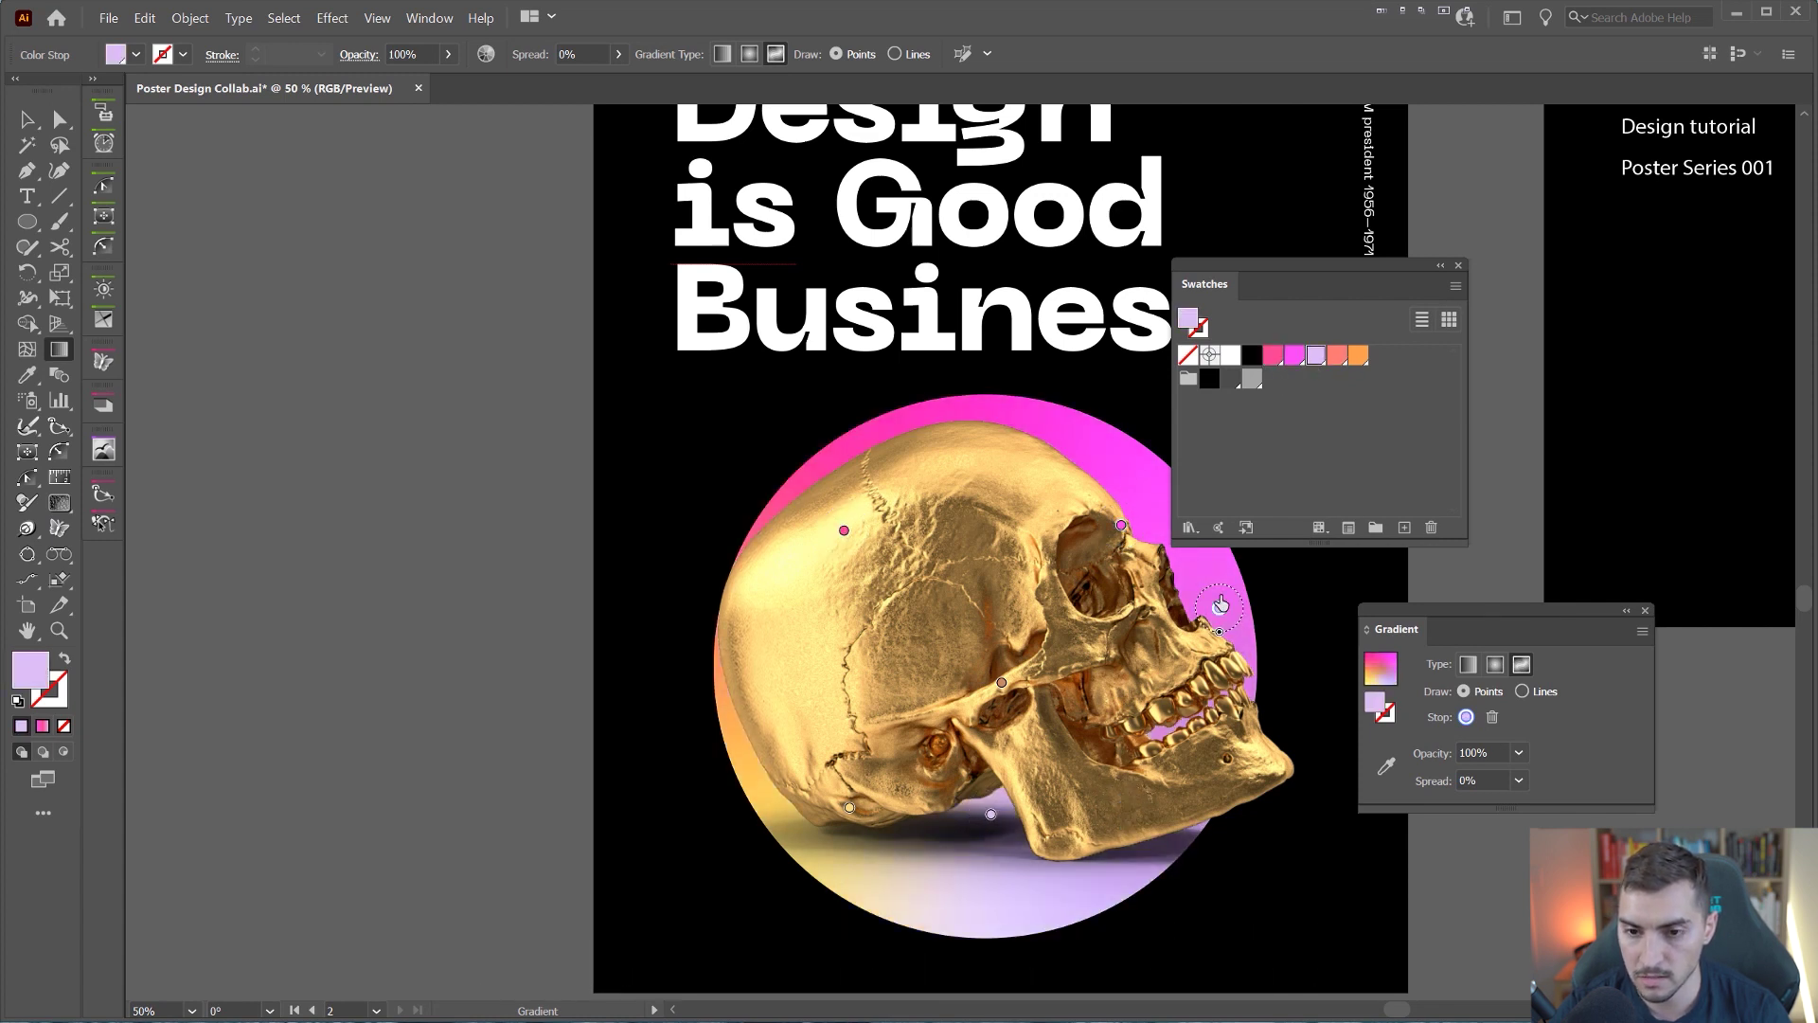
# Step: Add gradient stops around the circle: coral at the right, orange at the lower left, magenta at the lower right and hot pink at the left
pyautogui.click(1221, 609)
pyautogui.click(887, 859)
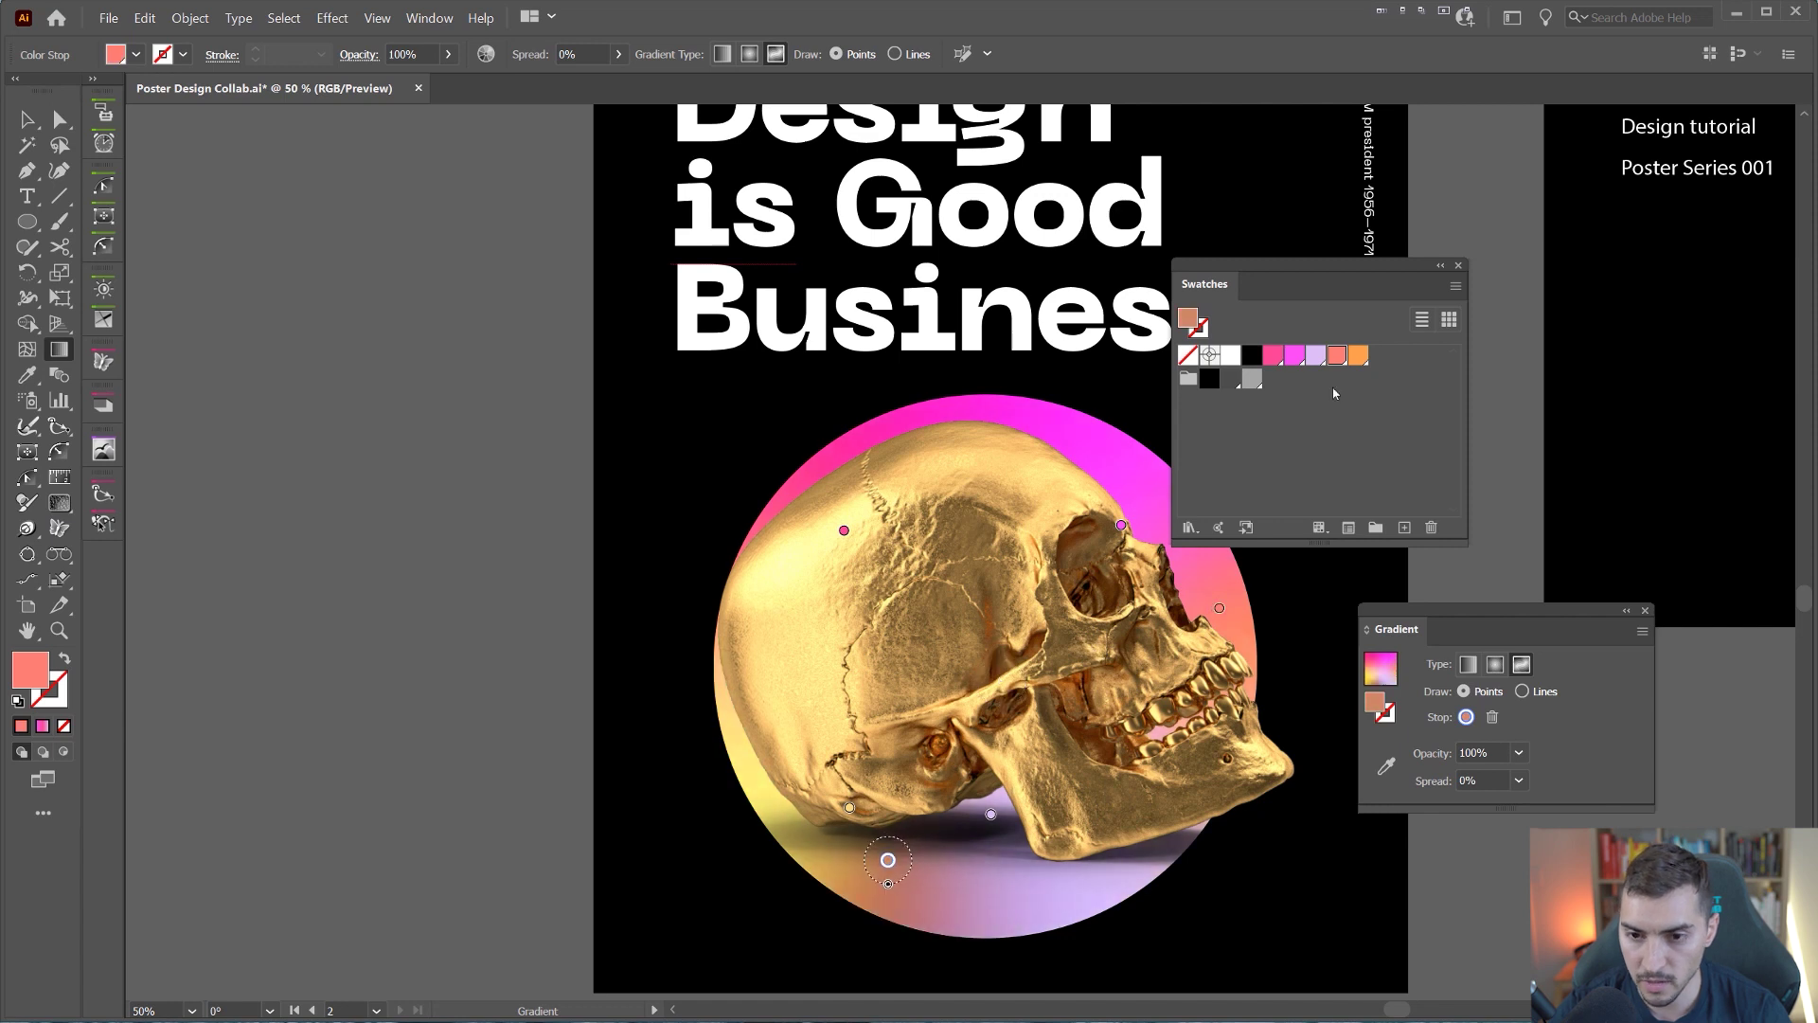
pyautogui.click(1091, 889)
pyautogui.click(1292, 360)
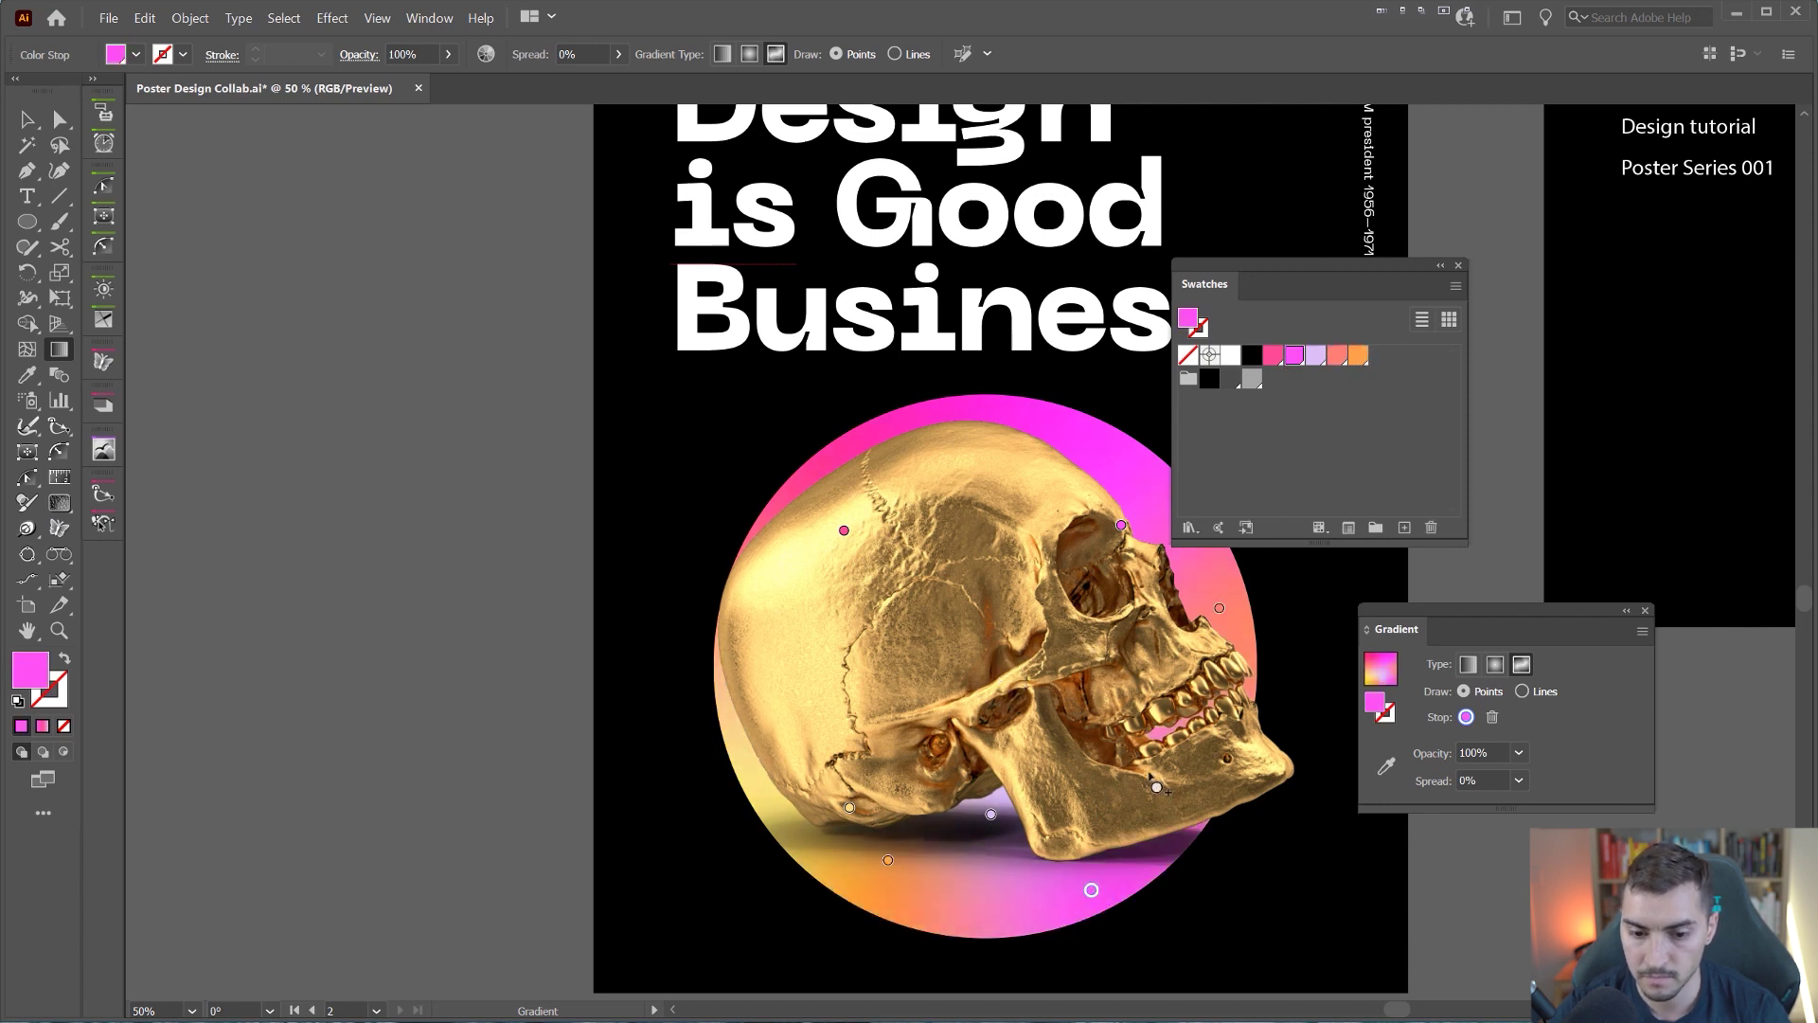
pyautogui.click(746, 769)
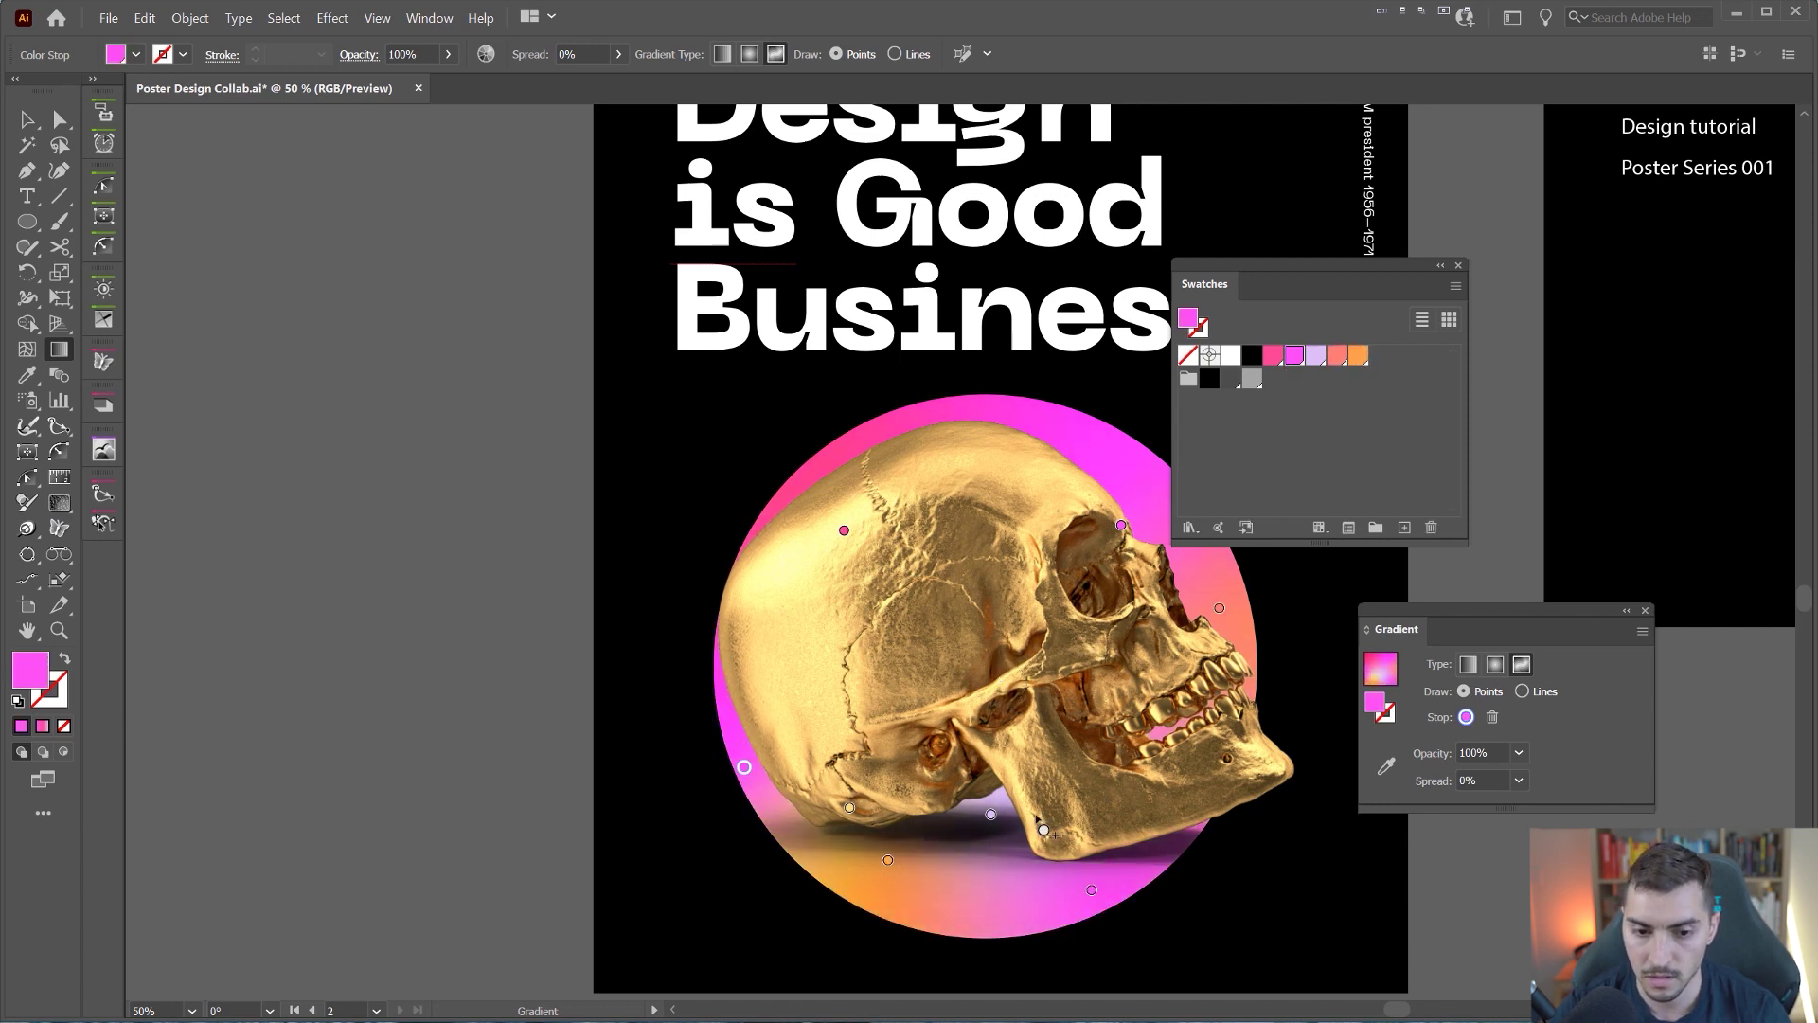
pyautogui.click(1272, 356)
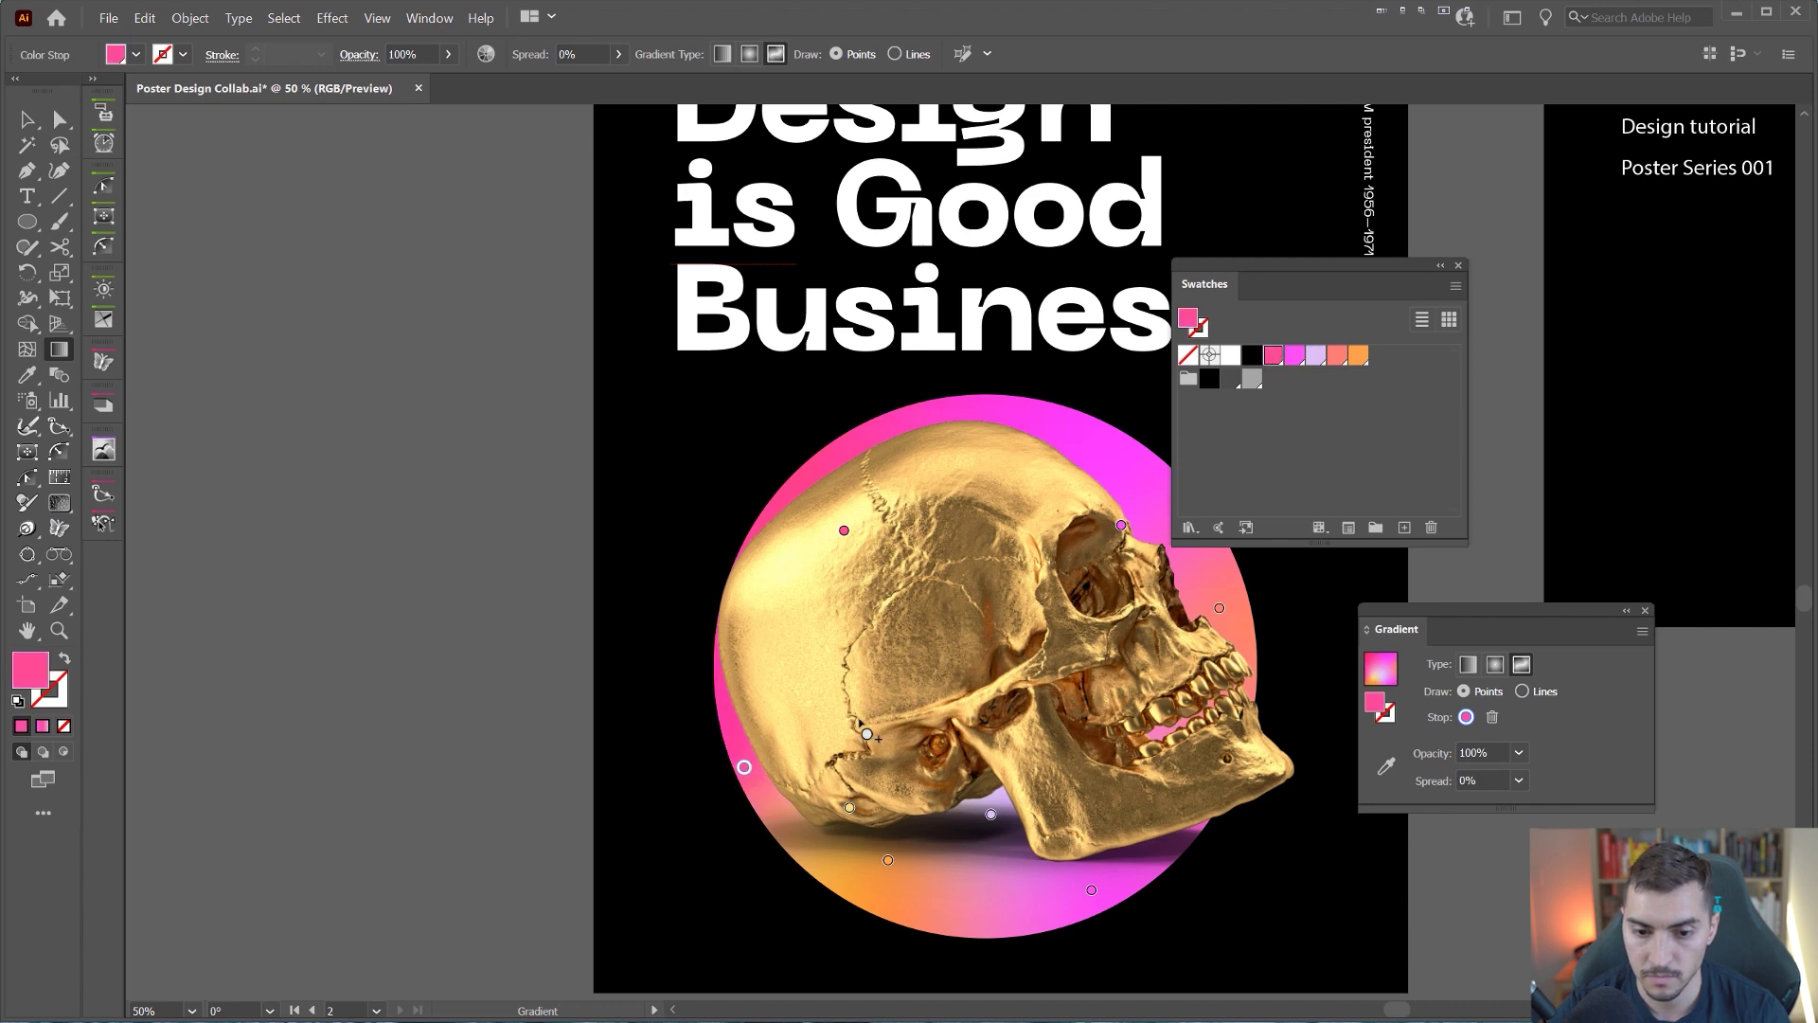
pyautogui.scroll(-1, 859, 722)
pyautogui.press('v')
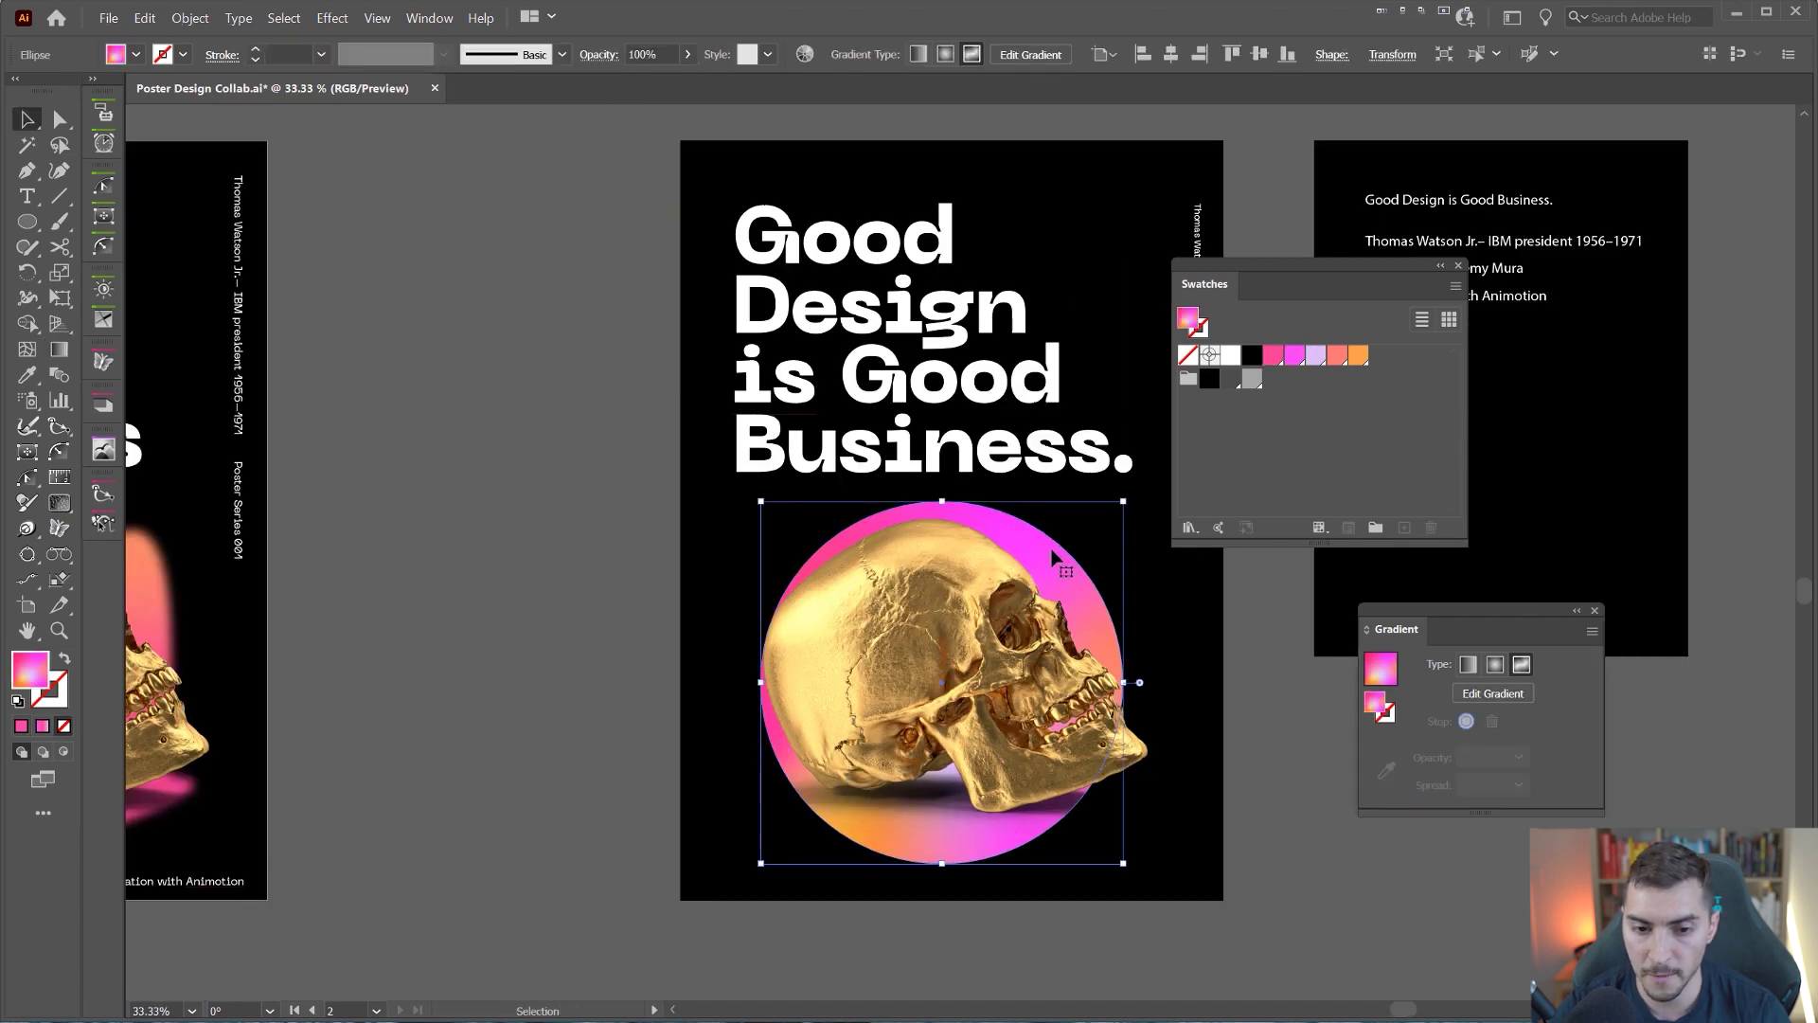
# Step: Add an anchor point on the circle's upper-right edge and pull it outward to about X 1111 px, Y 1091 px
pyautogui.scroll(1, 1054, 554)
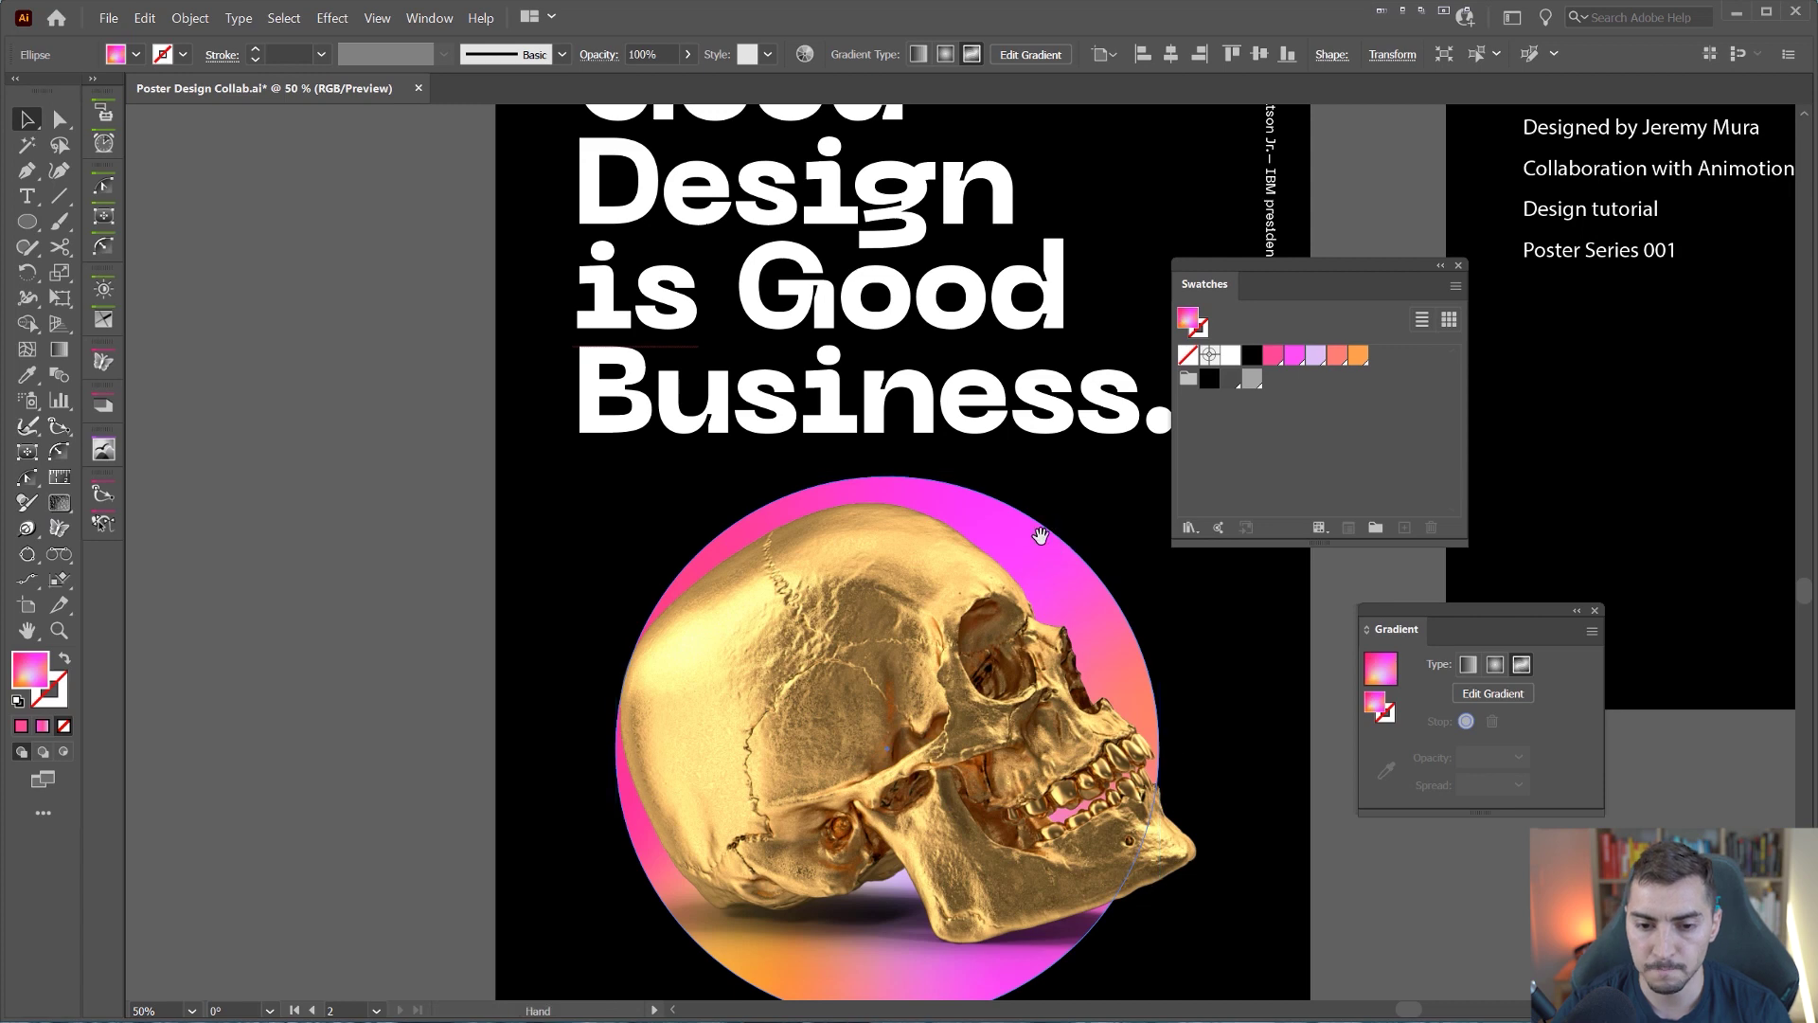
pyautogui.moveTo(984, 464); pyautogui.dragTo(962, 352)
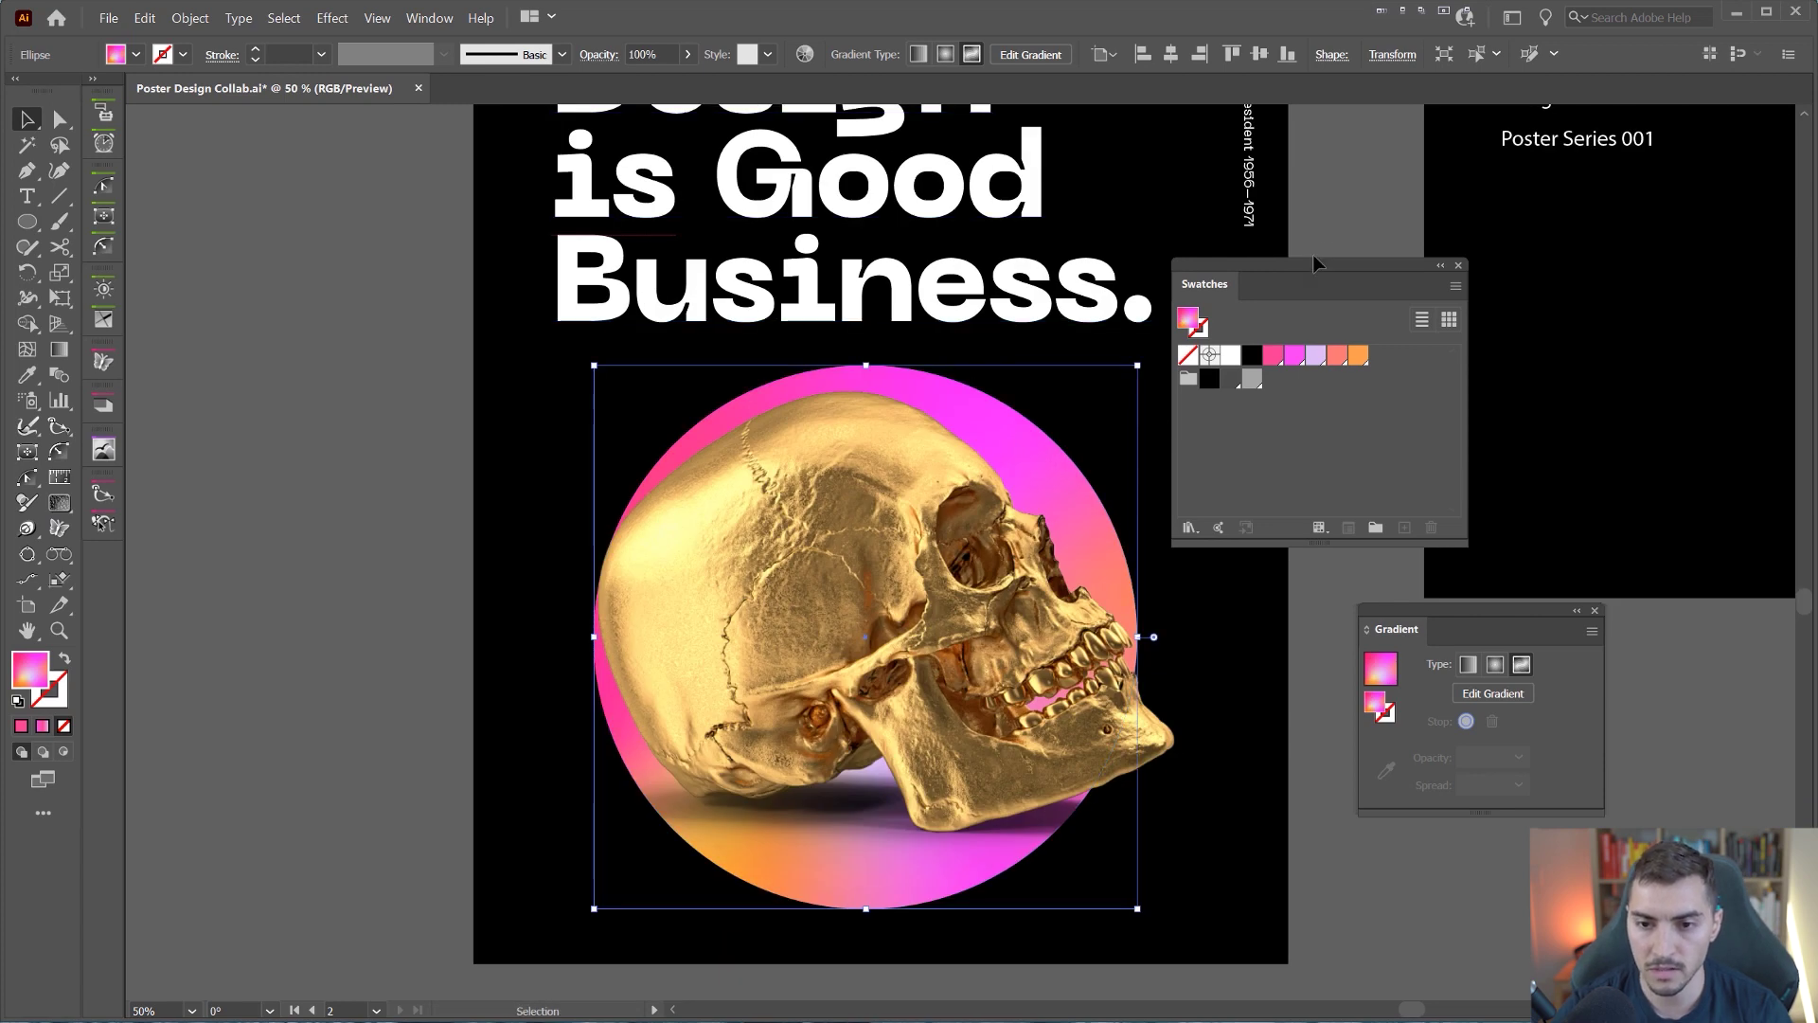
pyautogui.moveTo(1313, 264); pyautogui.dragTo(1618, 268)
pyautogui.press('p')
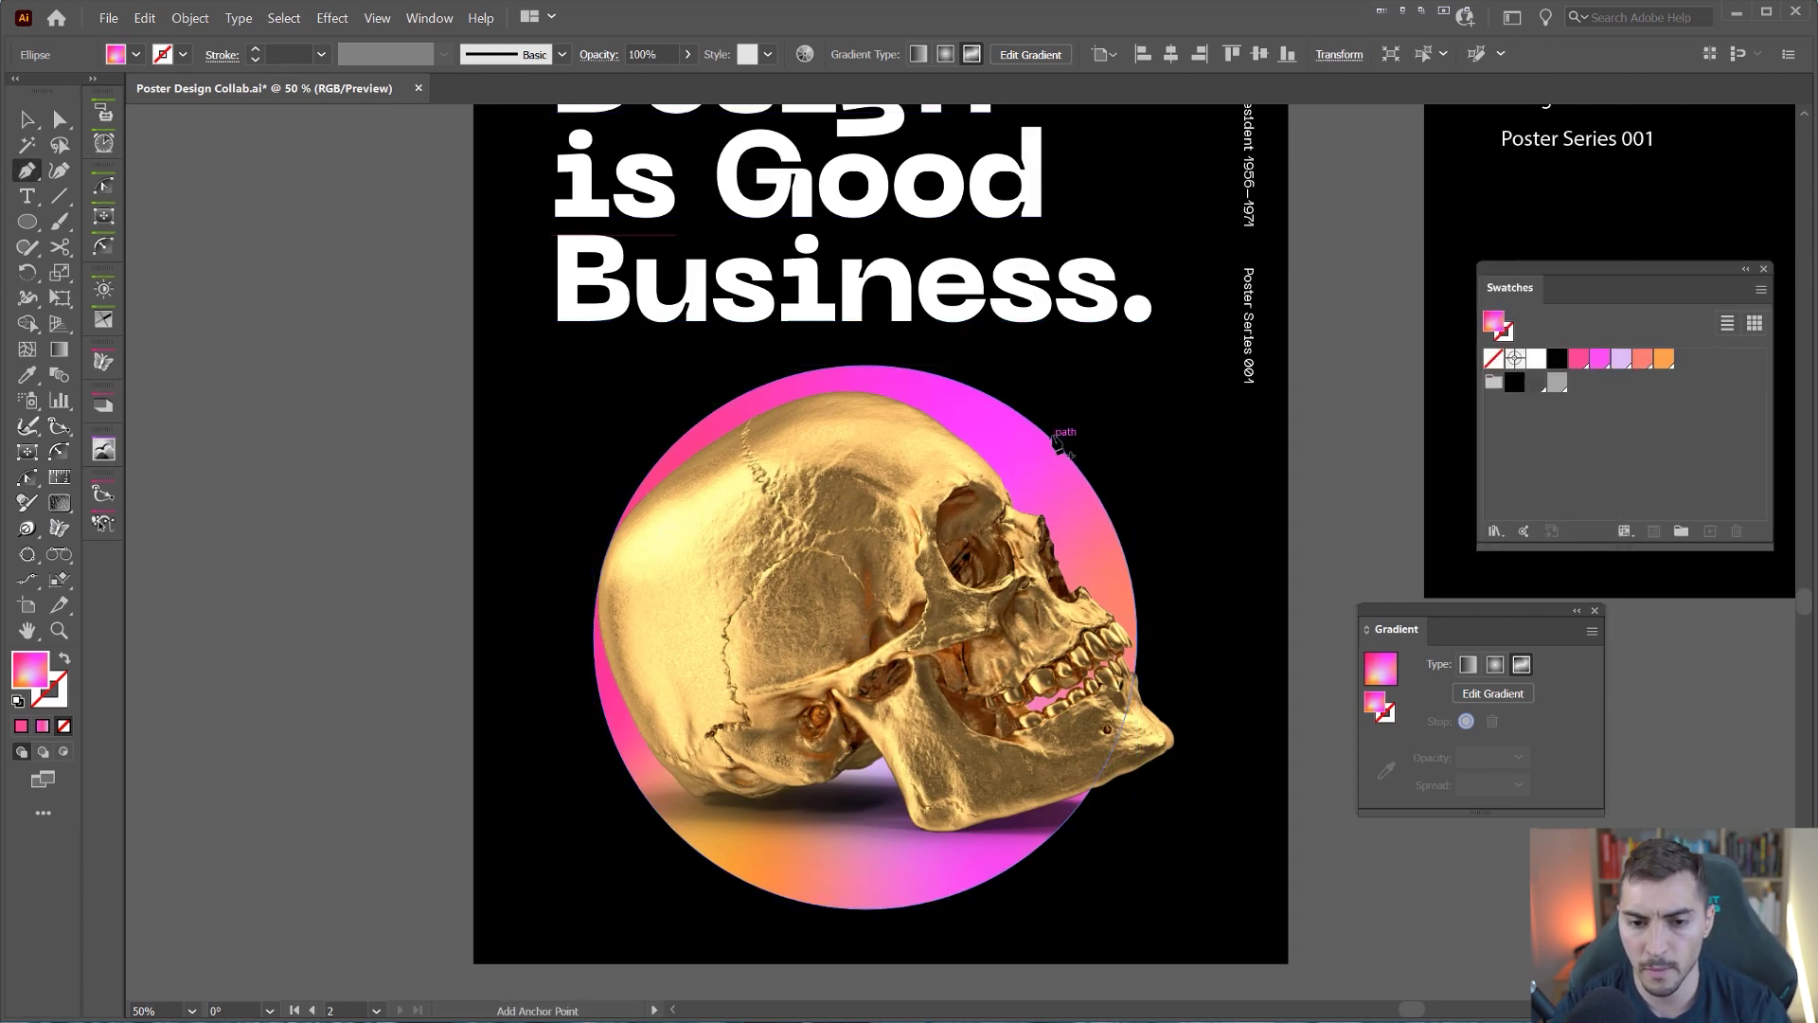
pyautogui.scroll(1, 1068, 436)
pyautogui.click(1048, 439)
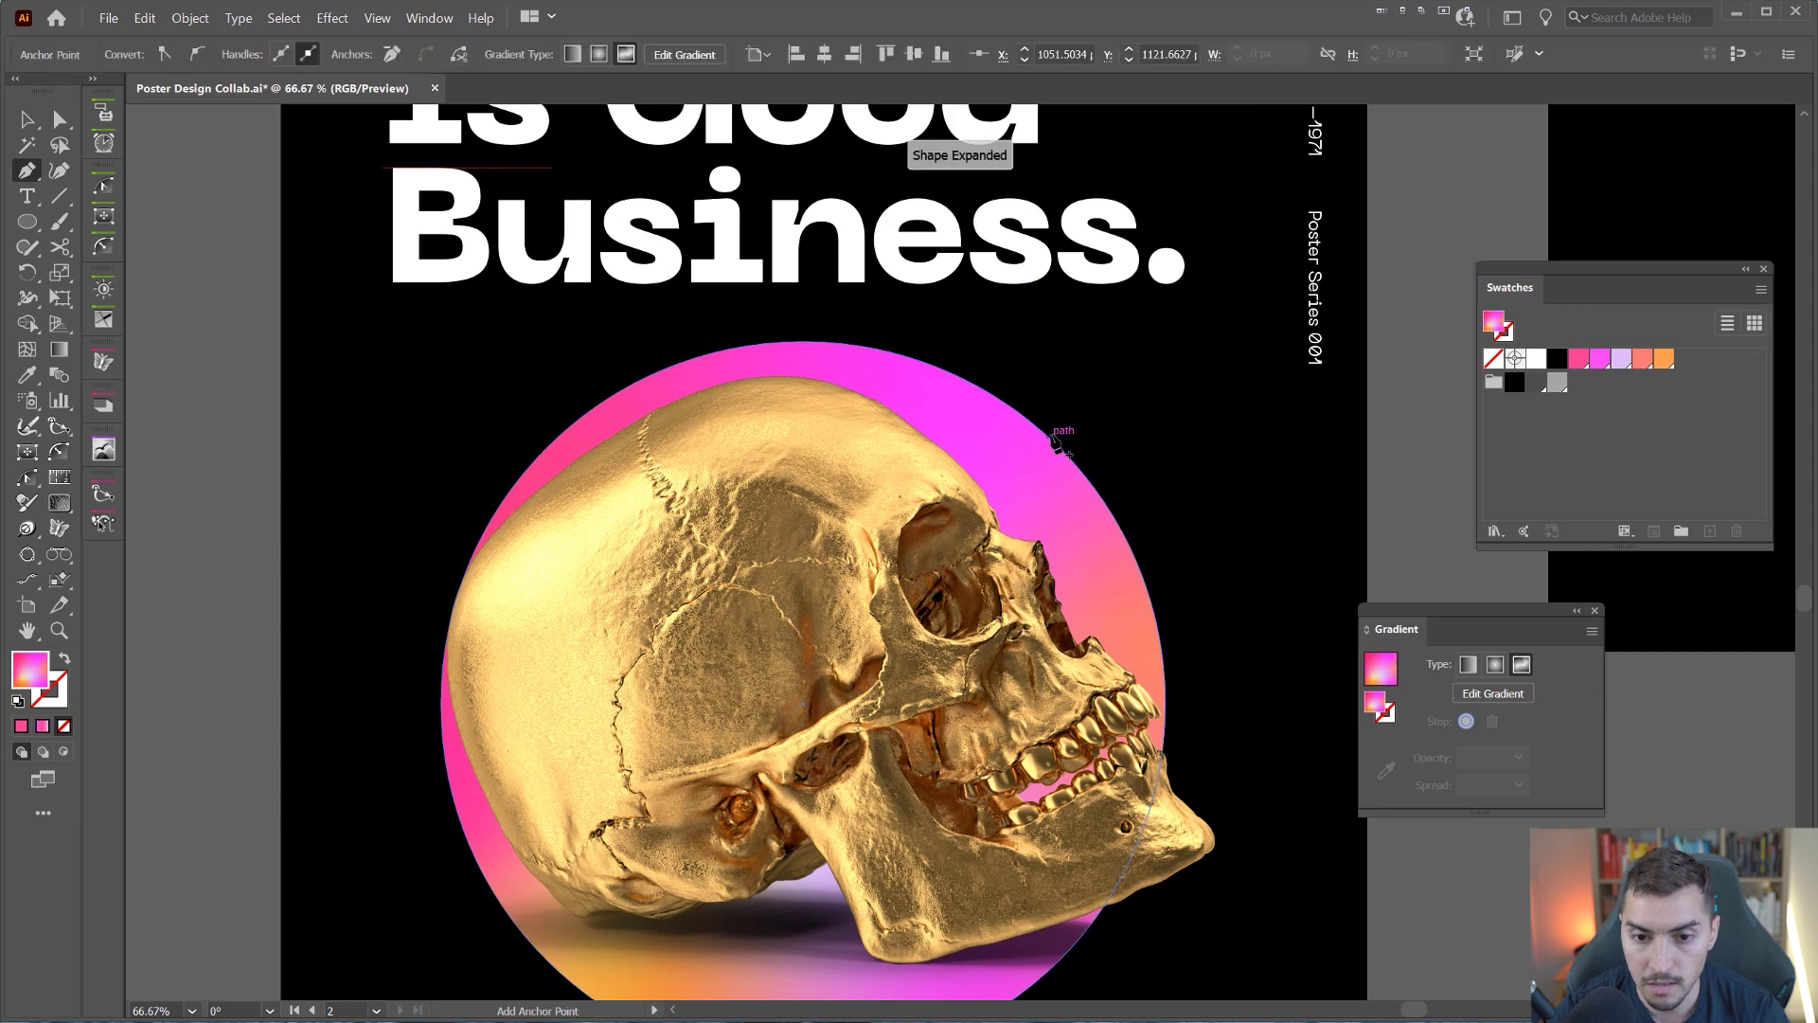
pyautogui.scroll(2, 1047, 441)
pyautogui.press('v')
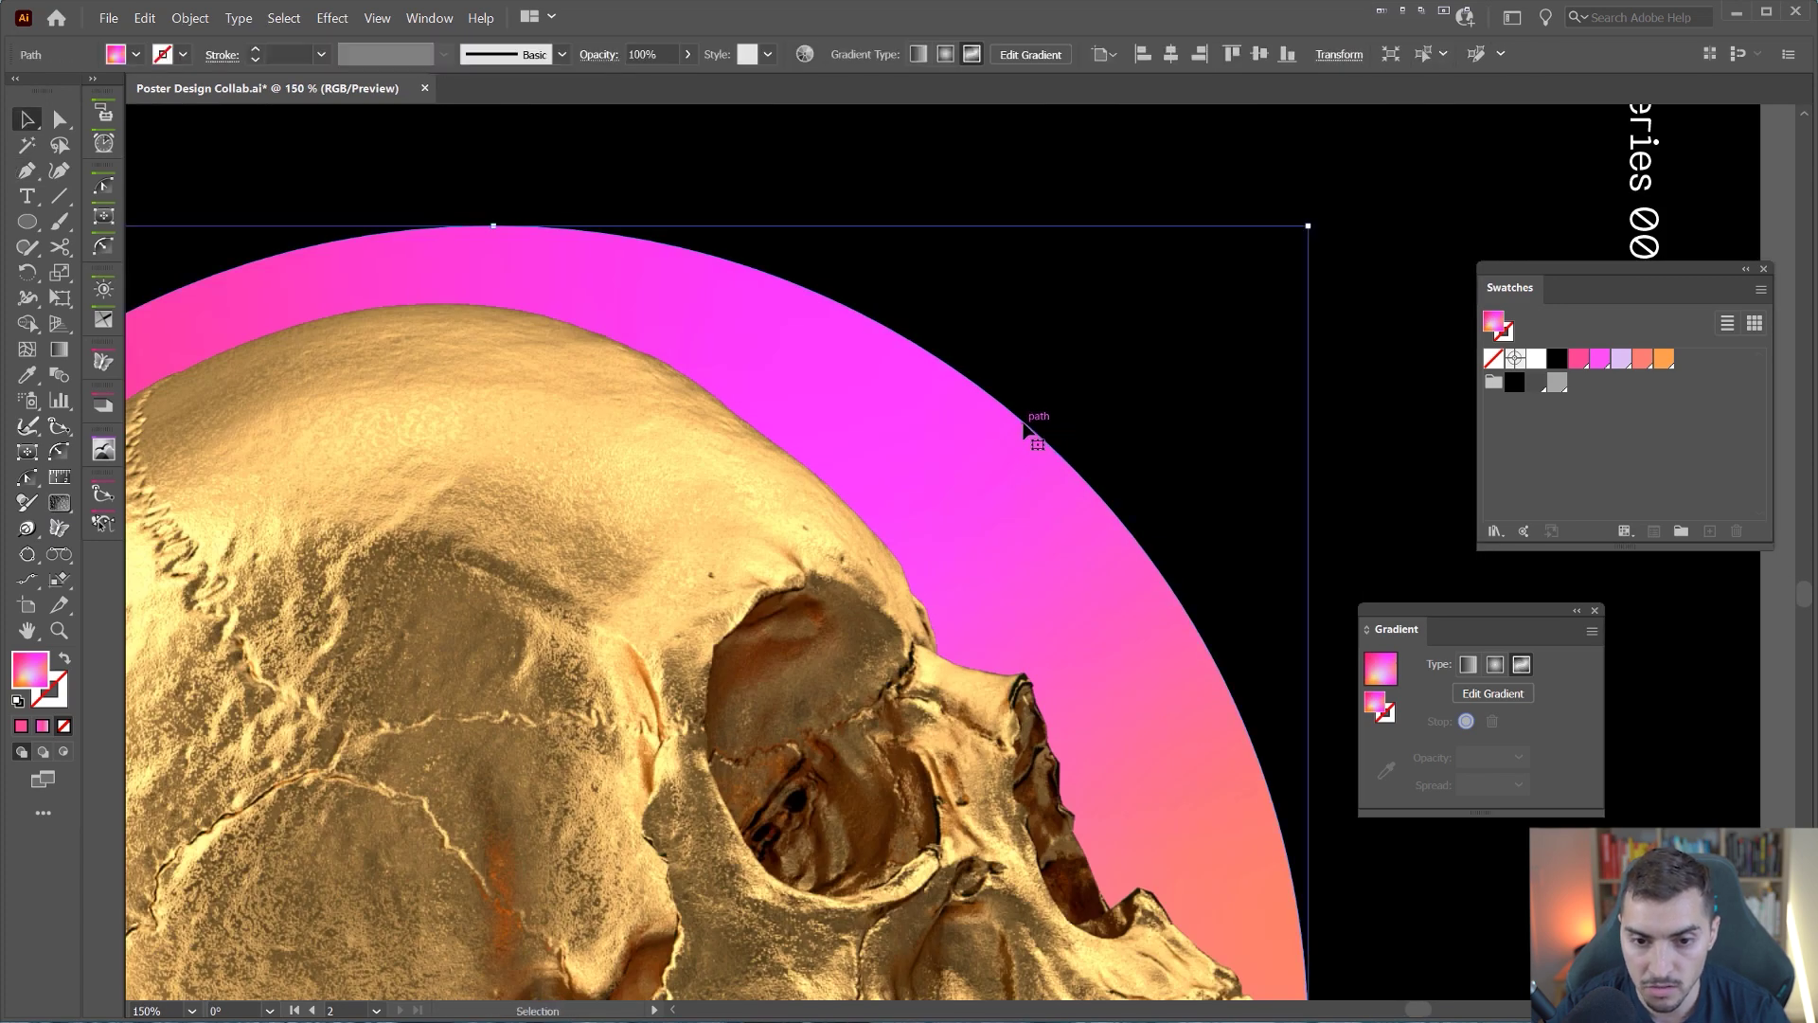
pyautogui.press('a')
pyautogui.click(1030, 423)
pyautogui.click(1028, 429)
pyautogui.moveTo(1030, 432); pyautogui.dragTo(1127, 384)
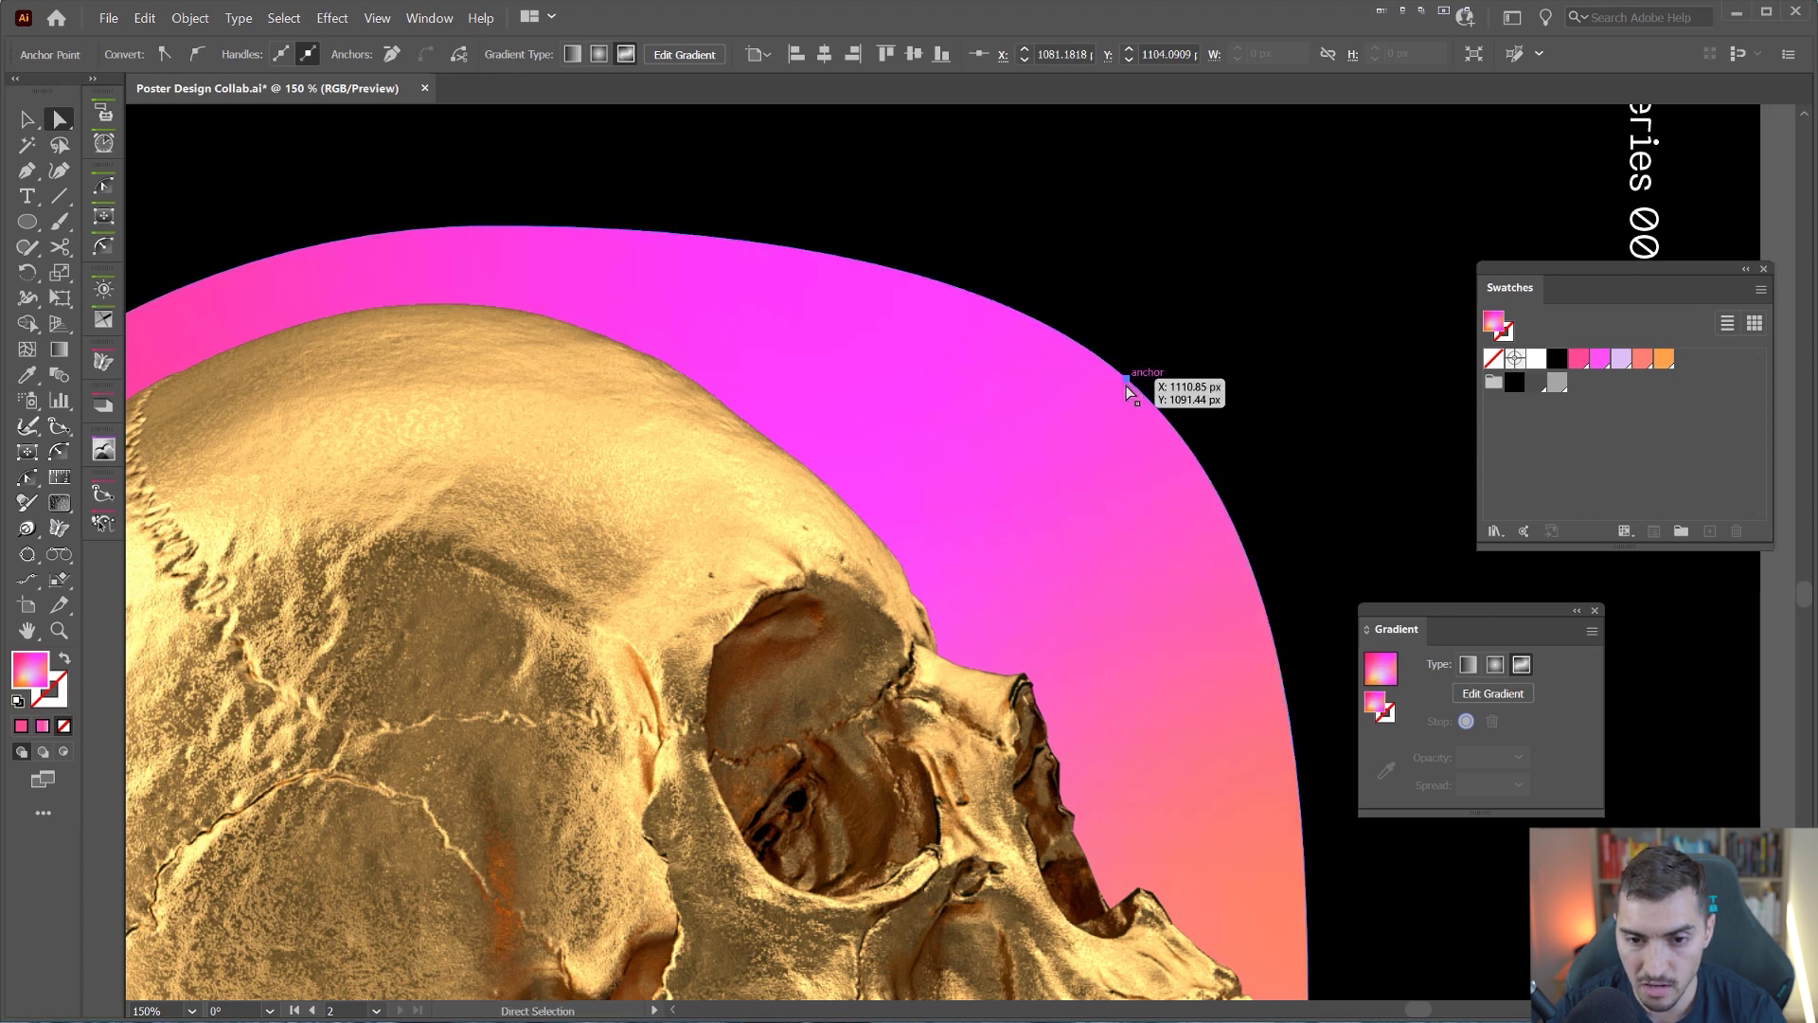
# Step: Reshape the curve at the upper-right anchor into a tighter corner and add an anchor forming a wavy bulge at the upper left
pyautogui.scroll(-1, 1127, 388)
pyautogui.press('p')
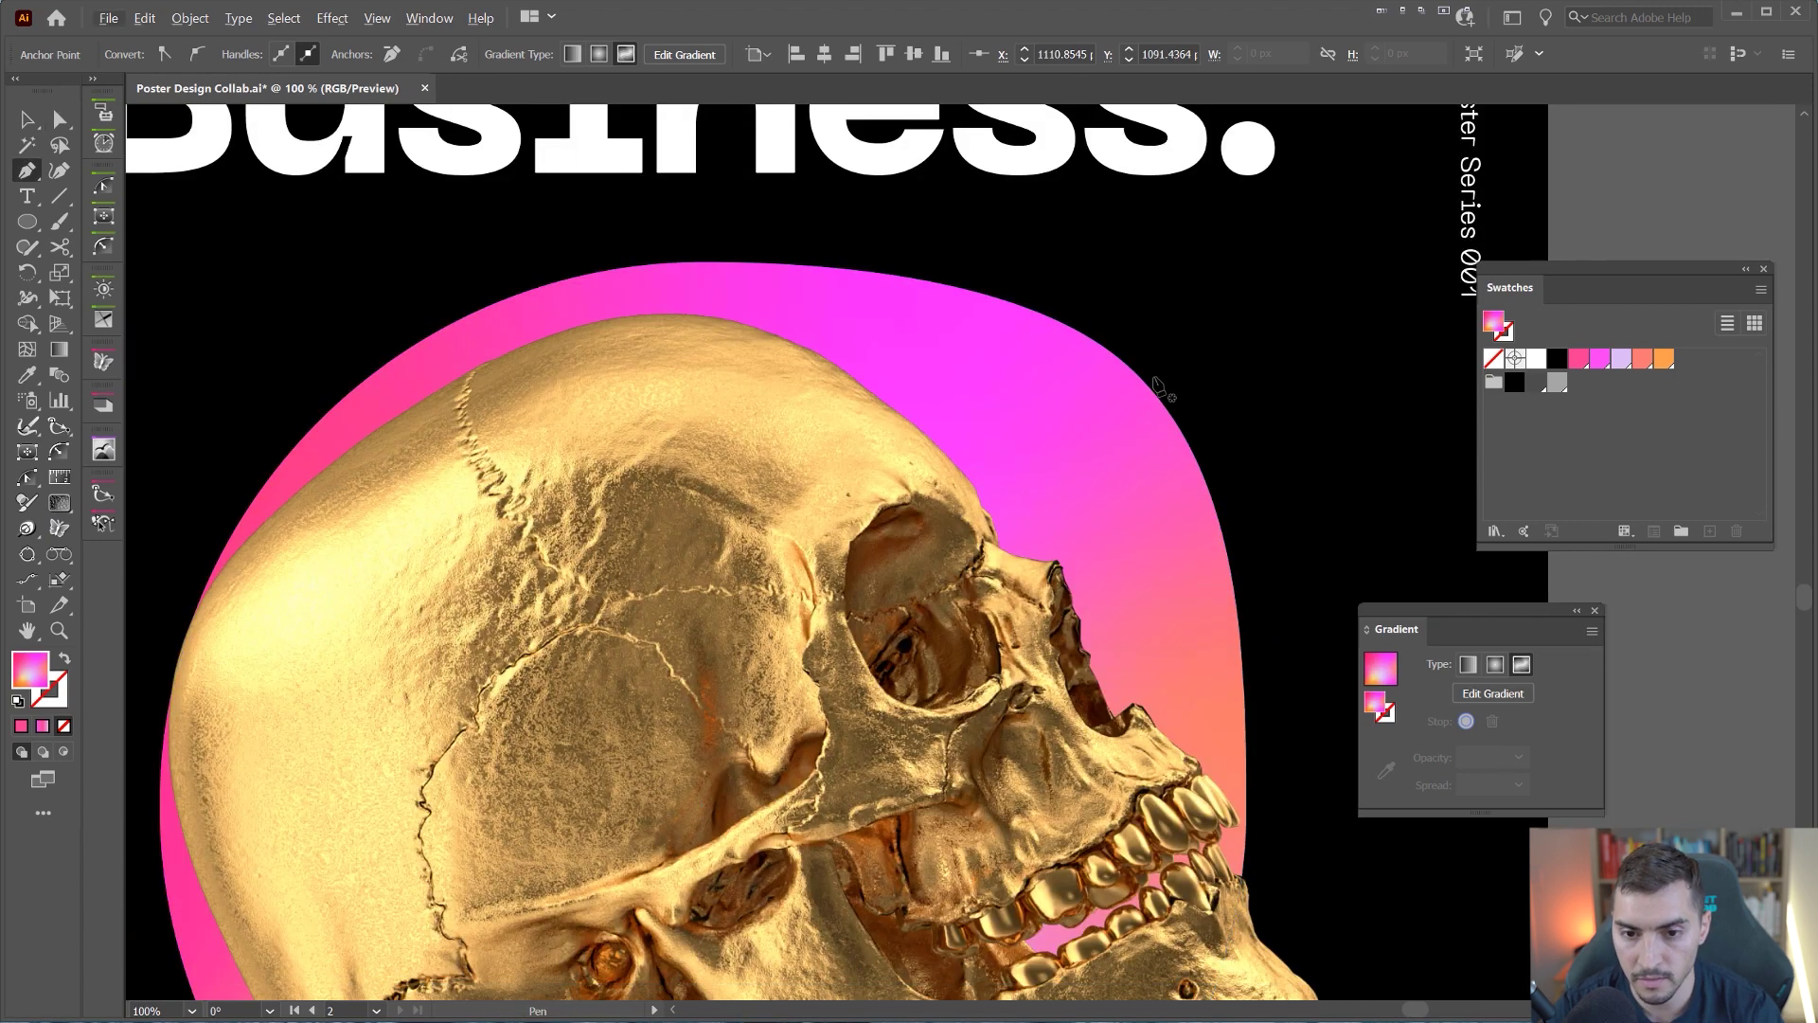
pyautogui.moveTo(1135, 375); pyautogui.dragTo(1129, 397)
pyautogui.scroll(-1, 1113, 407)
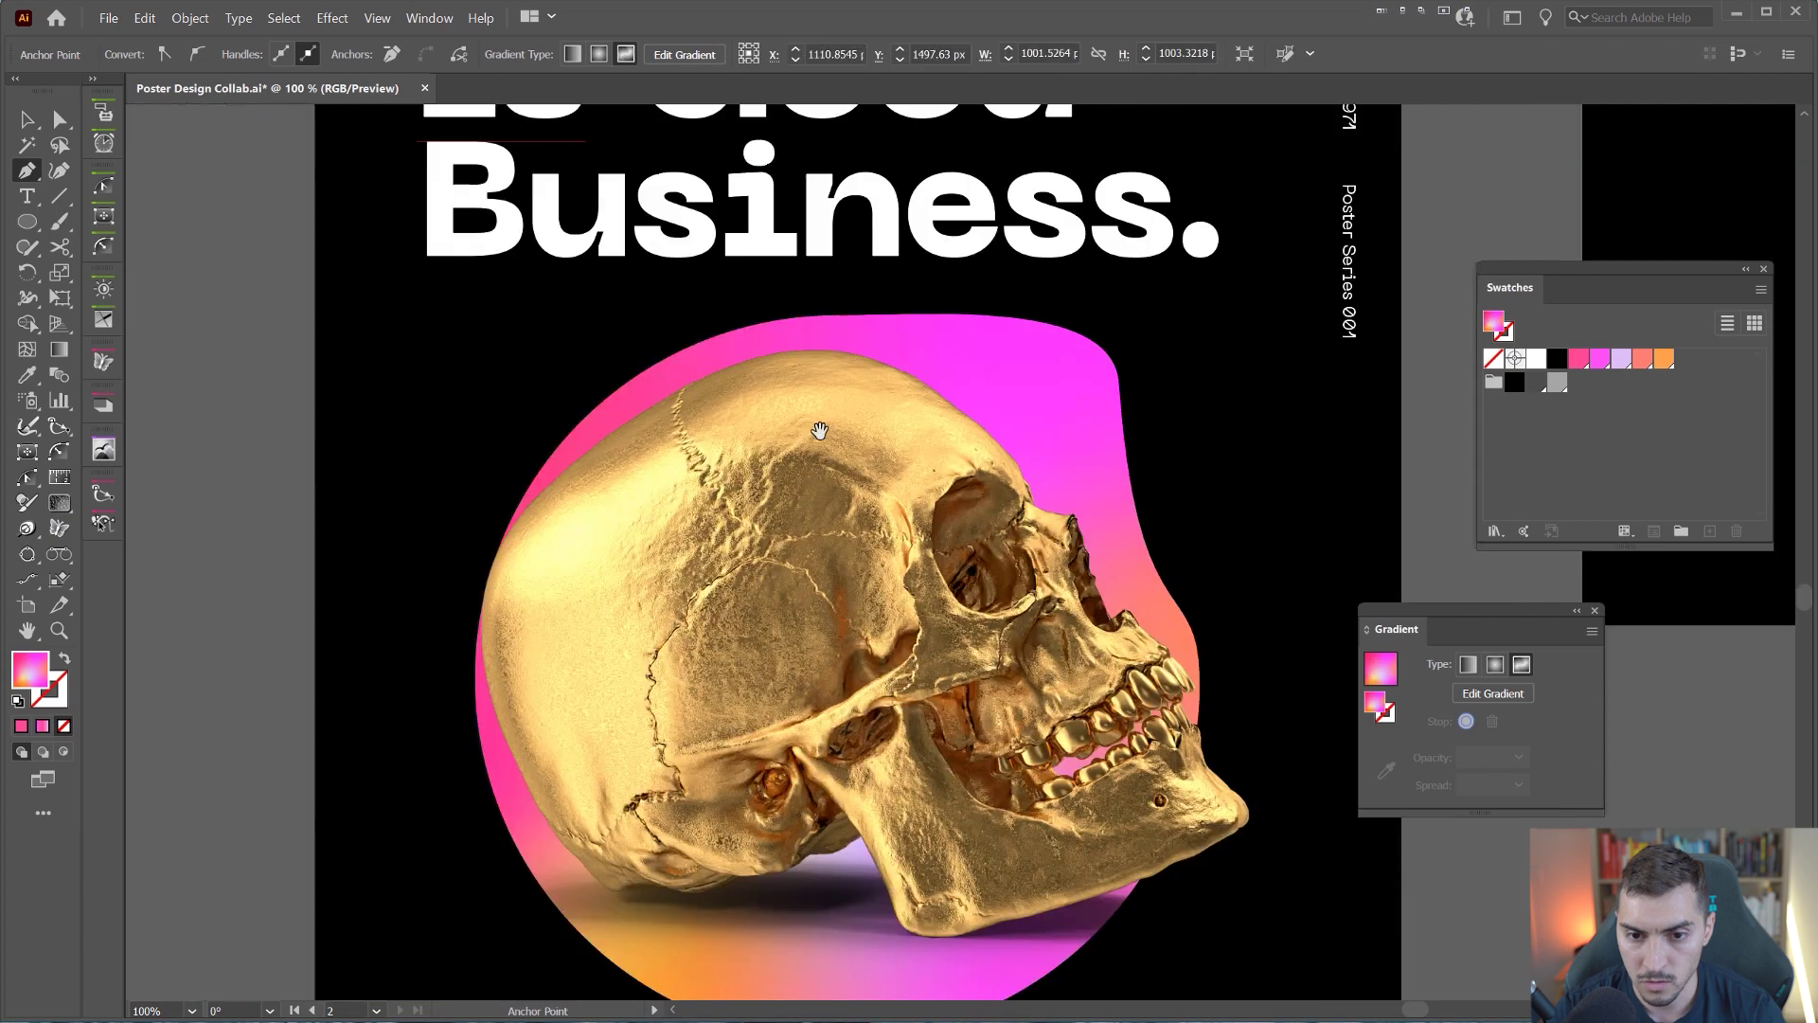
pyautogui.moveTo(820, 430); pyautogui.dragTo(1007, 414)
pyautogui.click(764, 409)
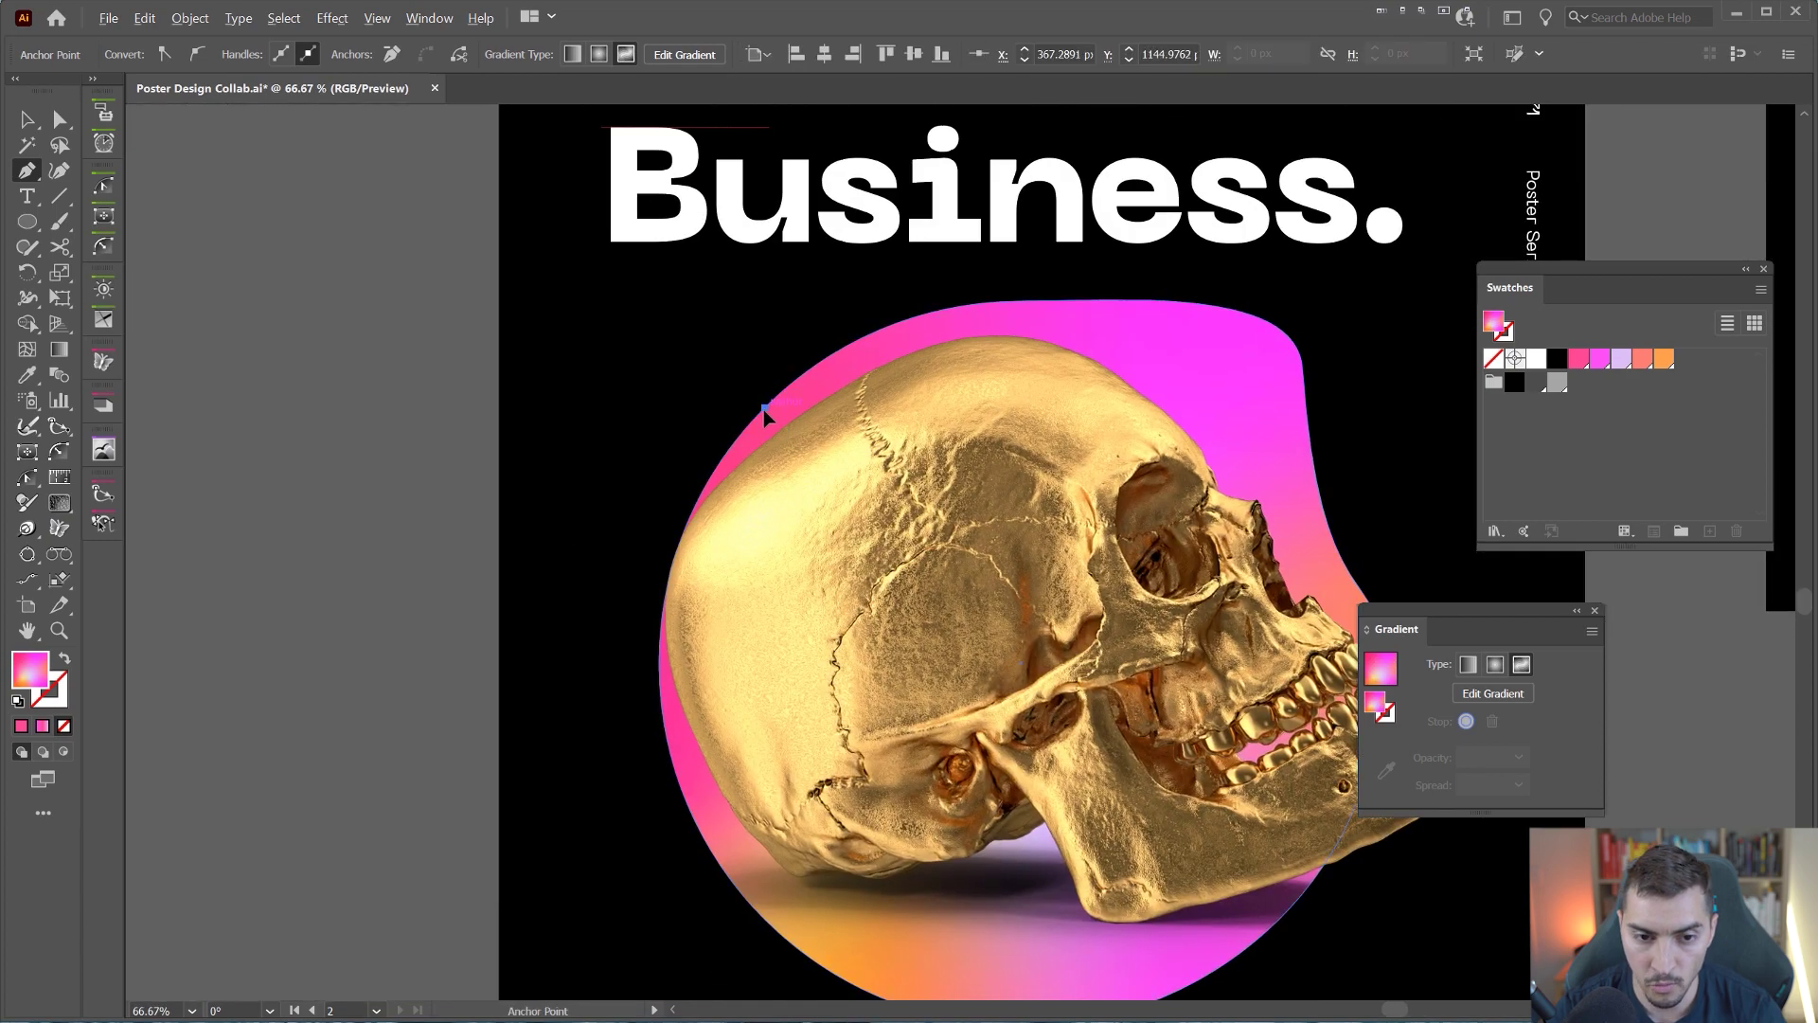
pyautogui.scroll(-3, 739, 473)
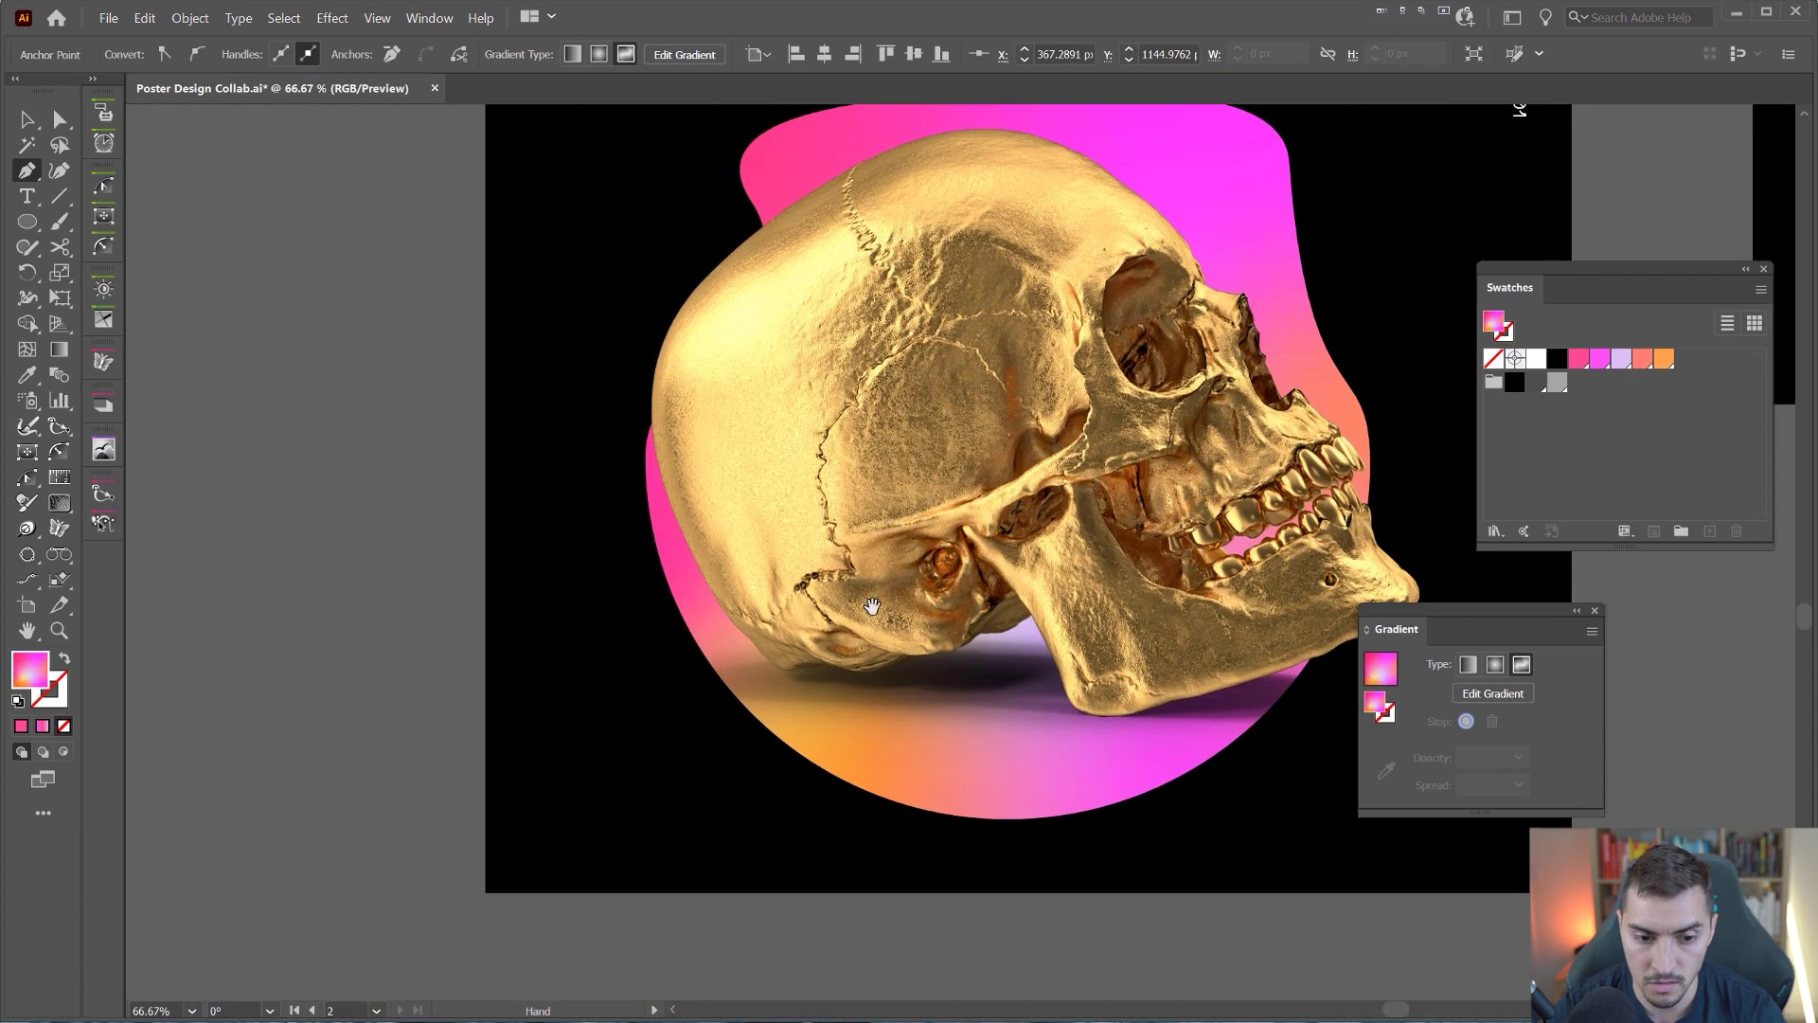
pyautogui.click(781, 738)
pyautogui.moveTo(782, 739); pyautogui.dragTo(704, 761)
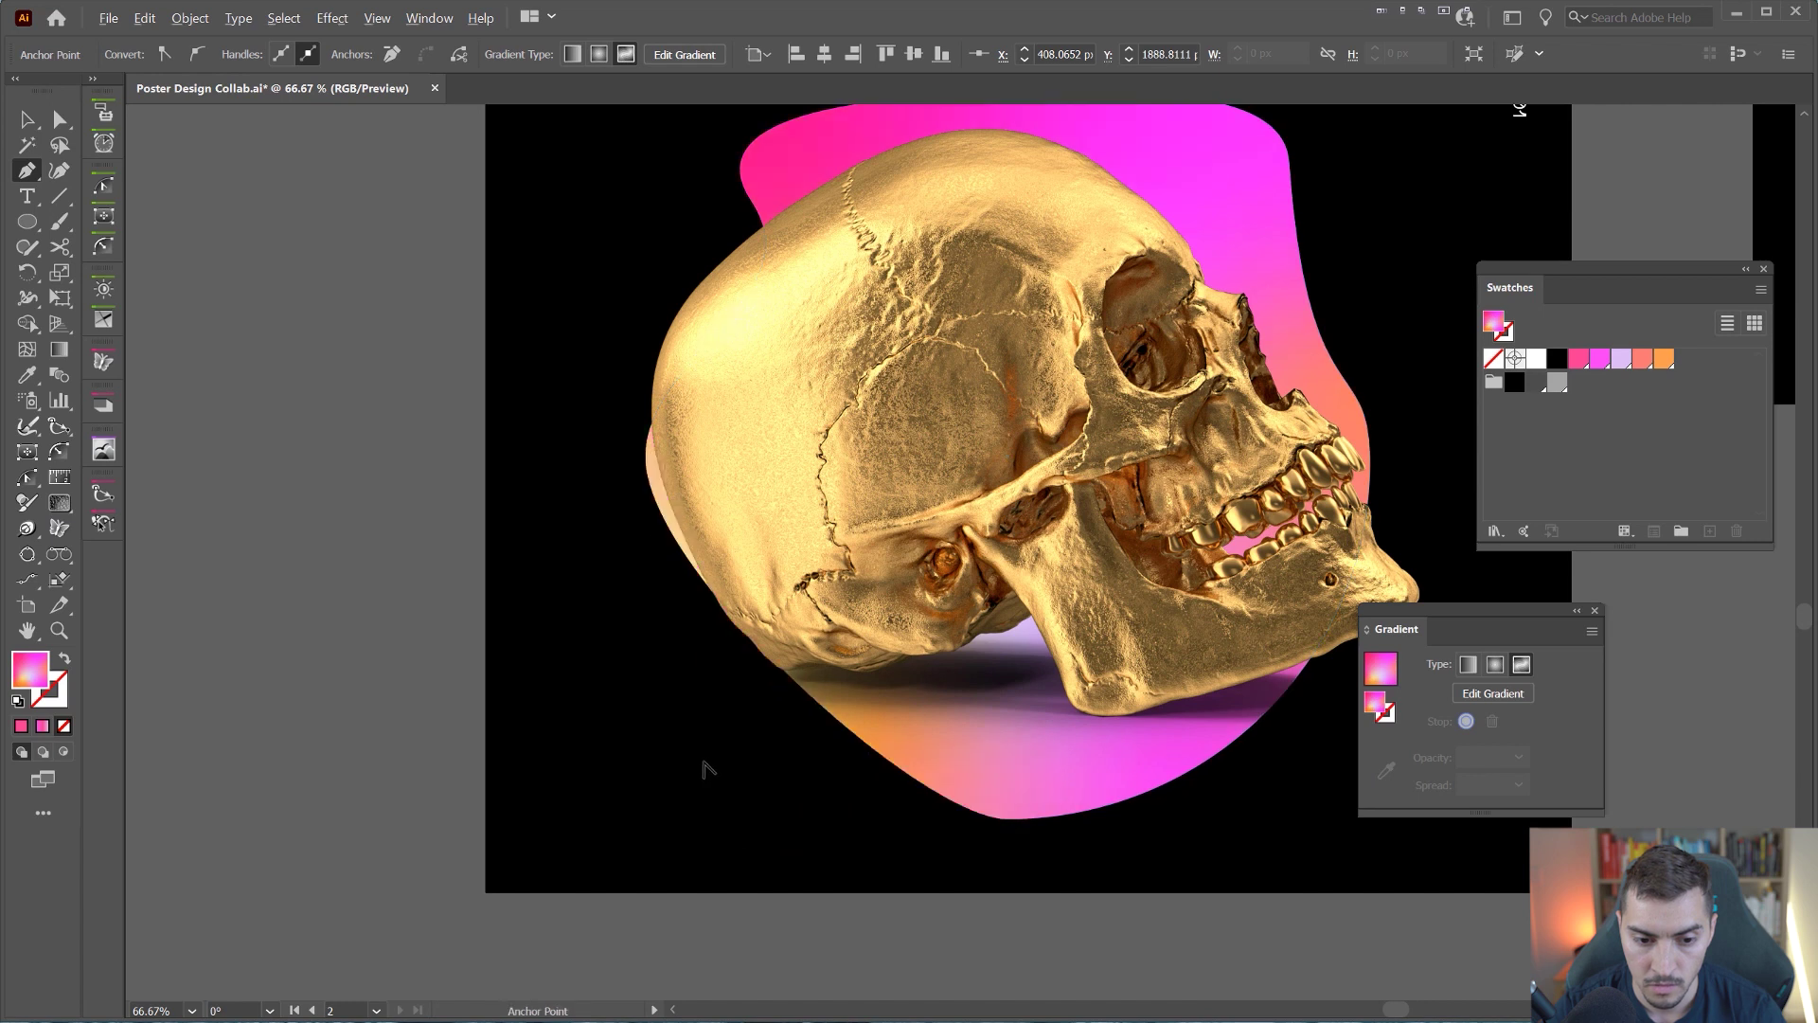
pyautogui.hotkey('ctrl', 'z')
pyautogui.hotkey('ctrl', 'z')
# Step: Add an anchor on the shape's lower-left edge and reshape the outline into a wave, with an outward bulge at about X 283 px, Y 1733 px
pyautogui.click(794, 749)
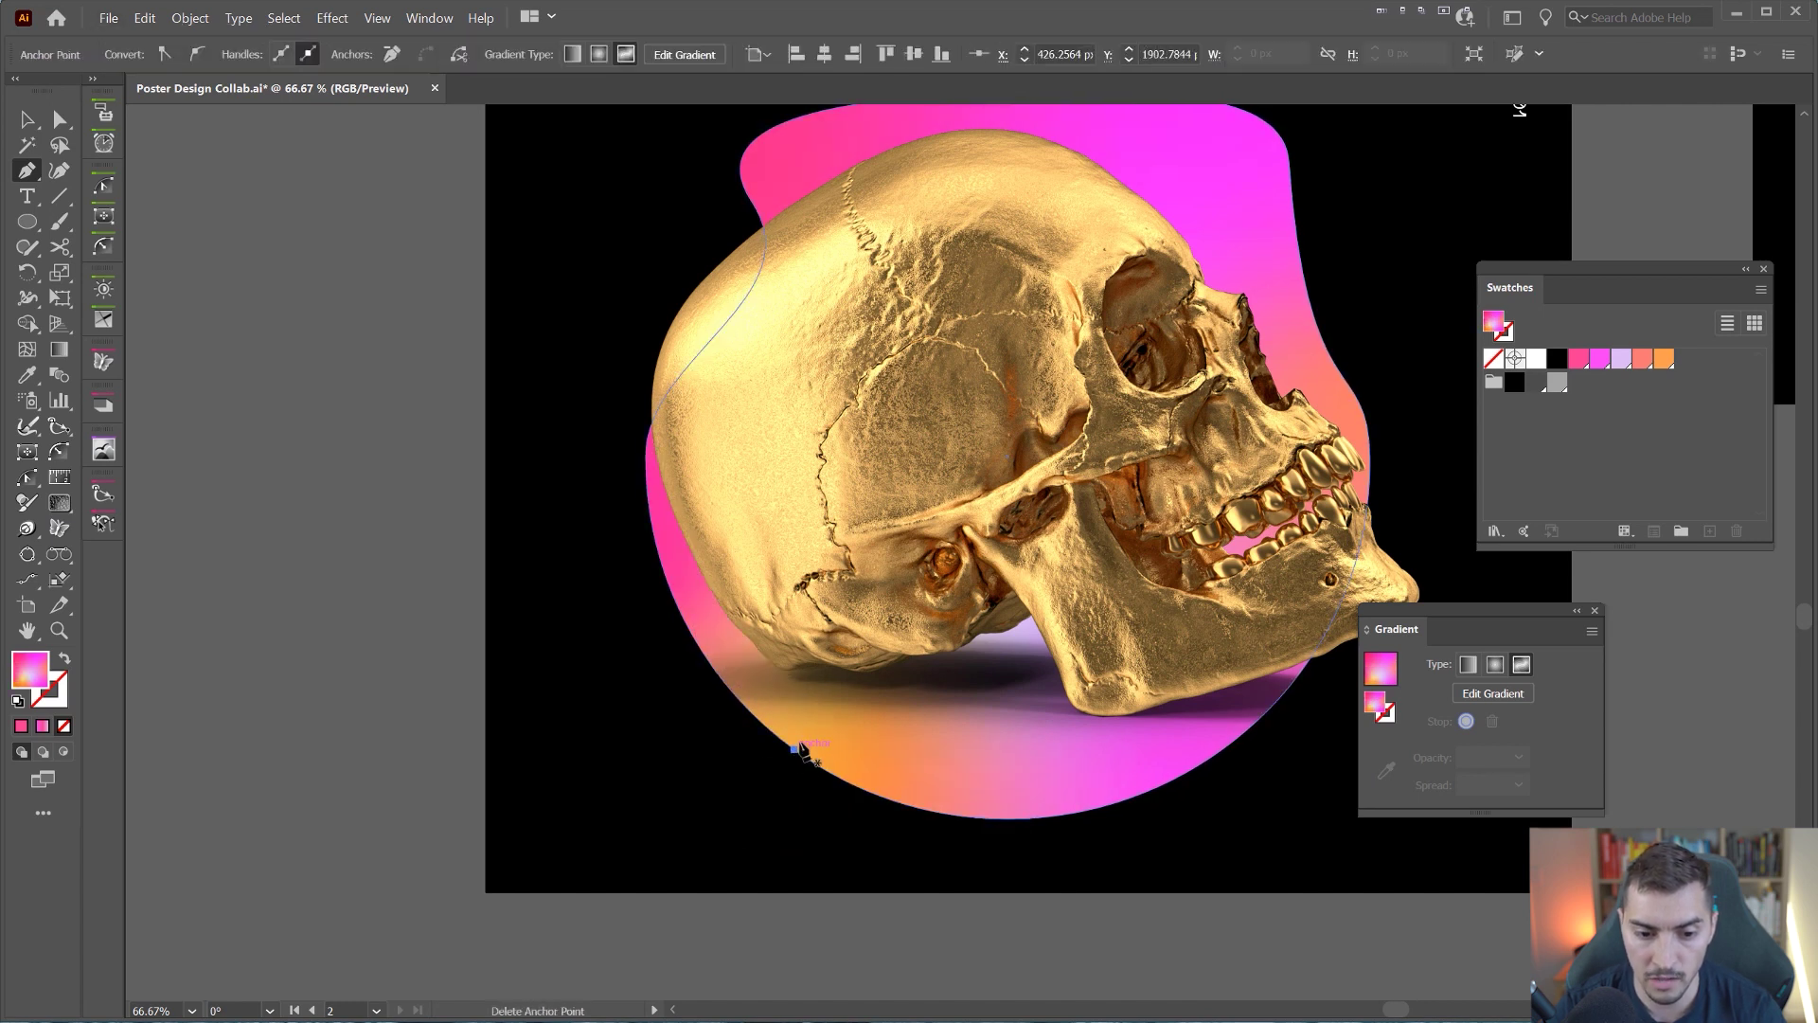
pyautogui.keyDown('alt'); pyautogui.click(795, 749); pyautogui.keyUp('alt')
pyautogui.hotkey('ctrl', 'z')
pyautogui.moveTo(826, 743); pyautogui.dragTo(723, 669)
pyautogui.scroll(2, 790, 755)
pyautogui.press('a')
pyautogui.click(773, 747)
pyautogui.scroll(-2, 795, 765)
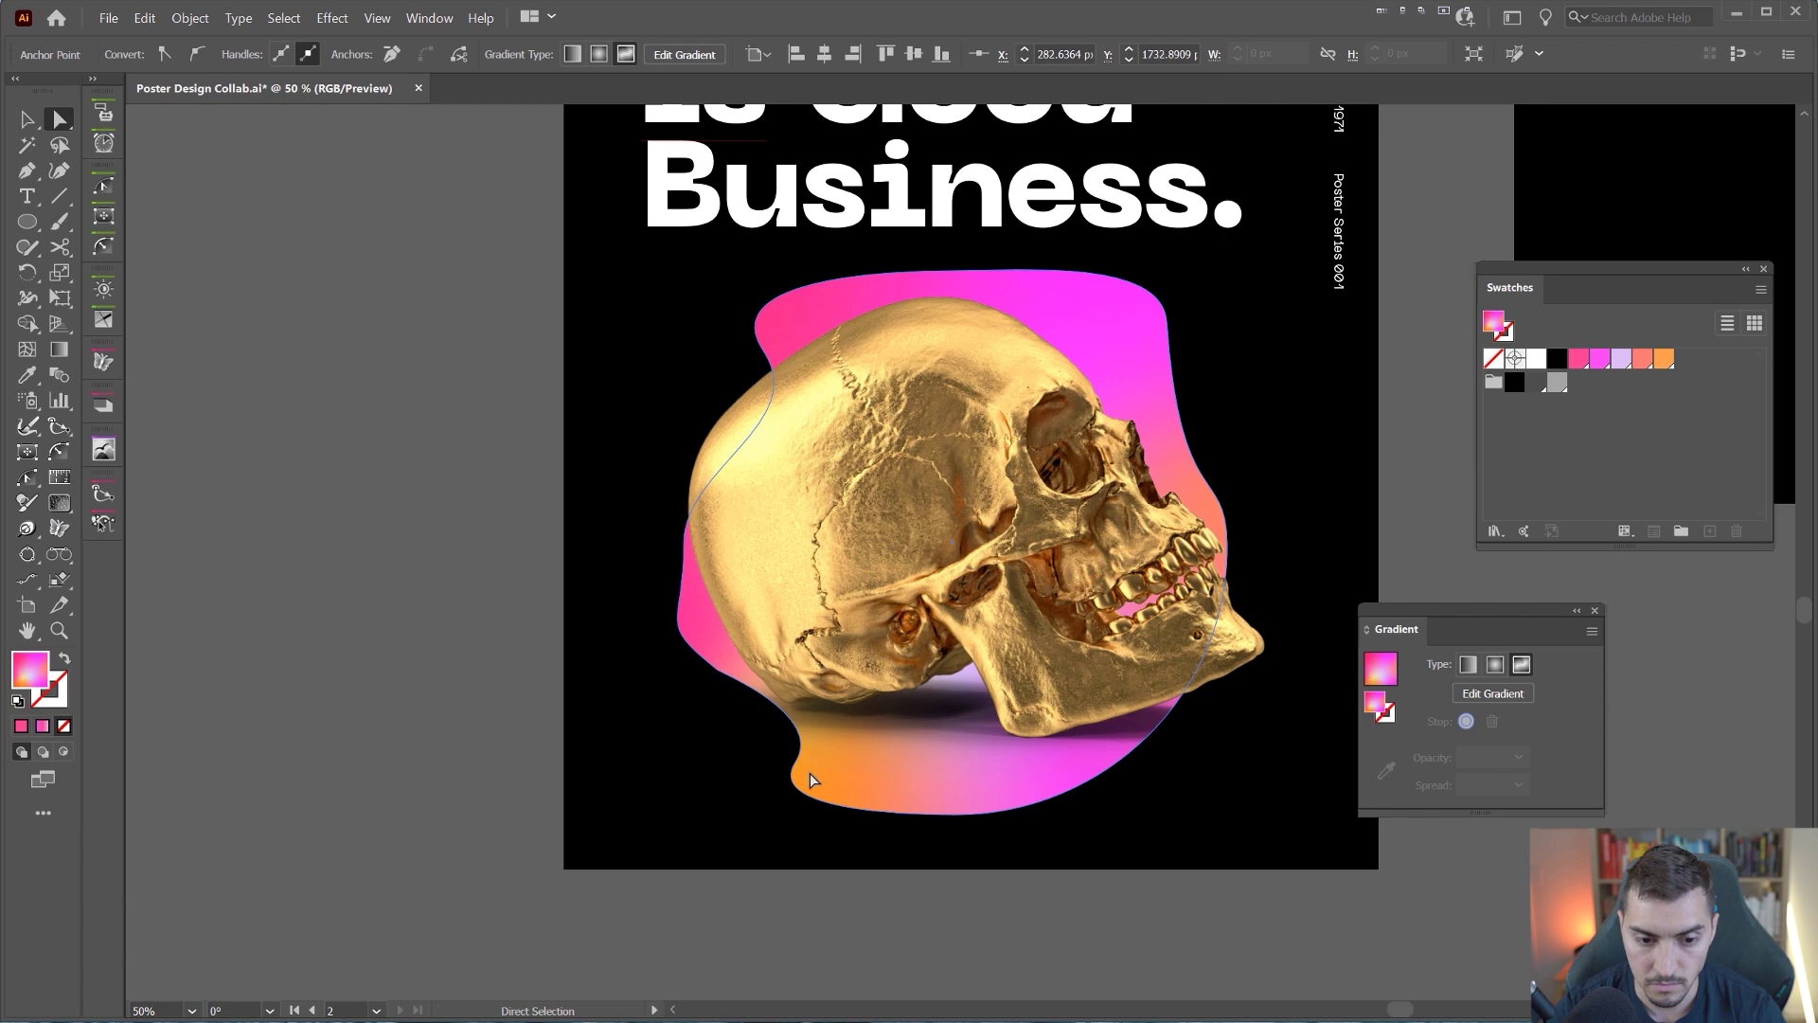
# Step: Add an anchor on the lower-right edge, pull it outward to about X 1050 px, Y 1966 px, and curve the bottom edge inward below the jaw
pyautogui.scroll(1, 966, 802)
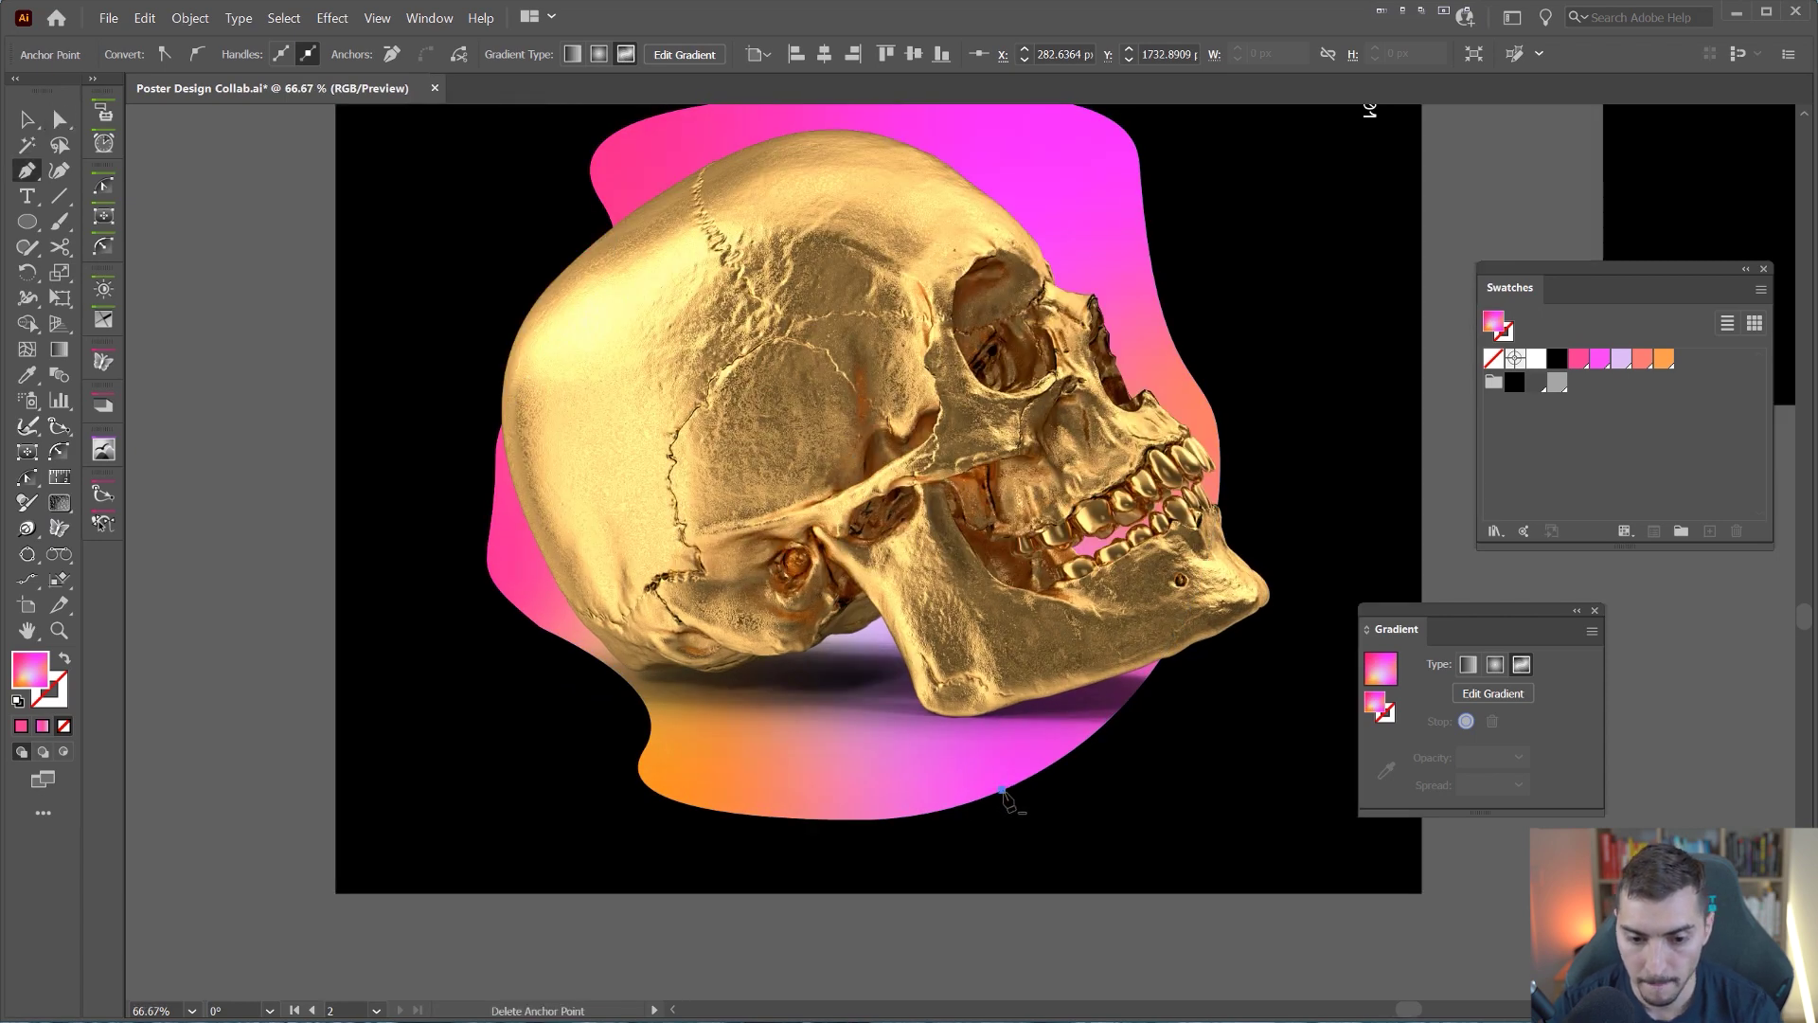
pyautogui.click(998, 796)
pyautogui.moveTo(998, 795); pyautogui.dragTo(1095, 795)
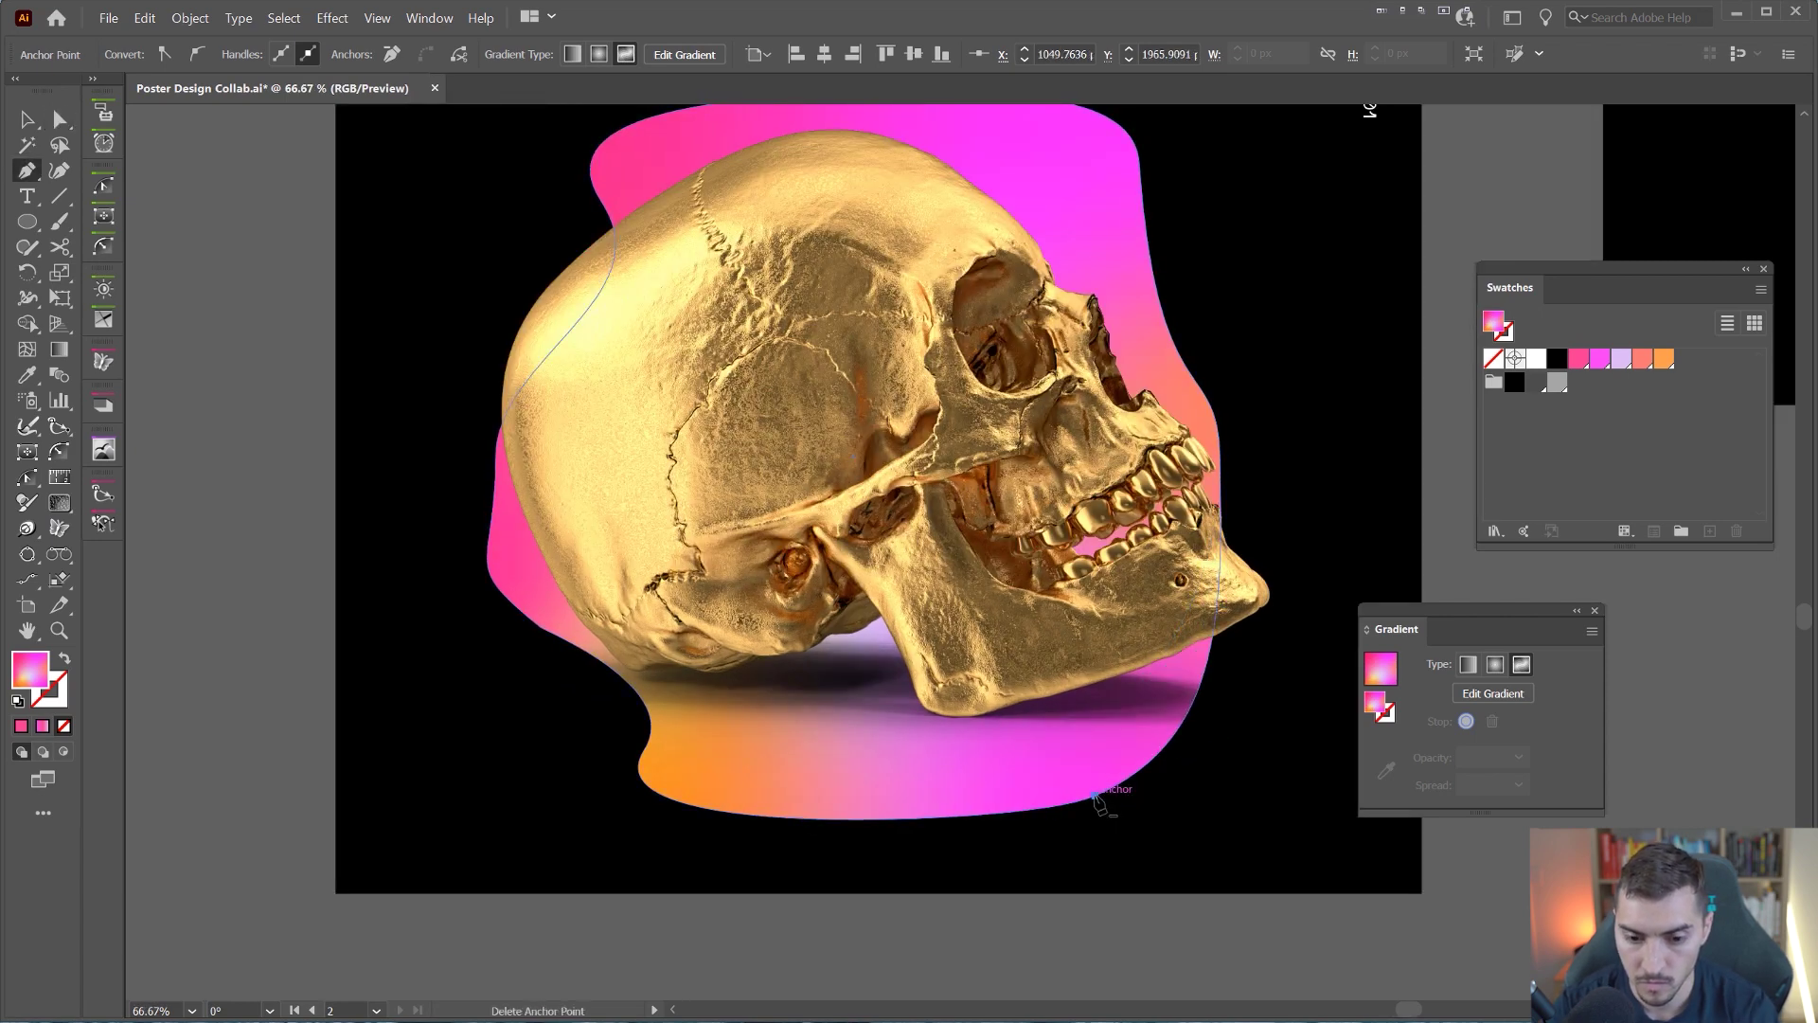
pyautogui.moveTo(963, 739)
pyautogui.mouseDown()
pyautogui.moveTo(936, 730)
pyautogui.moveTo(955, 722)
pyautogui.mouseUp()
pyautogui.scroll(-2, 954, 722)
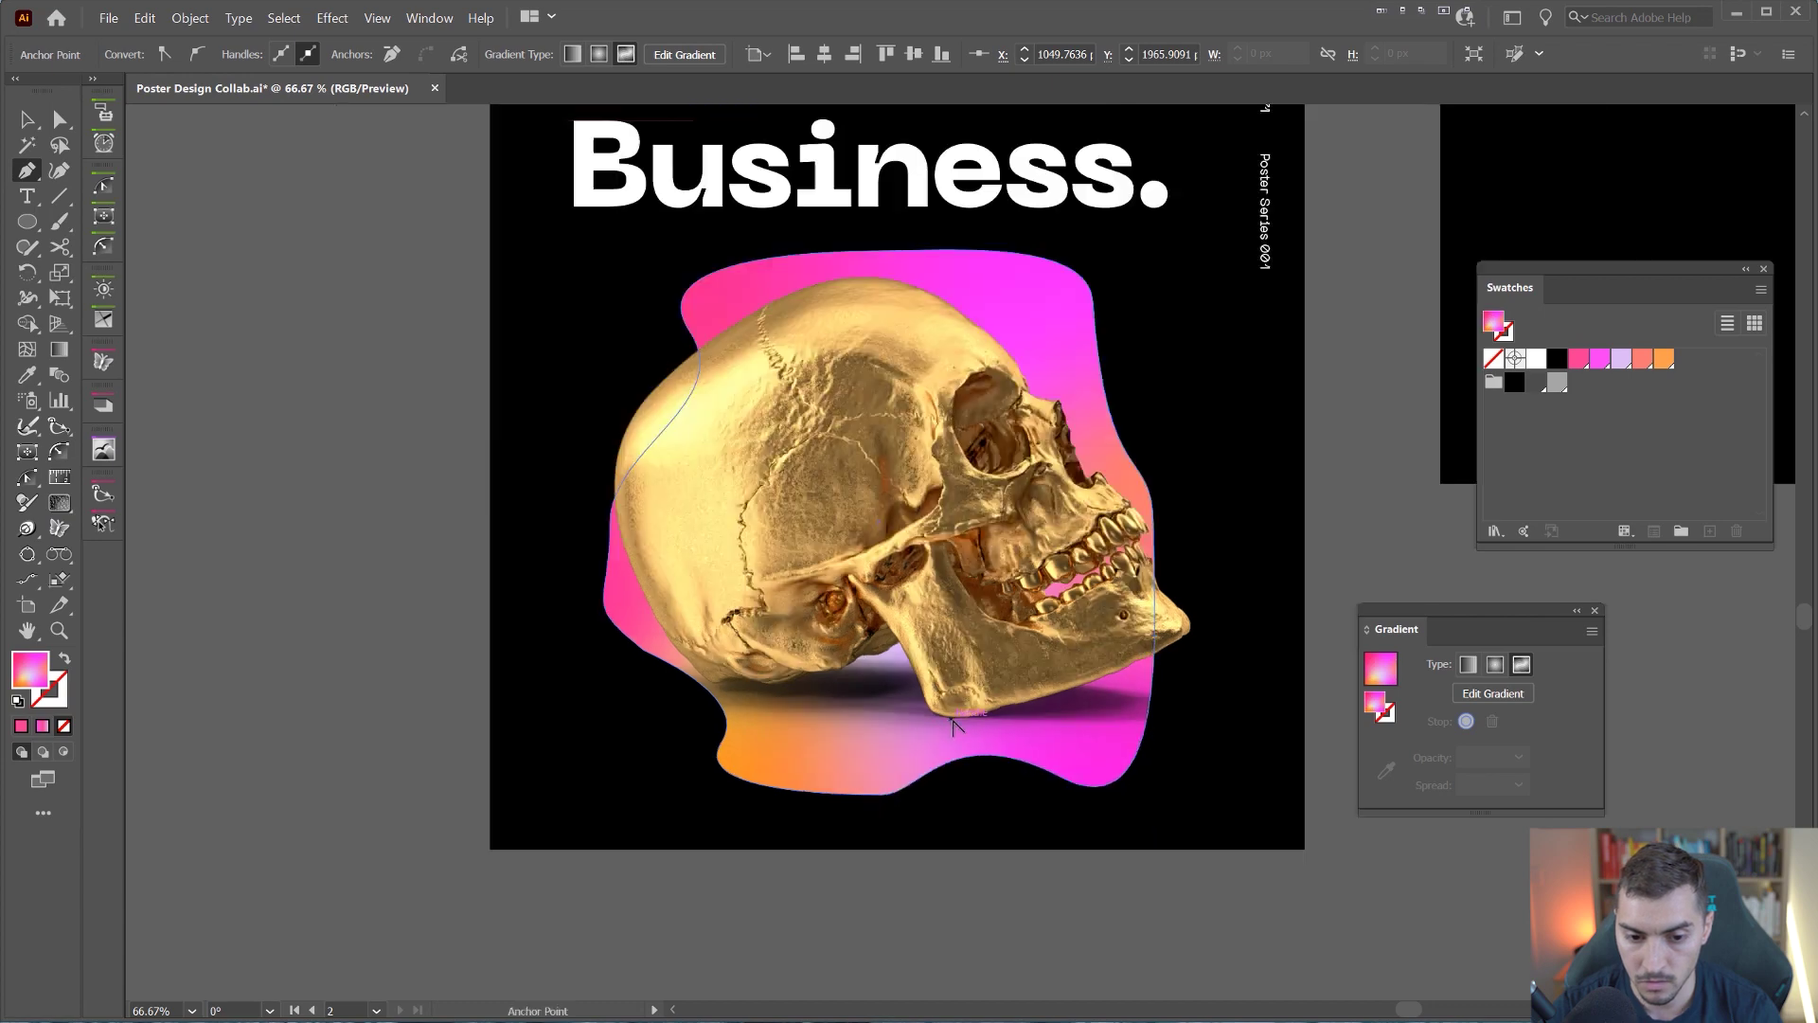
# Step: Pull the gradient shape's right-hand anchor outward beside the teeth to about X 1295 px, Y 1376 px
pyautogui.press('v')
pyautogui.click(1141, 582)
pyautogui.click(1097, 493)
pyautogui.scroll(1, 1089, 495)
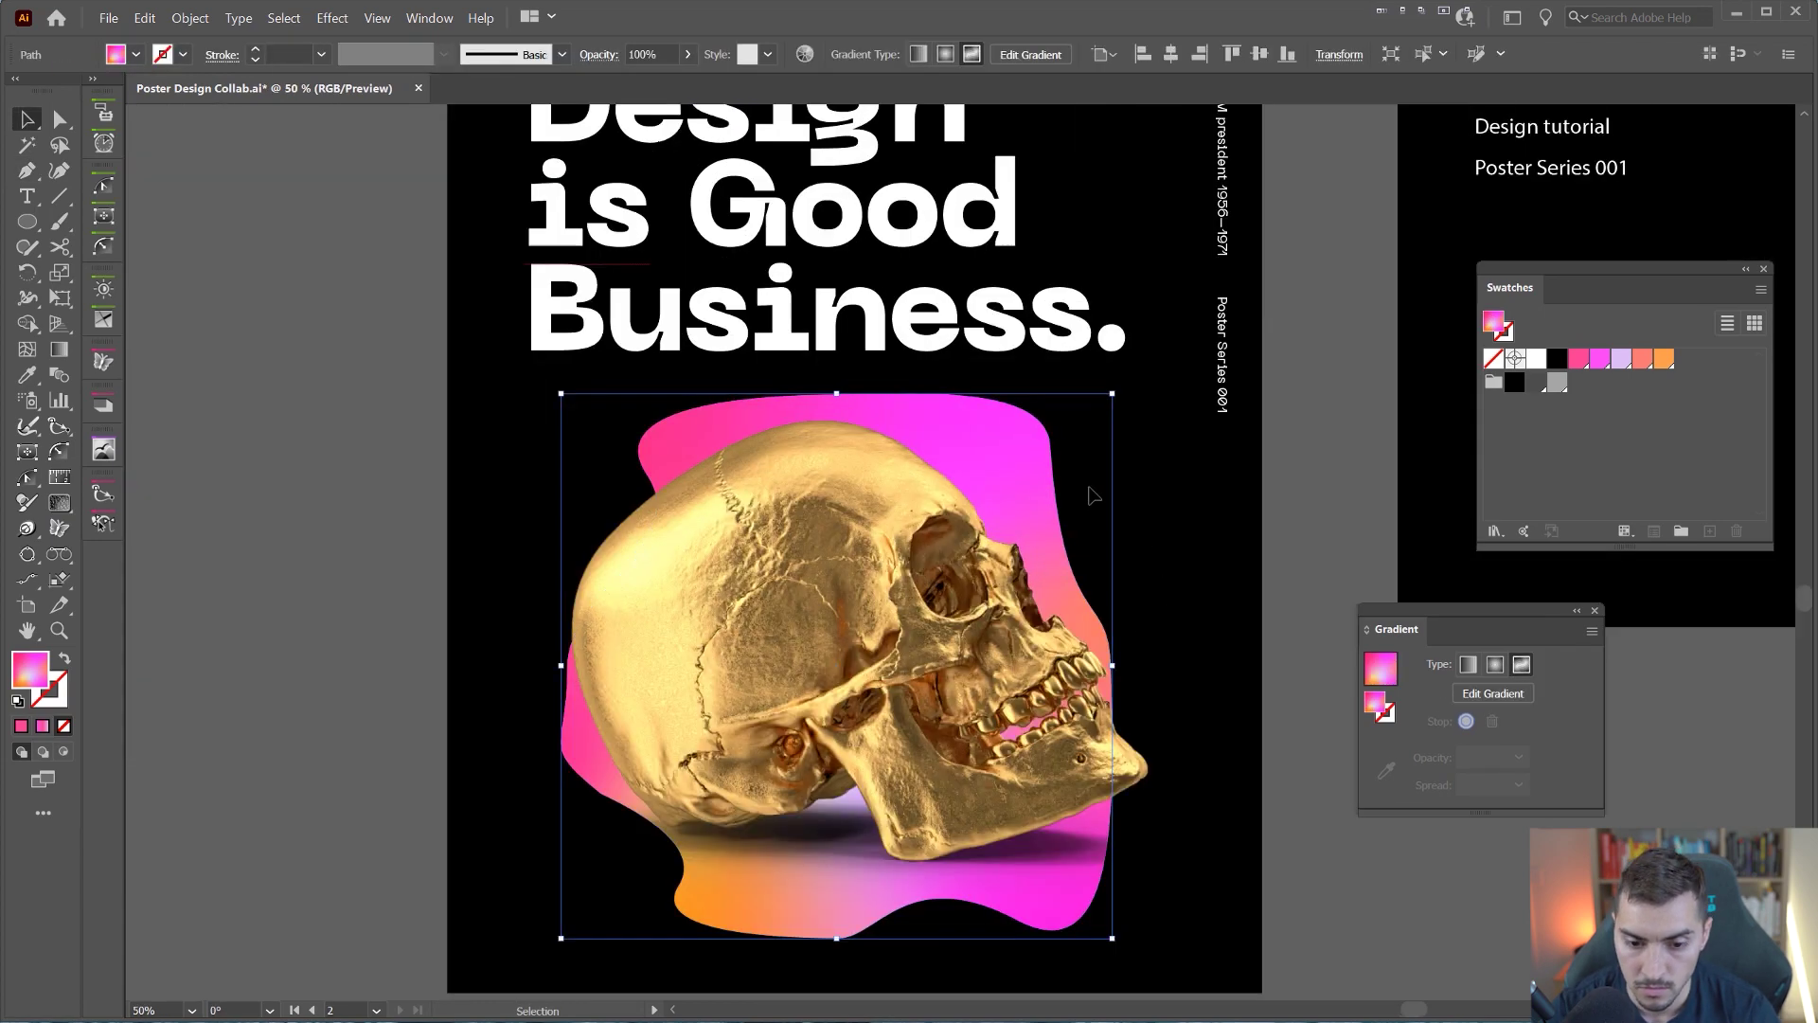
pyautogui.press('a')
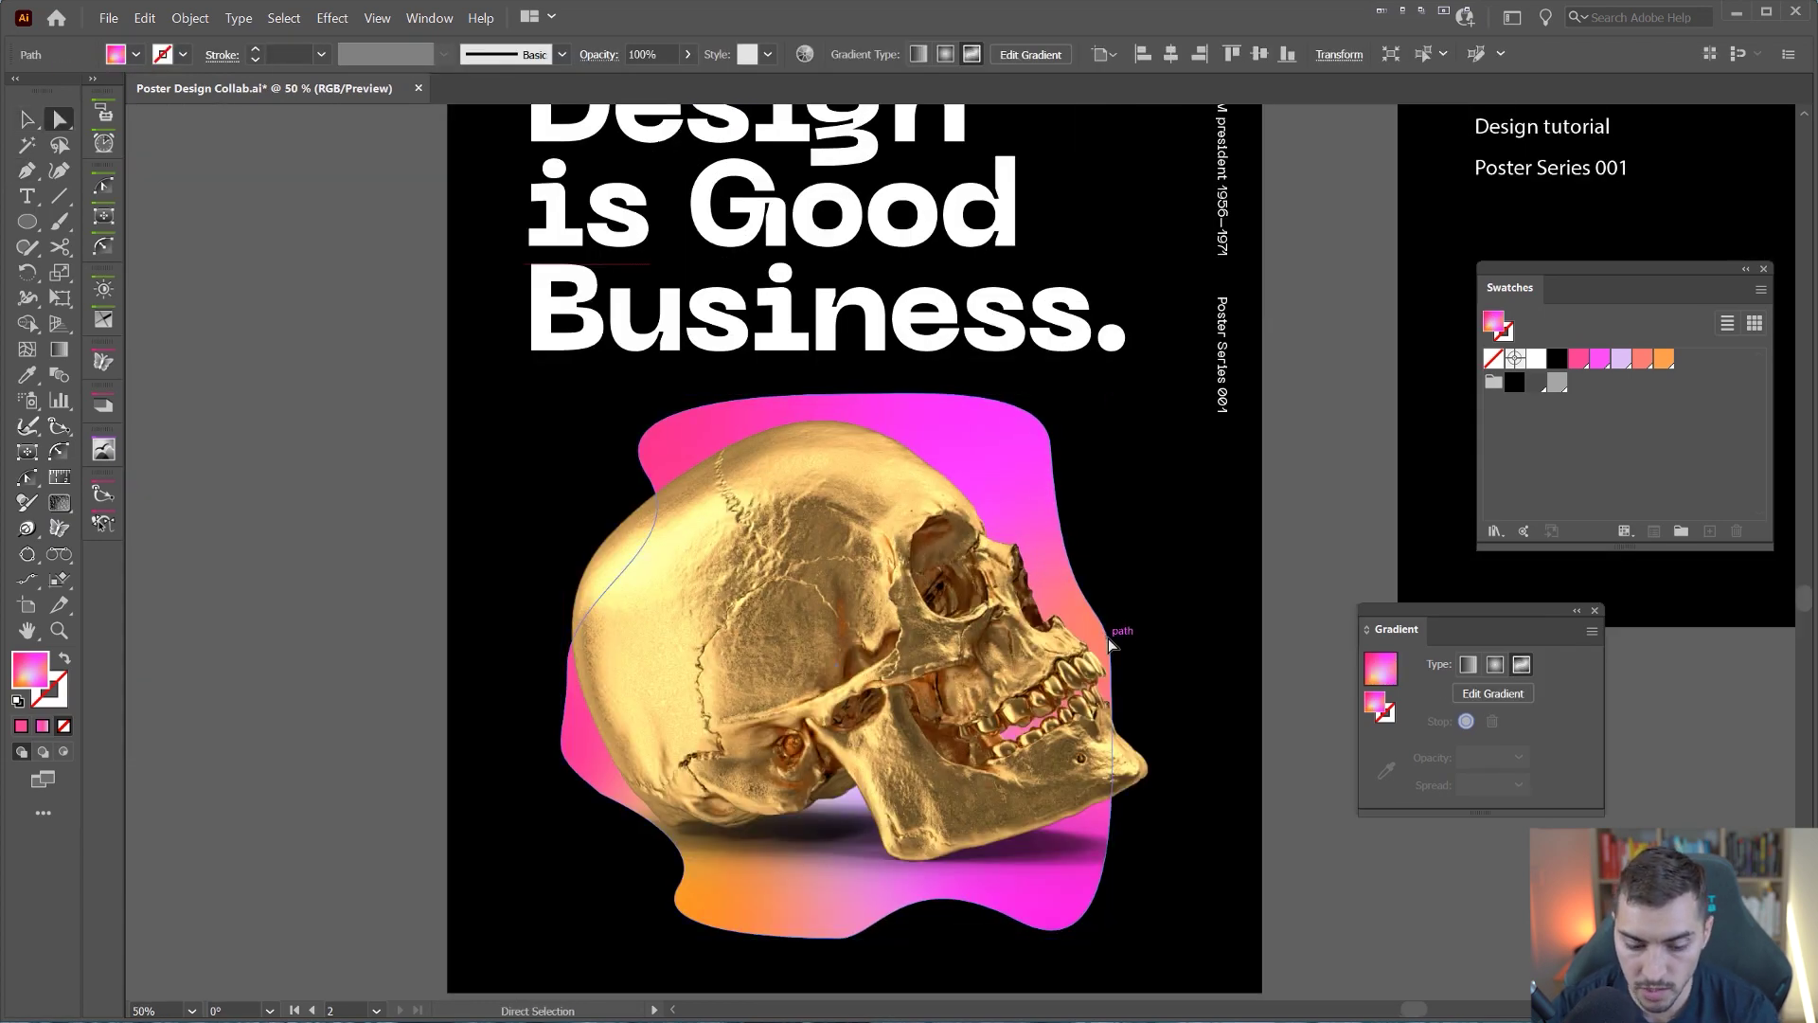
pyautogui.moveTo(1108, 639); pyautogui.dragTo(1150, 597)
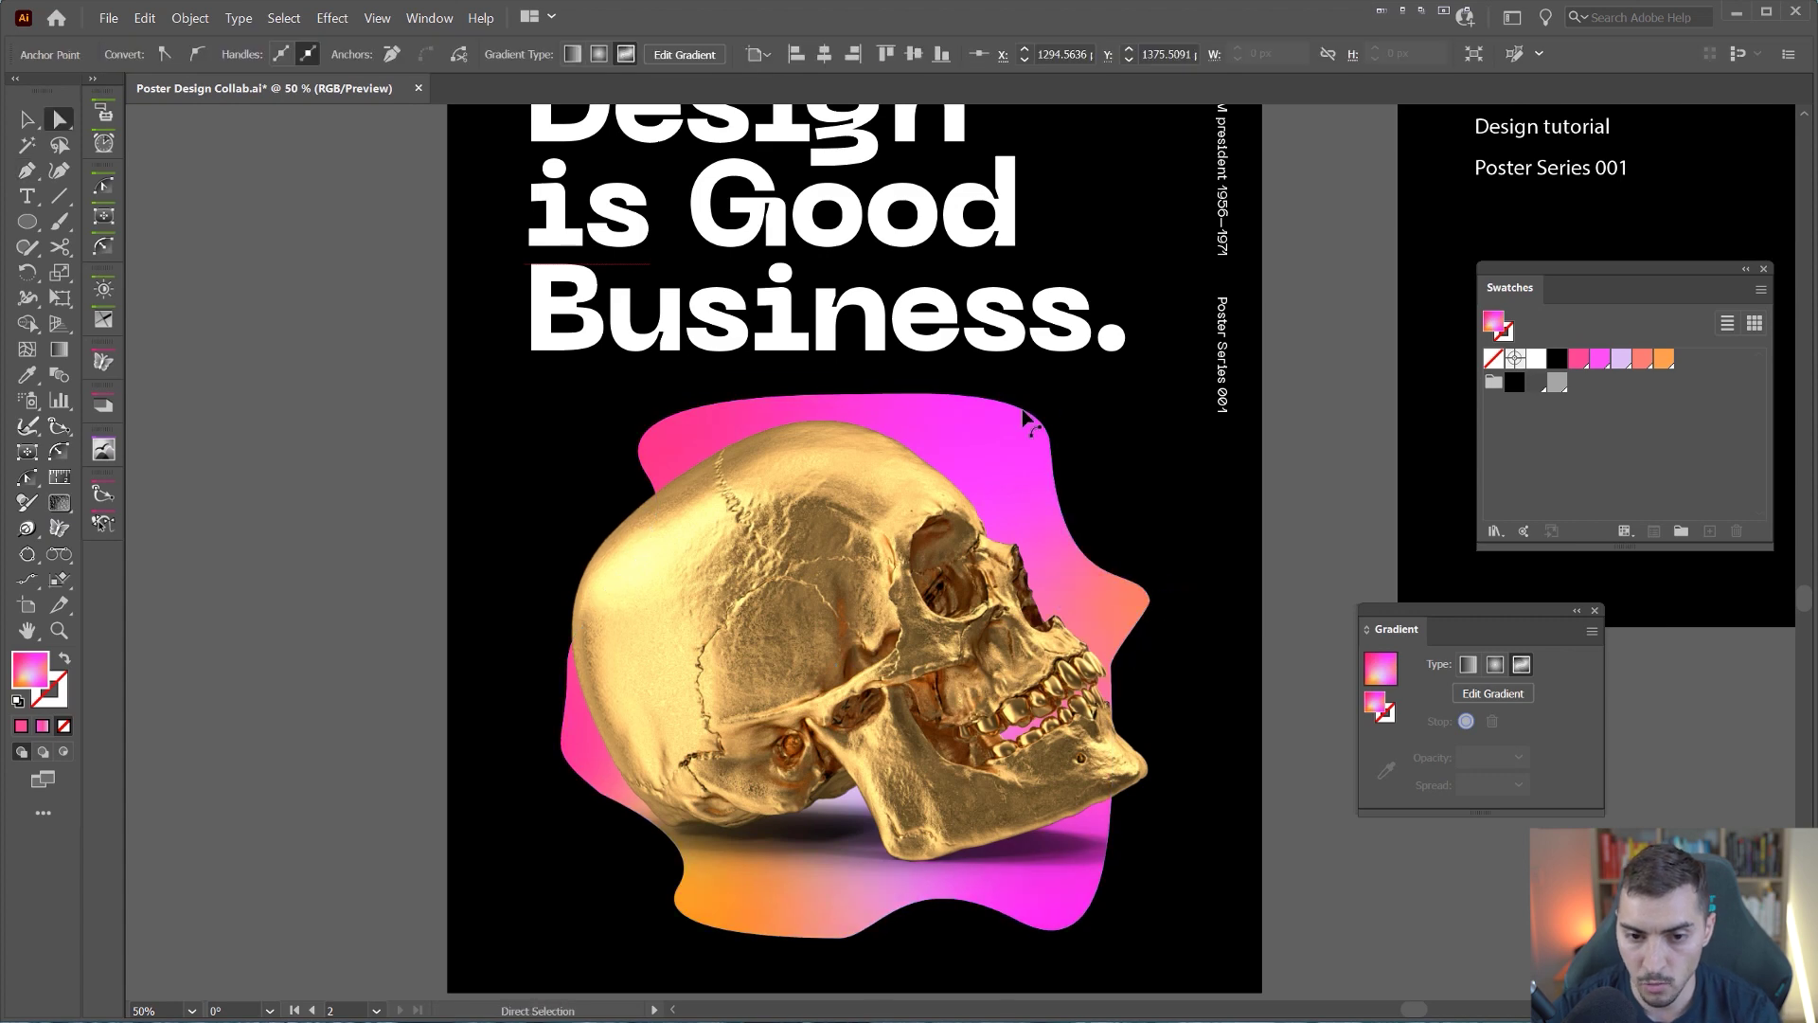
# Step: Pull the gradient shape's upper-right anchor inward and shift its top and upper-left anchors outward, forming a dome above the skull
pyautogui.click(1025, 421)
pyautogui.scroll(-1, 1203, 554)
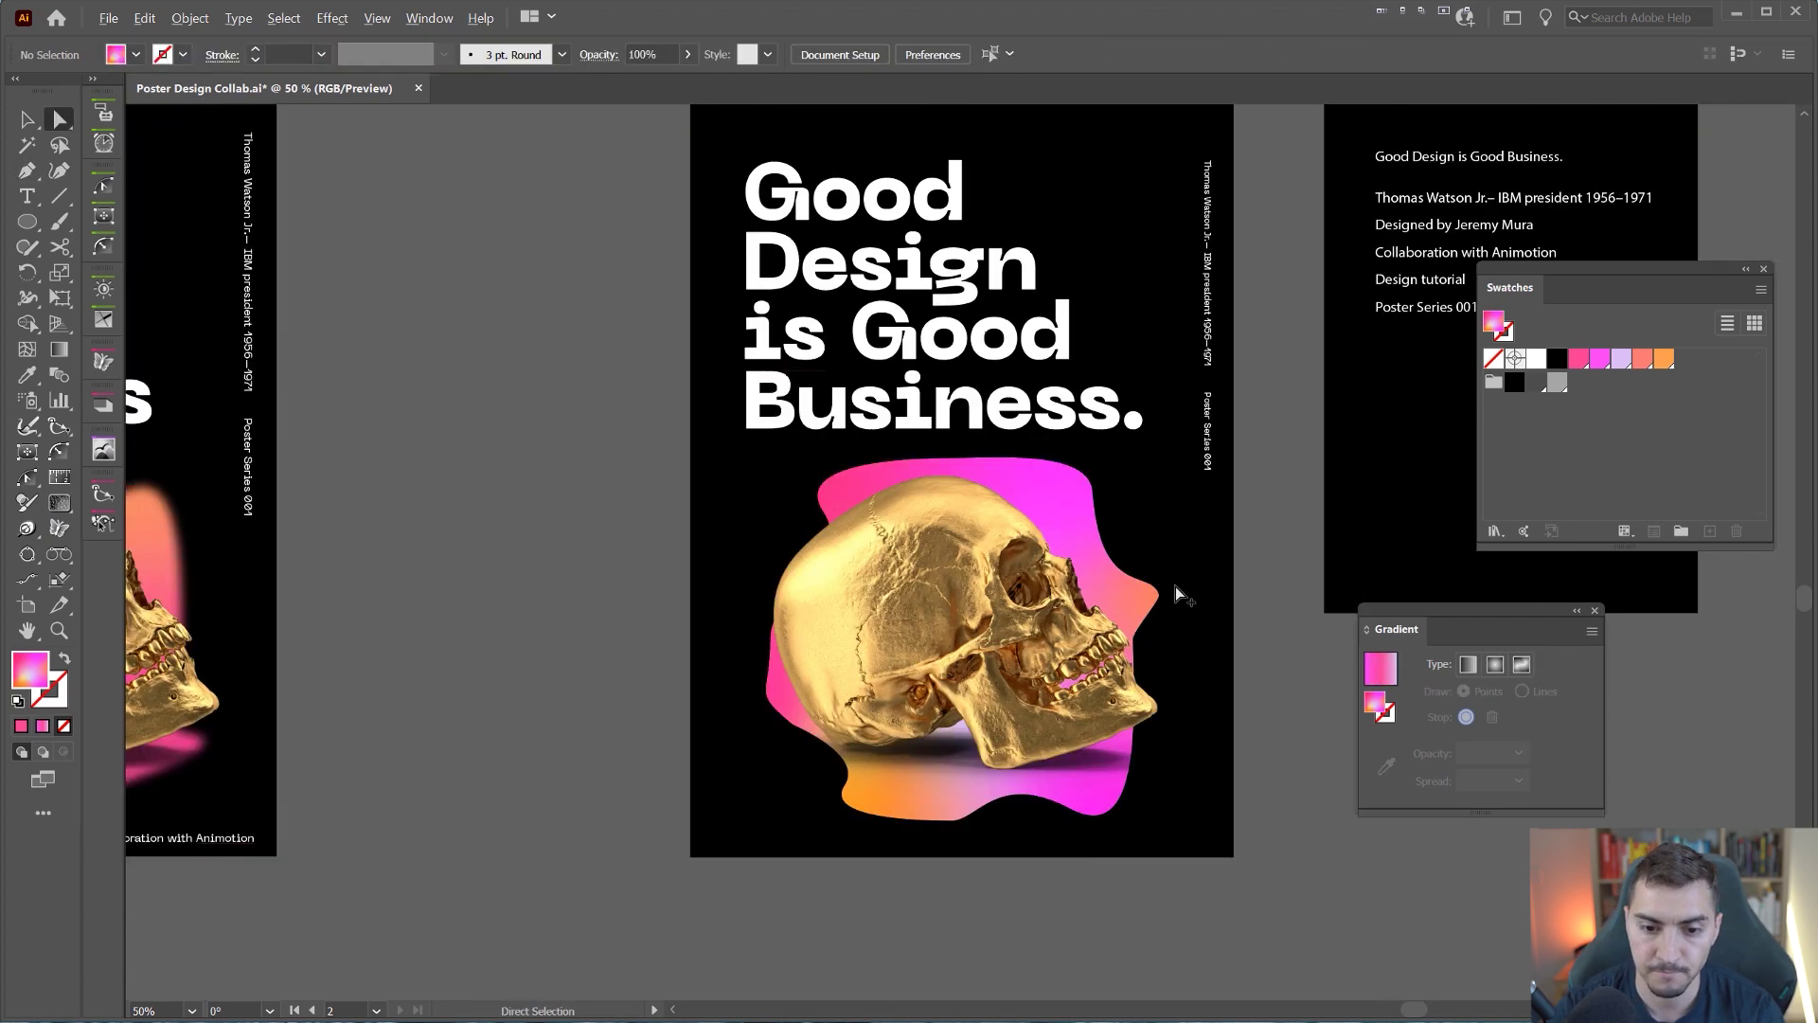
pyautogui.keyDown('alt'); pyautogui.click(1086, 491); pyautogui.keyUp('alt')
pyautogui.scroll(1, 1086, 491)
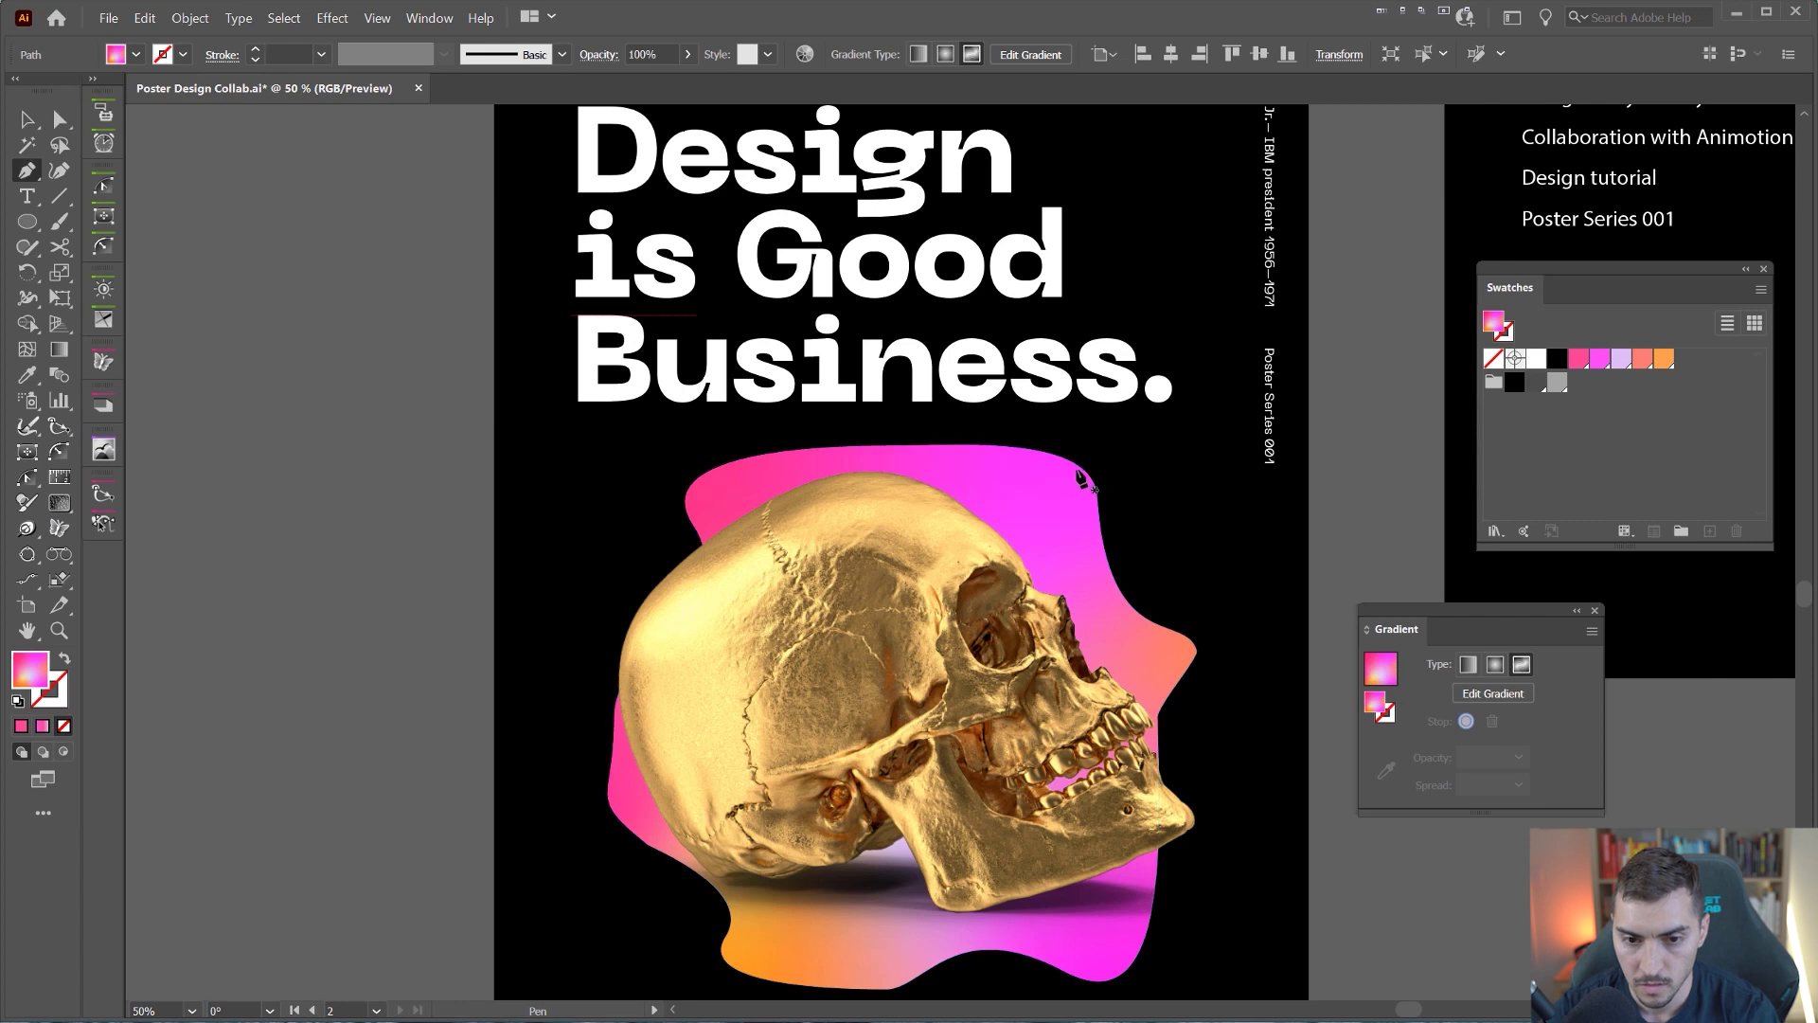
pyautogui.click(1089, 491)
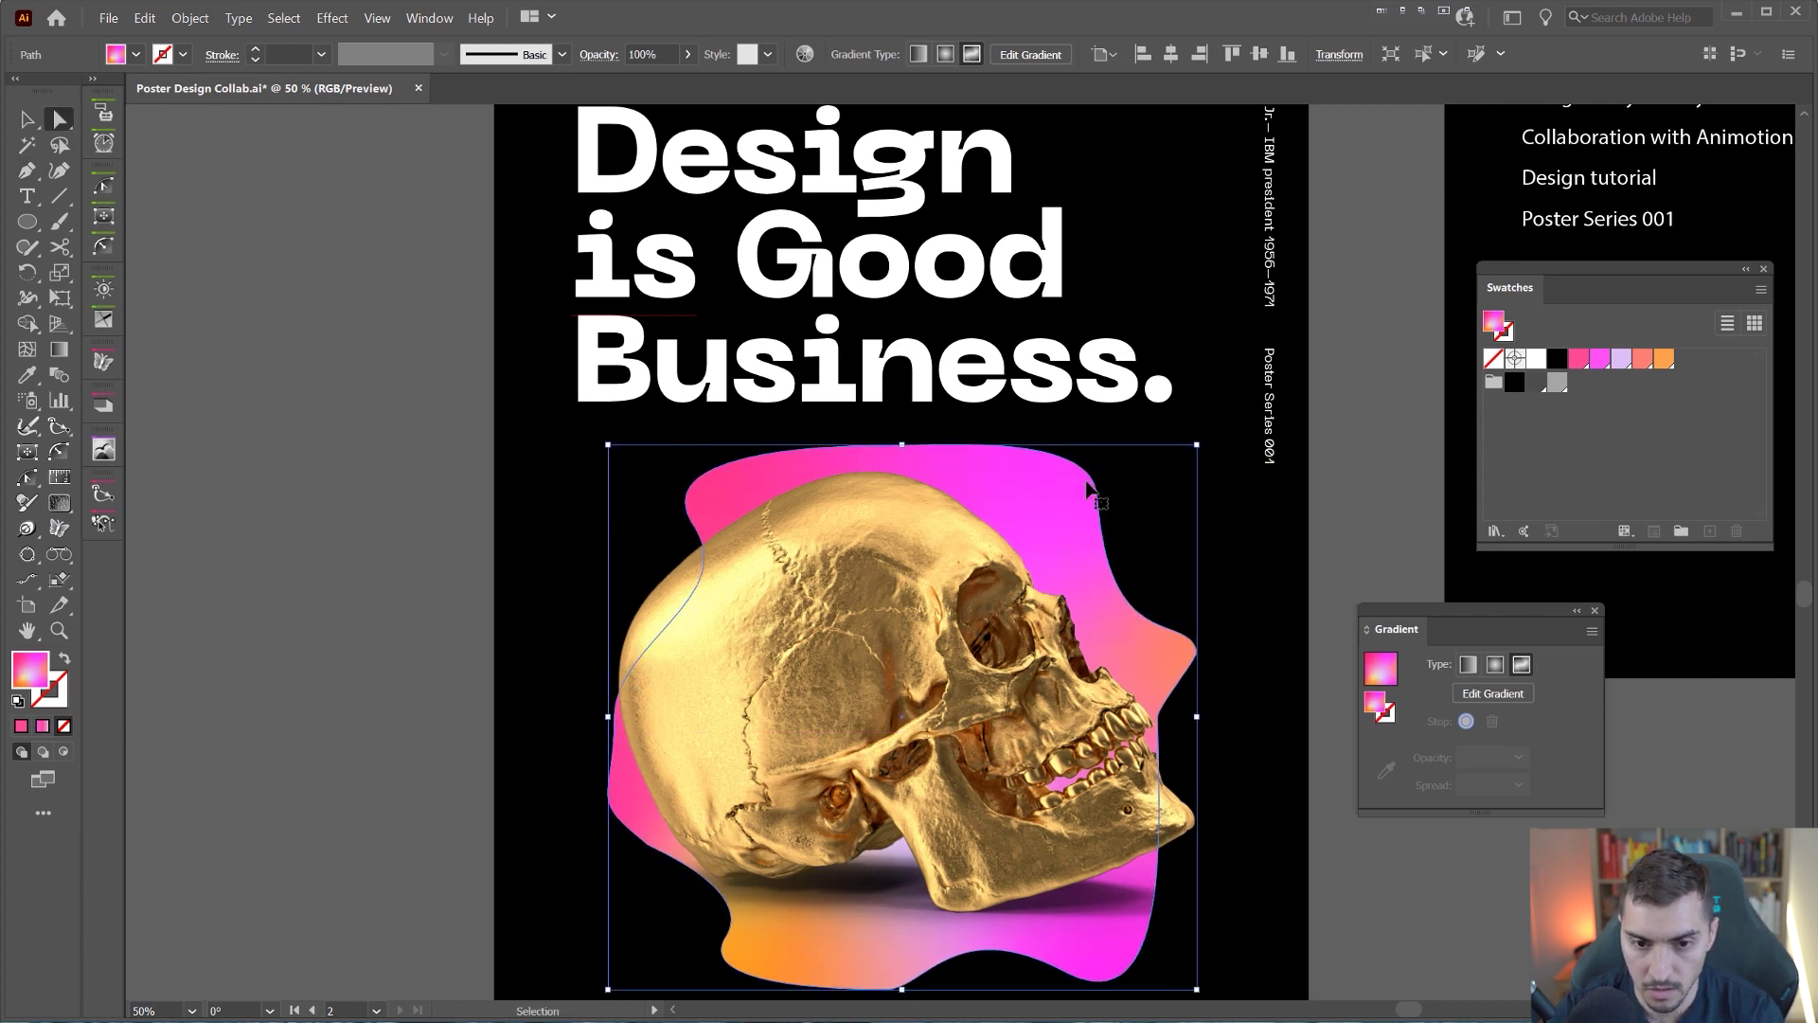
pyautogui.moveTo(1099, 496)
pyautogui.mouseDown()
pyautogui.moveTo(1057, 530)
pyautogui.moveTo(1076, 522)
pyautogui.mouseUp()
pyautogui.moveTo(889, 447)
pyautogui.mouseDown()
pyautogui.moveTo(1015, 447)
pyautogui.moveTo(879, 443)
pyautogui.mouseUp()
pyautogui.moveTo(693, 525); pyautogui.dragTo(663, 533)
pyautogui.click(641, 523)
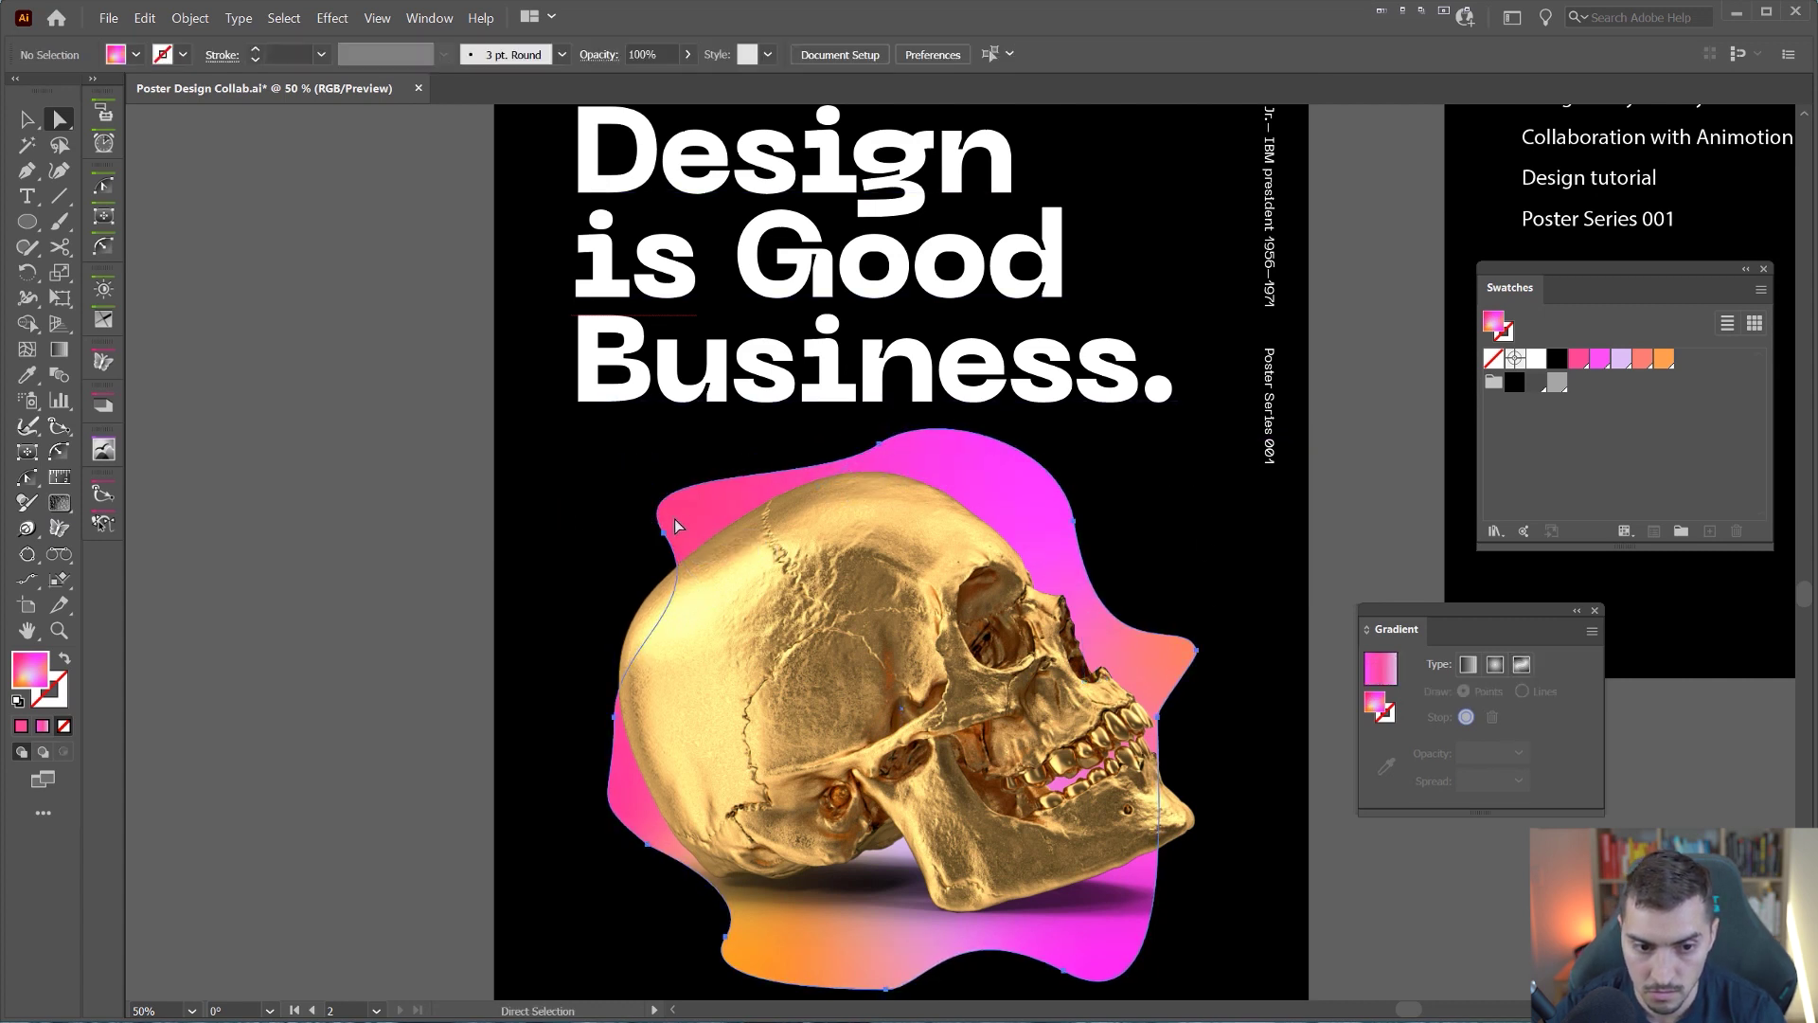
# Step: Turn the upper-left anchor's handles nearly vertical so the outline forms a fuller rounded shoulder behind the skull
pyautogui.click(675, 518)
pyautogui.click(663, 534)
pyautogui.moveTo(618, 471); pyautogui.dragTo(702, 439)
pyautogui.scroll(1, 630, 480)
pyautogui.scroll(1, 629, 479)
pyautogui.scroll(-2, 698, 448)
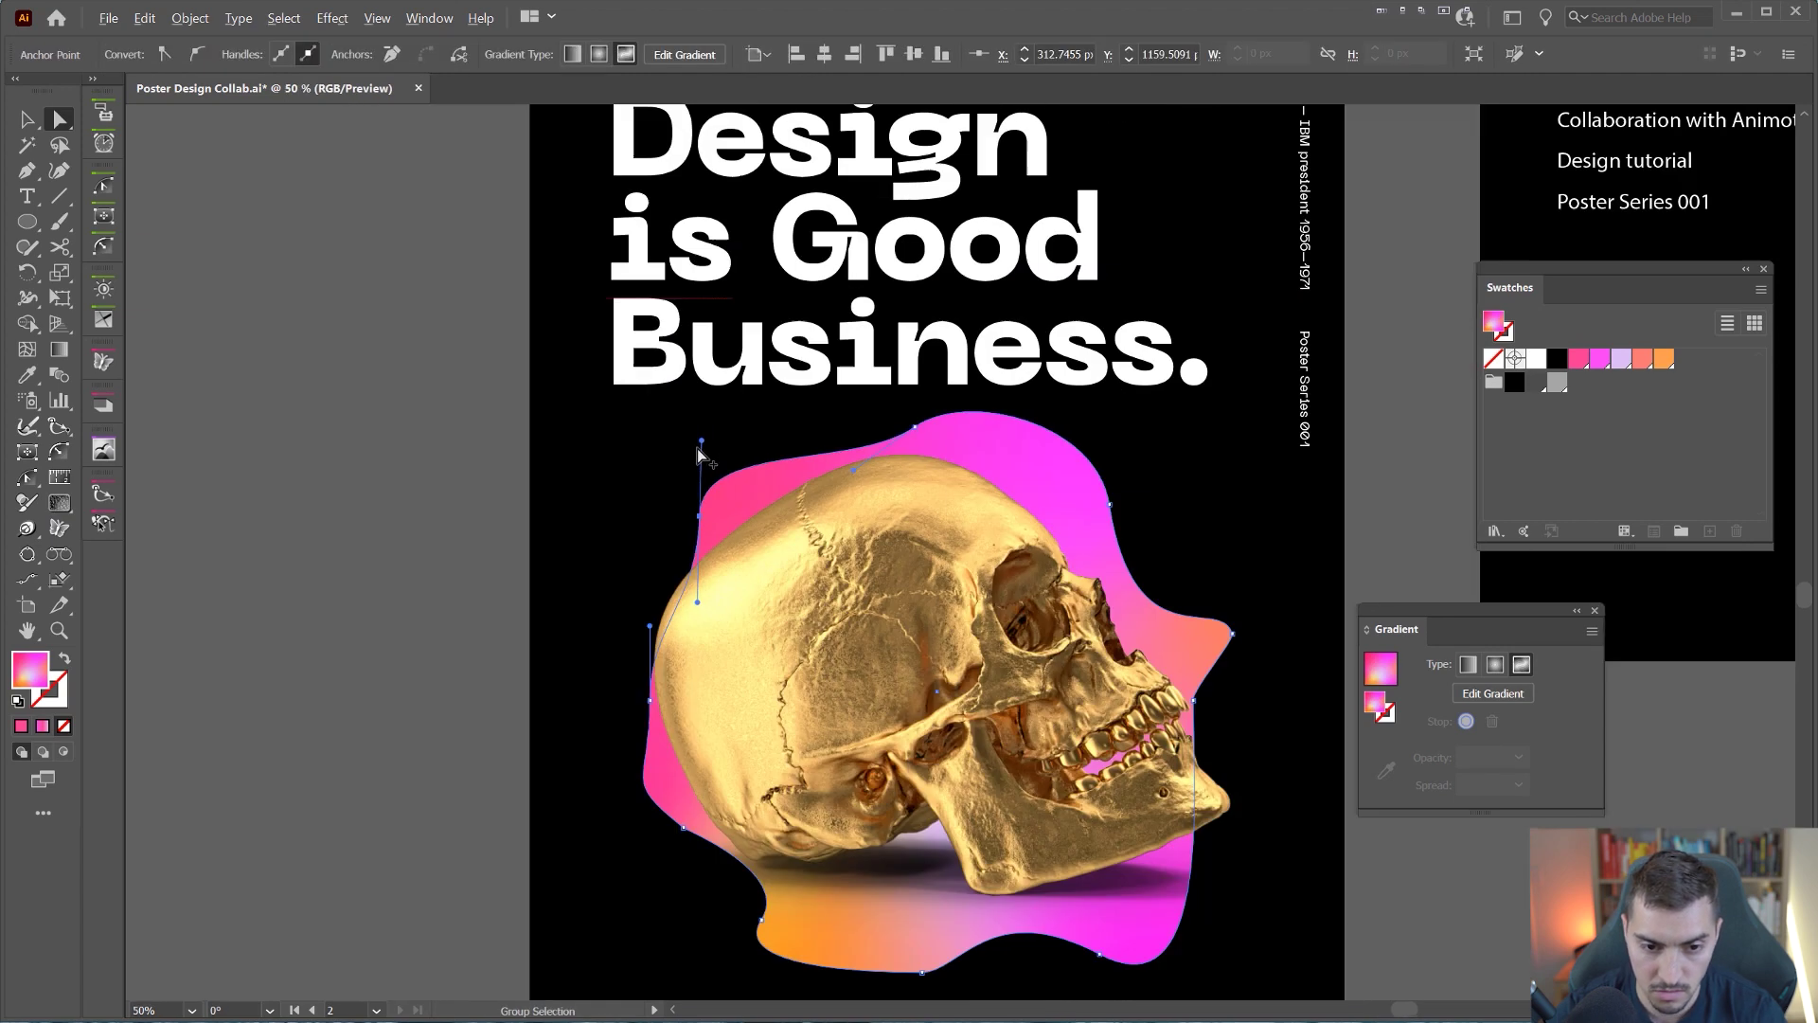
# Step: Reshape the pointed tip beside the teeth into a rounded bulge by adjusting the right-hand anchors and handles
pyautogui.moveTo(1230, 638); pyautogui.dragTo(1184, 712)
pyautogui.scroll(1, 1237, 735)
pyautogui.moveTo(1201, 601); pyautogui.dragTo(1220, 624)
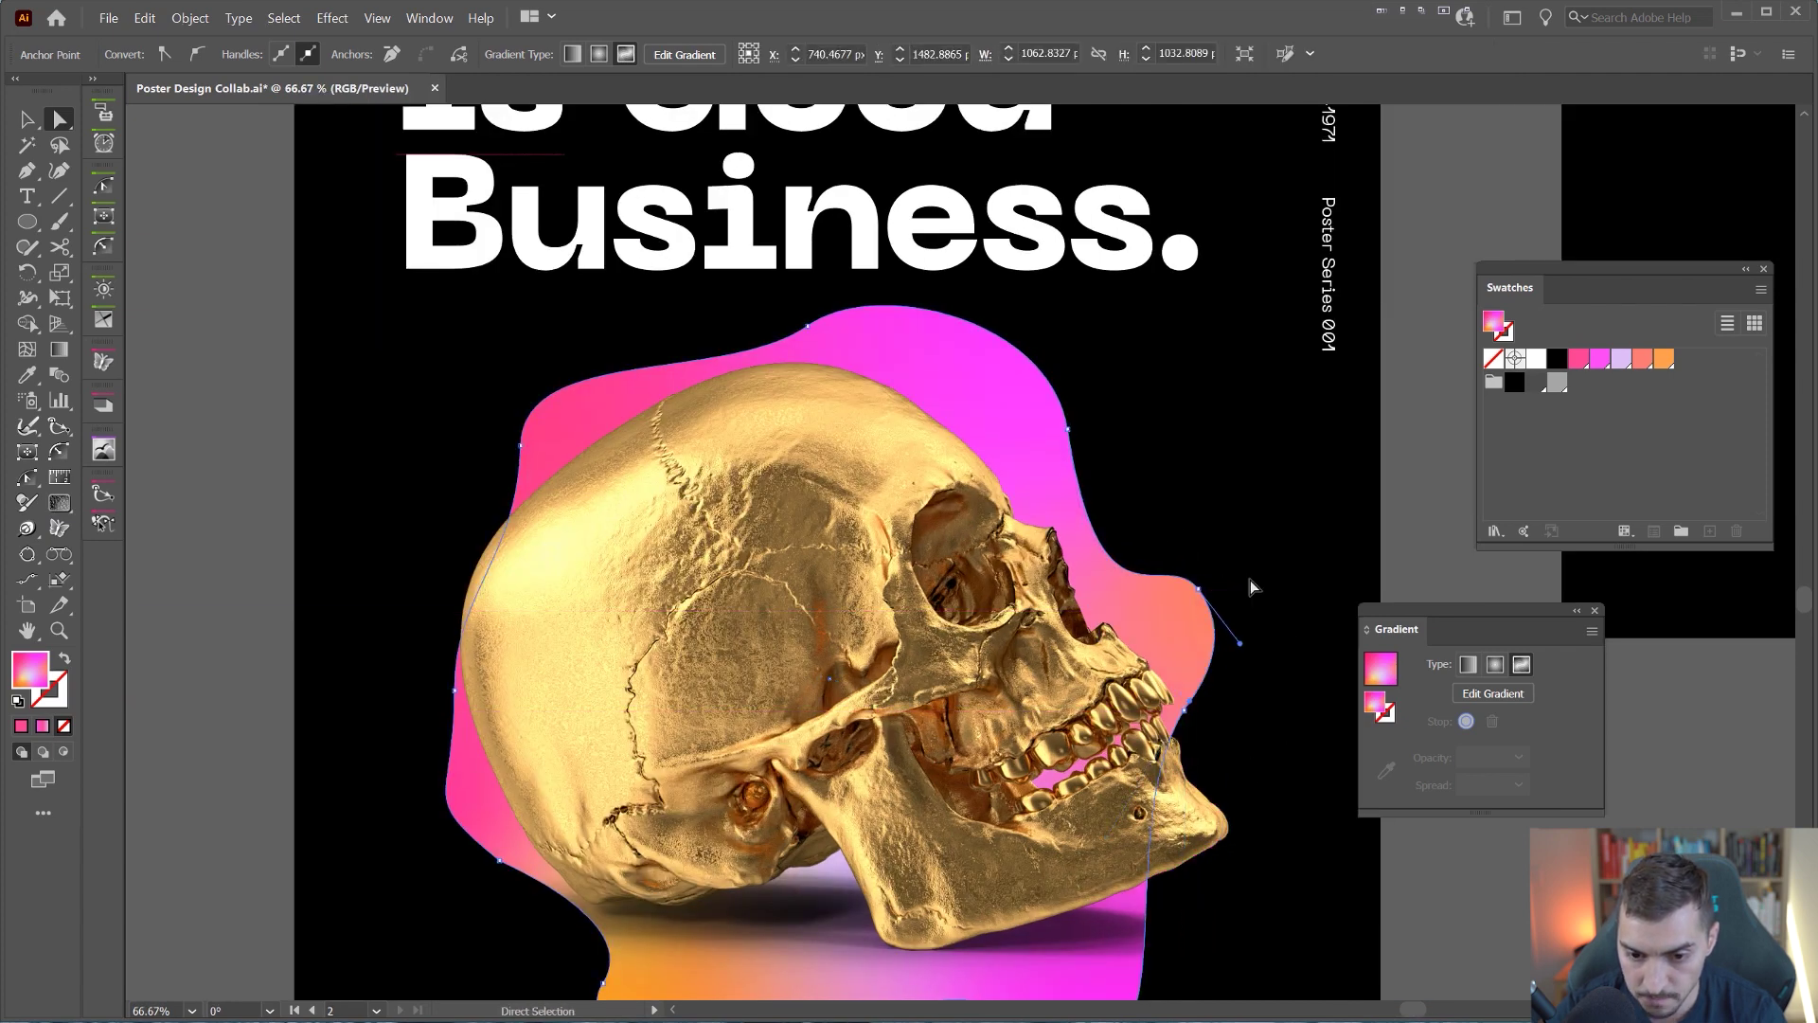
pyautogui.scroll(-2, 1250, 580)
pyautogui.moveTo(1153, 810); pyautogui.dragTo(1245, 819)
pyautogui.hotkey('ctrl', 'z')
# Step: Apply a Gaussian Blur with a radius of 13.7238 pixels to the gradient shape and inspect its softened edge
pyautogui.click(1241, 728)
pyautogui.scroll(-1, 1242, 727)
pyautogui.scroll(2, 1210, 582)
pyautogui.click(1073, 517)
pyautogui.moveTo(1143, 550); pyautogui.dragTo(1016, 455)
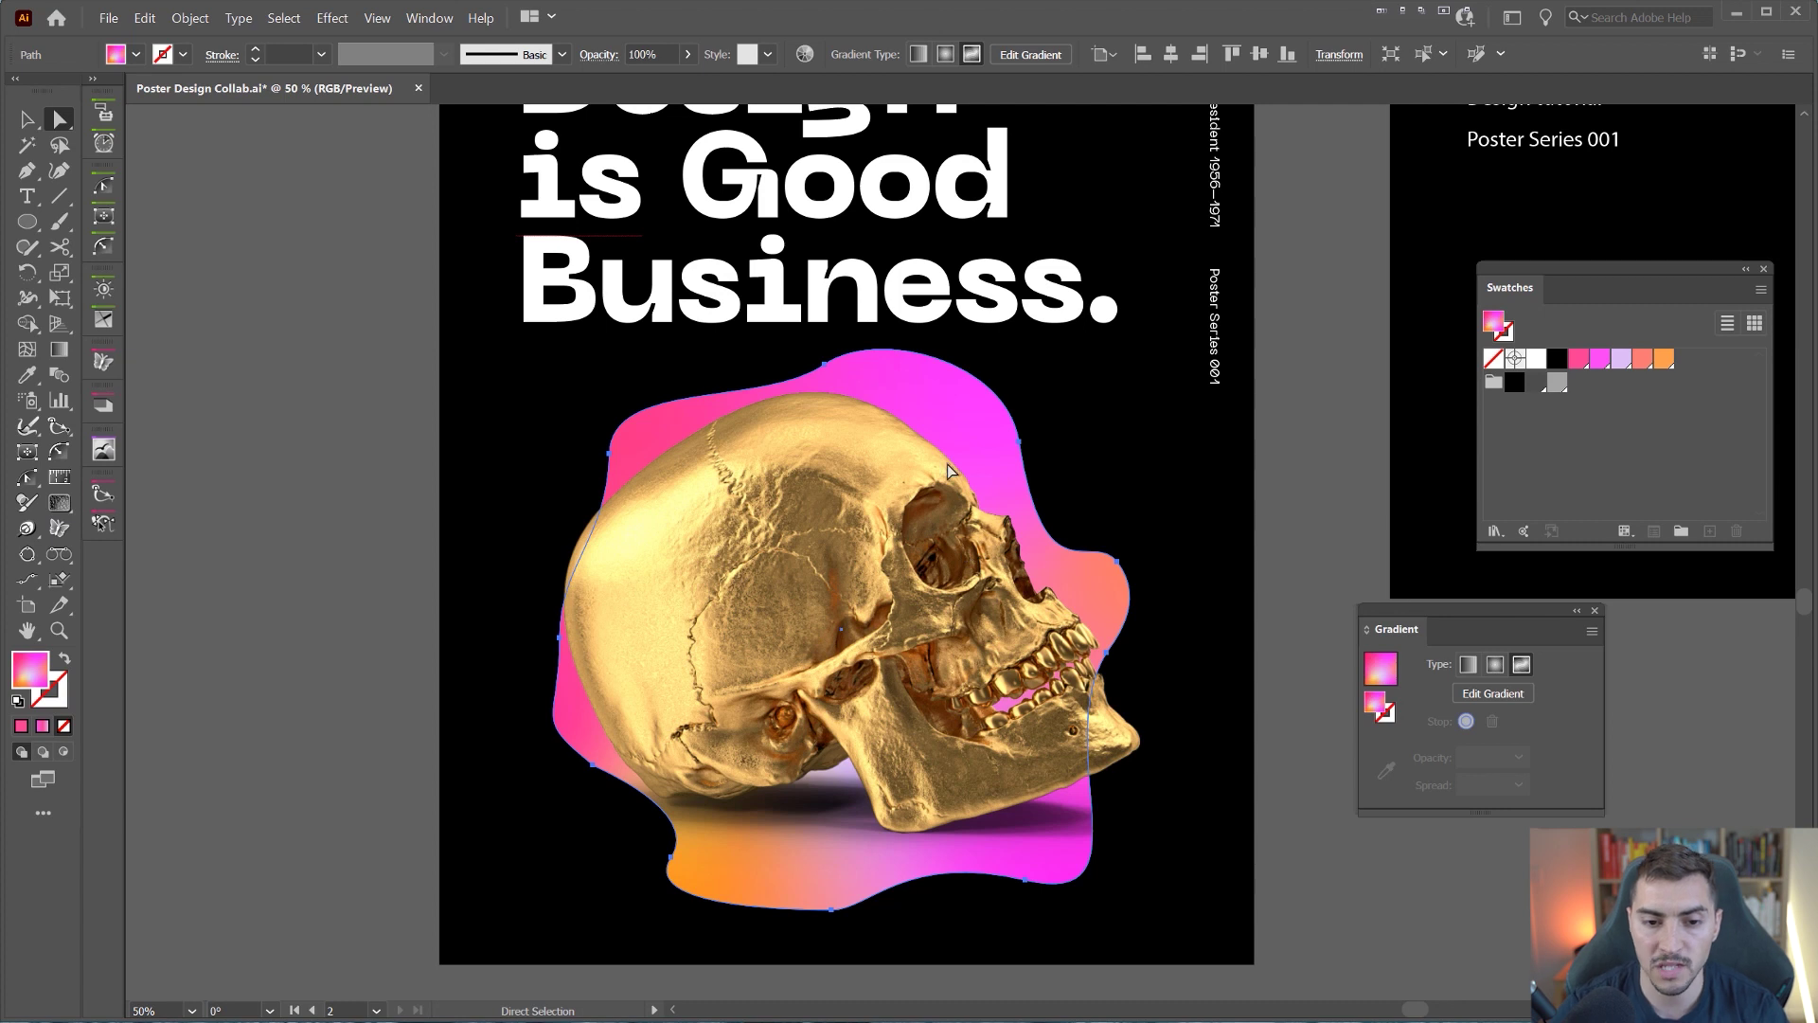
pyautogui.click(322, 19)
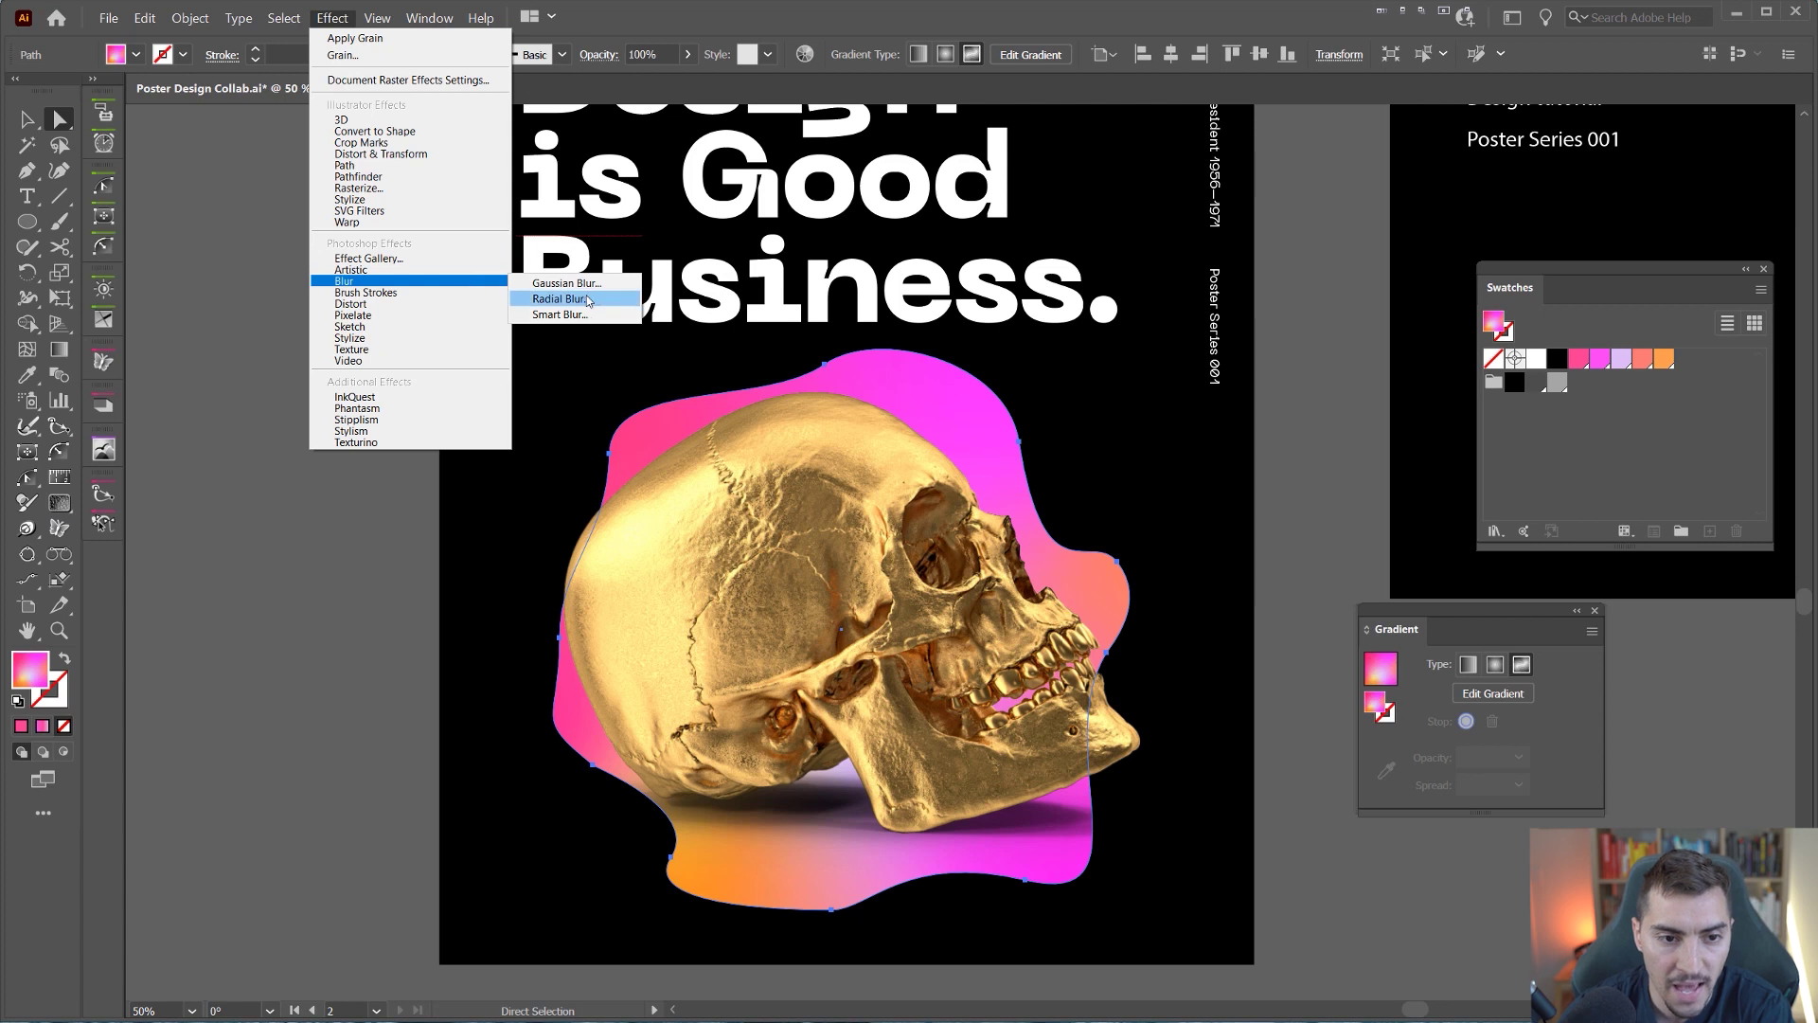
pyautogui.click(573, 286)
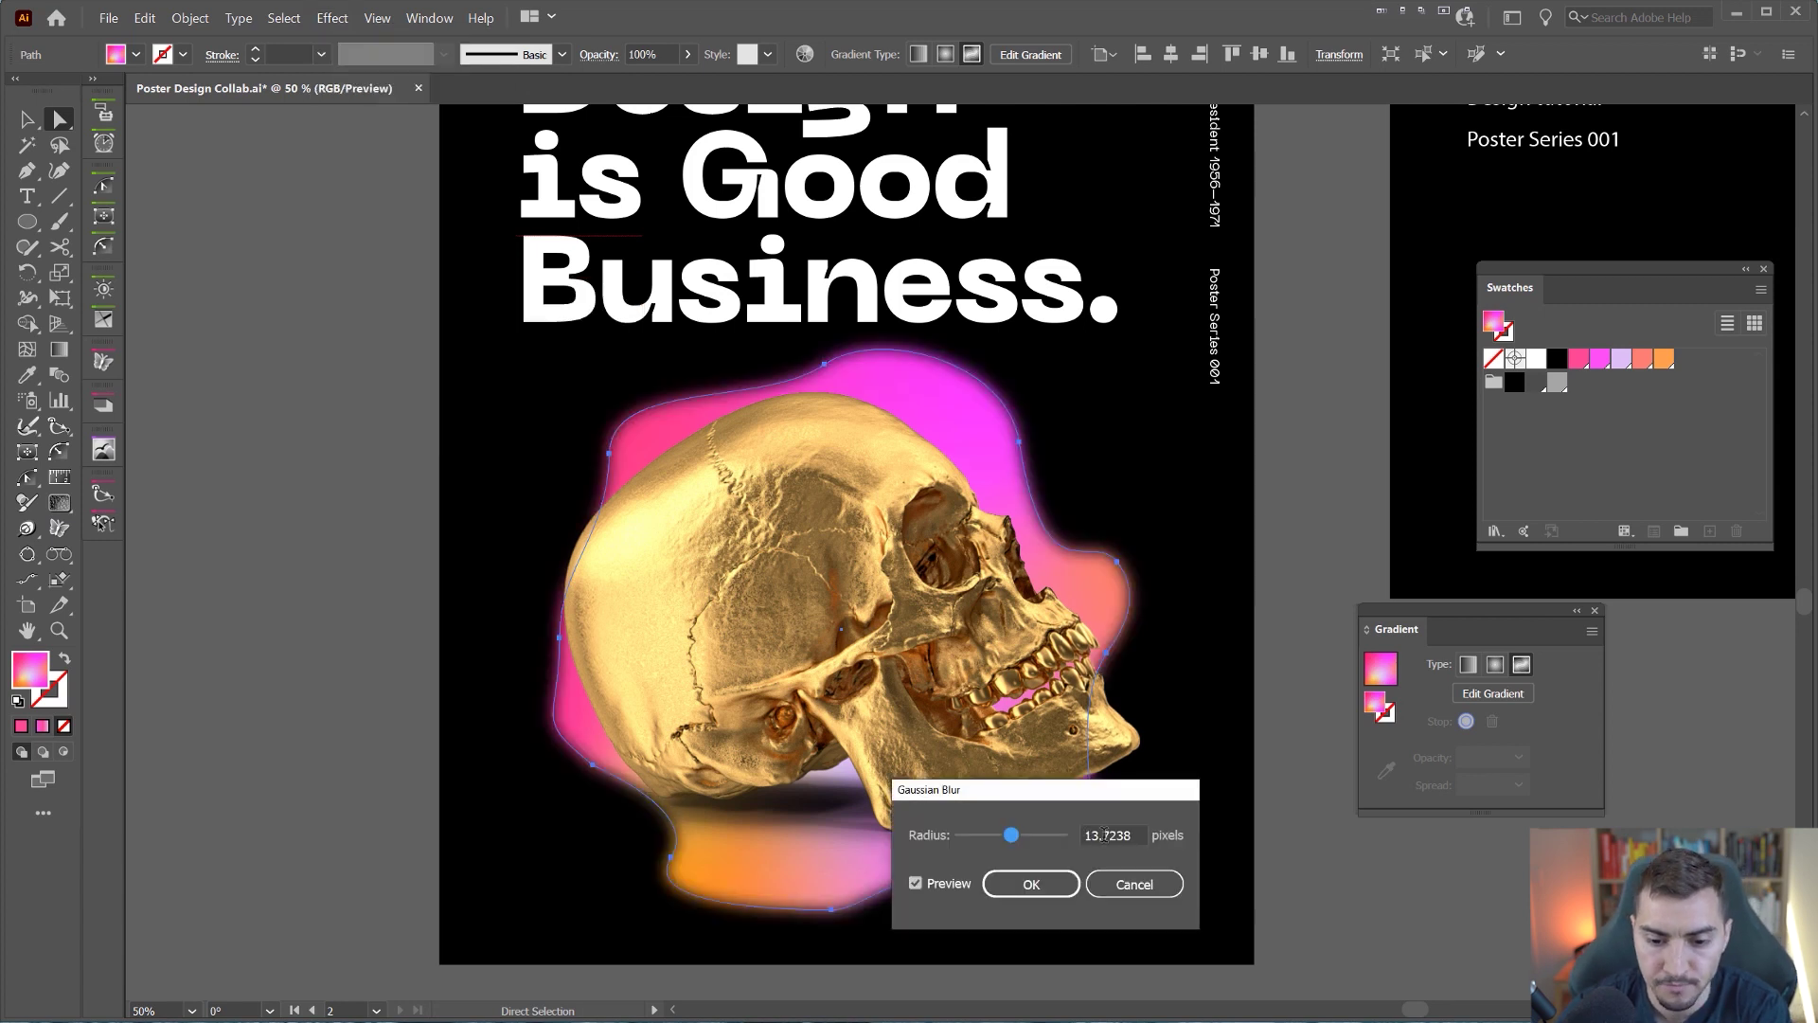
pyautogui.press('Return')
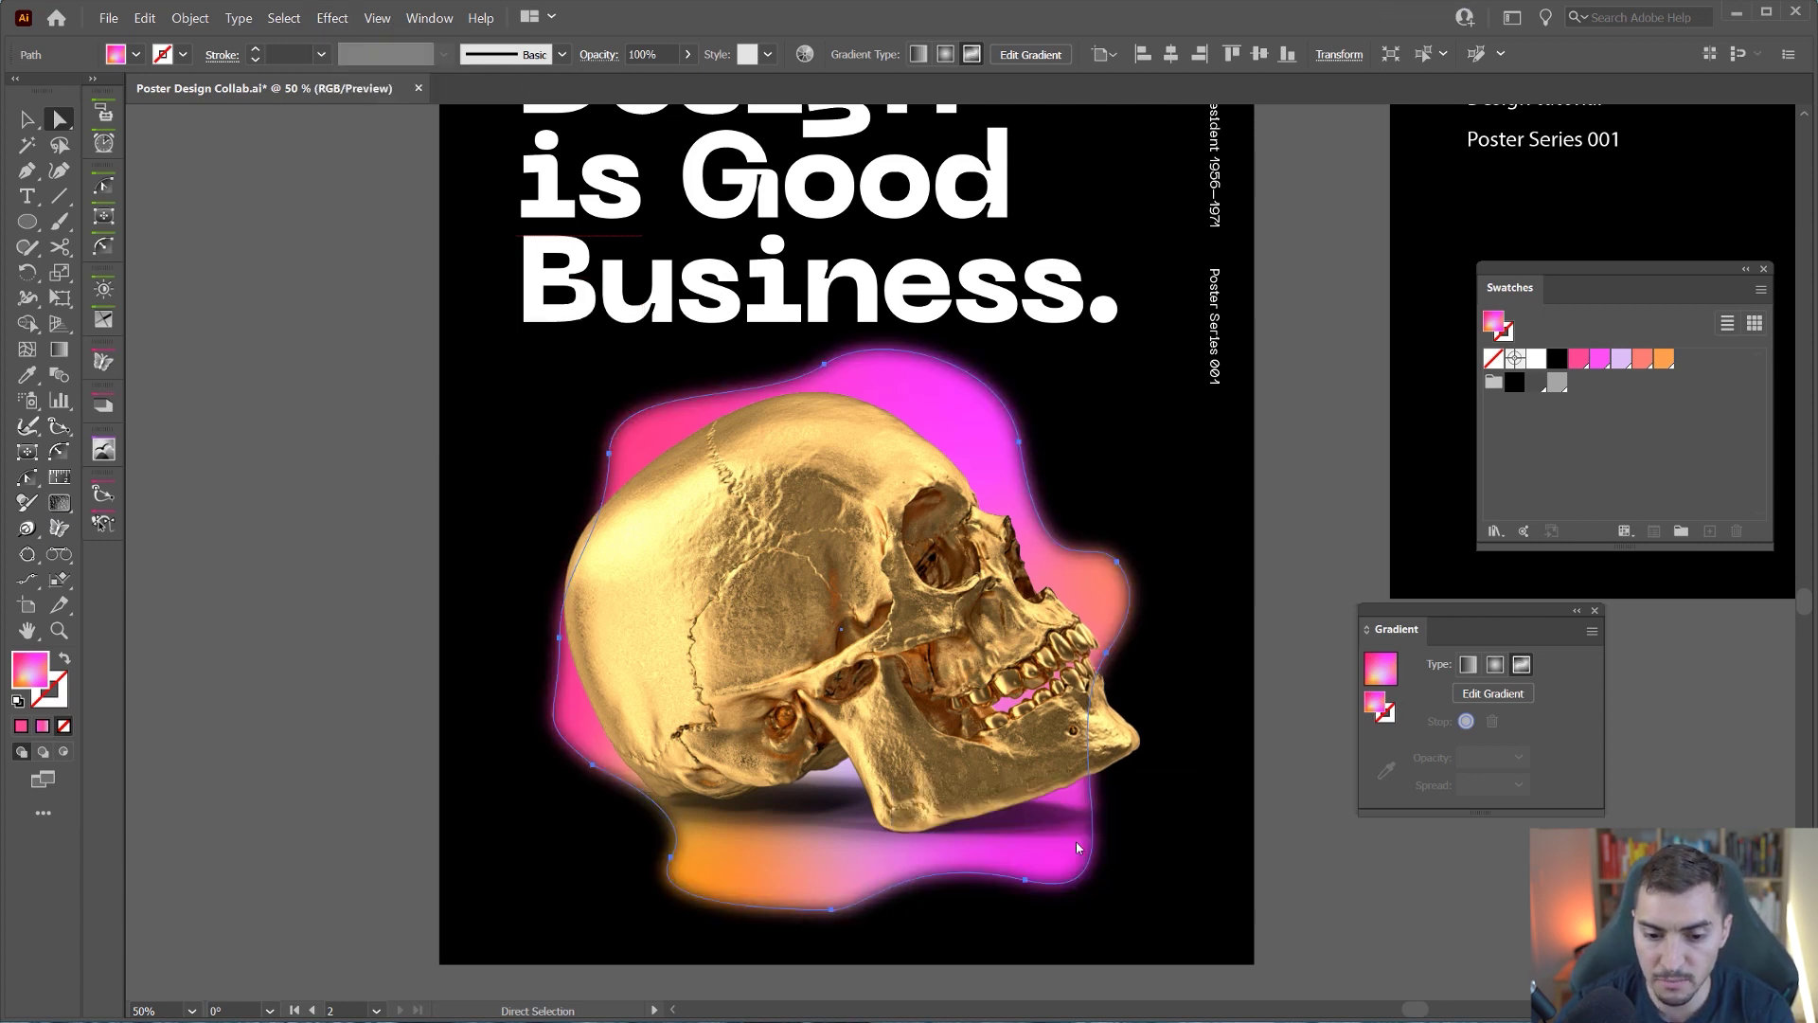
pyautogui.click(1087, 431)
pyautogui.scroll(4, 1070, 427)
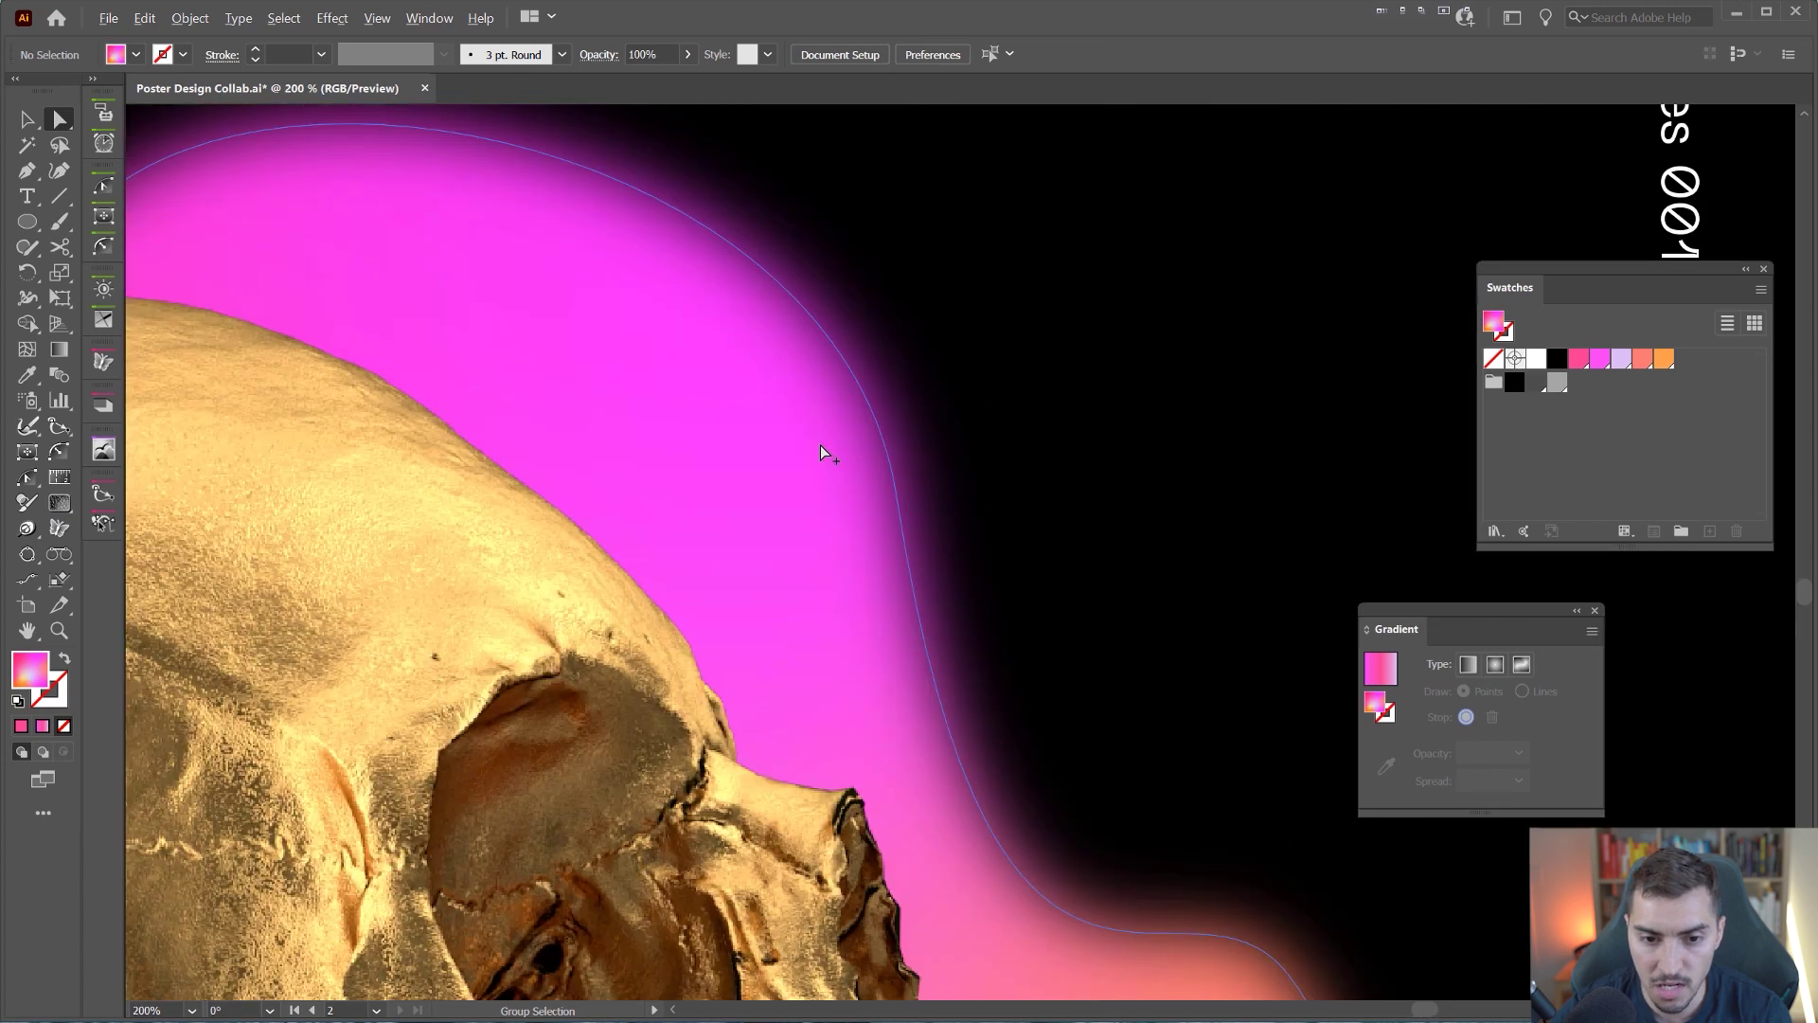
# Step: Add a Grain texture effect to the gradient shape with intensity 11, contrast 51 and the Regular grain type
pyautogui.keyDown('alt'); pyautogui.scroll(-4, 845, 475); pyautogui.keyUp('alt')
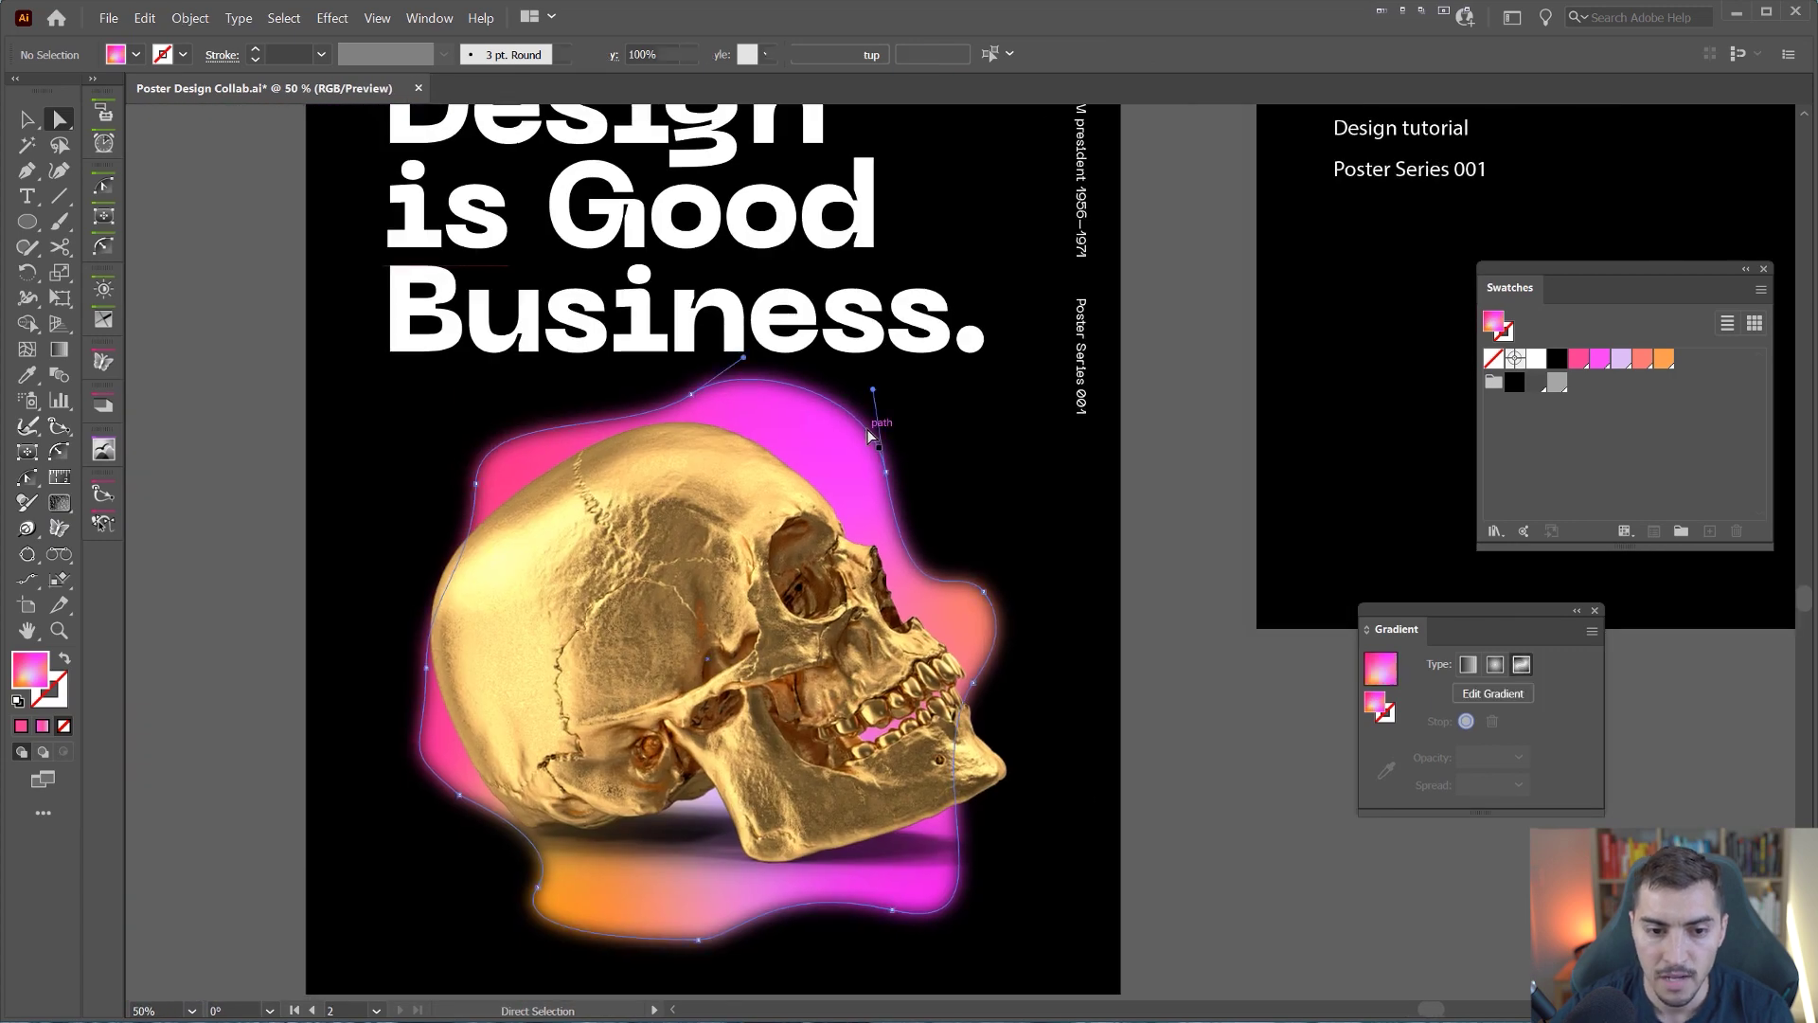
pyautogui.click(777, 377)
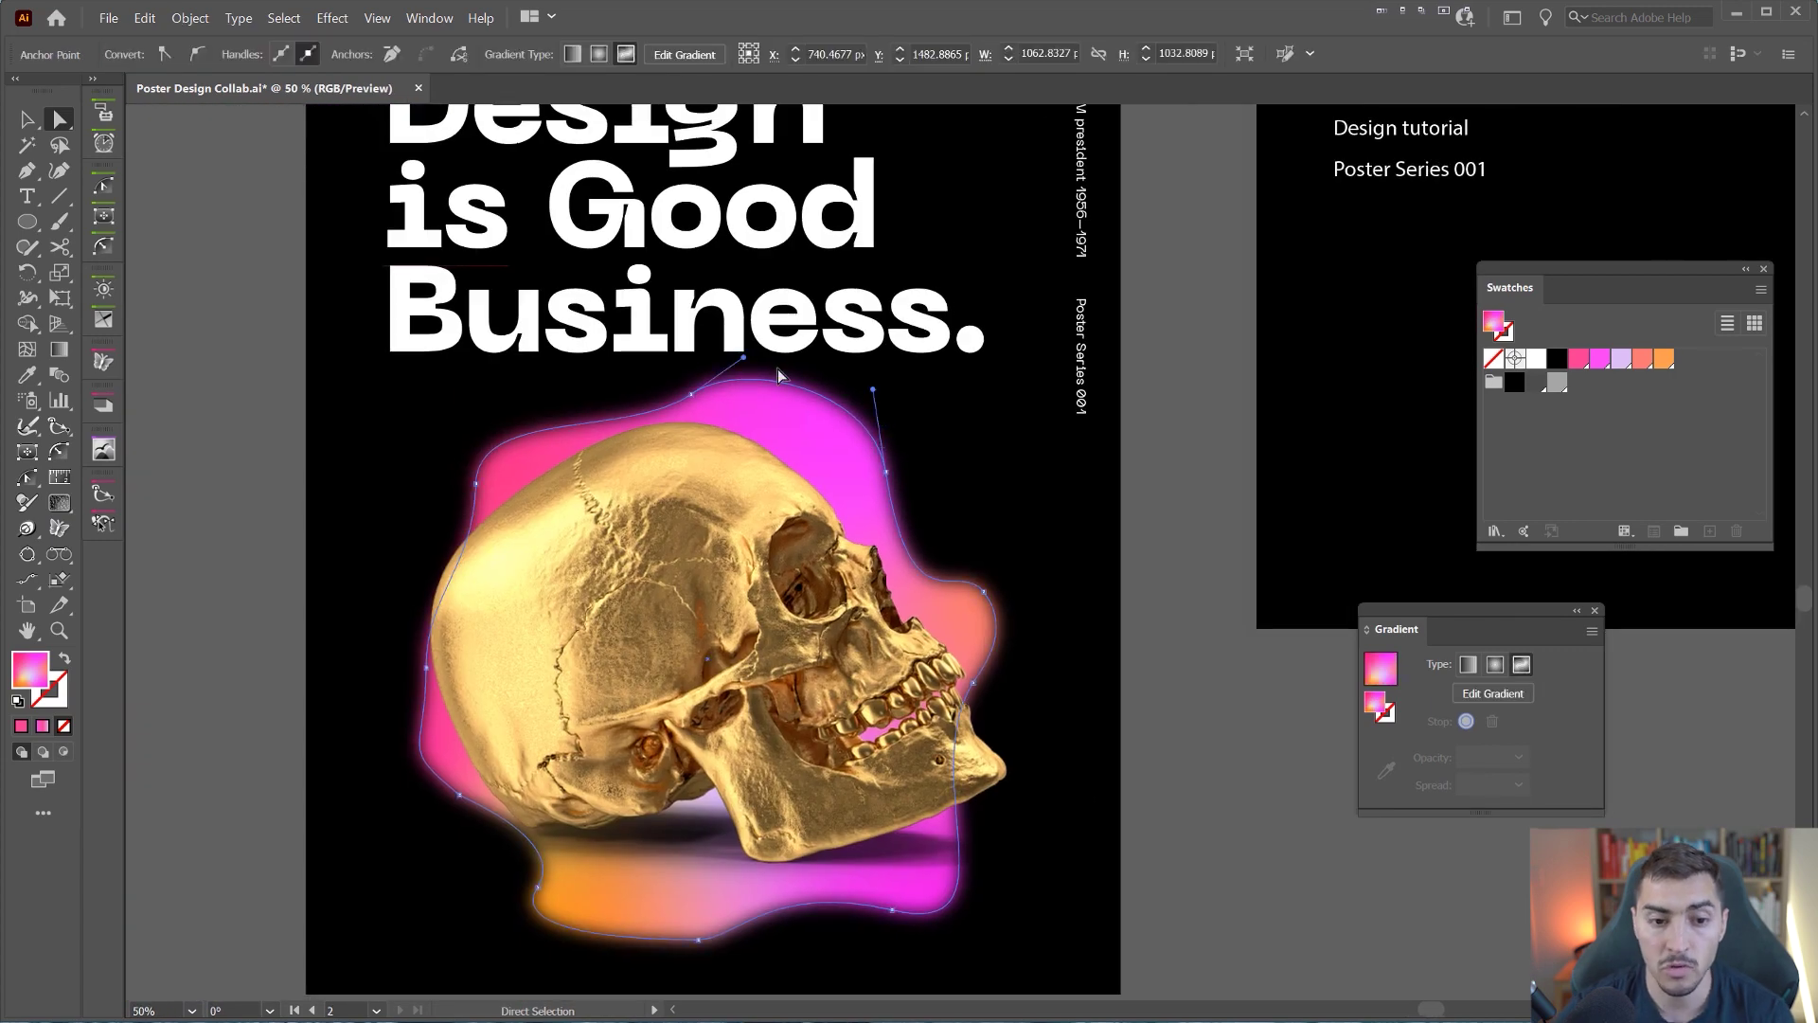
pyautogui.click(333, 19)
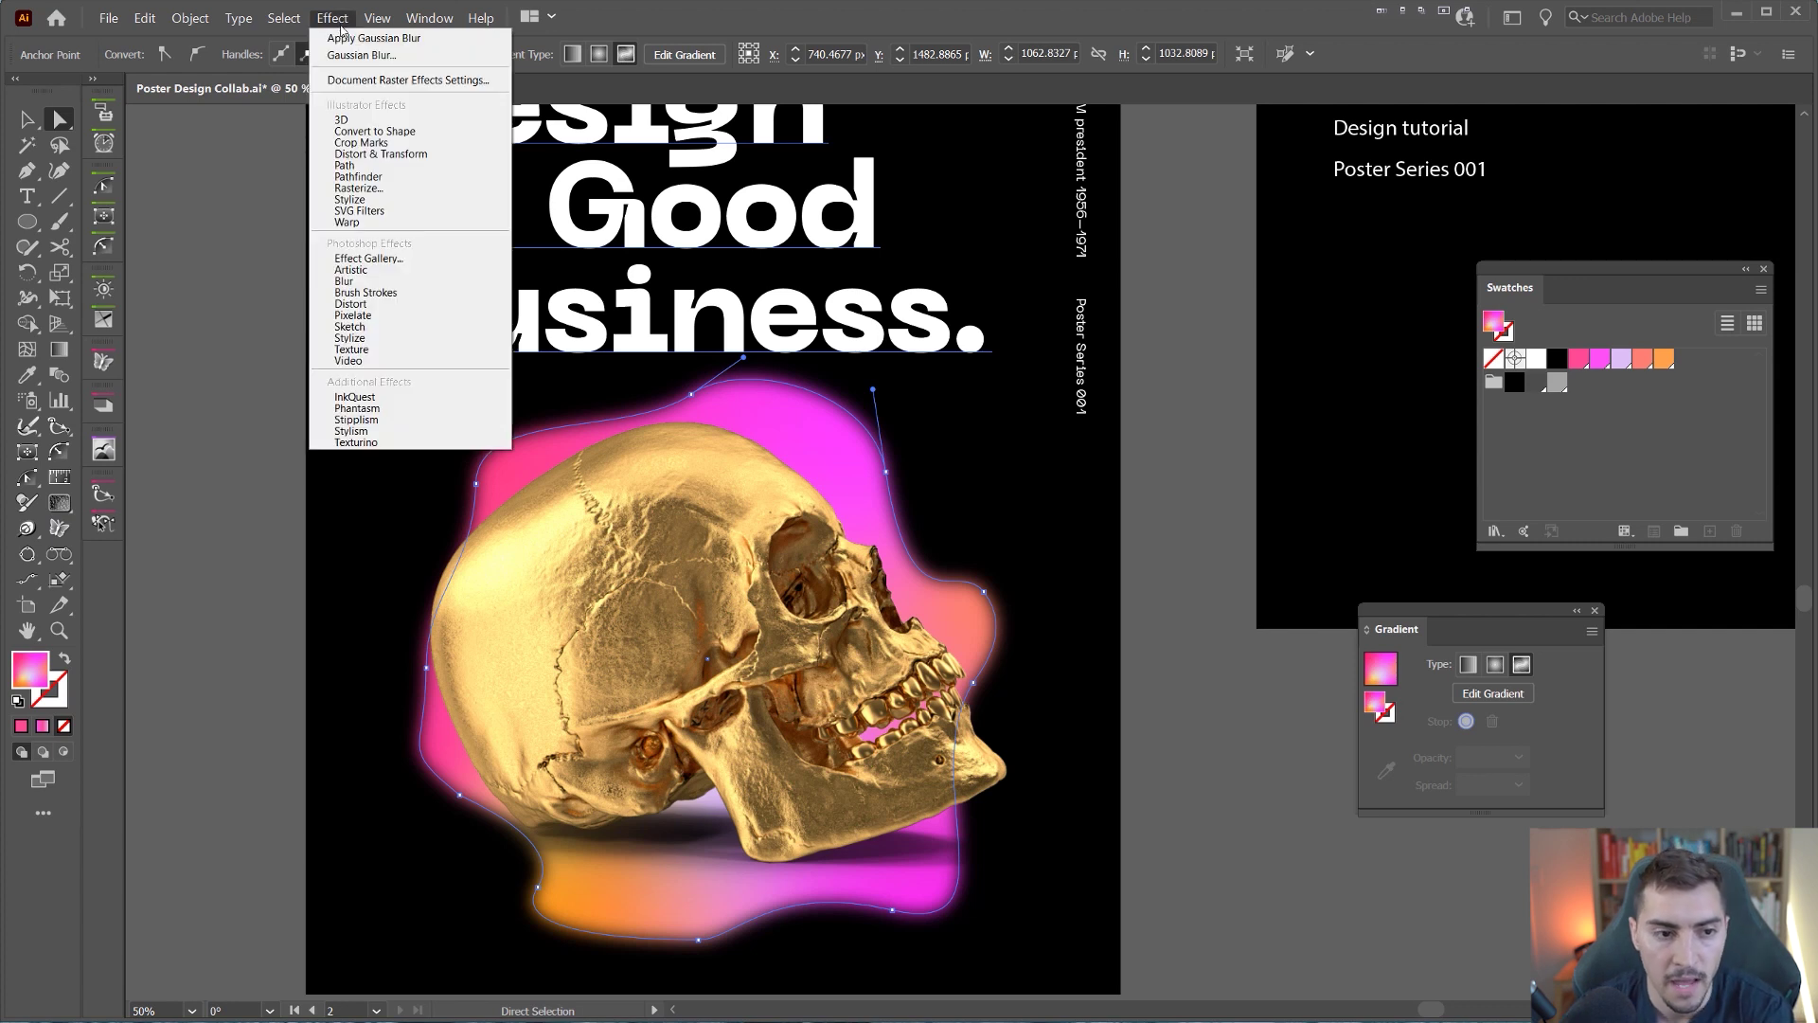
pyautogui.moveTo(362, 350)
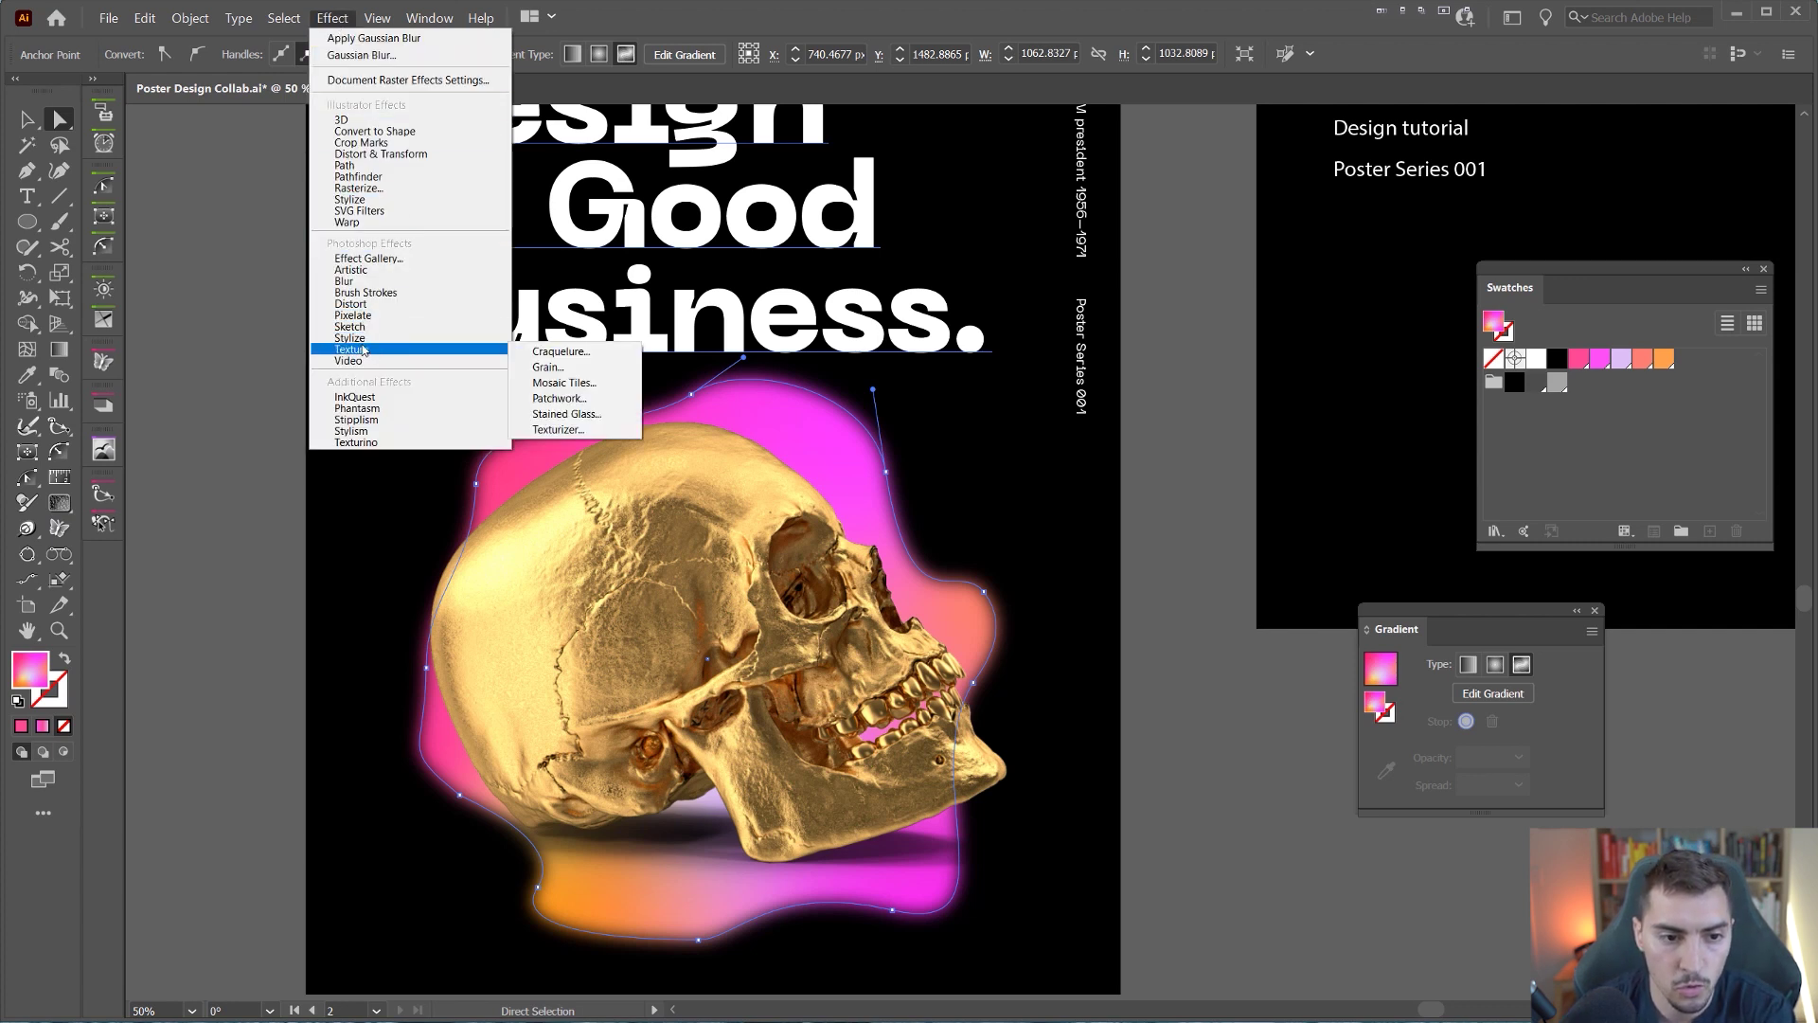
pyautogui.click(565, 368)
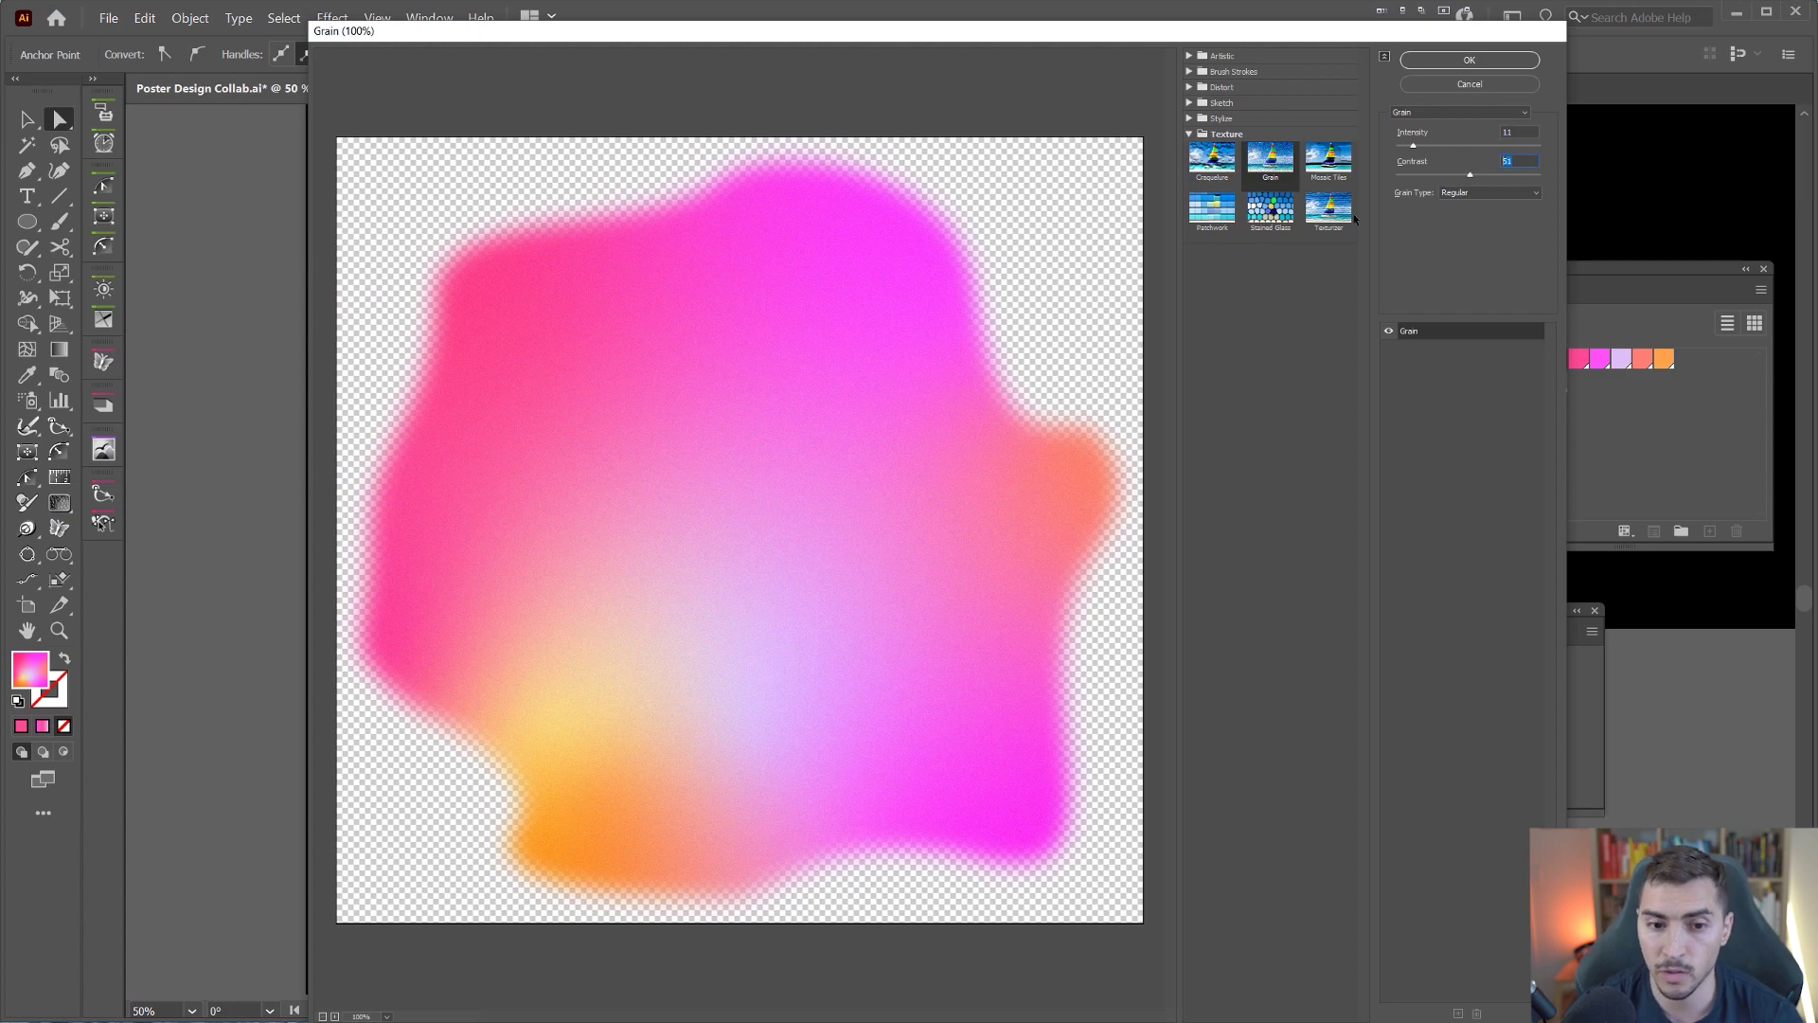
pyautogui.click(765, 563)
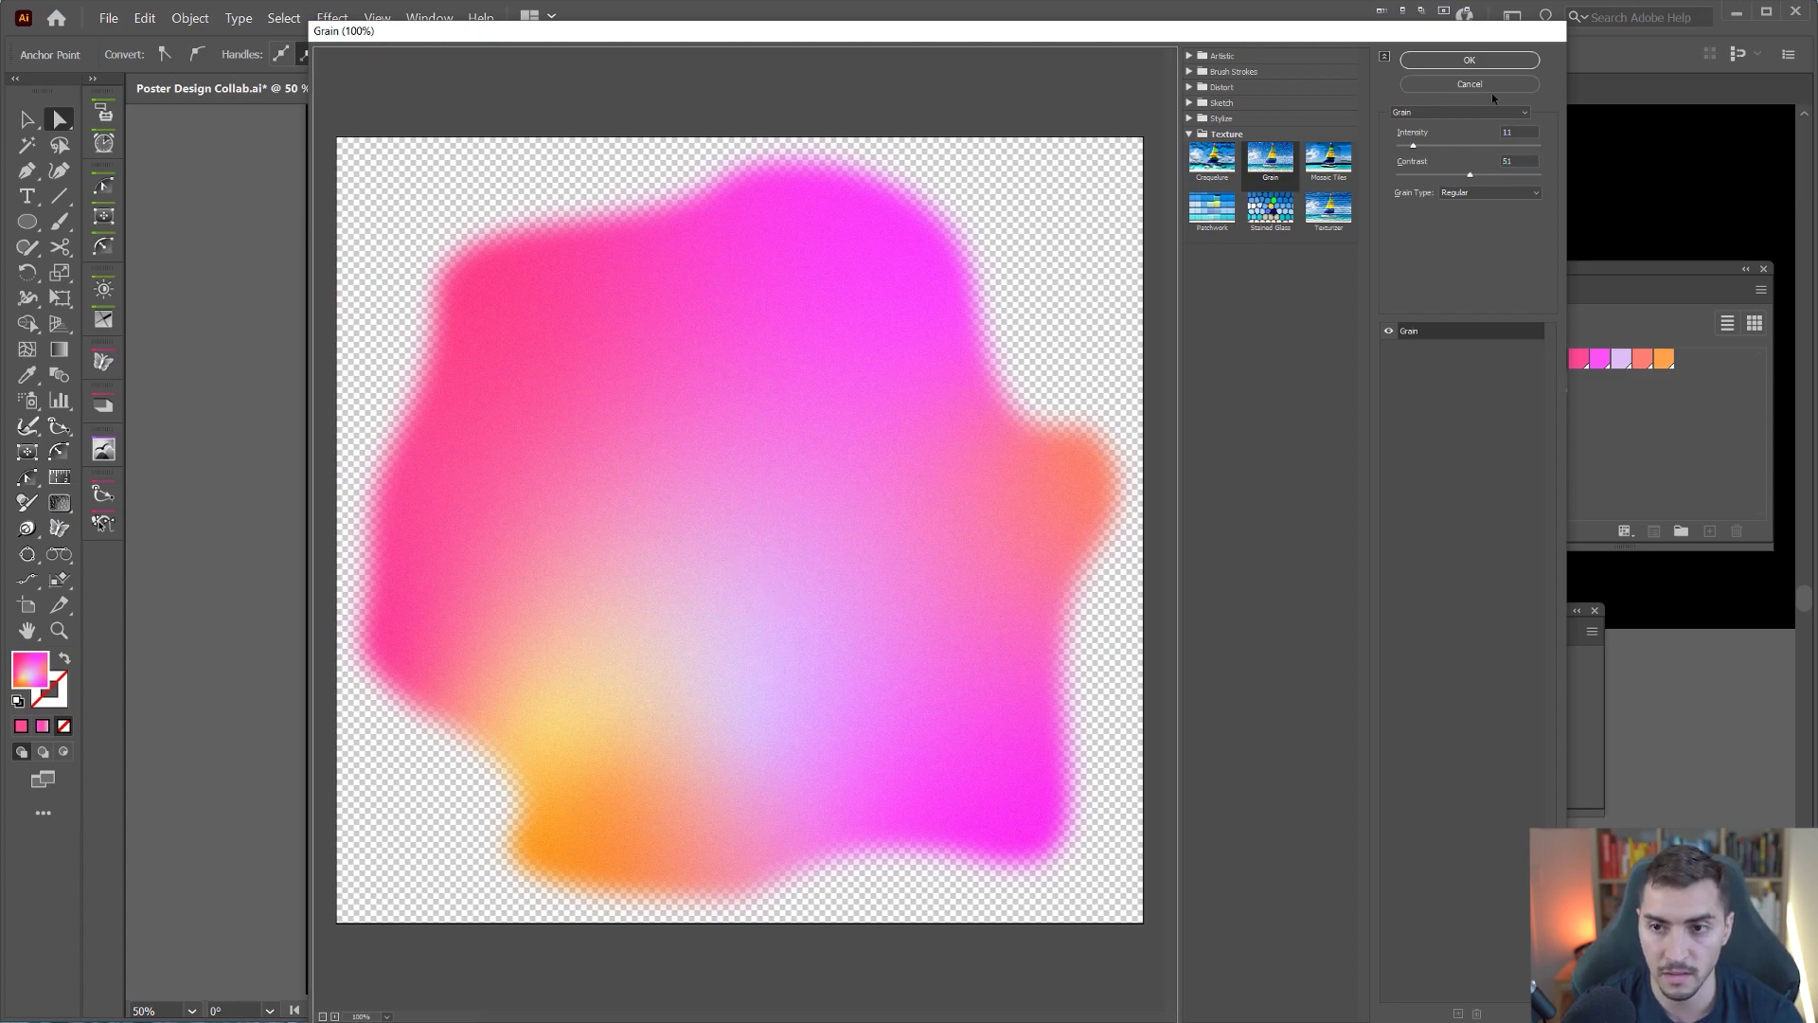
pyautogui.click(1469, 60)
pyautogui.scroll(8, 826, 451)
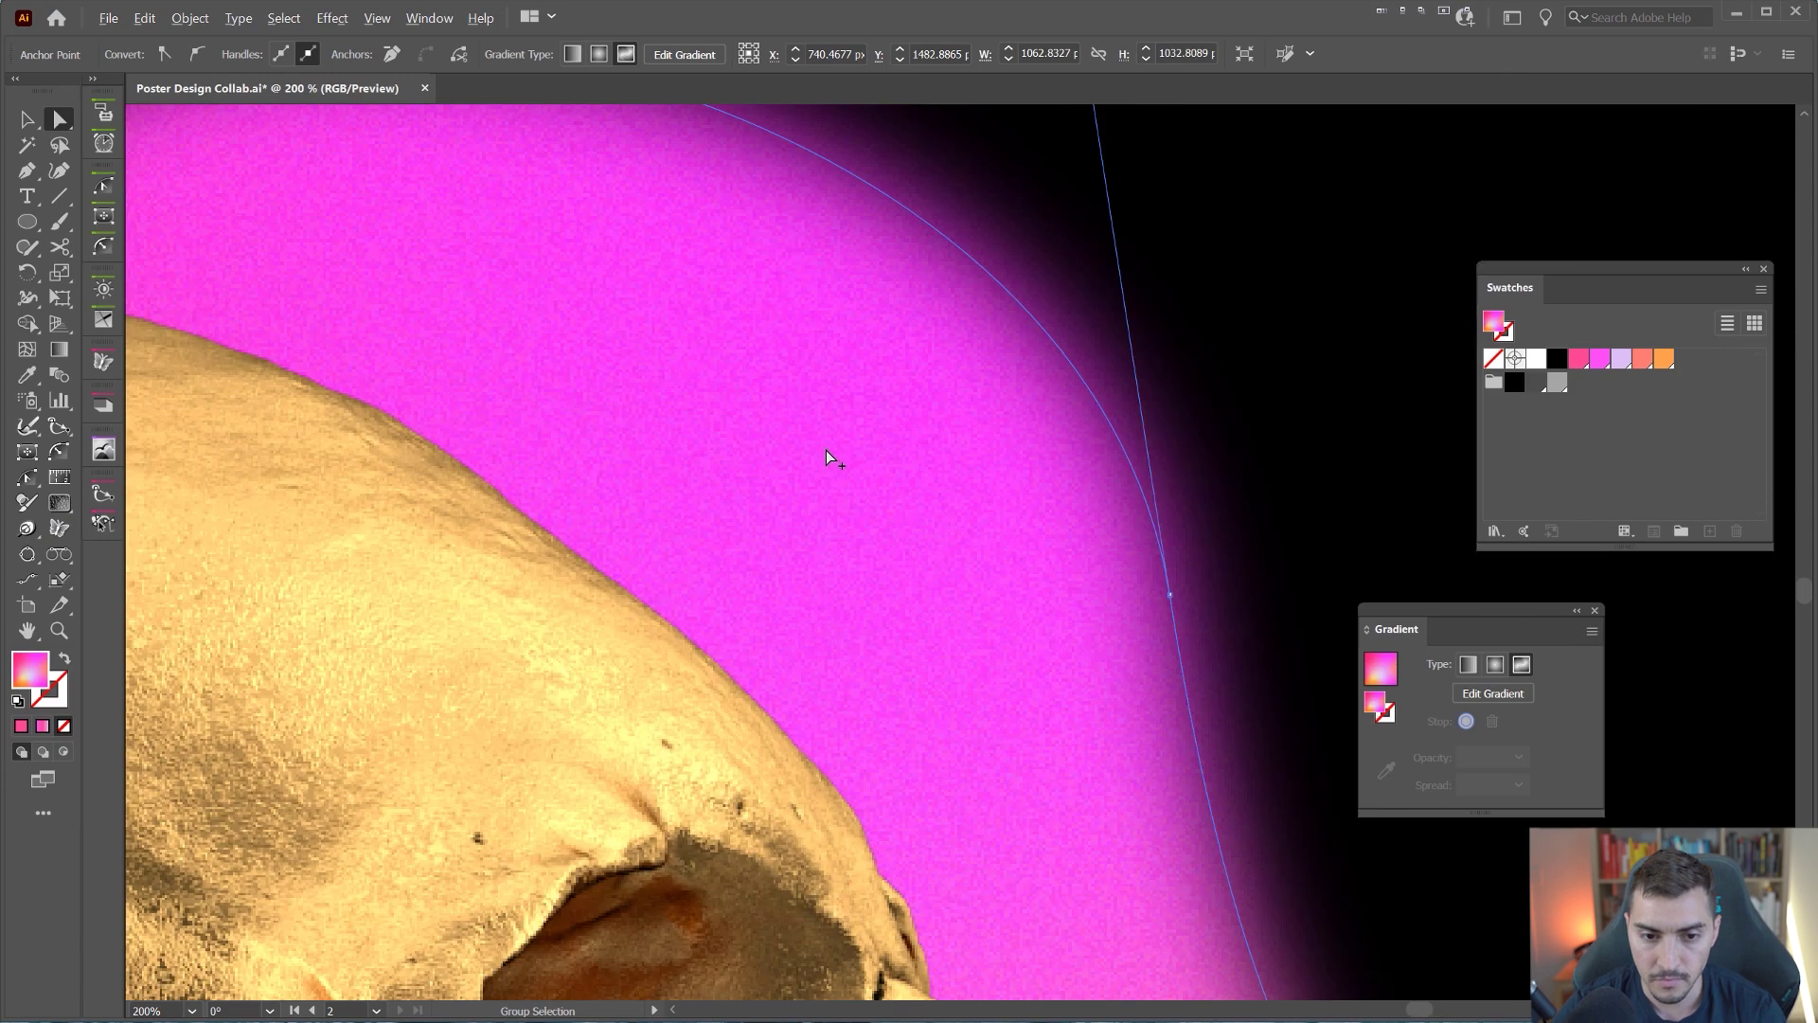
pyautogui.scroll(-2, 782, 430)
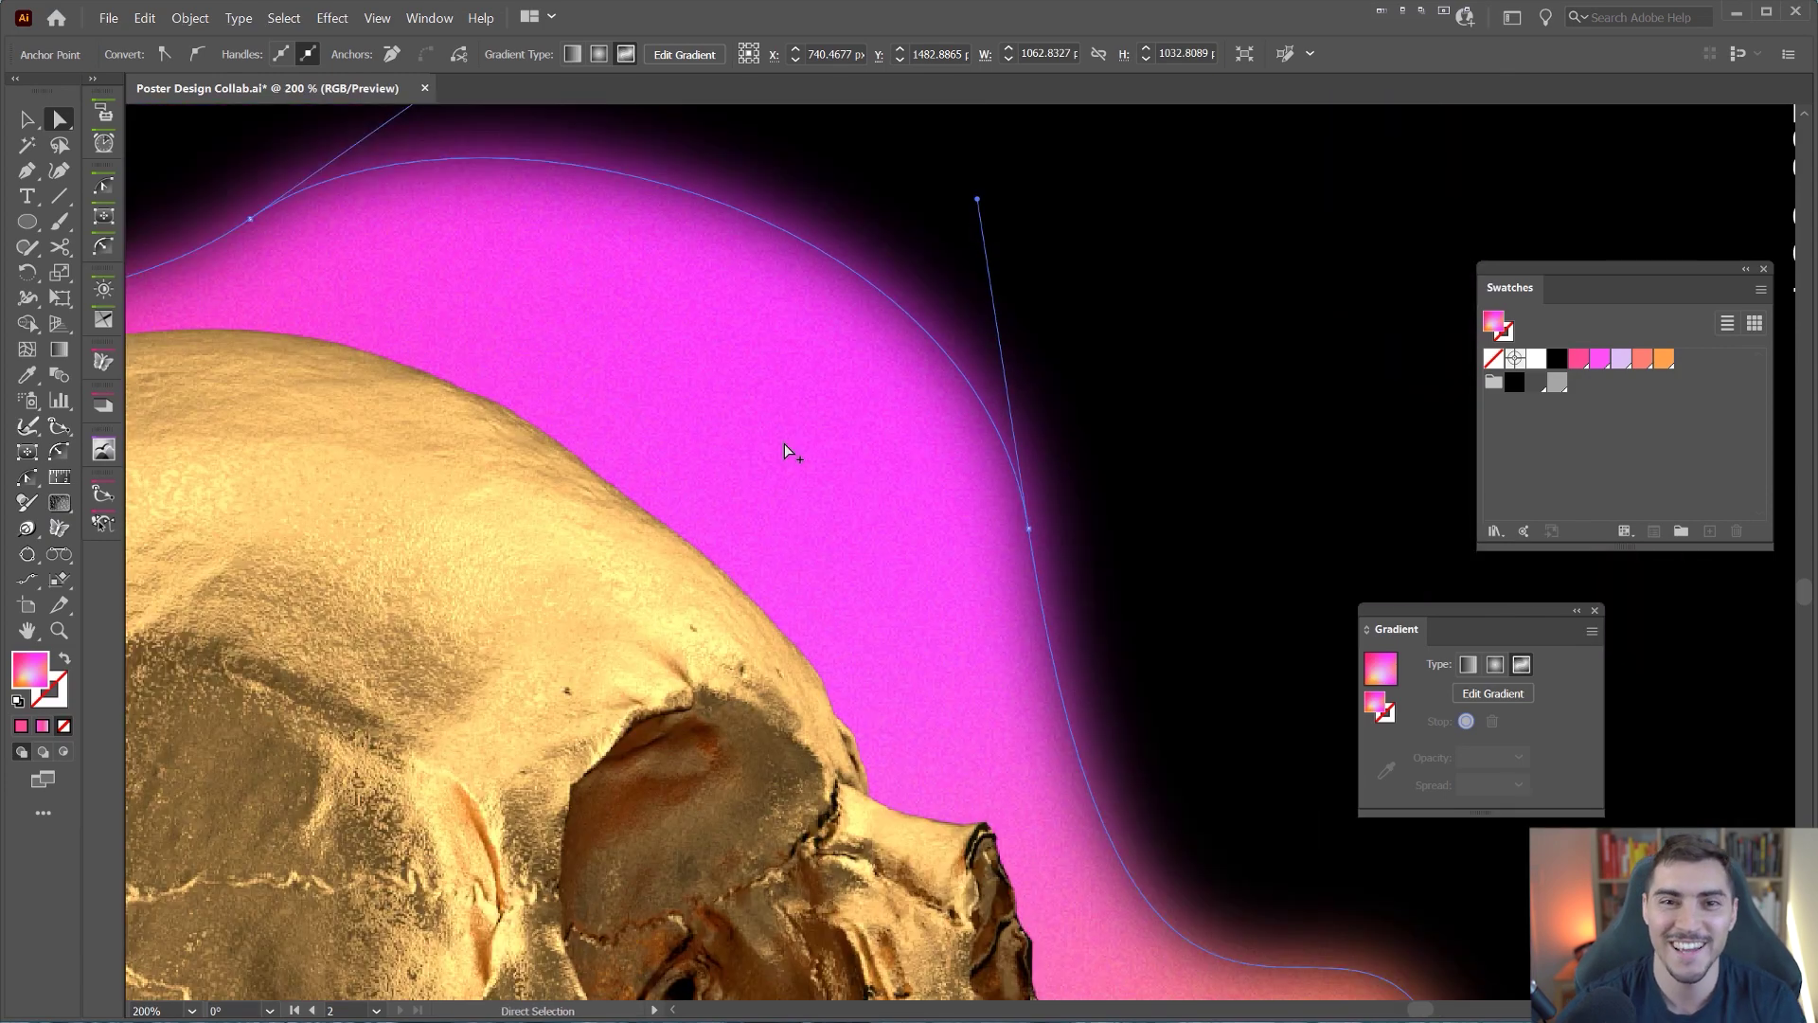
pyautogui.scroll(-5, 784, 443)
# Step: Place a horizontal copy of the "IBM president 1956–1971" side-text line in the poster's lower-left corner, with a spare copy below the artboard
pyautogui.moveTo(784, 443); pyautogui.dragTo(831, 353)
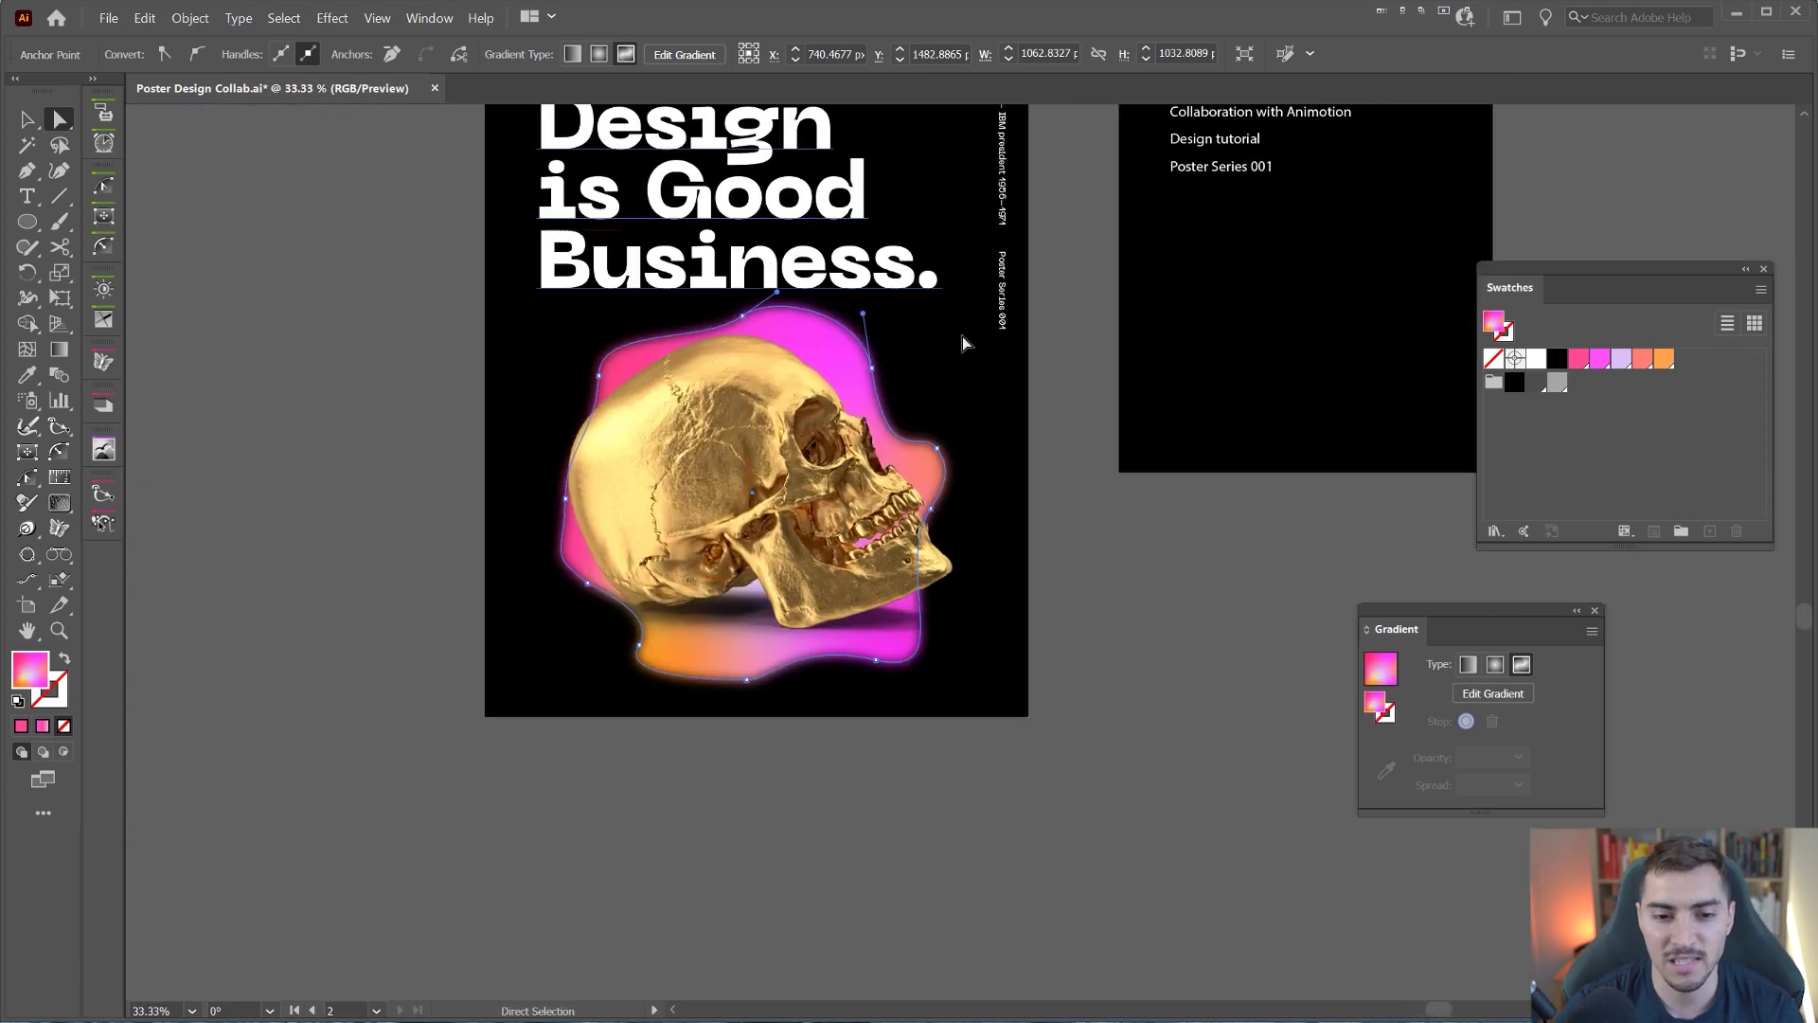
pyautogui.press('v')
pyautogui.click(989, 348)
pyautogui.moveTo(990, 349); pyautogui.dragTo(1136, 526)
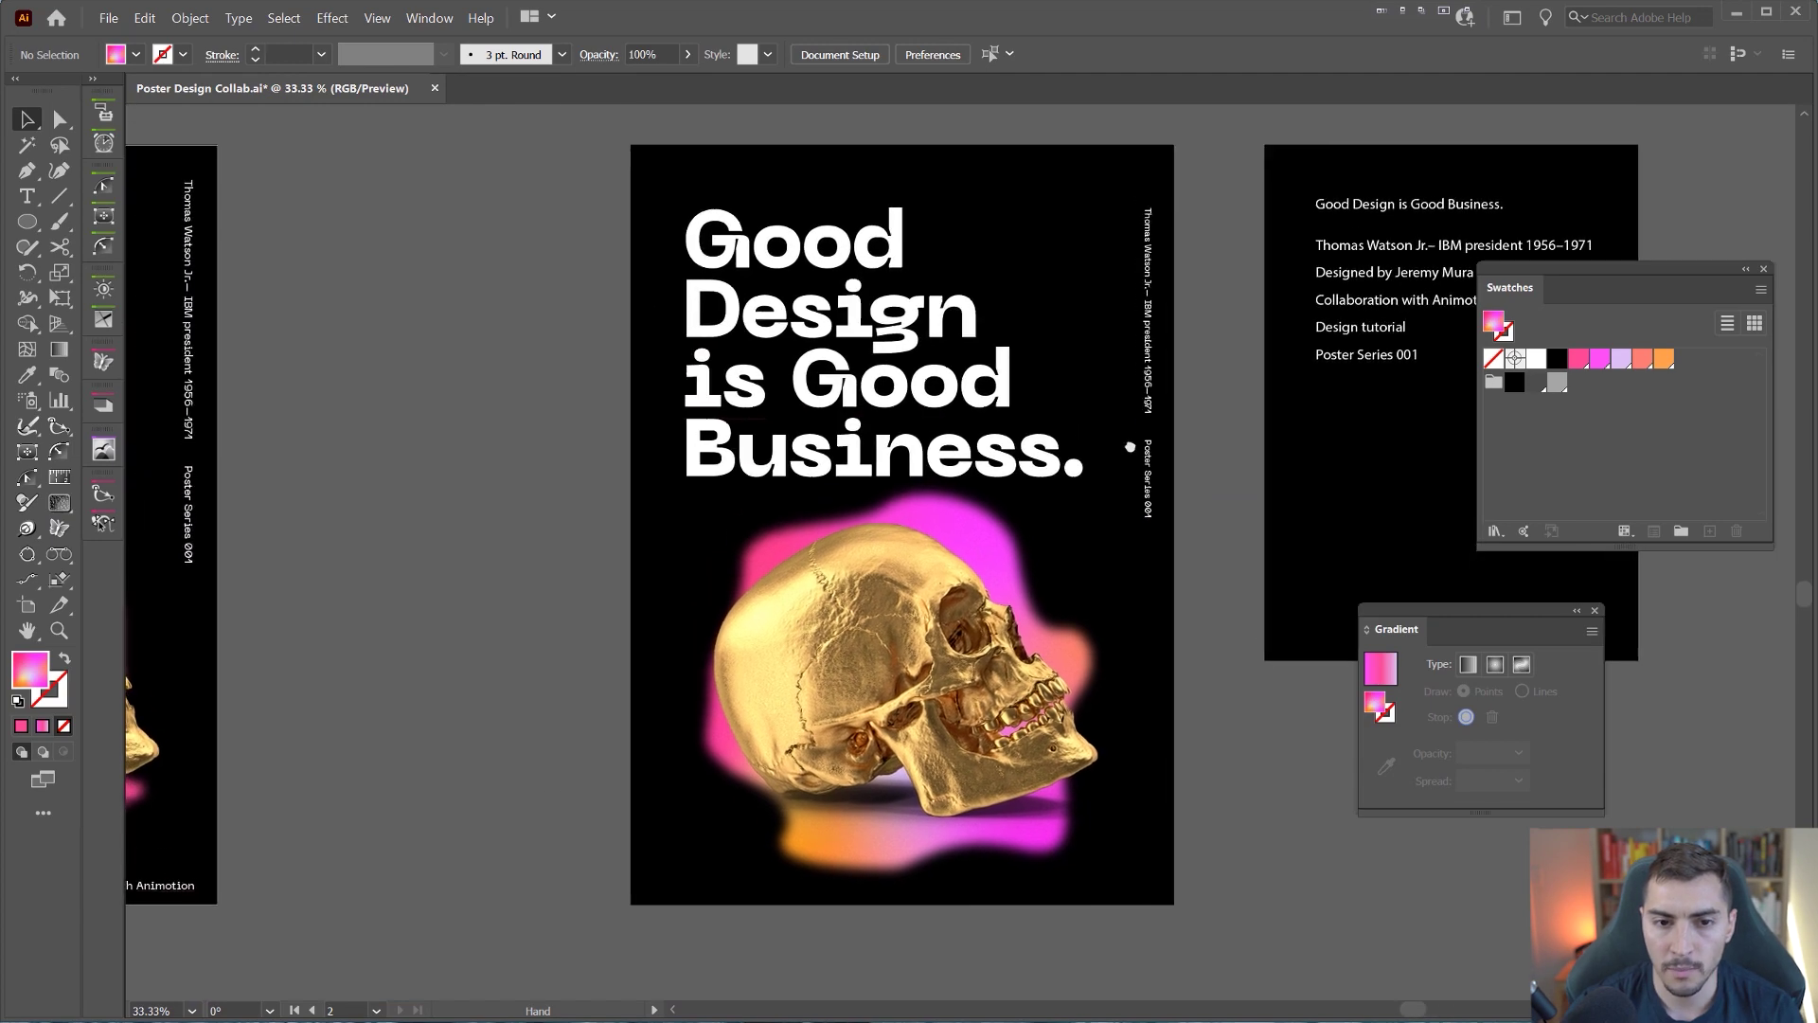
pyautogui.click(956, 253)
pyautogui.moveTo(1149, 236); pyautogui.dragTo(513, 684)
pyautogui.scroll(2, 657, 774)
pyautogui.moveTo(645, 790); pyautogui.dragTo(817, 639)
pyautogui.scroll(1, 817, 640)
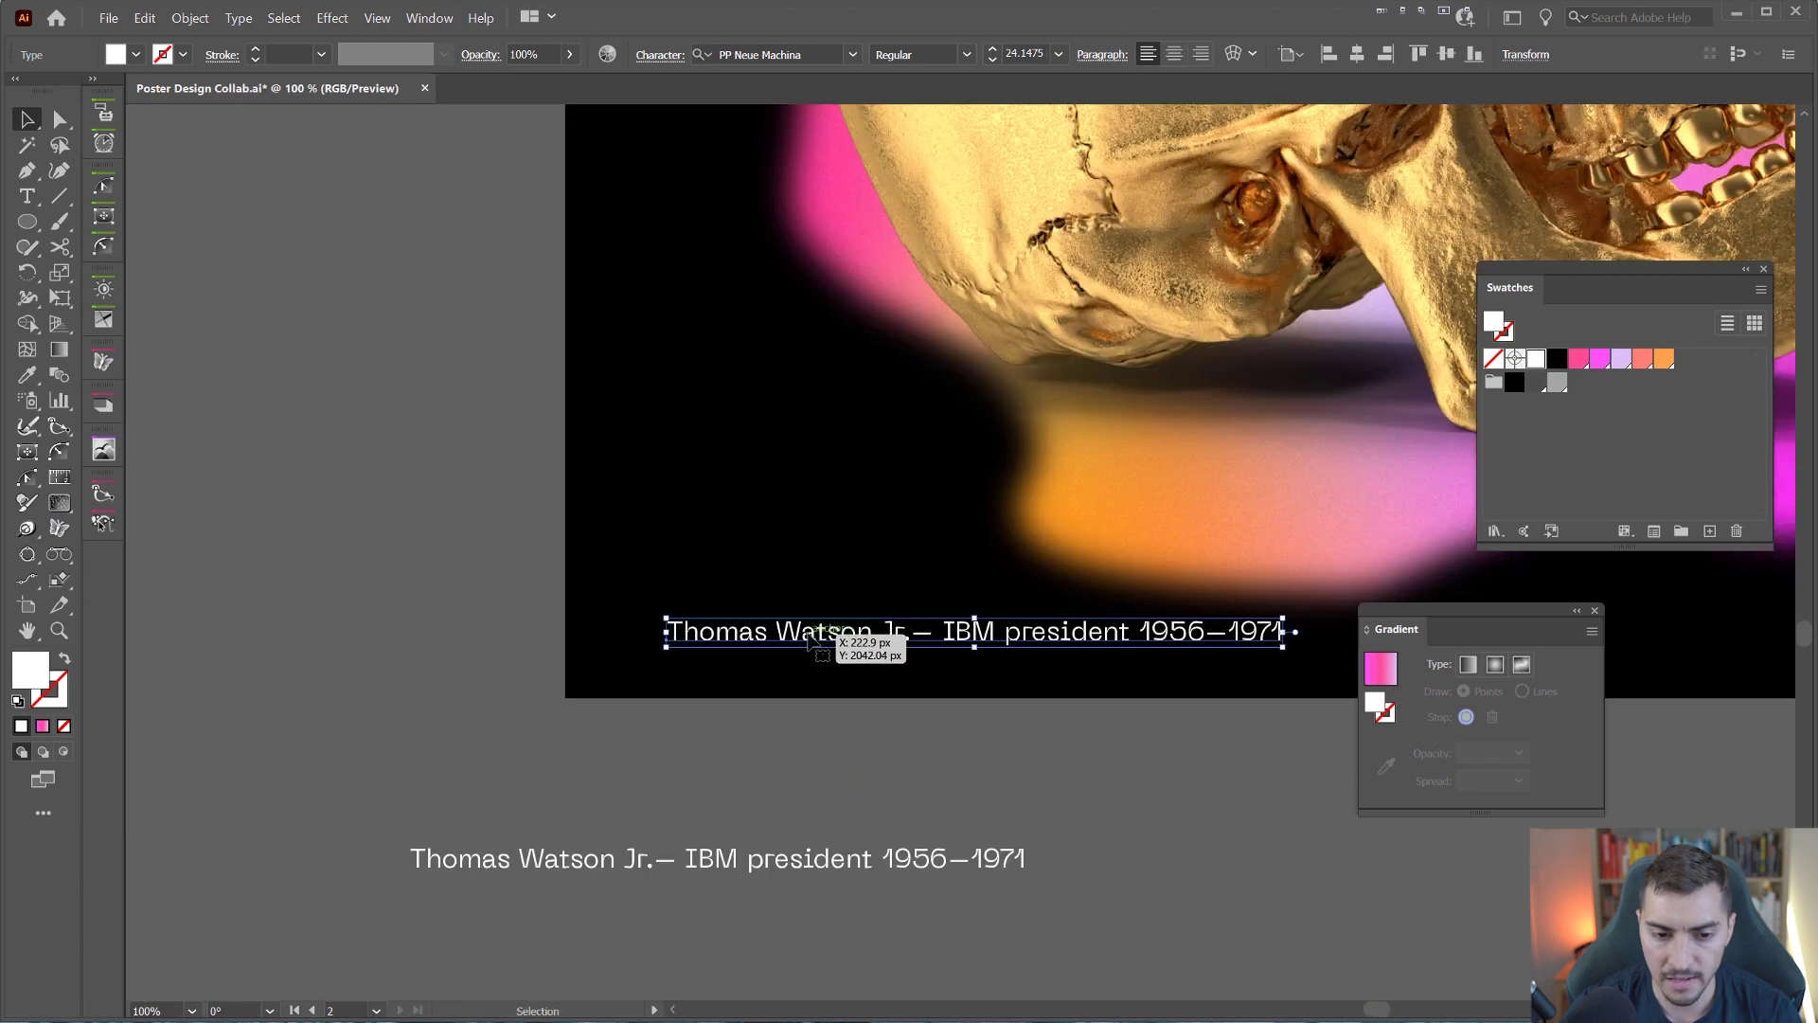
# Step: Rotate the gradient shape slightly clockwise behind the skull
pyautogui.moveTo(1244, 509); pyautogui.dragTo(830, 657)
pyautogui.click(951, 641)
pyautogui.scroll(-2, 954, 652)
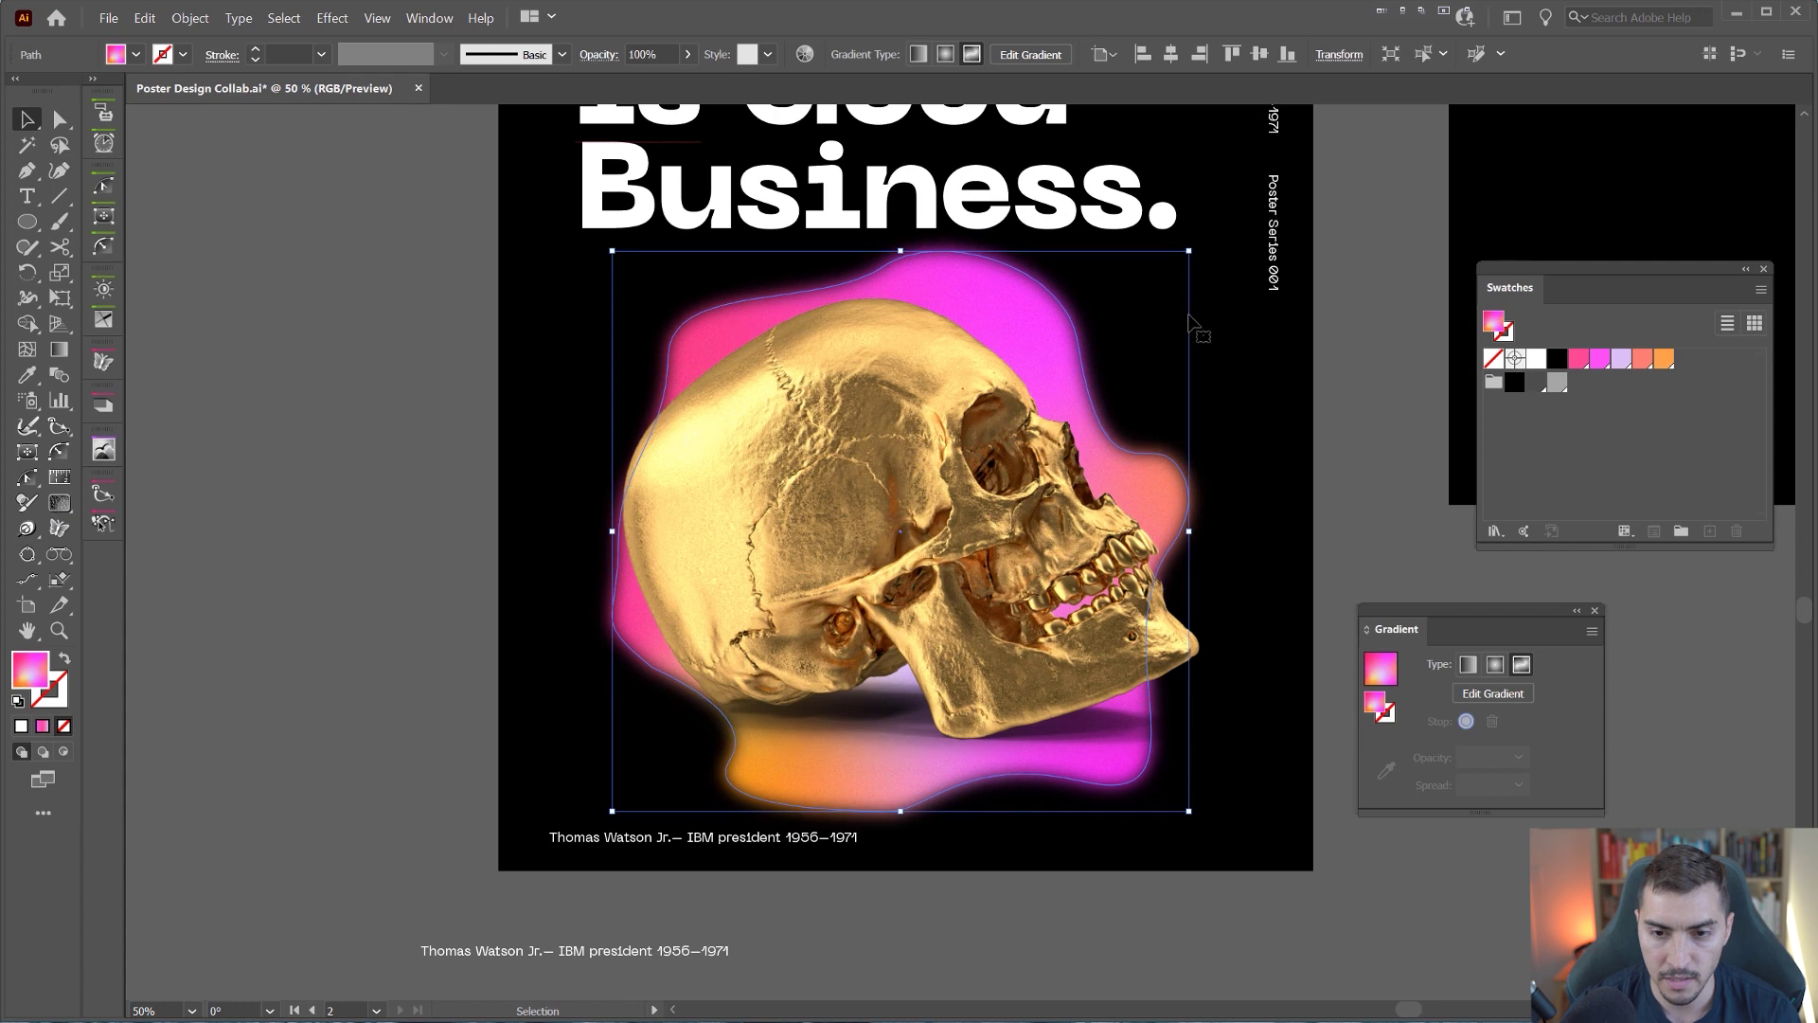
pyautogui.moveTo(1204, 248); pyautogui.dragTo(1232, 269)
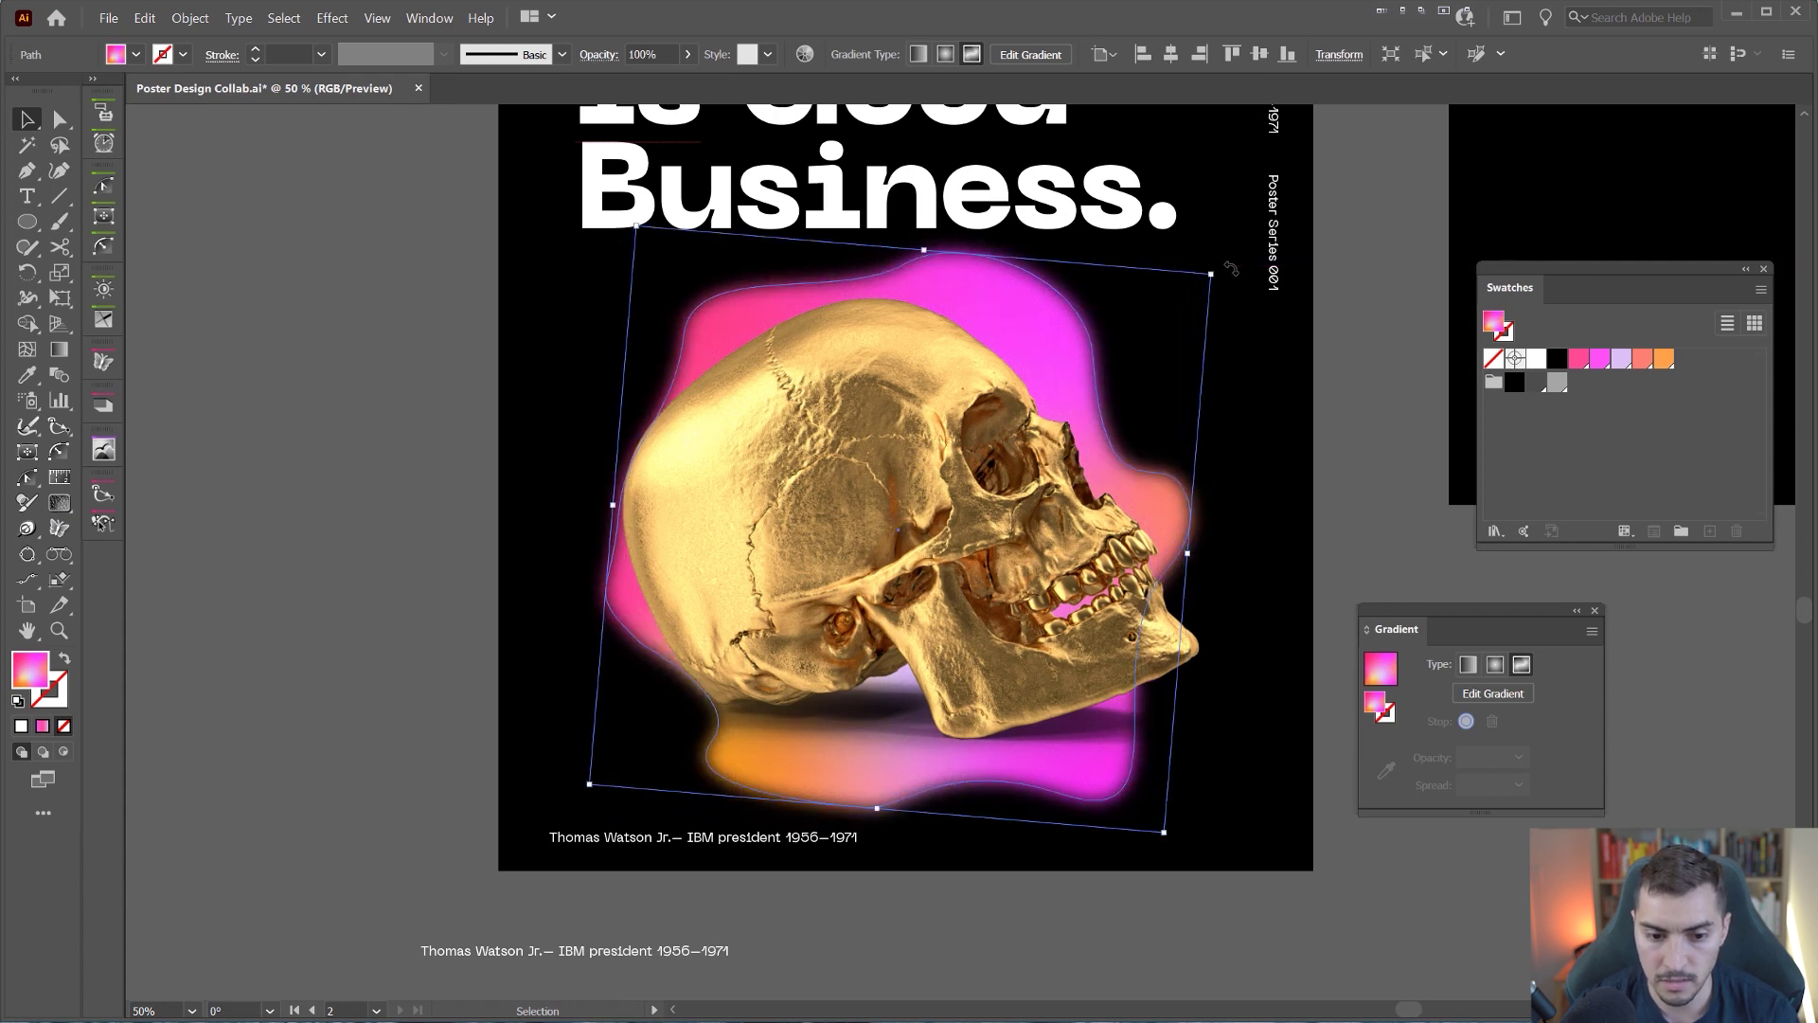
pyautogui.hotkey('ctrl', 'z')
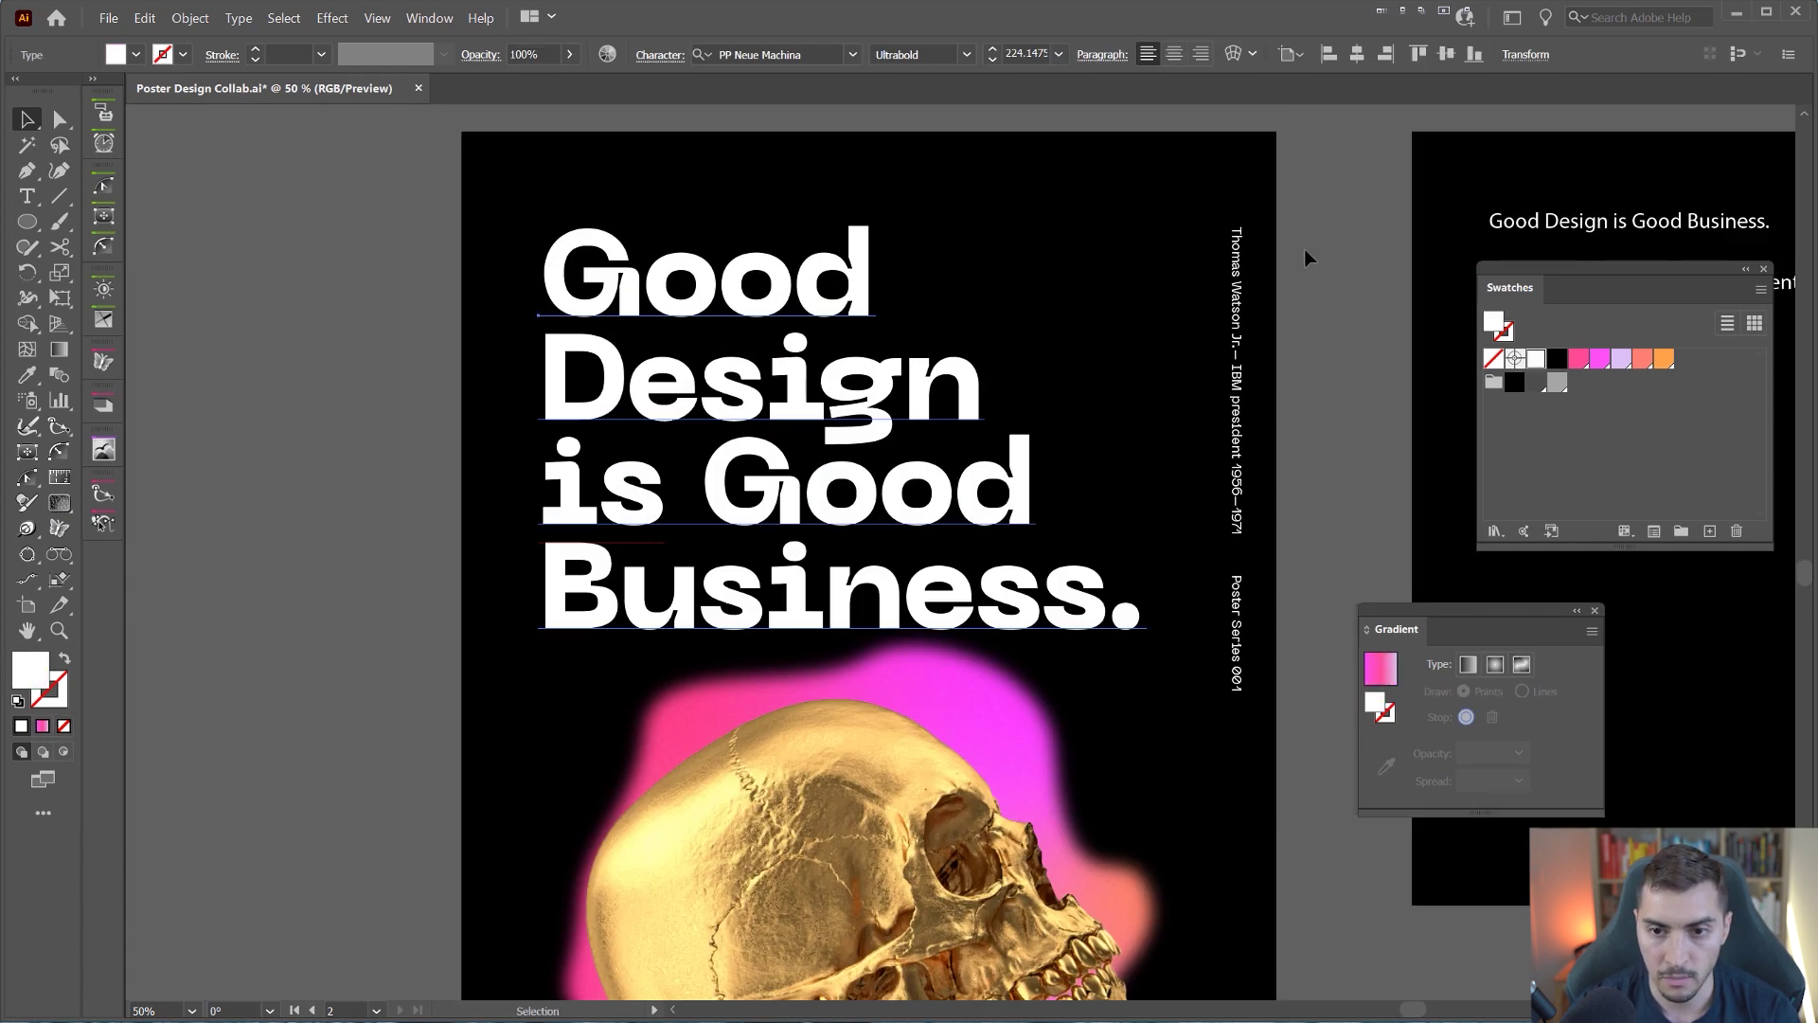
# Step: Move the headline and vertical side text up slightly, and nudge the gradient shape up behind the skull
pyautogui.click(786, 579)
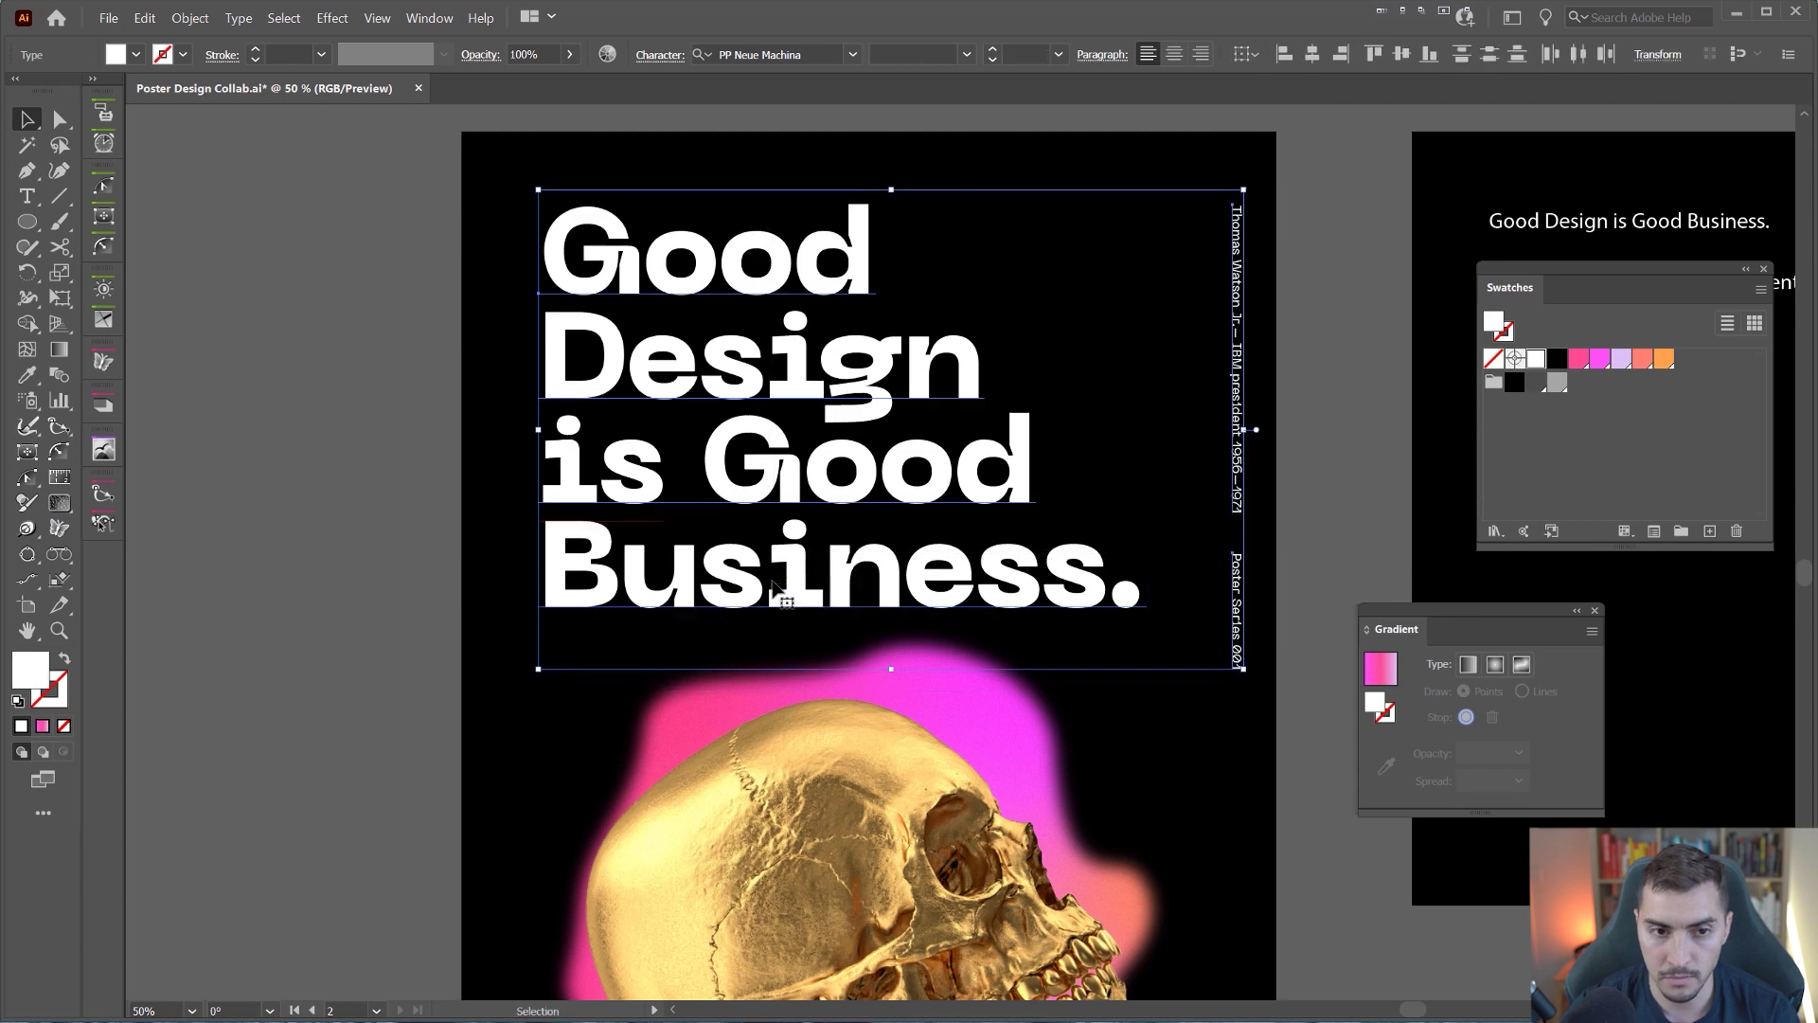
pyautogui.scroll(-3, 774, 589)
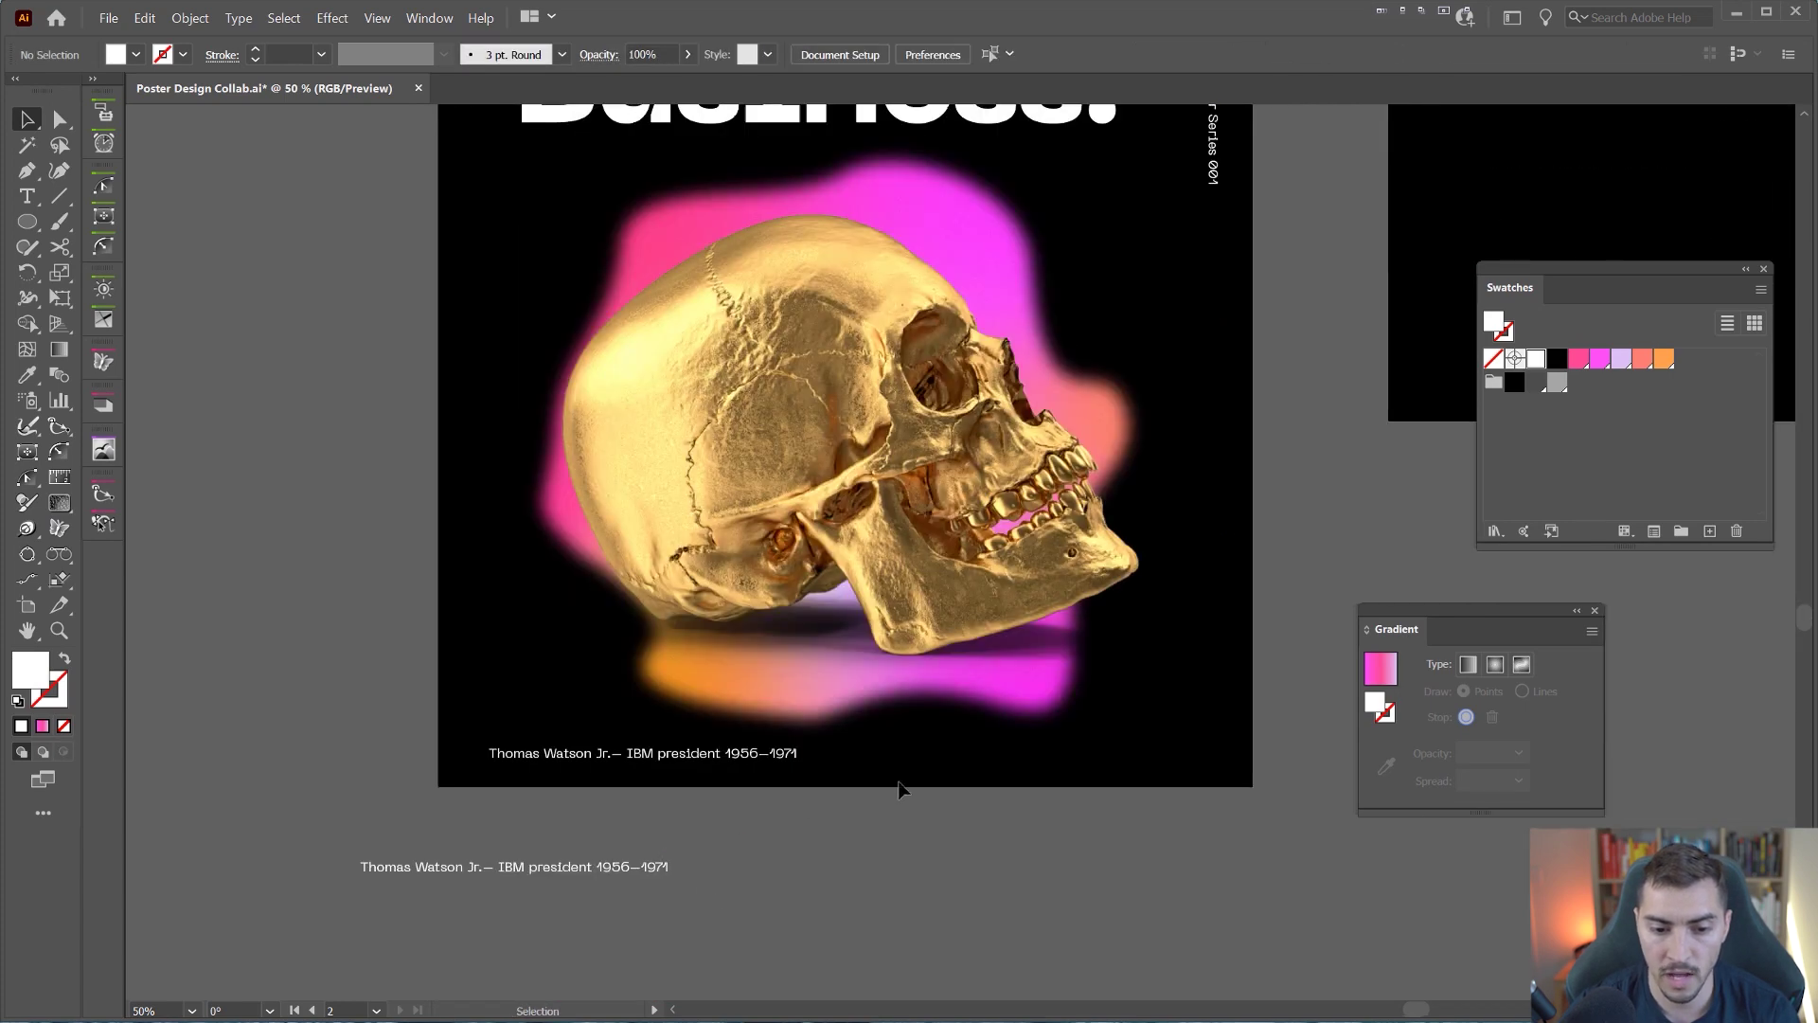
pyautogui.moveTo(1070, 563); pyautogui.dragTo(1068, 559)
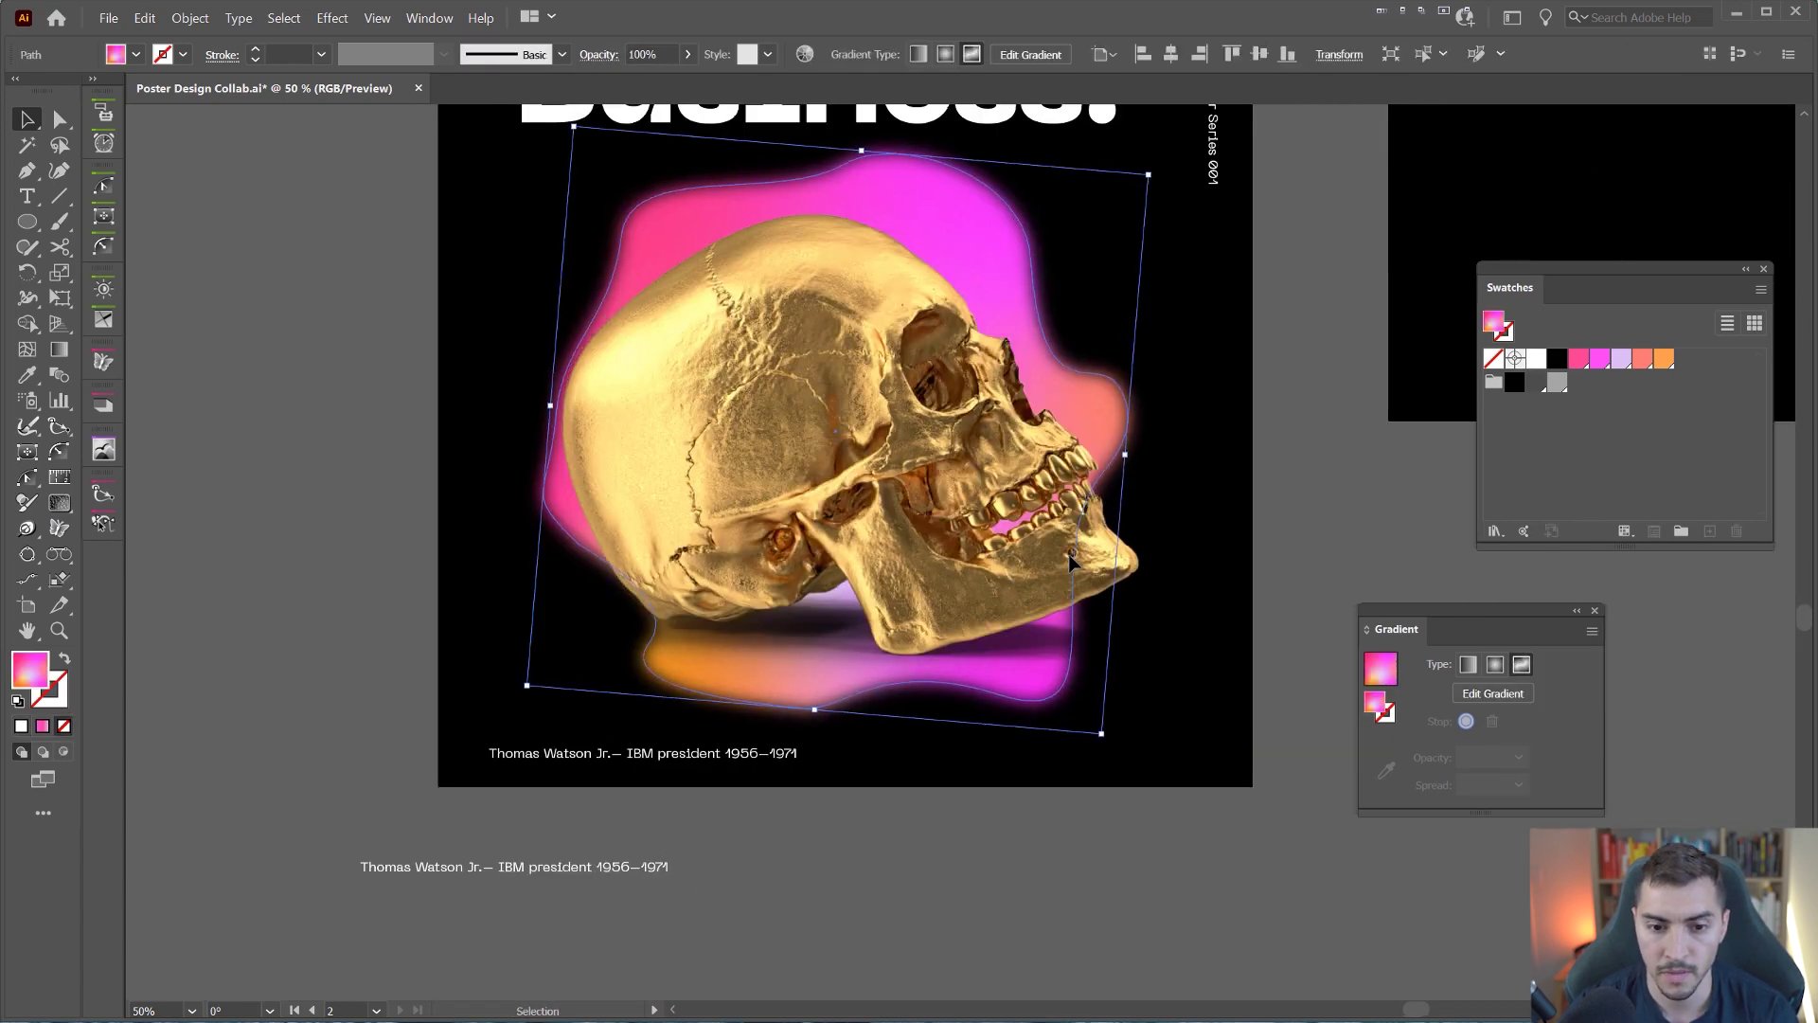
pyautogui.click(1316, 519)
# Step: Enlarge the skull image proportionally to about 1660 px wide and nudge it up to about Y 1394 px
pyautogui.click(959, 466)
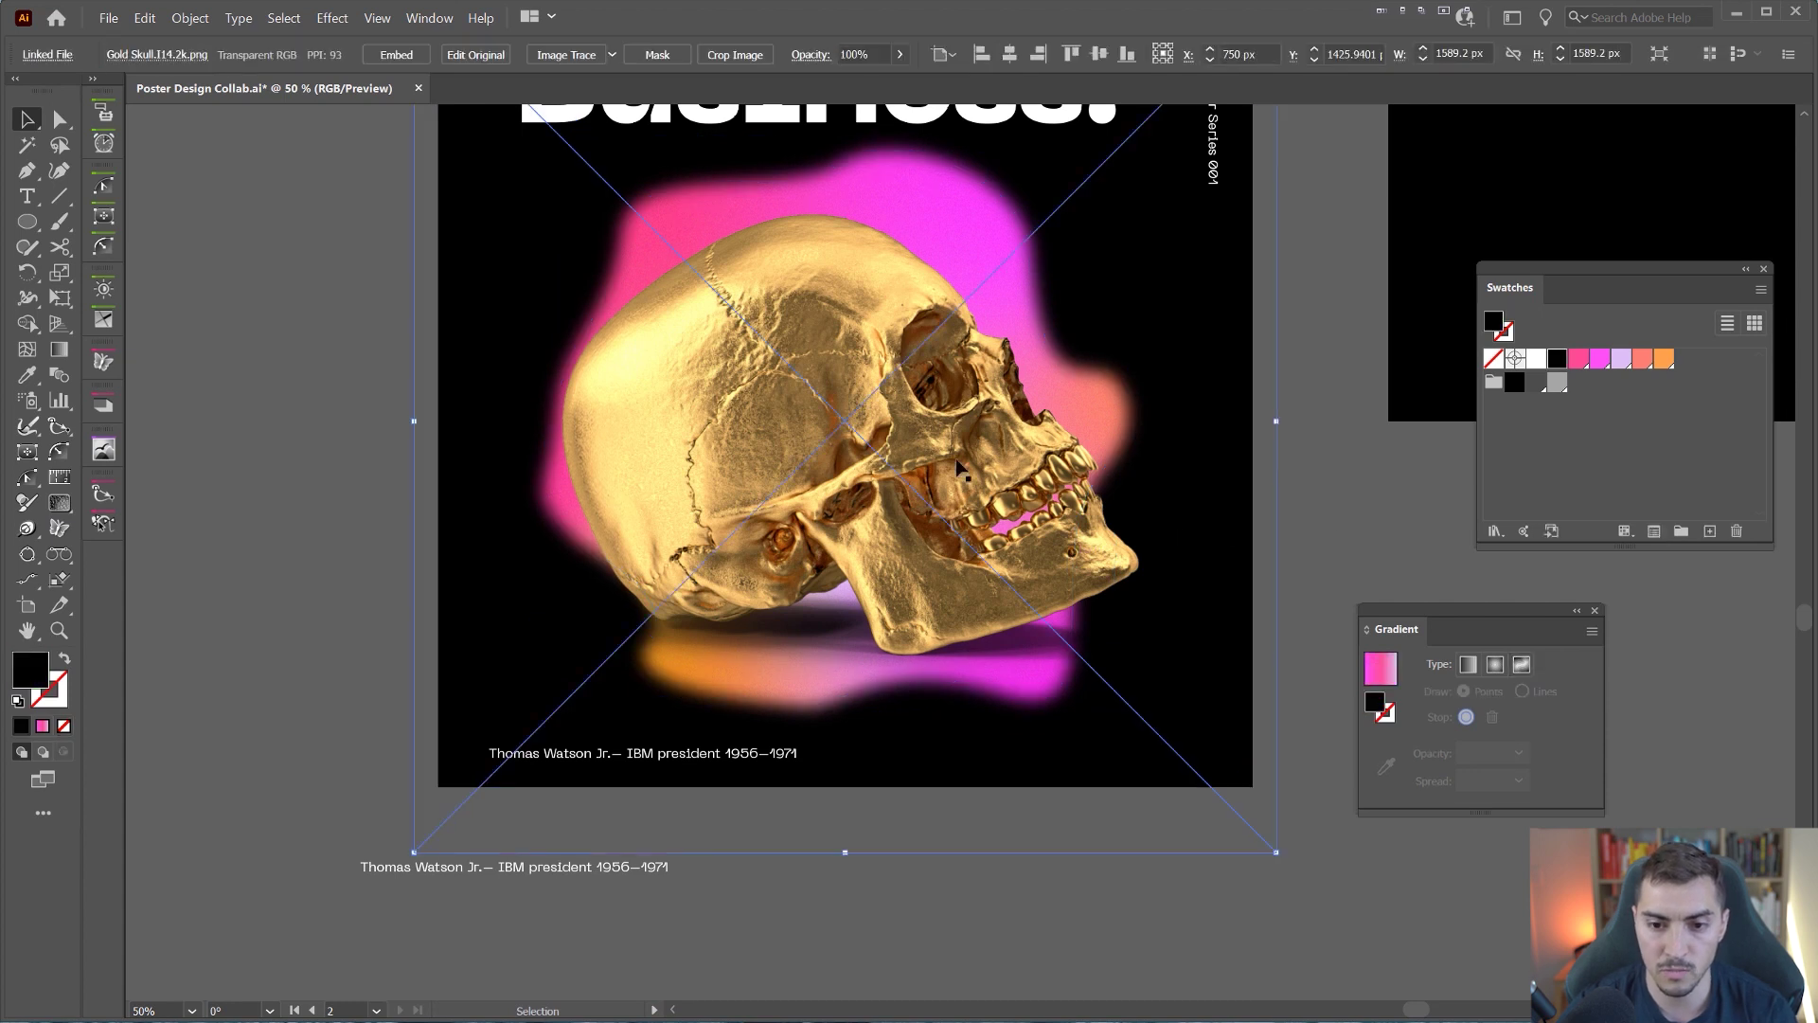
pyautogui.moveTo(1277, 416); pyautogui.dragTo(1300, 405)
pyautogui.press('Up')
pyautogui.press('Up')
pyautogui.press('Up')
pyautogui.press('Up')
pyautogui.press('Up')
pyautogui.press('Up')
pyautogui.press('Up')
pyautogui.press('Up')
pyautogui.press('Up')
pyautogui.press('Up')
pyautogui.press('Up')
pyautogui.press('Up')
pyautogui.press('Up')
pyautogui.press('Up')
pyautogui.press('Up')
pyautogui.press('Up')
pyautogui.press('Up')
pyautogui.press('Up')
pyautogui.press('Up')
pyautogui.press('Up')
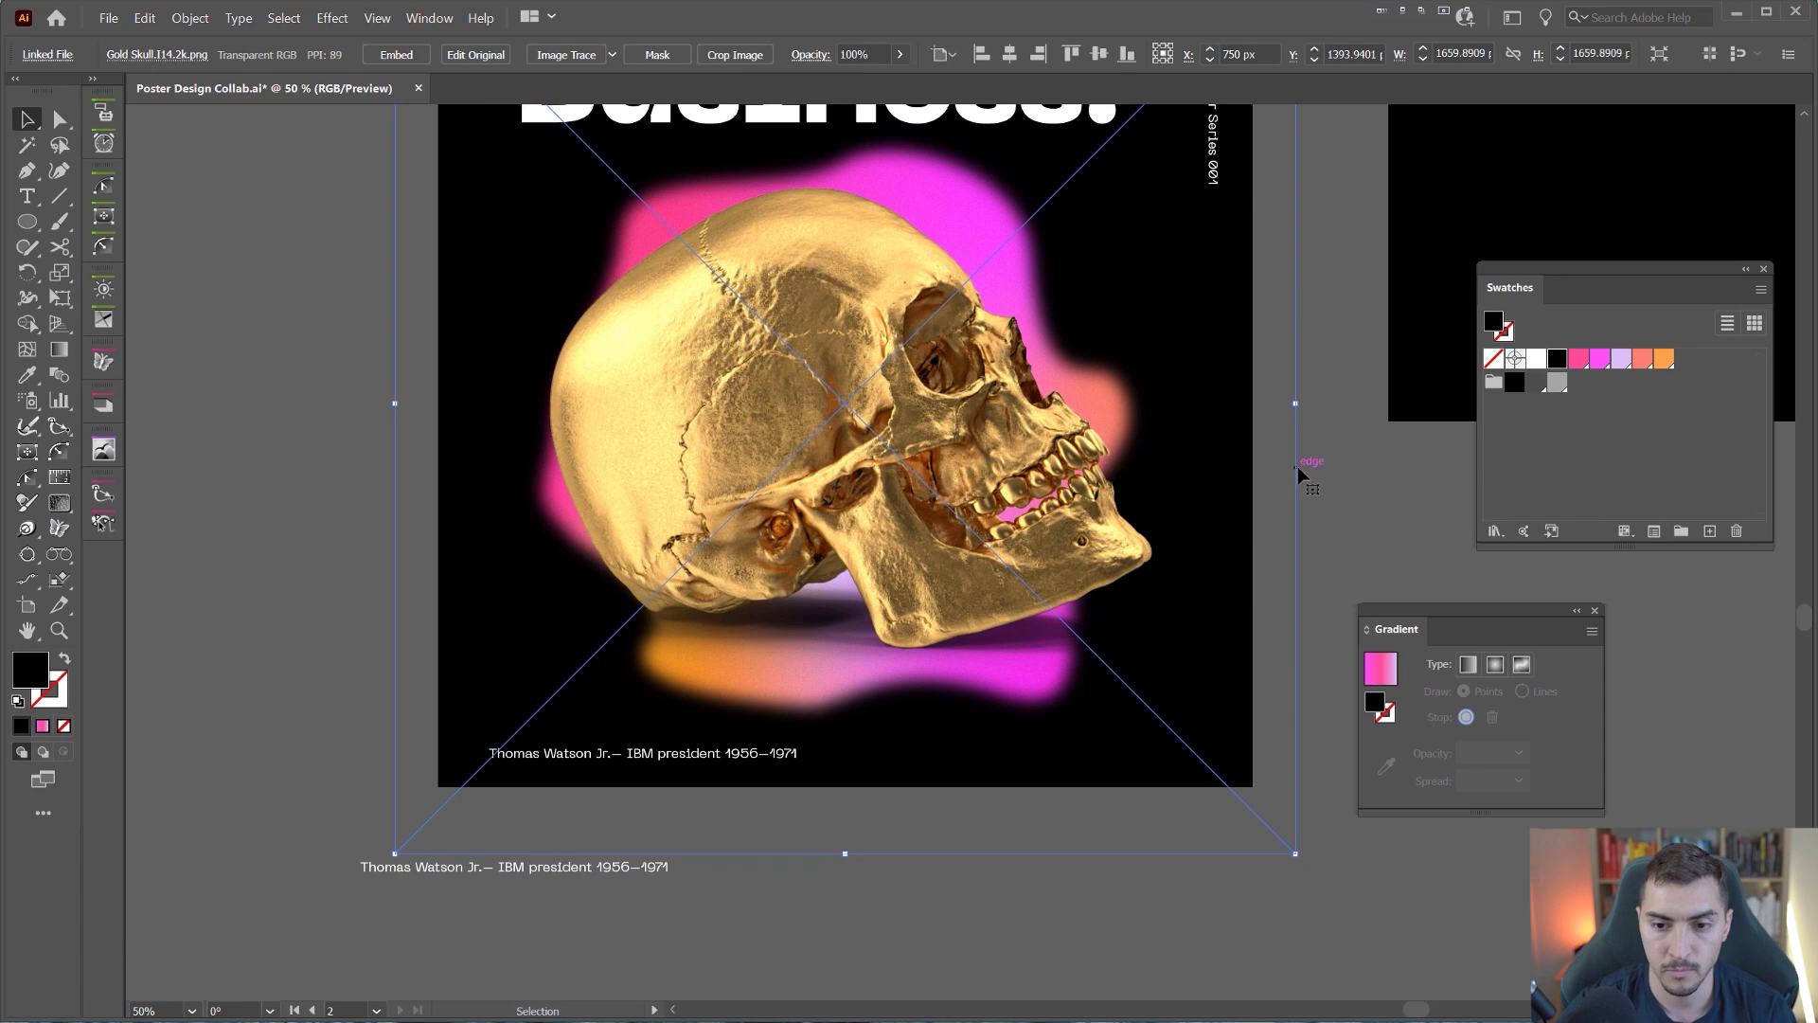
pyautogui.click(833, 824)
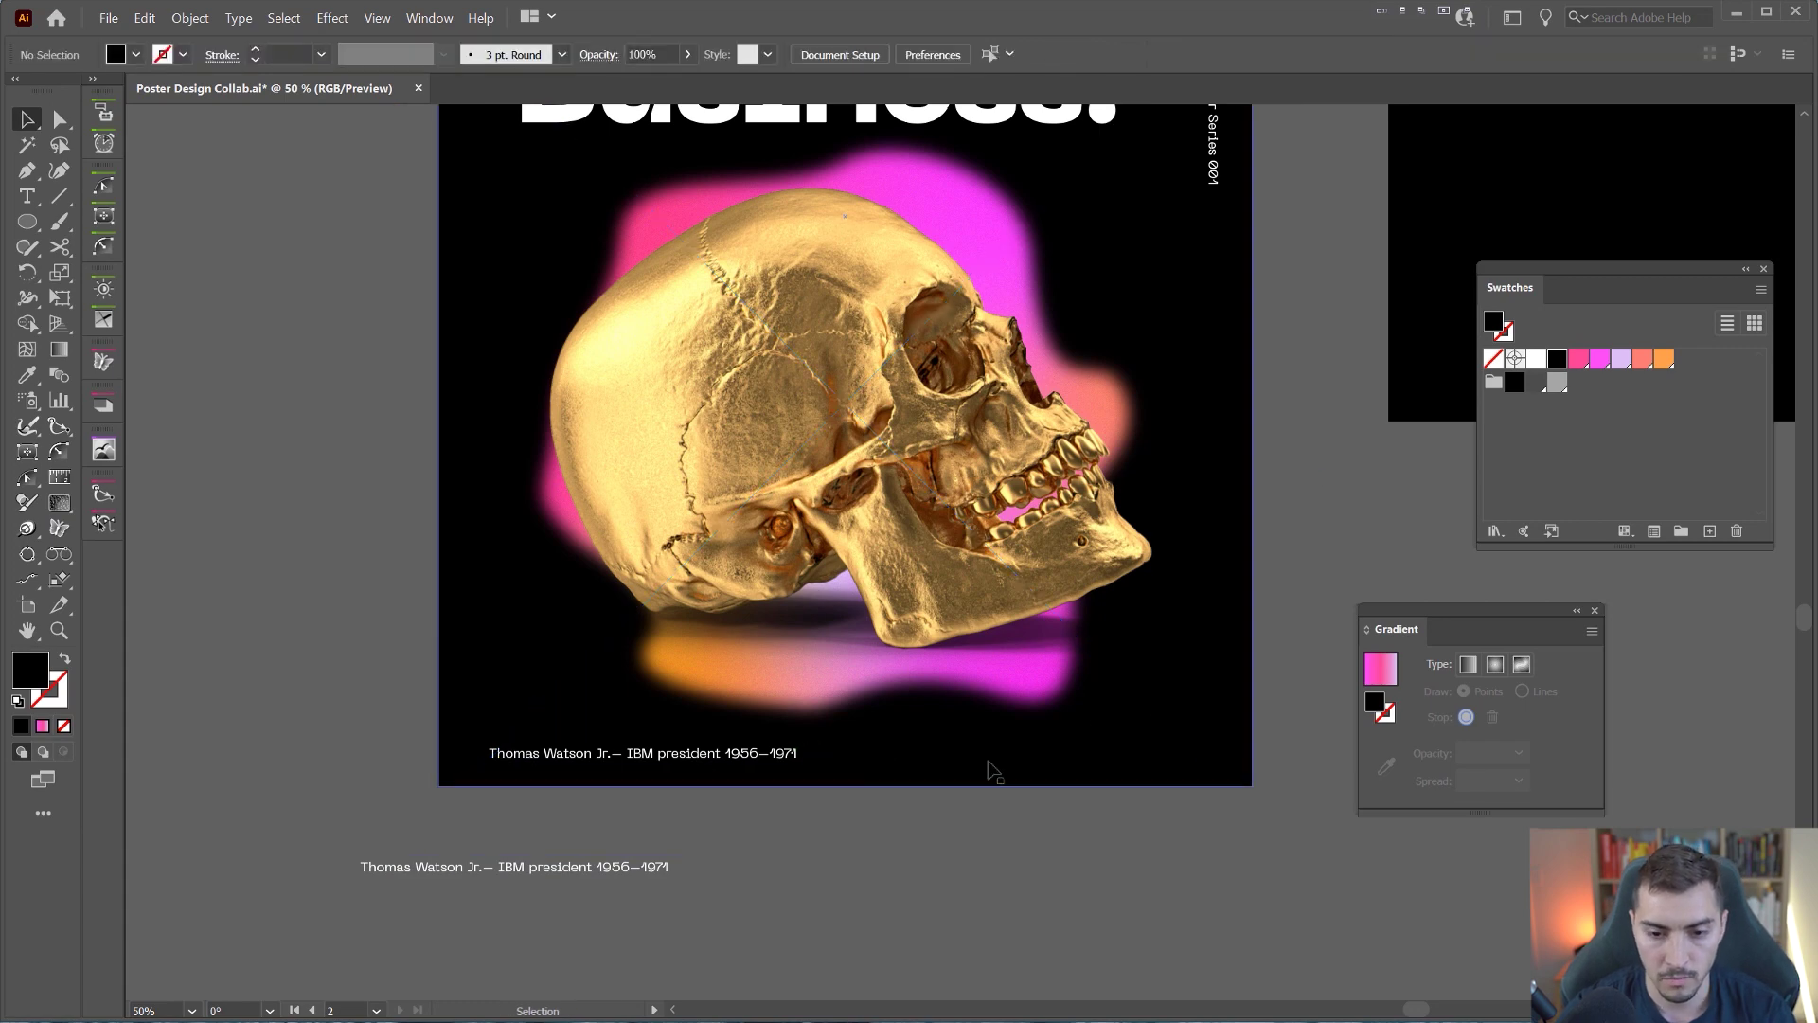
# Step: Move the source copy text block off its artboard to beside the poster's lower-right corner and hide the panels
pyautogui.hotkey('ctrl', '-')
pyautogui.moveTo(1299, 192); pyautogui.dragTo(1055, 815)
pyautogui.scroll(1, 905, 817)
pyautogui.press('Tab')
pyautogui.moveTo(940, 830); pyautogui.dragTo(1172, 669)
# Step: Replace the poster's lower-left line with the "Designed by" credit from the source text and duplicate it to the lower right
pyautogui.tripleClick(1412, 525)
pyautogui.hotkey('ctrl', 'c')
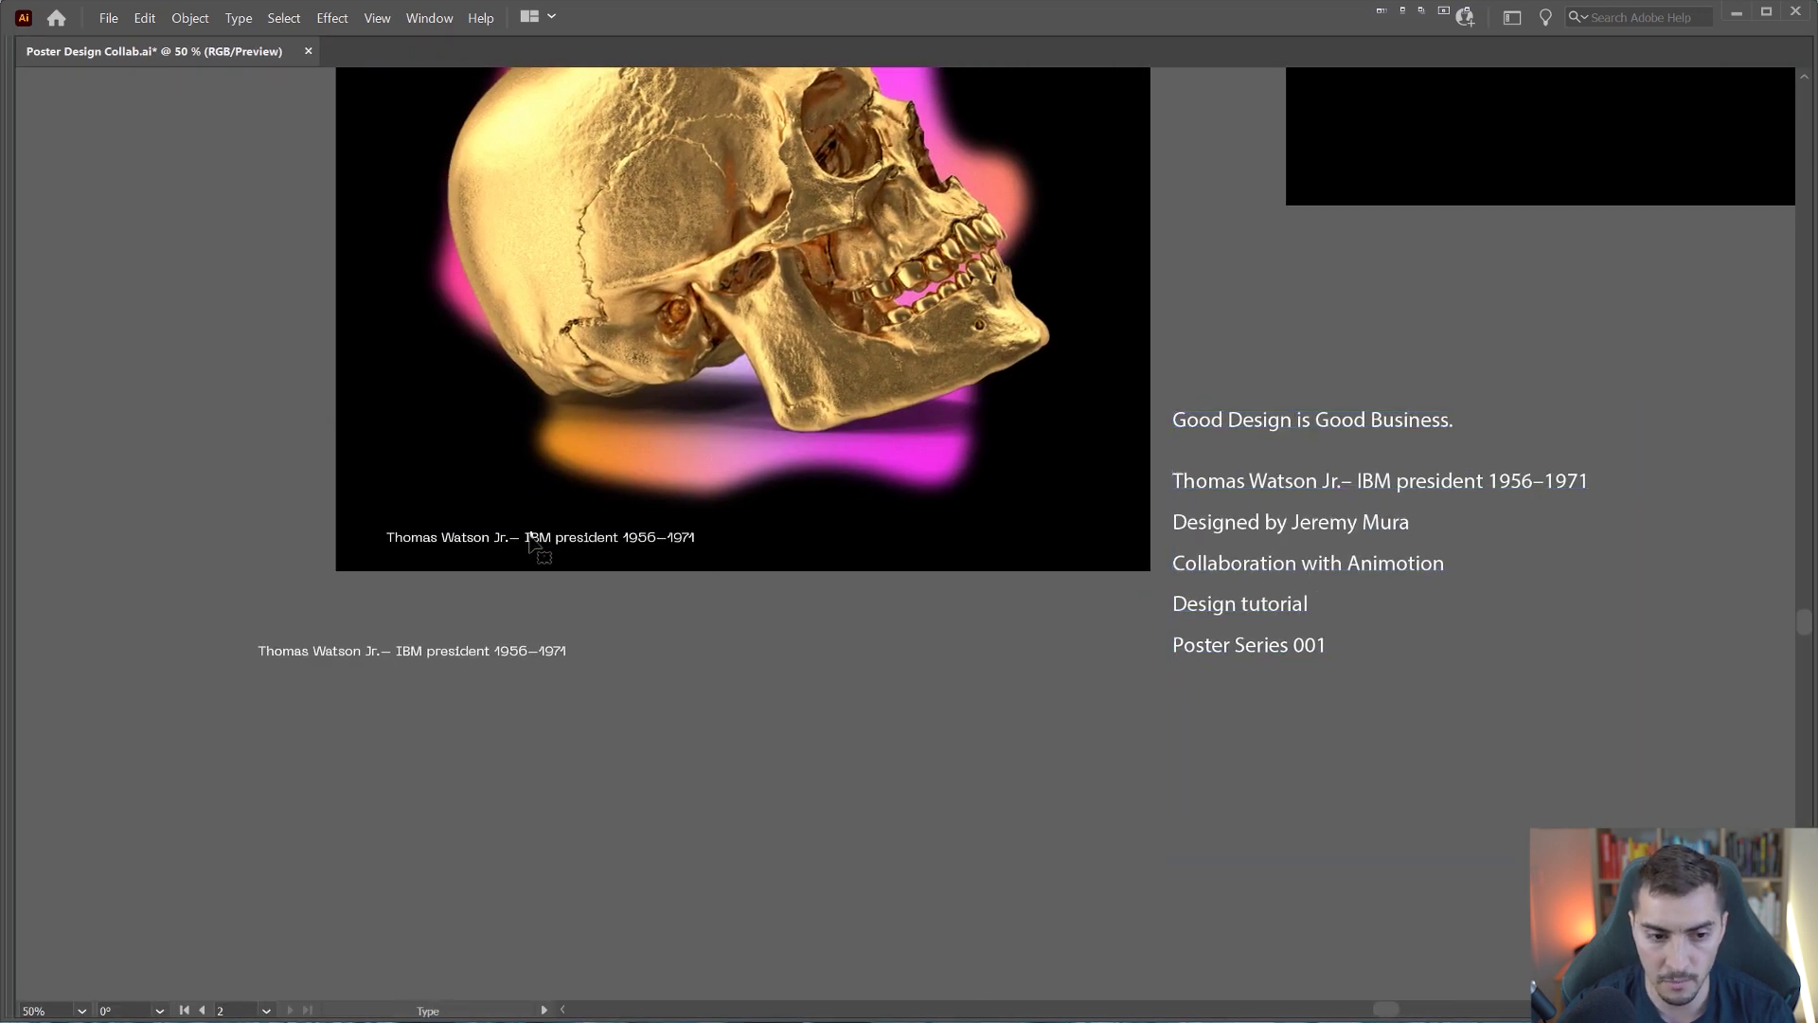
pyautogui.tripleClick(531, 537)
pyautogui.hotkey('ctrl', 'v')
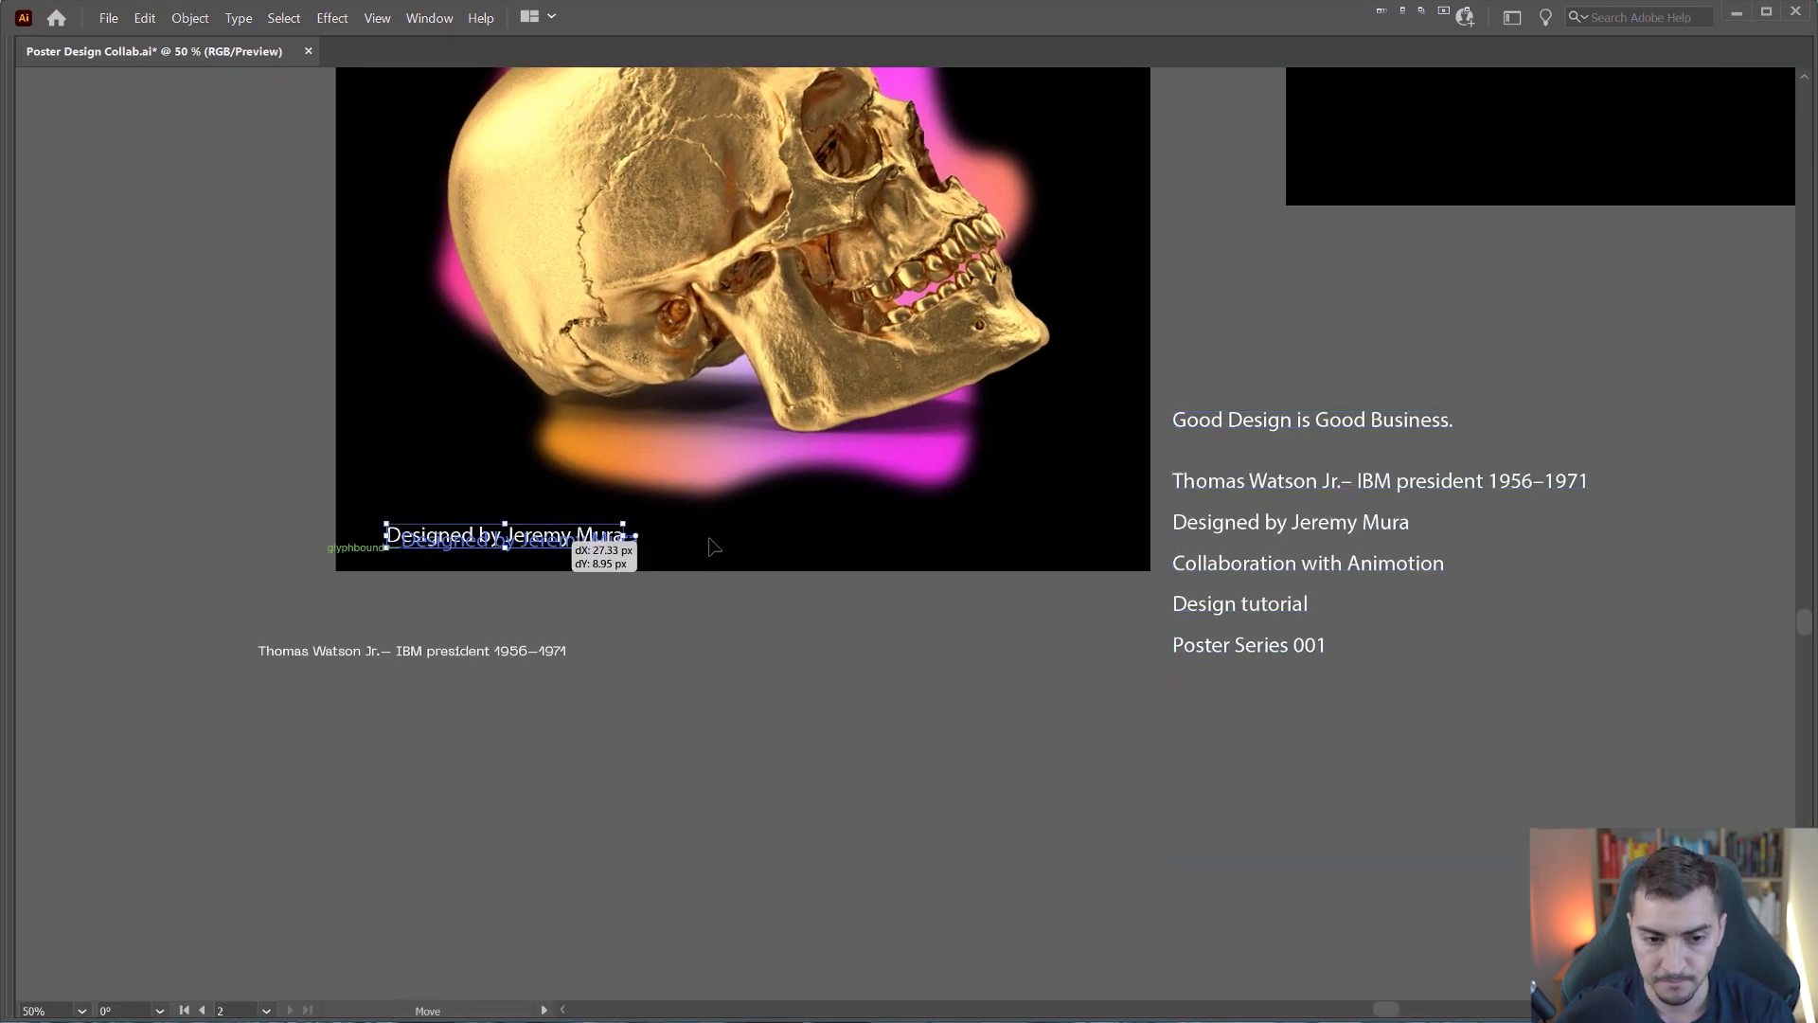
pyautogui.moveTo(714, 546); pyautogui.dragTo(1023, 546)
# Step: Replace the lower-right duplicate with "Collaboration with Animotion" from the source text and select both bottom credits
pyautogui.tripleClick(1232, 563)
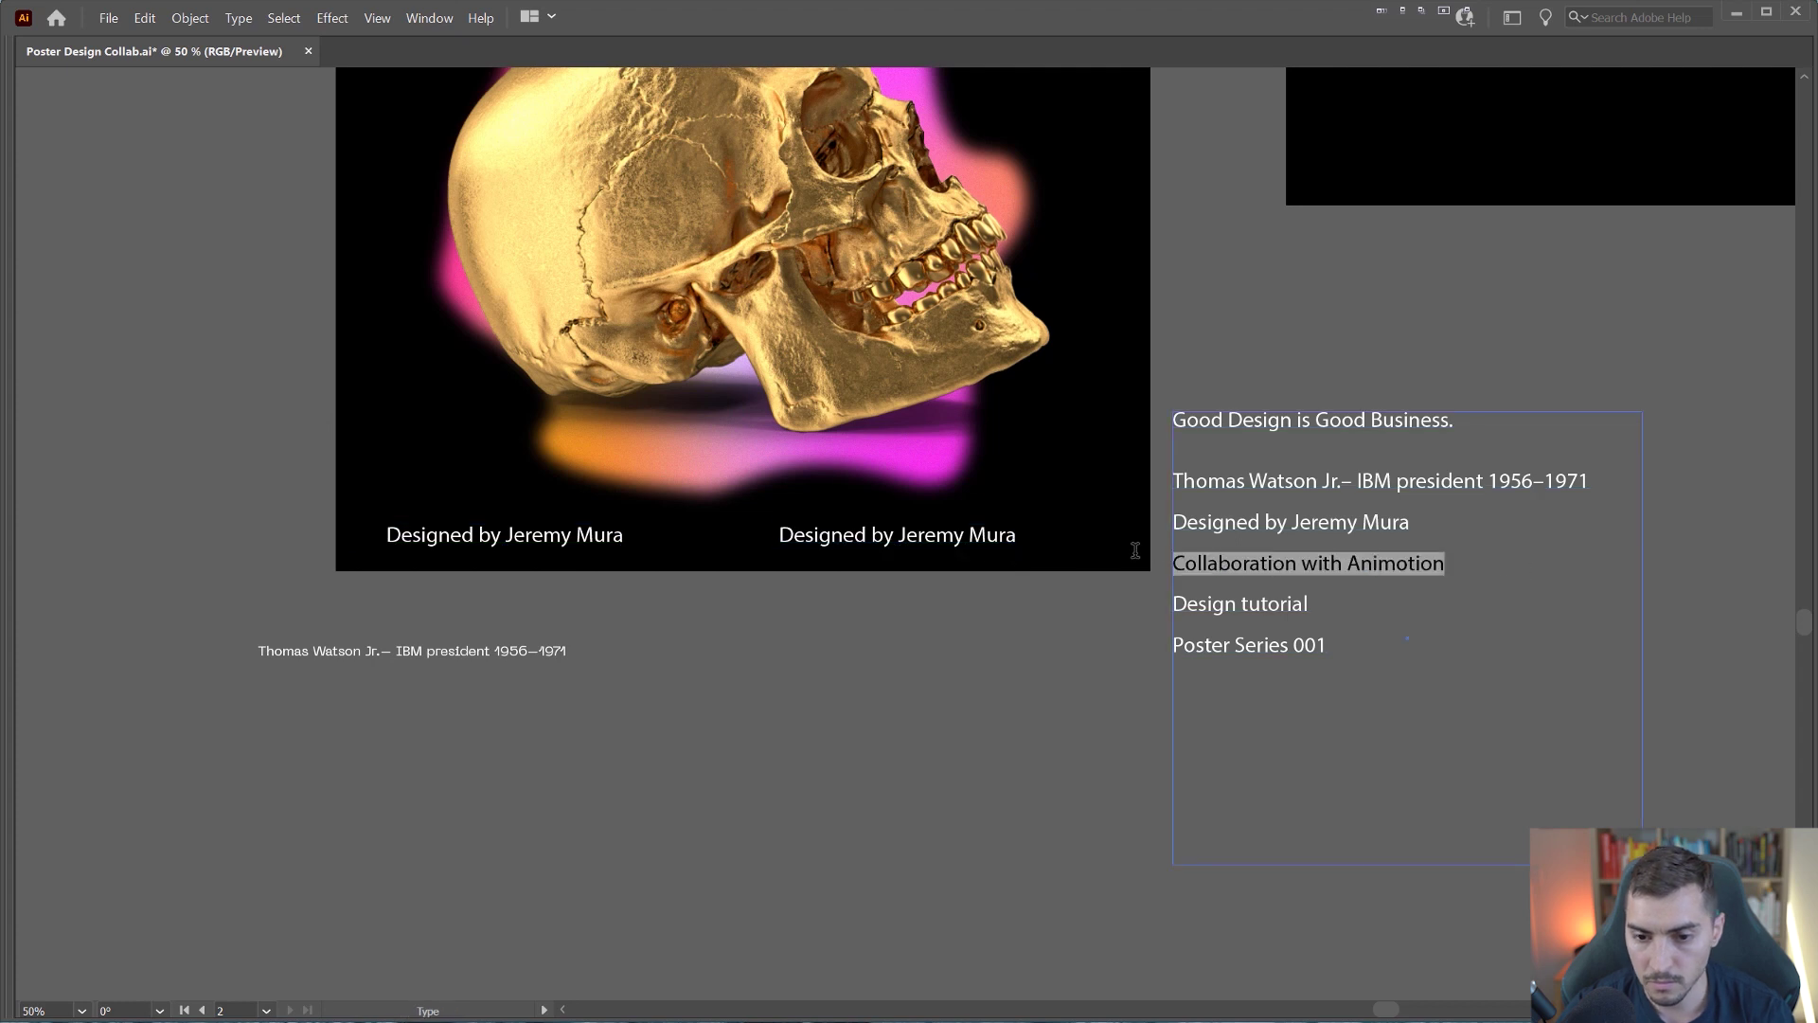
pyautogui.hotkey('ctrl', 'c')
pyautogui.tripleClick(970, 533)
pyautogui.hotkey('ctrl', 'v')
pyautogui.press('Escape')
pyautogui.keyDown('shift'); pyautogui.click(606, 539); pyautogui.keyUp('shift')
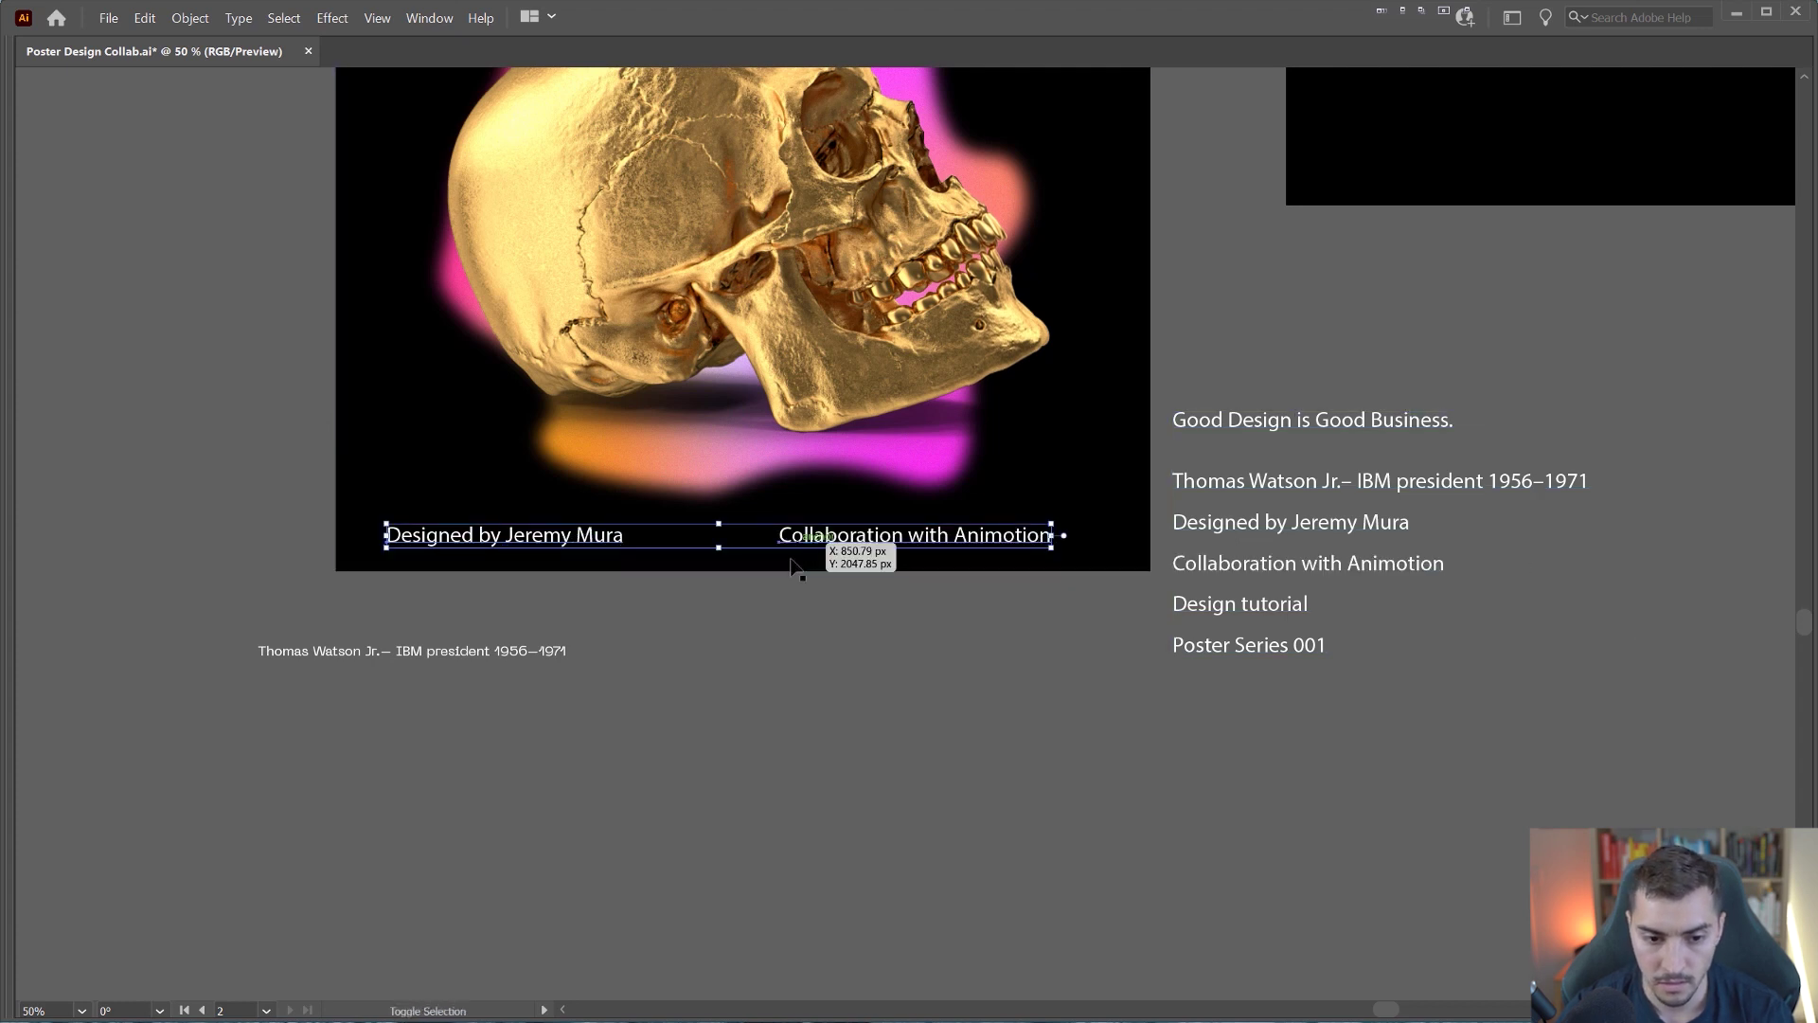
# Step: Apply the type style of the attribution line below the poster to both bottom credits
pyautogui.press('i')
pyautogui.click(521, 650)
pyautogui.press('v')
pyautogui.click(812, 597)
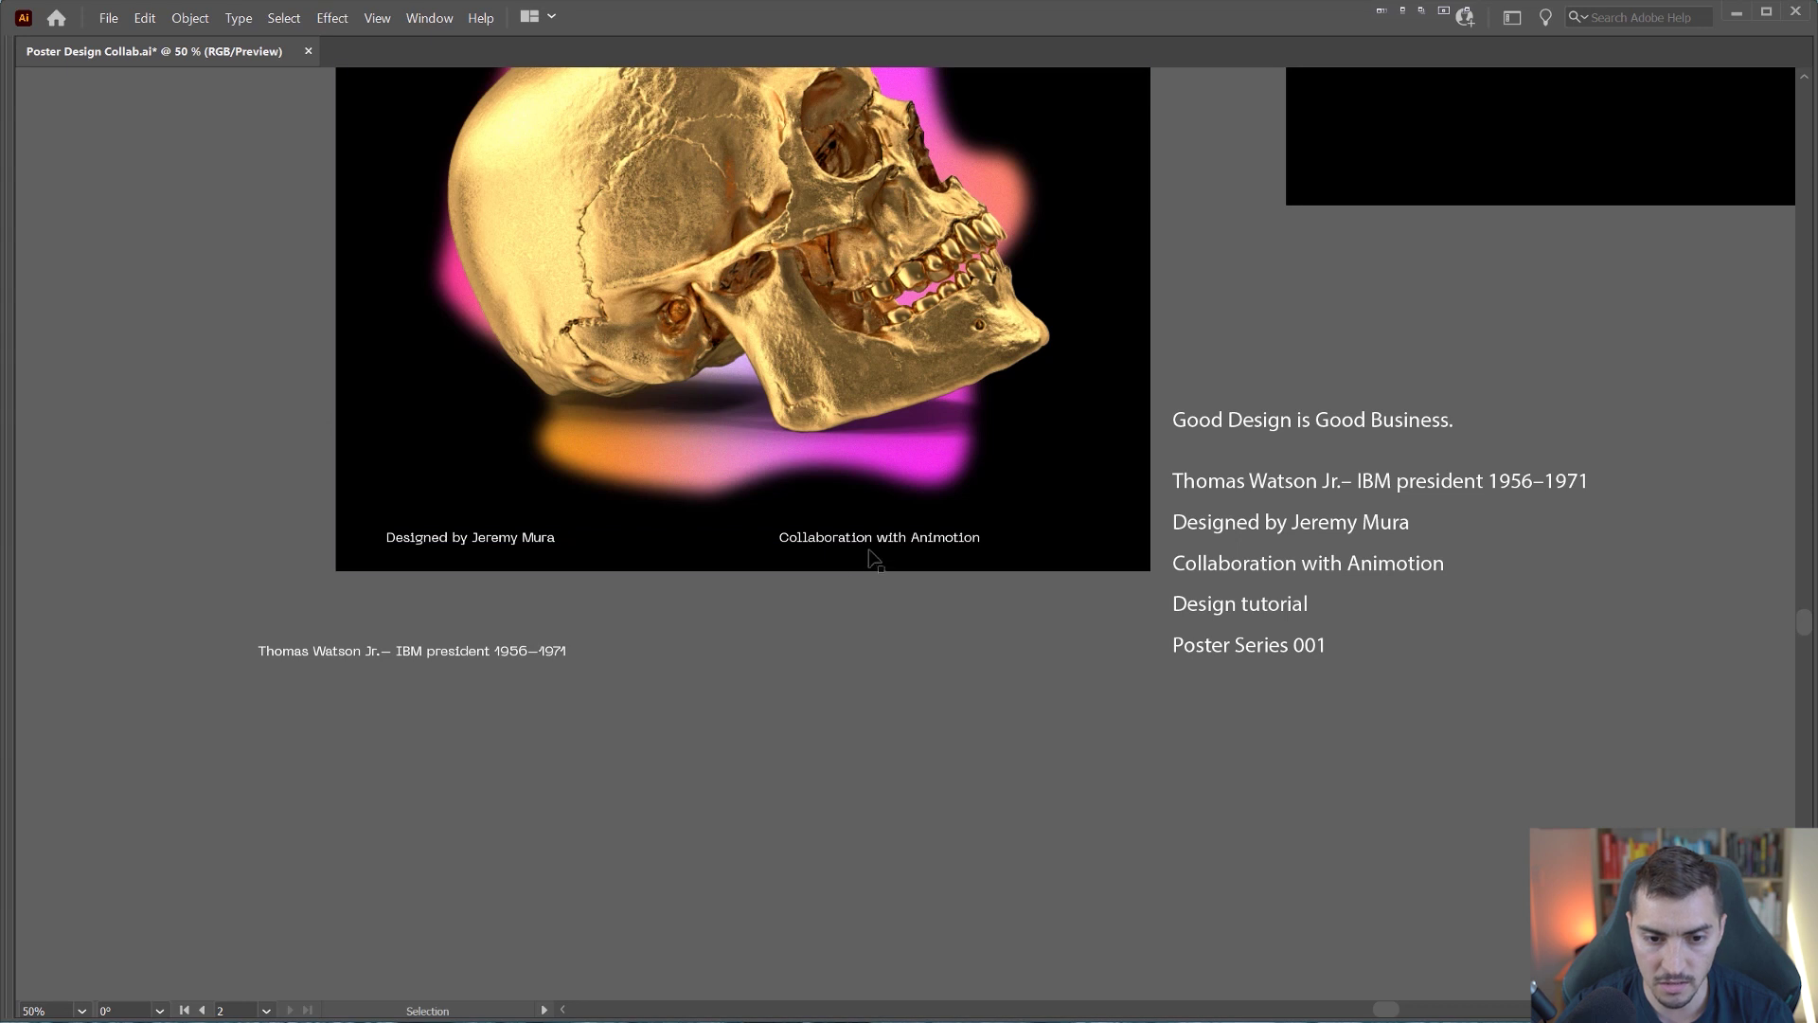
# Step: Shift the "Collaboration with Animotion" credit farther right and place a duplicate mid-row with its text replaced by "Design tutorial" from the source copy
pyautogui.moveTo(874, 559); pyautogui.dragTo(723, 540)
pyautogui.tripleClick(1231, 603)
pyautogui.hotkey('ctrl', 'c')
pyautogui.tripleClick(756, 537)
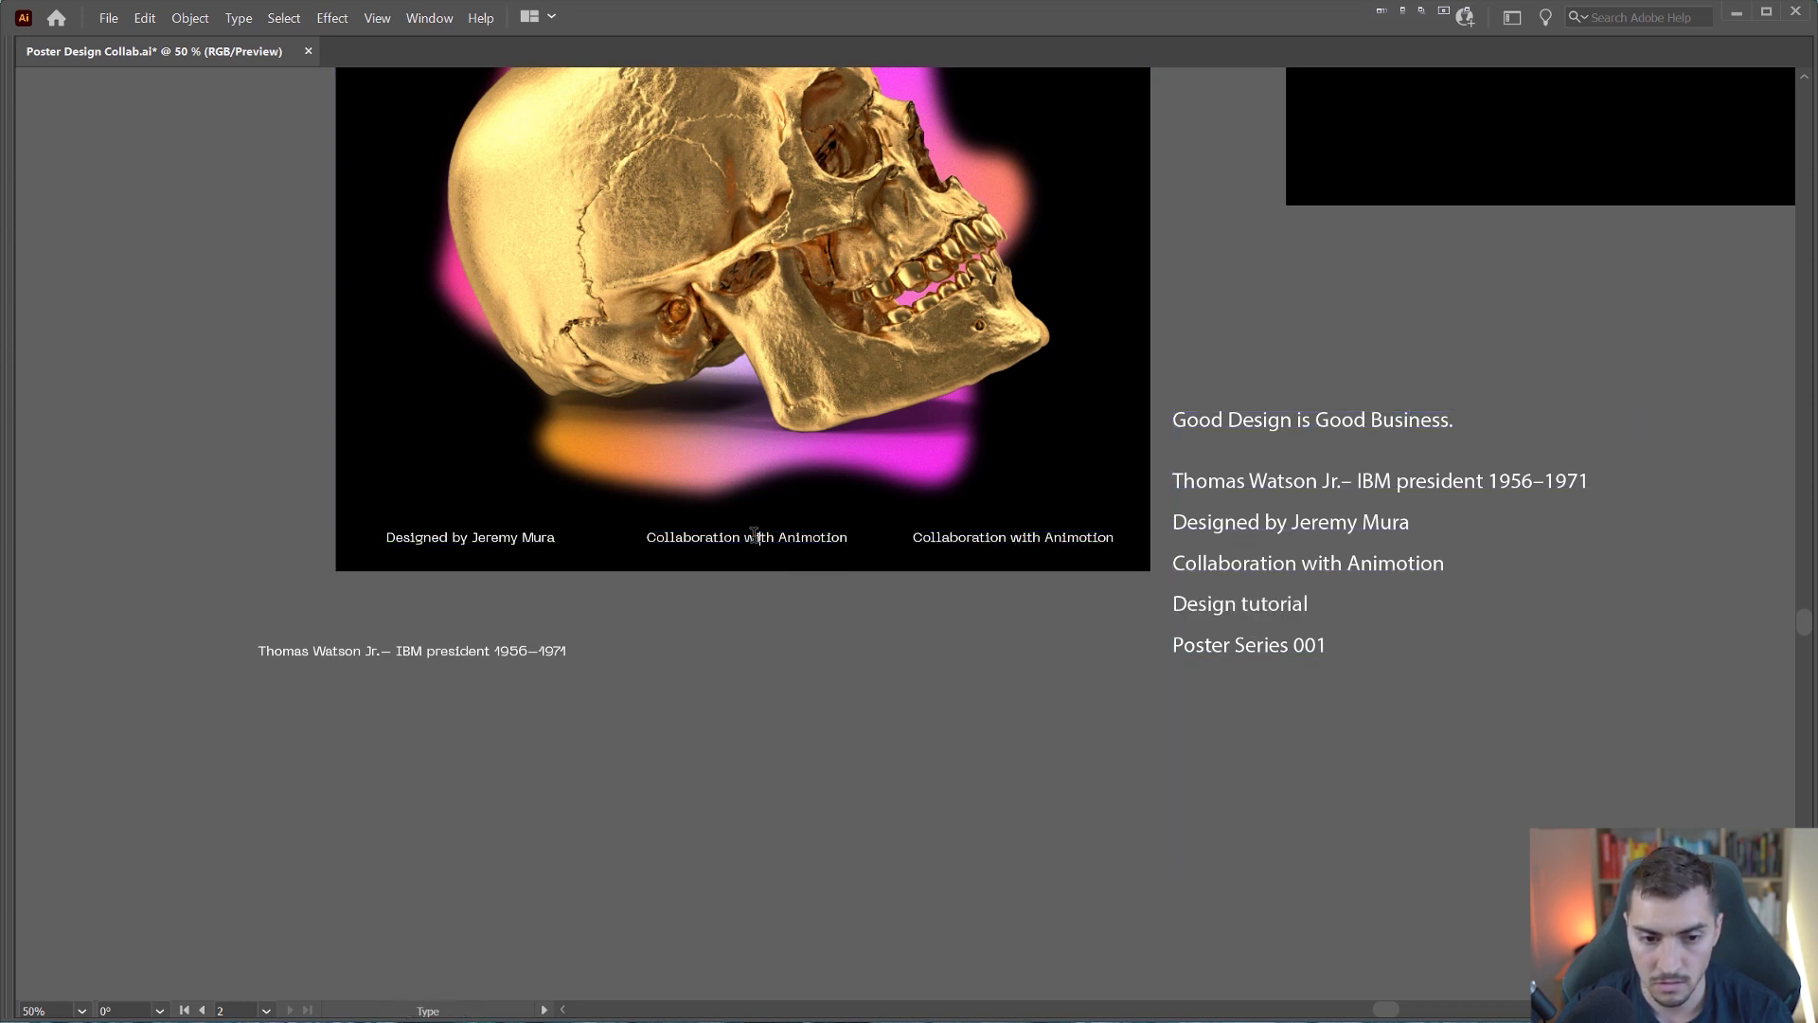
pyautogui.hotkey('ctrl', 'v')
pyautogui.keyDown('ctrl'); pyautogui.click(820, 656); pyautogui.keyUp('ctrl')
# Step: Match the "Design tutorial" credit to the other credits' type style and move it toward the middle of the row
pyautogui.hotkey('ctrl', '=')
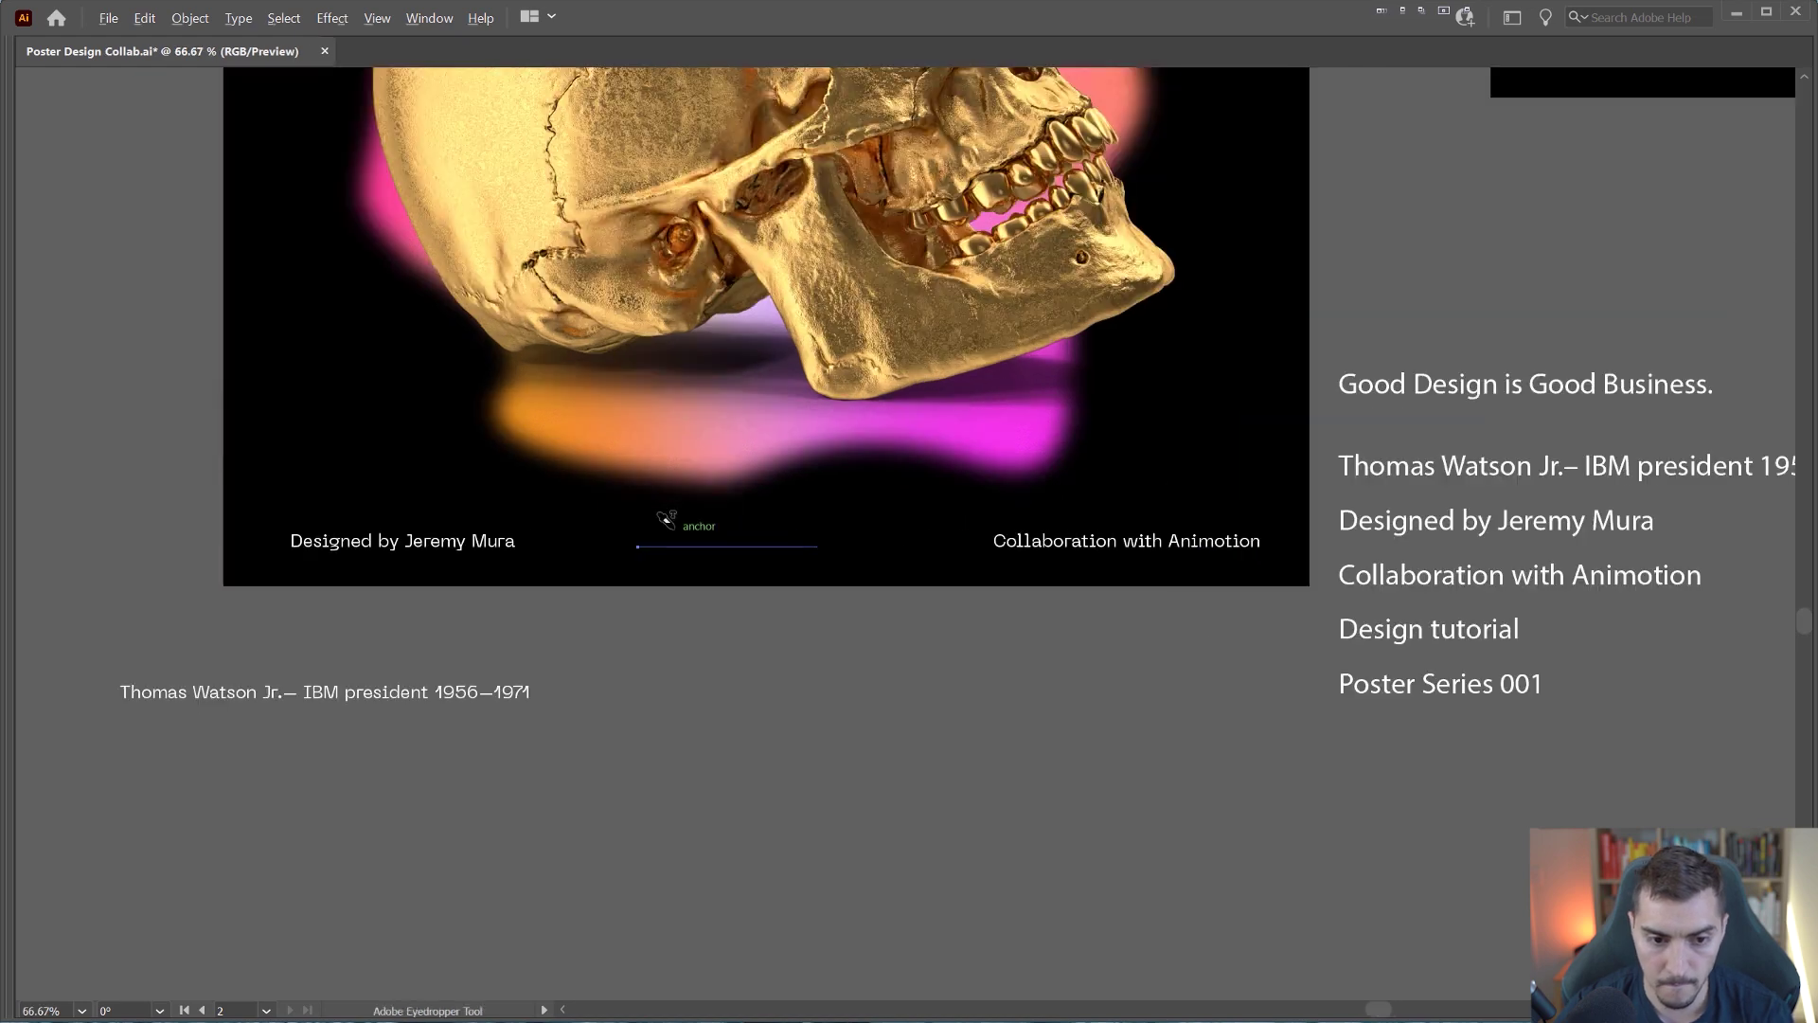
pyautogui.press('i')
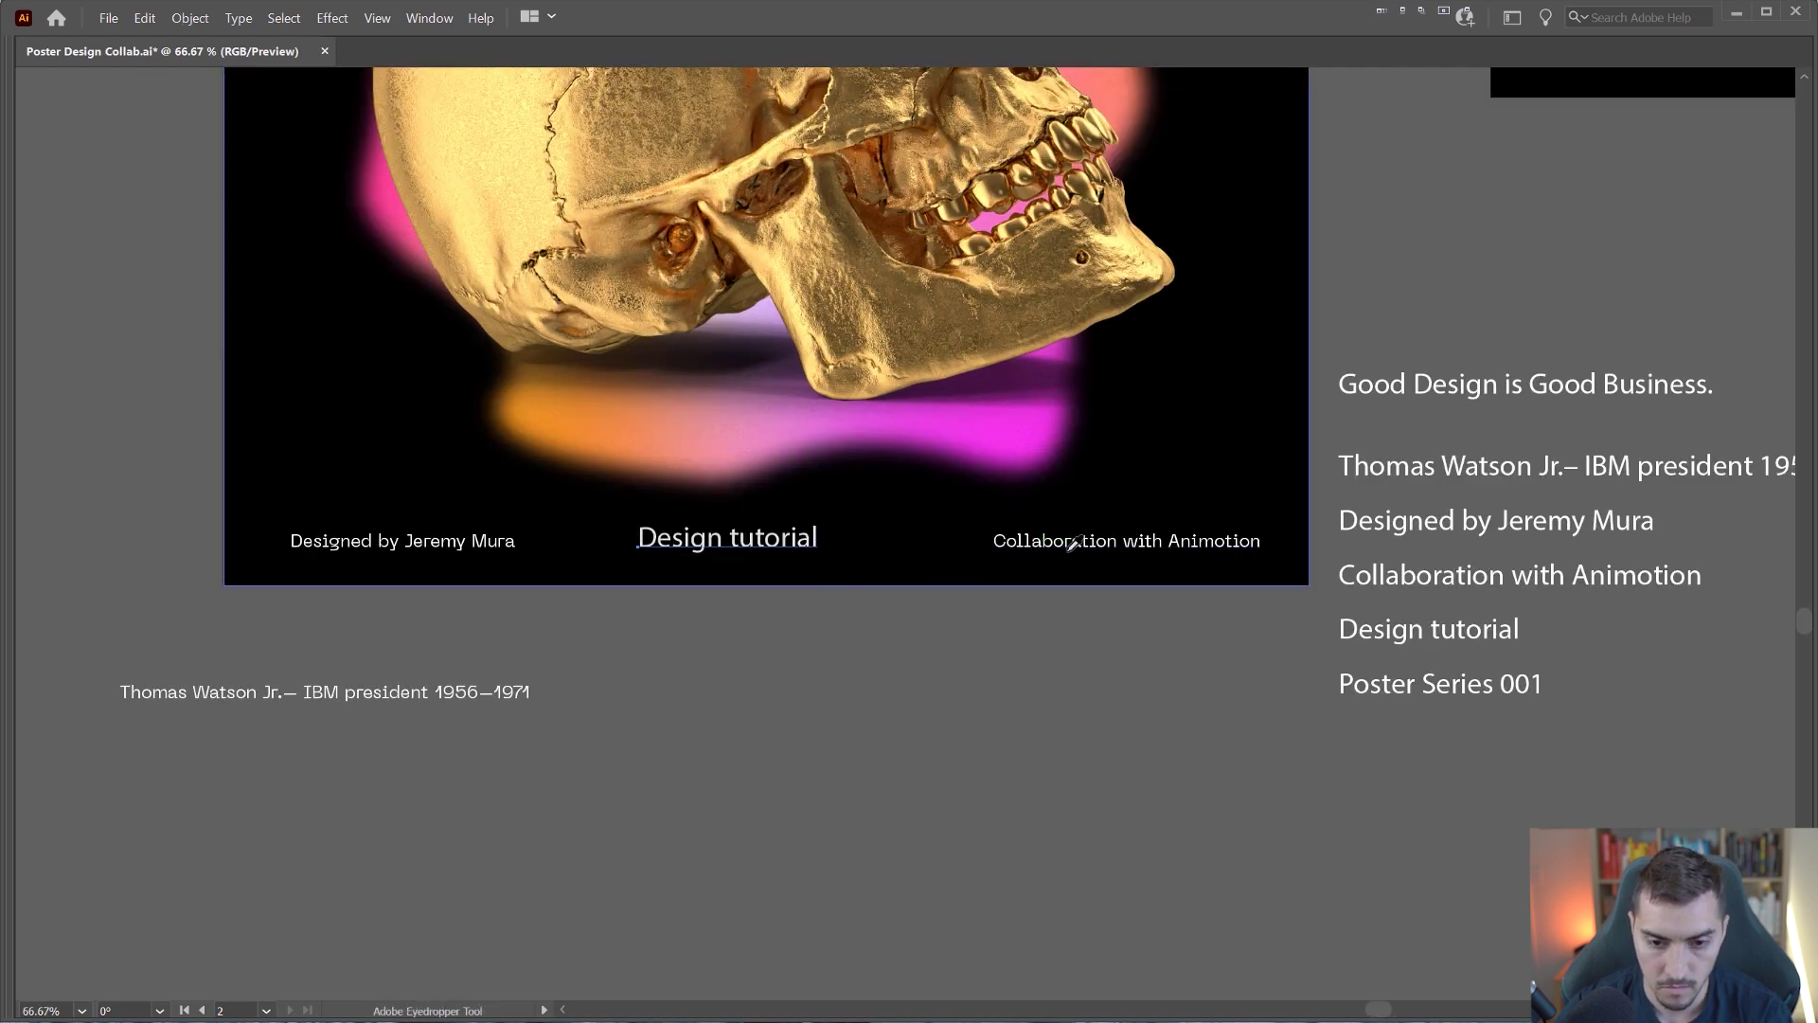
pyautogui.click(633, 663)
pyautogui.press('v')
pyautogui.moveTo(729, 542); pyautogui.dragTo(805, 543)
pyautogui.click(604, 646)
# Step: Center the "Design tutorial" credit horizontally on the poster artboard and hide the panels again
pyautogui.scroll(-1, 661, 614)
pyautogui.scroll(-1, 676, 621)
pyautogui.moveTo(793, 644); pyautogui.dragTo(812, 759)
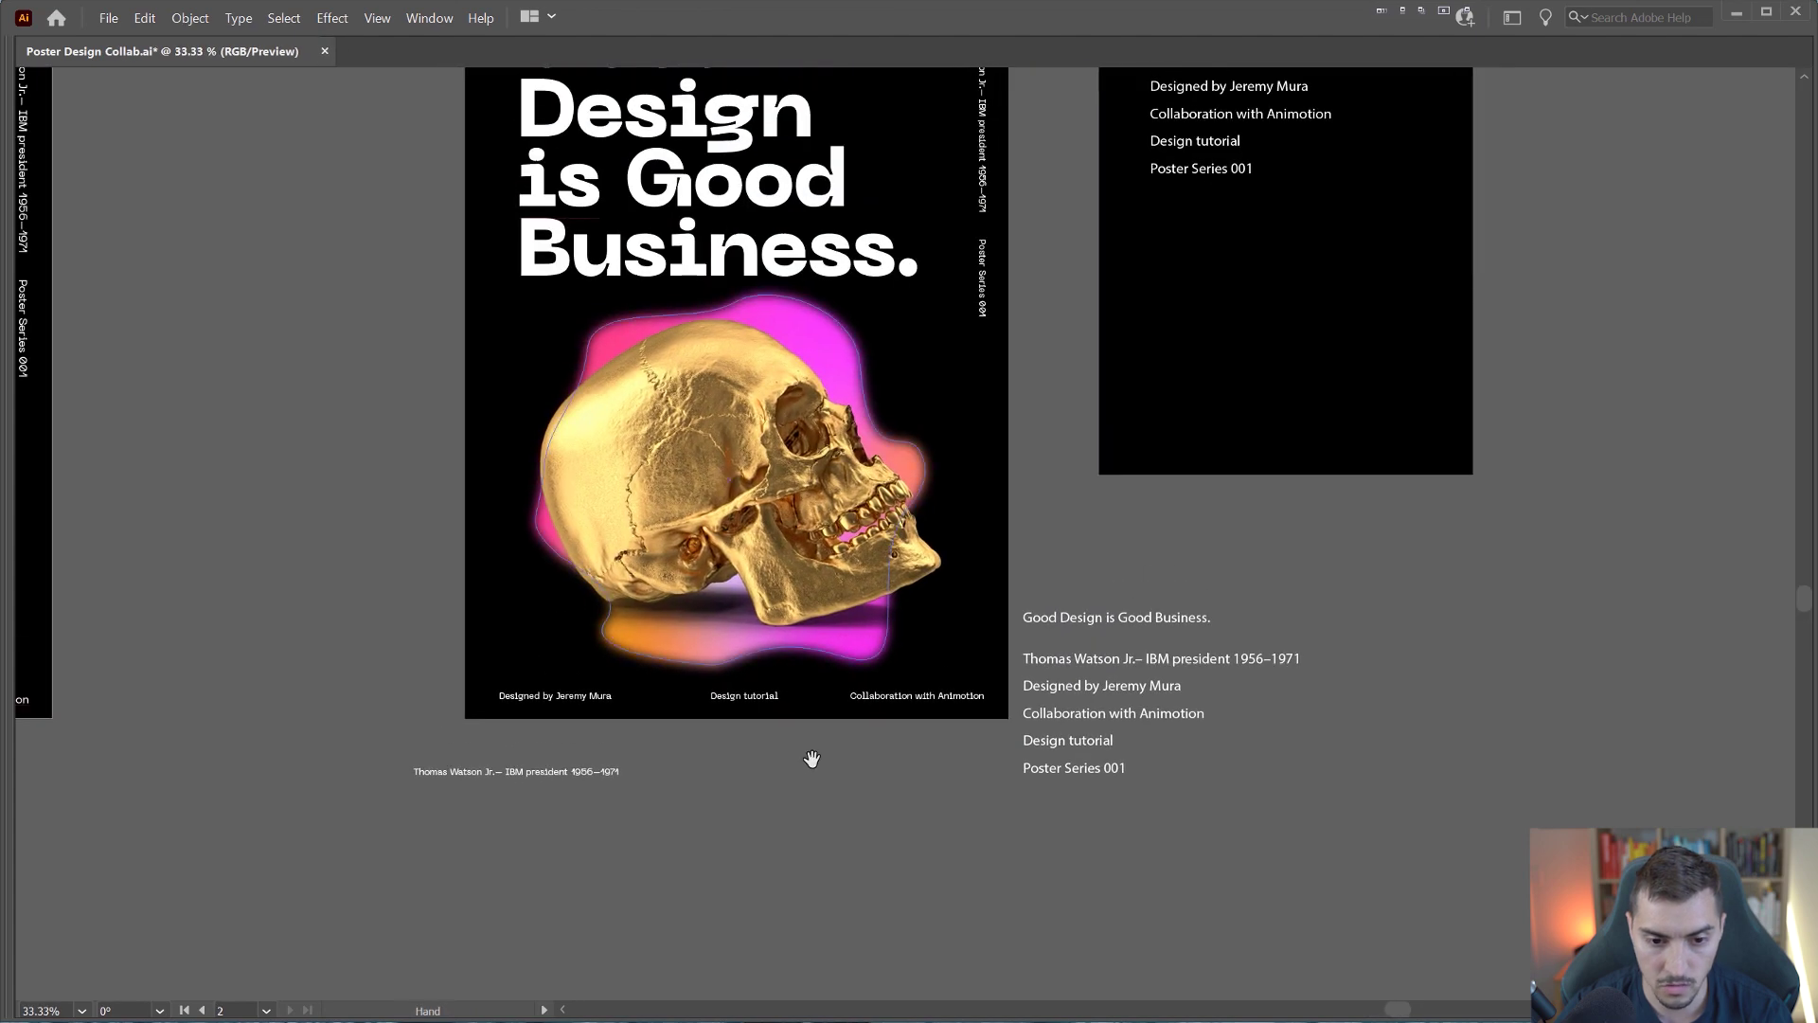
pyautogui.scroll(2, 774, 731)
pyautogui.moveTo(749, 679); pyautogui.dragTo(741, 680)
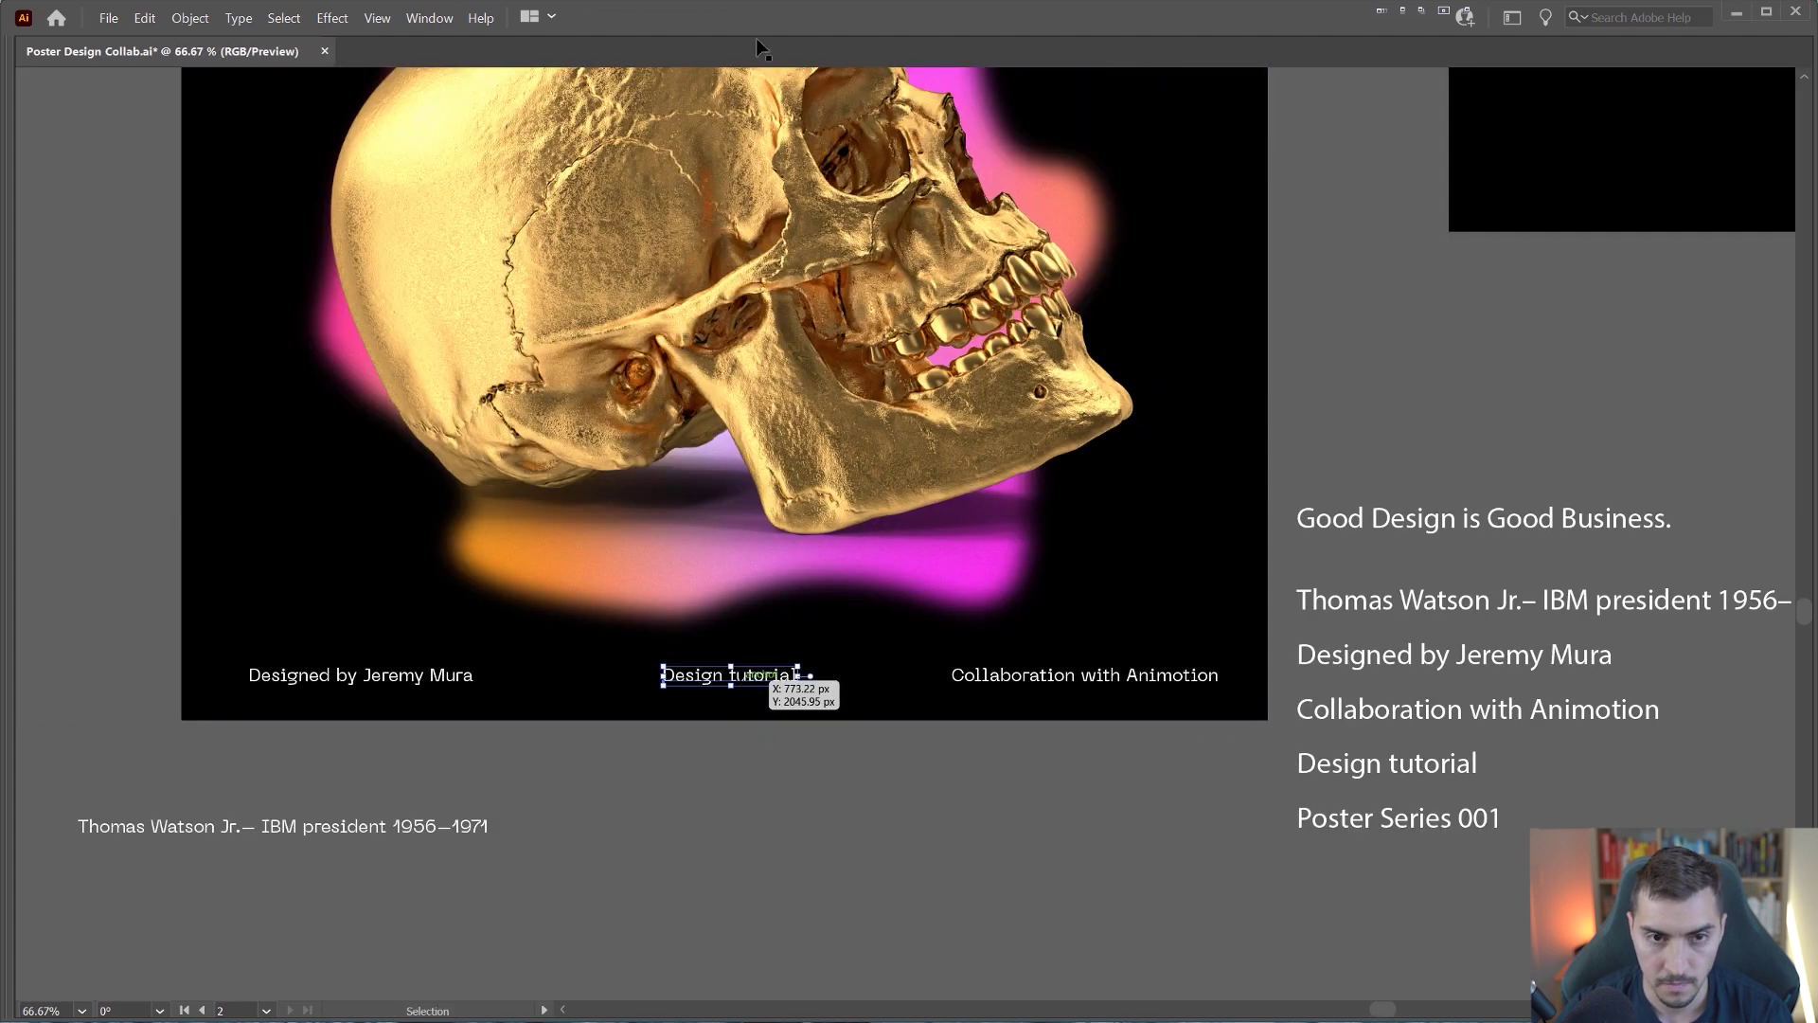
pyautogui.press('Tab')
pyautogui.click(1358, 57)
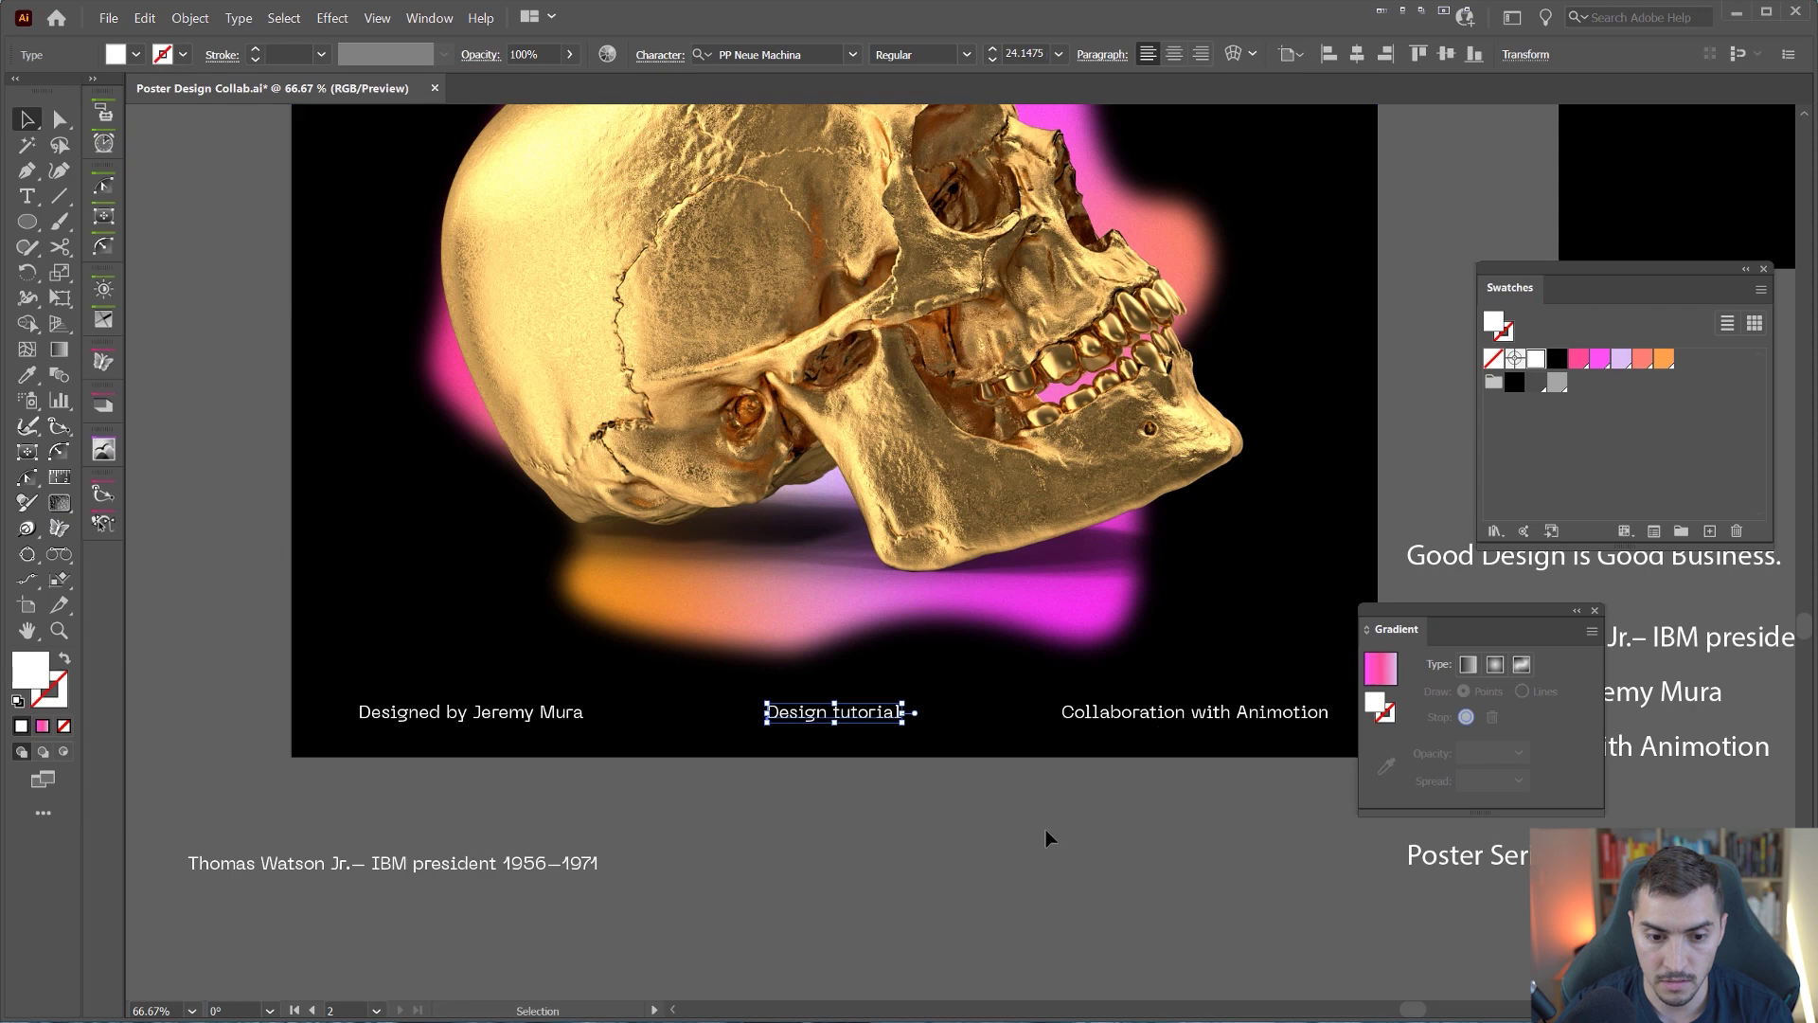
pyautogui.click(1049, 832)
pyautogui.press('Tab')
# Step: Try to move the "Collaboration with Animotion" credit up against the vertical side text to match their right edges
pyautogui.moveTo(1106, 841); pyautogui.dragTo(1036, 855)
pyautogui.click(1108, 684)
pyautogui.scroll(-1, 1127, 645)
pyautogui.moveTo(1226, 537); pyautogui.dragTo(1177, 659)
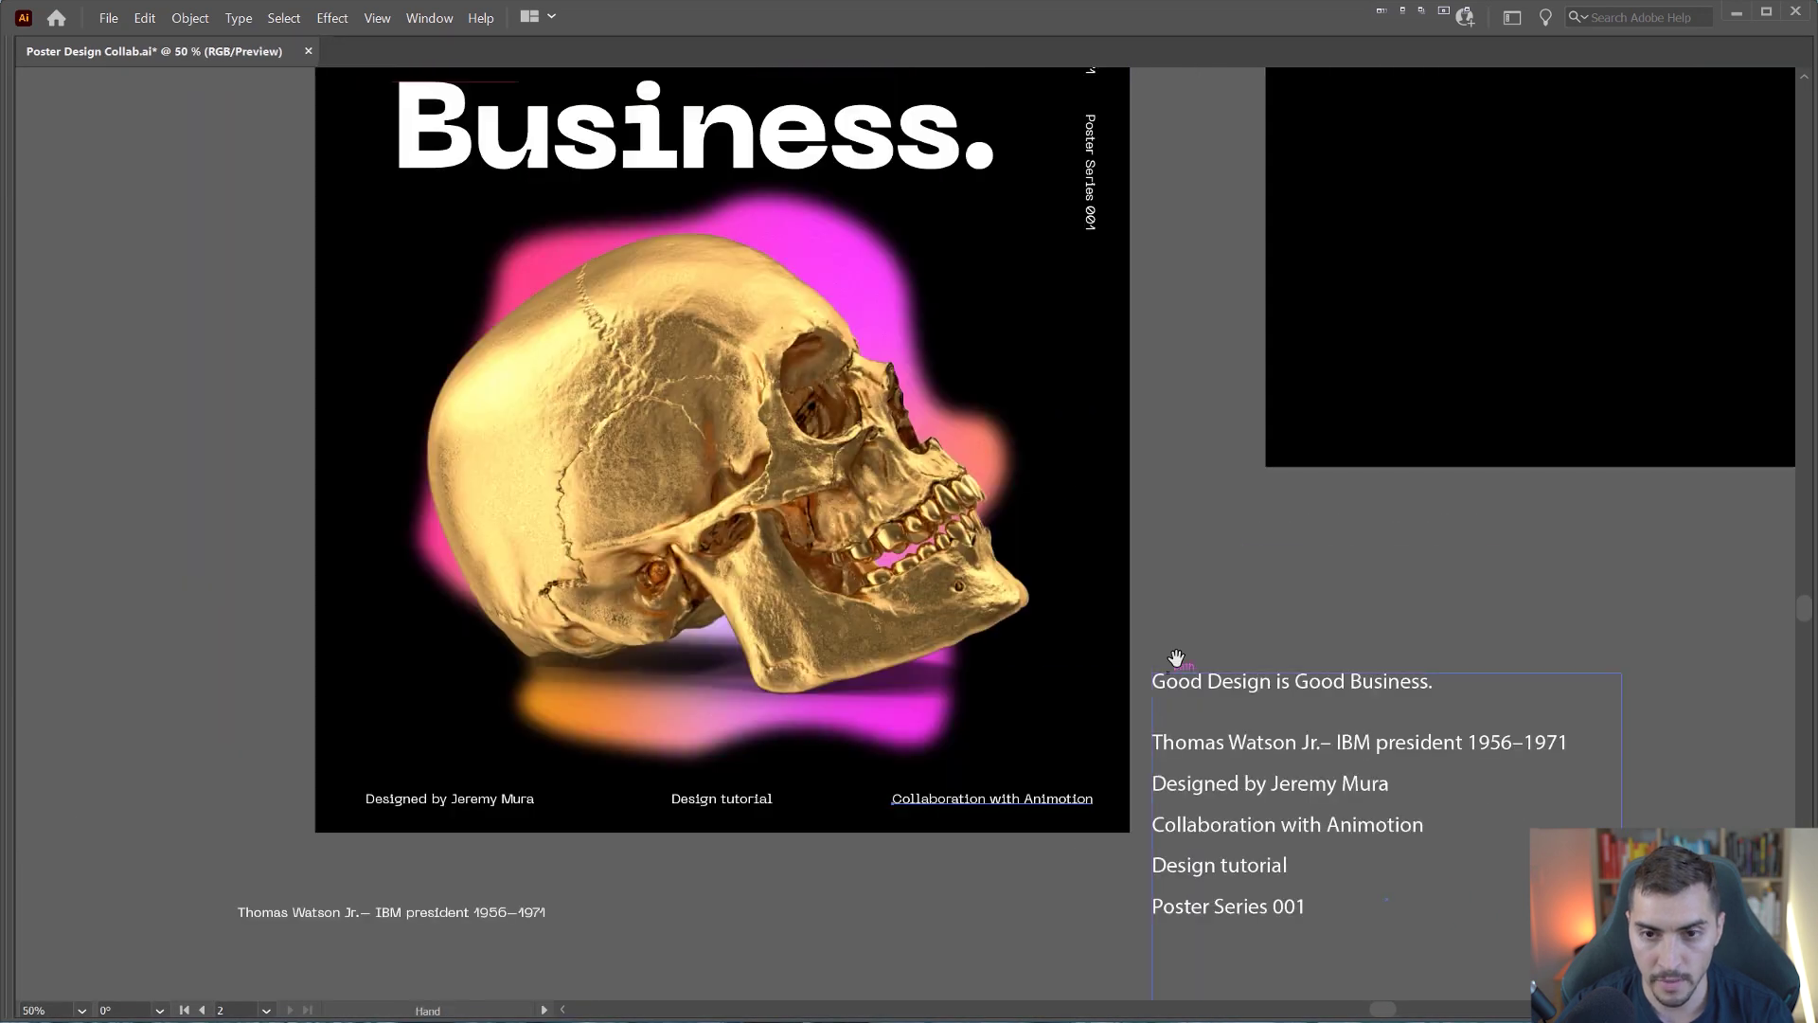
pyautogui.moveTo(1079, 604); pyautogui.dragTo(1045, 653)
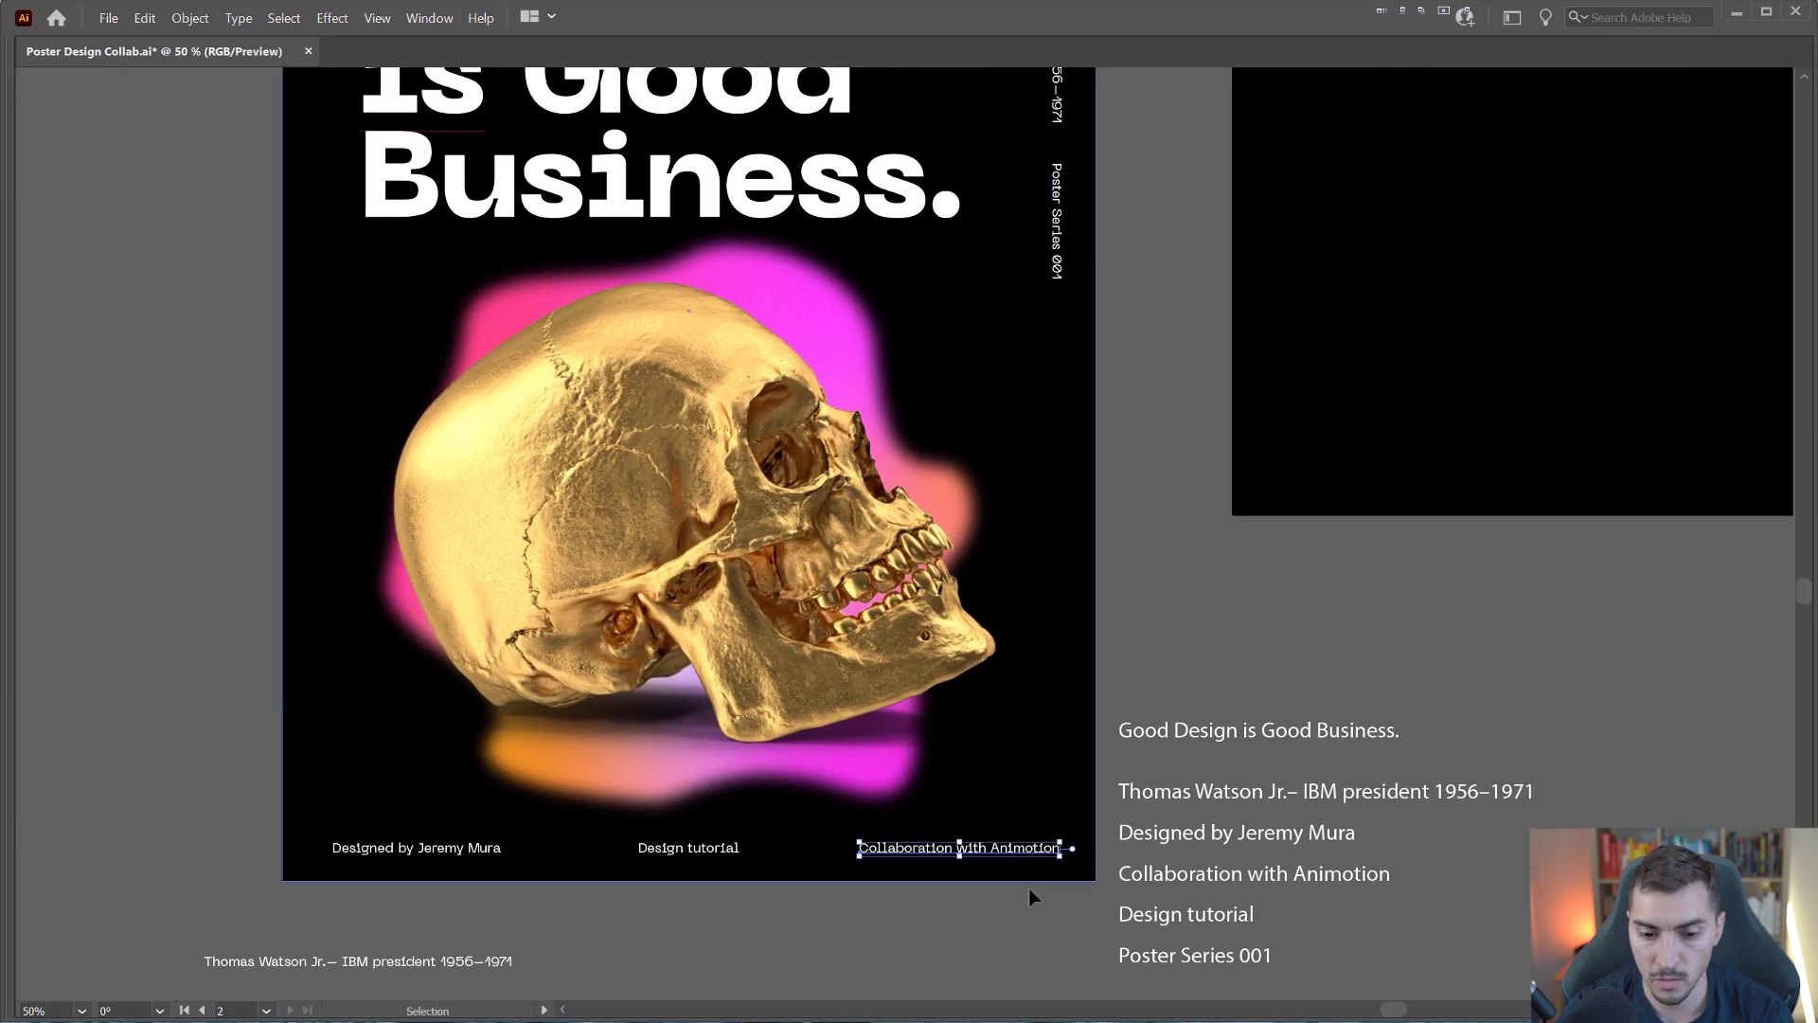
pyautogui.moveTo(1065, 850); pyautogui.dragTo(1104, 258)
pyautogui.scroll(3, 1060, 243)
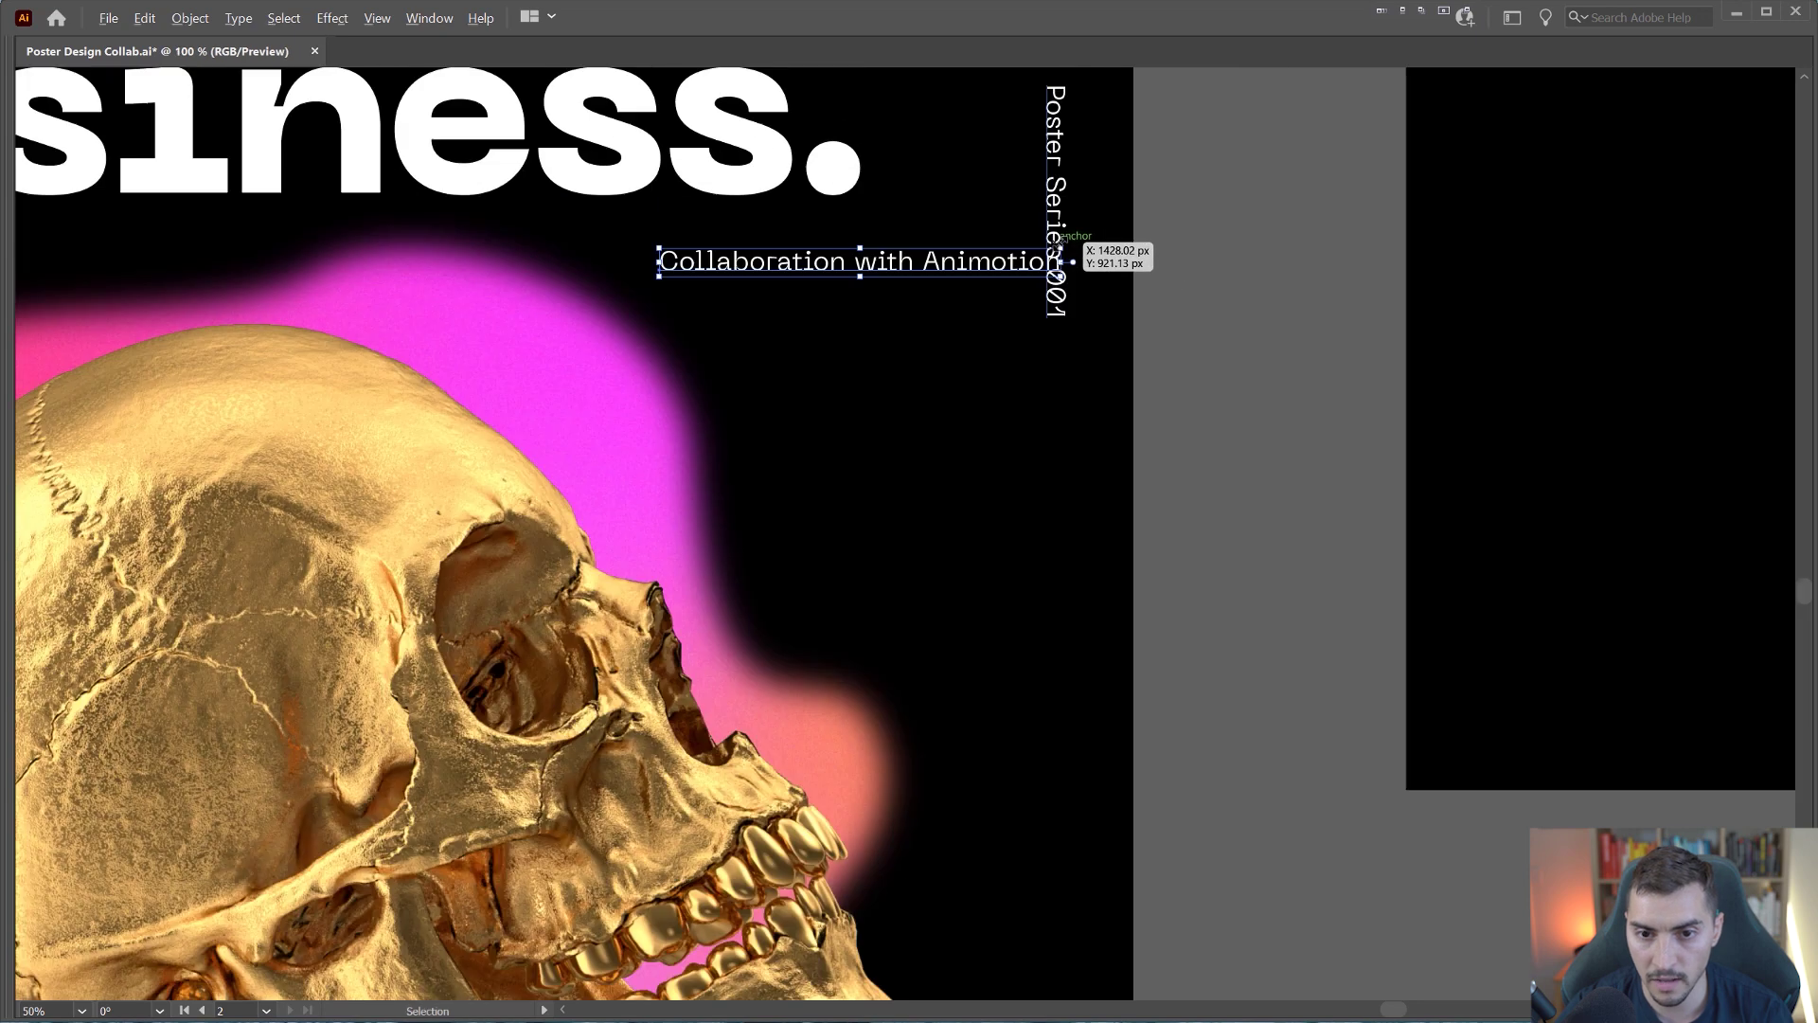
pyautogui.hotkey('ctrl', 'z')
# Step: Align the right edges of the vertical "Poster Series 001" text and the "Collaboration with Animotion" credit, with the panels shown
pyautogui.scroll(-2, 1065, 257)
pyautogui.scroll(-1, 1017, 143)
pyautogui.moveTo(1064, 258); pyautogui.dragTo(1043, 337)
pyautogui.keyDown('shift'); pyautogui.click(1001, 249); pyautogui.keyUp('shift')
pyautogui.press('Tab')
pyautogui.press('Tab')
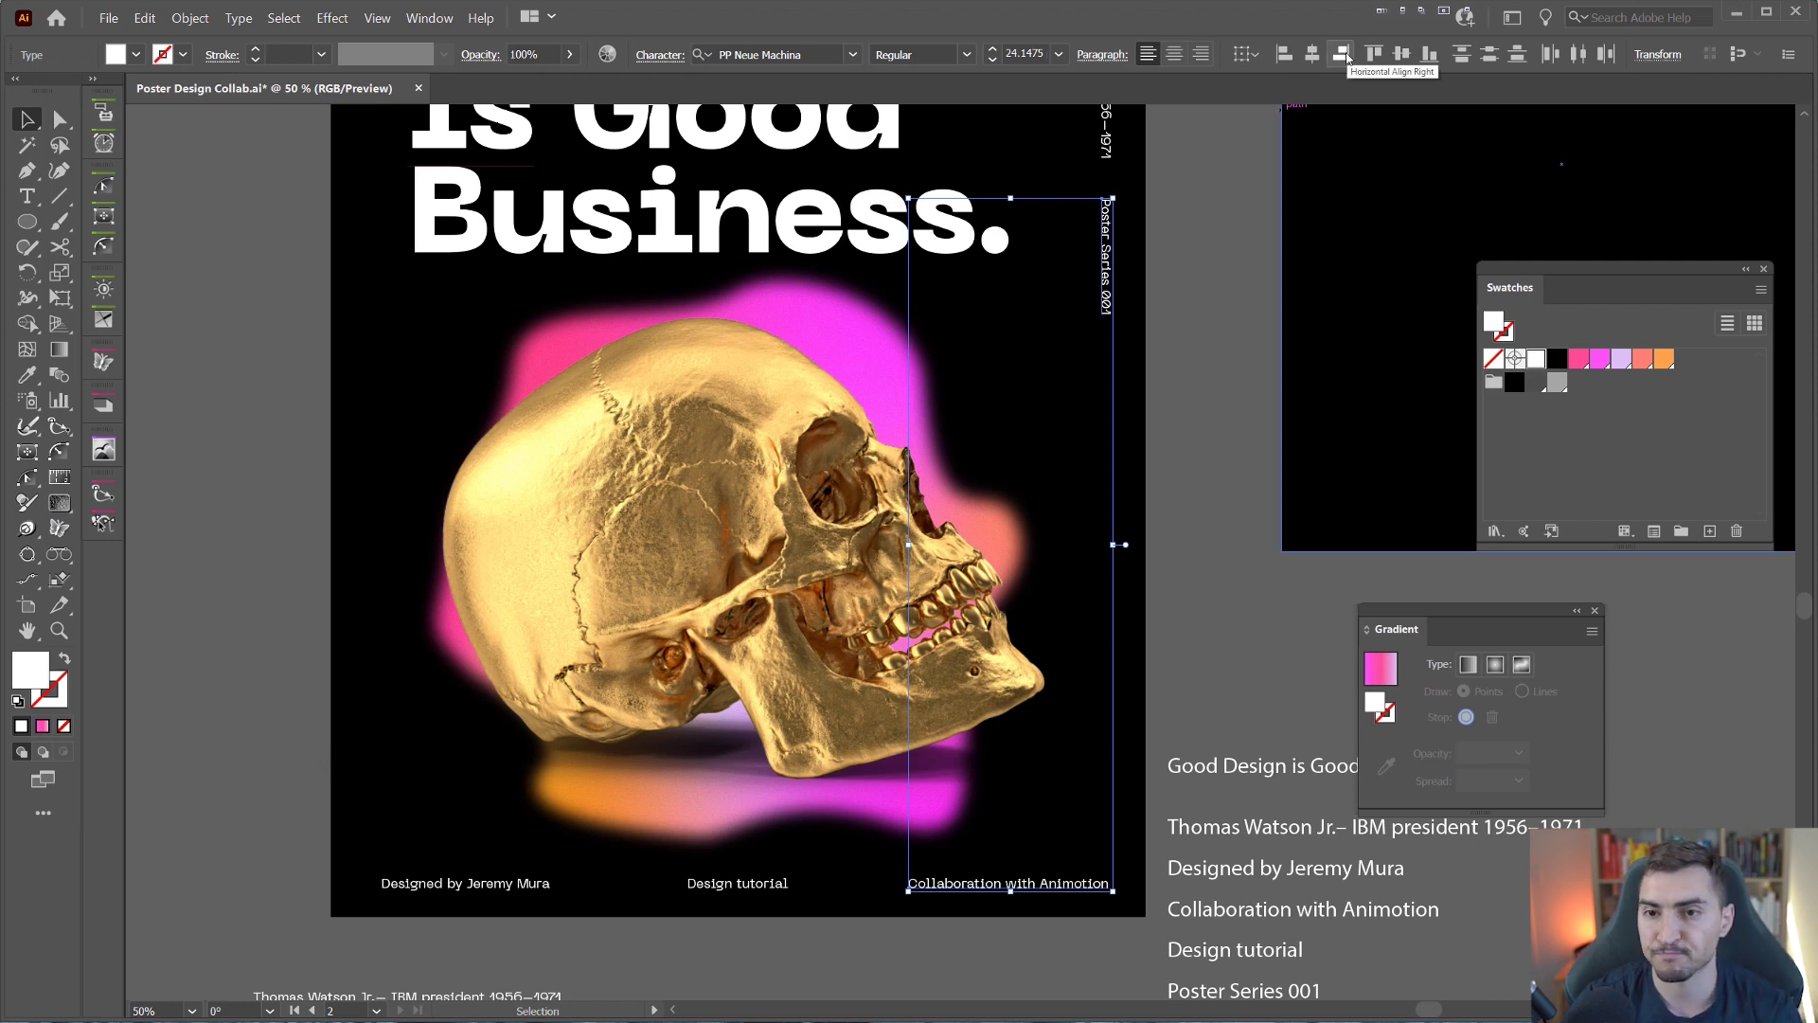
pyautogui.click(1342, 54)
pyautogui.scroll(1, 1101, 899)
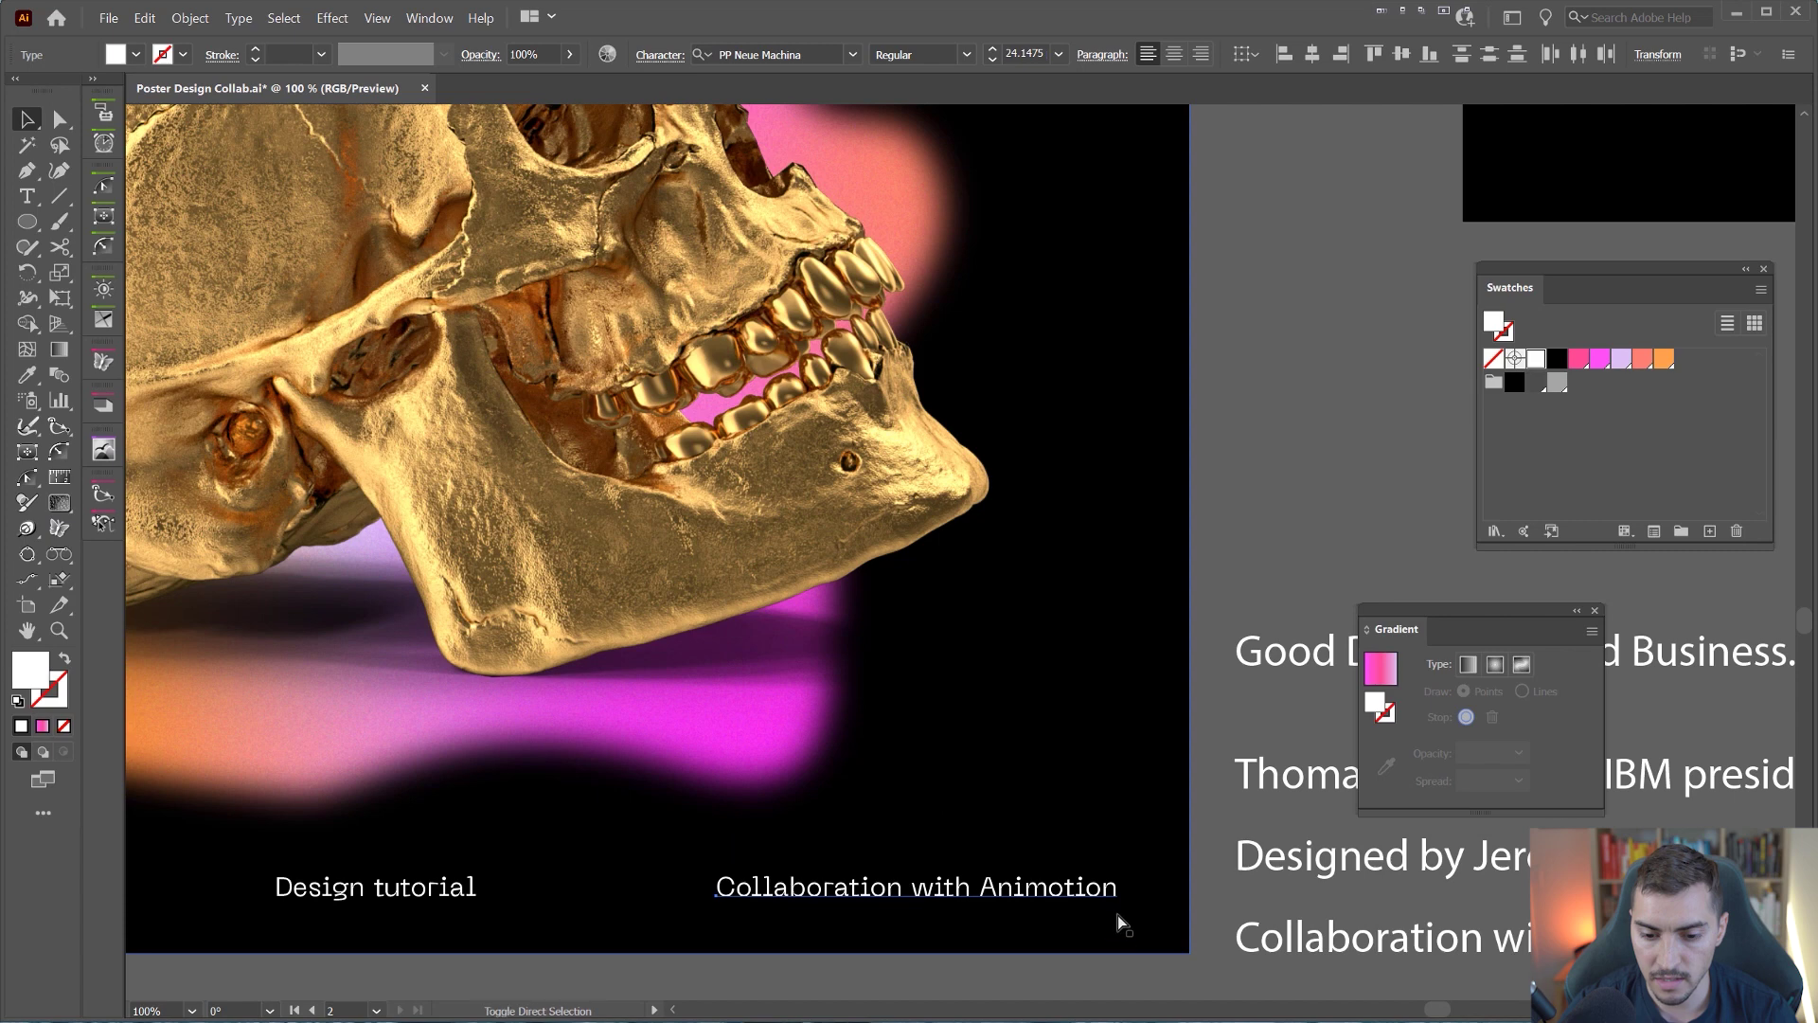
pyautogui.scroll(-2, 1123, 904)
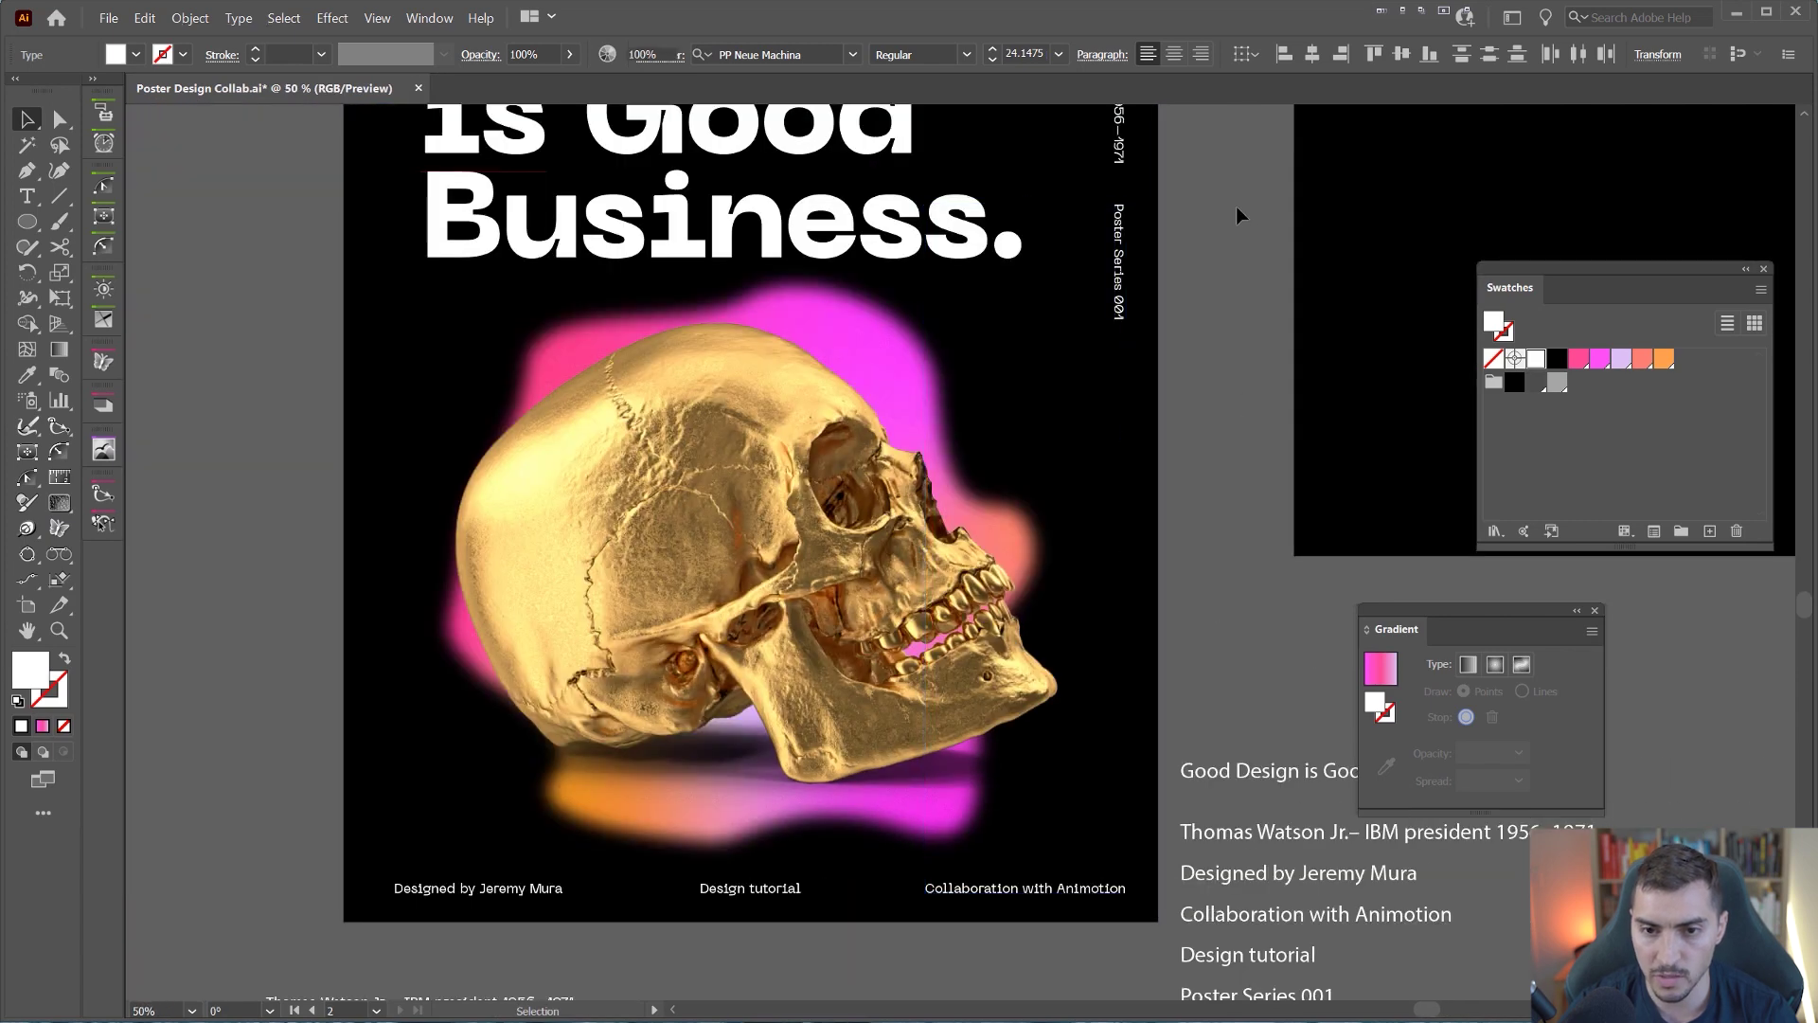
pyautogui.click(1237, 207)
# Step: Examine the circled numerals beside the skull on the finished reference poster and compare them with the new poster
pyautogui.moveTo(1139, 107); pyautogui.dragTo(1129, 189)
pyautogui.scroll(-1, 1132, 234)
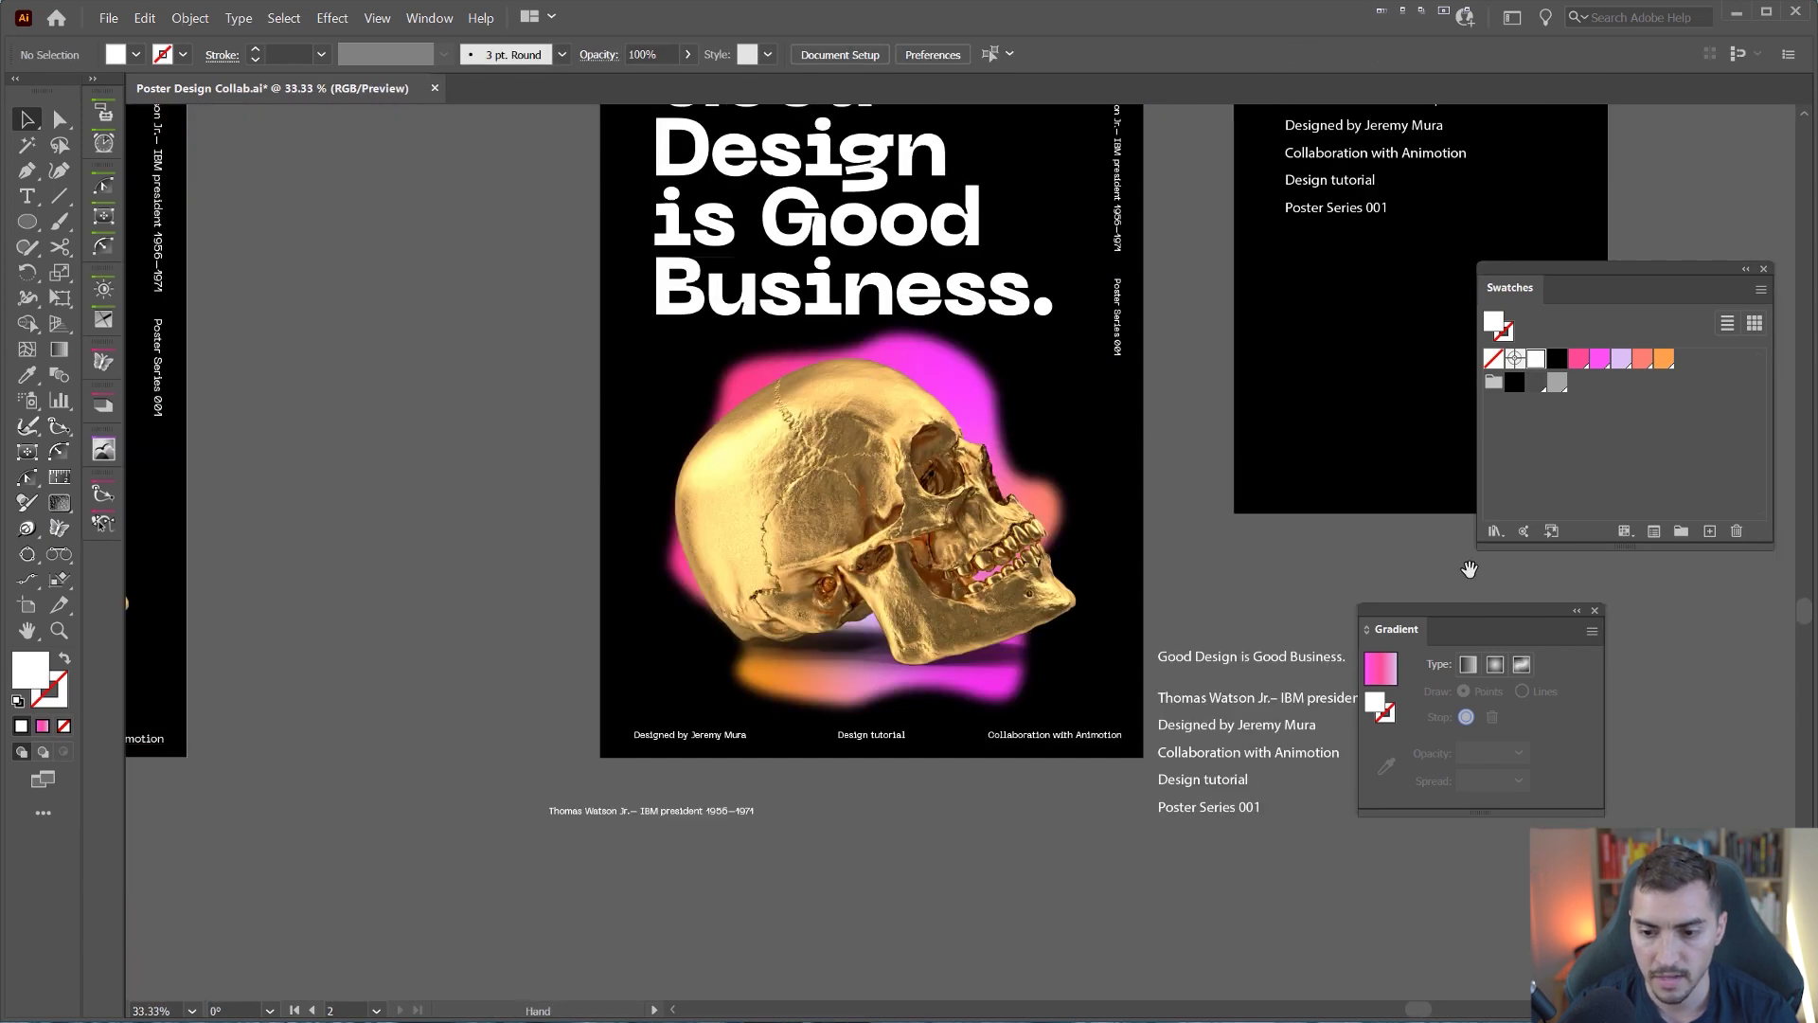
pyautogui.moveTo(1460, 610); pyautogui.dragTo(1553, 584)
pyautogui.scroll(1, 1222, 530)
pyautogui.scroll(-1, 1237, 547)
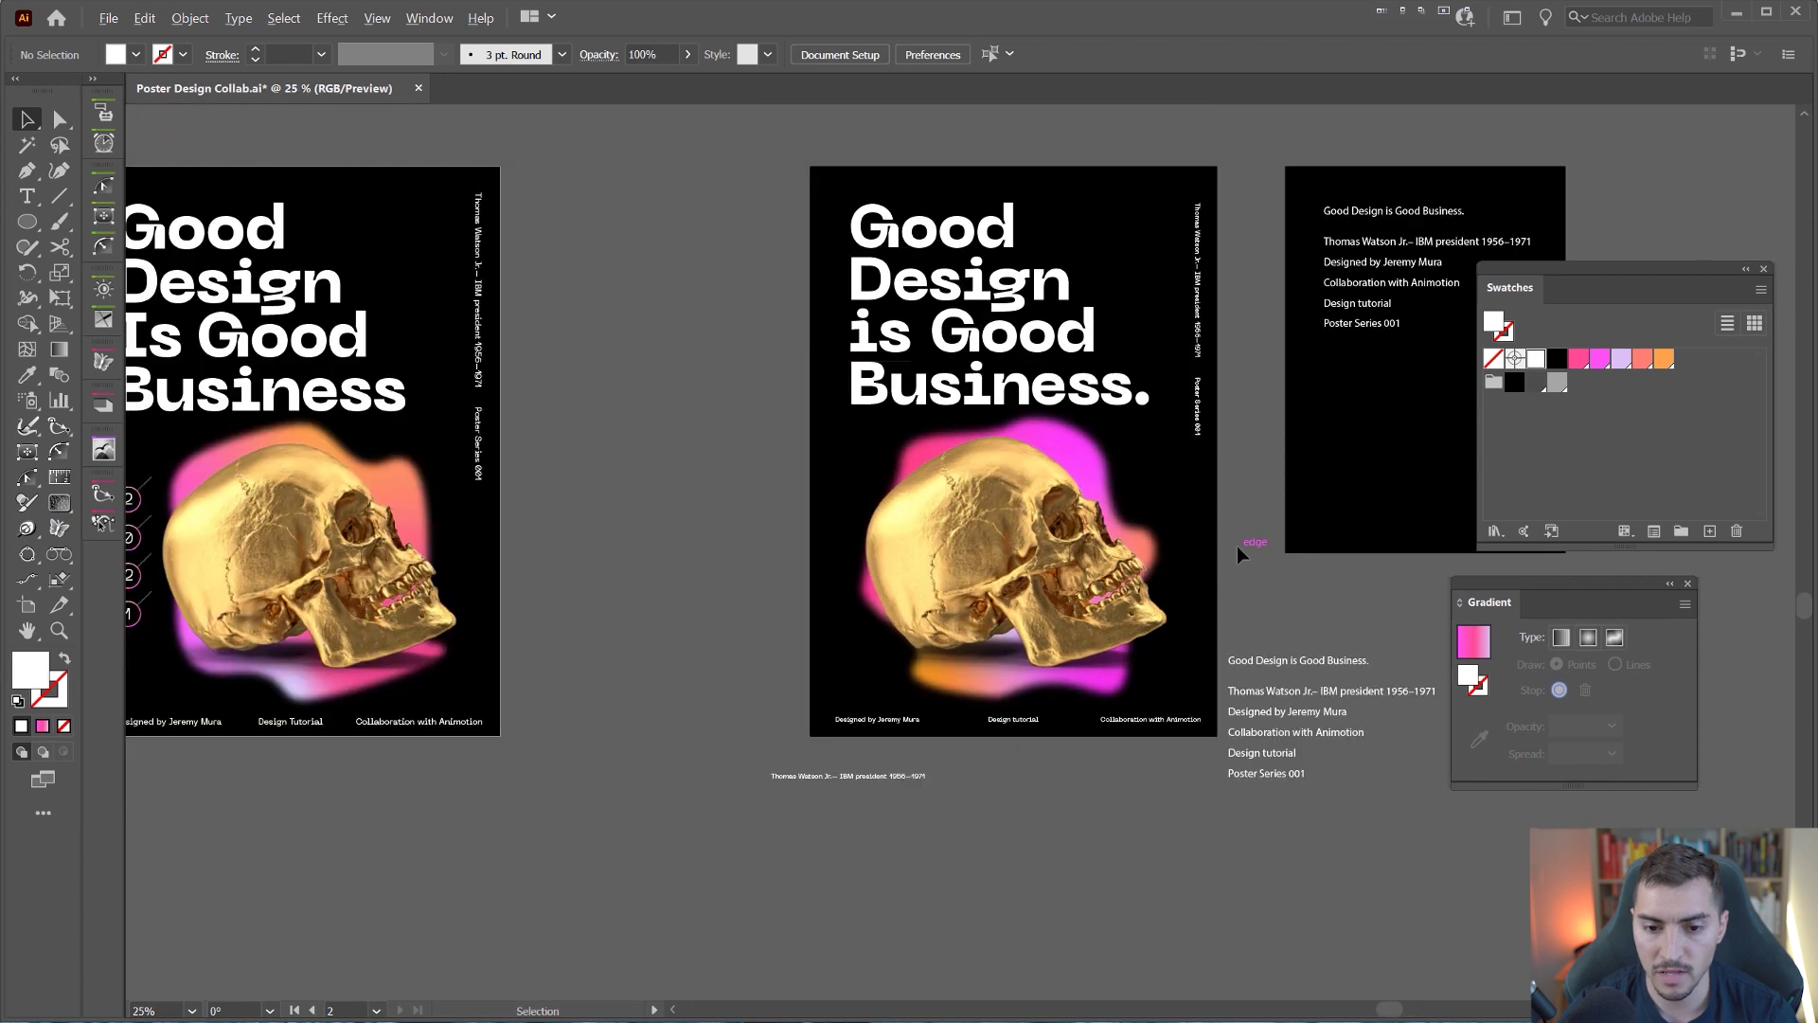
pyautogui.moveTo(276, 500); pyautogui.dragTo(856, 467)
pyautogui.scroll(2, 838, 470)
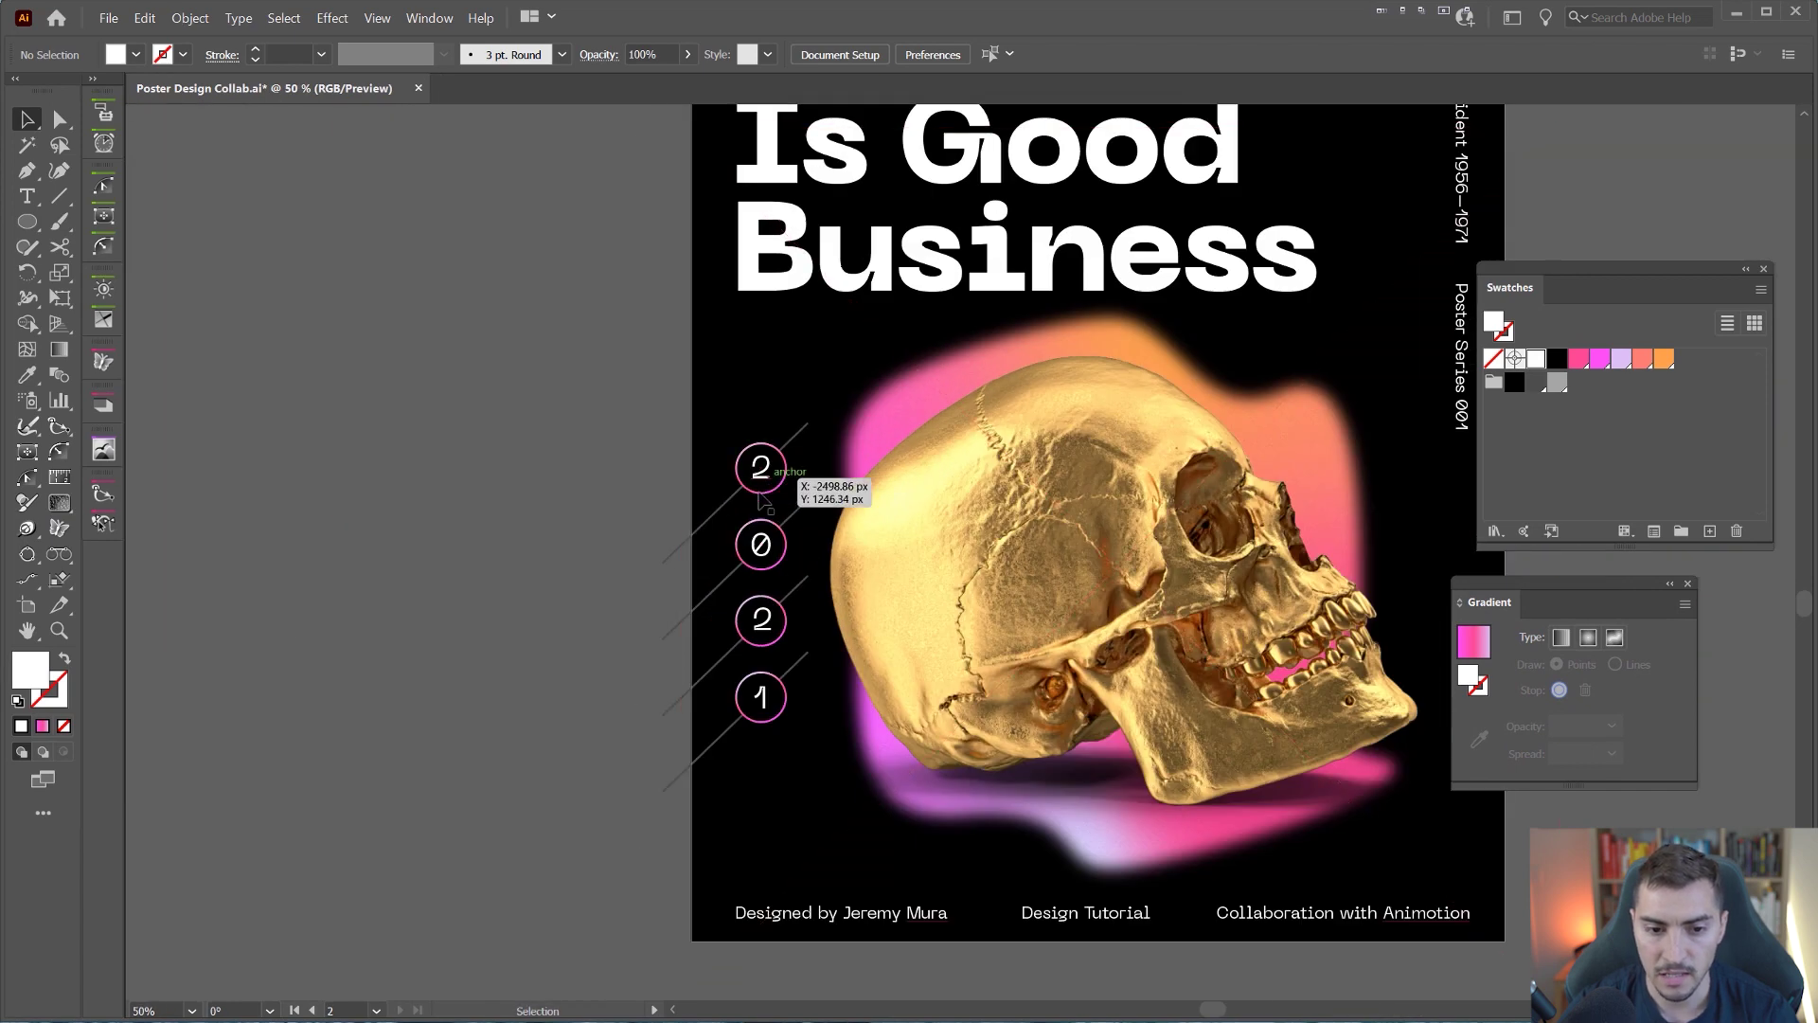
pyautogui.moveTo(1468, 542); pyautogui.dragTo(552, 516)
pyautogui.moveTo(1143, 443); pyautogui.dragTo(807, 503)
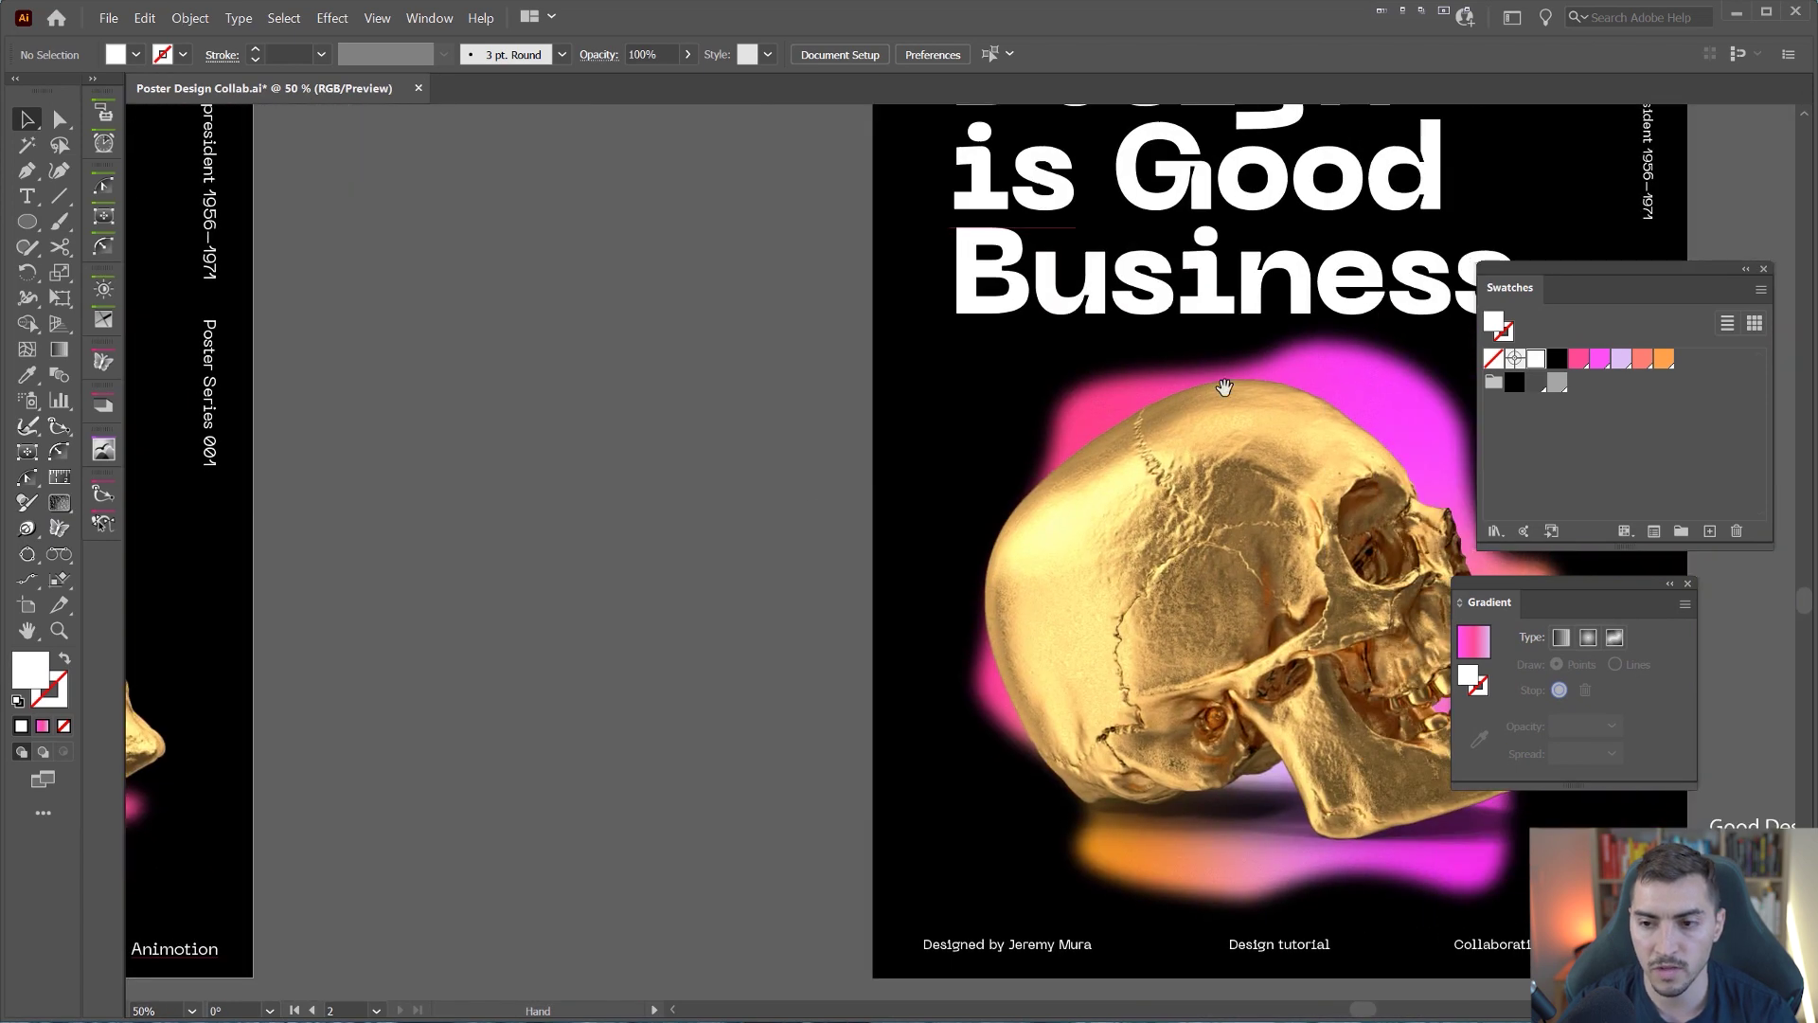
# Step: Draw a circle about 106 px in diameter near the new poster's left edge, above and left of the skull
pyautogui.moveTo(1644, 284); pyautogui.dragTo(1639, 206)
pyautogui.moveTo(1615, 584); pyautogui.dragTo(1647, 496)
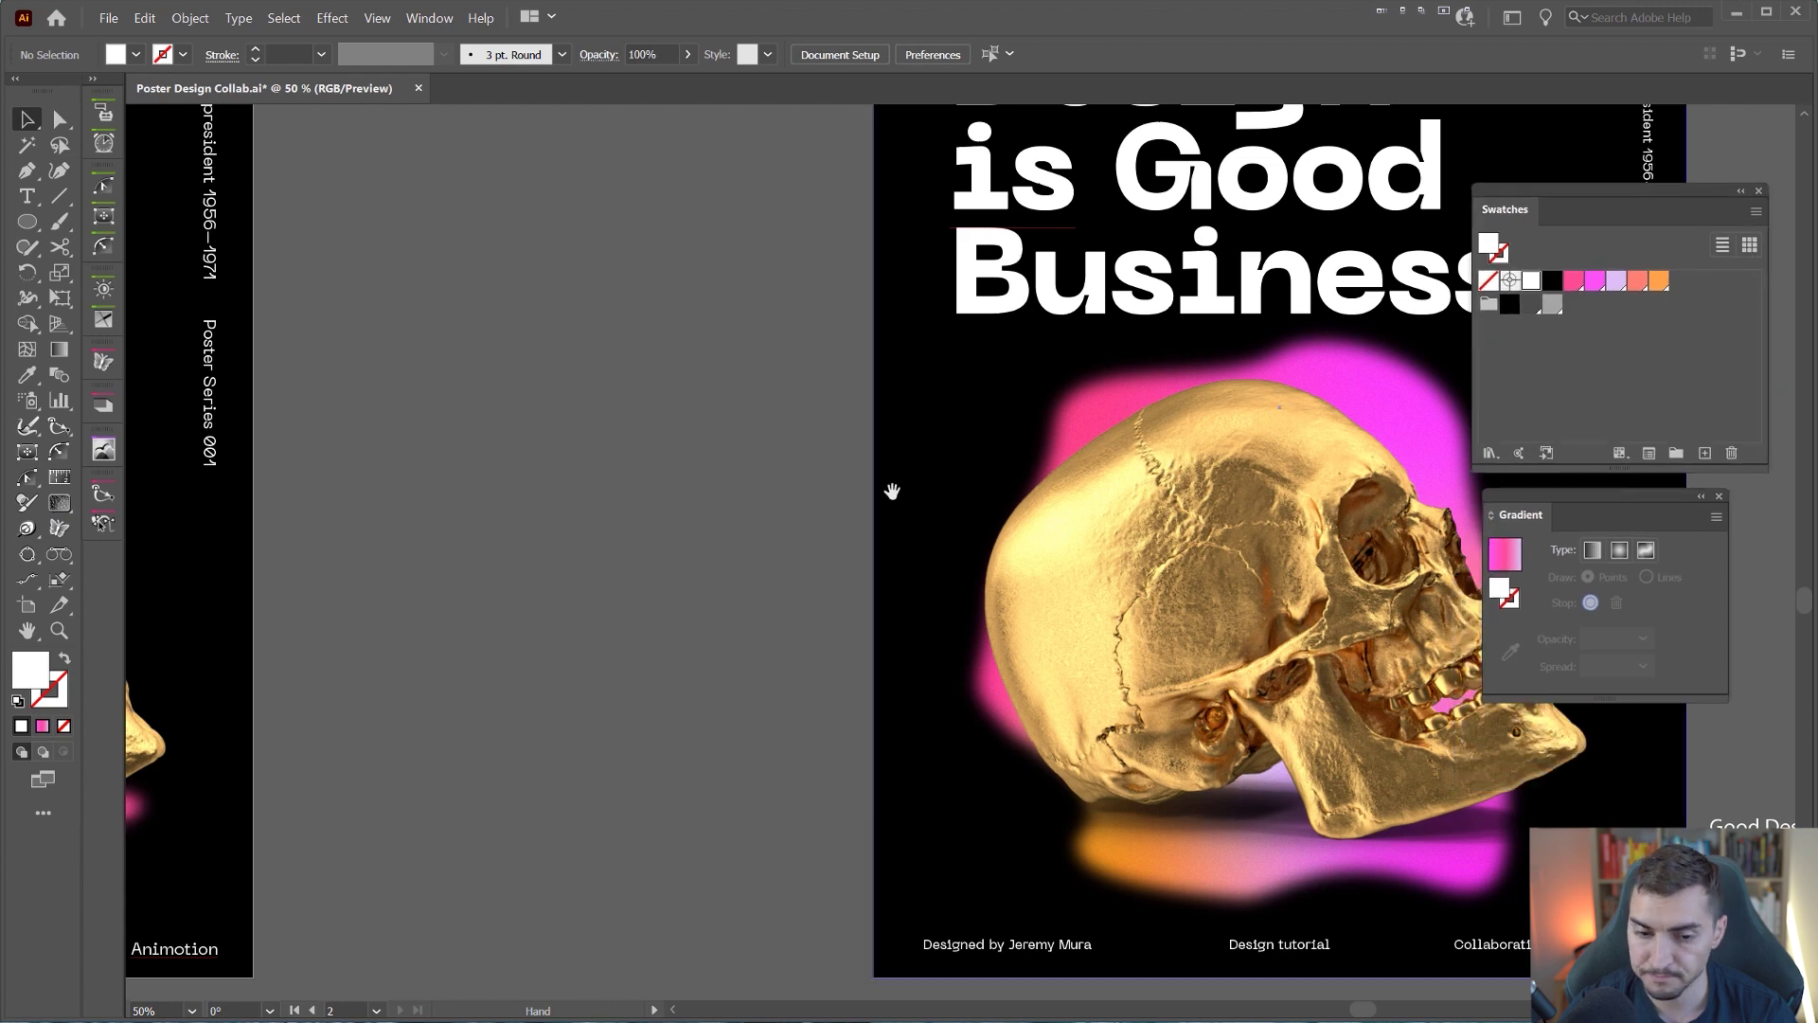
pyautogui.hscroll(2, 815, 481)
pyautogui.scroll(1, 806, 371)
pyautogui.press('l')
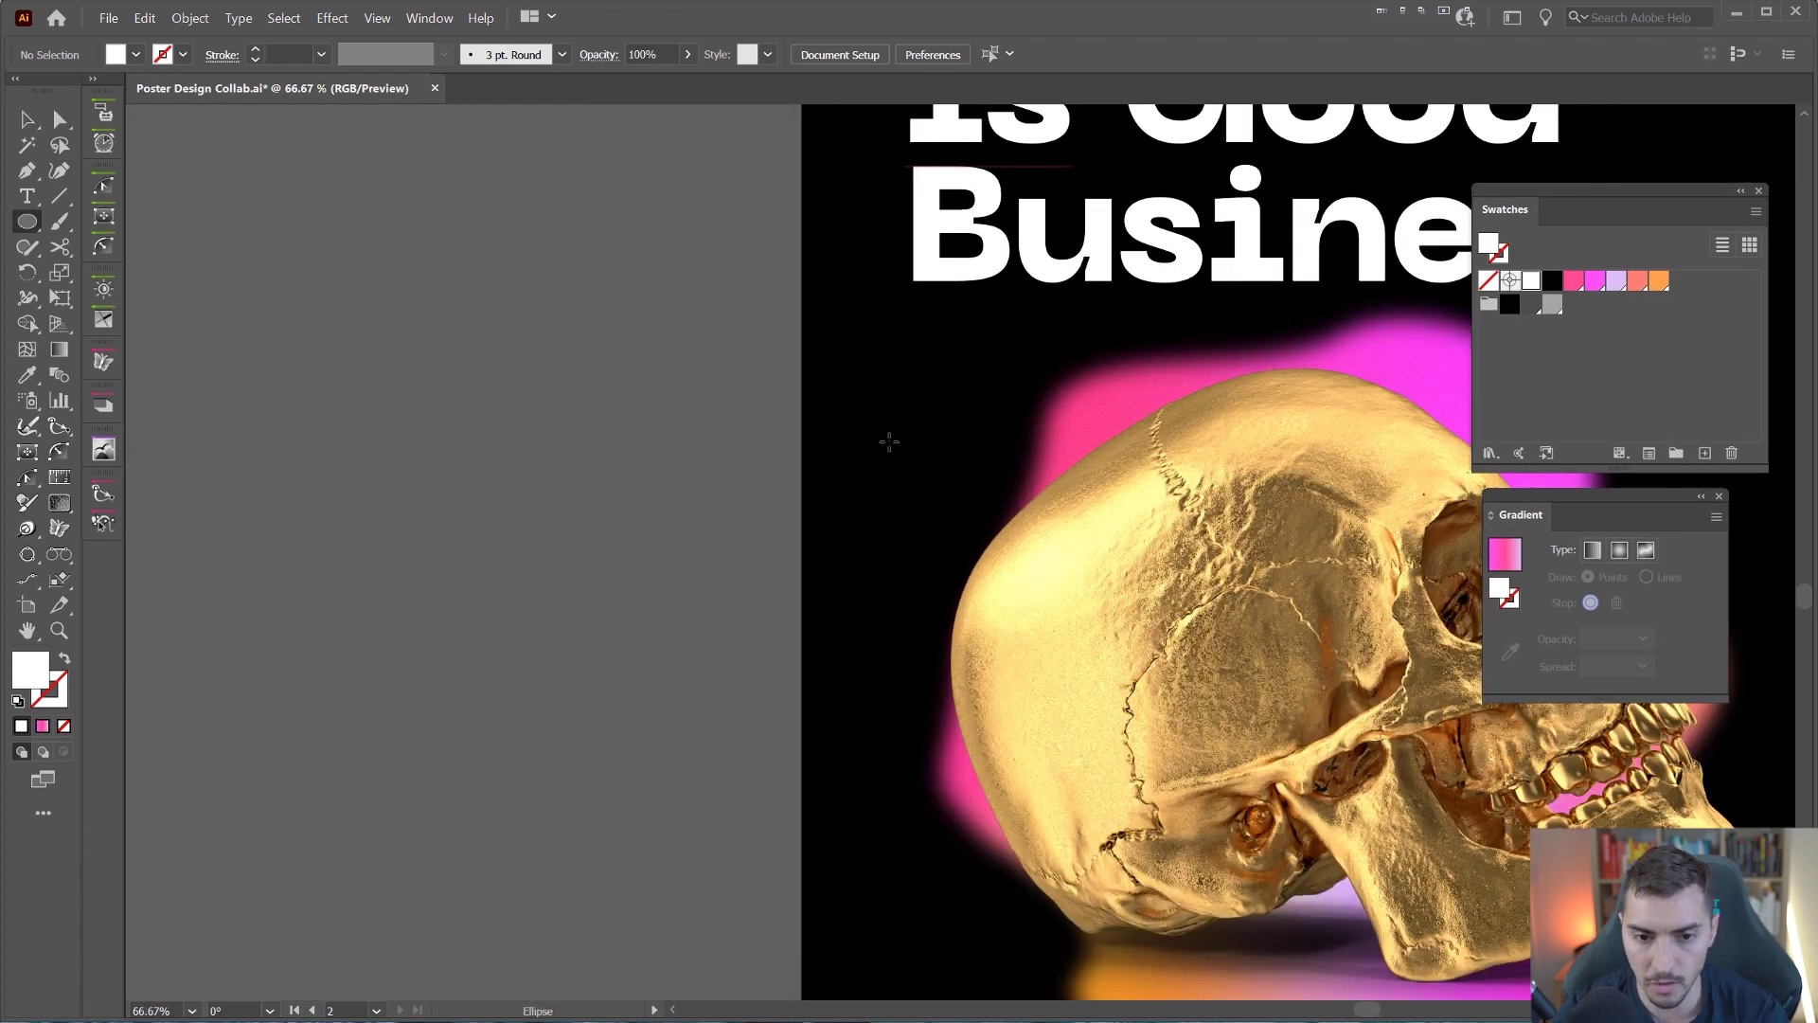
pyautogui.moveTo(889, 441); pyautogui.dragTo(926, 479)
pyautogui.scroll(2, 914, 420)
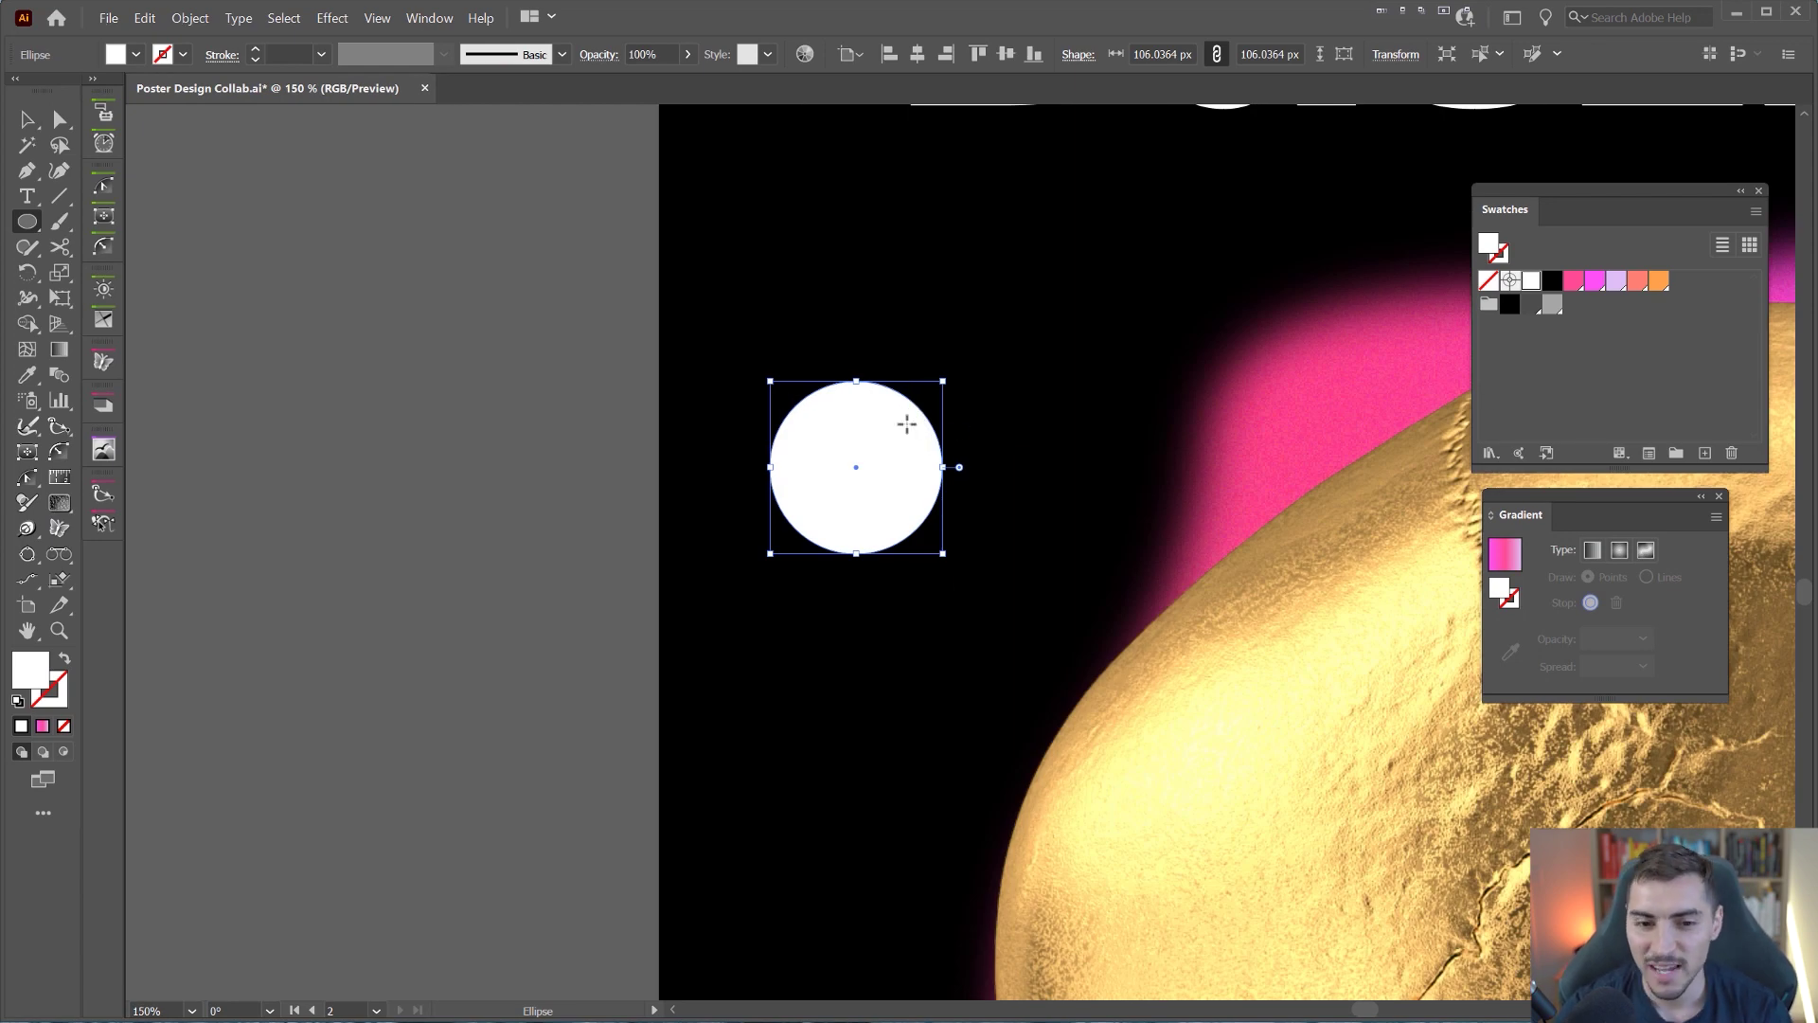
# Step: Give the circle no fill and a 3 pt stroke with the magenta, pink and lavender linear gradient
pyautogui.moveTo(1488, 491); pyautogui.dragTo(1053, 425)
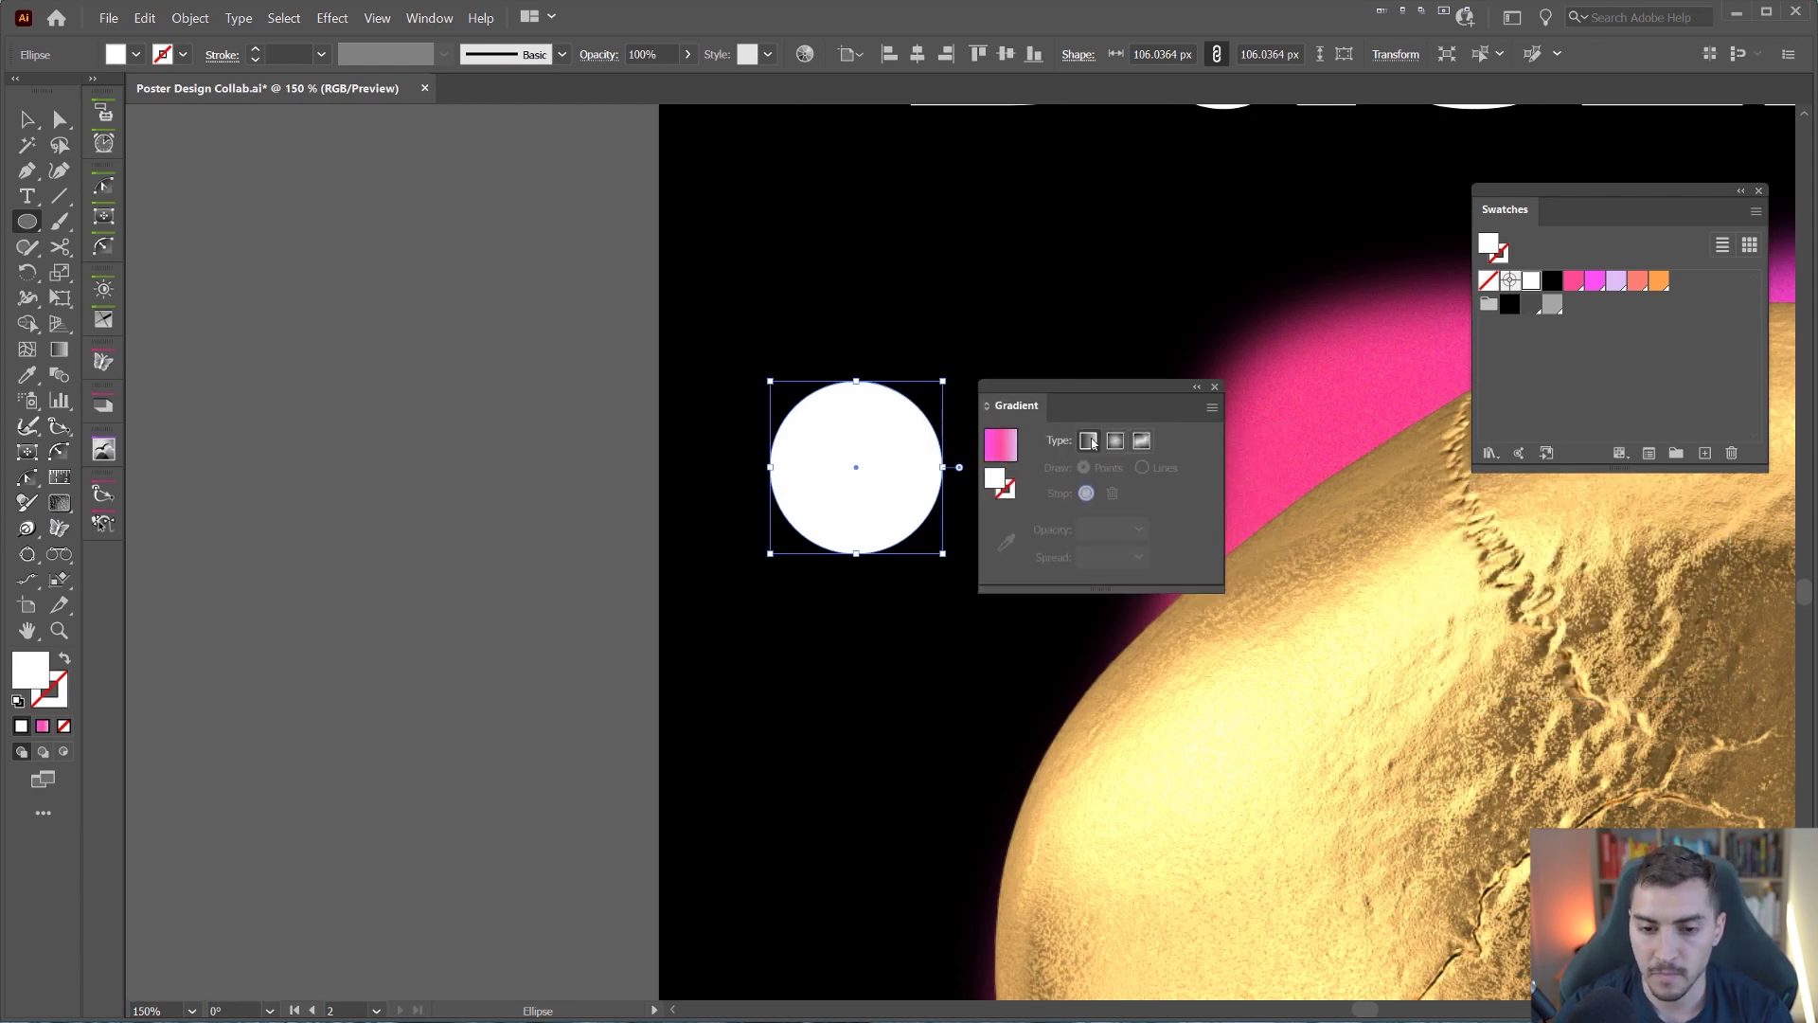
pyautogui.click(1089, 442)
pyautogui.scroll(1, 910, 422)
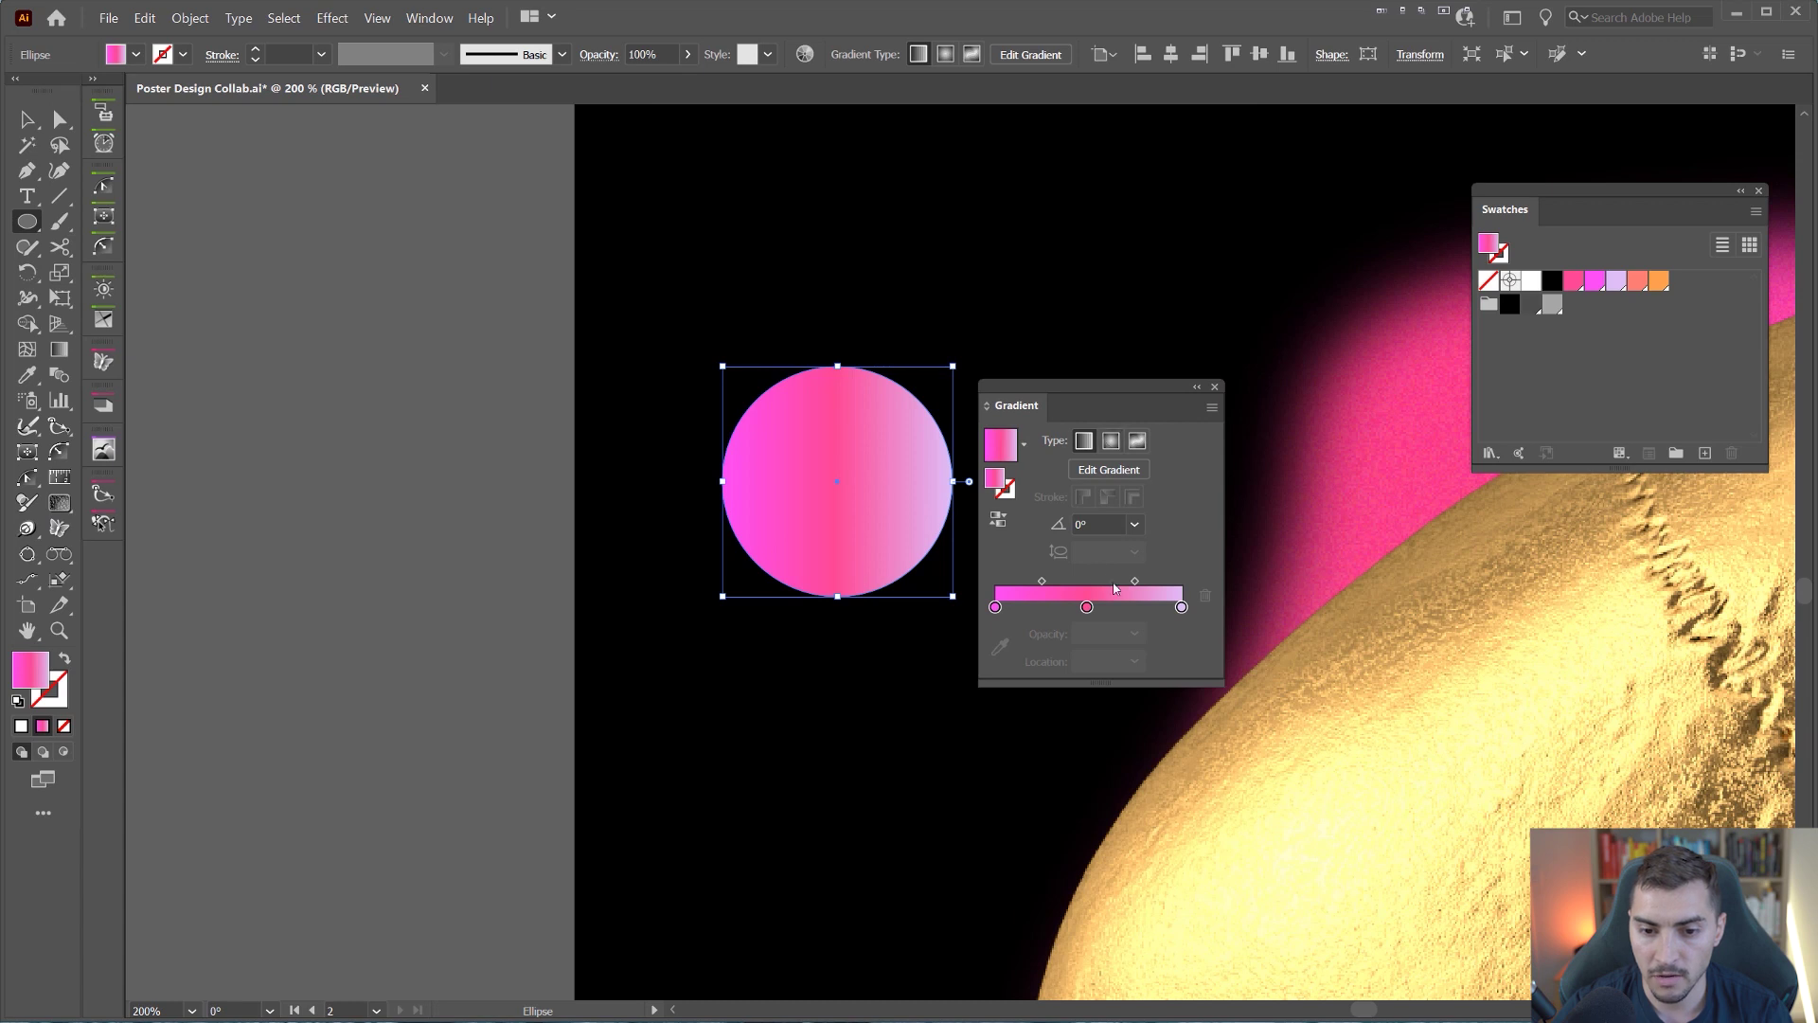
pyautogui.hotkey('shift', 'x')
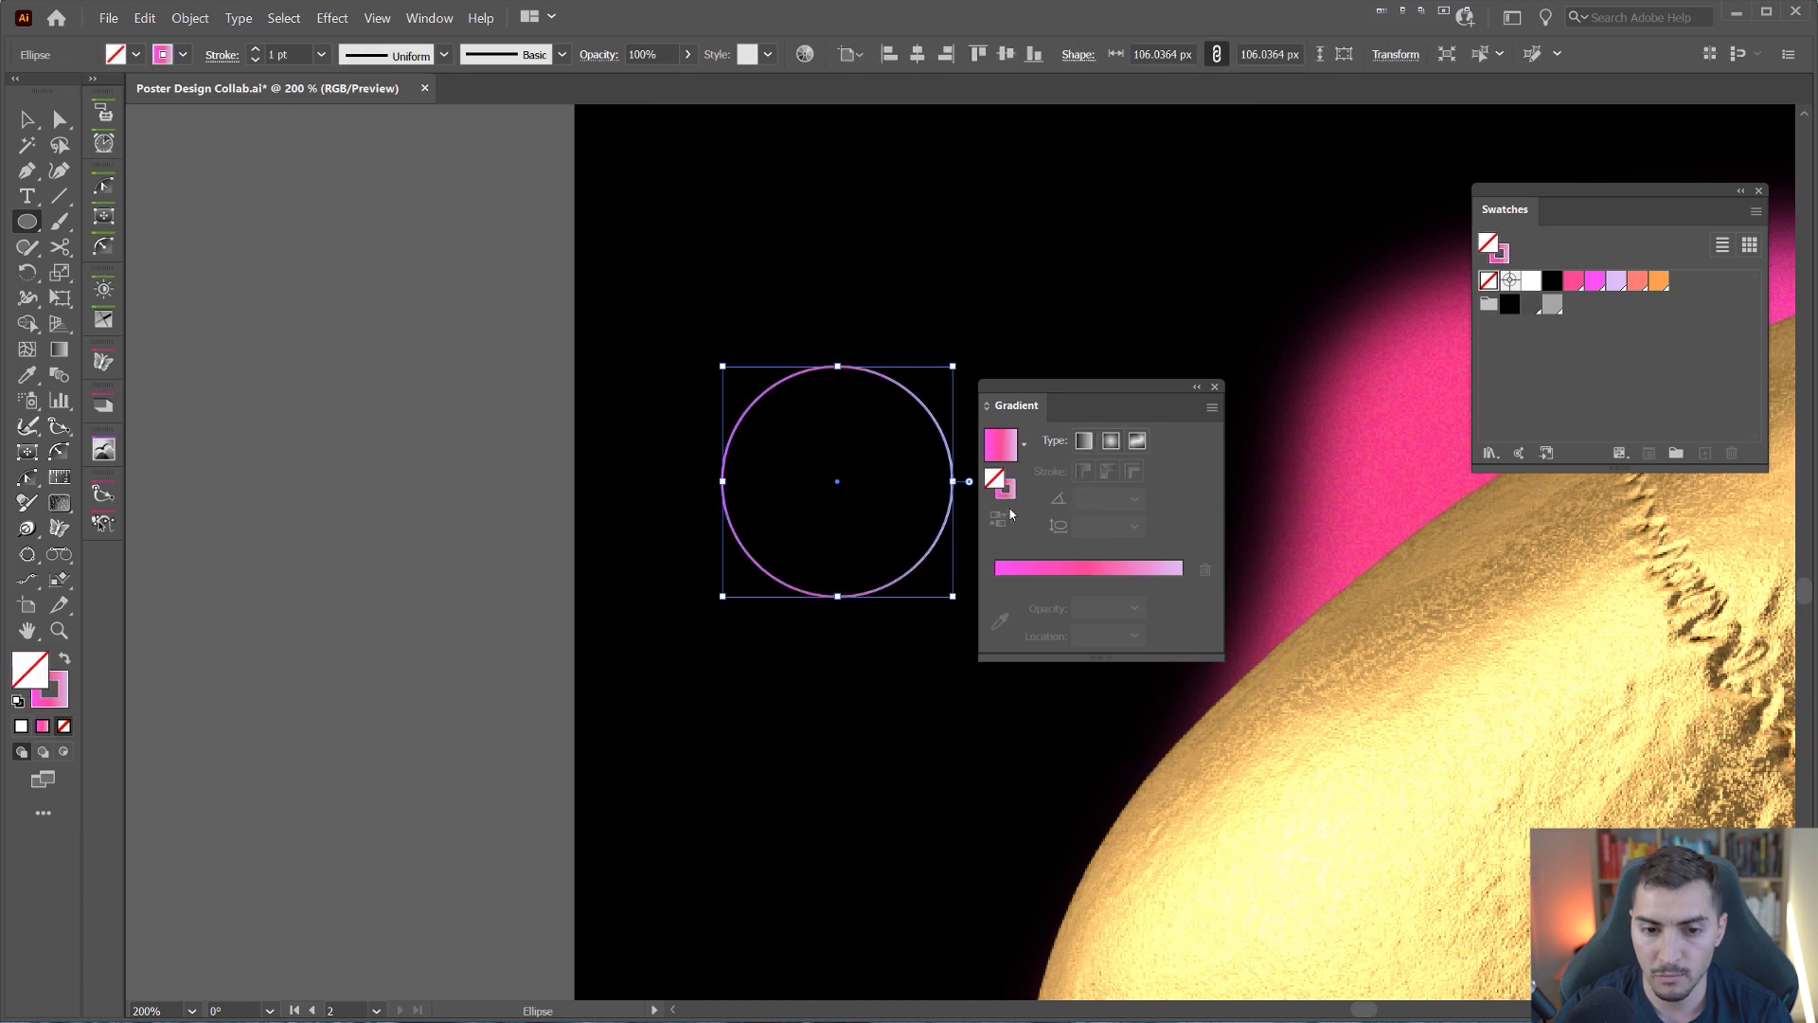
pyautogui.click(253, 52)
pyautogui.click(253, 52)
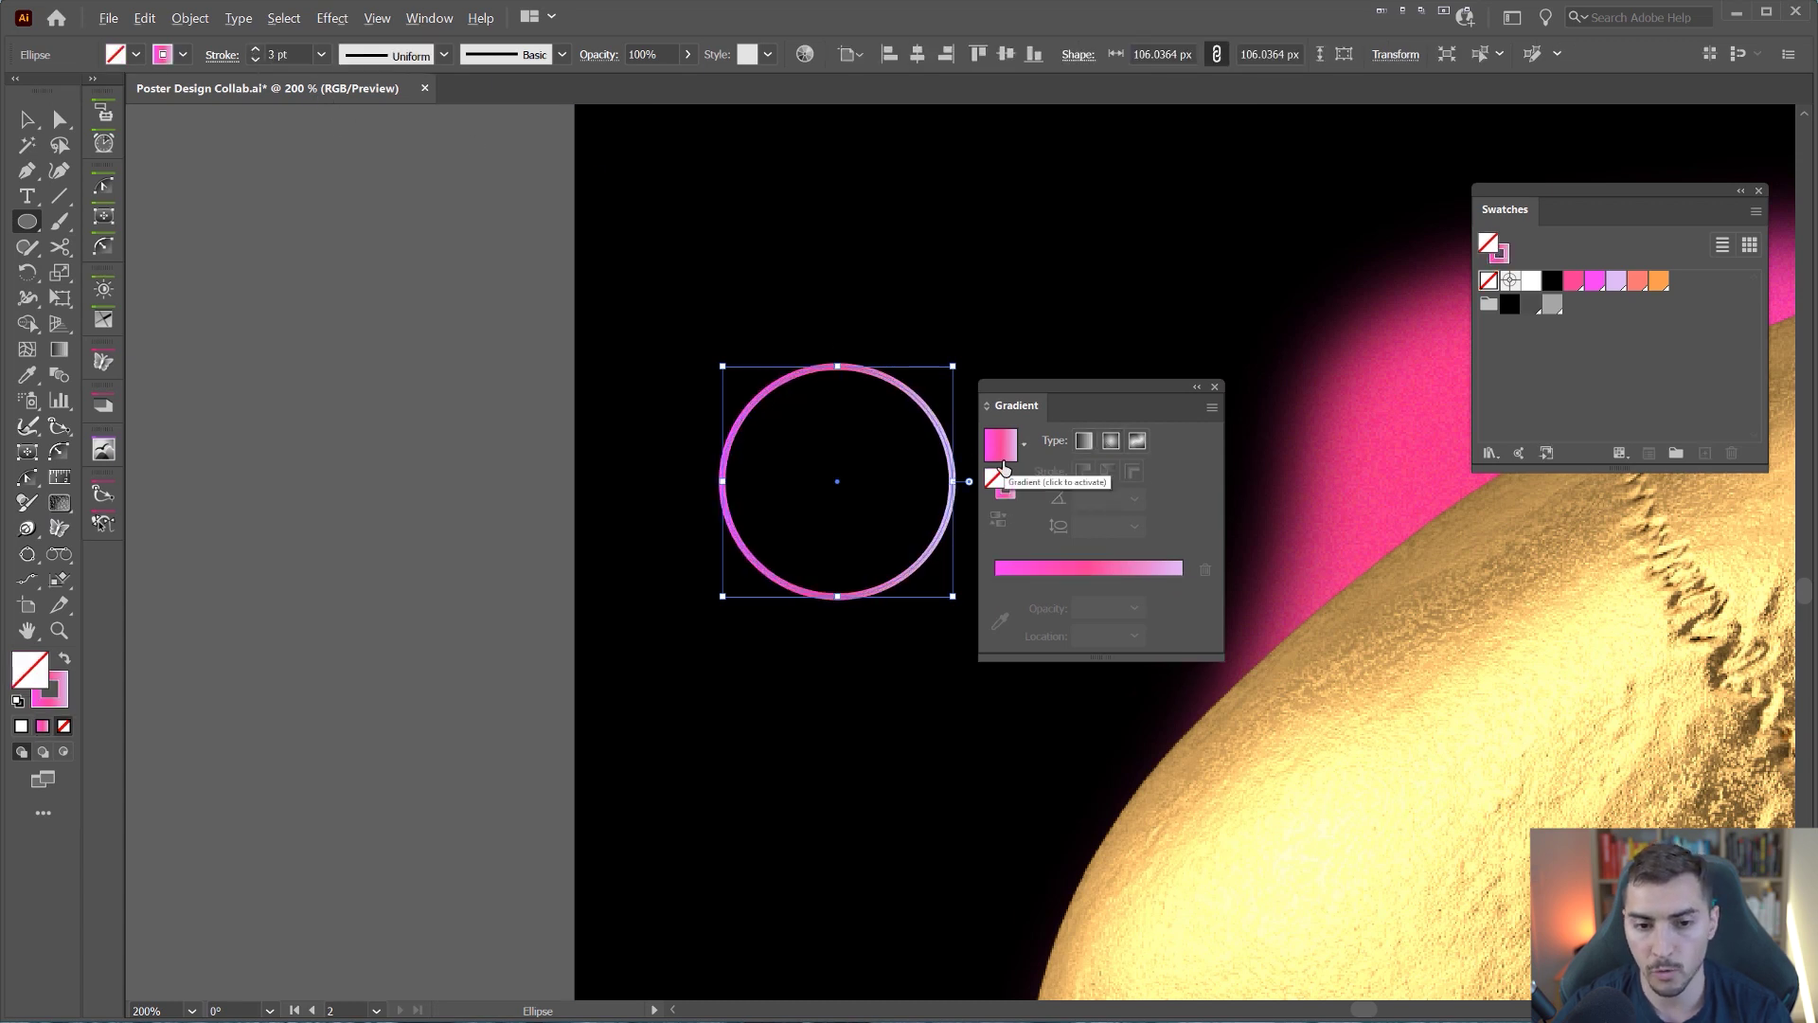
# Step: Set the circle's stroke gradient angle to 120° and move the Gradient panel farther away from the circle
pyautogui.press('x')
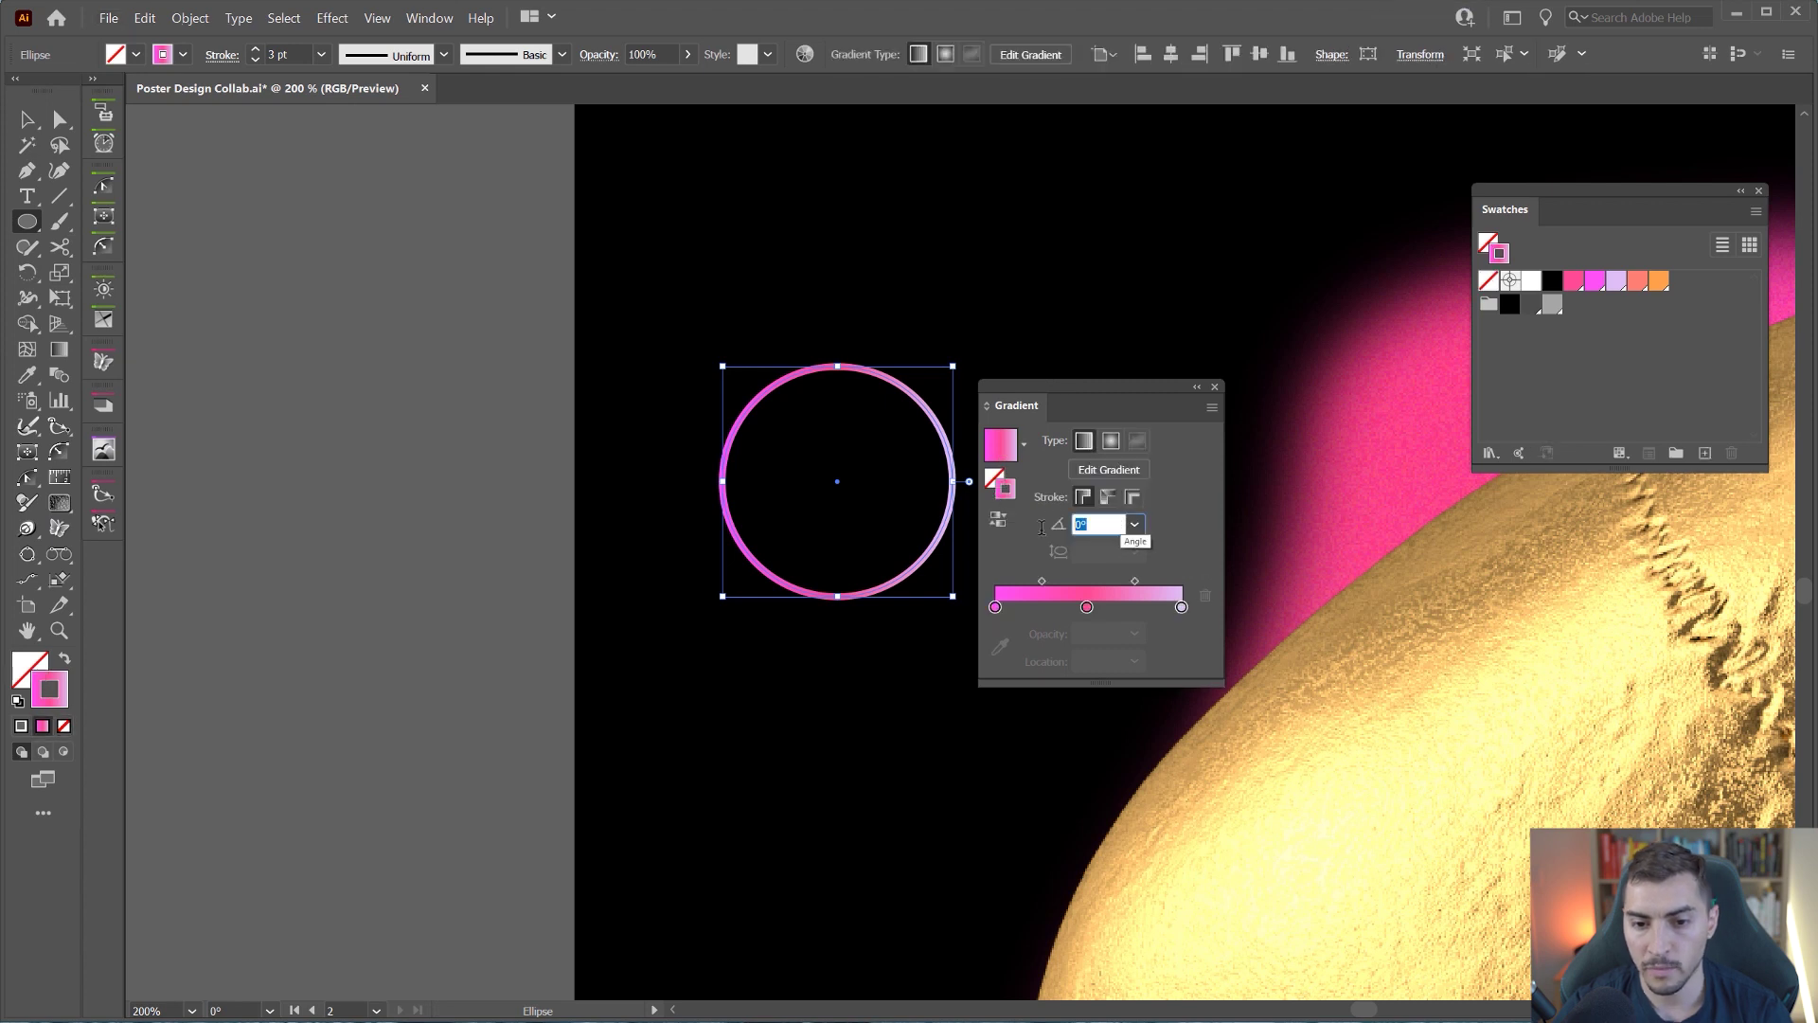
pyautogui.write('120')
pyautogui.press('Return')
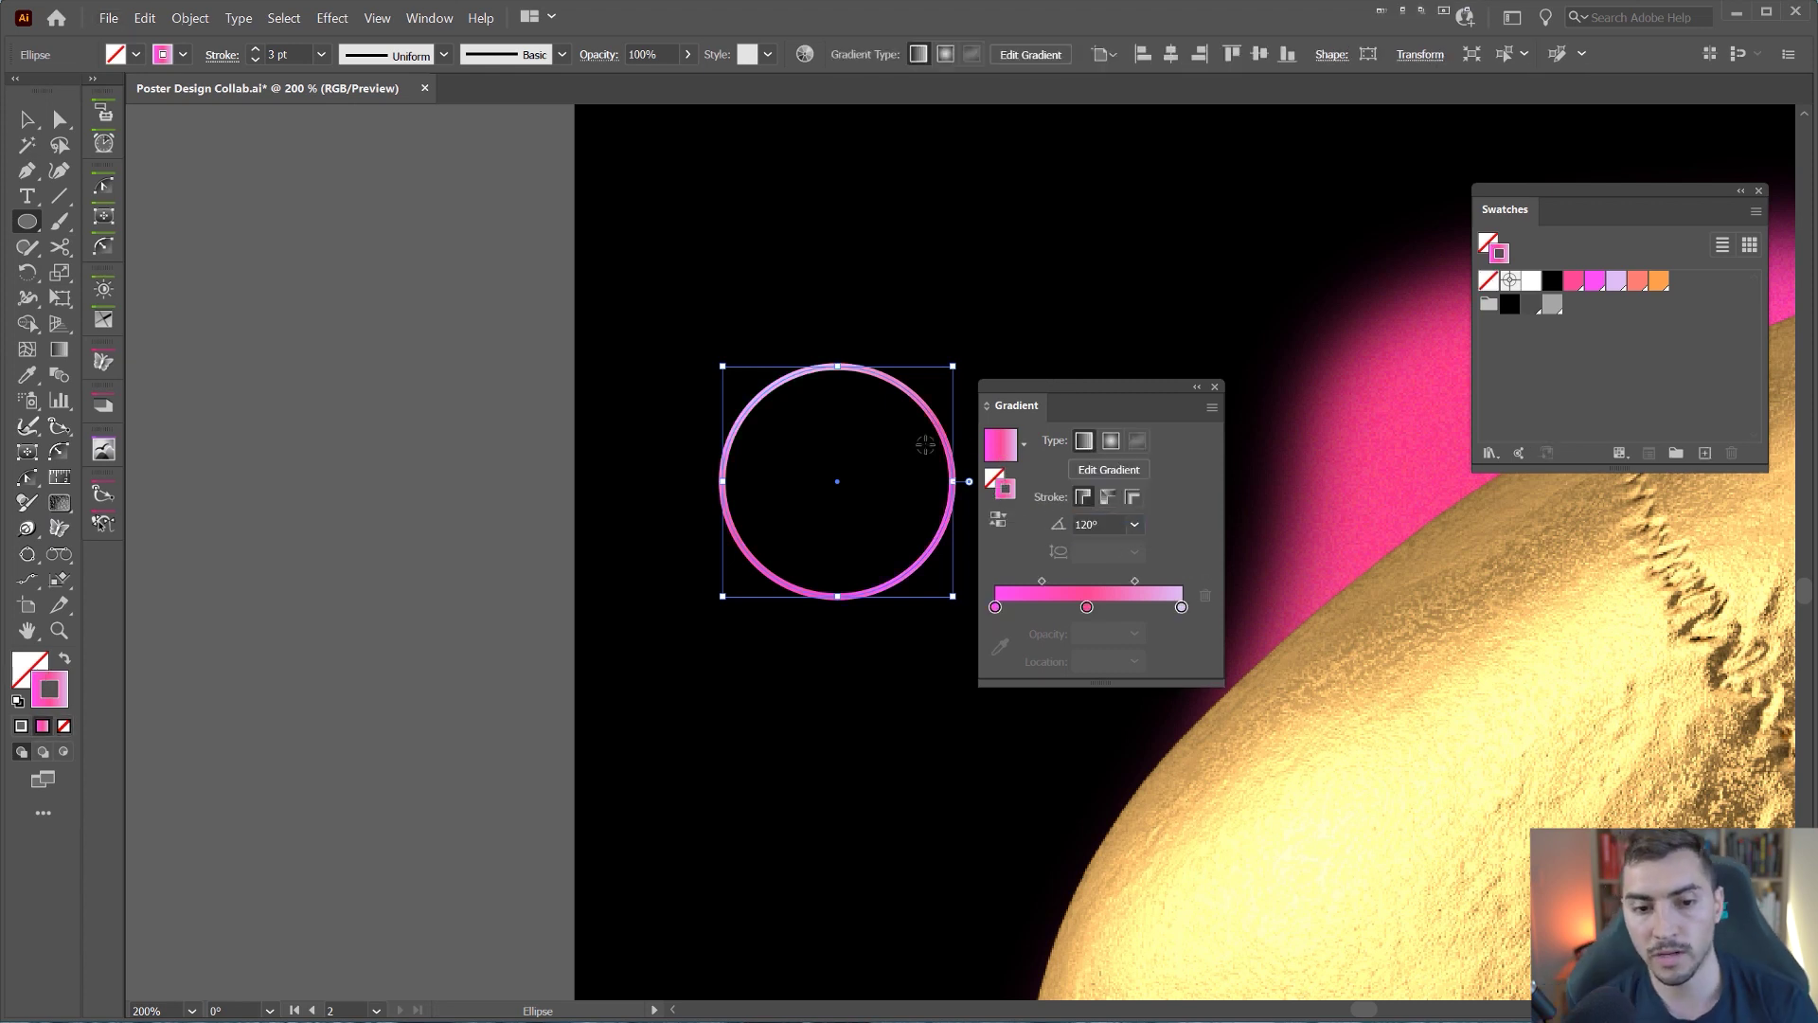
pyautogui.scroll(2, 926, 445)
pyautogui.press('v')
pyautogui.click(963, 283)
pyautogui.moveTo(577, 263); pyautogui.dragTo(689, 258)
pyautogui.hotkey('ctrl', 'z')
pyautogui.moveTo(1091, 386); pyautogui.dragTo(1201, 388)
pyautogui.scroll(-2, 885, 406)
pyautogui.click(861, 360)
pyautogui.moveTo(859, 356); pyautogui.dragTo(798, 327)
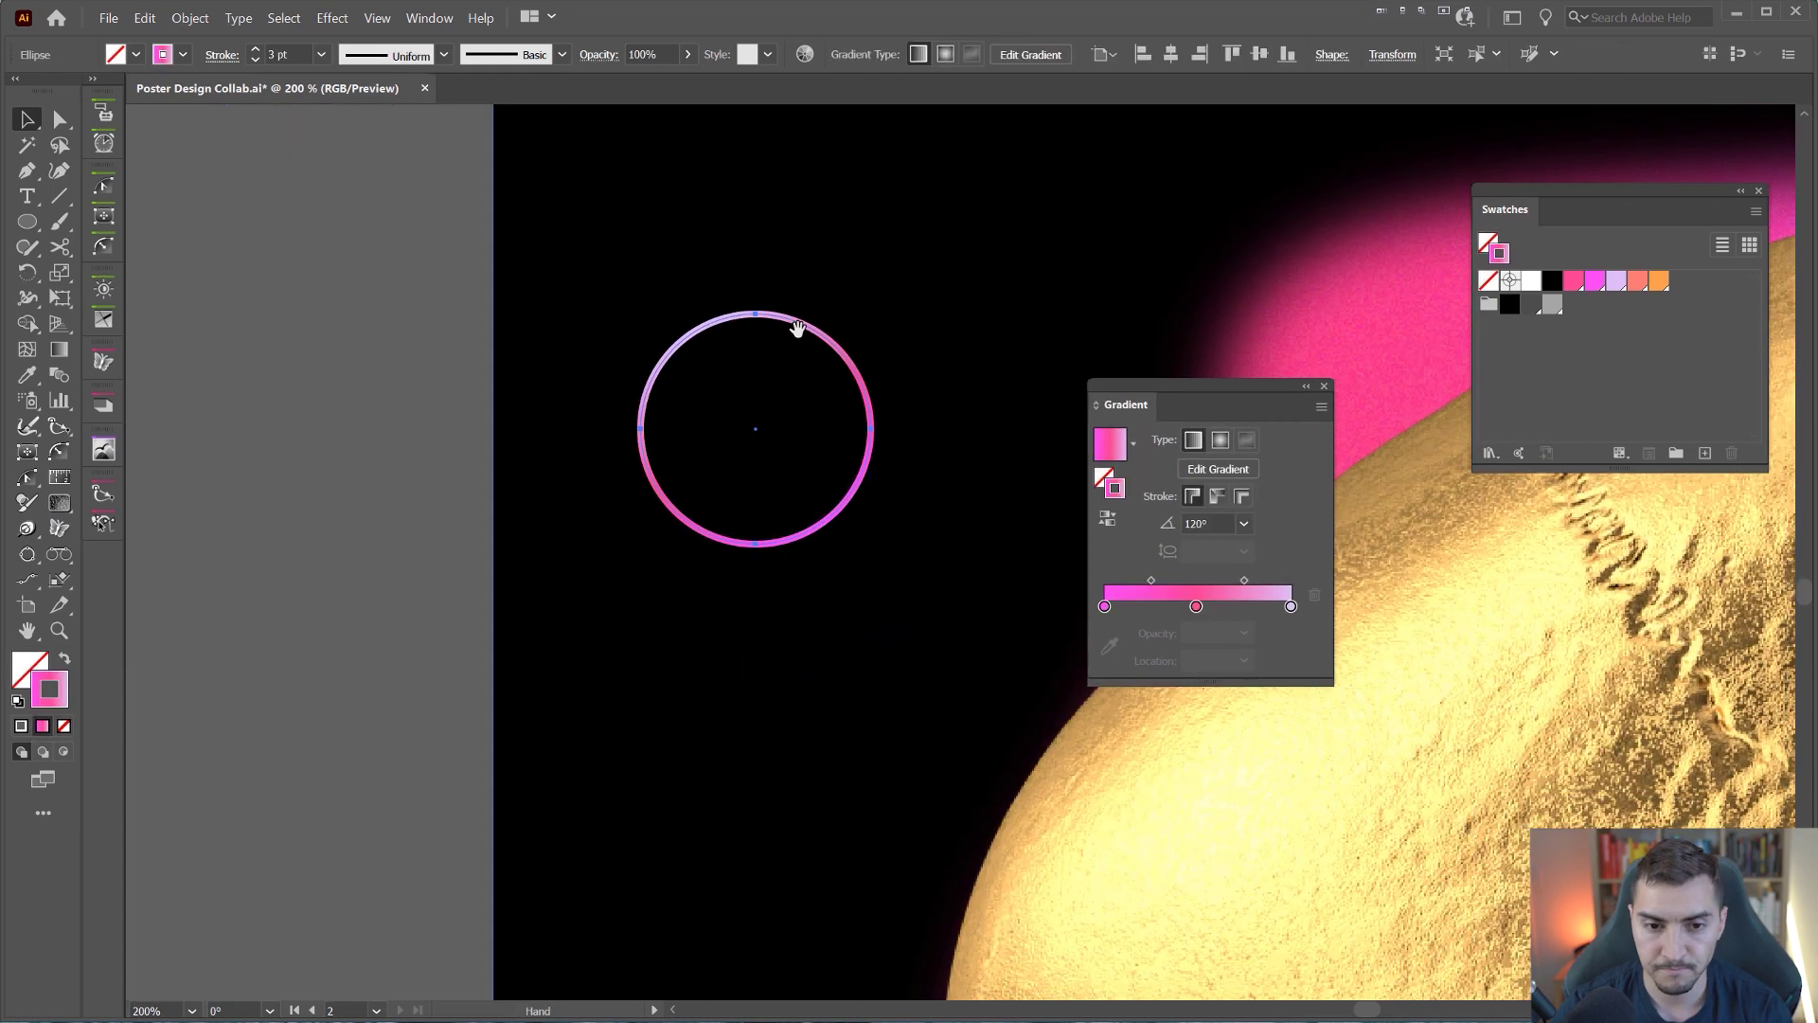
# Step: Add the numeral 2 inside the circle with a white fill and enlarge it to about 70 pt
pyautogui.scroll(-1, 800, 330)
pyautogui.press('t')
pyautogui.click(759, 409)
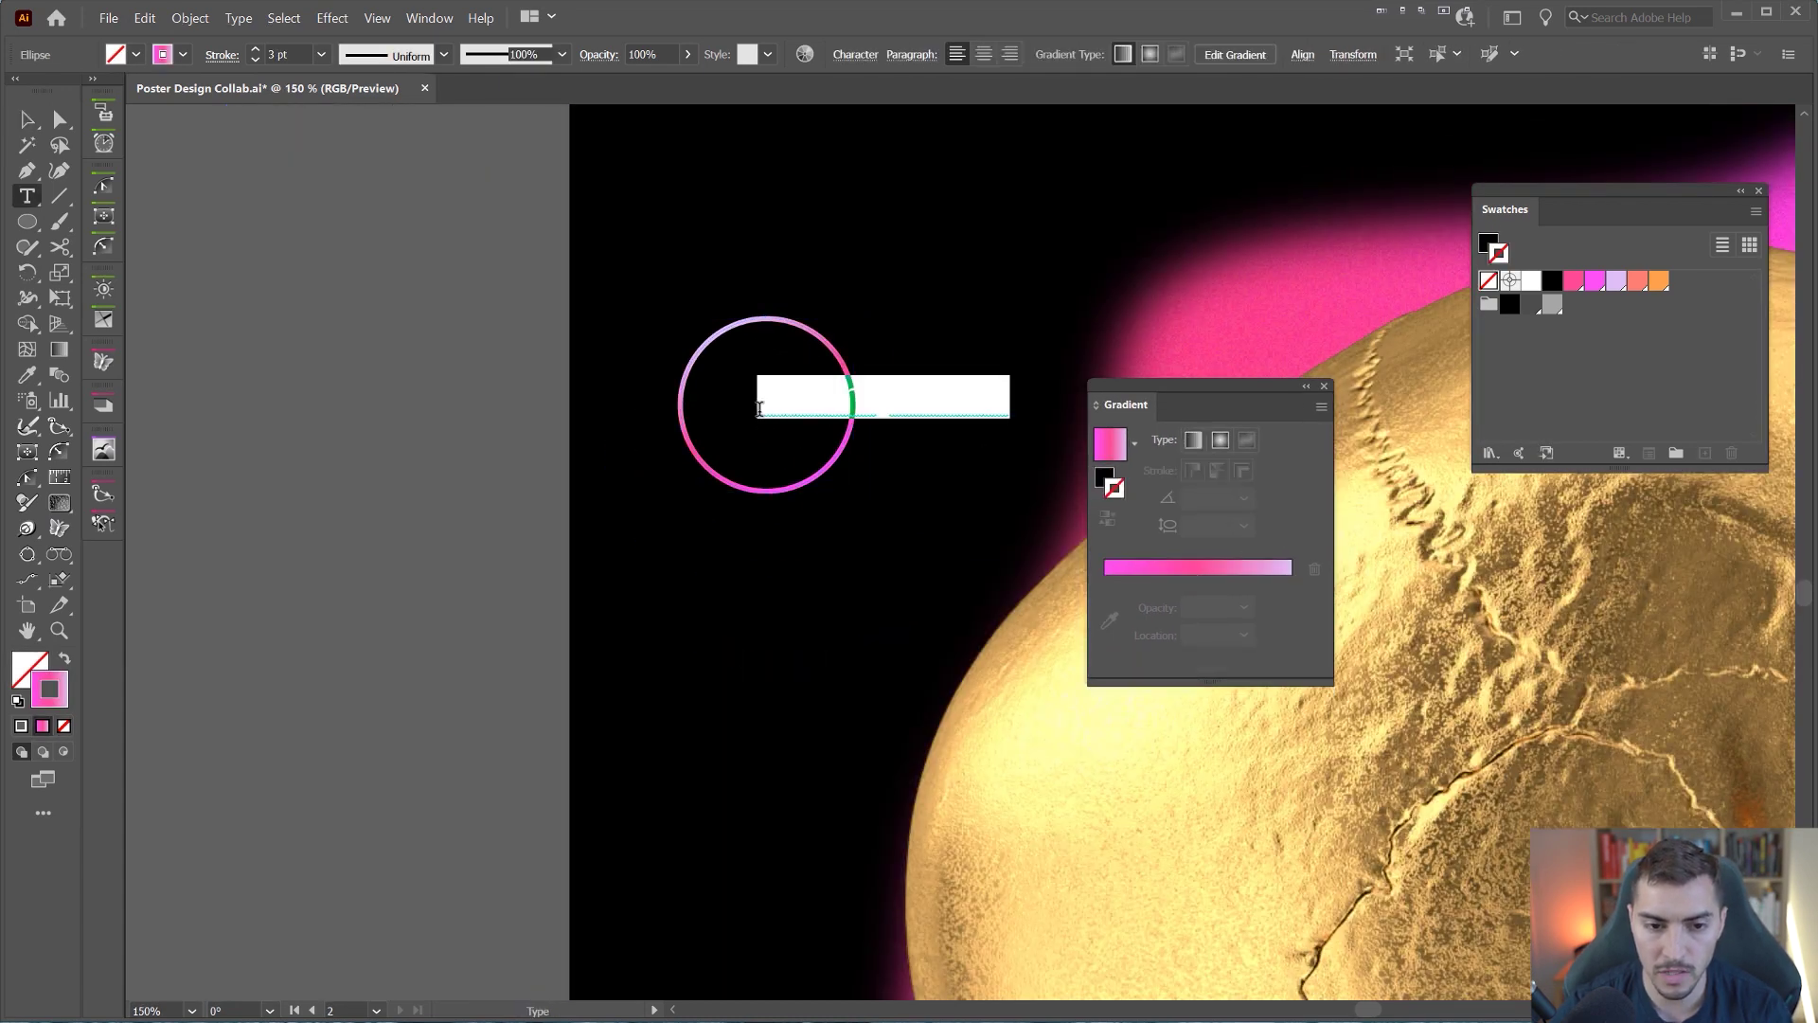
pyautogui.click(780, 413)
pyautogui.press('Escape')
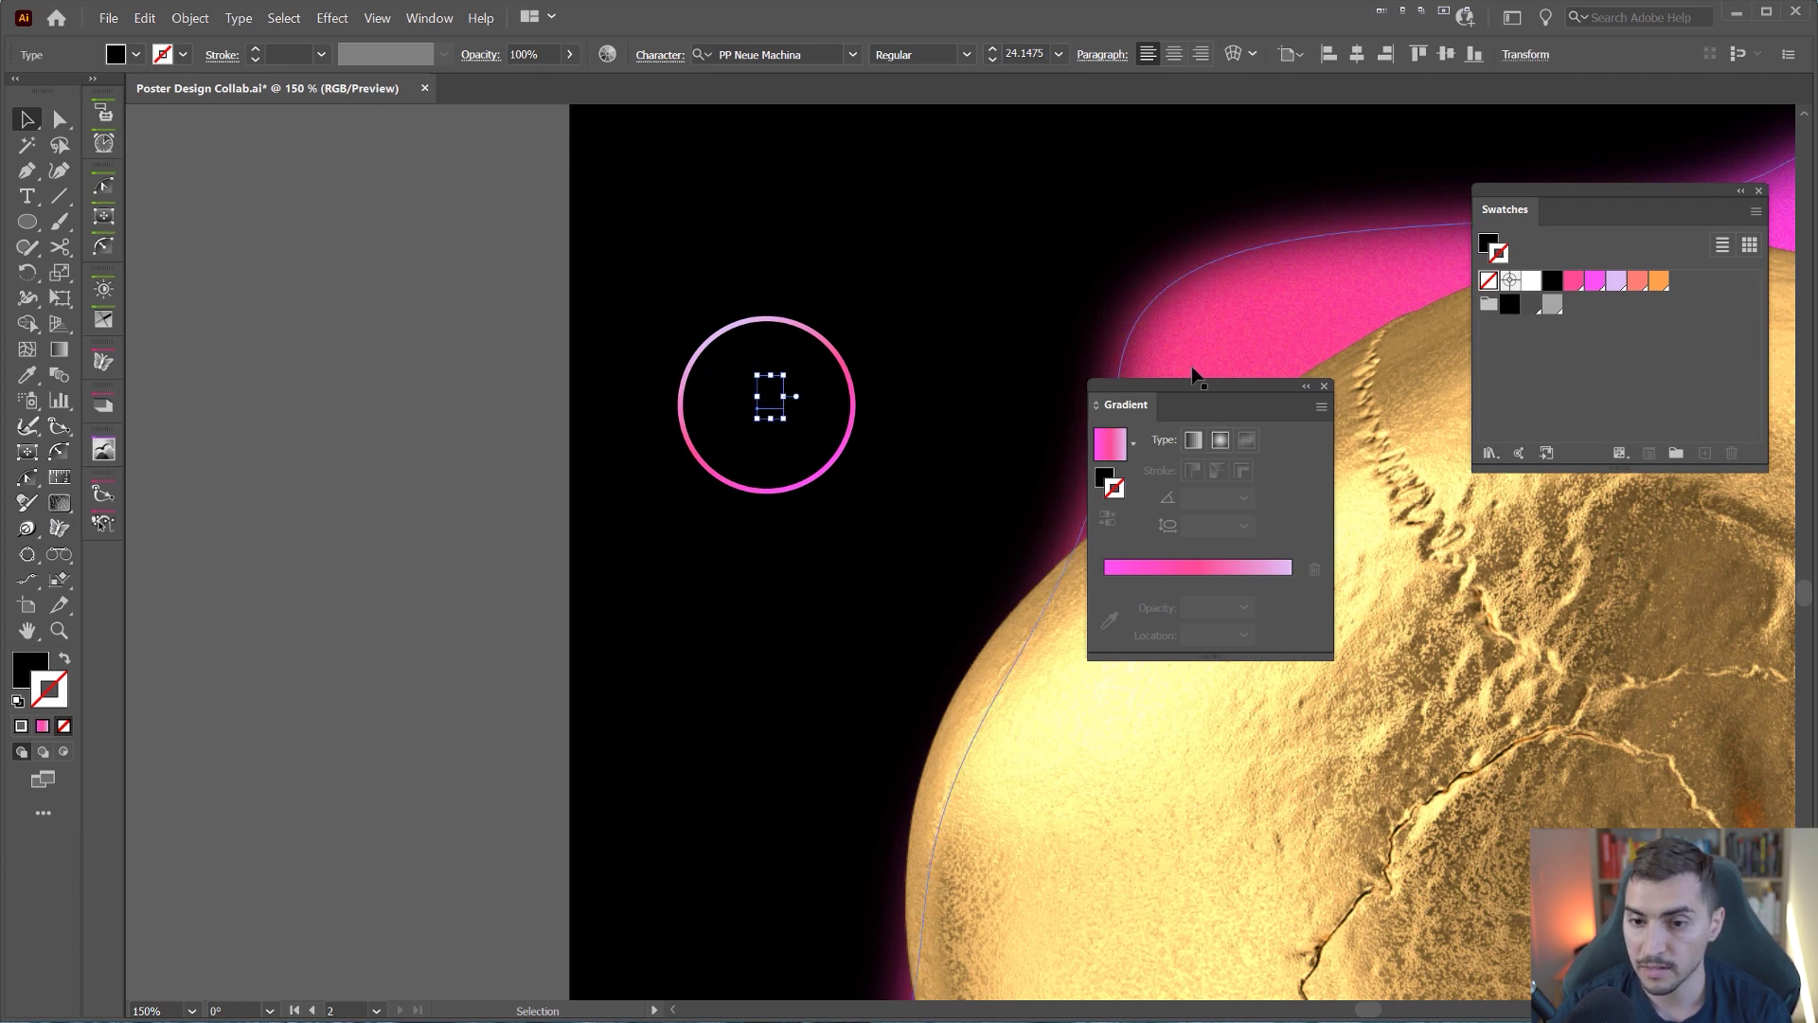
pyautogui.click(1531, 281)
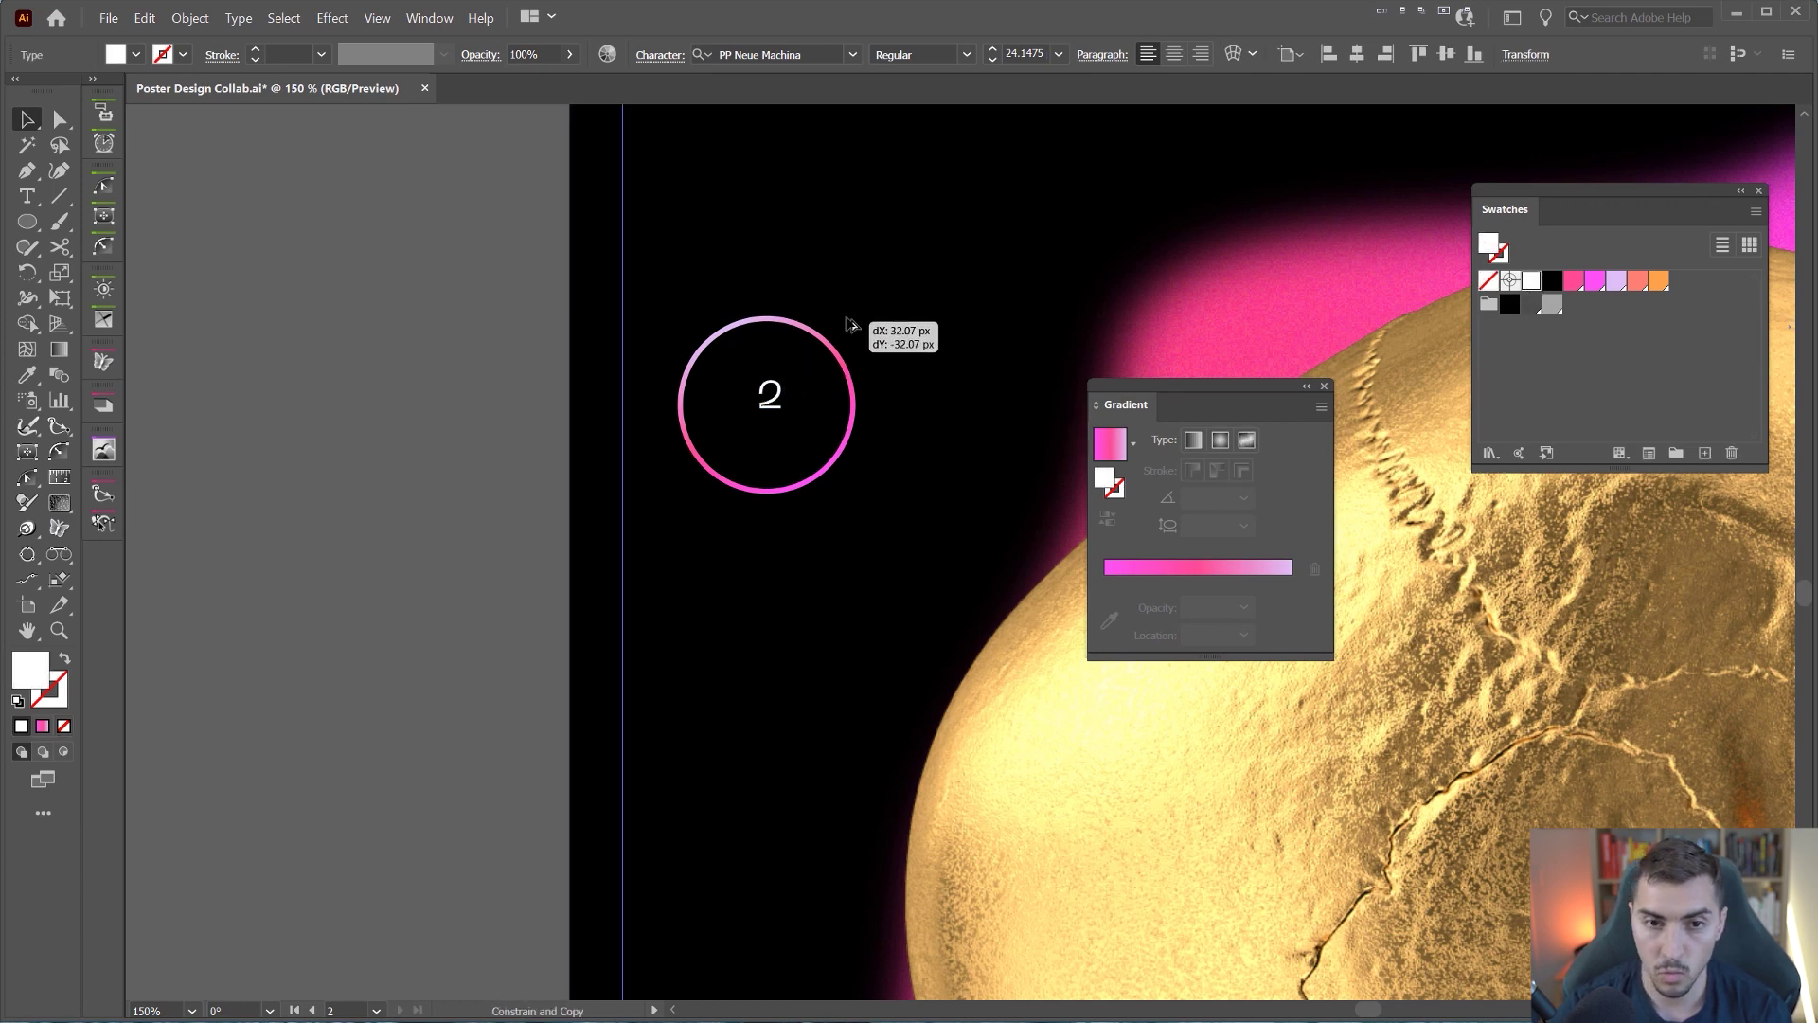
pyautogui.moveTo(797, 362); pyautogui.dragTo(816, 322)
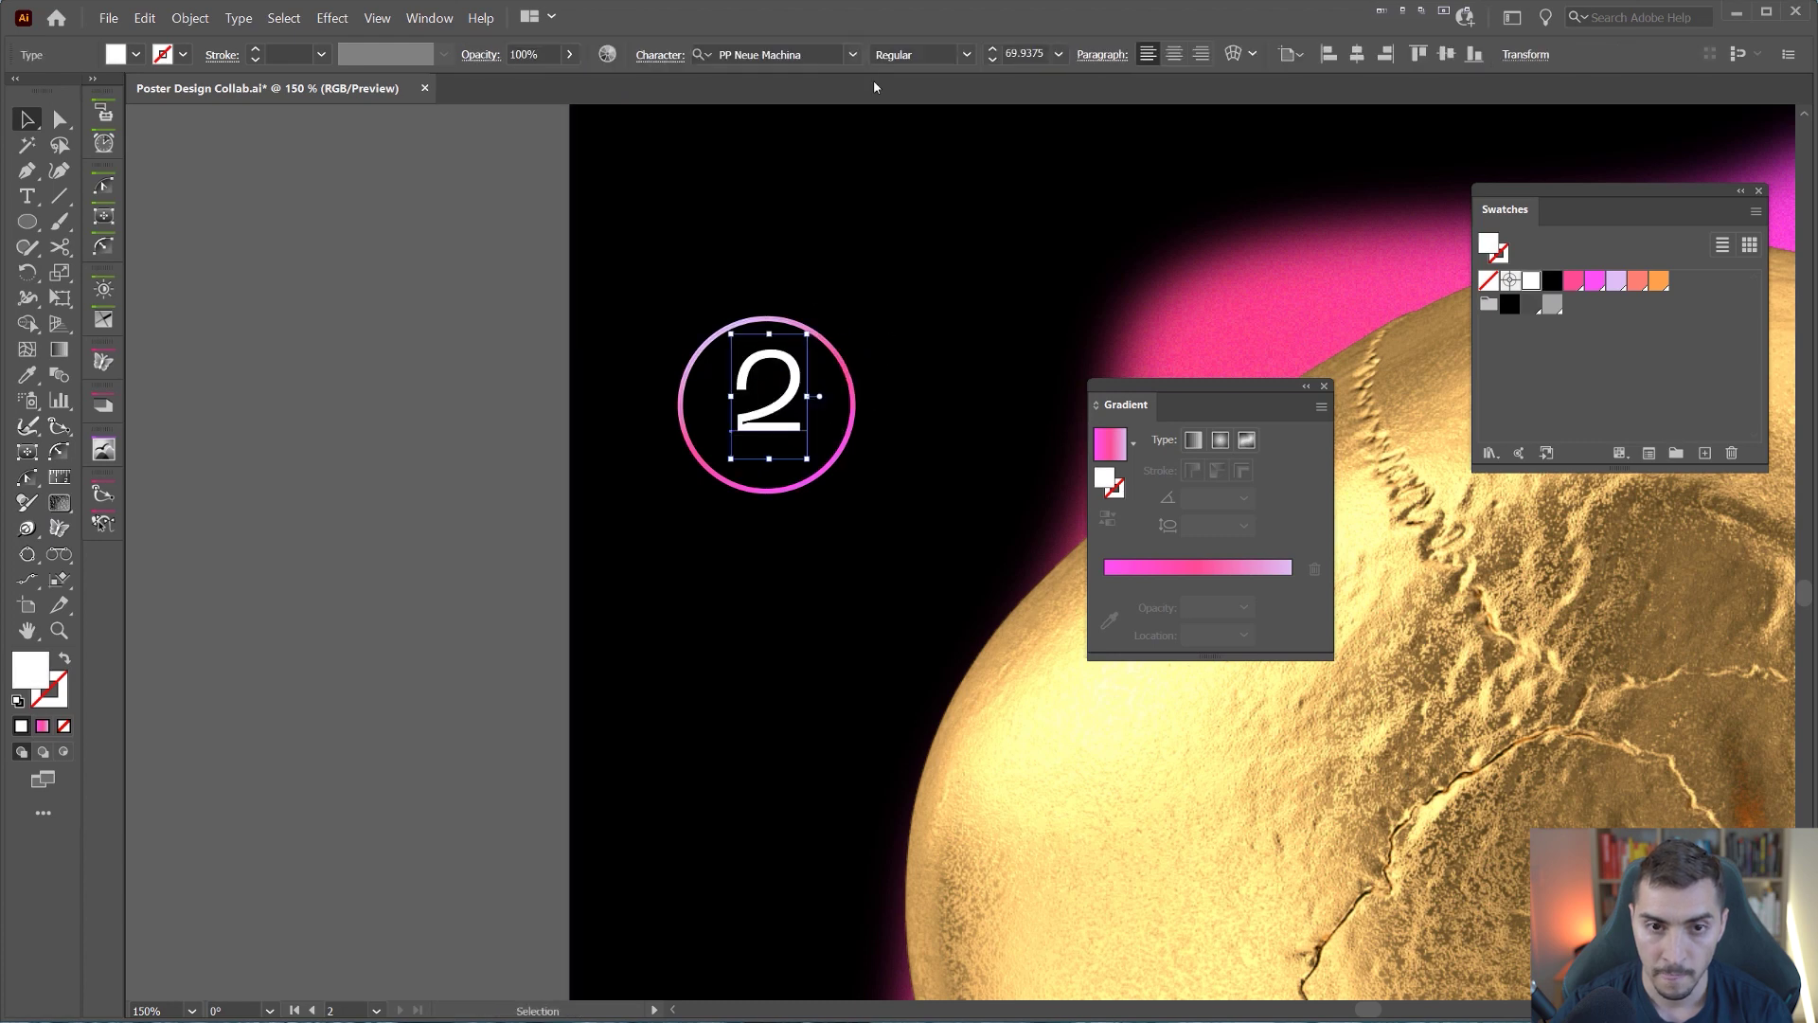
# Step: Try the Ultrabold weight on the numeral 2 and undo it
pyautogui.scroll(-1, 903, 53)
pyautogui.scroll(-2, 820, 301)
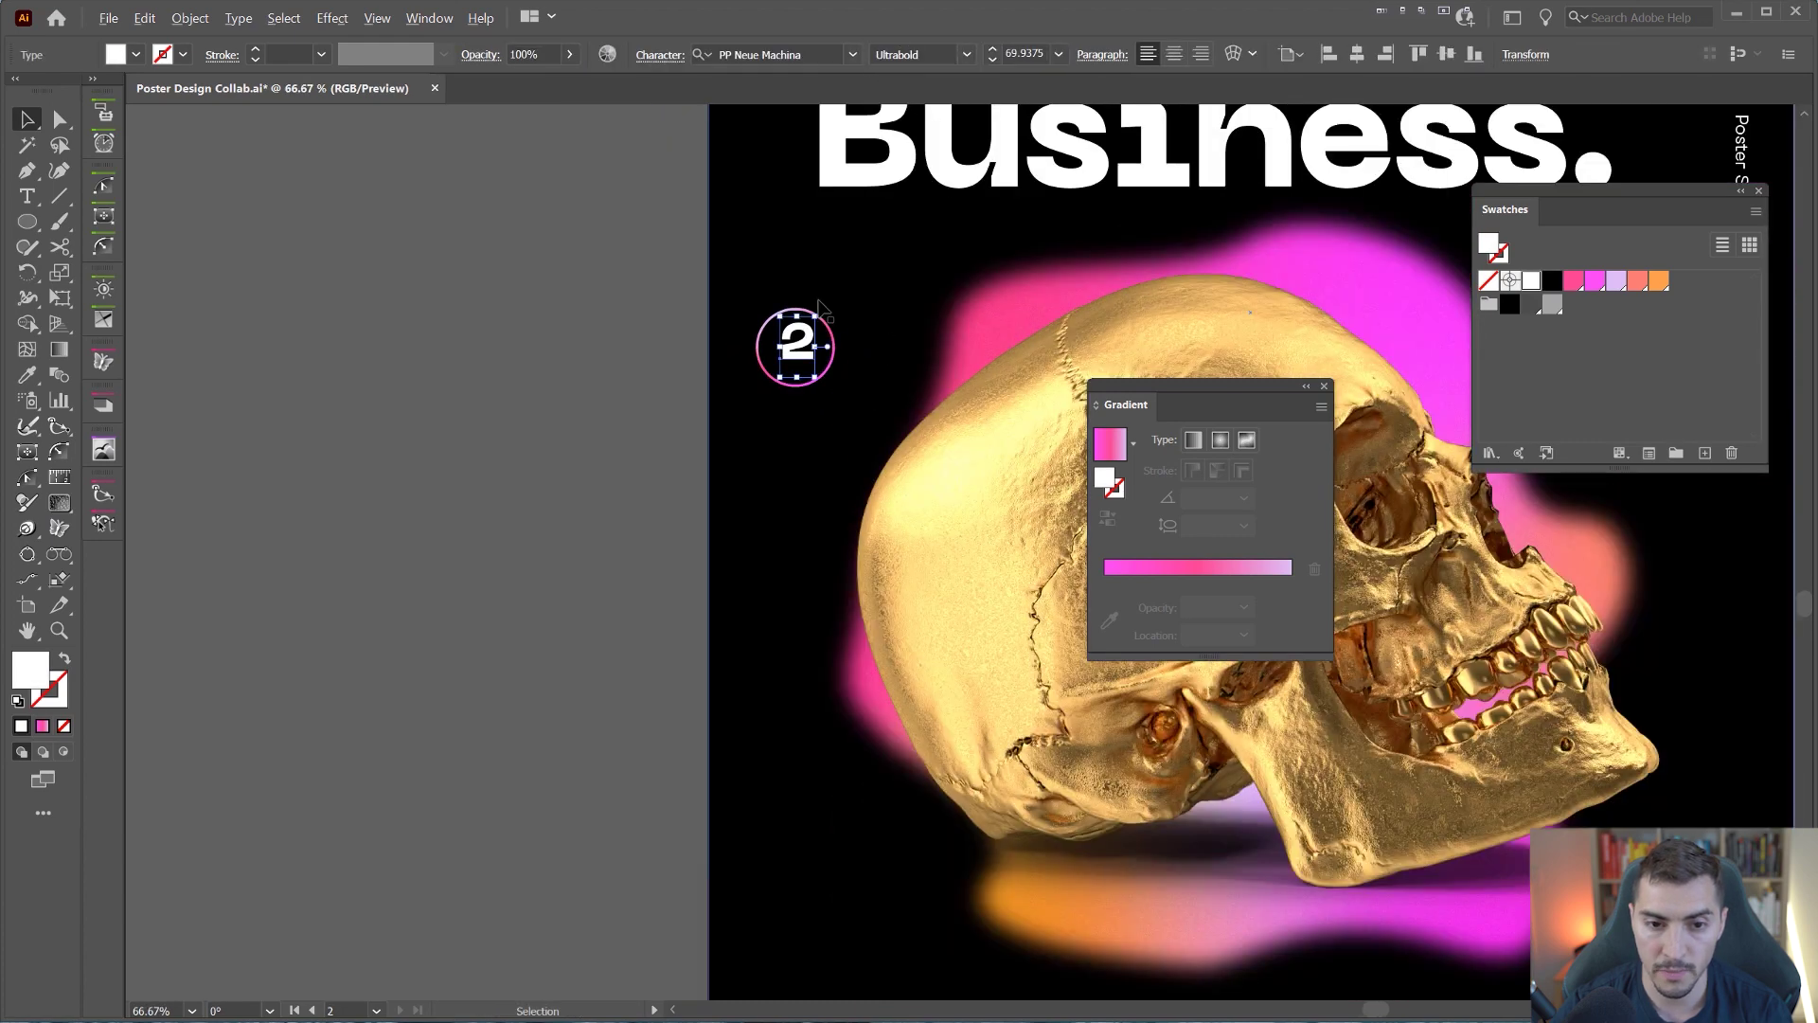
pyautogui.scroll(2, 819, 300)
pyautogui.hotkey('ctrl', 'z')
# Step: Move the numeral 2 down to the middle of the circle and group it with the circle
pyautogui.scroll(2, 755, 373)
pyautogui.moveTo(806, 413); pyautogui.dragTo(806, 450)
pyautogui.keyDown('shift'); pyautogui.click(931, 350); pyautogui.keyUp('shift')
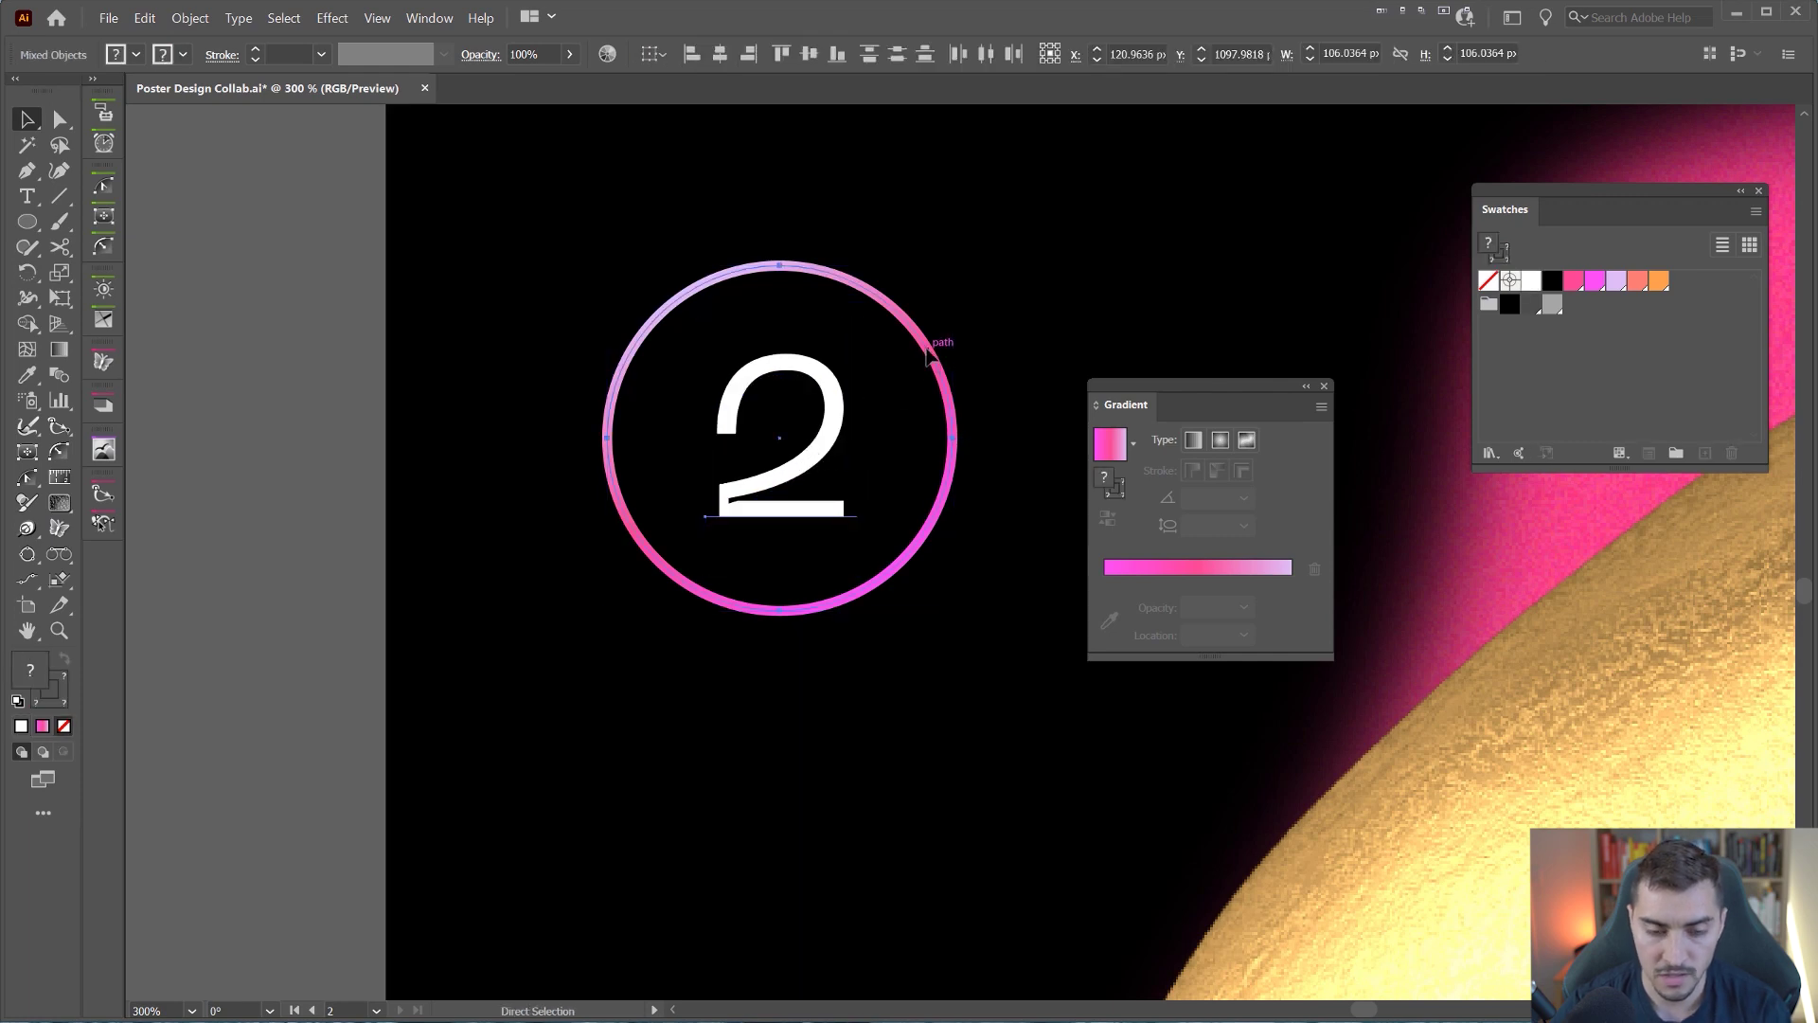
pyautogui.hotkey('ctrl', 'g')
# Step: Duplicate the circled 2 group straight down, about 136 px below the original
pyautogui.moveTo(931, 351); pyautogui.dragTo(470, 397)
pyautogui.hotkey('ctrl', 'z')
pyautogui.scroll(-2, 798, 324)
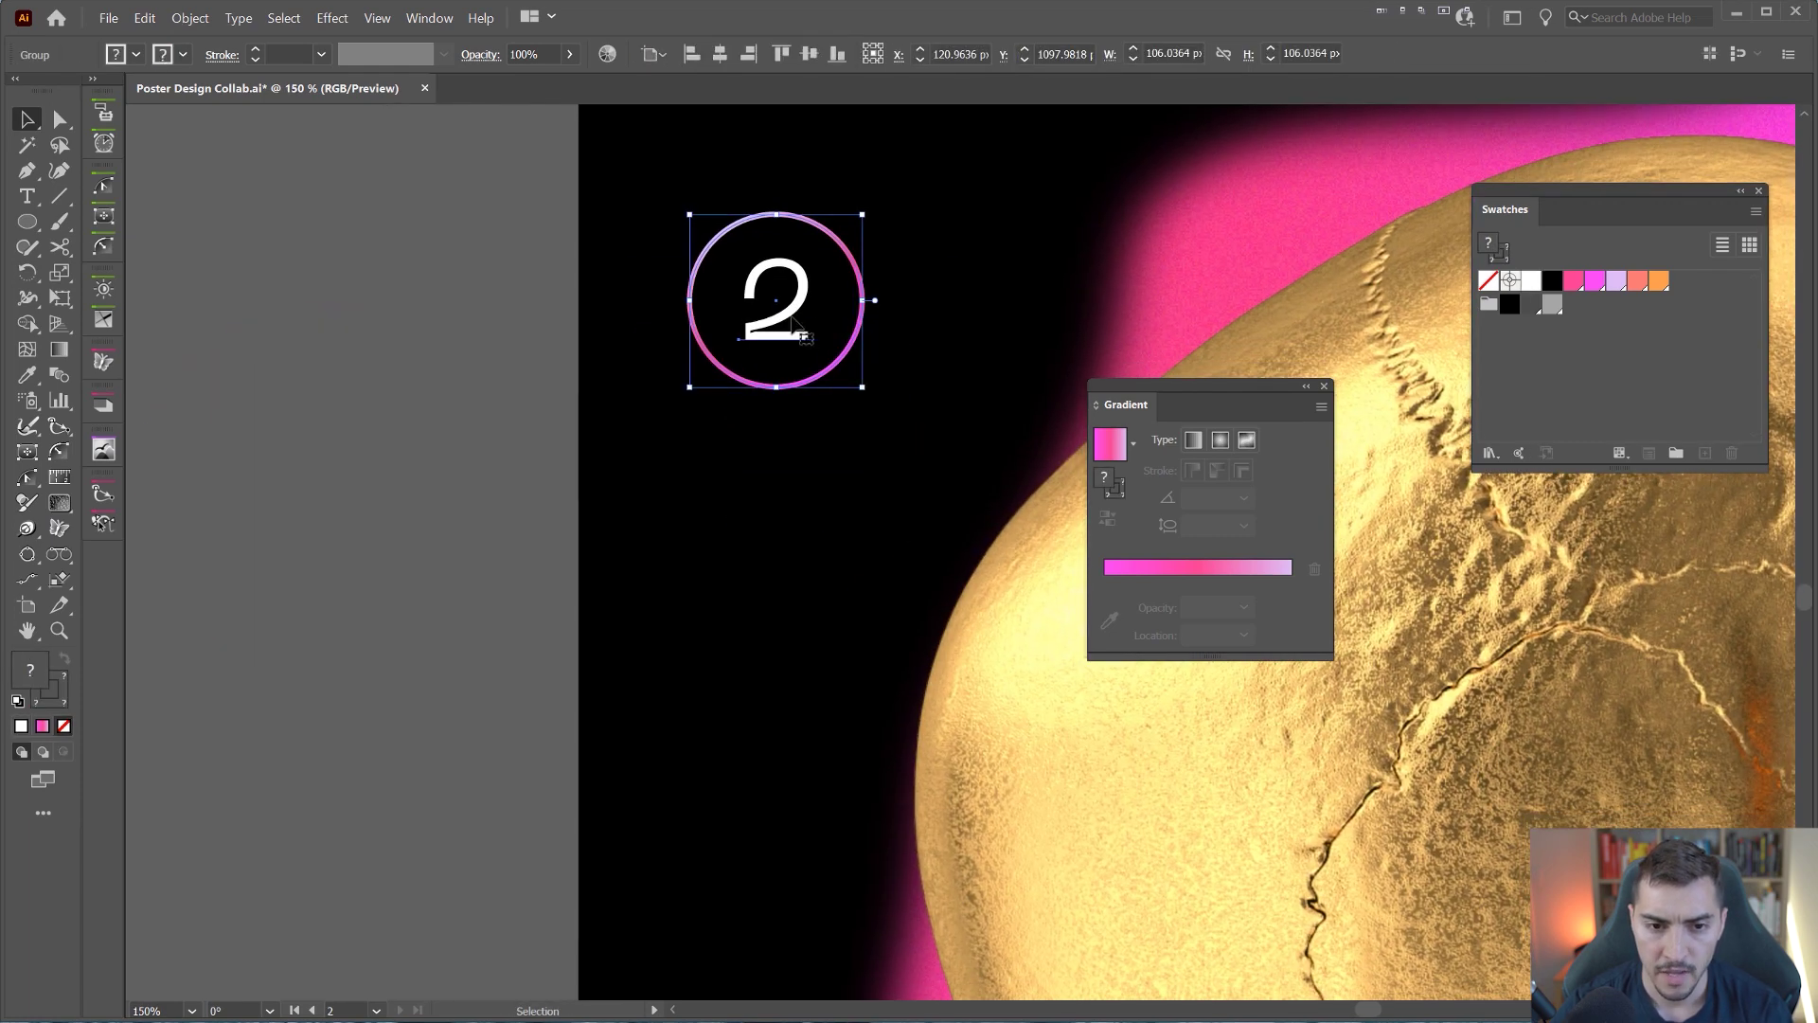
pyautogui.moveTo(794, 325); pyautogui.dragTo(785, 535)
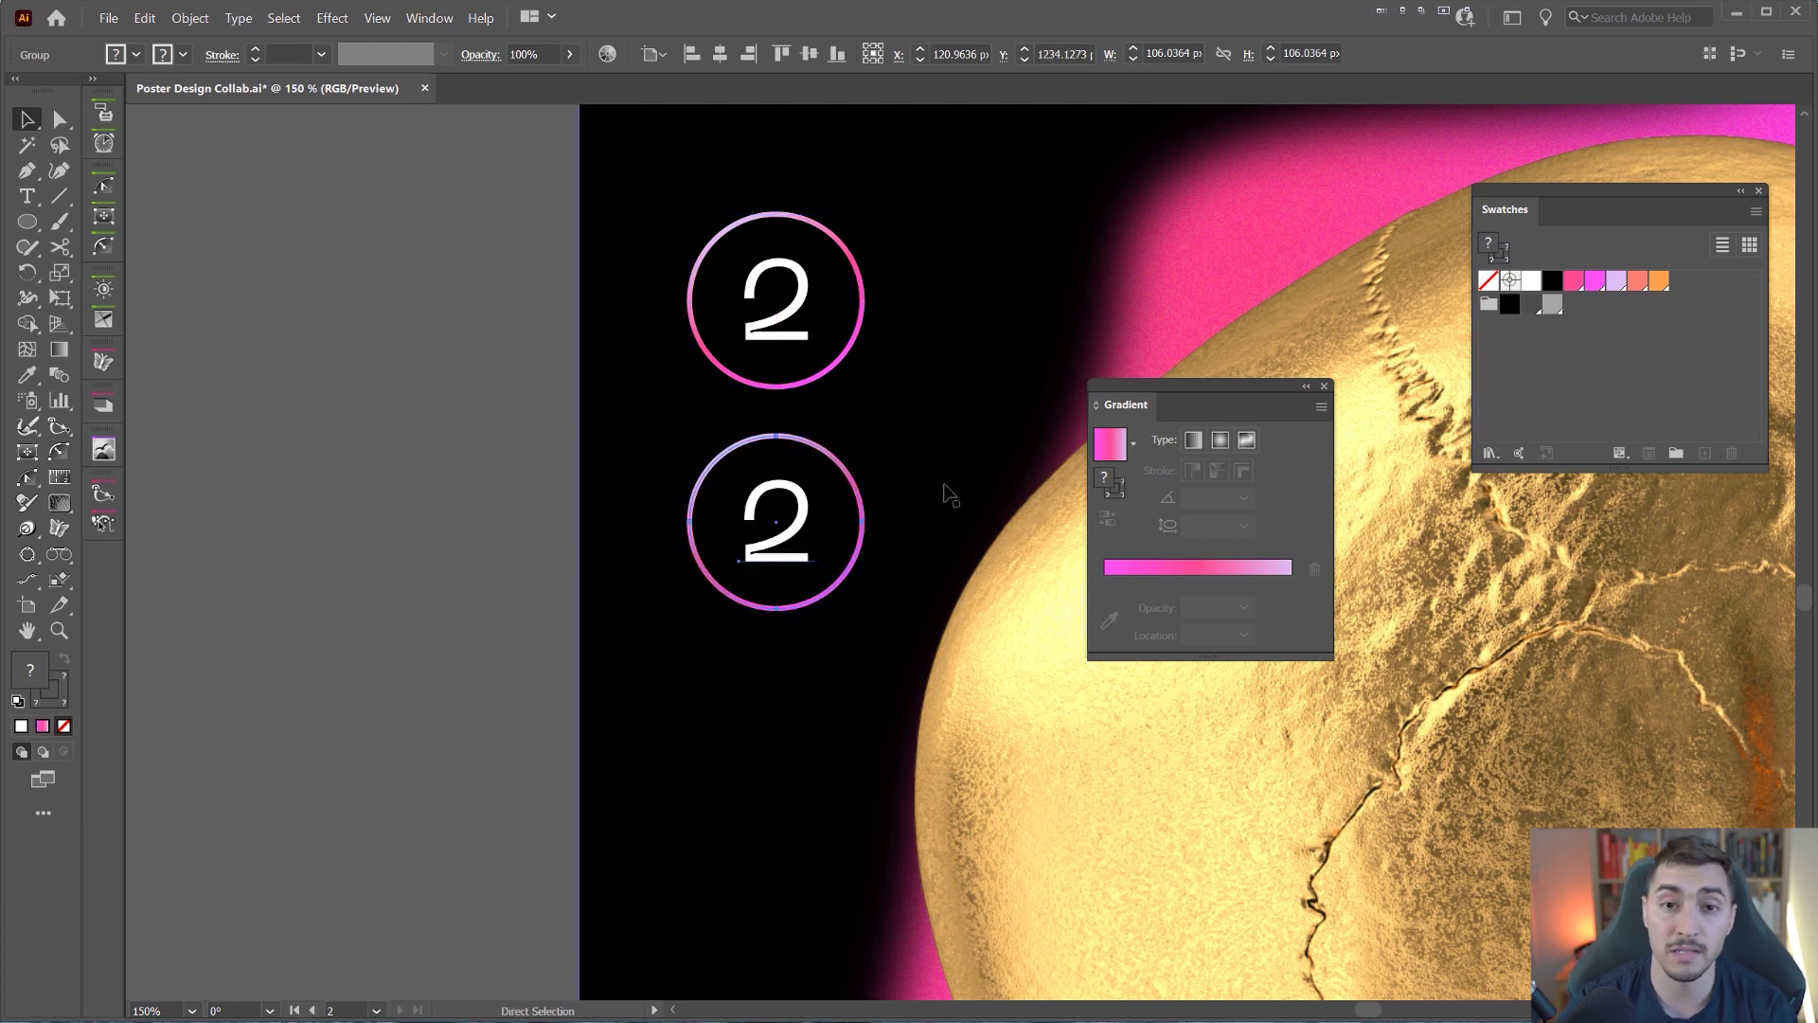
# Step: Repeat the downward duplication of the circled 2 twice to make a column of four circles
pyautogui.hotkey('ctrl', 'd')
pyautogui.moveTo(946, 491); pyautogui.dragTo(838, 366)
pyautogui.hotkey('ctrl', 'd')
pyautogui.scroll(-2, 1007, 325)
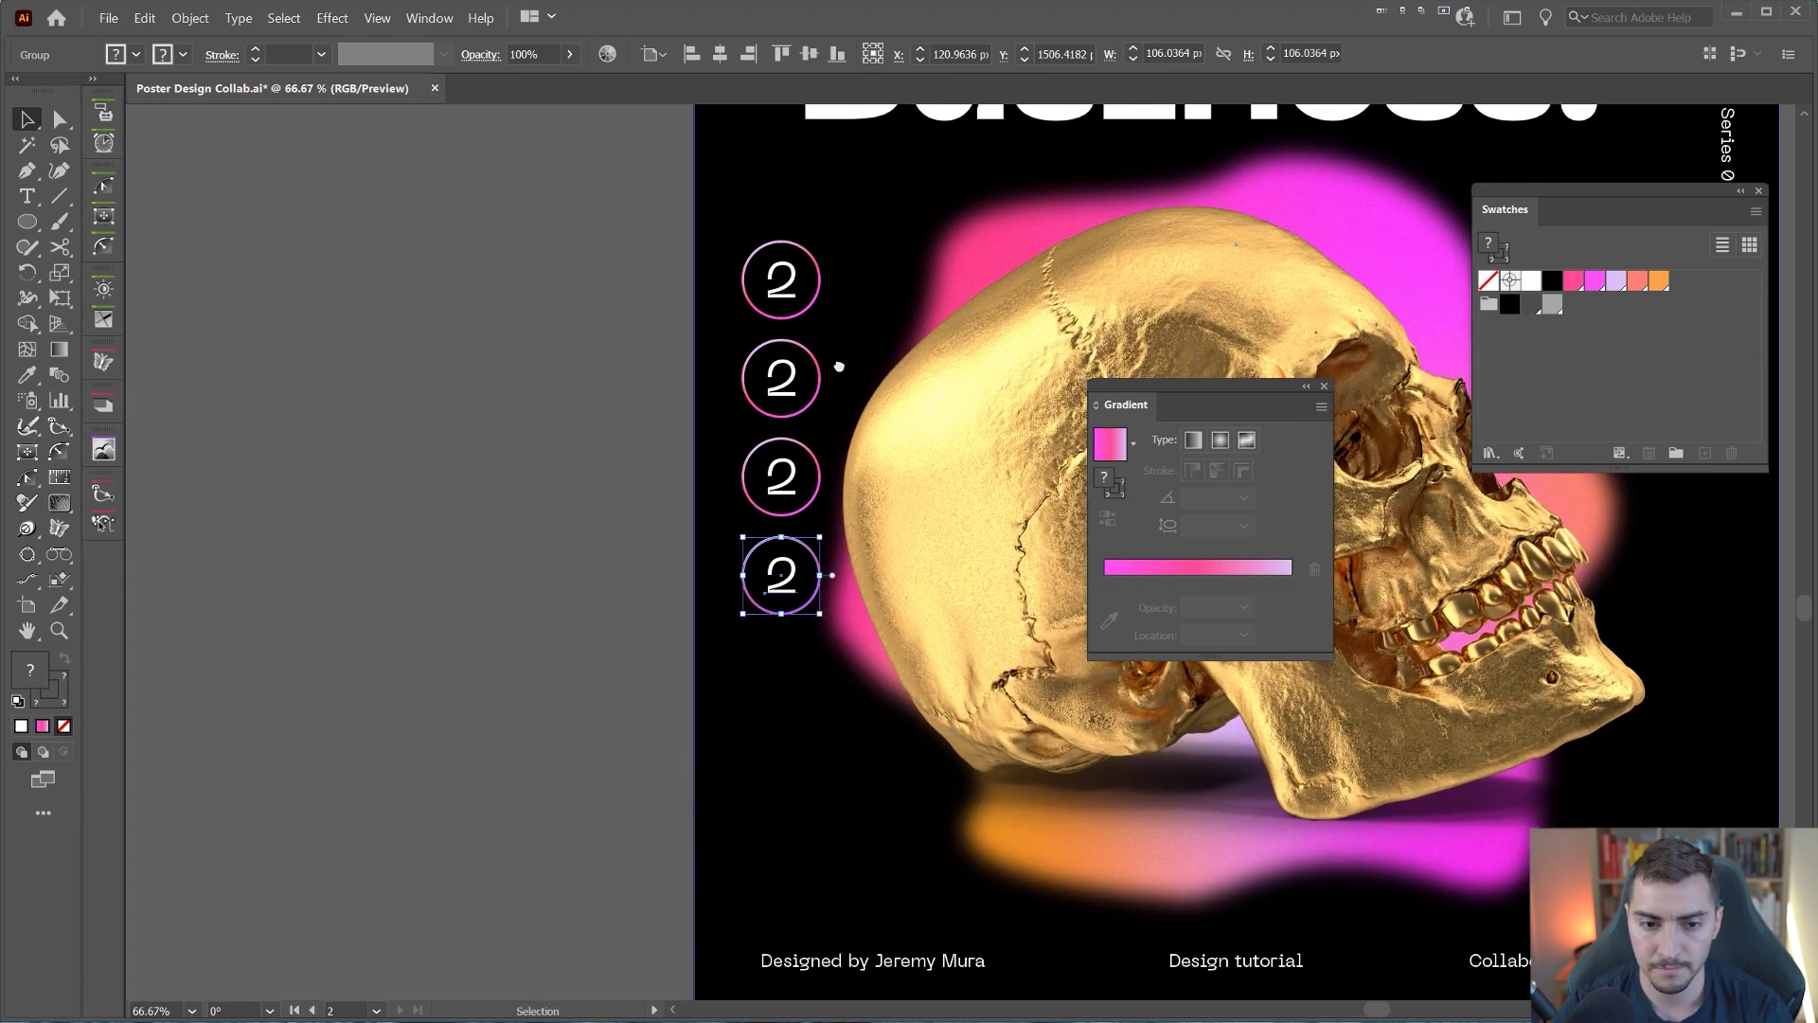
# Step: Replace the numerals in the second, third and fourth circles with 0, 2 and 1
pyautogui.scroll(2, 838, 374)
pyautogui.doubleClick(781, 379)
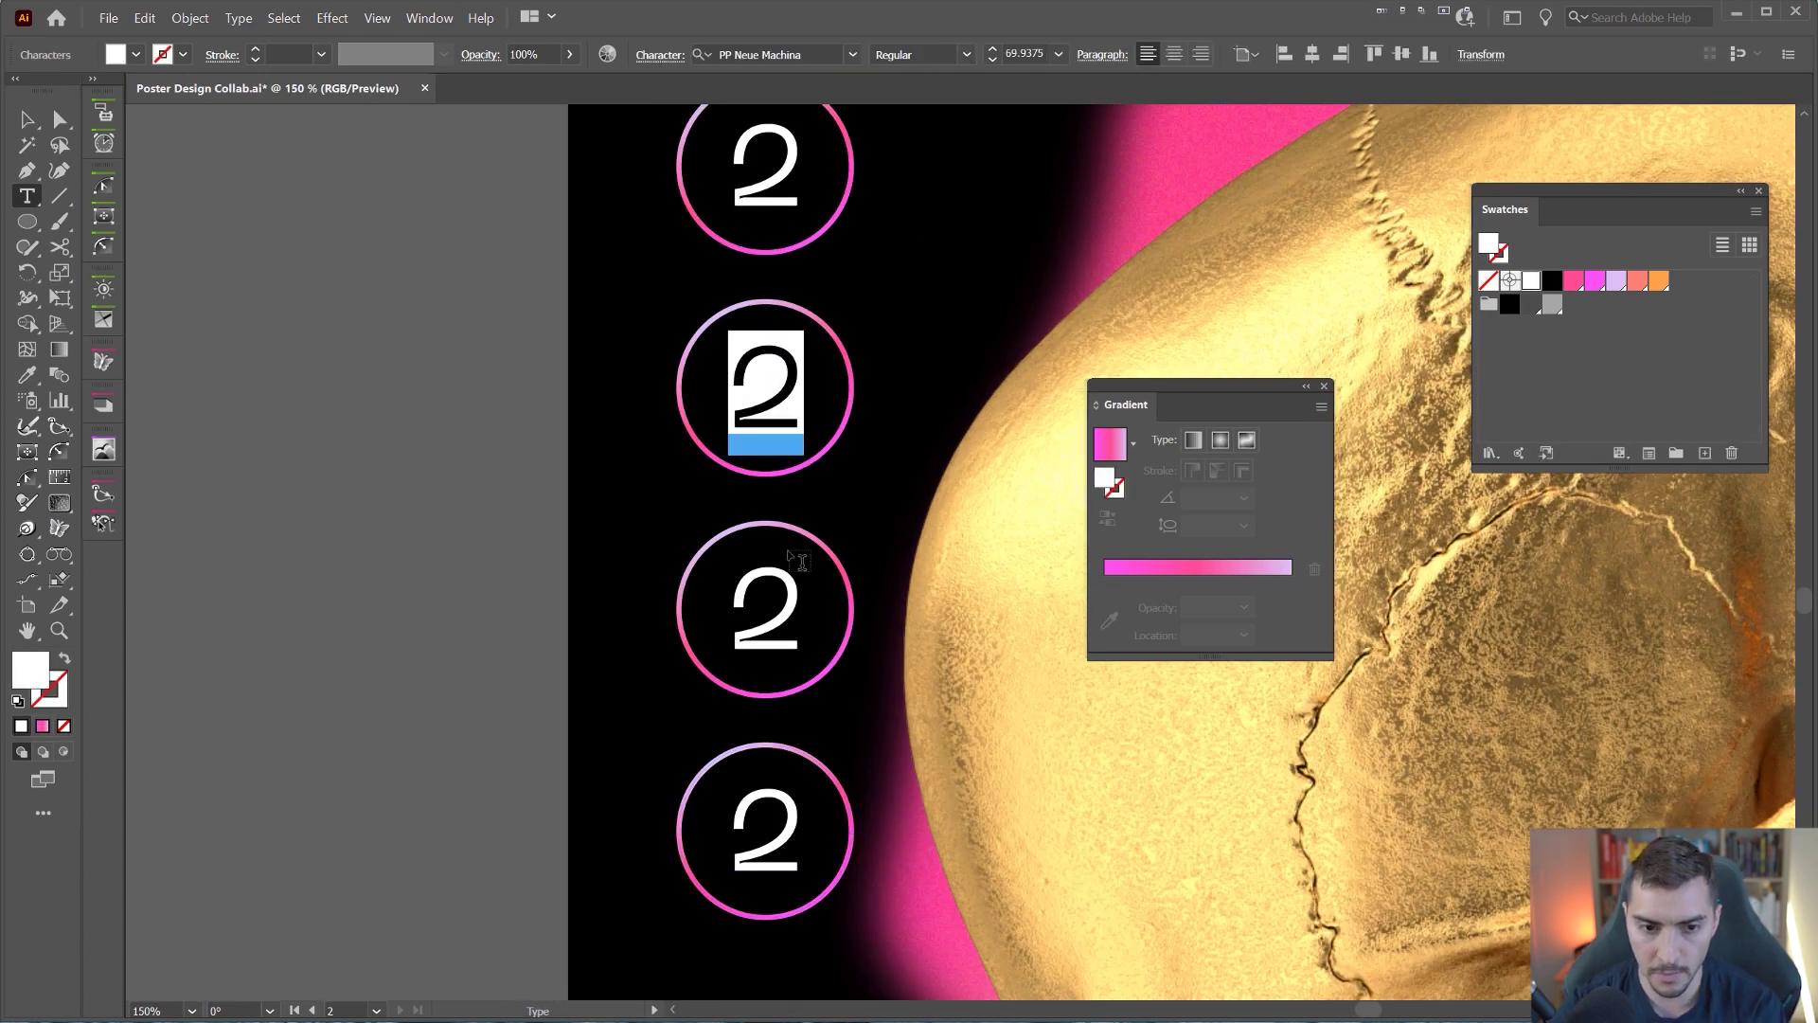
pyautogui.write('0')
pyautogui.doubleClick(773, 595)
pyautogui.write('2')
pyautogui.doubleClick(769, 824)
pyautogui.write('1')
pyautogui.press('Escape')
pyautogui.scroll(-3, 814, 650)
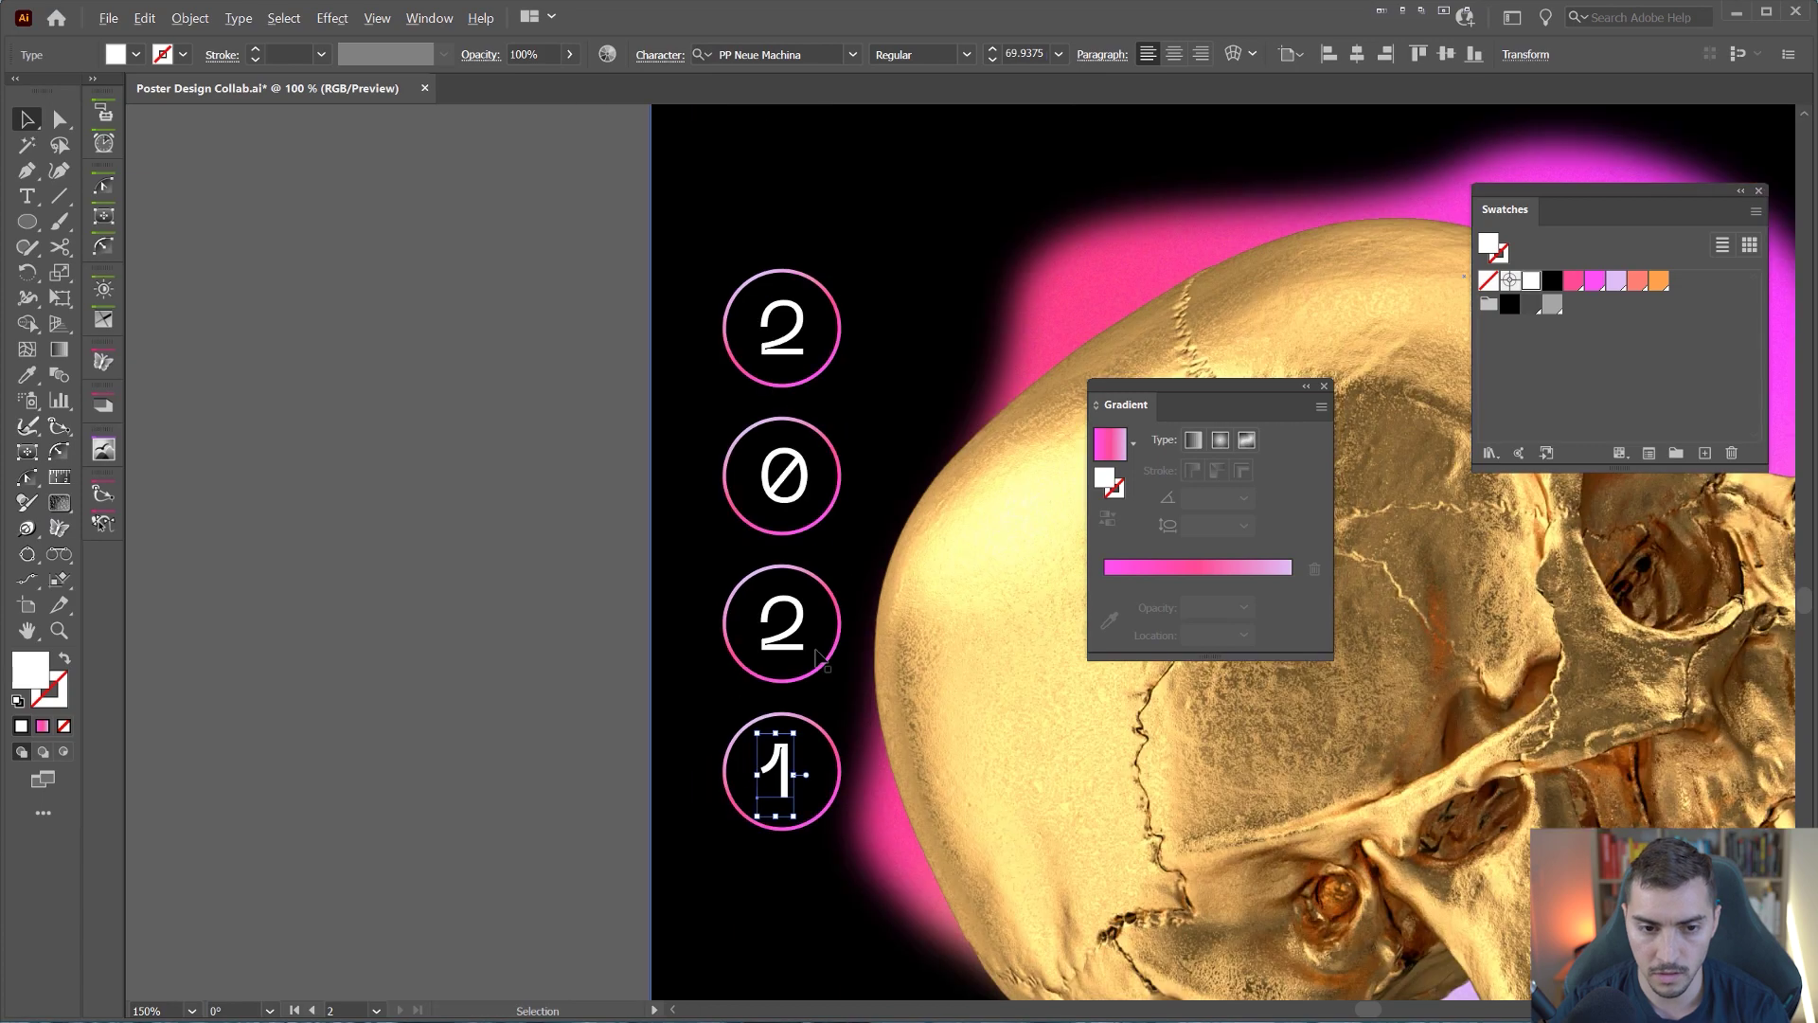
pyautogui.click(618, 515)
# Step: Shift the numerals 0 and 1 horizontally so that each sits centred within its circle
pyautogui.scroll(6, 798, 562)
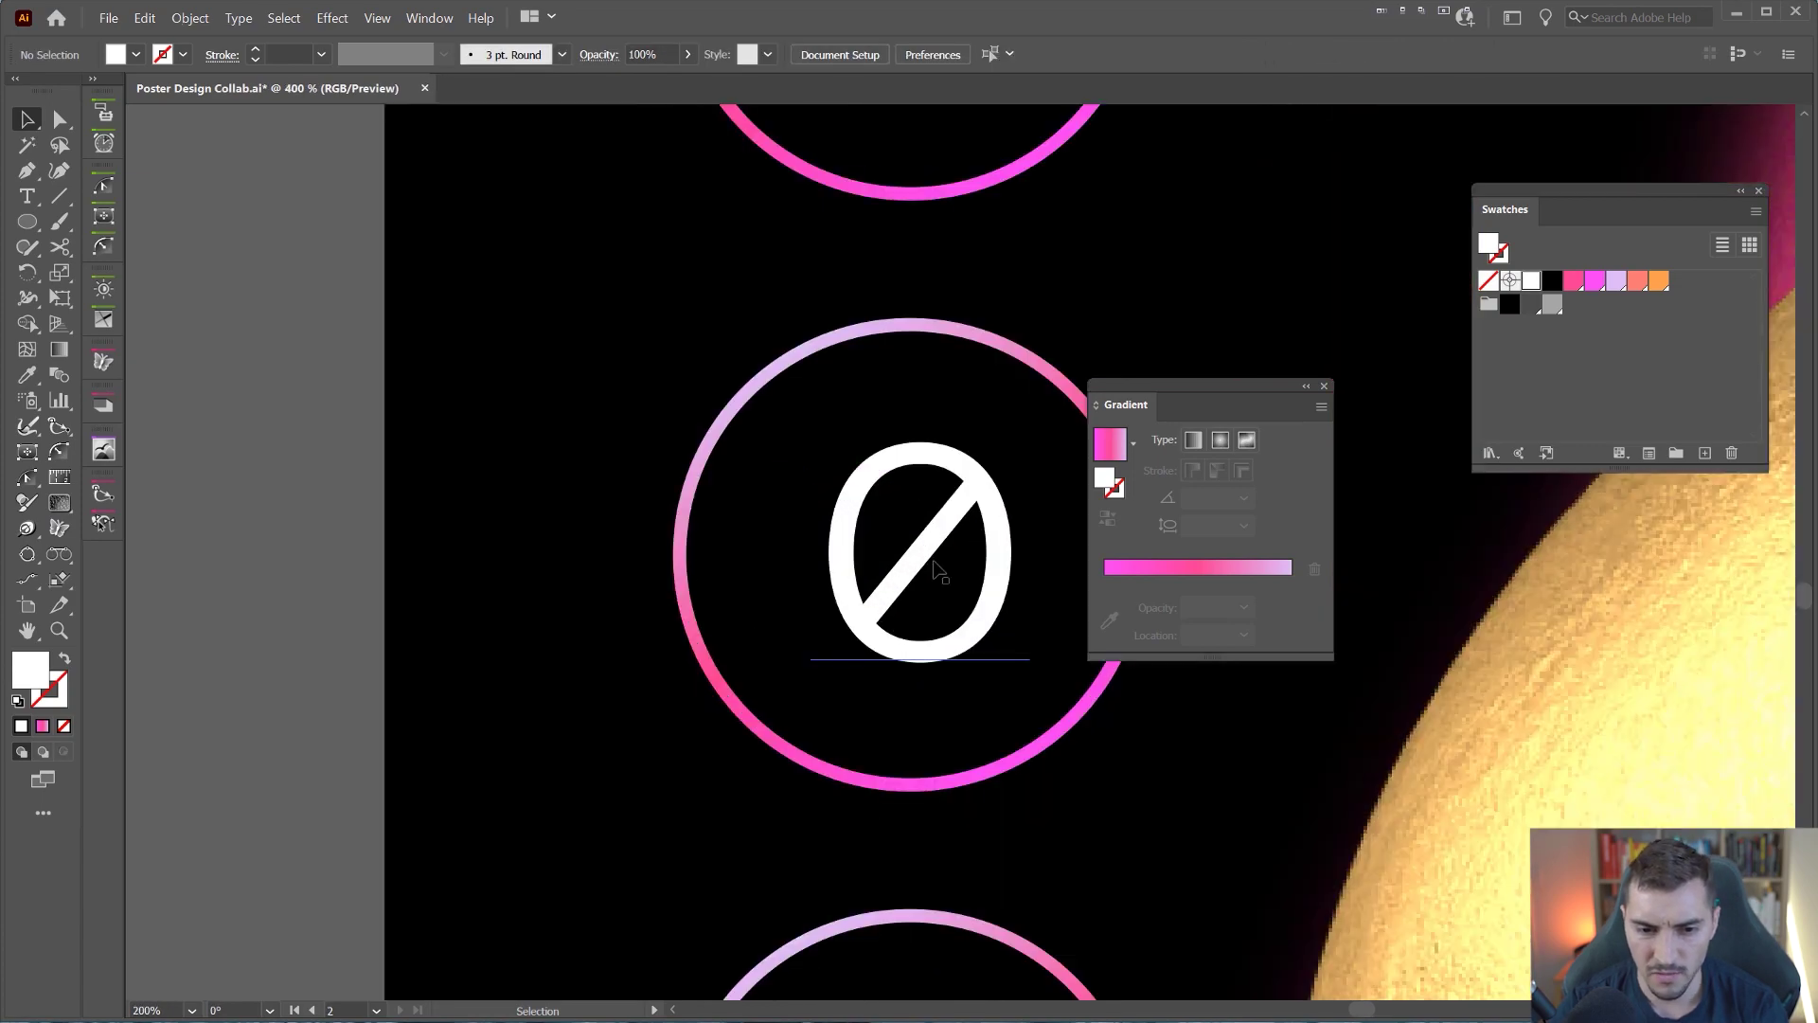
pyautogui.press('a')
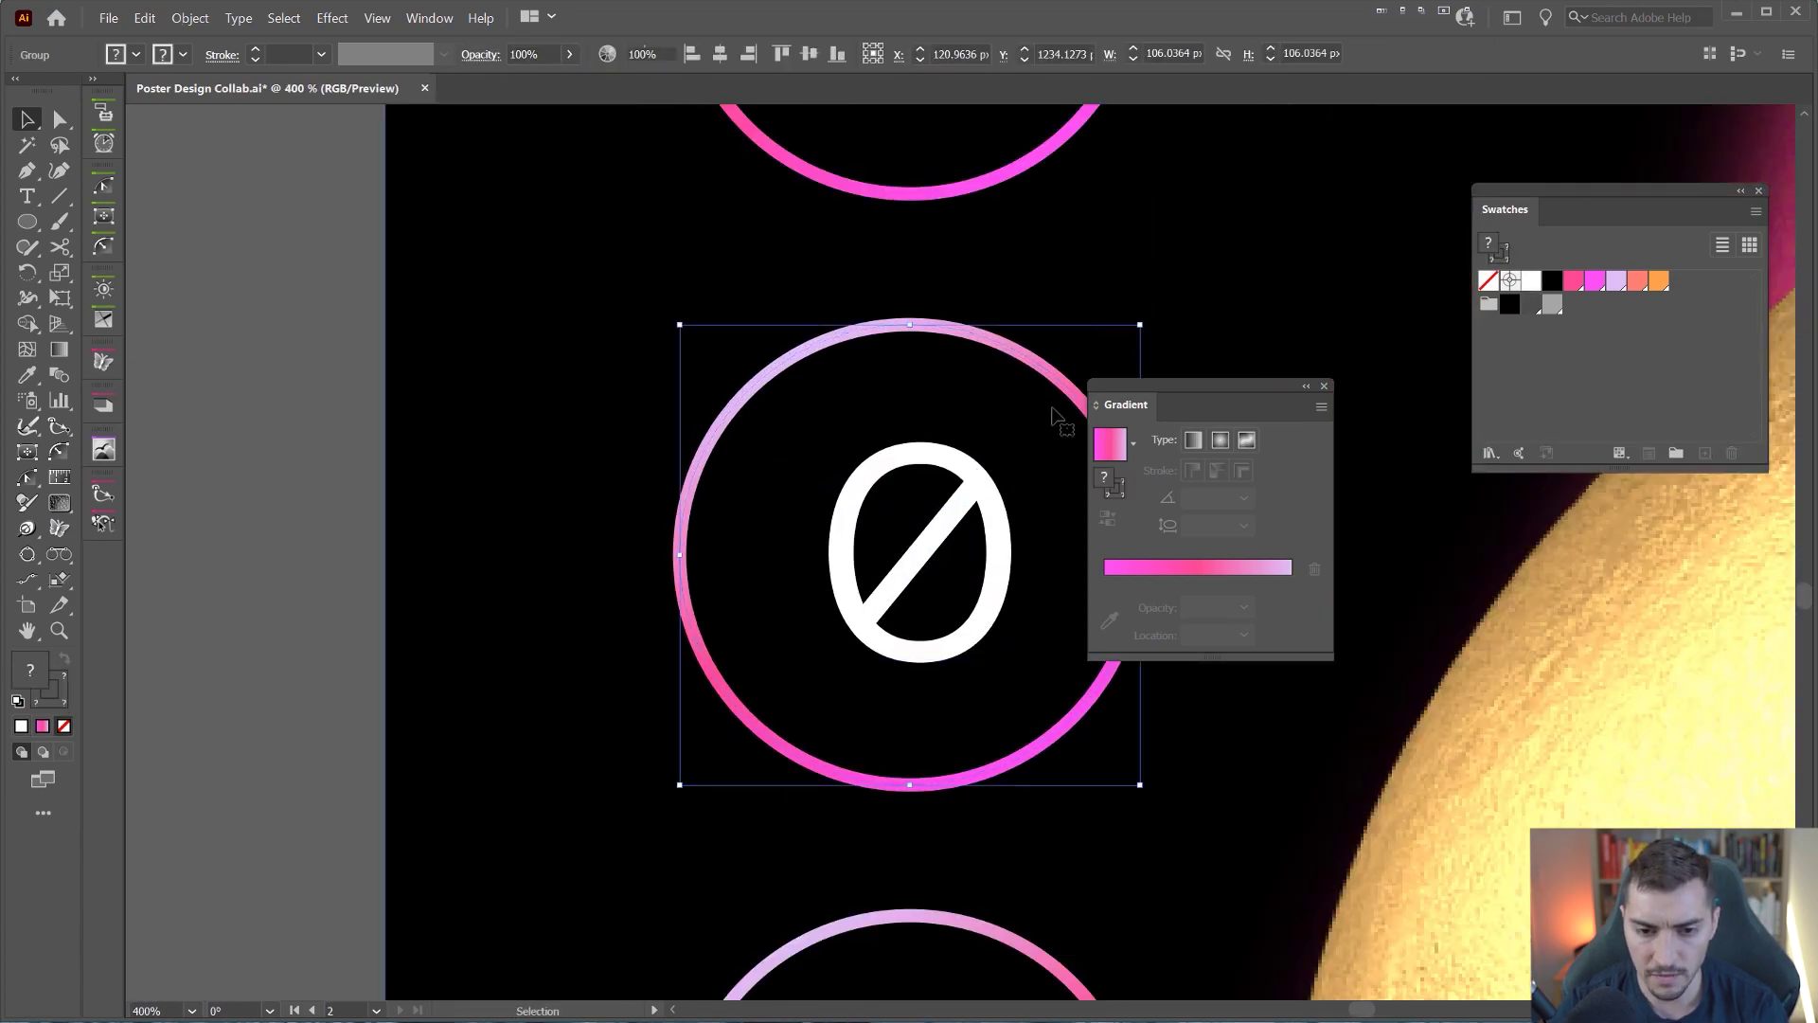
pyautogui.click(966, 542)
pyautogui.scroll(2, 963, 539)
pyautogui.moveTo(950, 513); pyautogui.dragTo(938, 514)
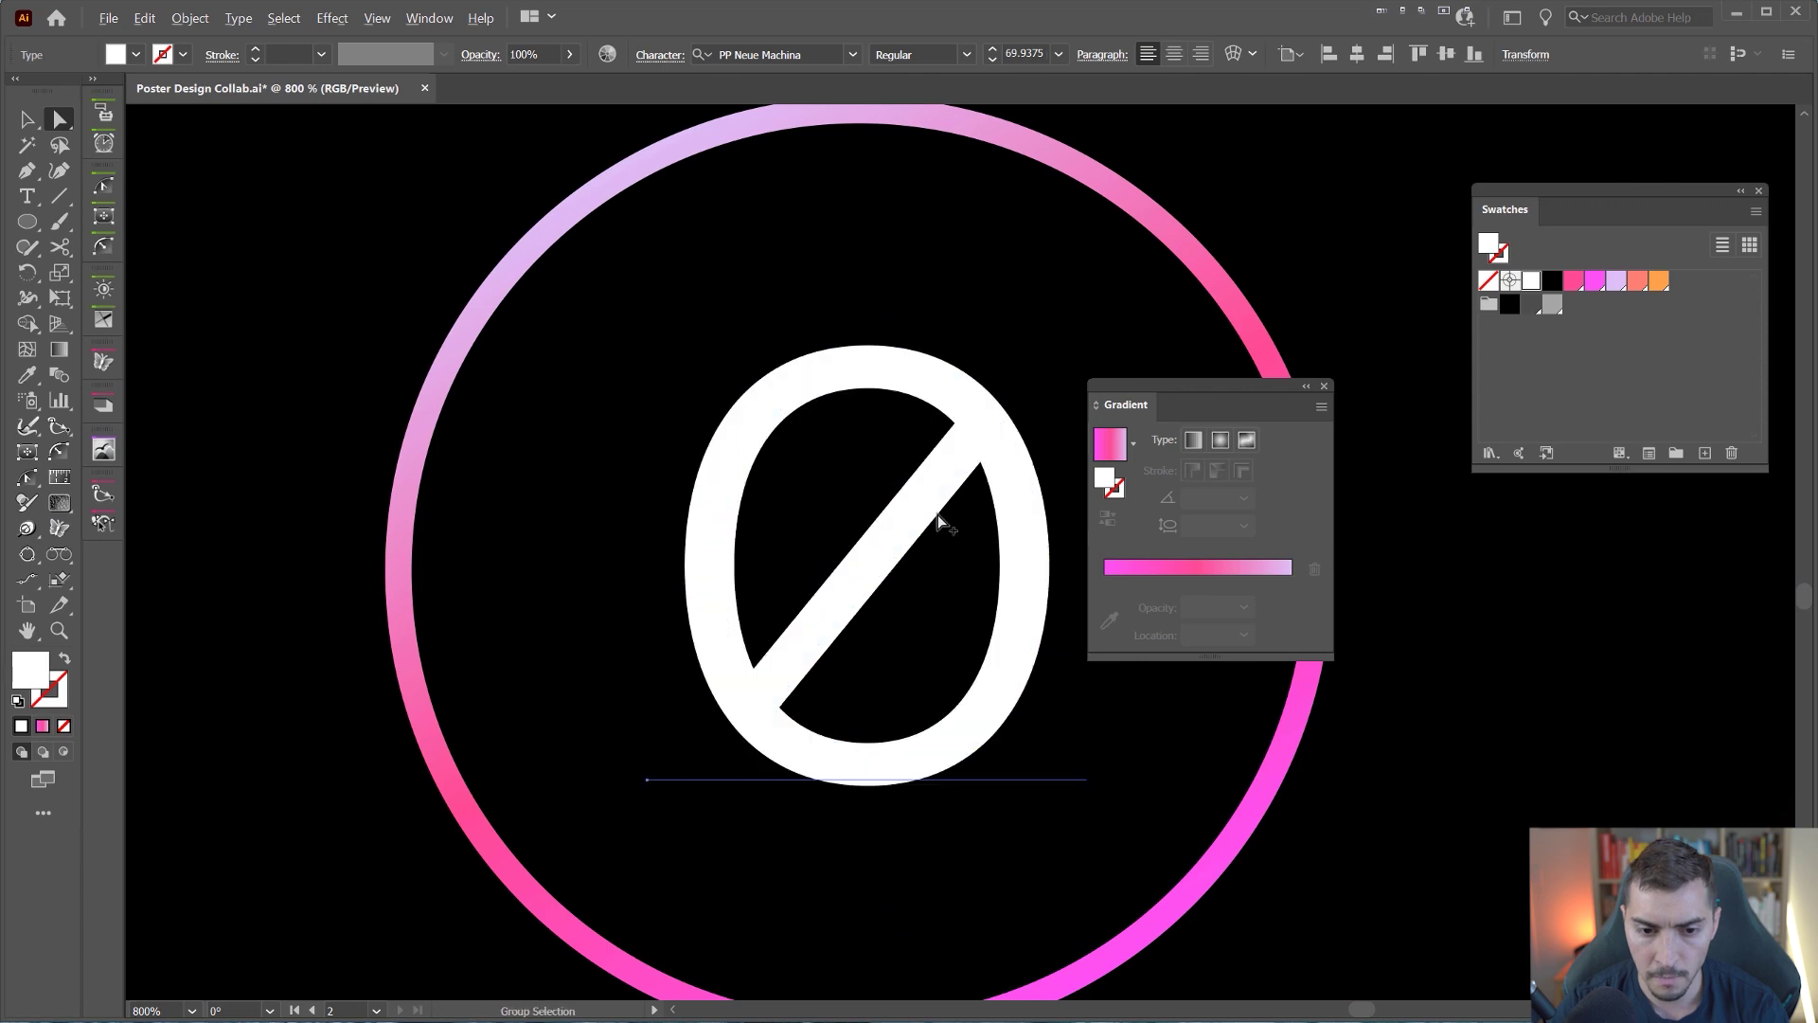
pyautogui.scroll(-2, 938, 518)
pyautogui.scroll(-3, 938, 520)
pyautogui.scroll(5, 832, 690)
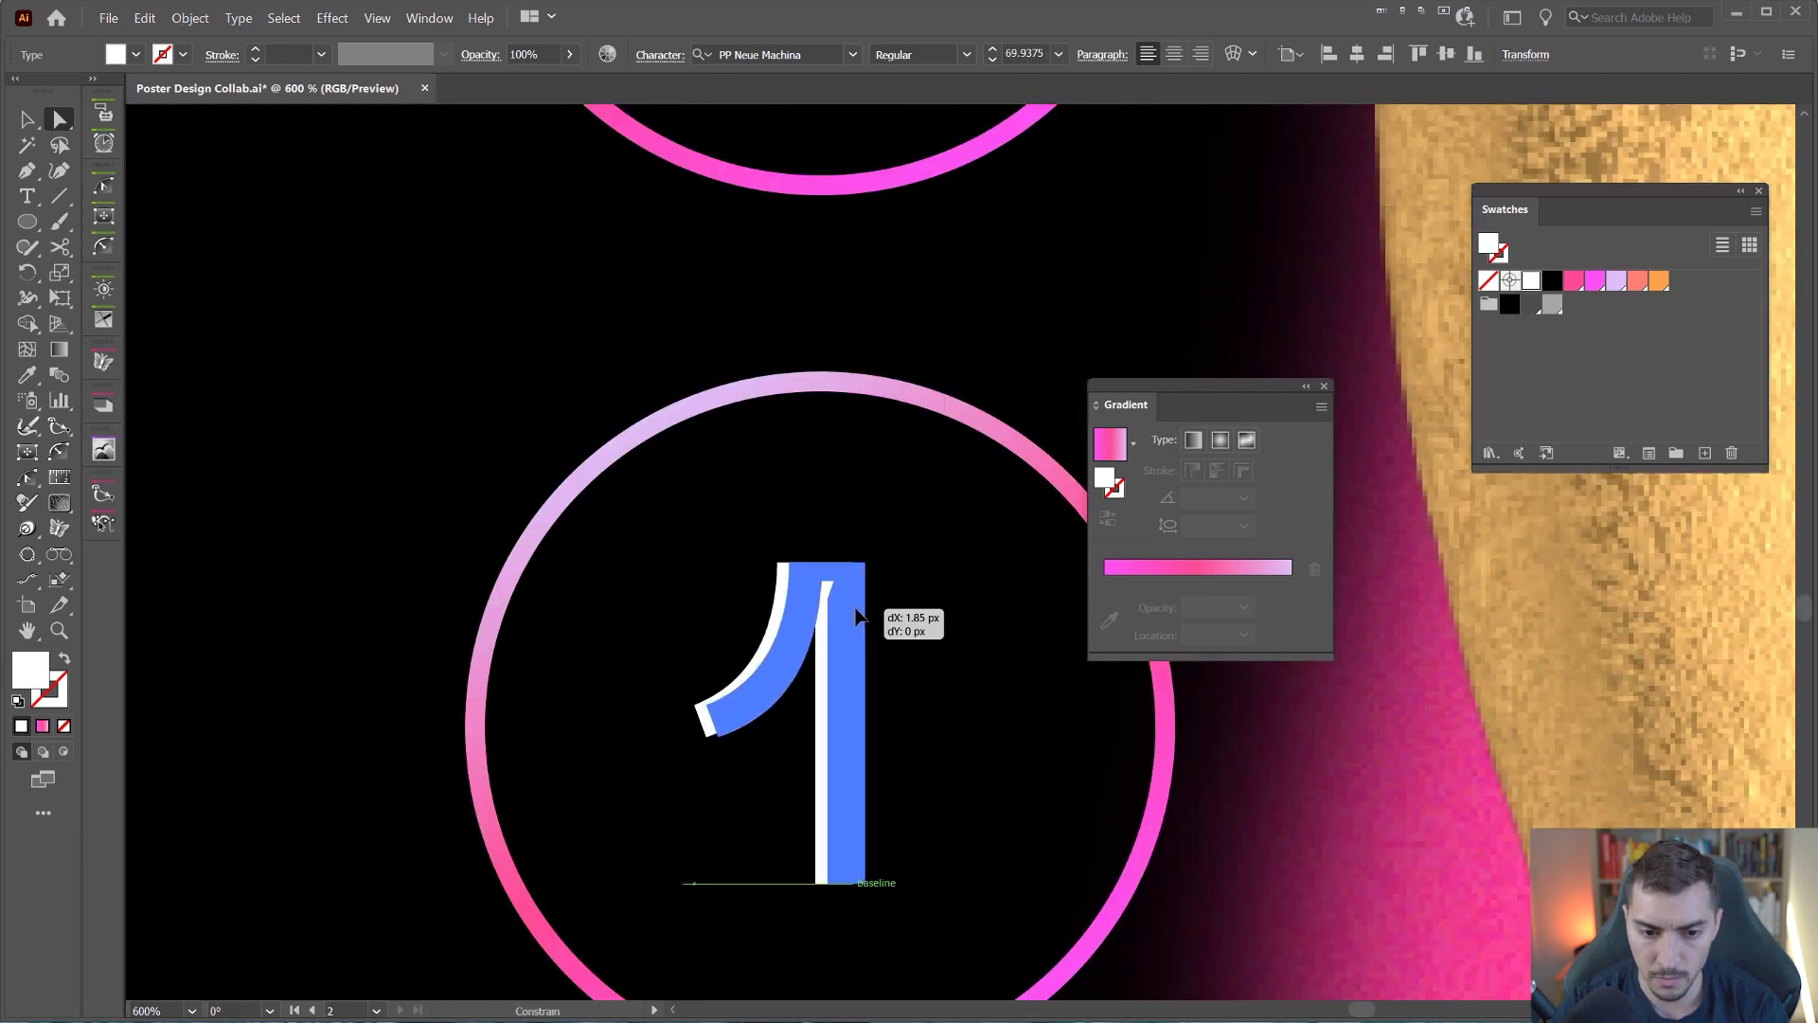
pyautogui.scroll(-5, 857, 625)
pyautogui.click(522, 249)
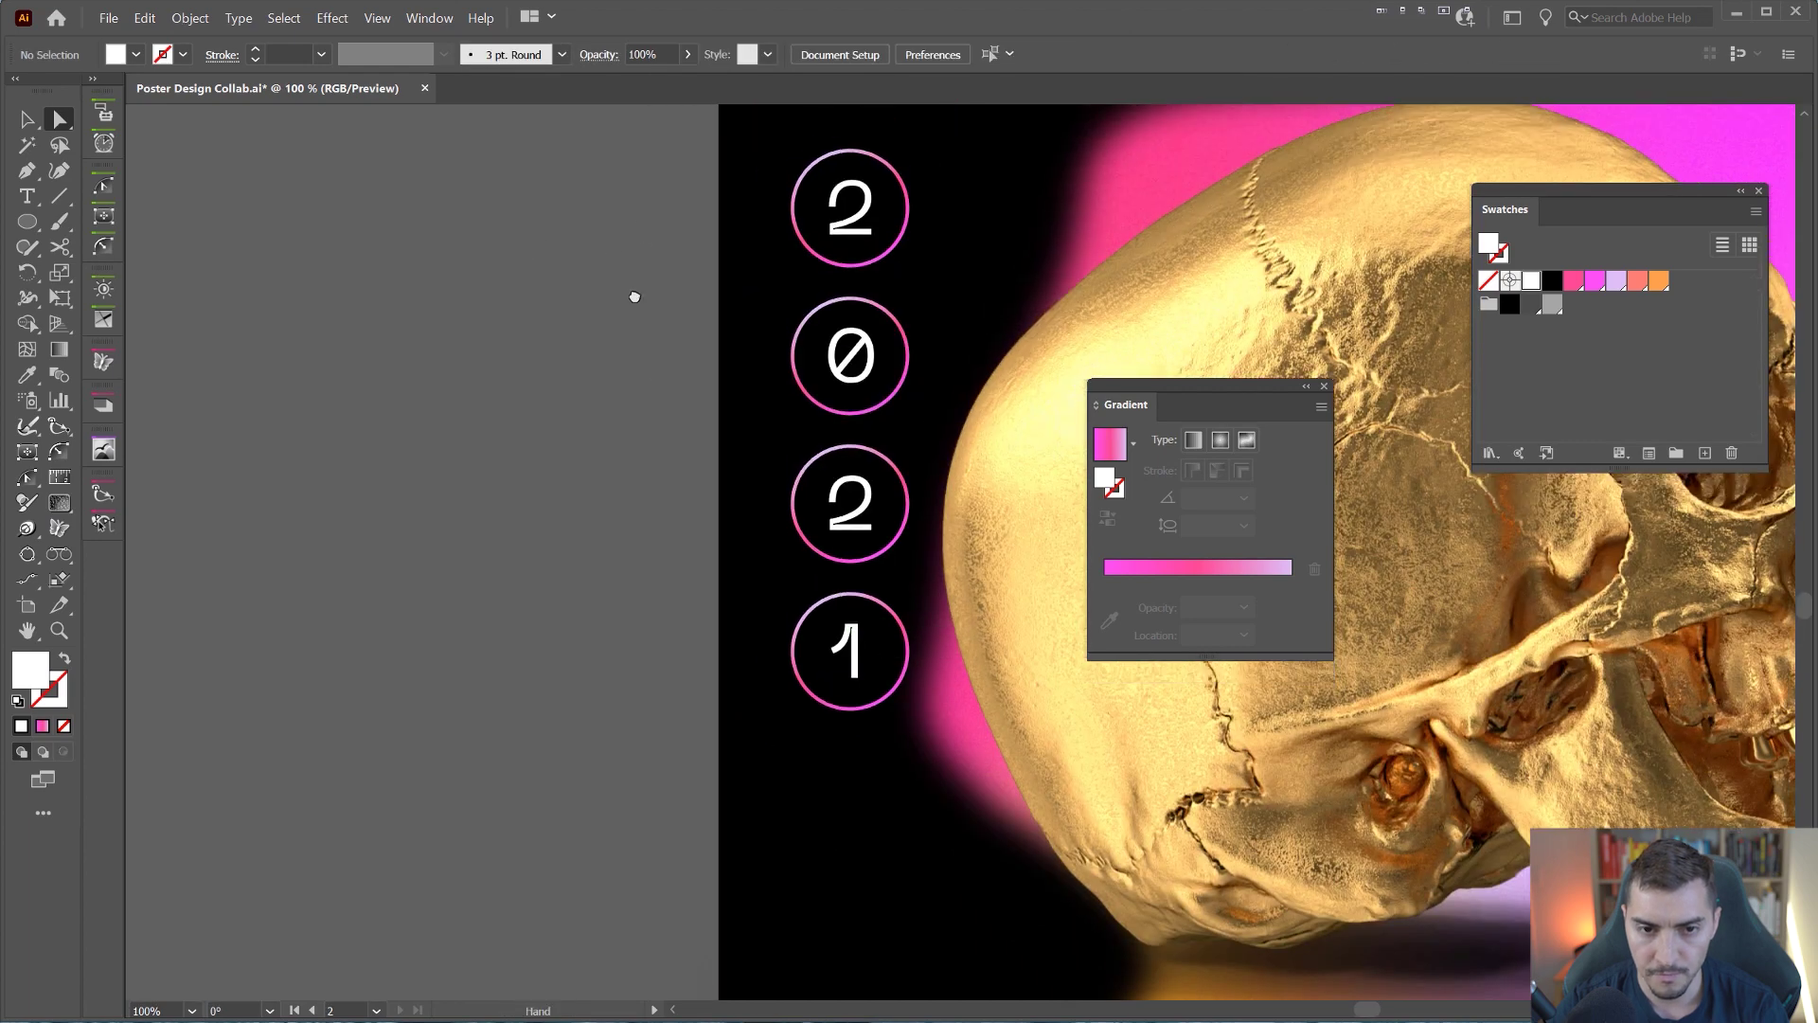
# Step: Close the floating Gradient and Swatches panels to clear the view of the poster
pyautogui.moveTo(629, 292); pyautogui.dragTo(548, 430)
pyautogui.moveTo(1231, 385); pyautogui.dragTo(1626, 526)
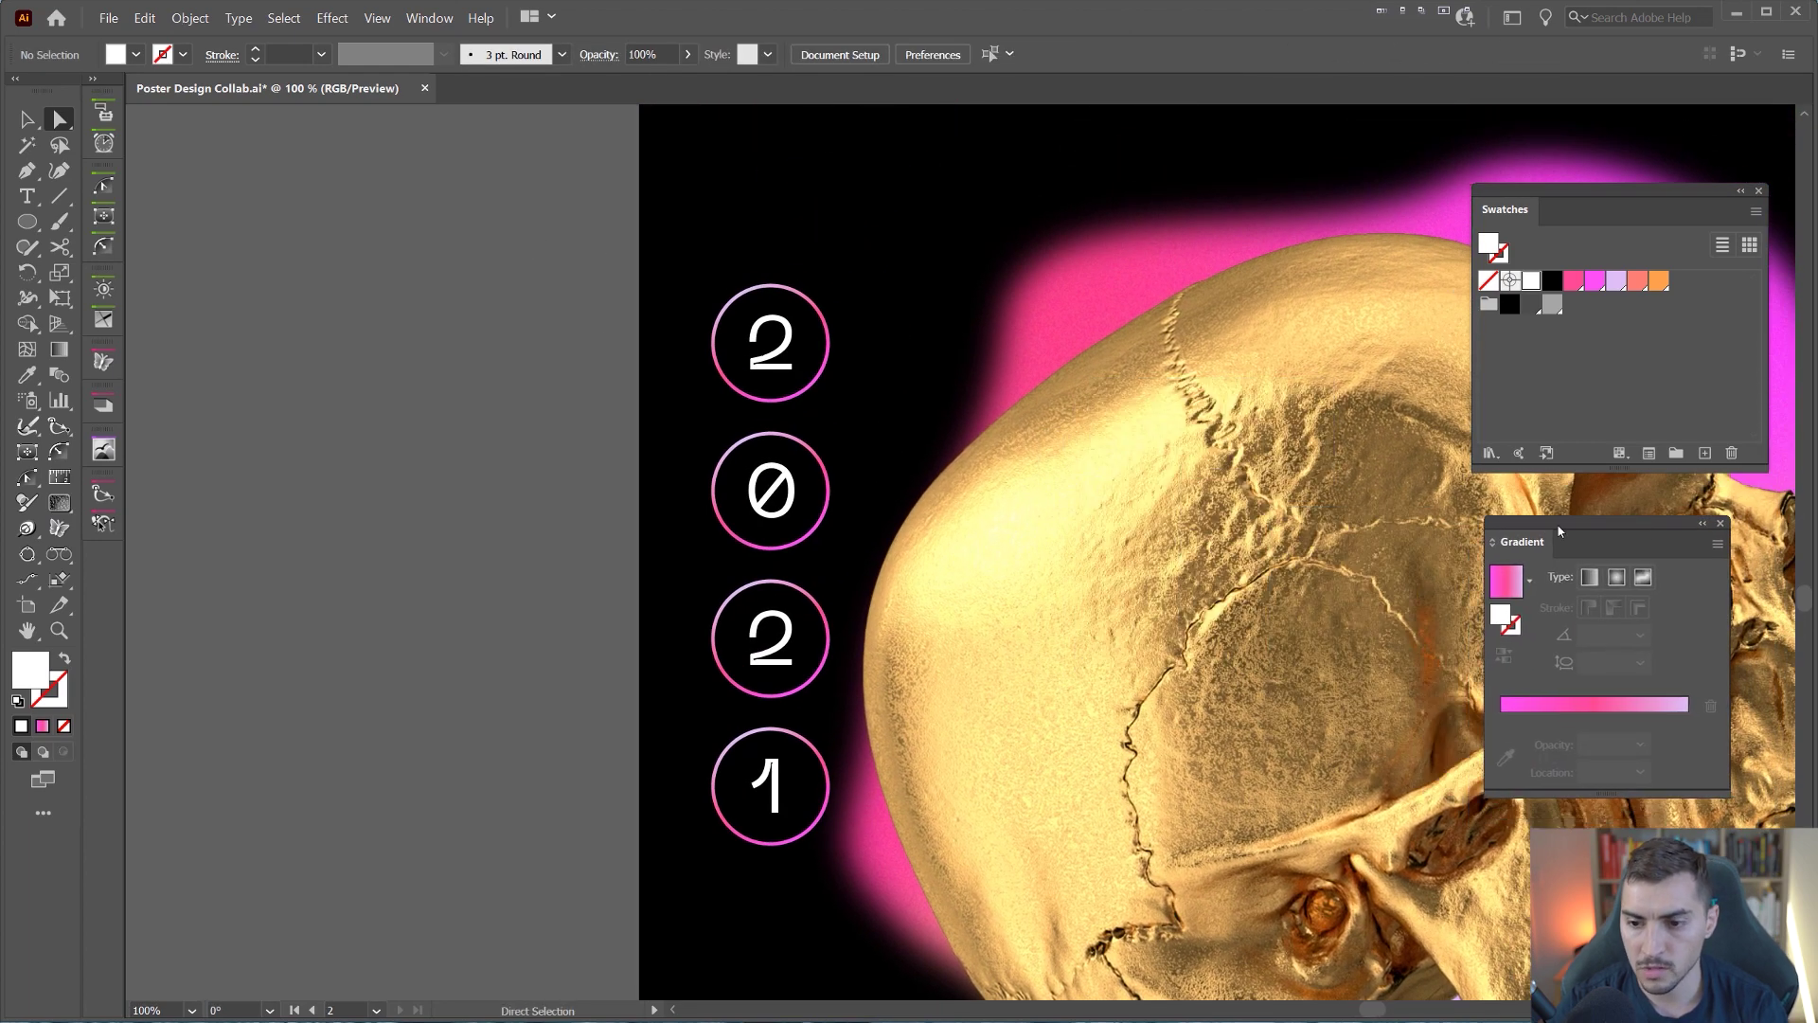
pyautogui.click(1719, 527)
pyautogui.click(1758, 191)
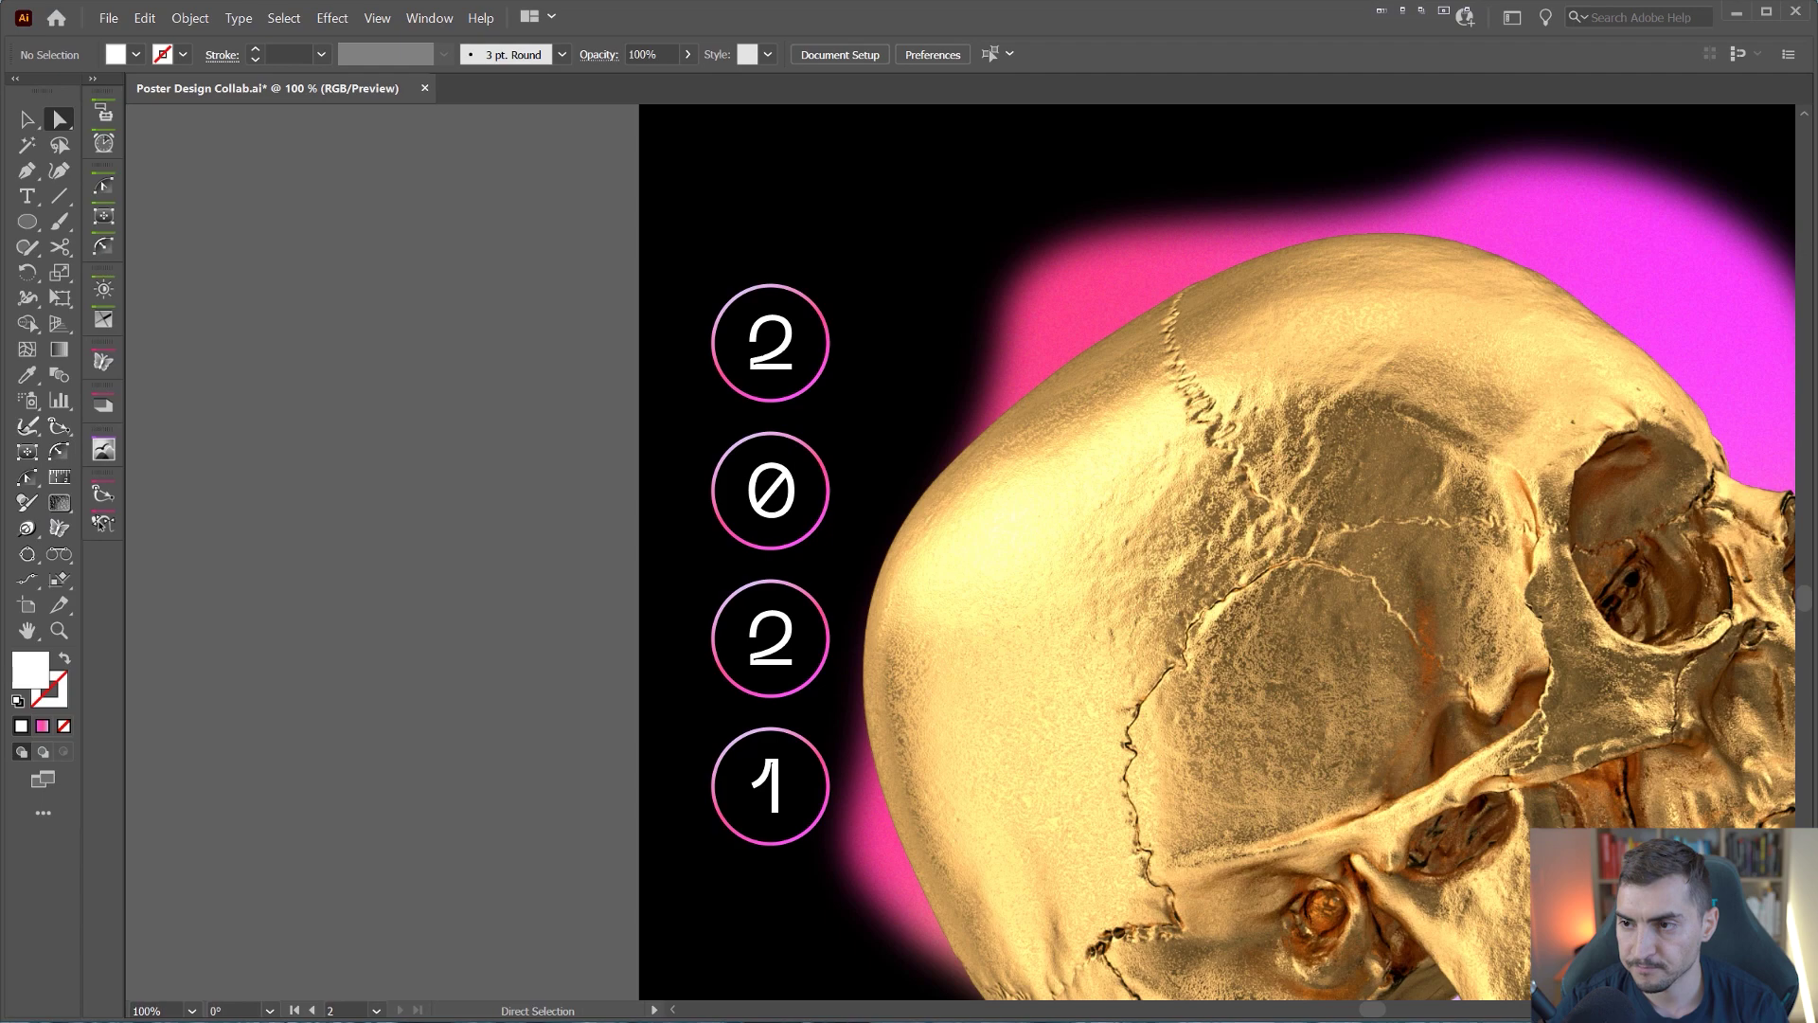
# Step: Move the gold skull slightly right over the gradient blob and lock it in place
pyautogui.scroll(-3, 1229, 297)
pyautogui.moveTo(1229, 298); pyautogui.dragTo(885, 393)
pyautogui.press('v')
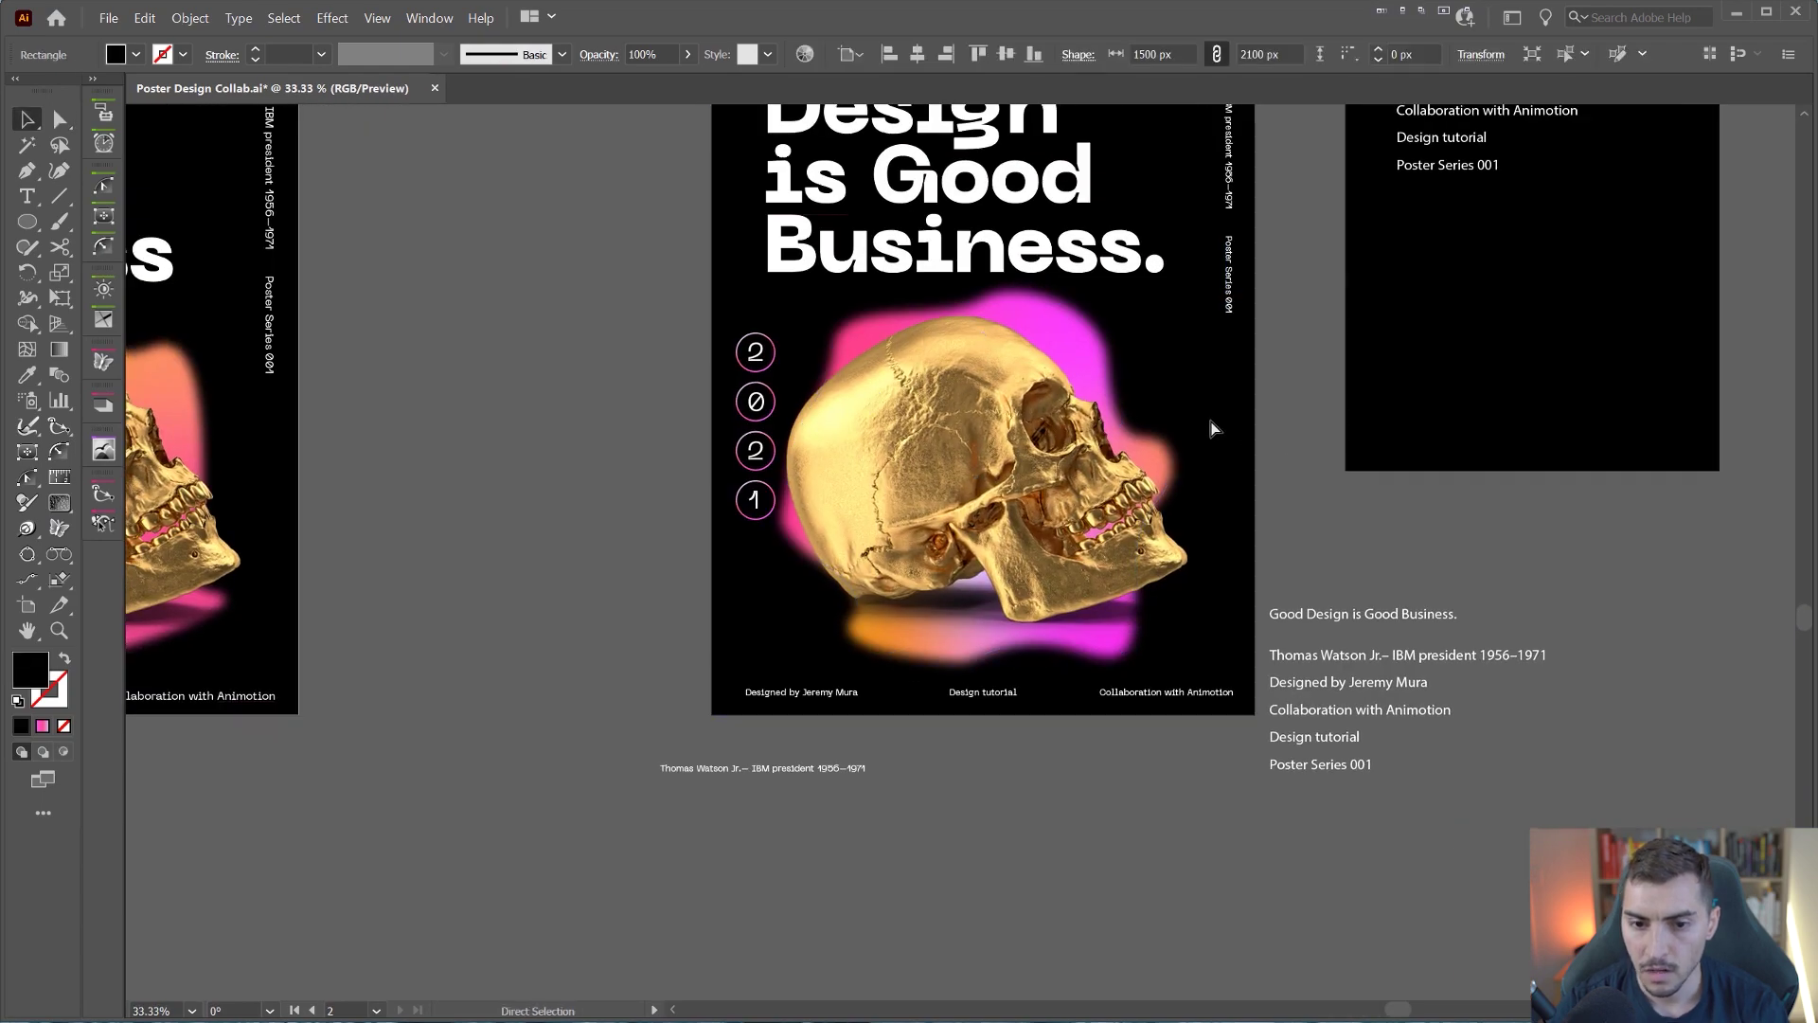
pyautogui.click(1076, 487)
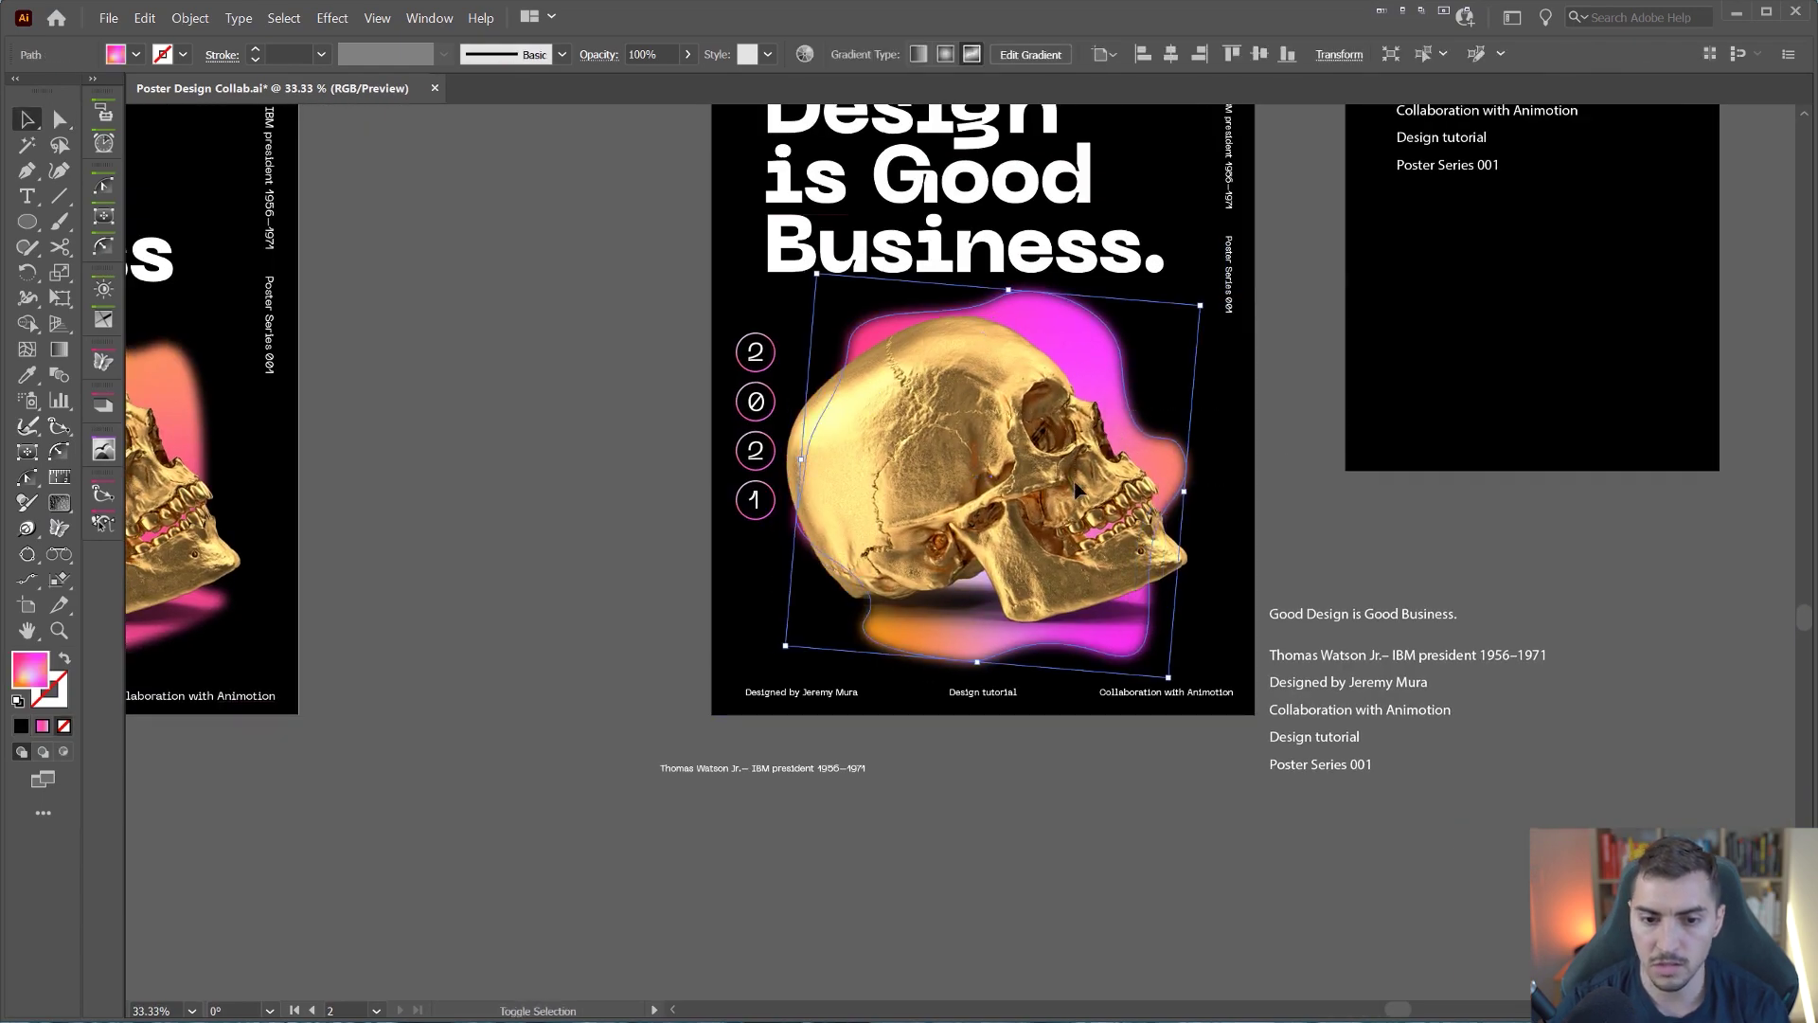
pyautogui.click(1315, 498)
pyautogui.moveTo(1096, 466); pyautogui.dragTo(1110, 466)
pyautogui.hotkey('ctrl', '2')
# Step: Nudge the blurred gradient blob slightly right behind the skull
pyautogui.click(1099, 341)
pyautogui.hotkey('shift', 'Right')
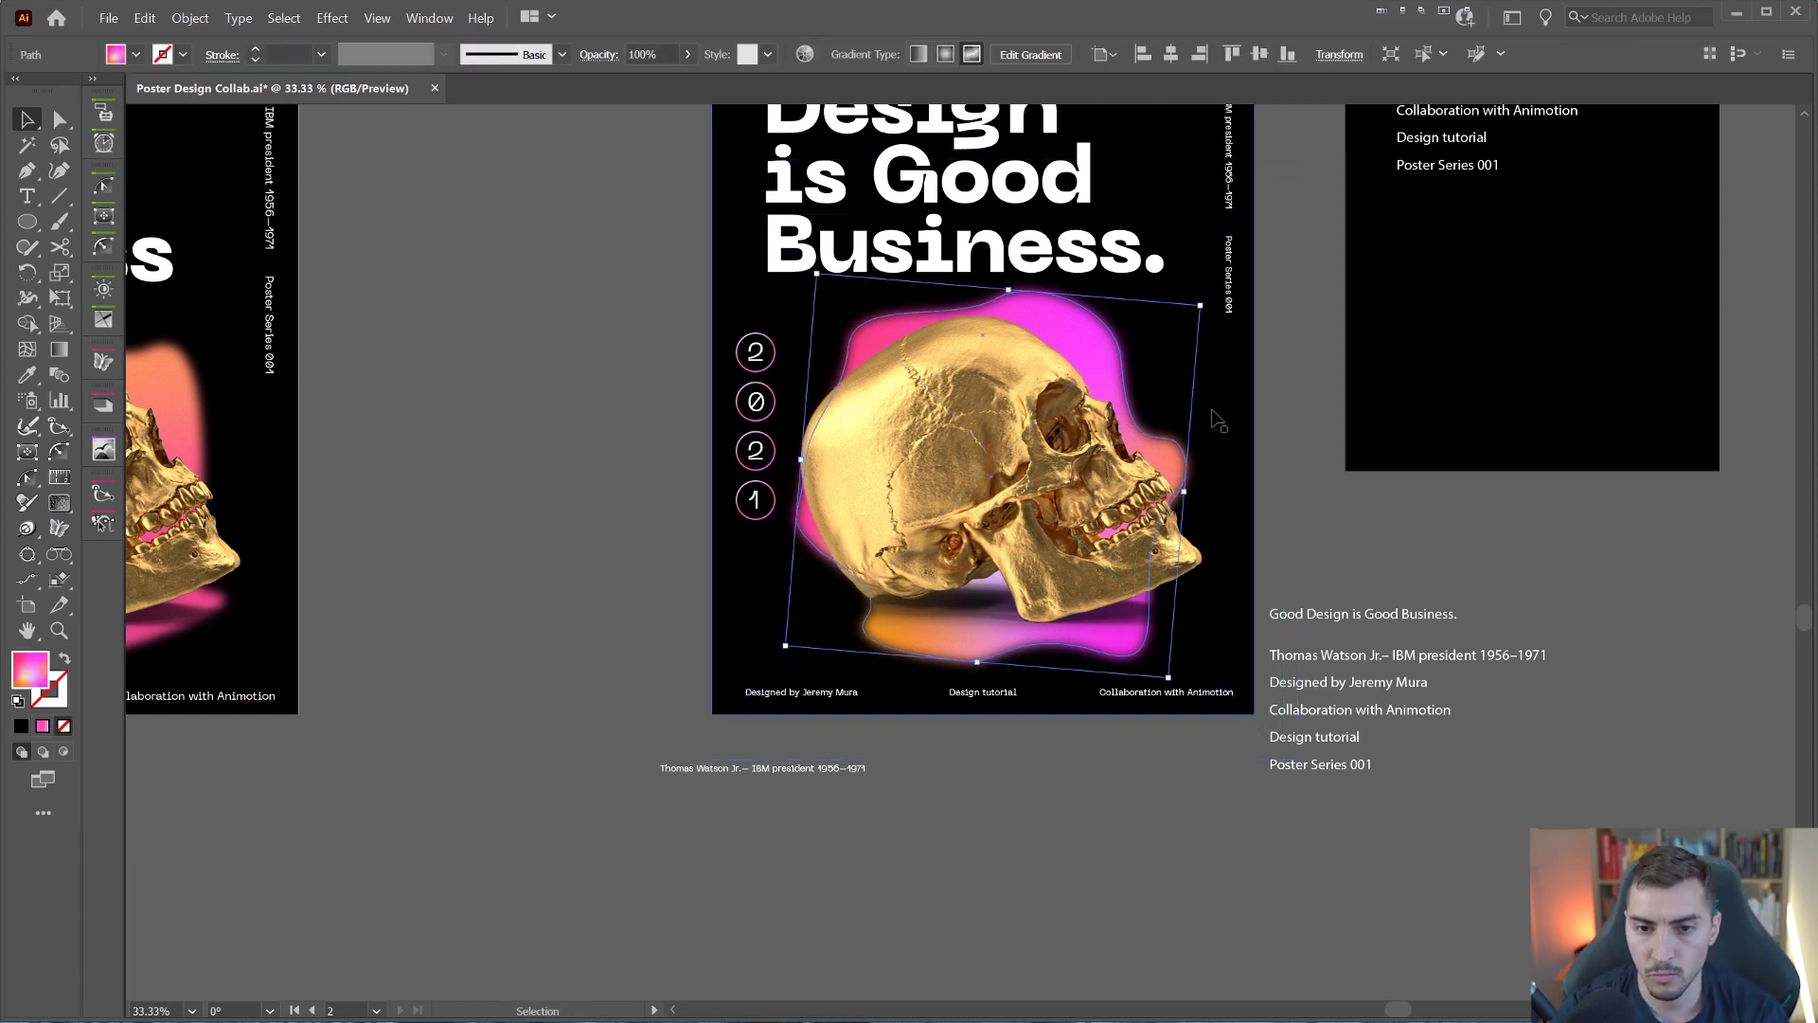
pyautogui.hotkey('shift', 'Right')
pyautogui.hotkey('shift', 'Right')
pyautogui.click(1371, 504)
# Step: Lock the black background and move the four numbered circles down about 76 px together
pyautogui.scroll(1, 735, 342)
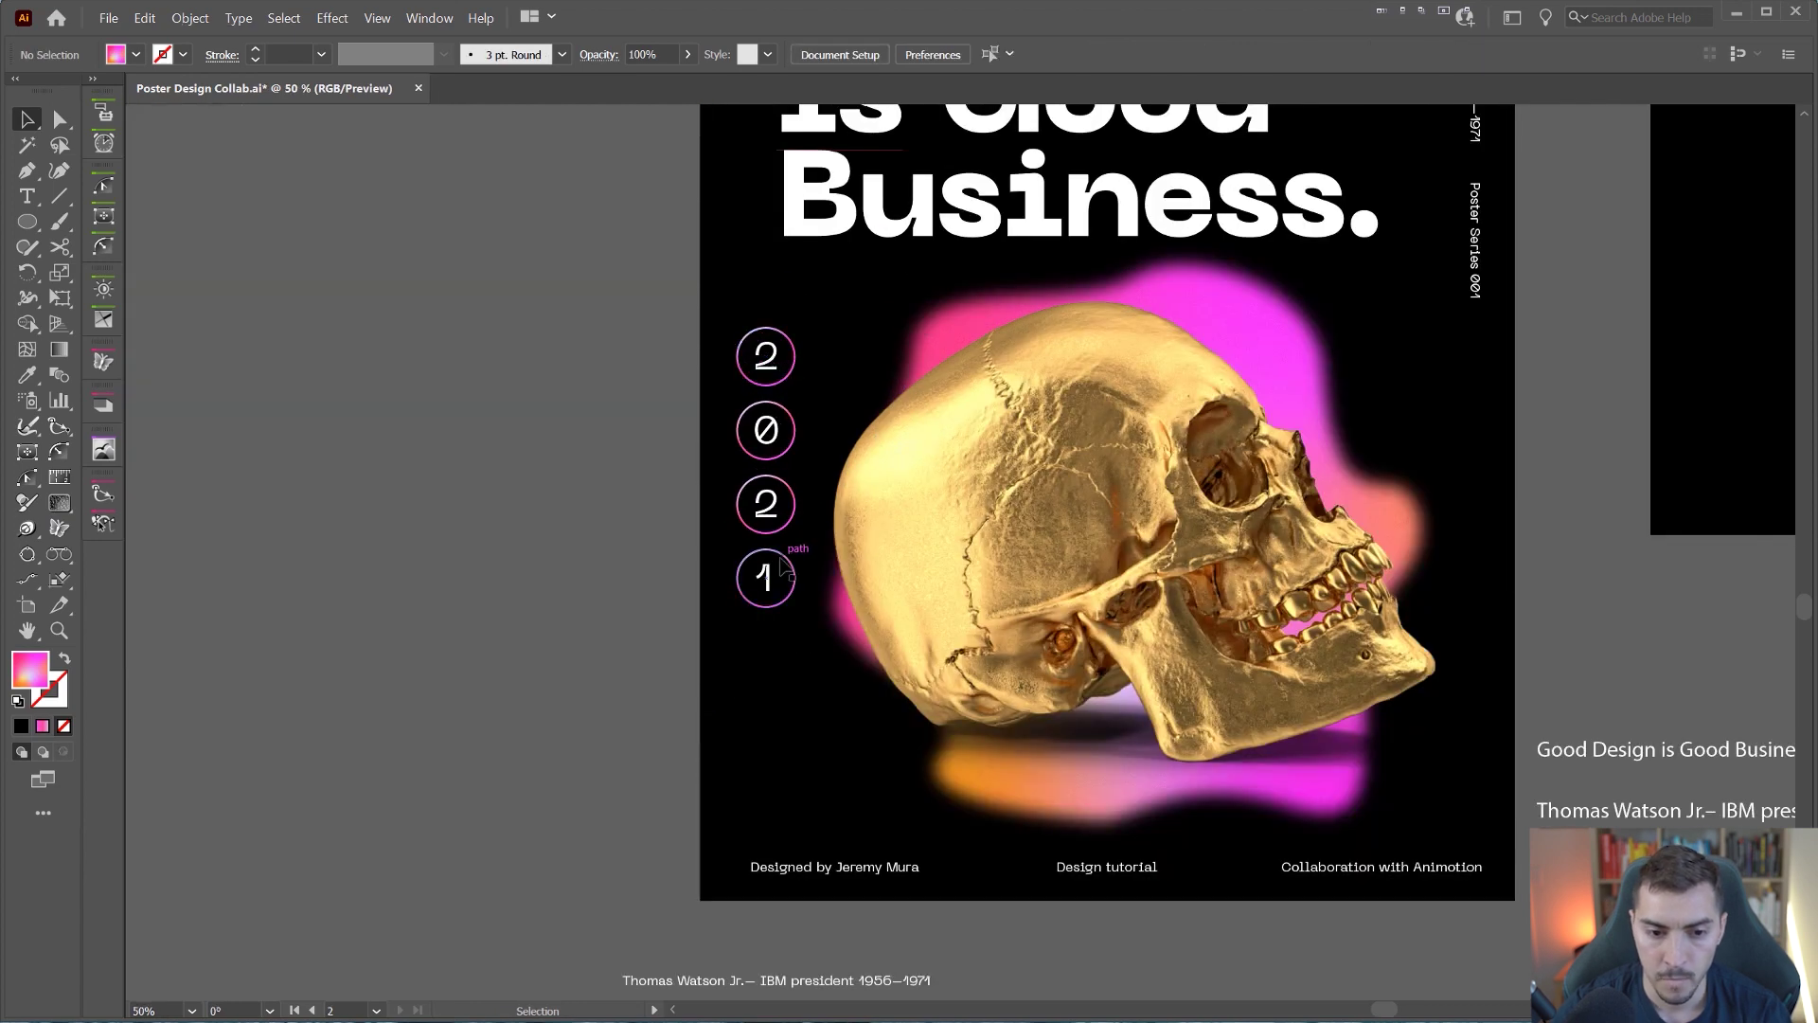
pyautogui.click(809, 301)
pyautogui.hotkey('ctrl', '2')
pyautogui.moveTo(804, 302); pyautogui.dragTo(735, 644)
pyautogui.hotkey('shift', 'Down')
pyautogui.hotkey('shift', 'Down')
pyautogui.hotkey('shift', 'Down')
pyautogui.hotkey('shift', 'Down')
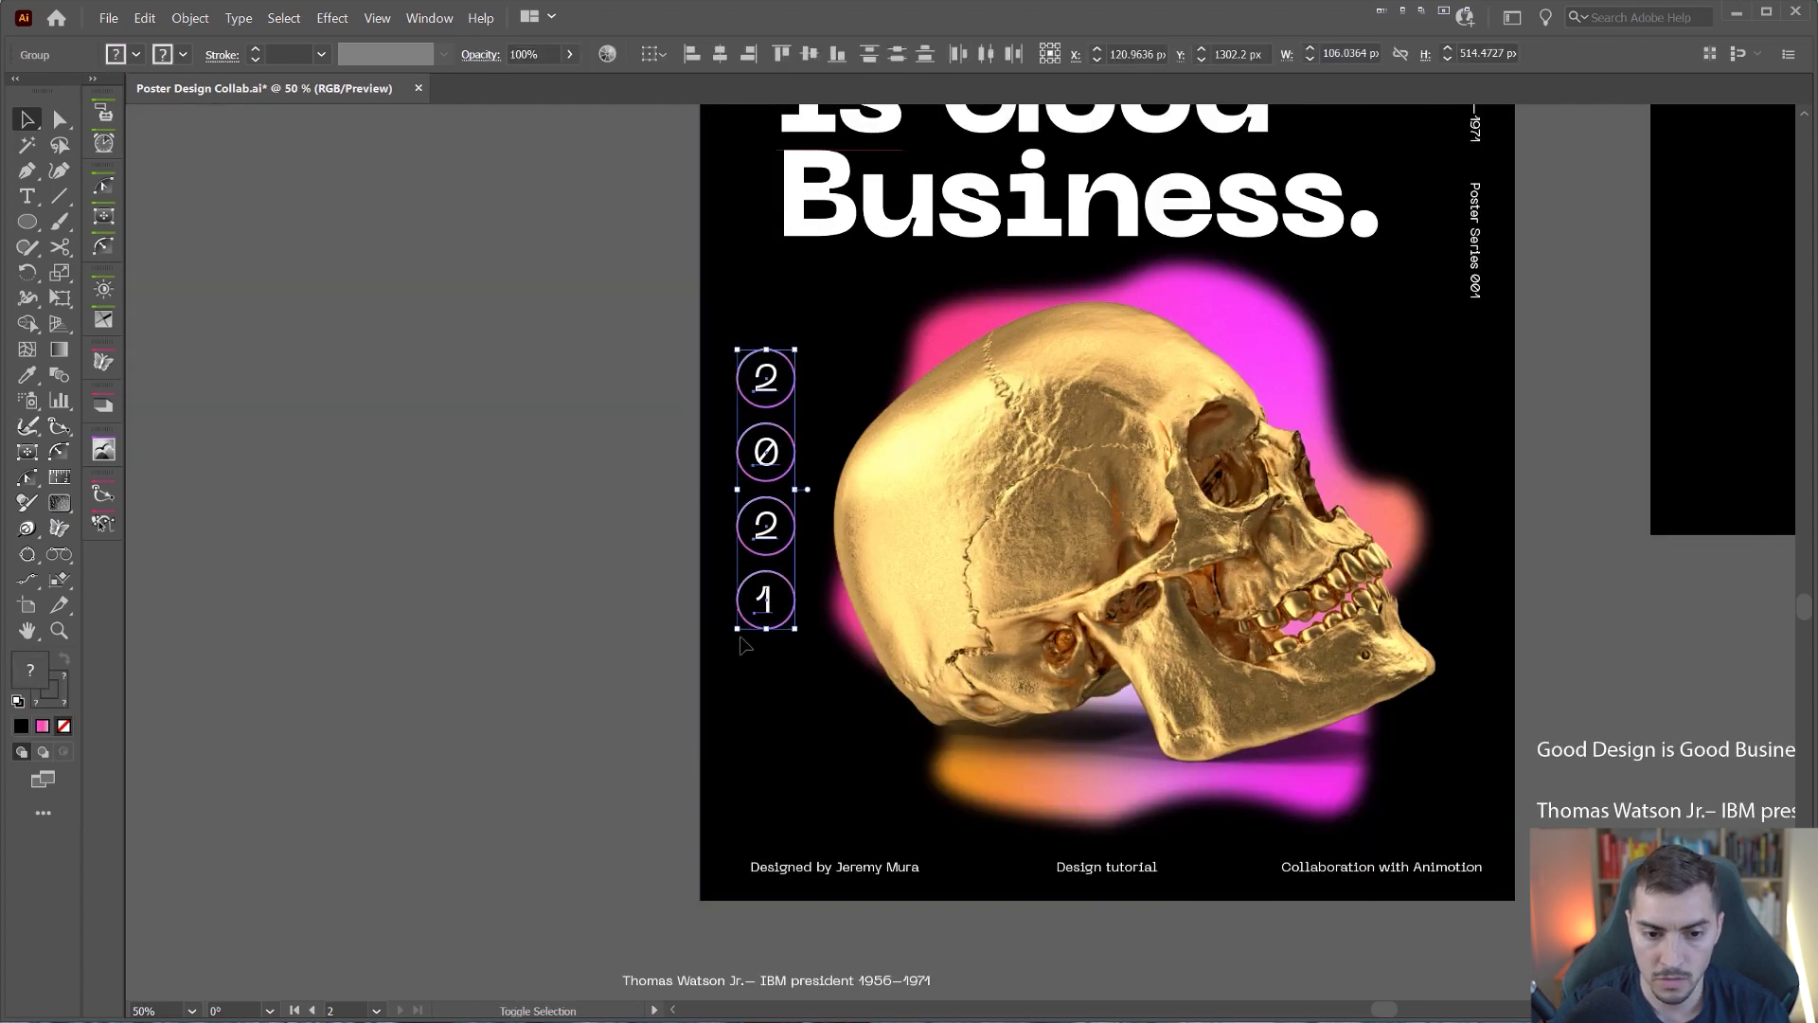
pyautogui.hotkey('shift', 'Down')
pyautogui.hotkey('shift', 'Down')
pyautogui.hotkey('shift', 'Down')
pyautogui.hotkey('shift', 'Down')
pyautogui.hotkey('shift', 'Down')
pyautogui.hotkey('shift', 'Down')
pyautogui.hotkey('shift', 'Down')
pyautogui.hotkey('shift', 'Down')
pyautogui.click(667, 330)
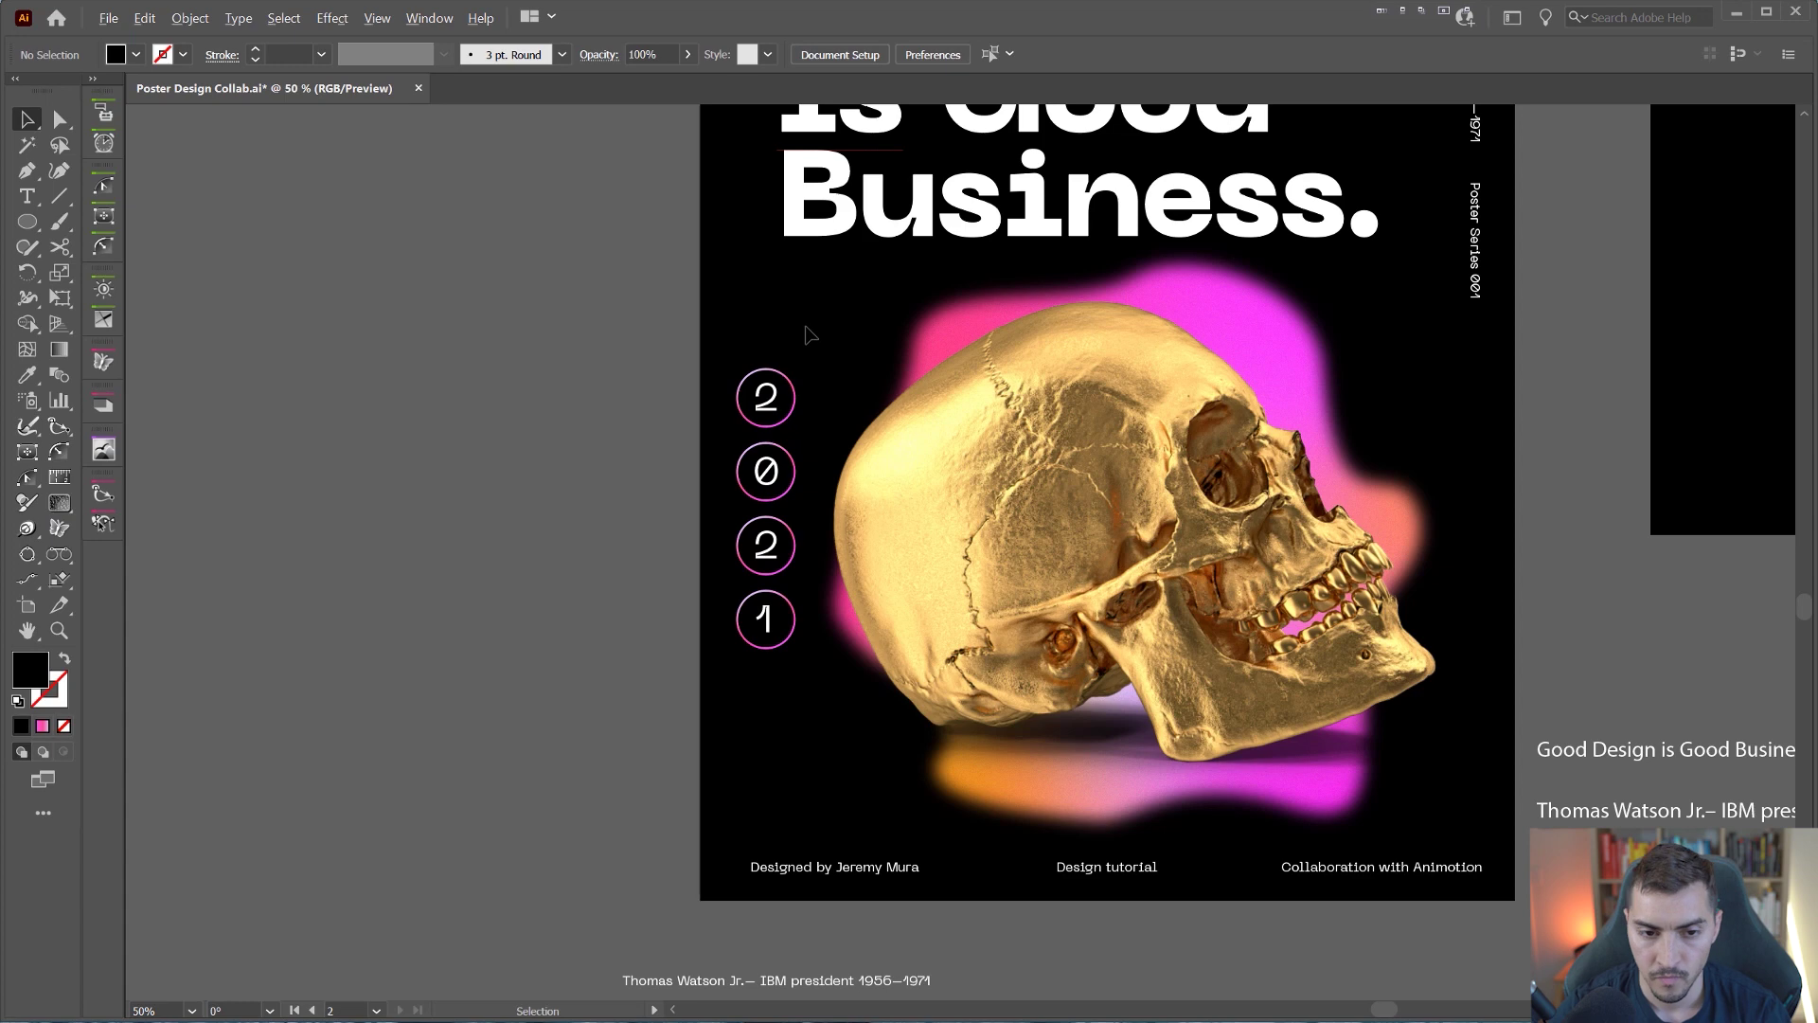
# Step: Move the first circle up 40 px and the last circle down 40 px to lengthen the column
pyautogui.scroll(1, 808, 331)
pyautogui.moveTo(814, 348); pyautogui.dragTo(693, 465)
pyautogui.hotkey('shift', 'Up')
pyautogui.hotkey('shift', 'Up')
pyautogui.hotkey('shift', 'Up')
pyautogui.hotkey('shift', 'Up')
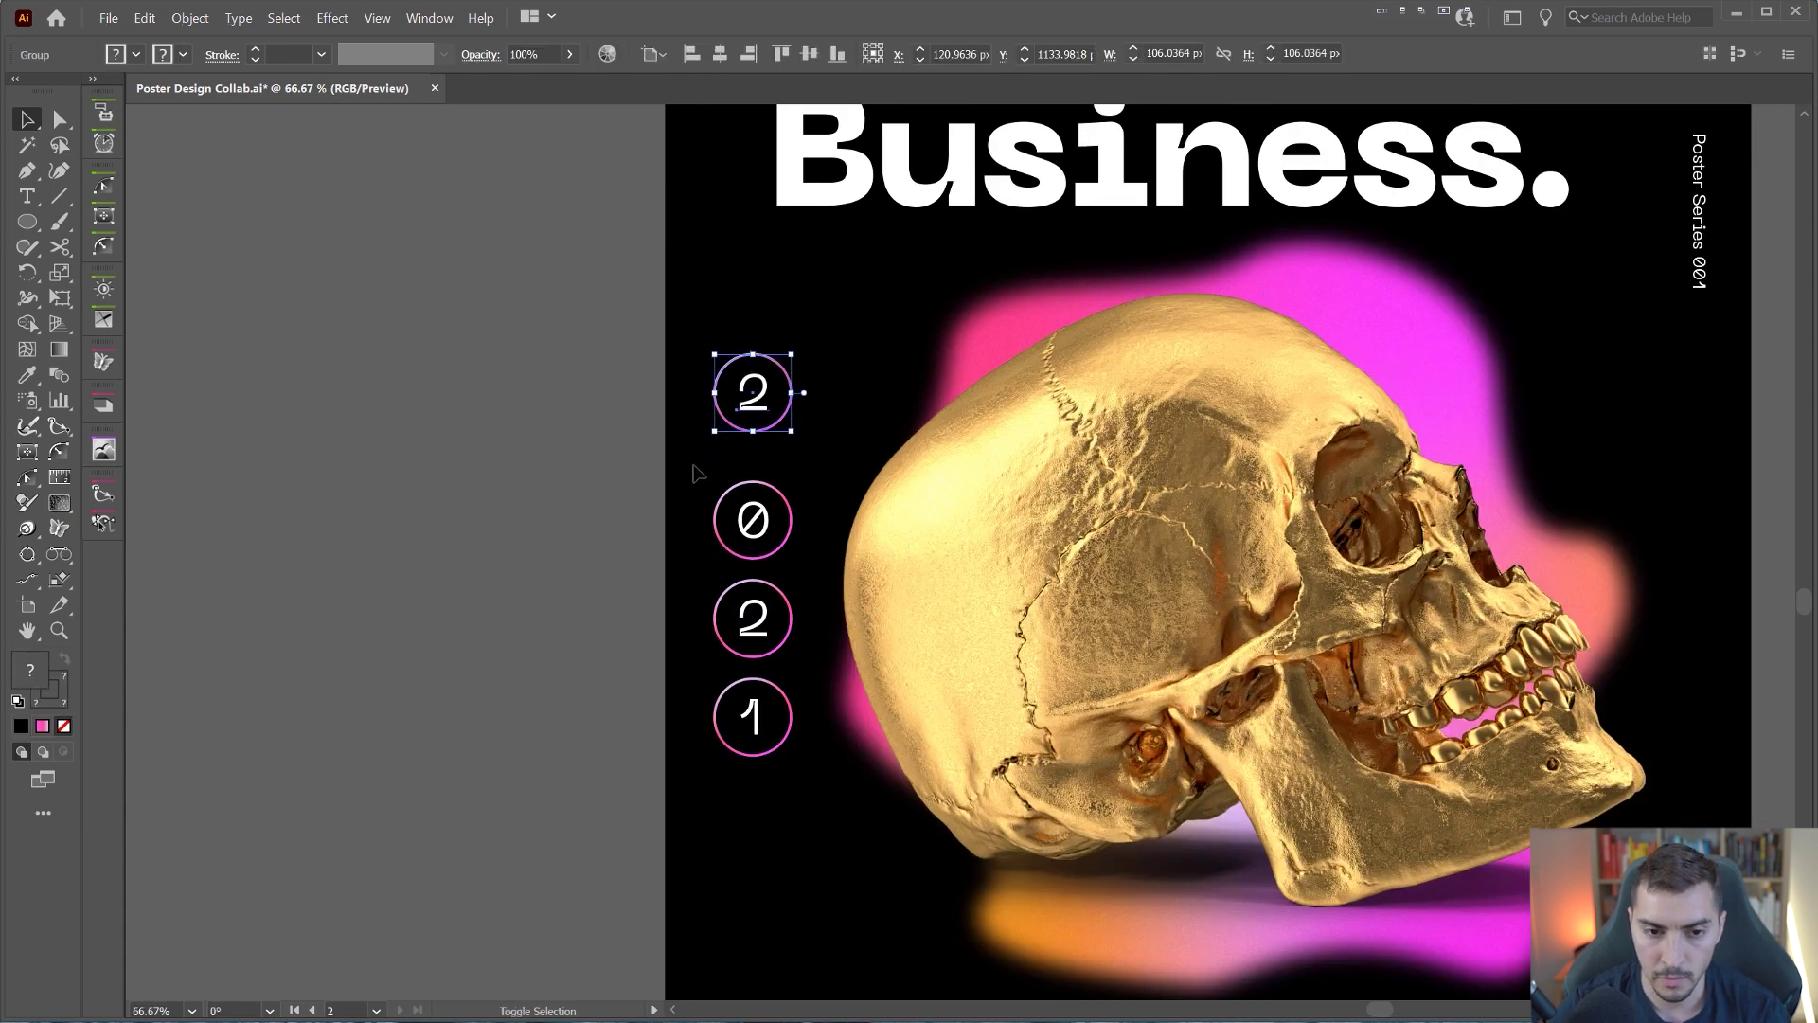
pyautogui.moveTo(807, 698); pyautogui.dragTo(705, 769)
pyautogui.hotkey('shift', 'Down')
pyautogui.hotkey('shift', 'Down')
pyautogui.hotkey('shift', 'Down')
pyautogui.hotkey('shift', 'Down')
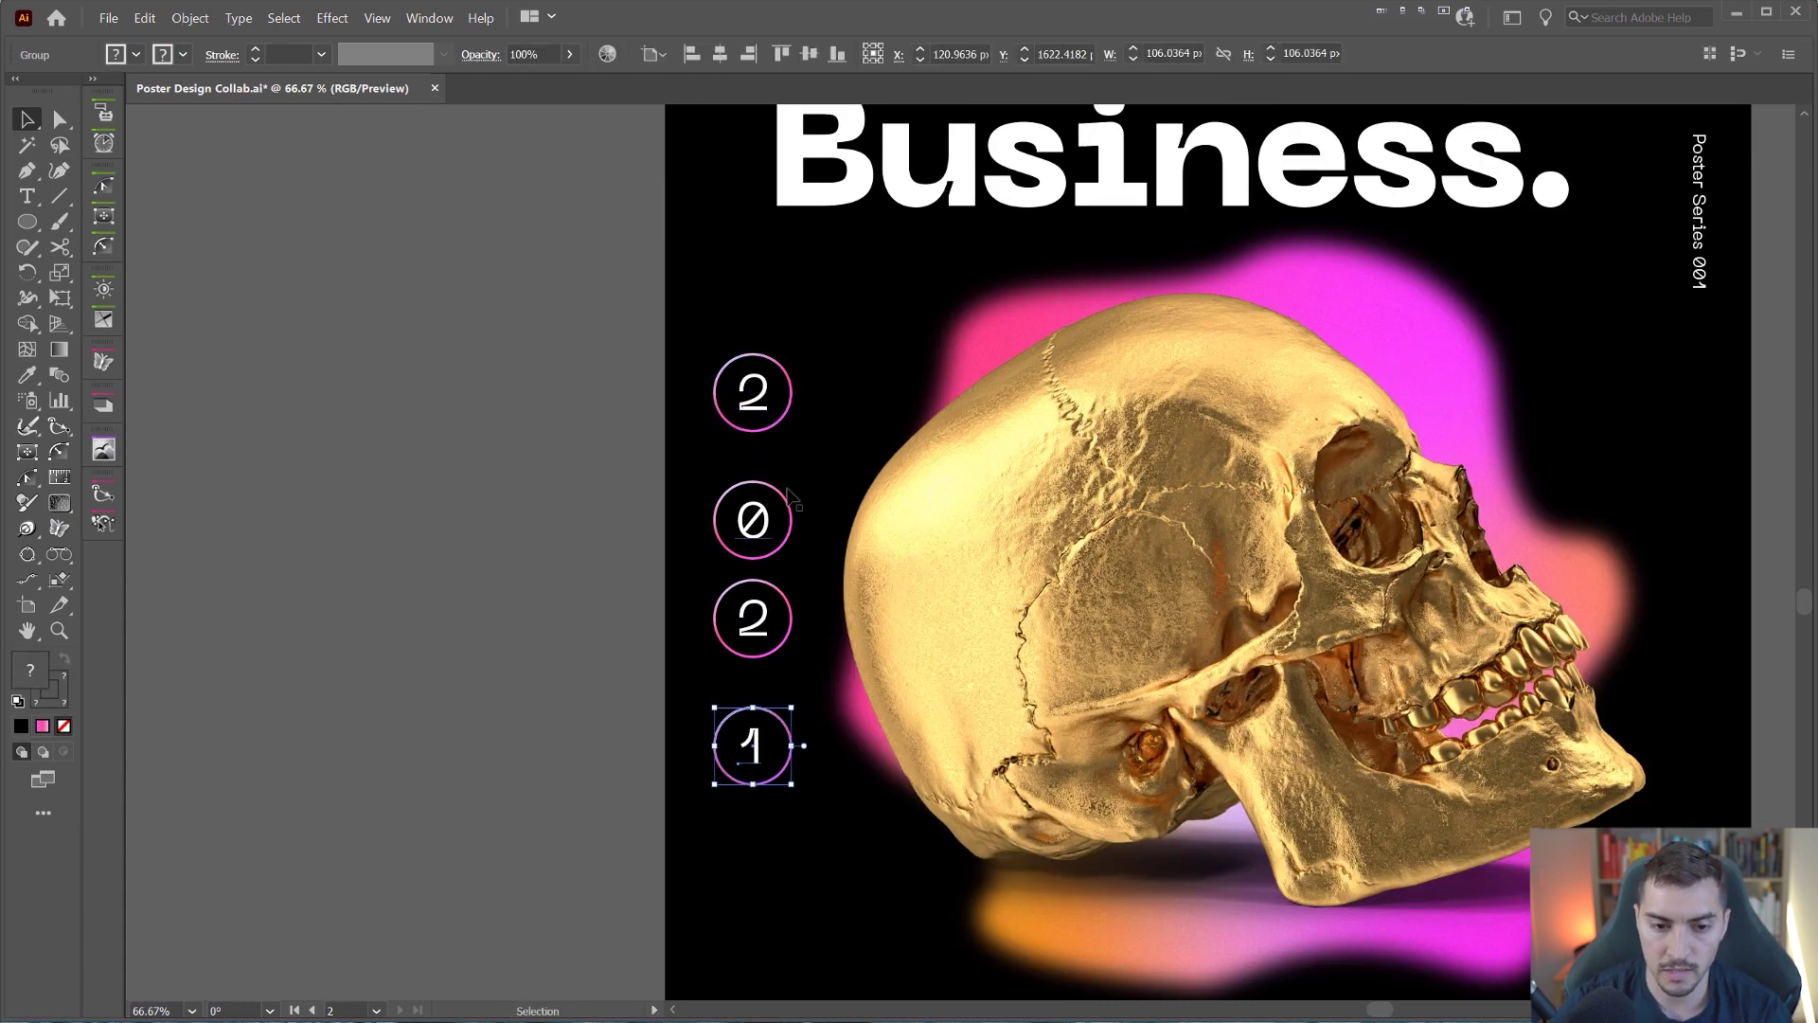
# Step: Distribute the four numbered circles vertically so the gaps between them are equal
pyautogui.moveTo(732, 297); pyautogui.dragTo(758, 833)
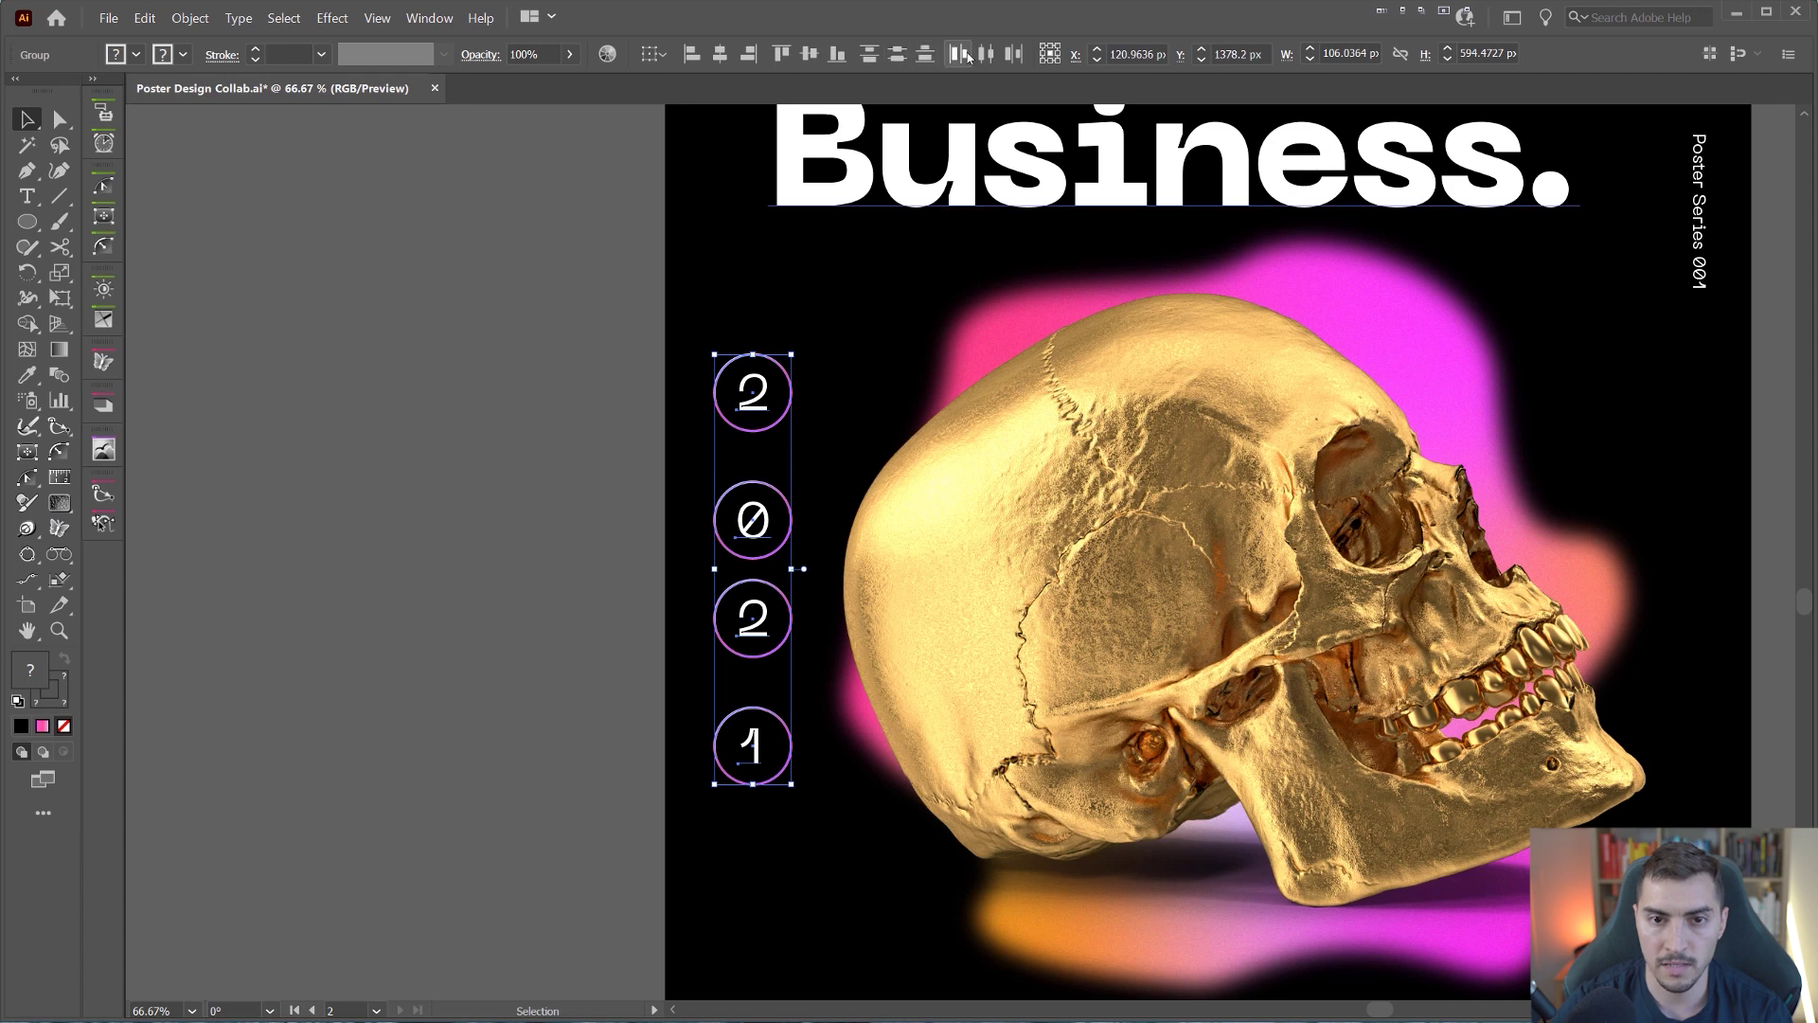
pyautogui.click(897, 54)
pyautogui.hotkey('ctrl', '+')
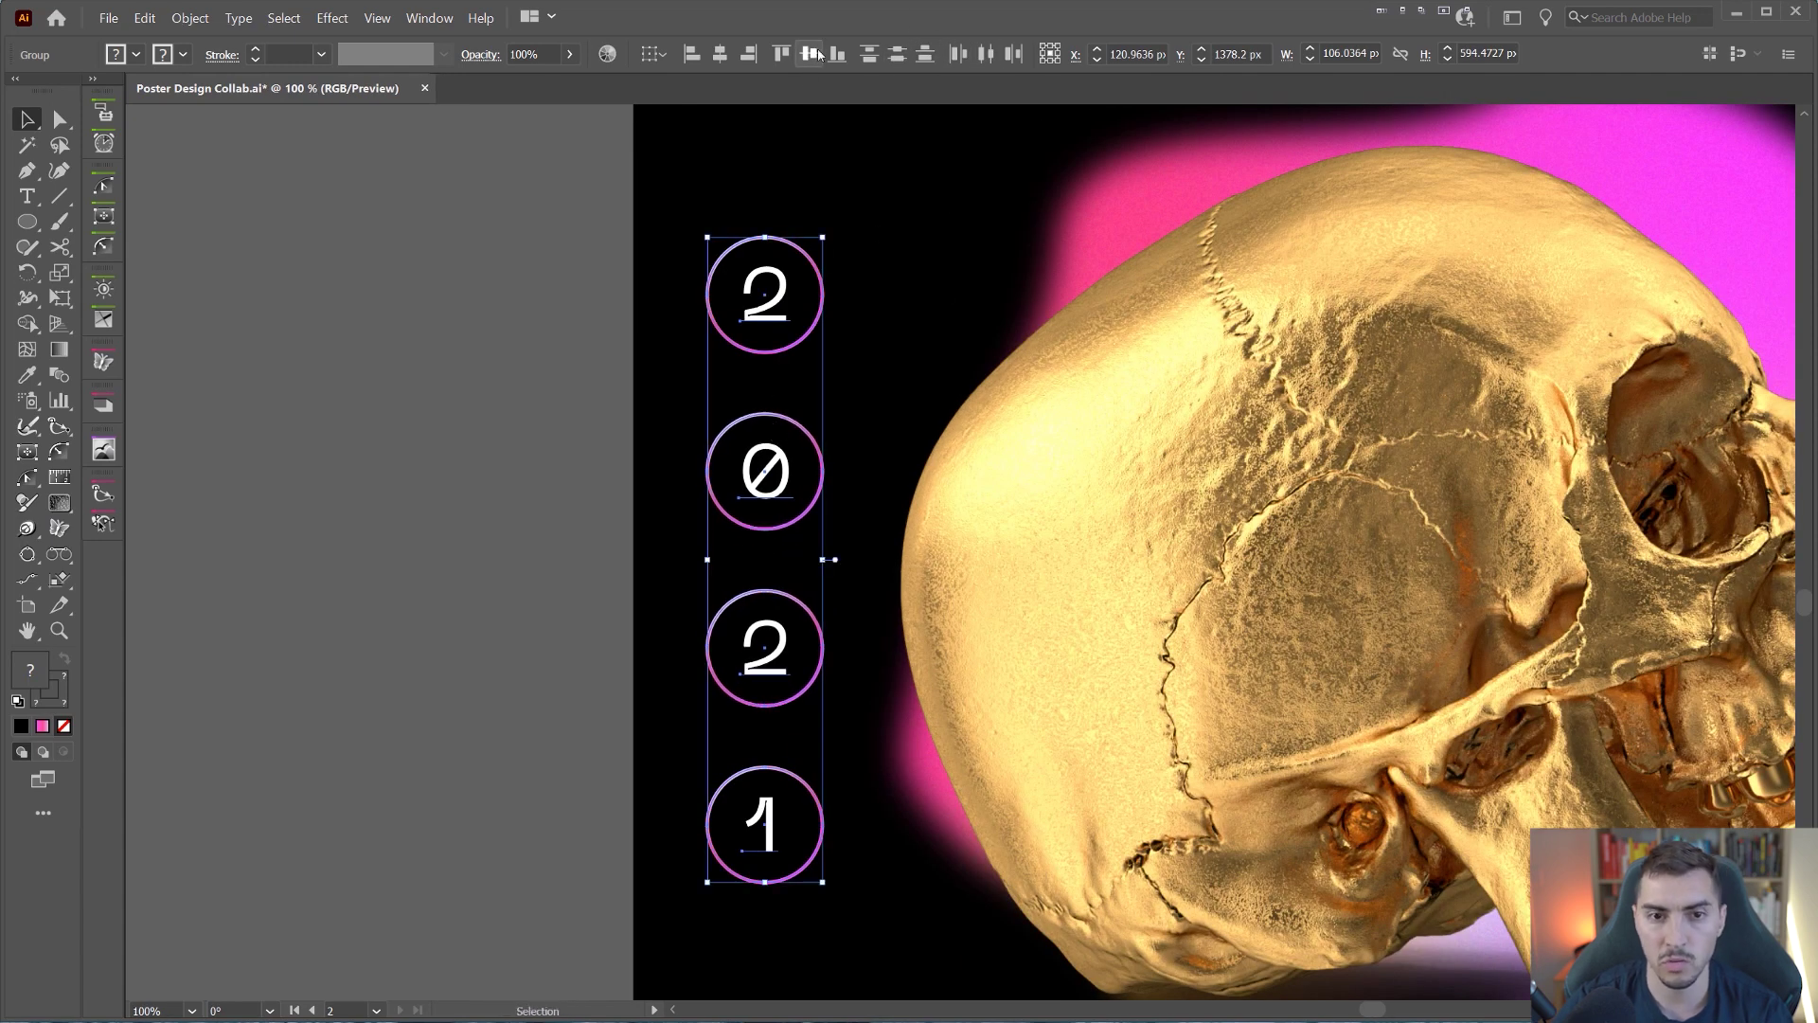
pyautogui.click(604, 246)
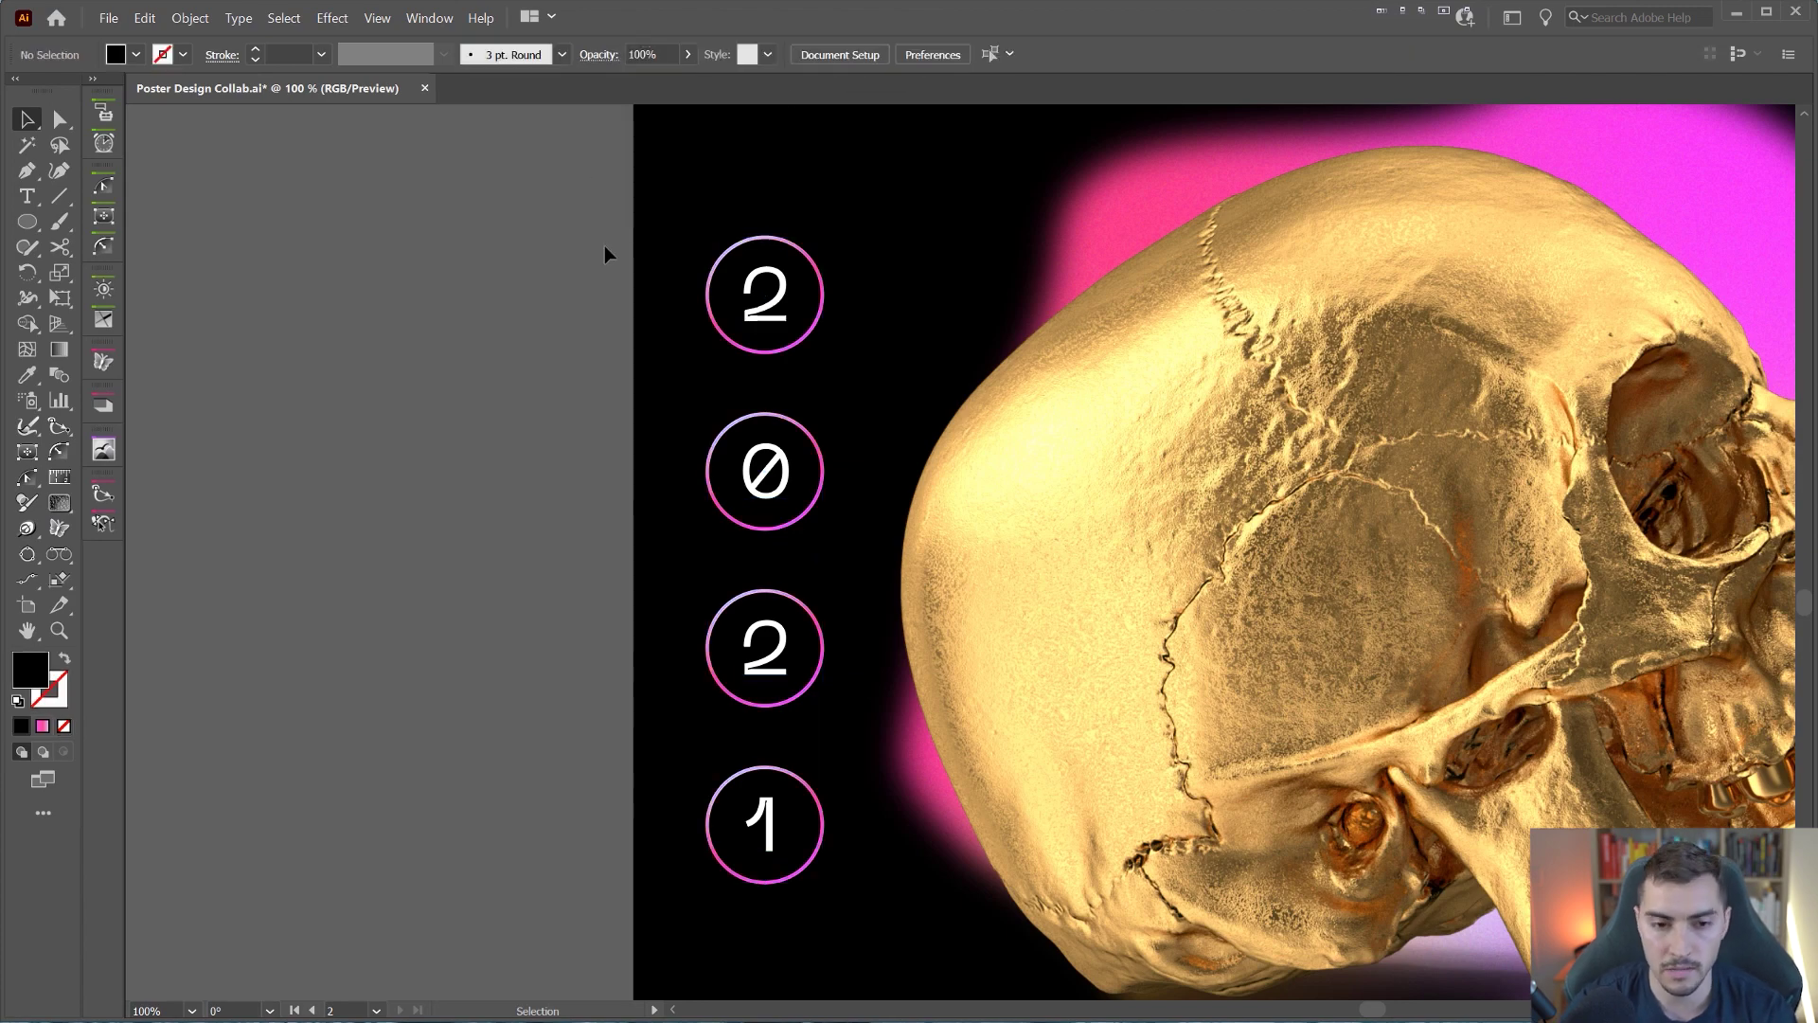
# Step: Draw a straight diagonal line about 297 px wide and high across the top circle with the Pen tool, using a stroke instead of a fill
pyautogui.scroll(-1, 604, 246)
pyautogui.scroll(1, 604, 246)
pyautogui.moveTo(618, 337); pyautogui.dragTo(626, 444)
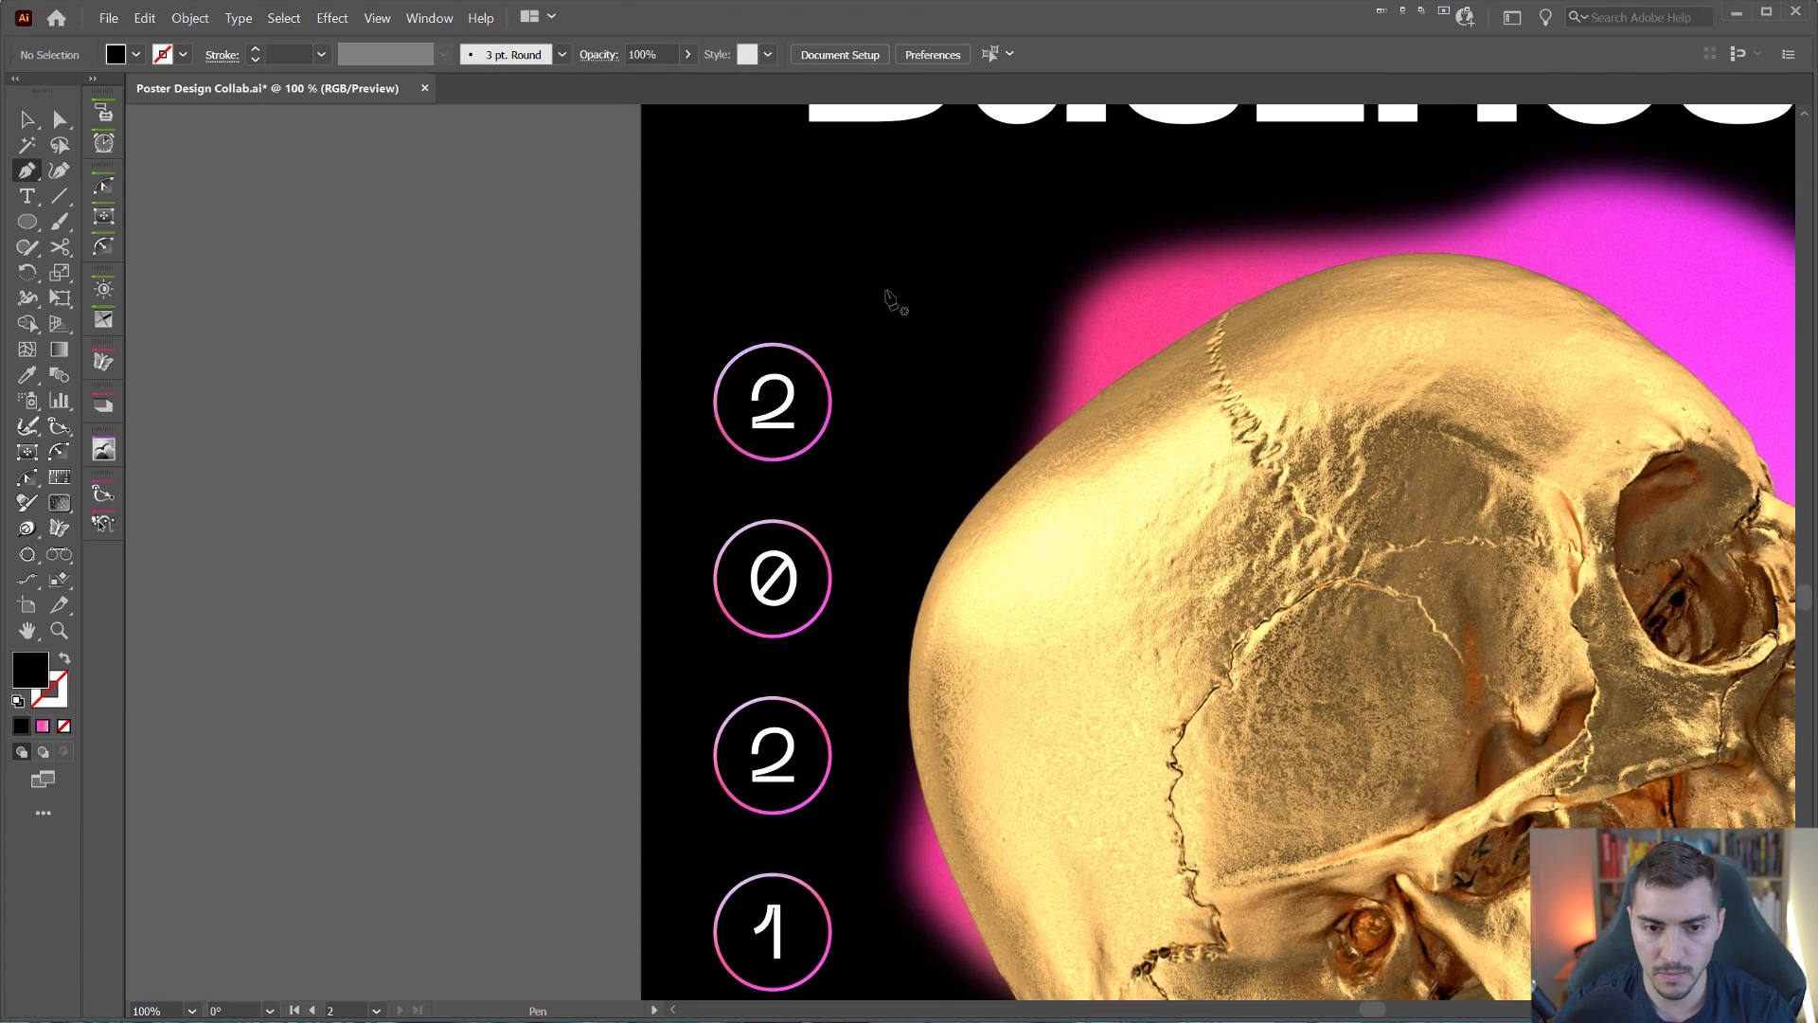
pyautogui.click(912, 252)
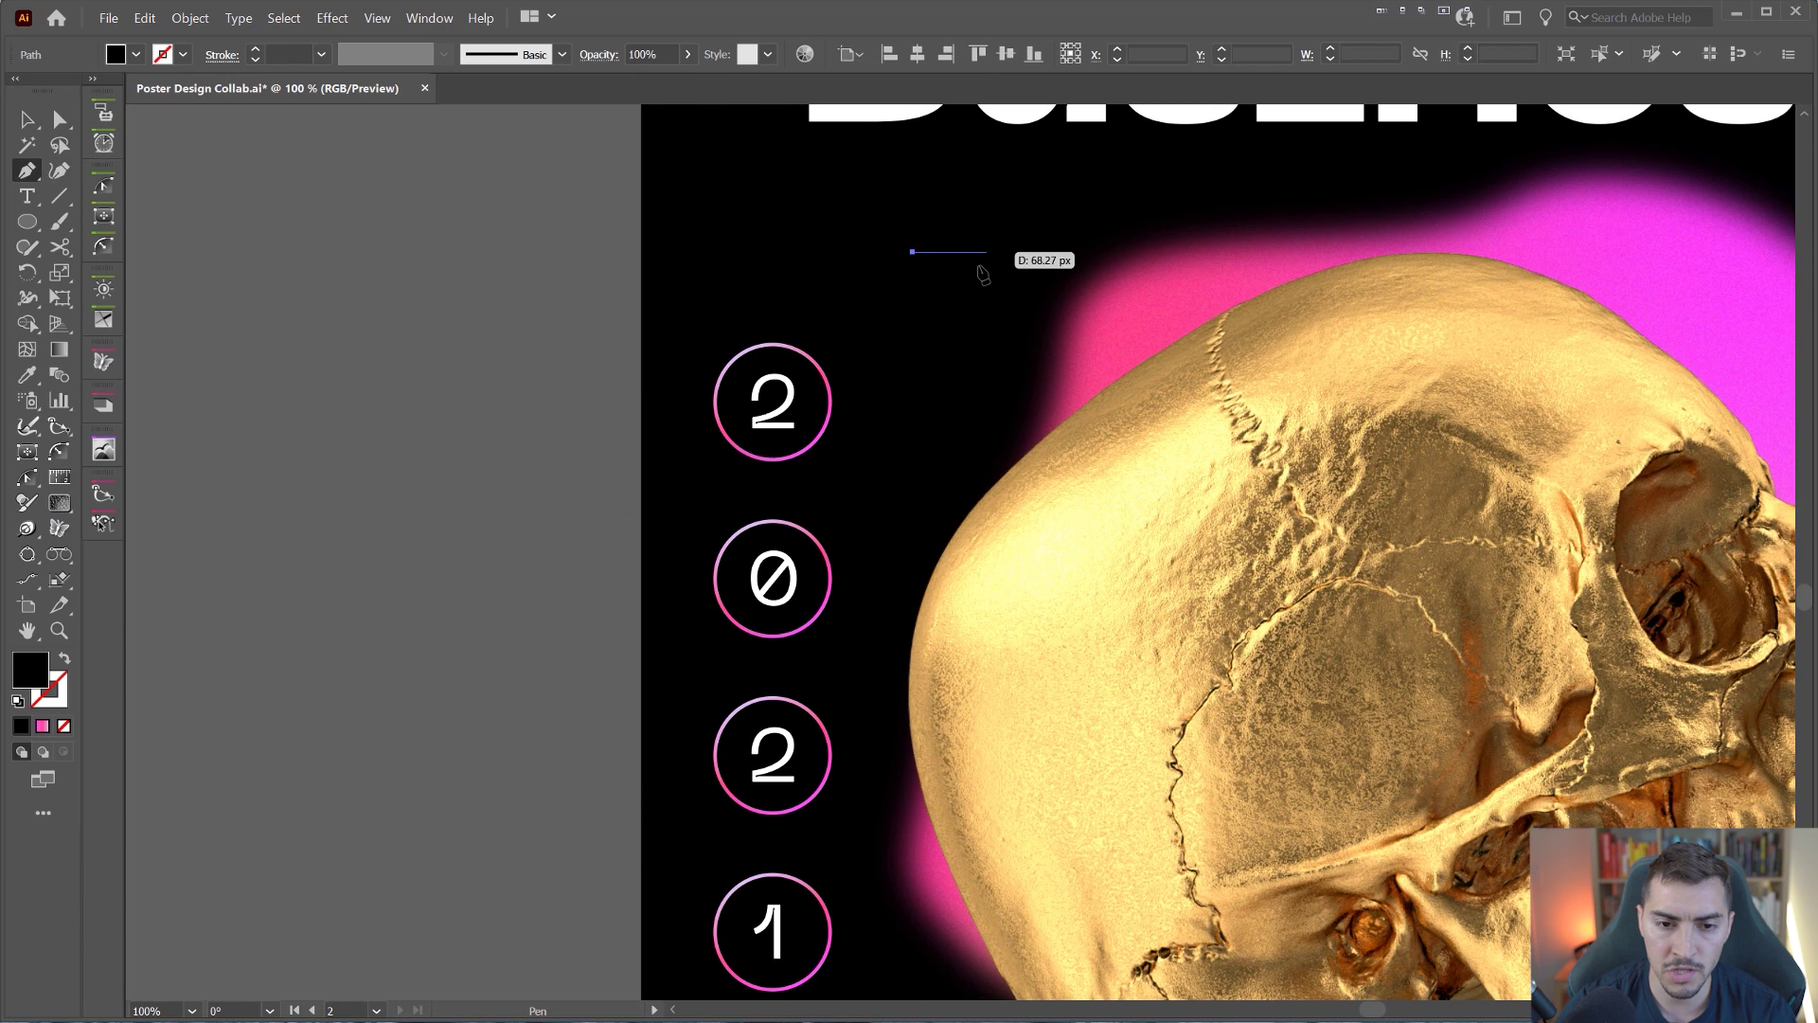
pyautogui.click(578, 567)
pyautogui.press('v')
pyautogui.scroll(1, 622, 419)
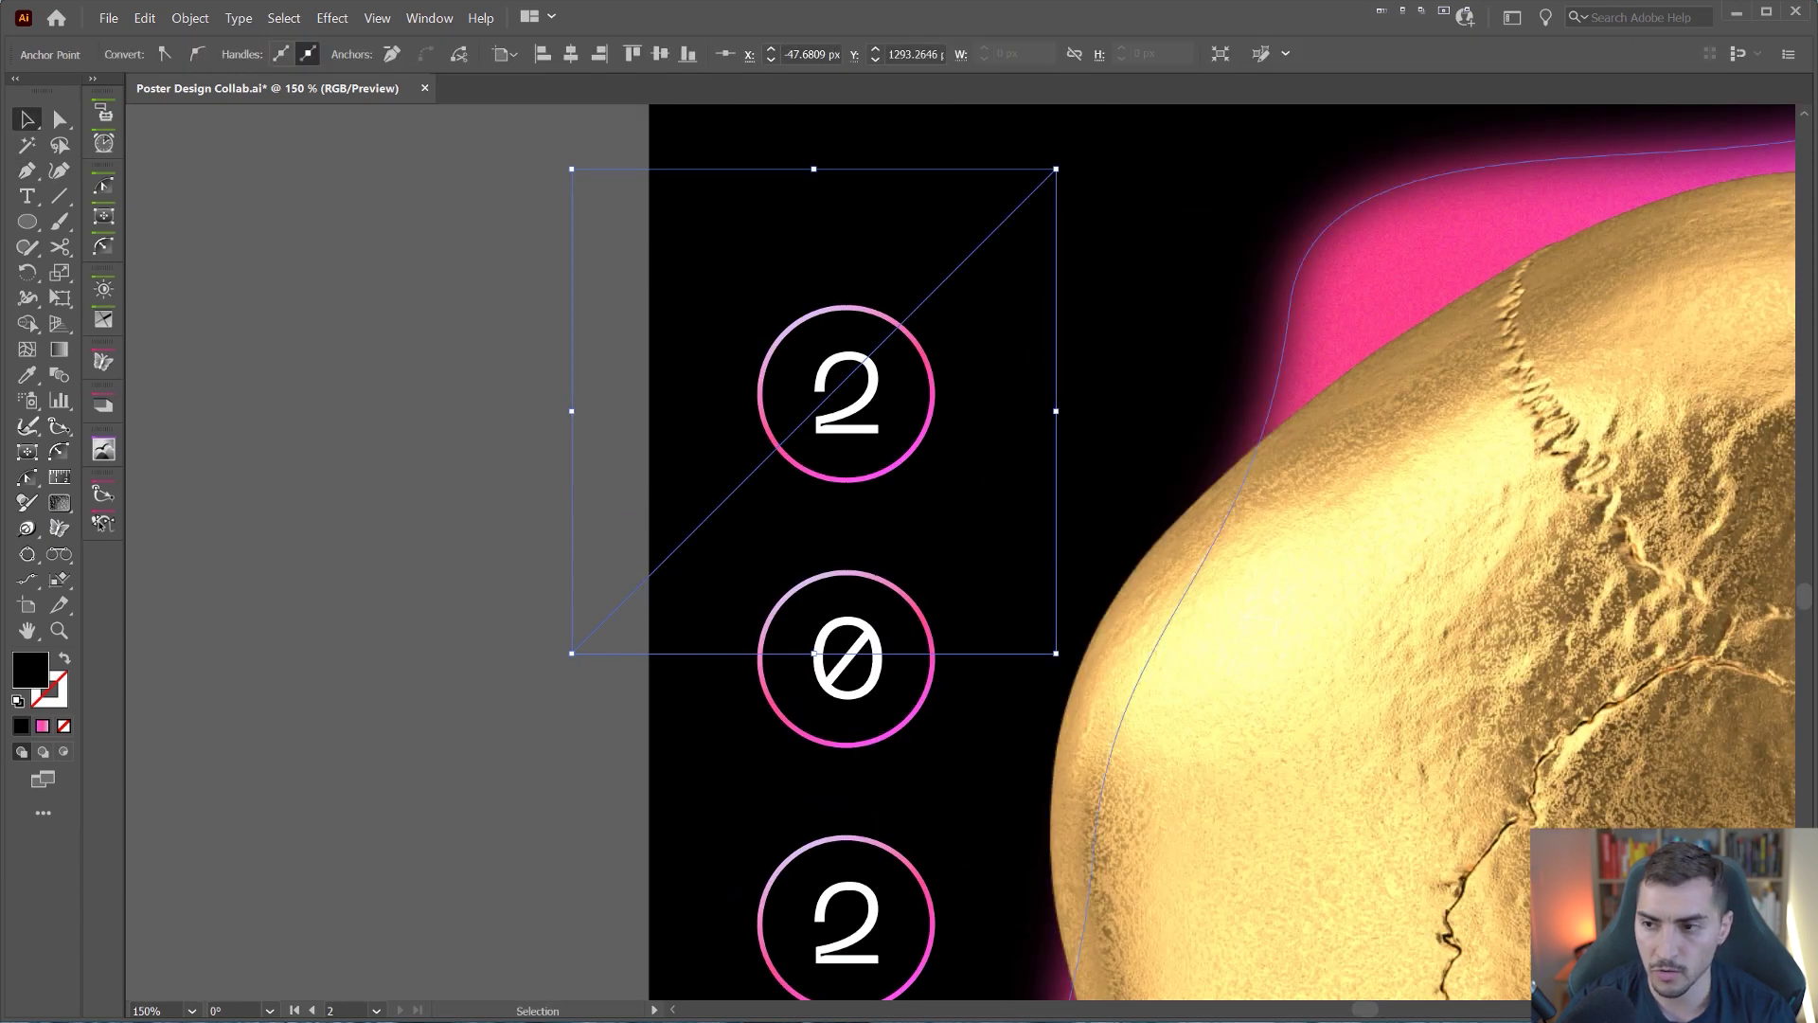
pyautogui.hotkey('shift', 'x')
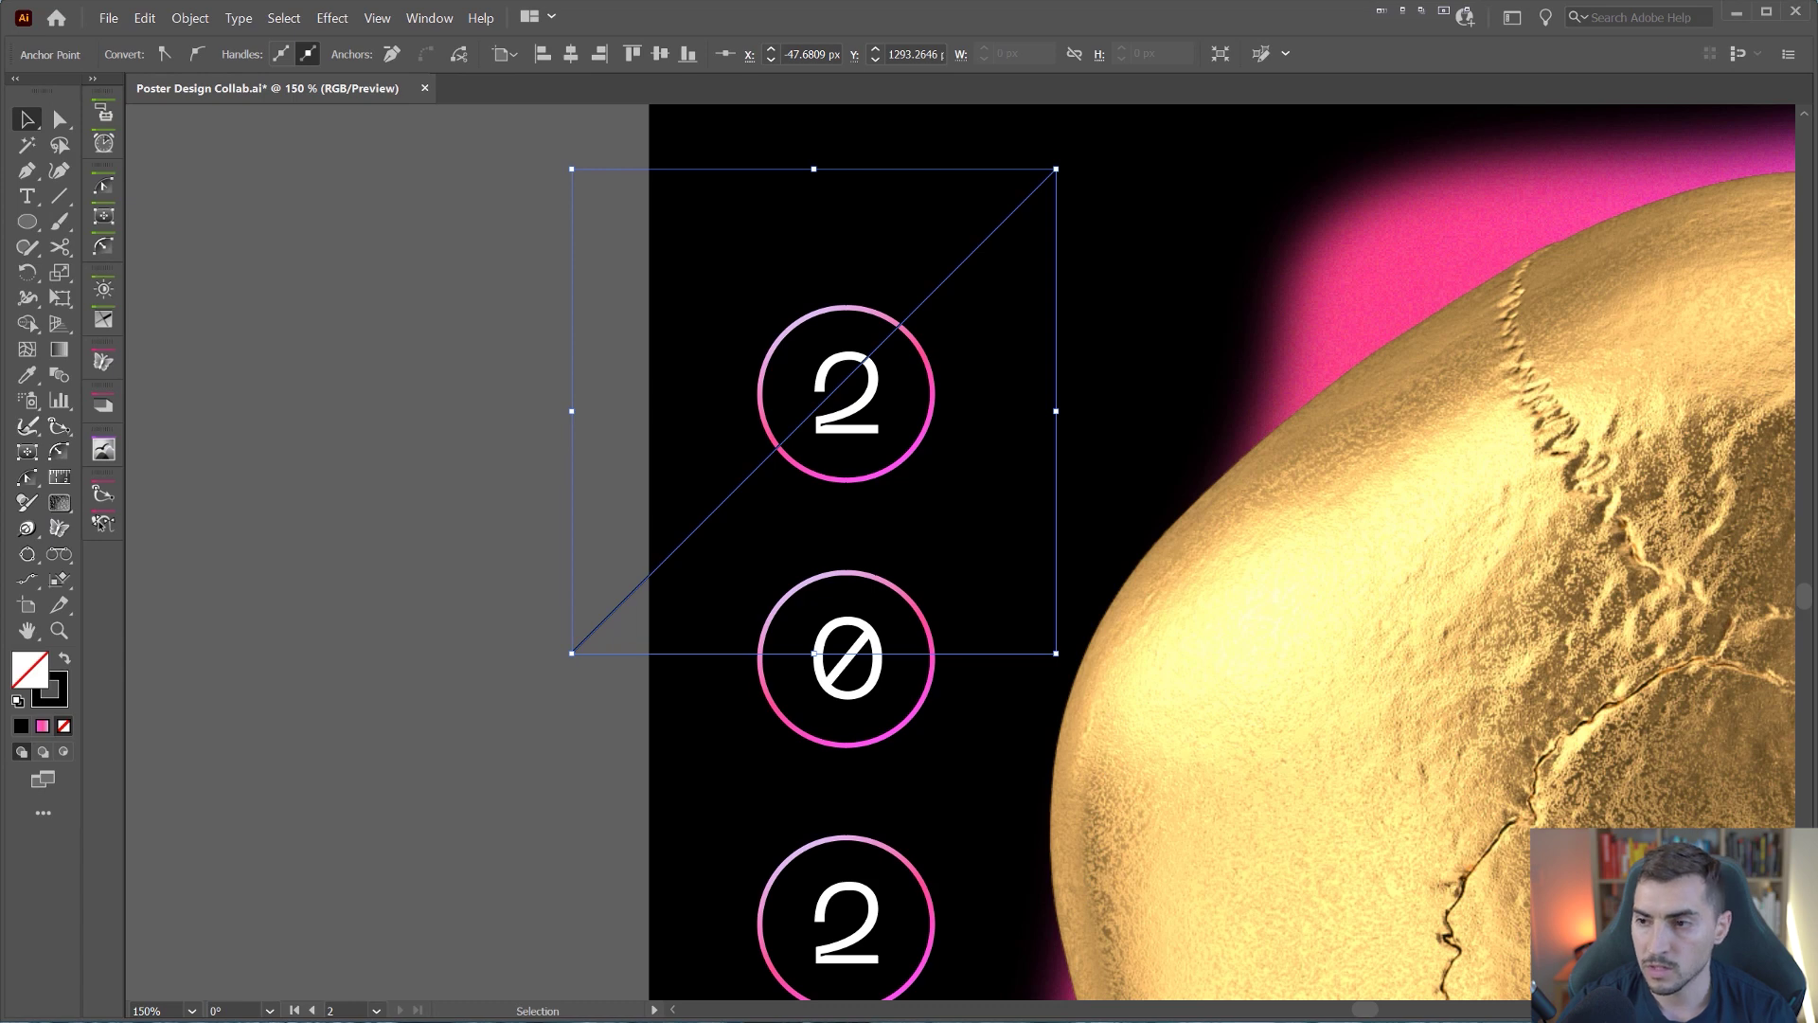
# Step: Give the diagonal line a 1 pt light grey stroke and send it behind the circles
pyautogui.click(561, 445)
pyautogui.moveTo(623, 685); pyautogui.dragTo(761, 555)
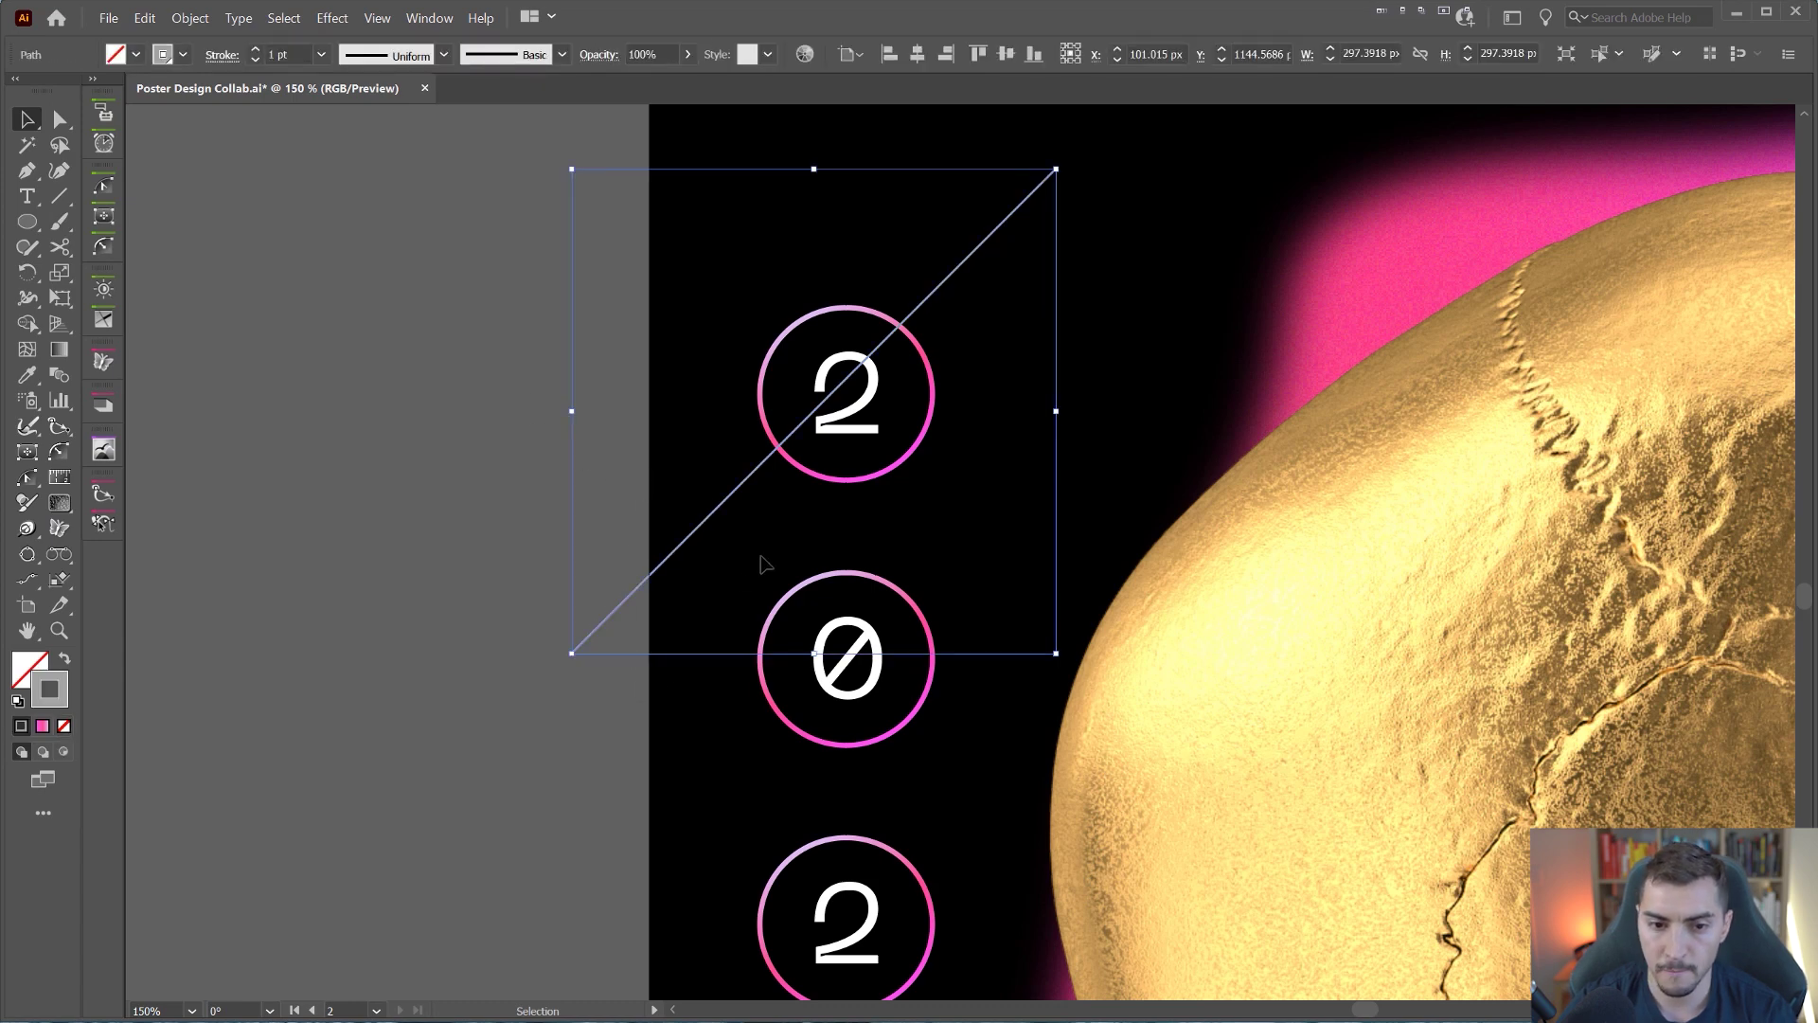
pyautogui.hotkey('ctrl', 'shift', '[')
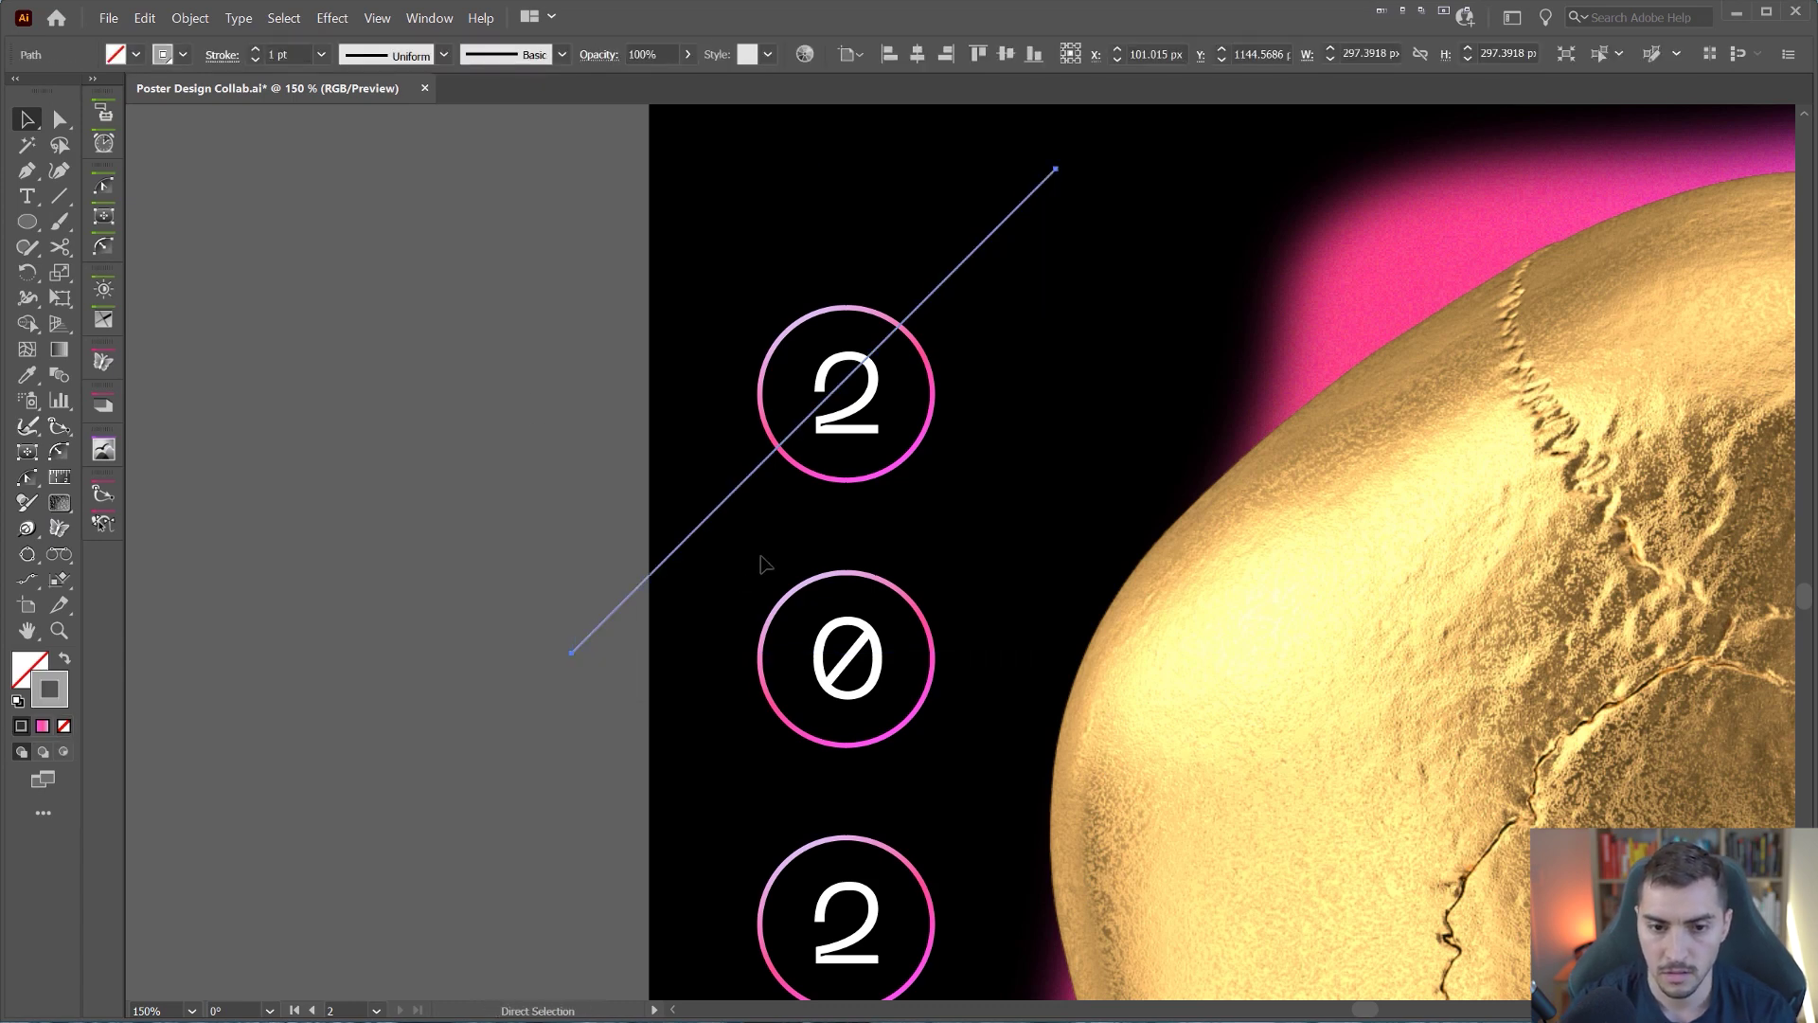
# Step: Try moving the top circle's outline away from the diagonal line and undo the changes
pyautogui.click(902, 402)
pyautogui.moveTo(932, 374); pyautogui.dragTo(1006, 364)
pyautogui.hotkey('ctrl', 'z')
pyautogui.click(895, 348)
pyautogui.scroll(2, 892, 346)
pyautogui.press('a')
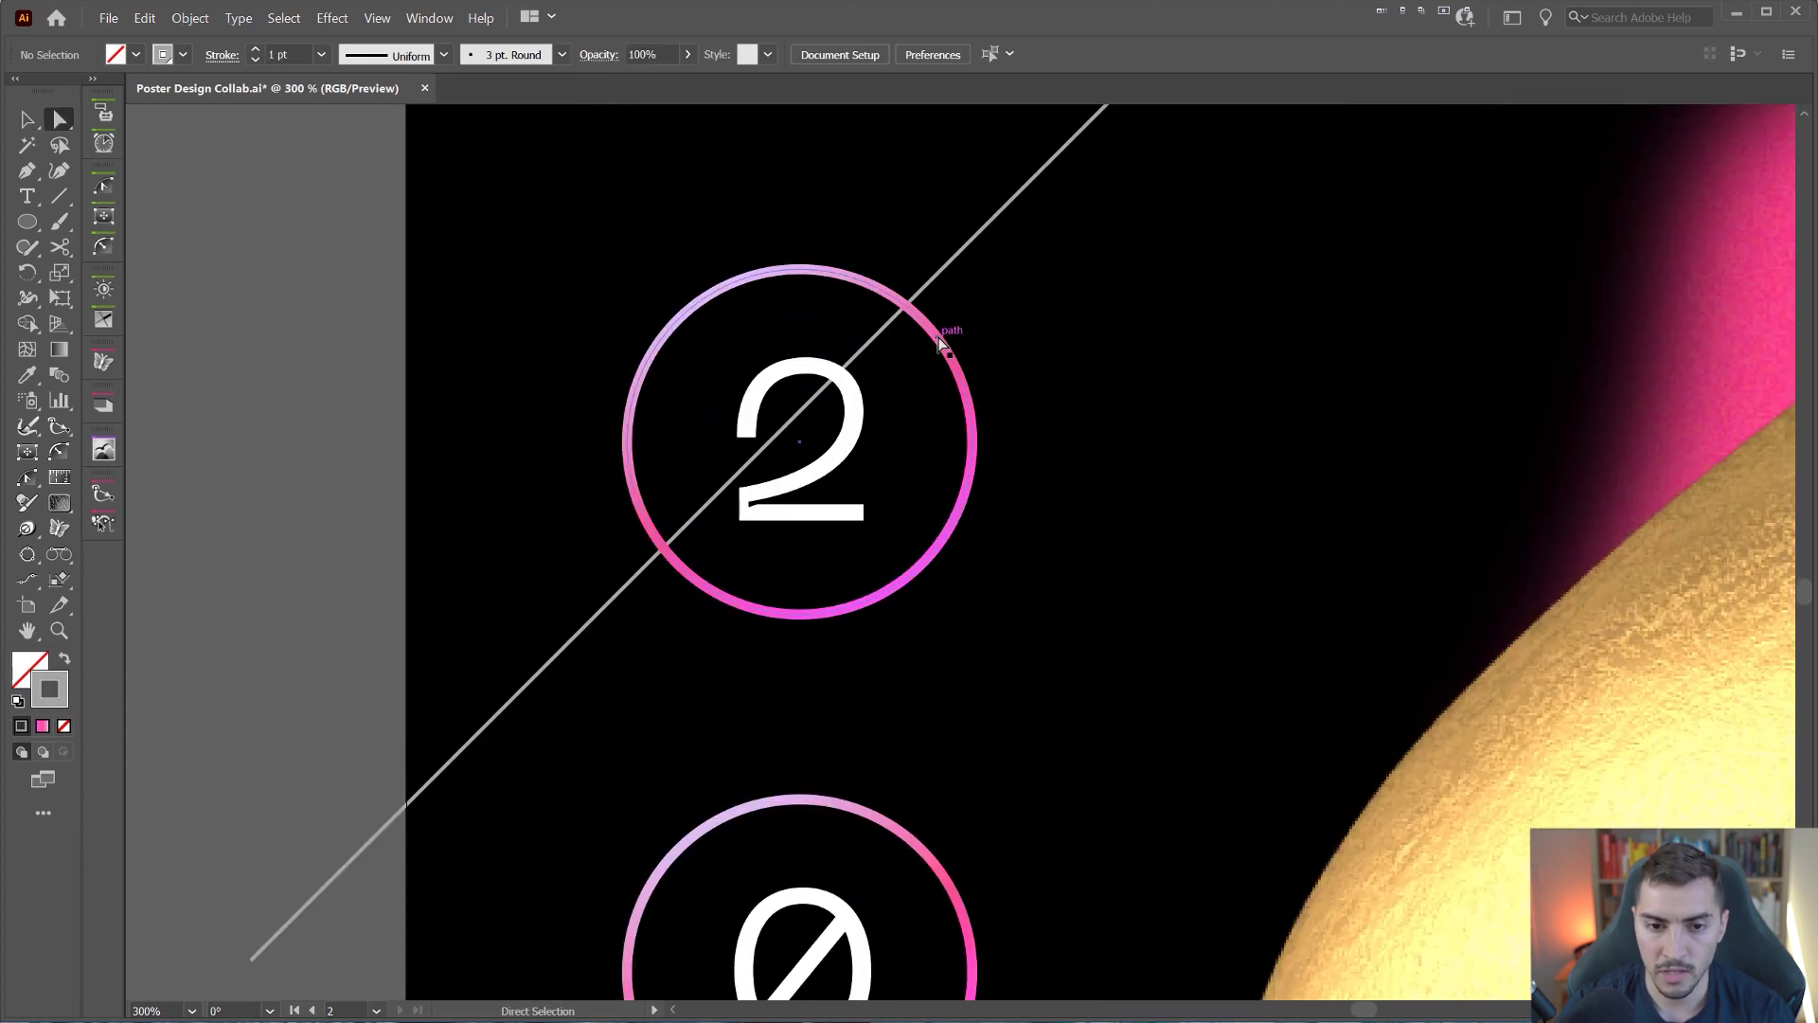
pyautogui.click(936, 335)
pyautogui.scroll(1, 831, 320)
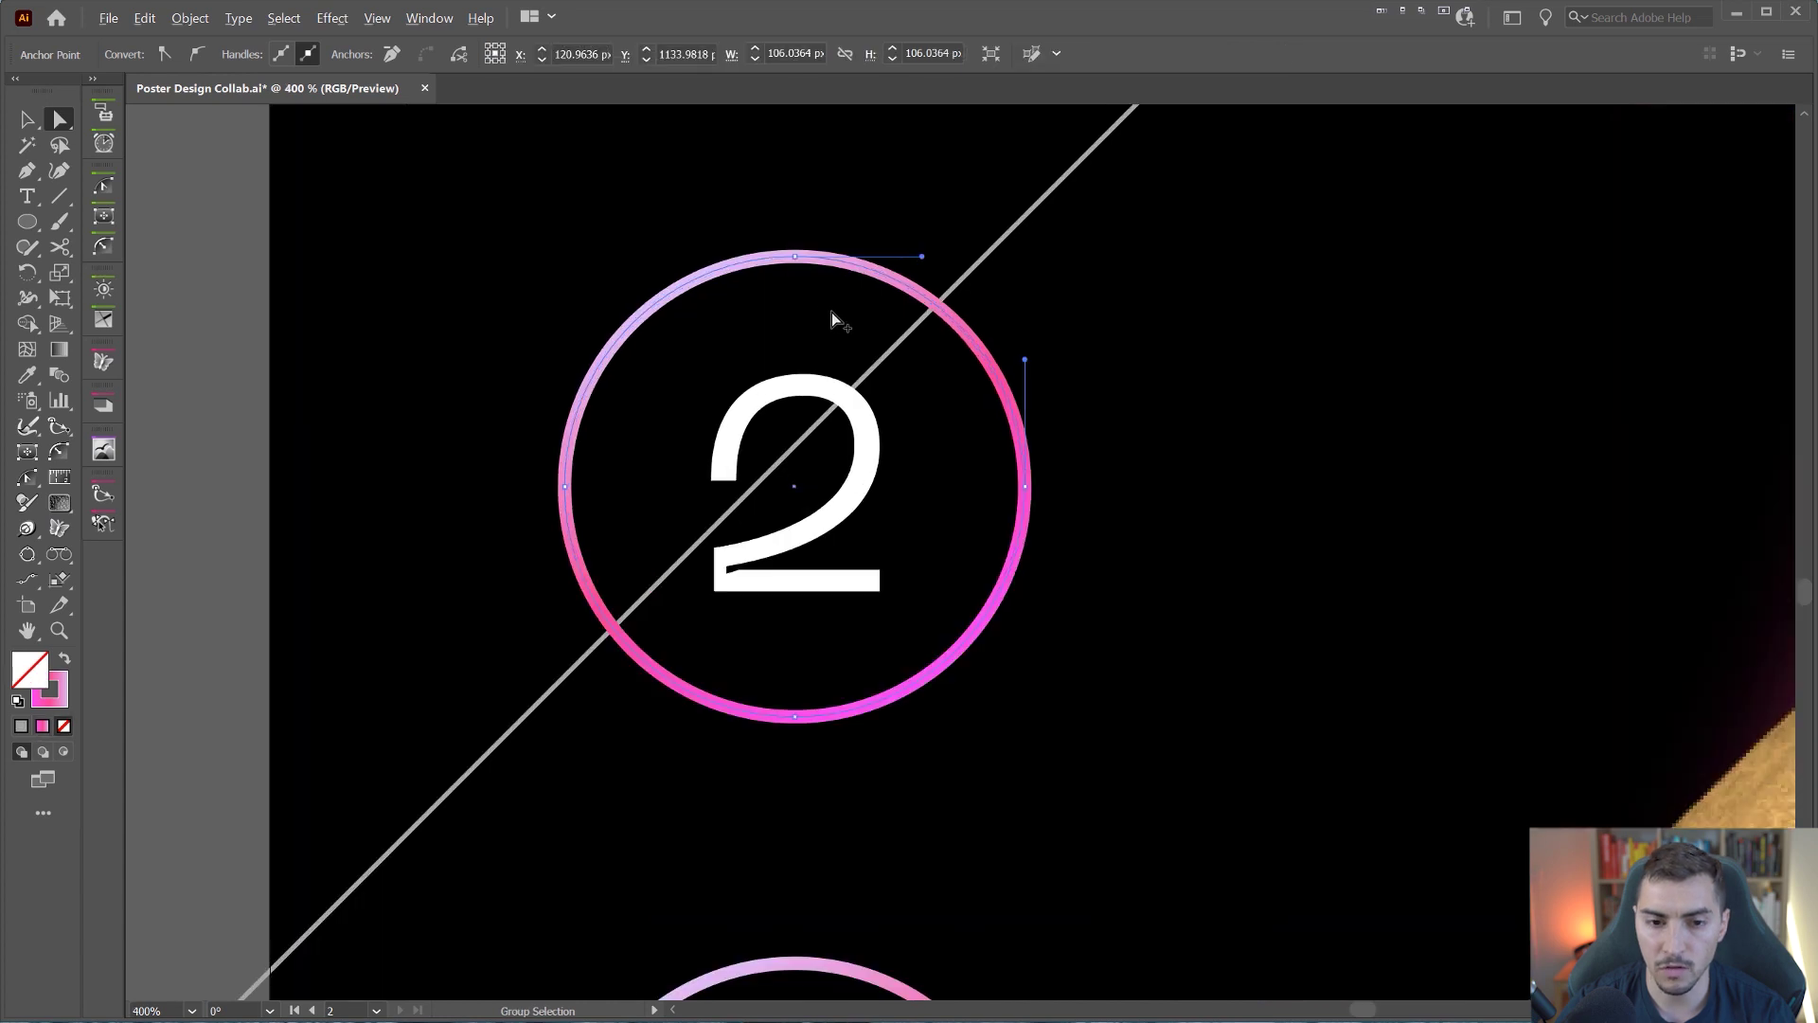
pyautogui.moveTo(991, 369); pyautogui.dragTo(1082, 327)
pyautogui.hotkey('ctrl', 'z')
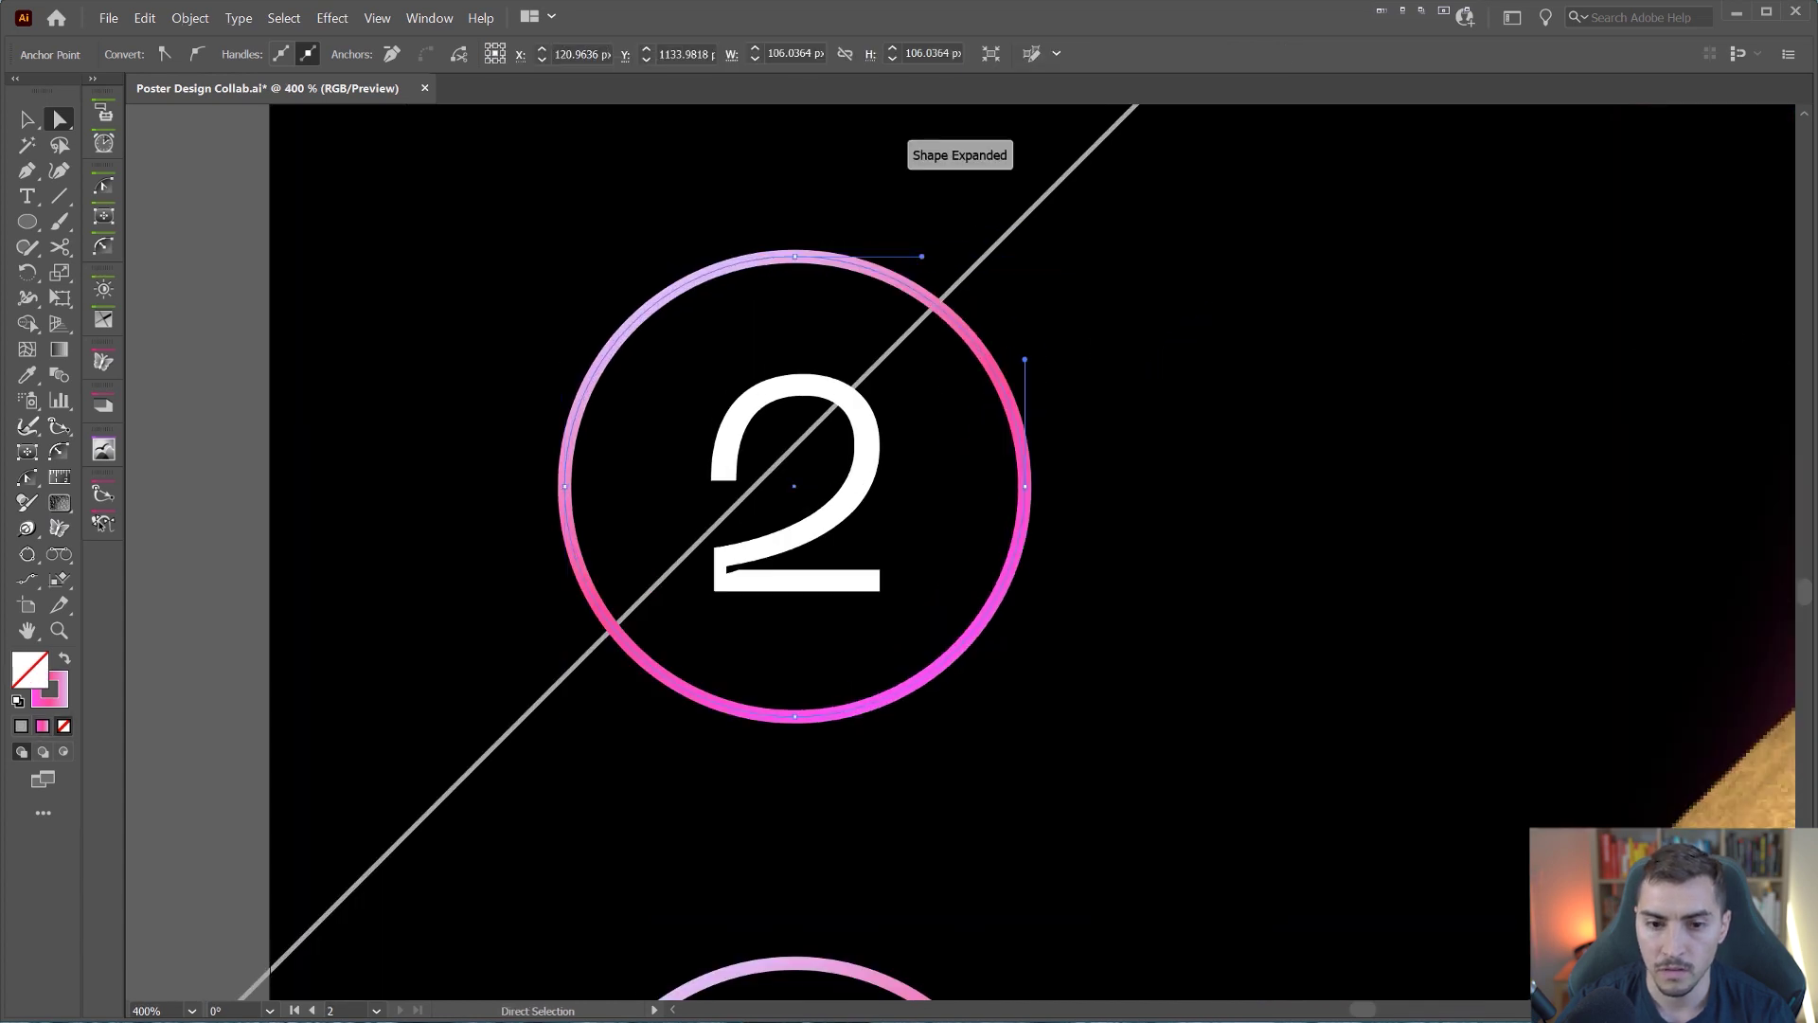
pyautogui.hotkey('ctrl', 'z')
pyautogui.moveTo(870, 398); pyautogui.dragTo(1553, 422)
pyautogui.hotkey('ctrl', 'z')
# Step: Fill the top circle with black so it hides the part of the line behind it
pyautogui.scroll(-1, 1339, 415)
pyautogui.moveTo(1333, 416); pyautogui.dragTo(857, 490)
pyautogui.scroll(2, 796, 435)
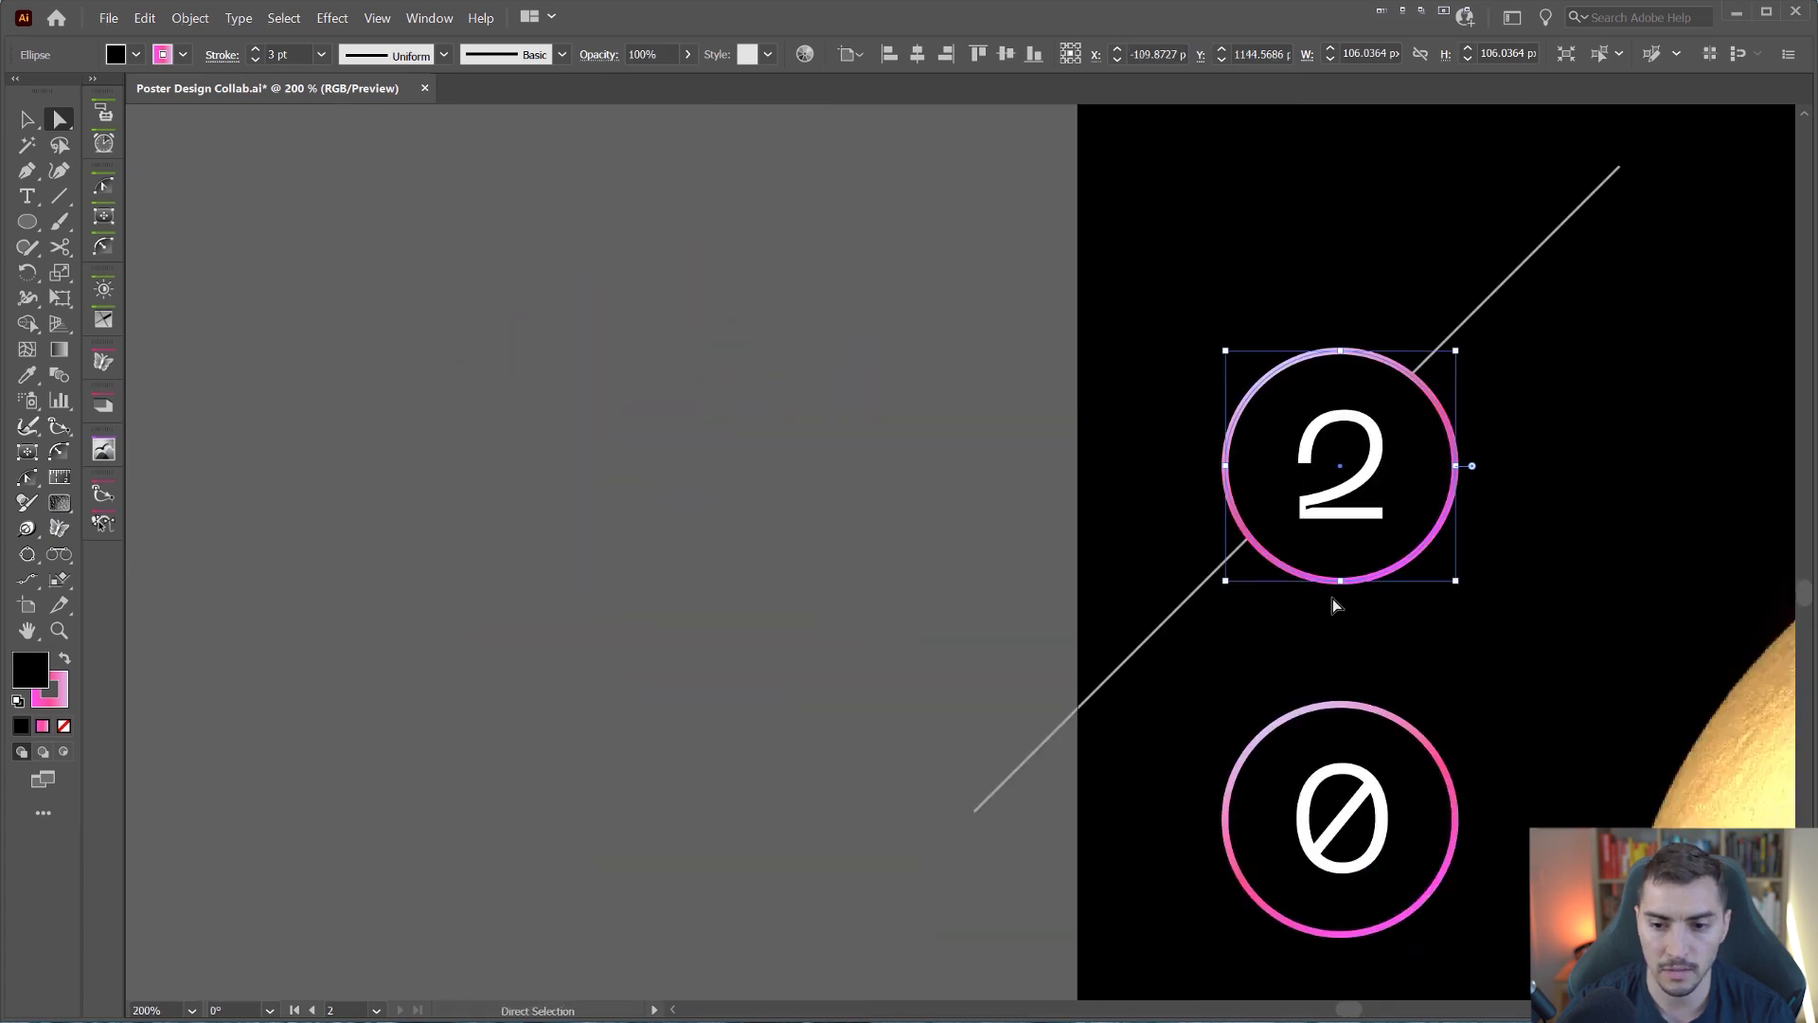
# Step: Select the outlines of the lower three circles and give them the same black fill
pyautogui.hscroll(5, 1332, 598)
pyautogui.scroll(-2, 1332, 599)
pyautogui.click(985, 531)
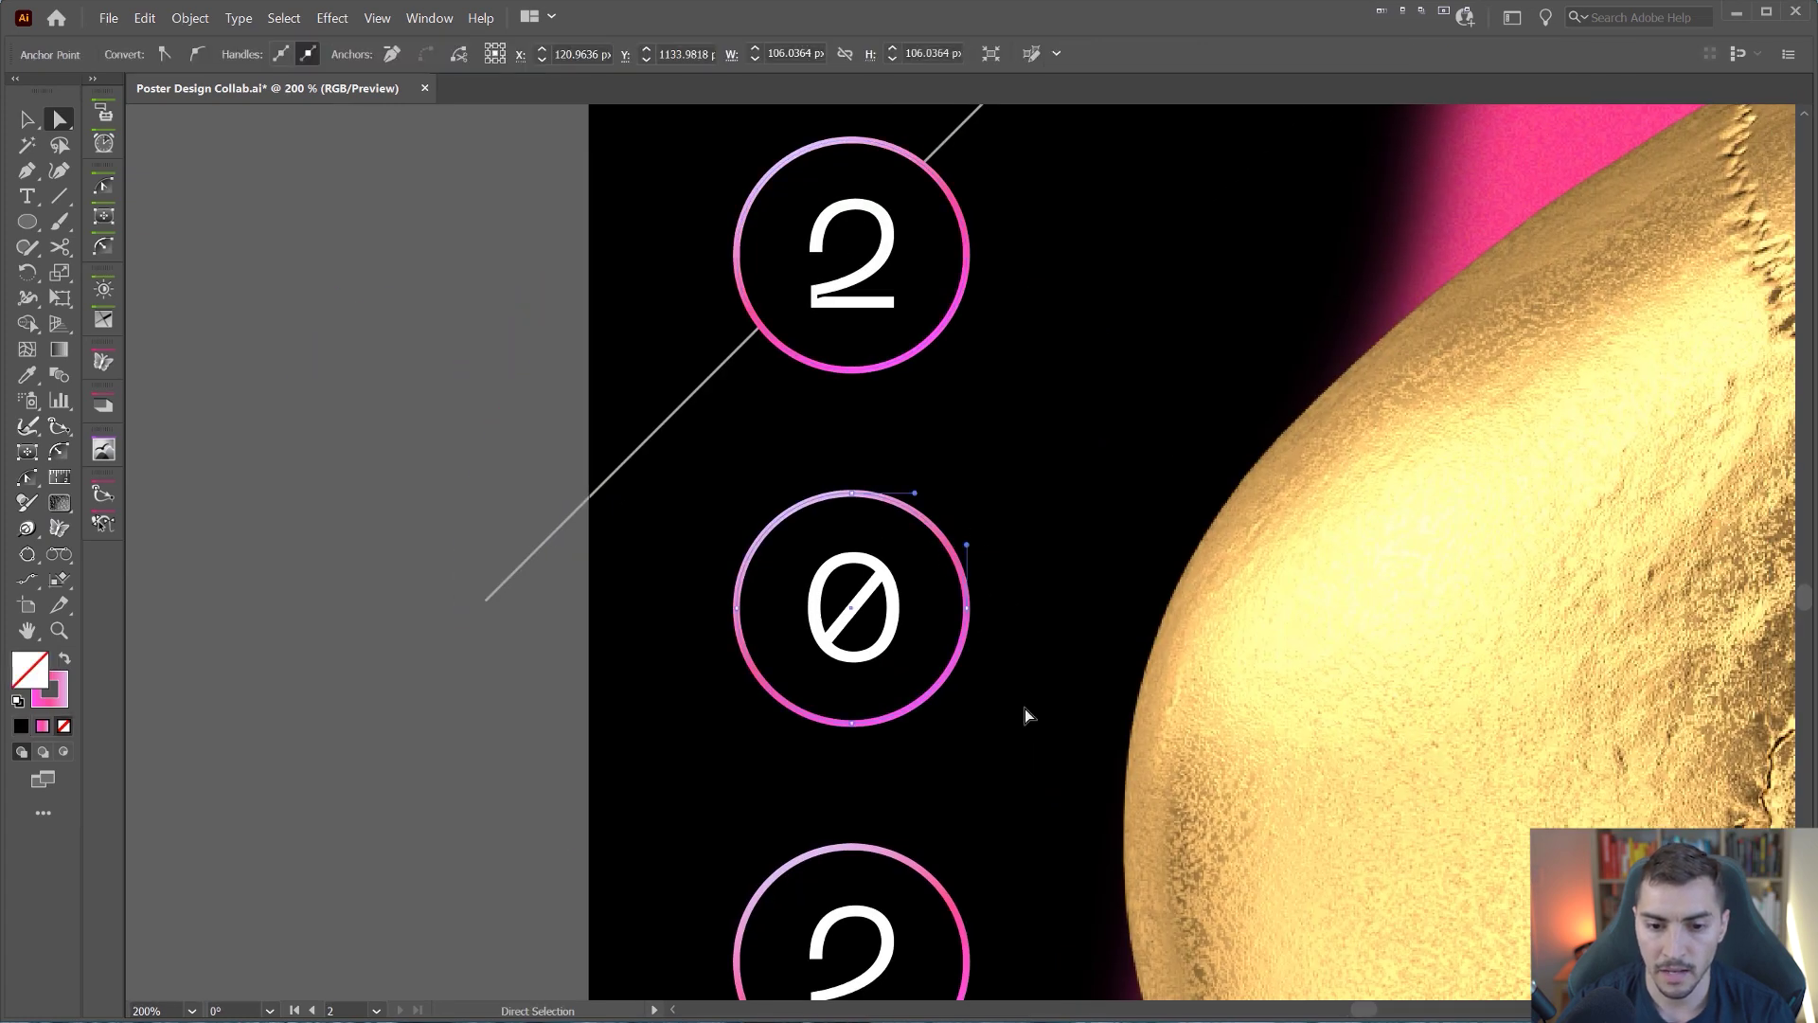
pyautogui.scroll(-3, 1024, 708)
pyautogui.keyDown('shift'); pyautogui.click(953, 611); pyautogui.keyUp('shift')
pyautogui.scroll(-2, 982, 843)
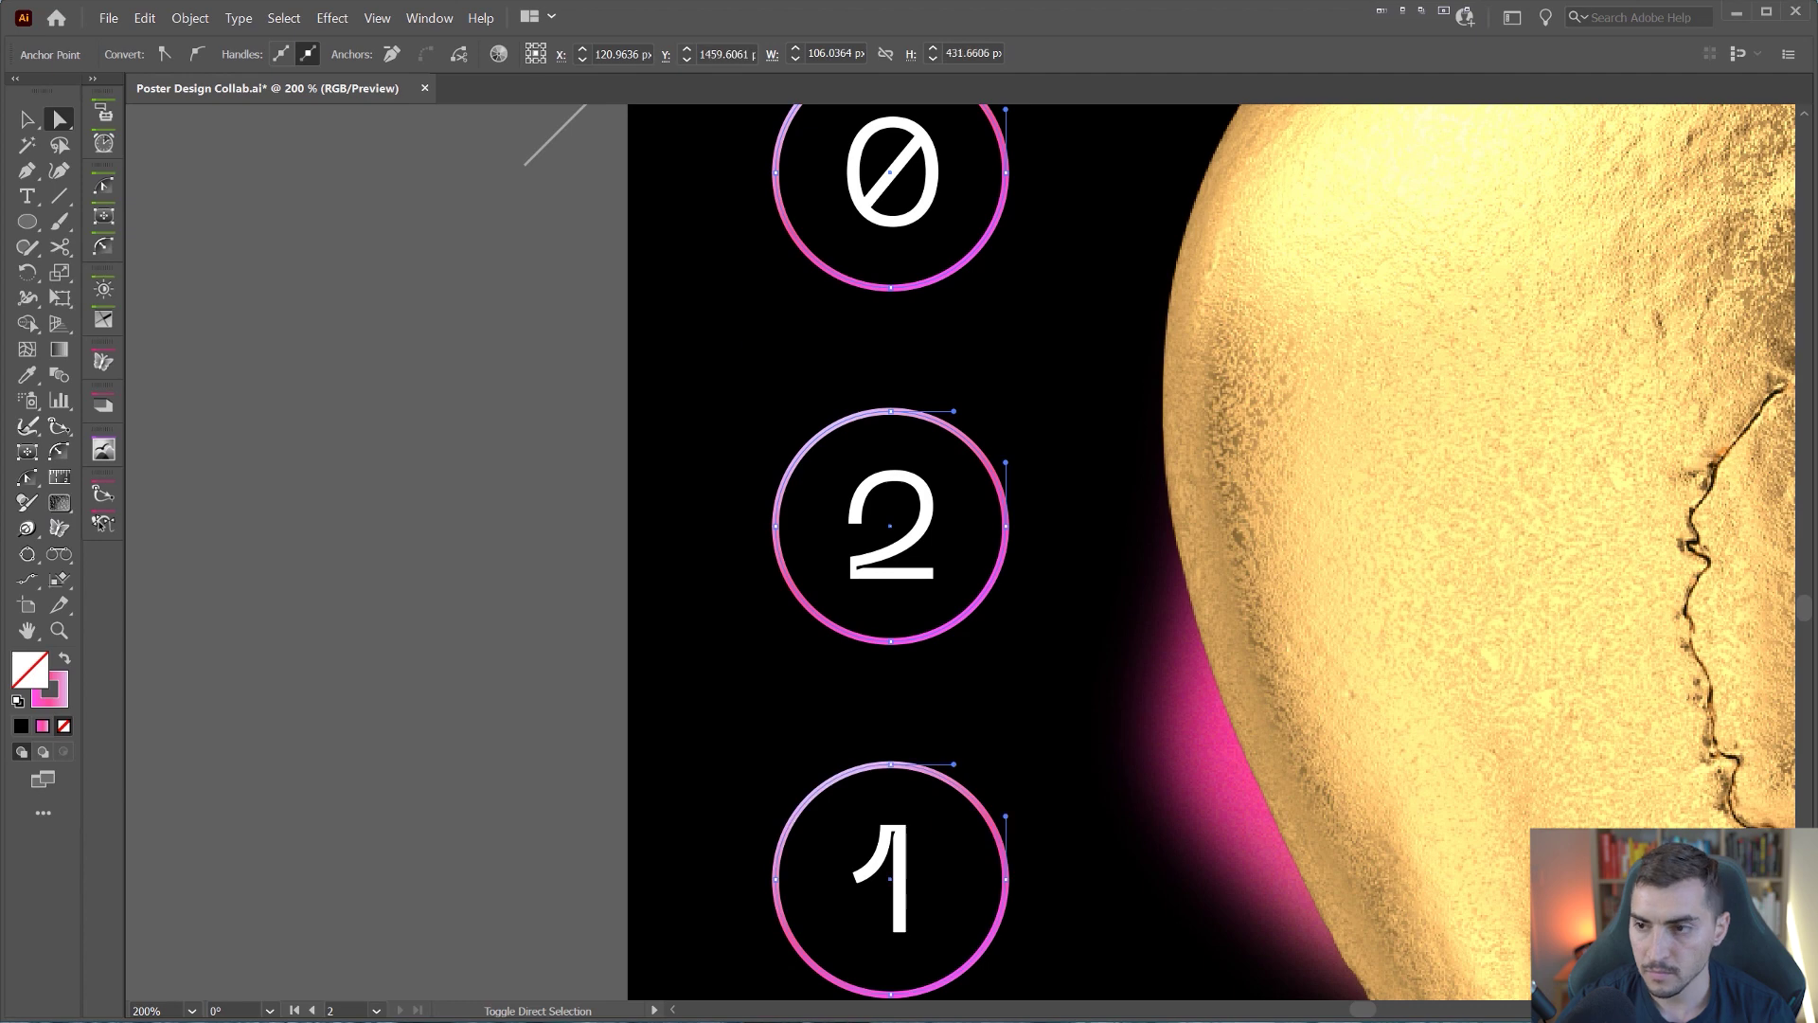
pyautogui.click(991, 304)
# Step: Set the stroke weight of the diagonal line behind the top circle to 3 pt
pyautogui.scroll(-1, 991, 309)
pyautogui.moveTo(630, 282); pyautogui.dragTo(613, 528)
pyautogui.click(666, 337)
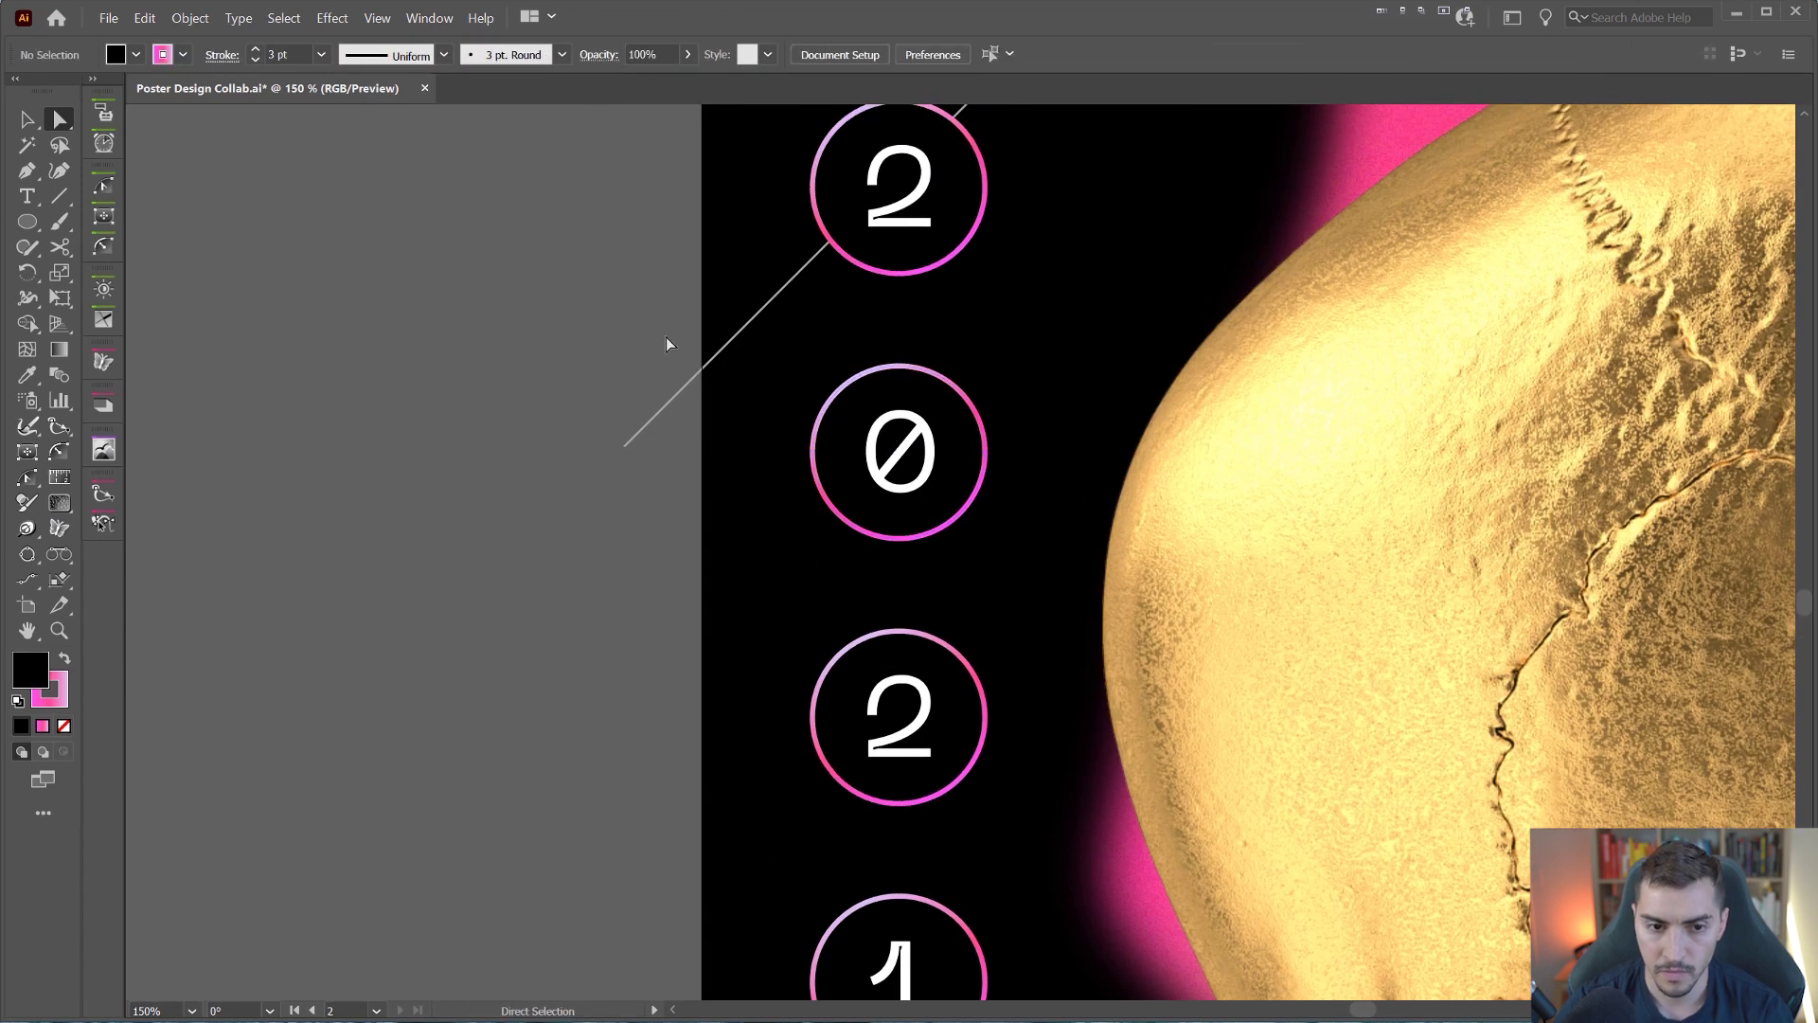
pyautogui.click(702, 370)
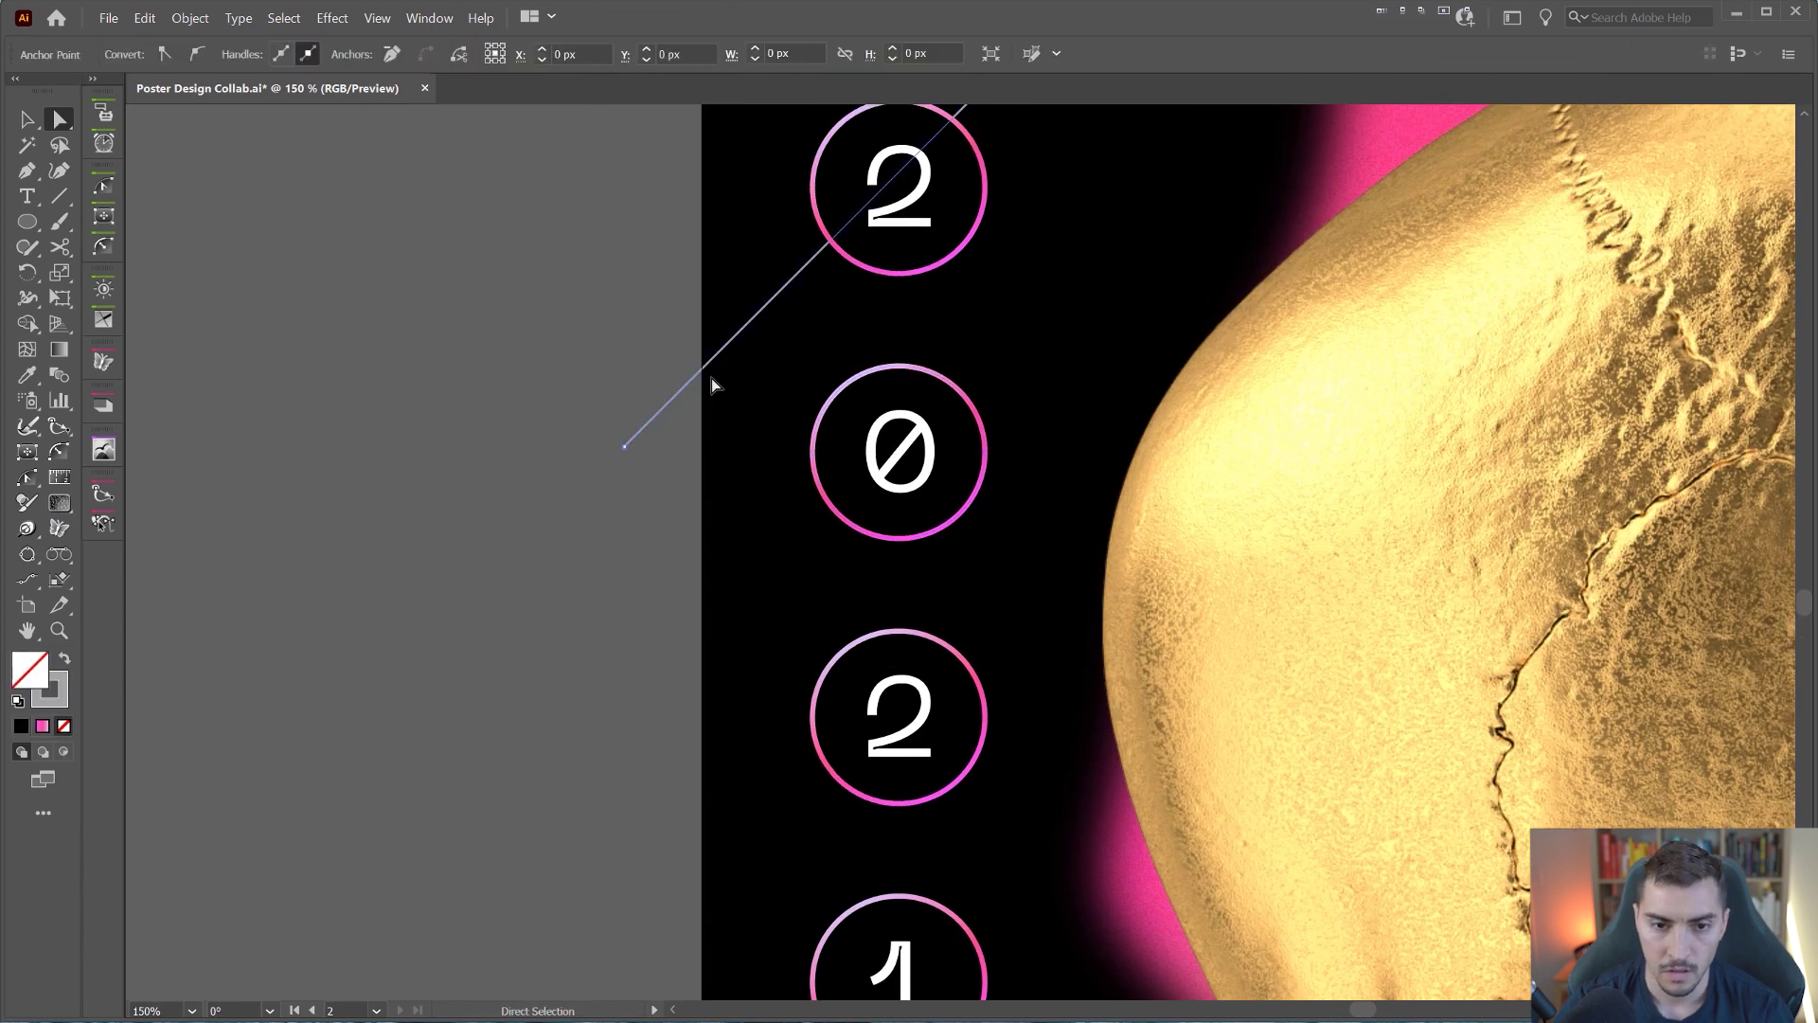
pyautogui.click(871, 371)
pyautogui.click(1817, 494)
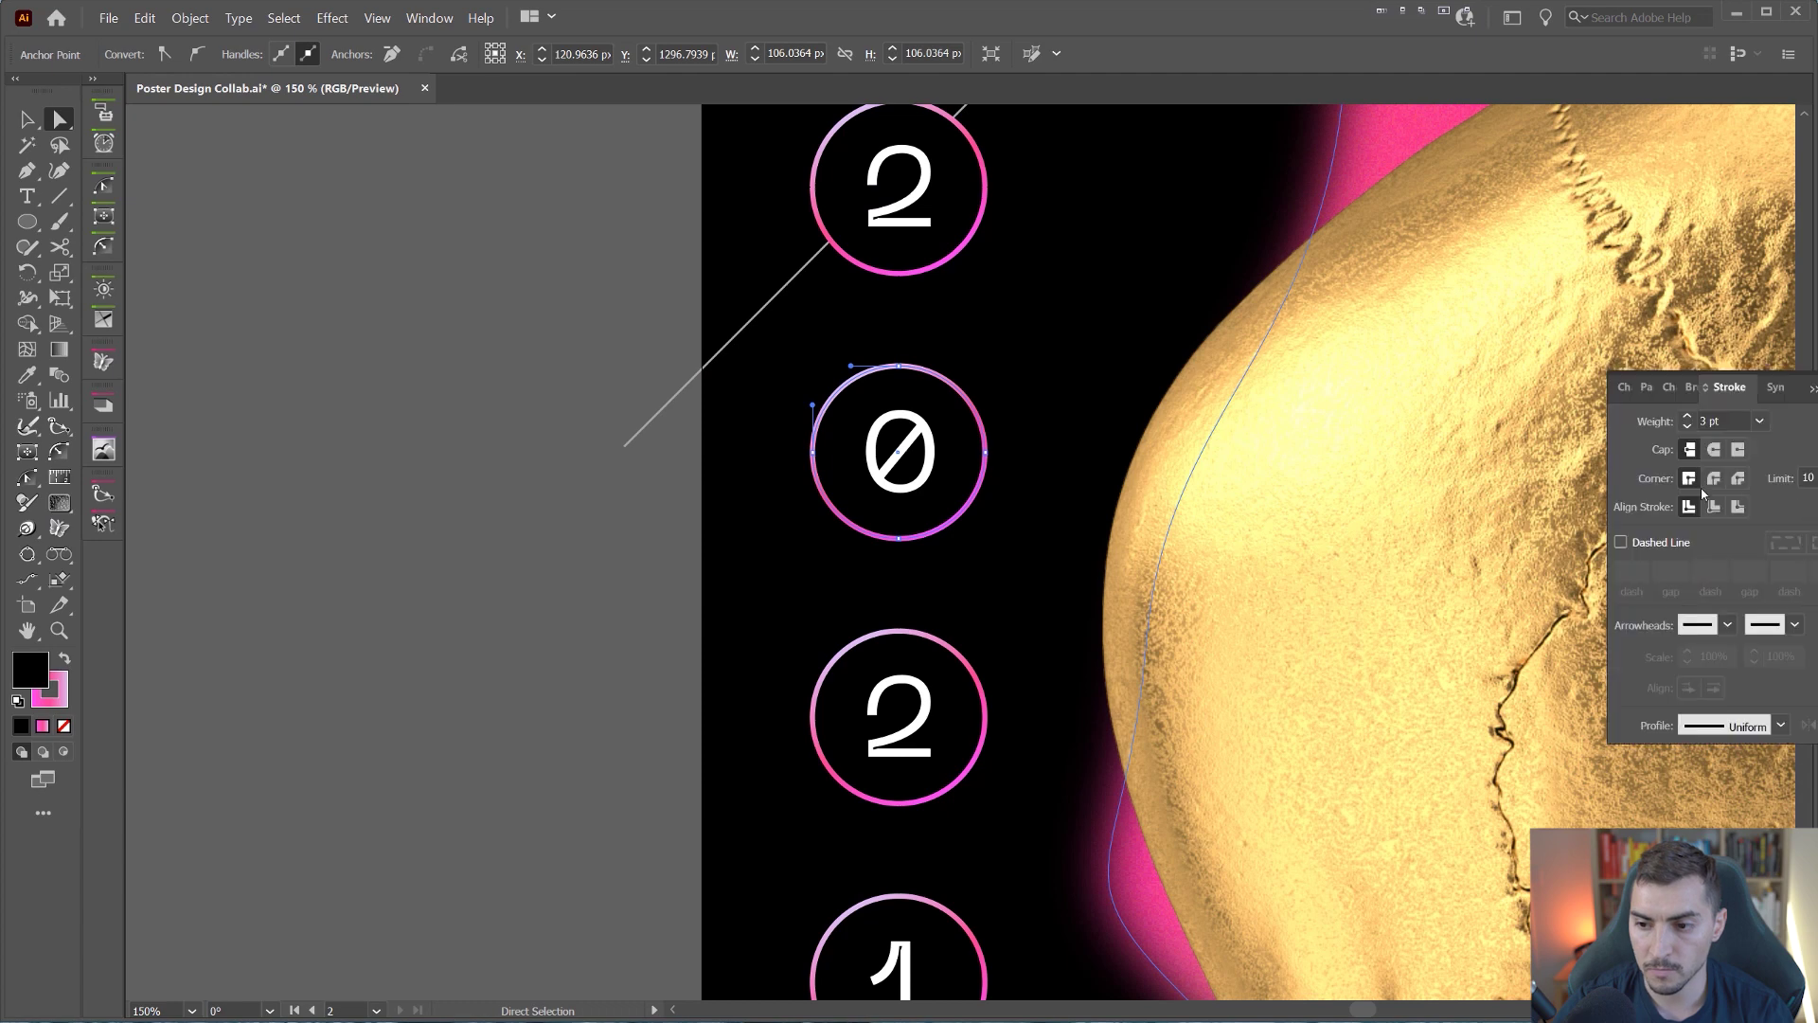
pyautogui.click(620, 303)
pyautogui.click(660, 414)
pyautogui.scroll(1, 856, 205)
pyautogui.moveTo(827, 289); pyautogui.dragTo(866, 362)
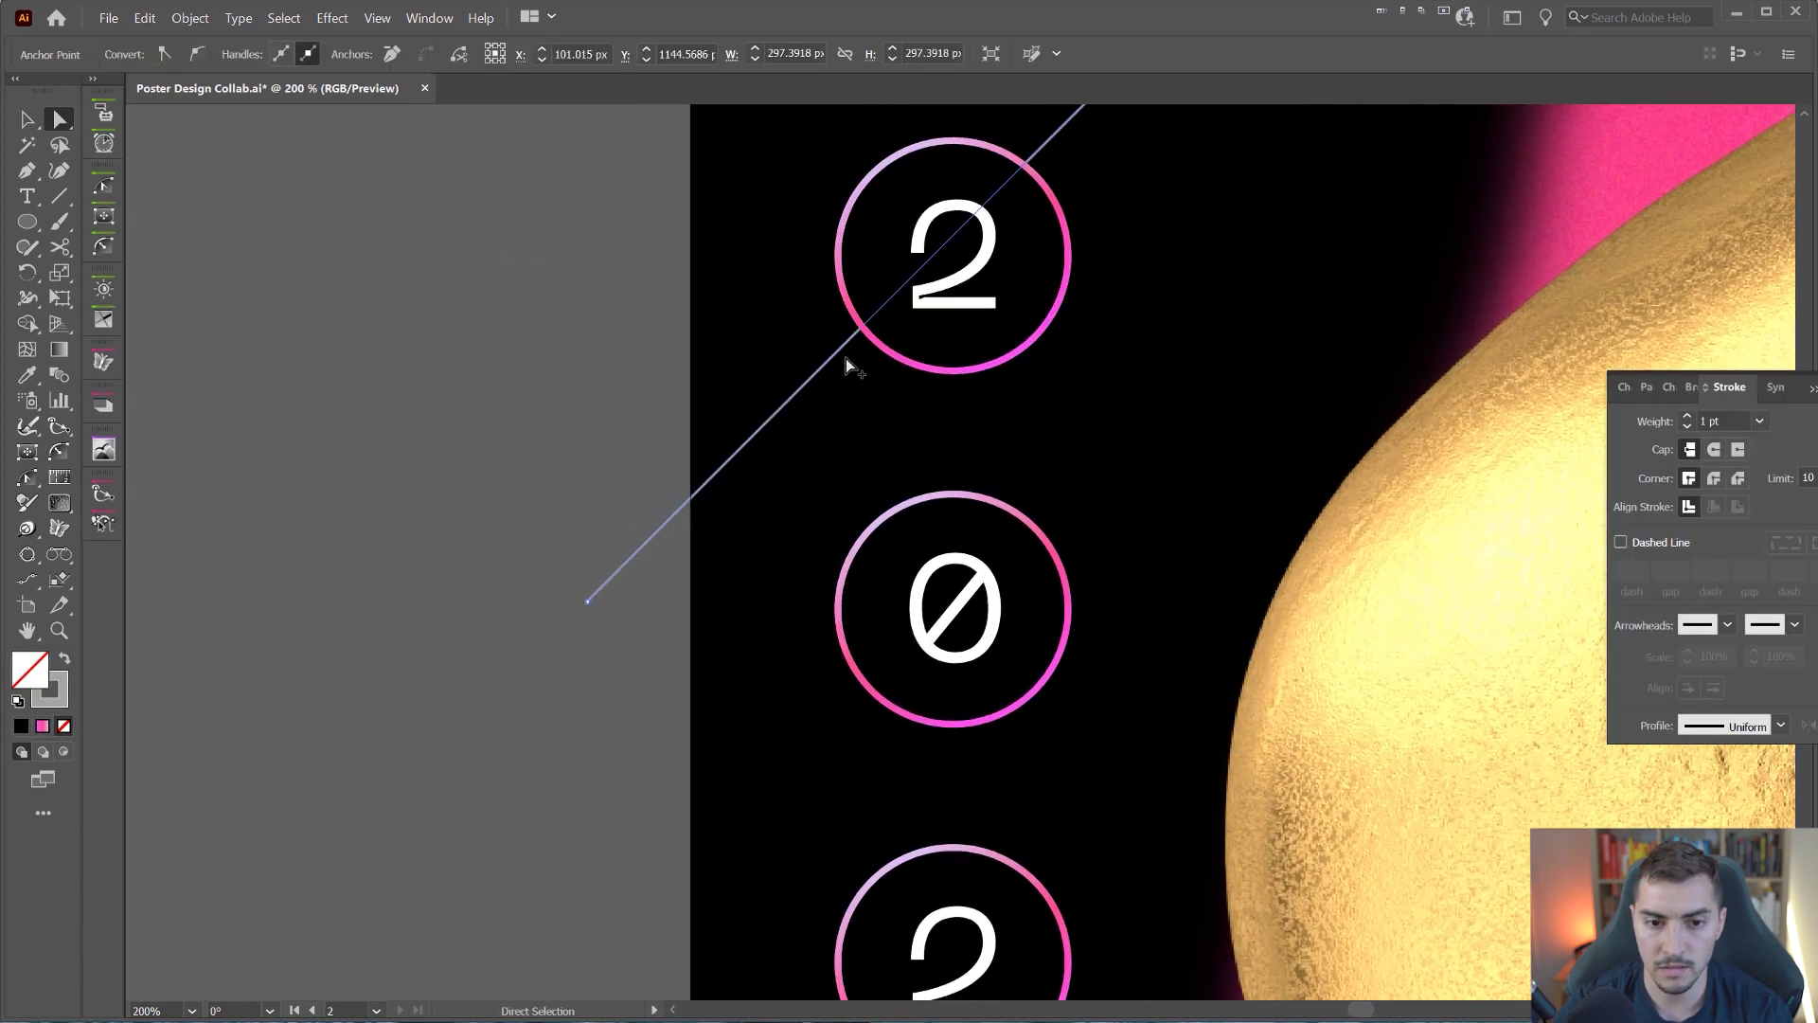
pyautogui.scroll(1, 845, 358)
pyautogui.click(1687, 416)
pyautogui.click(1687, 415)
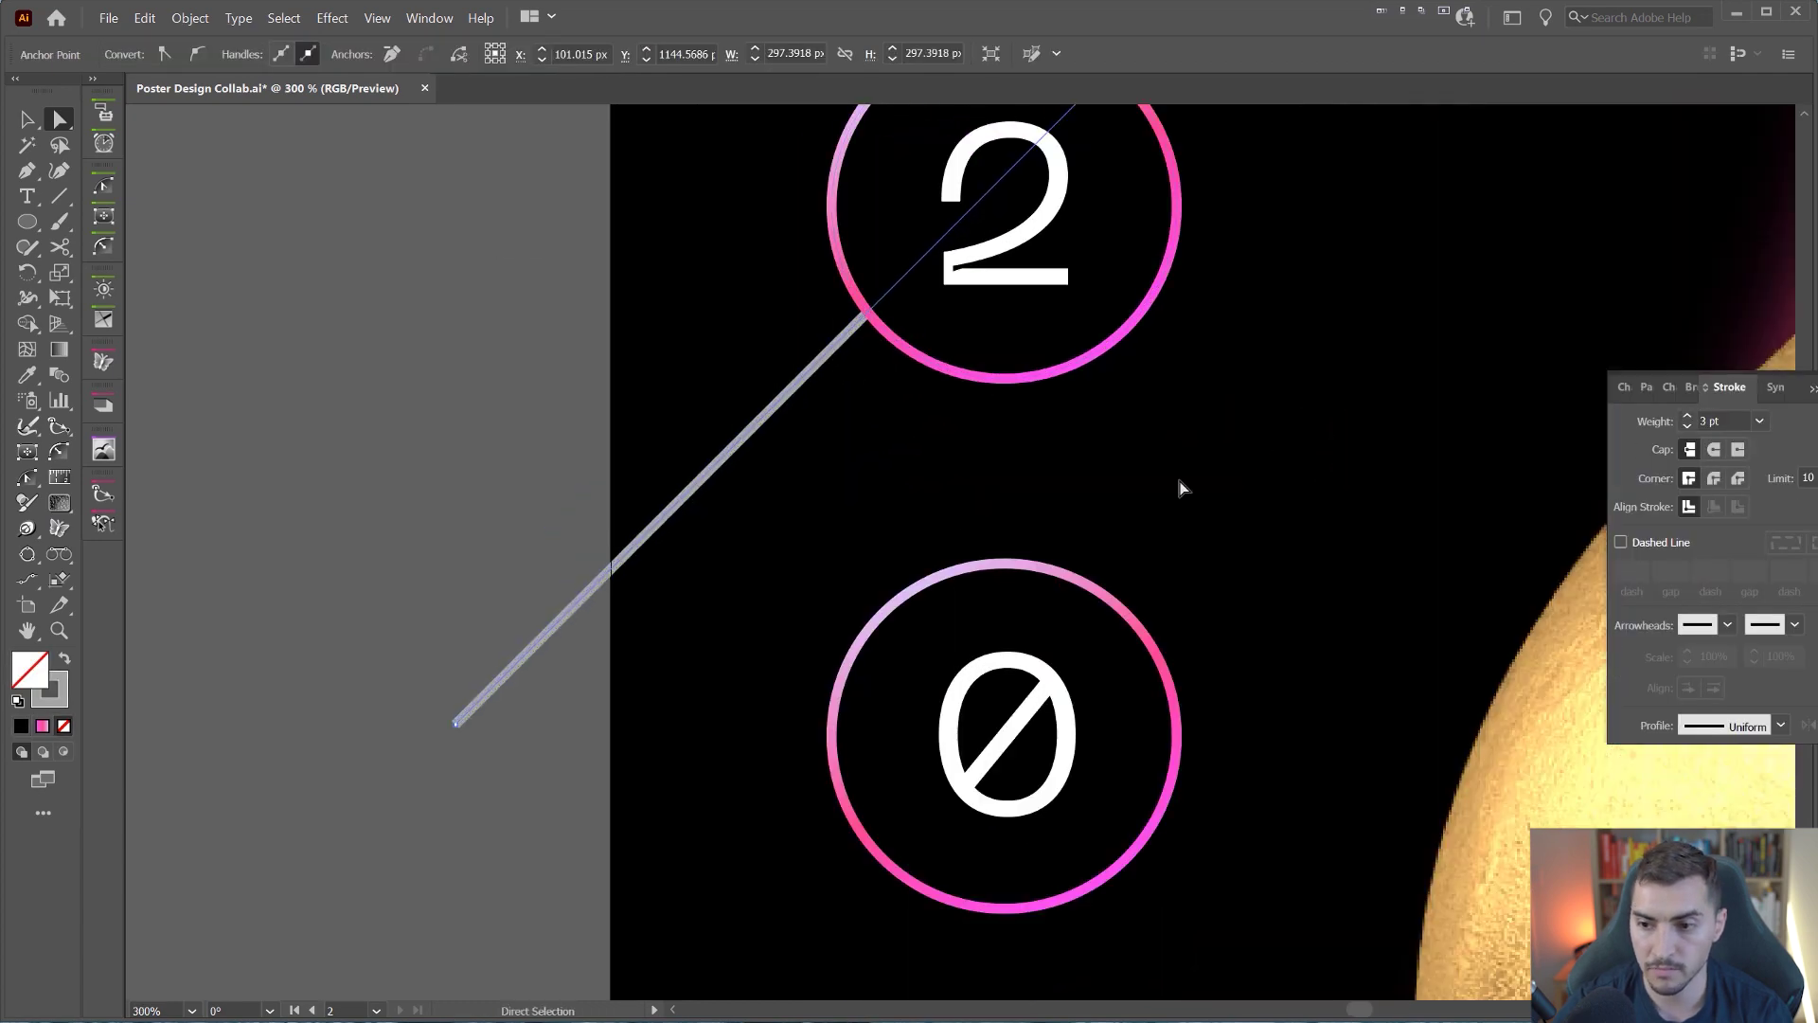
# Step: Duplicate the diagonal line straight down to the second circle and repeat the copy for the third and fourth circles
pyautogui.click(689, 551)
pyautogui.scroll(-3, 689, 551)
pyautogui.moveTo(731, 494); pyautogui.dragTo(873, 527)
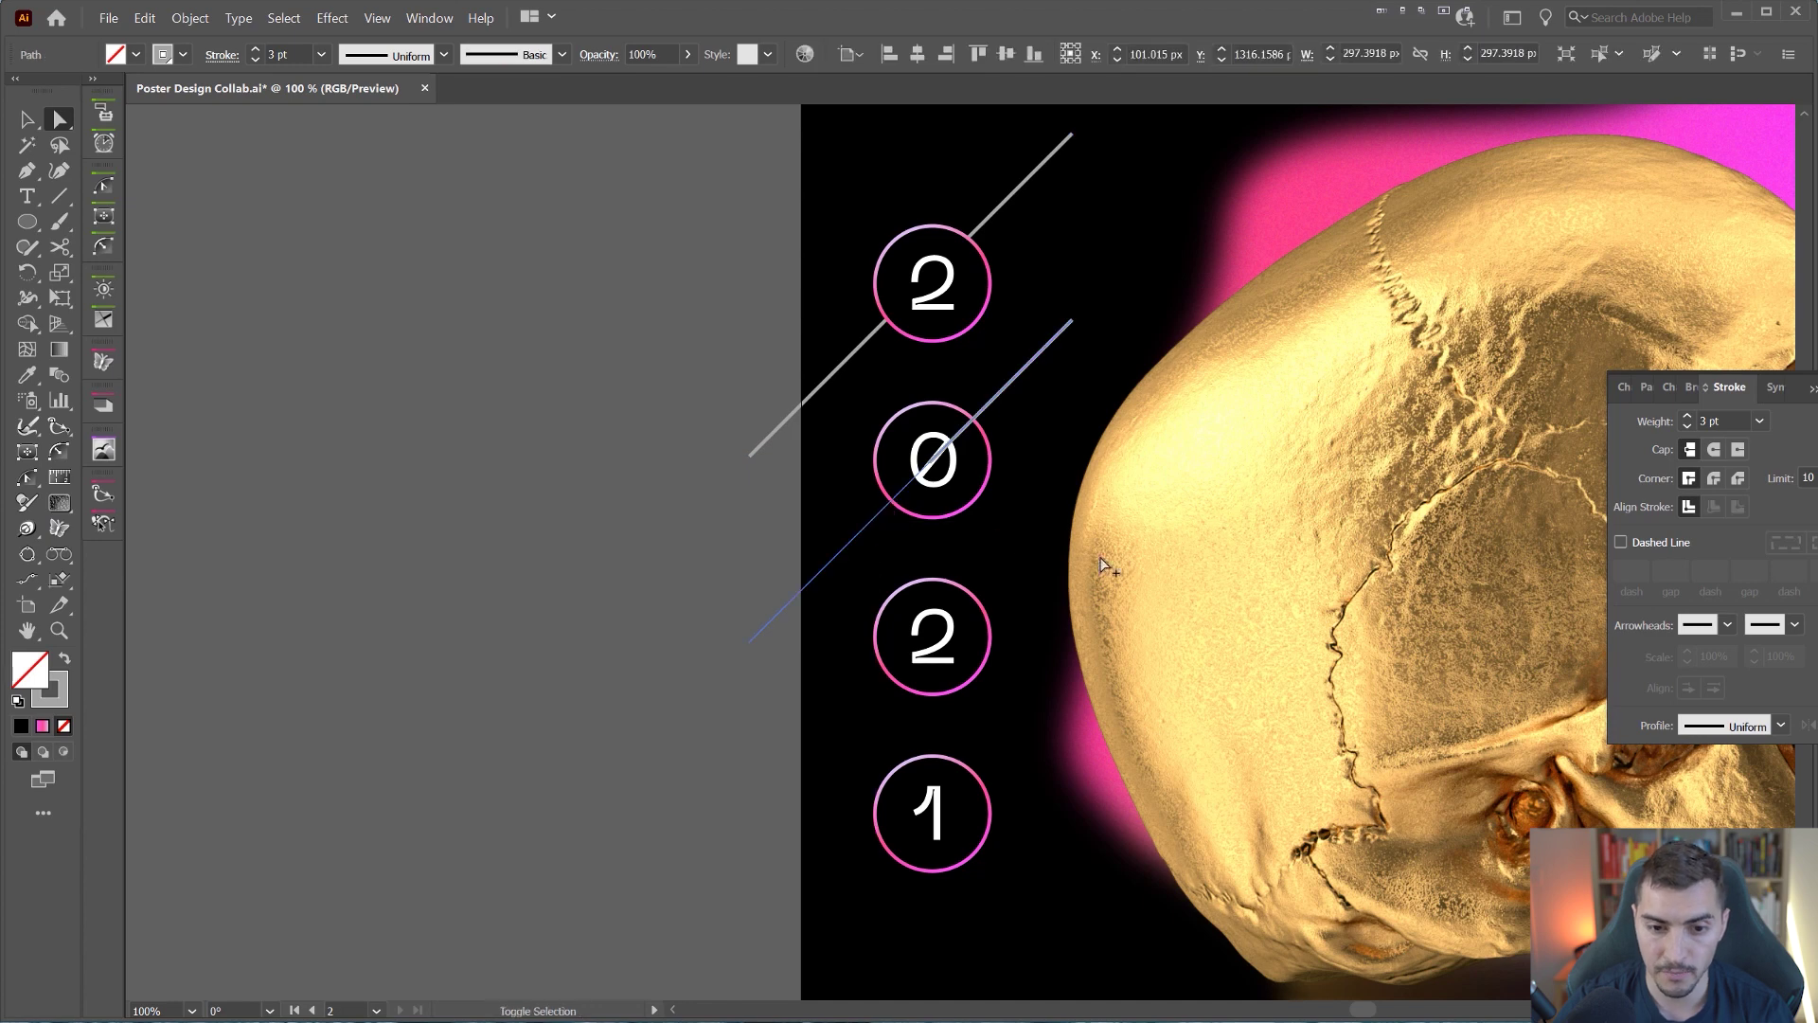
pyautogui.hotkey('ctrl', 'd')
pyautogui.hotkey('ctrl', 'd')
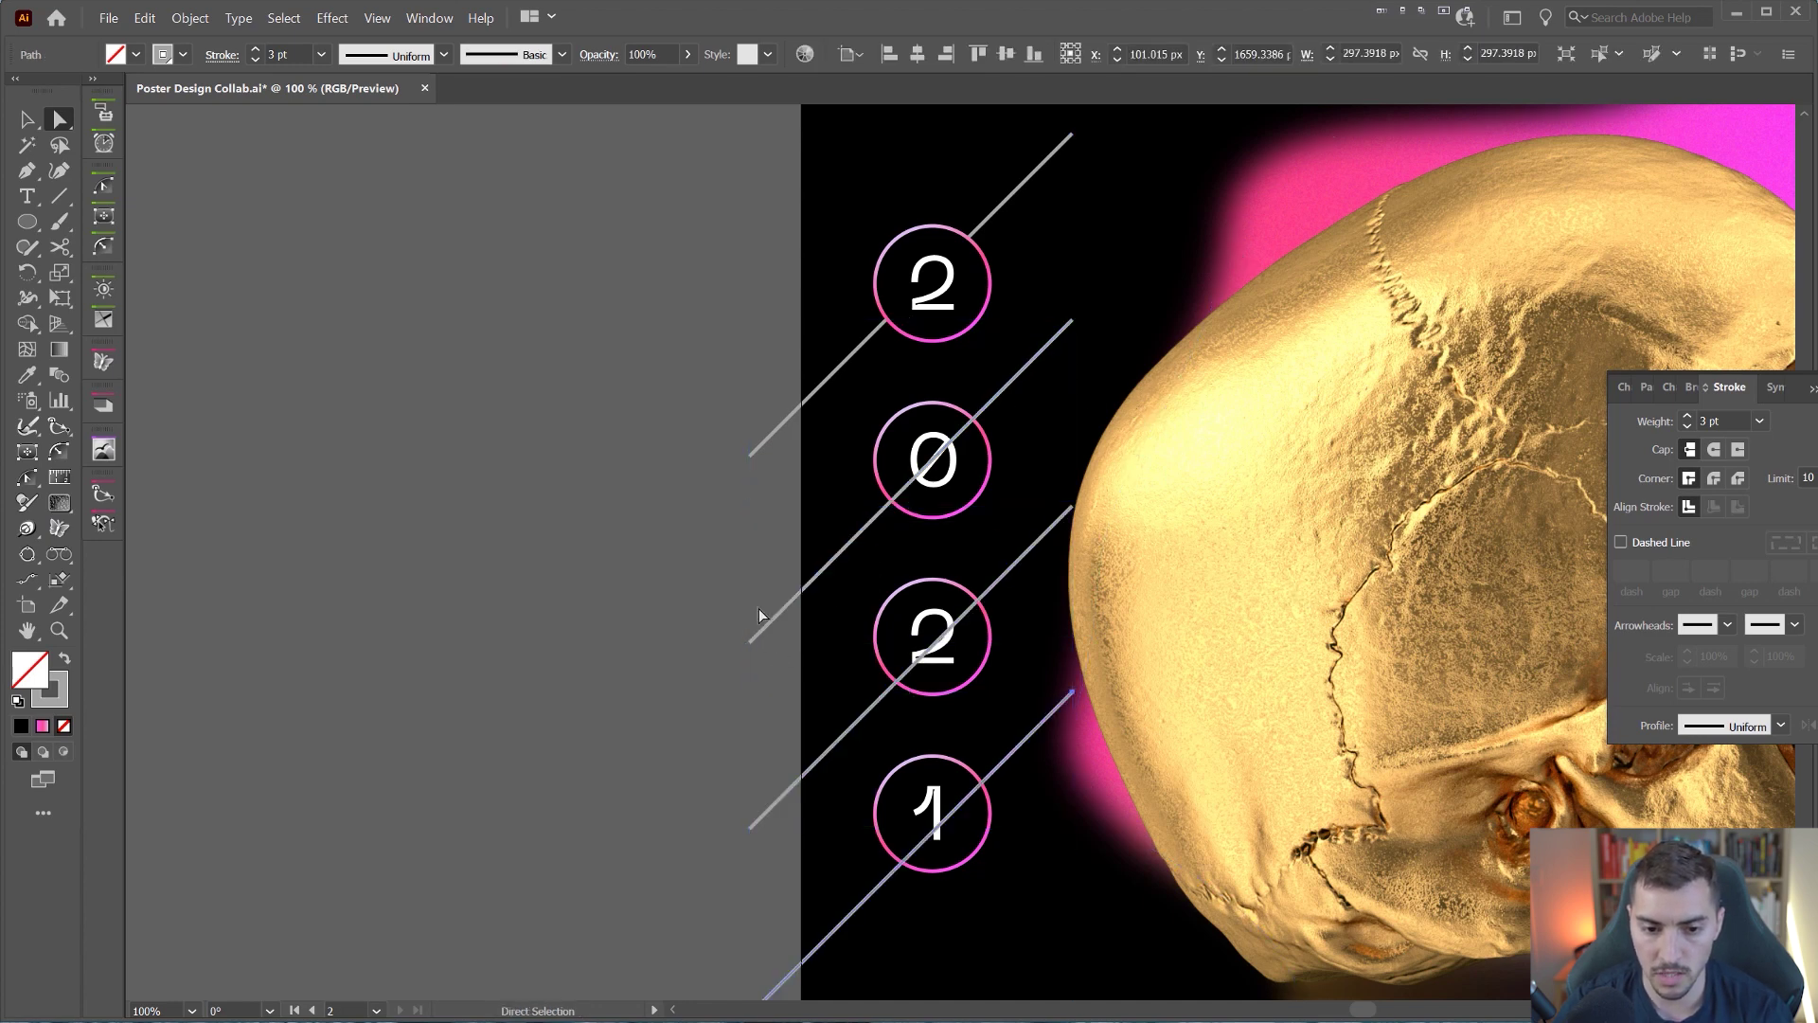
# Step: Send the three copied diagonal lines behind their circles and compare the arrangement with the original poster
pyautogui.moveTo(820, 958); pyautogui.dragTo(819, 958)
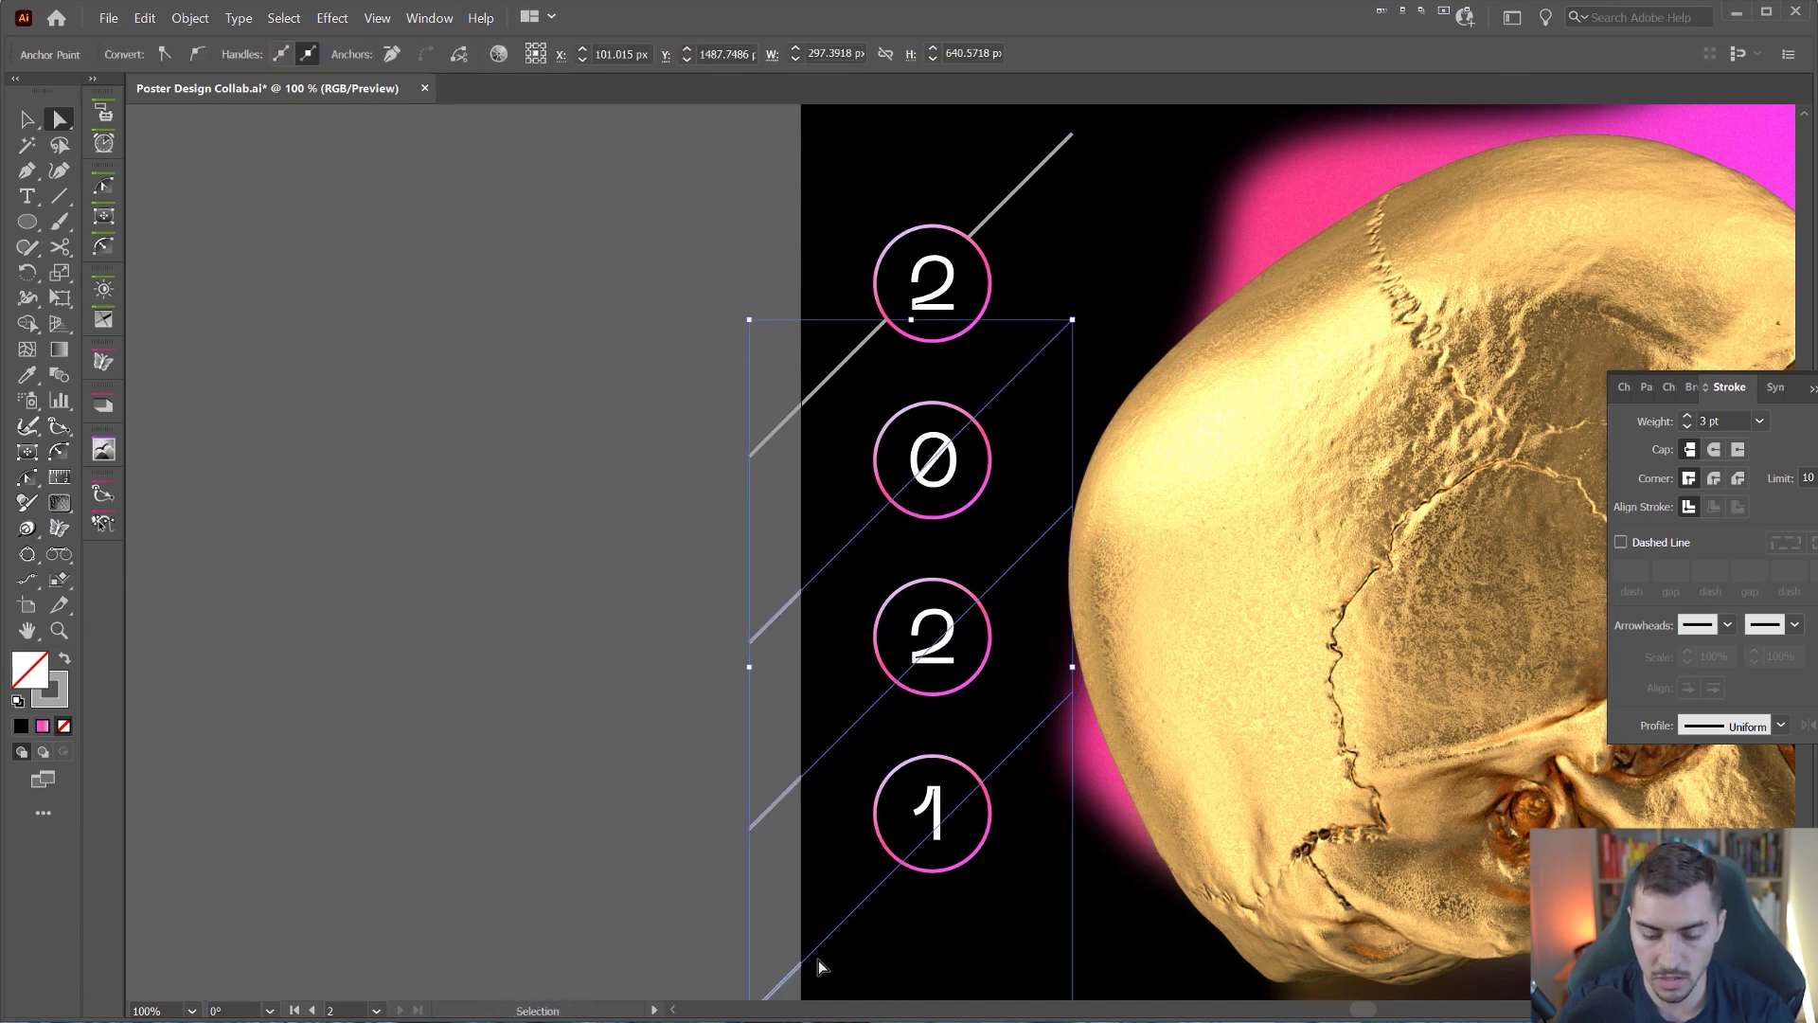
pyautogui.hotkey('ctrl', '[')
pyautogui.hotkey('ctrl', '[')
pyautogui.hotkey('ctrl', '[')
pyautogui.press('v')
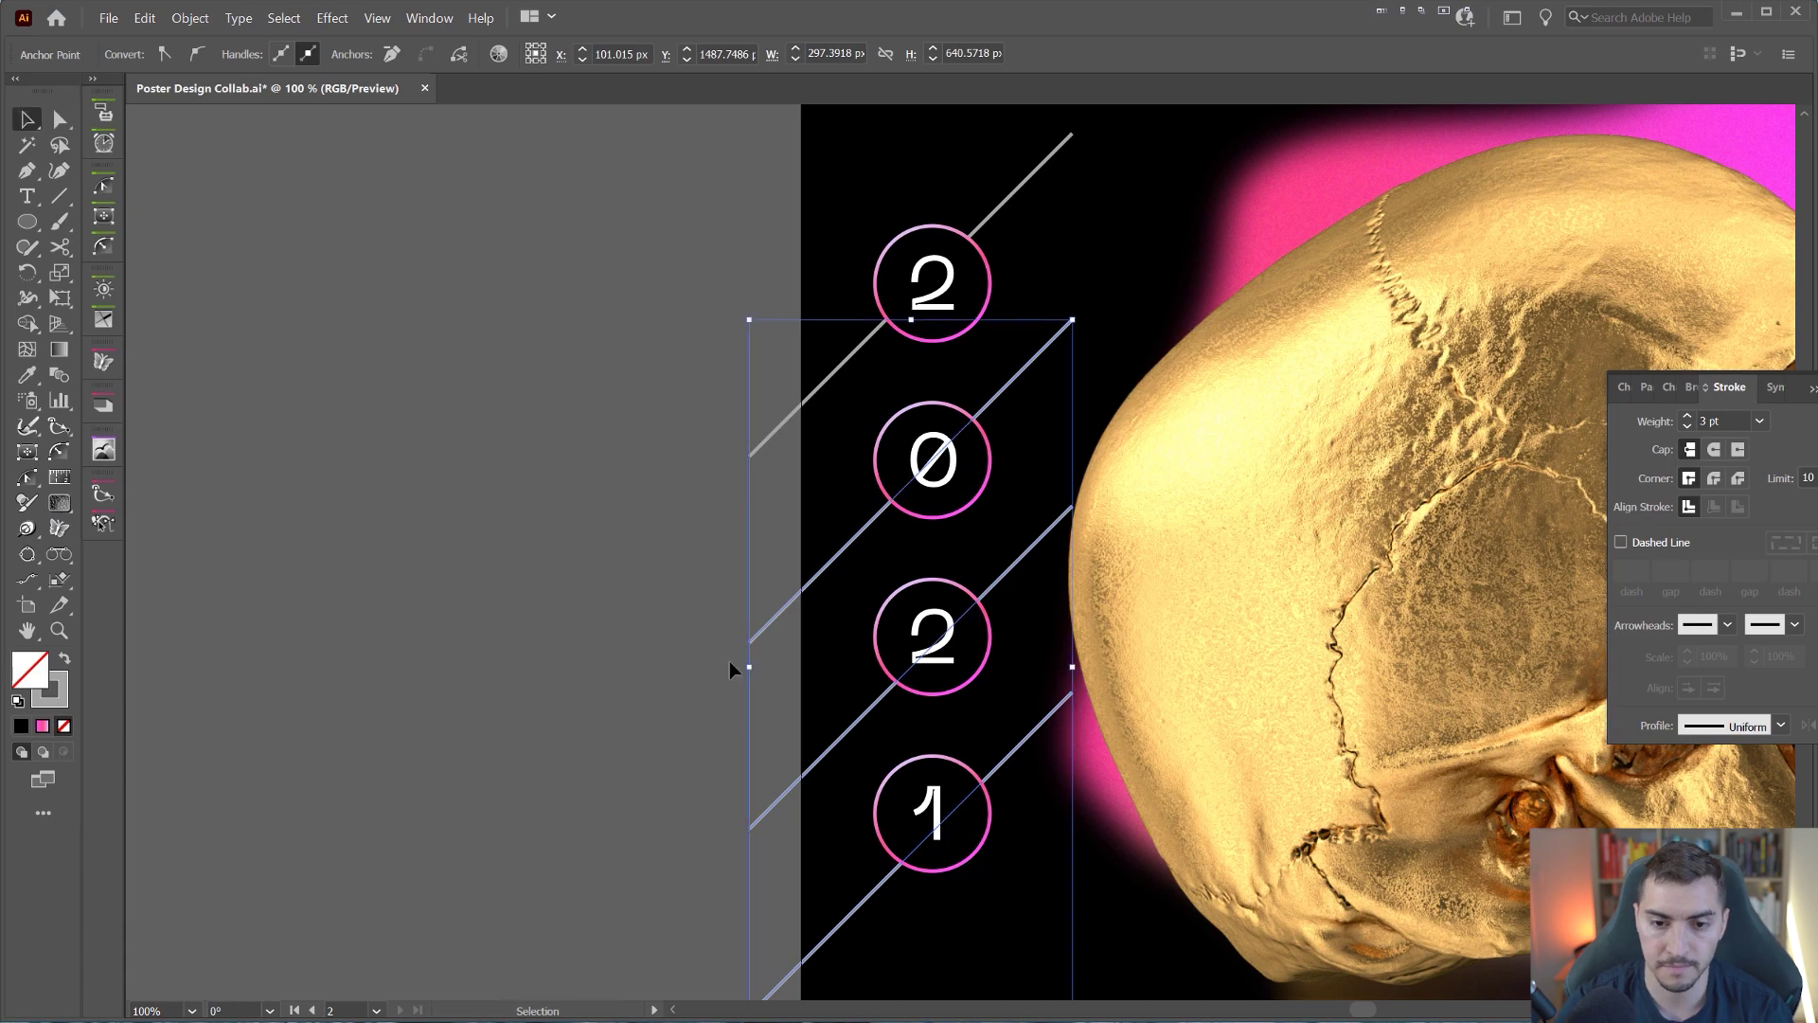
pyautogui.click(730, 660)
pyautogui.scroll(-1, 745, 644)
pyautogui.scroll(-3, 783, 383)
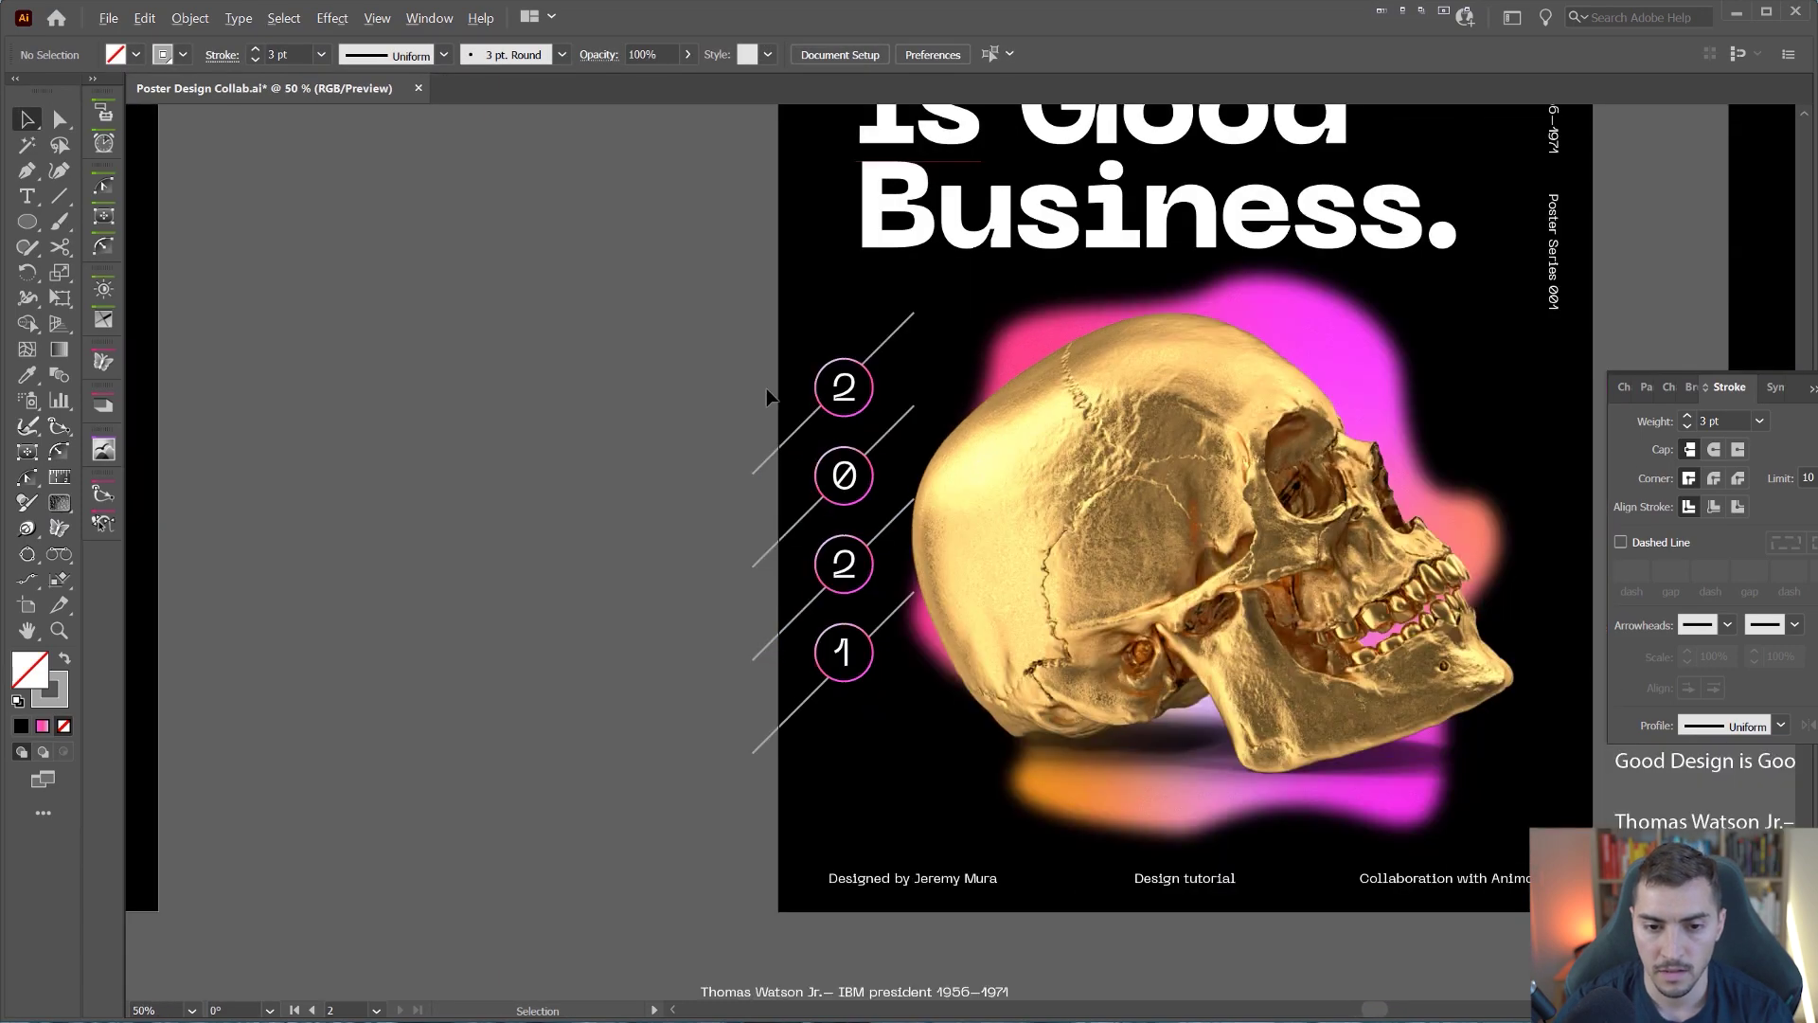
pyautogui.moveTo(783, 379); pyautogui.dragTo(923, 360)
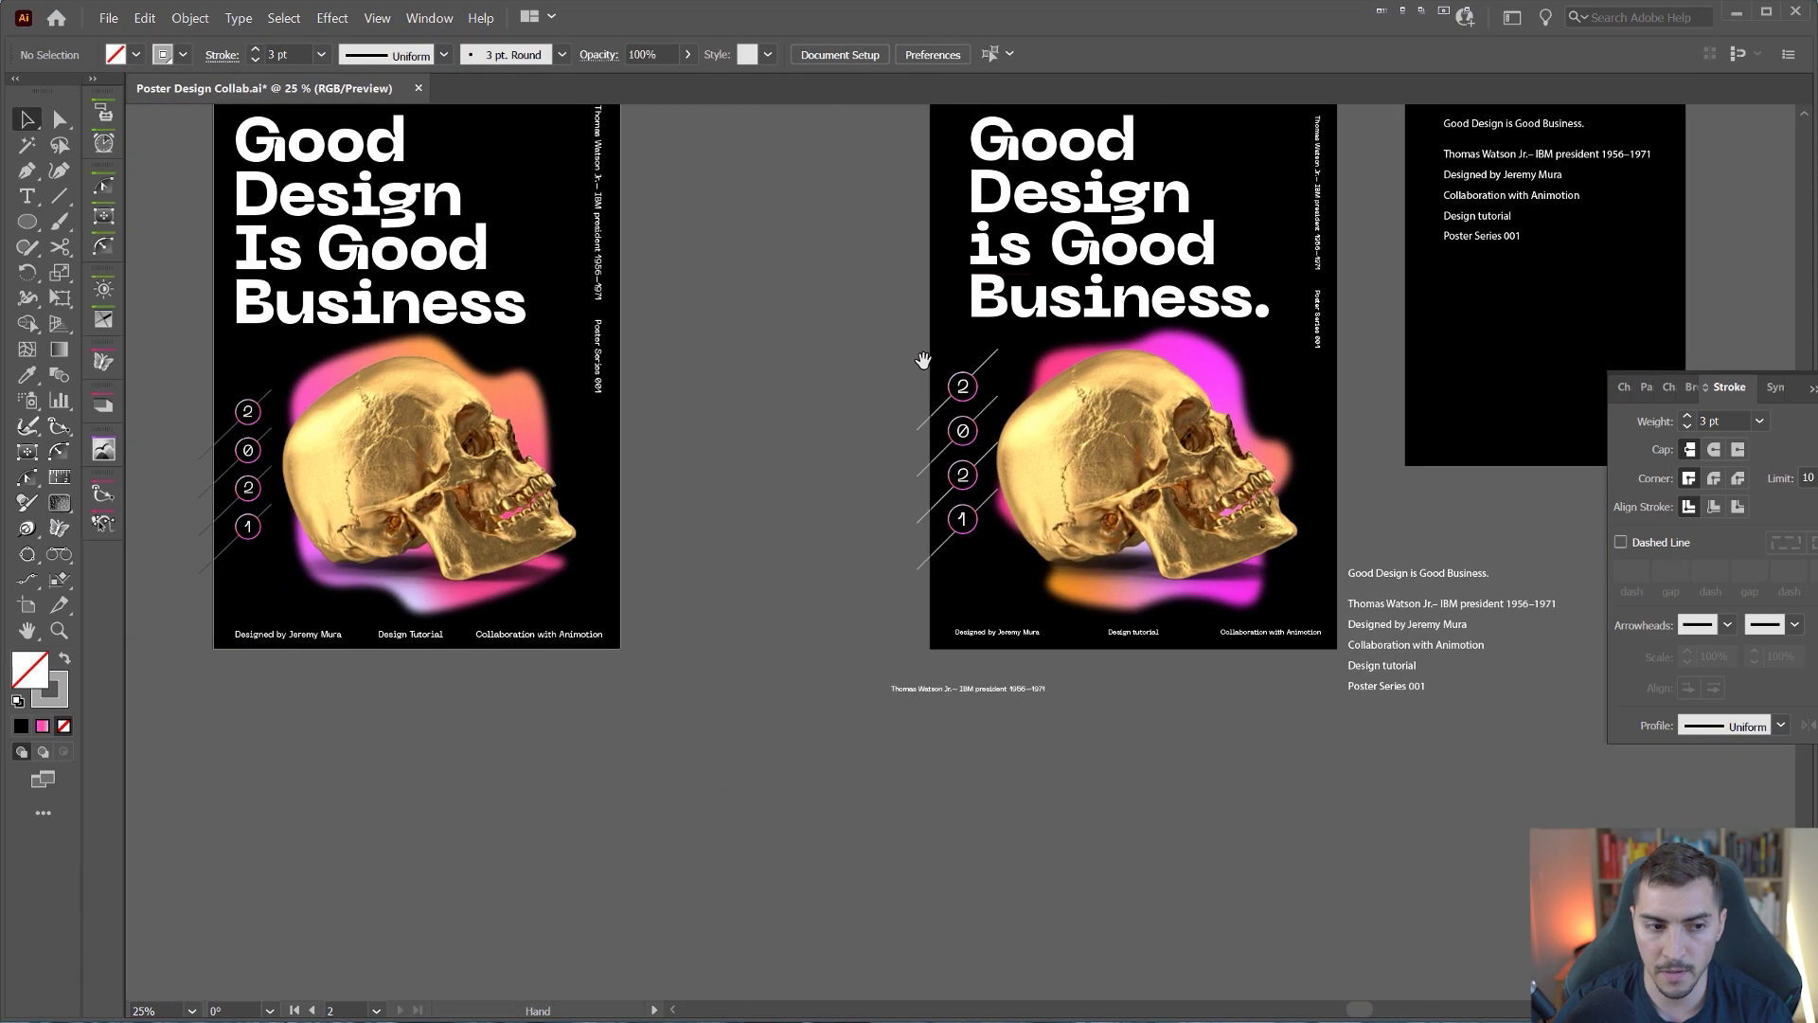
pyautogui.scroll(3, 956, 388)
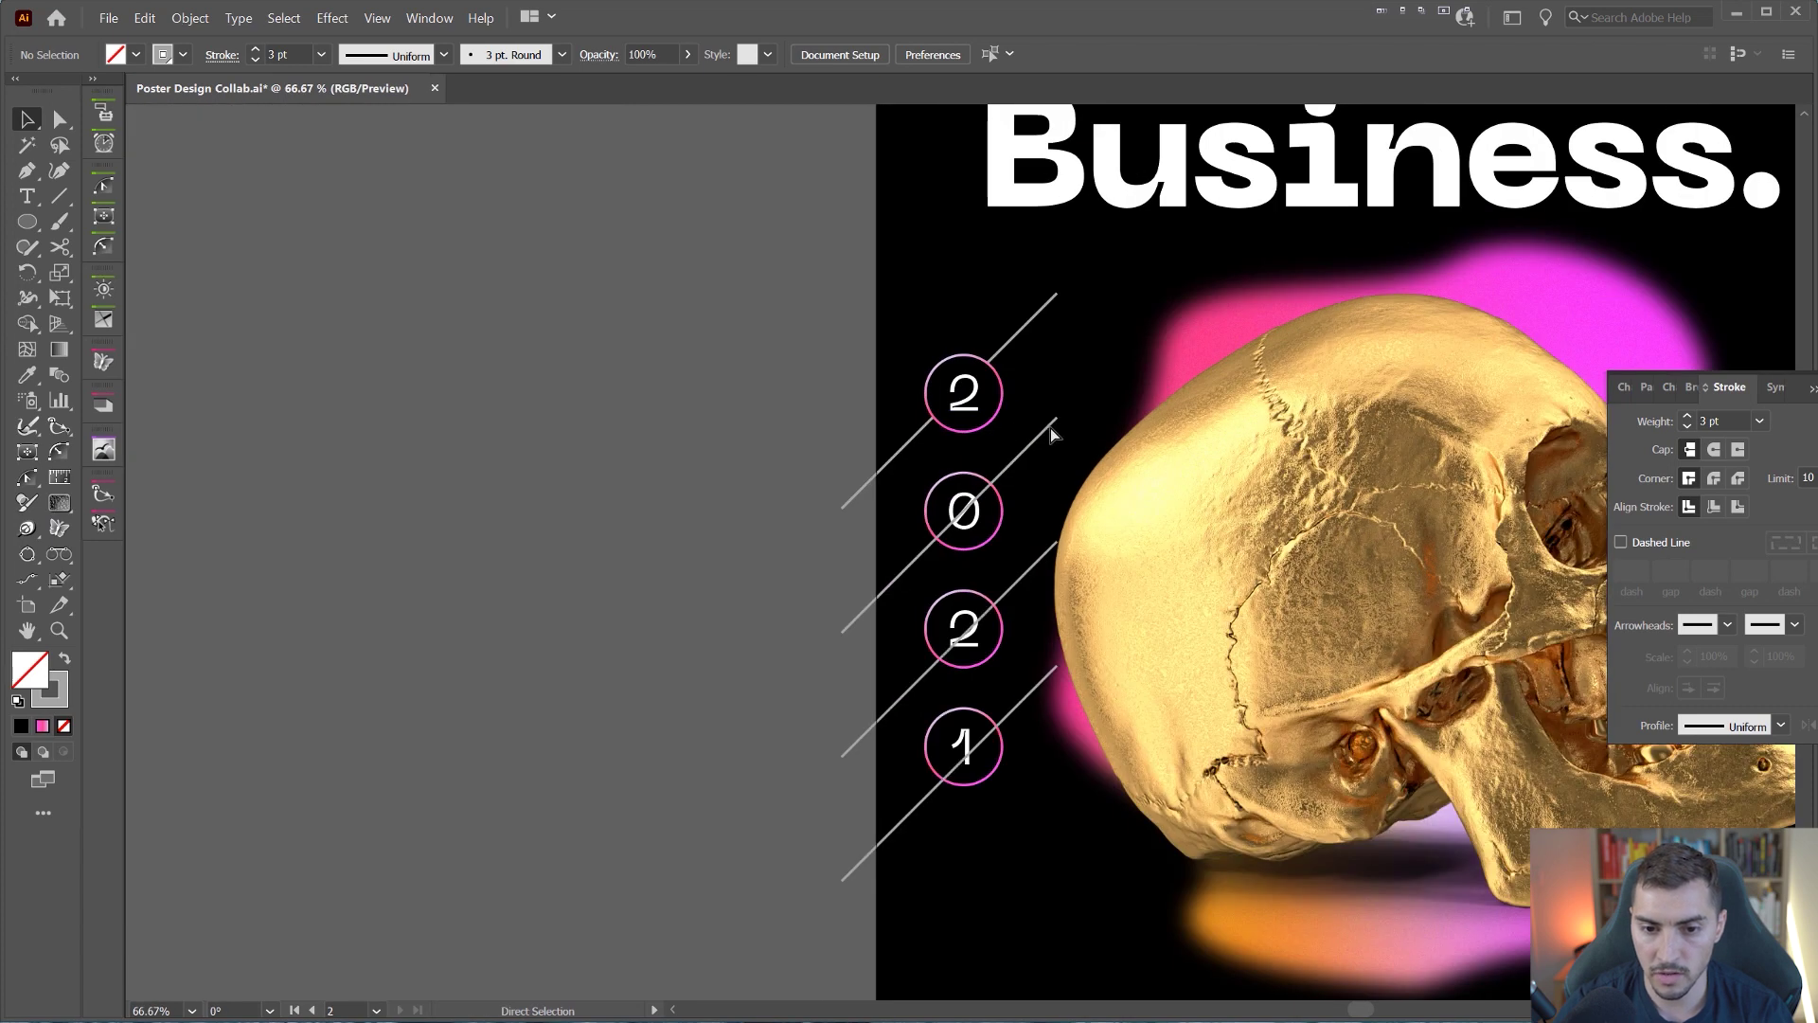
# Step: Undo the copying and reordering of the lower three diagonal lines
pyautogui.hotkey('ctrl', 'z')
pyautogui.hotkey('ctrl', 'z')
pyautogui.hotkey('ctrl', 'z')
# Step: Shorten the upper end of the top diagonal line along its direction so it extends less beyond the circle
pyautogui.click(1056, 296)
pyautogui.press('a')
pyautogui.moveTo(1057, 293); pyautogui.dragTo(999, 348)
pyautogui.scroll(3, 1018, 331)
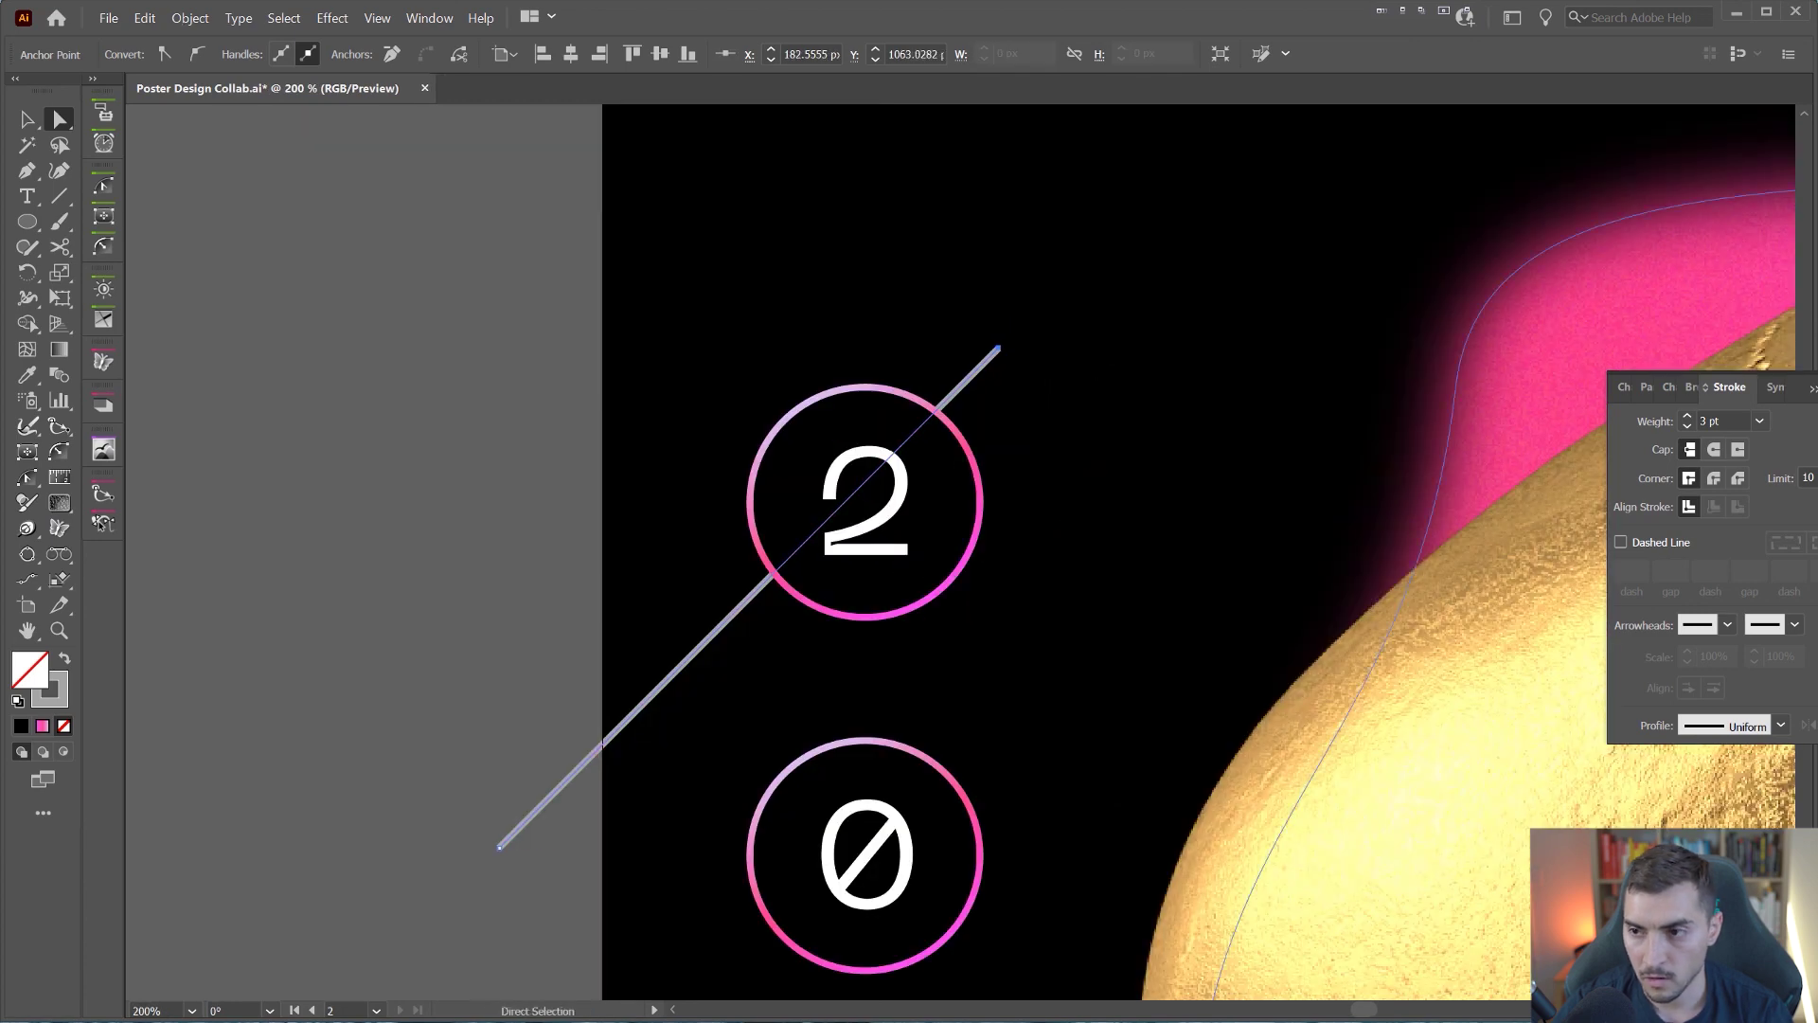
# Step: Compare the grey swatches on the diagonal line's stroke and apply the dark grey one
pyautogui.moveTo(1817, 123); pyautogui.dragTo(1197, 221)
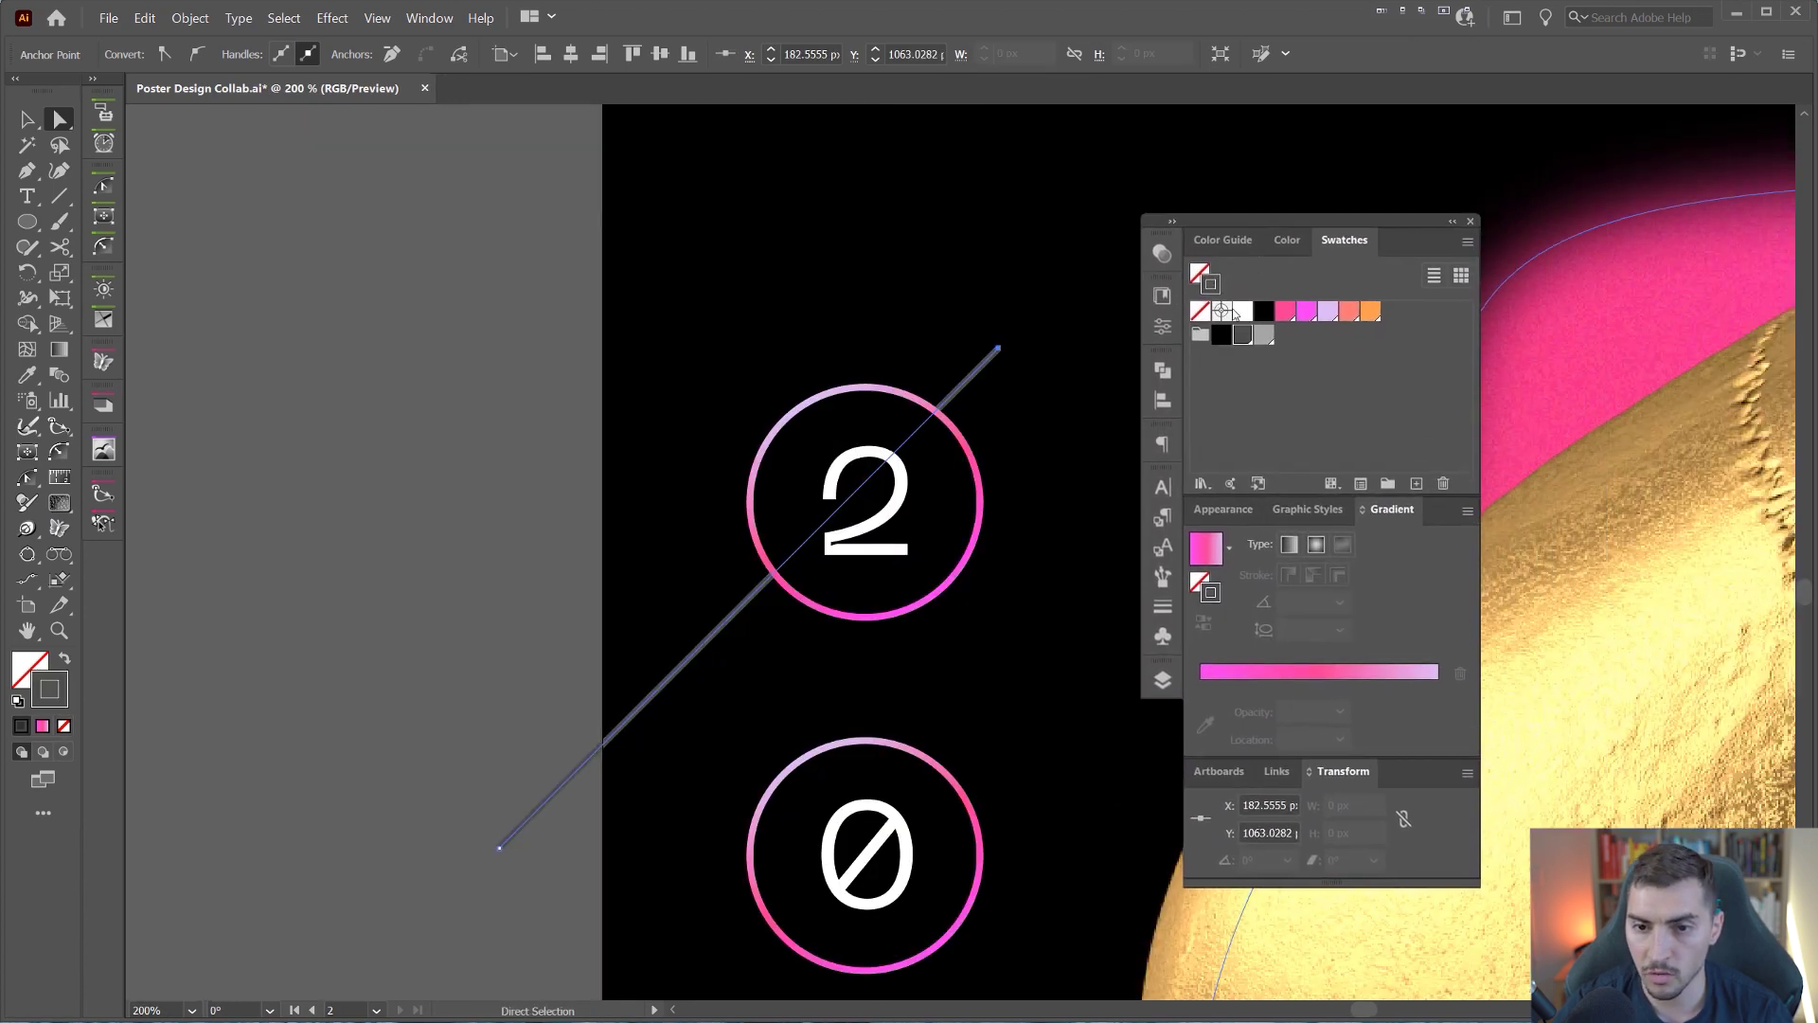
pyautogui.moveTo(1308, 473); pyautogui.dragTo(1307, 452)
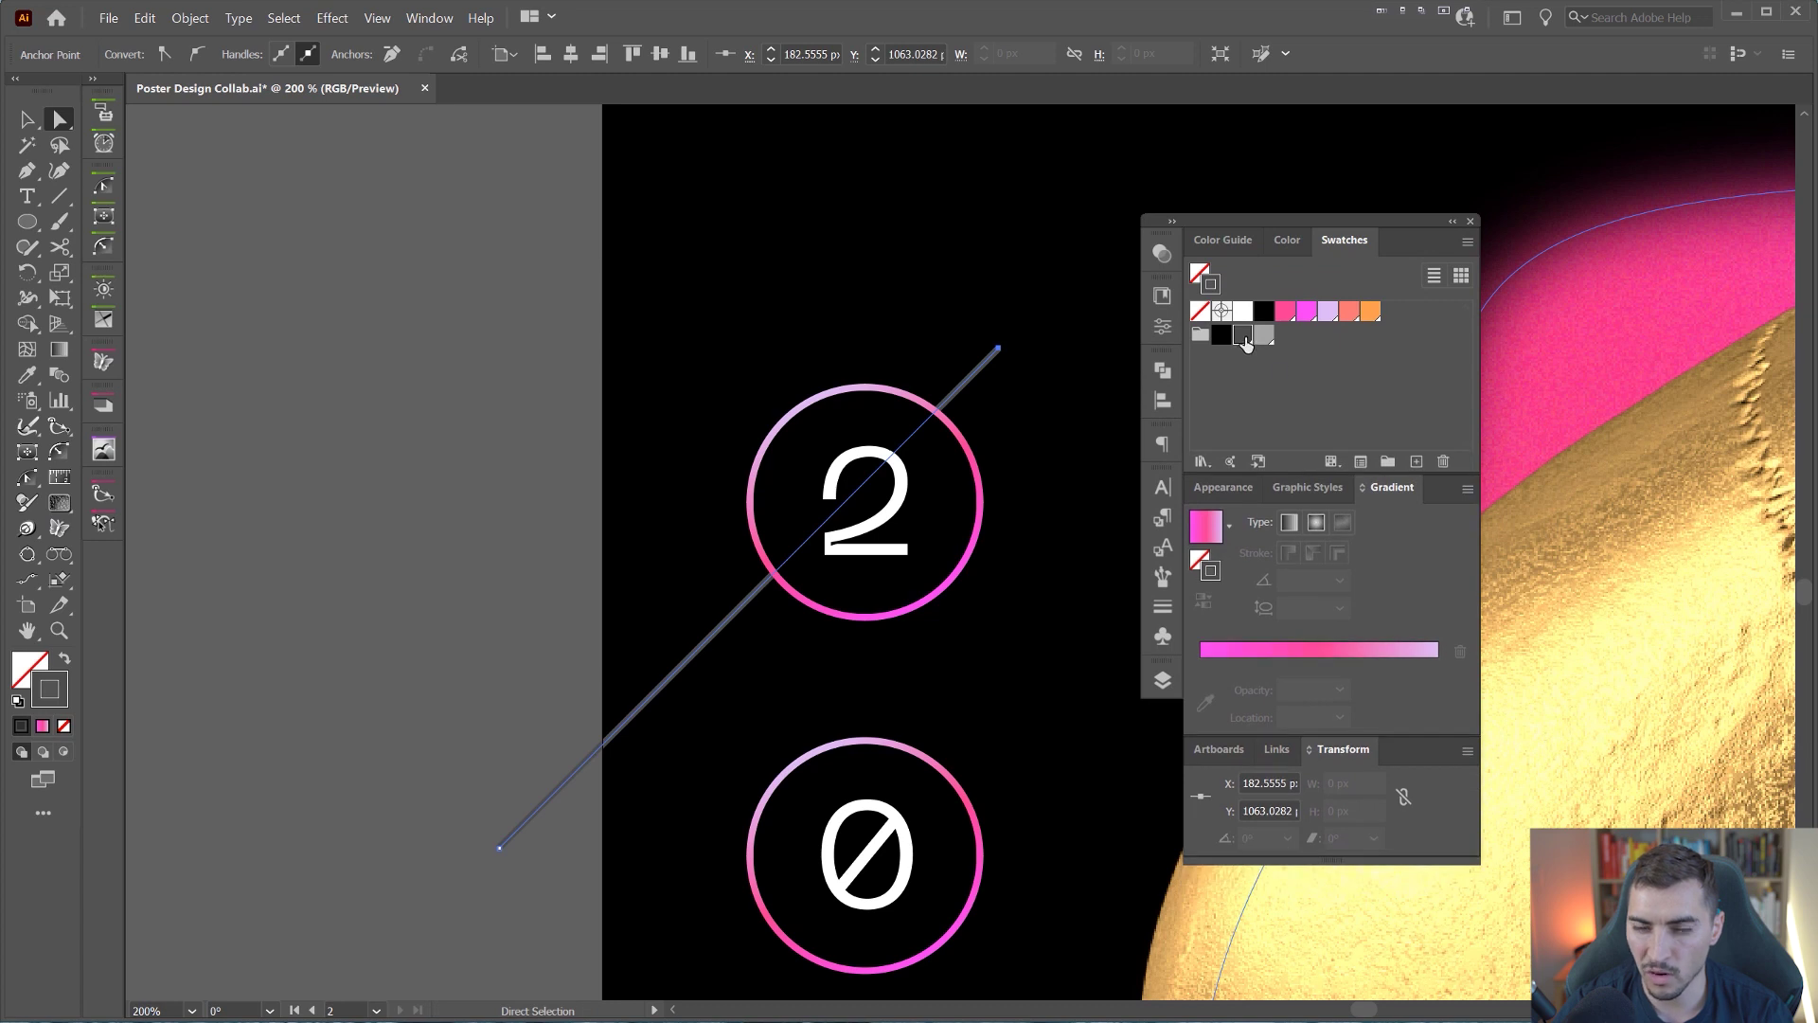
pyautogui.click(1265, 336)
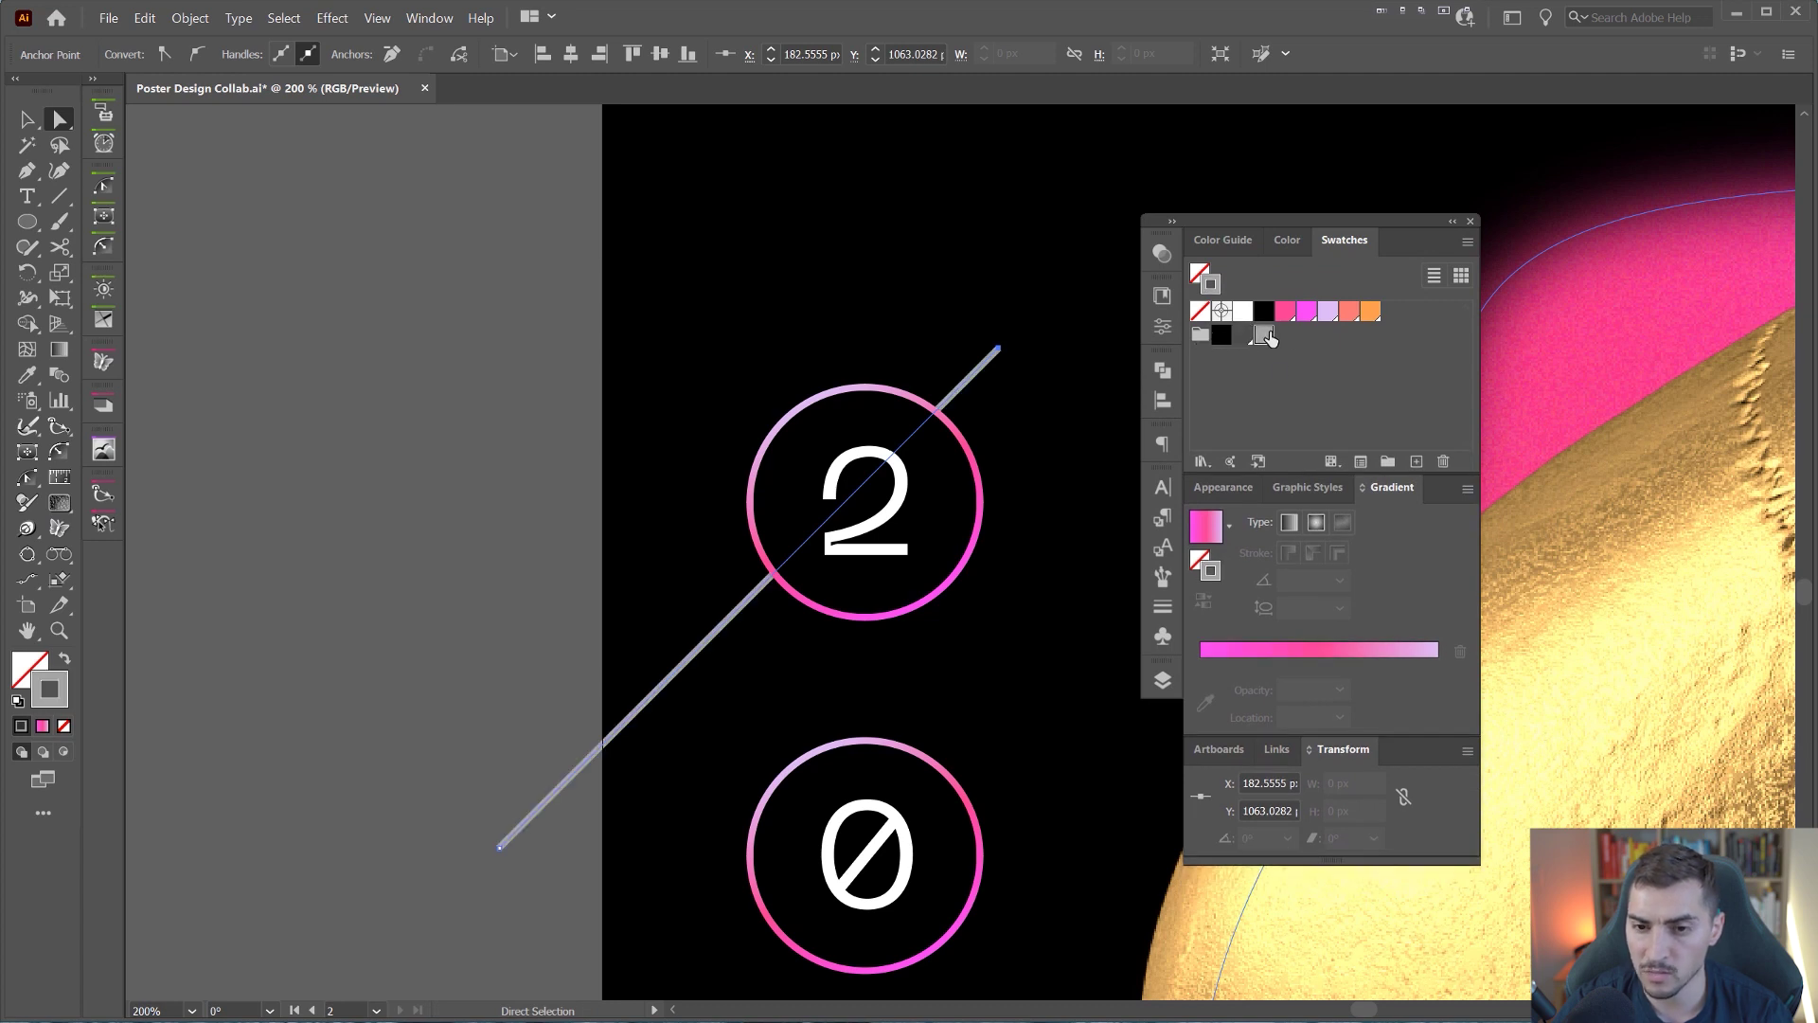
pyautogui.click(1243, 336)
pyautogui.click(763, 371)
pyautogui.moveTo(1345, 220); pyautogui.dragTo(1817, 180)
# Step: Copy the shortened dark grey line straight down to the second circle and repeat the copy for the lower two circles
pyautogui.hotkey('ctrl', '-')
pyautogui.moveTo(893, 349); pyautogui.dragTo(888, 149)
pyautogui.press('v')
pyautogui.moveTo(689, 416); pyautogui.dragTo(744, 678)
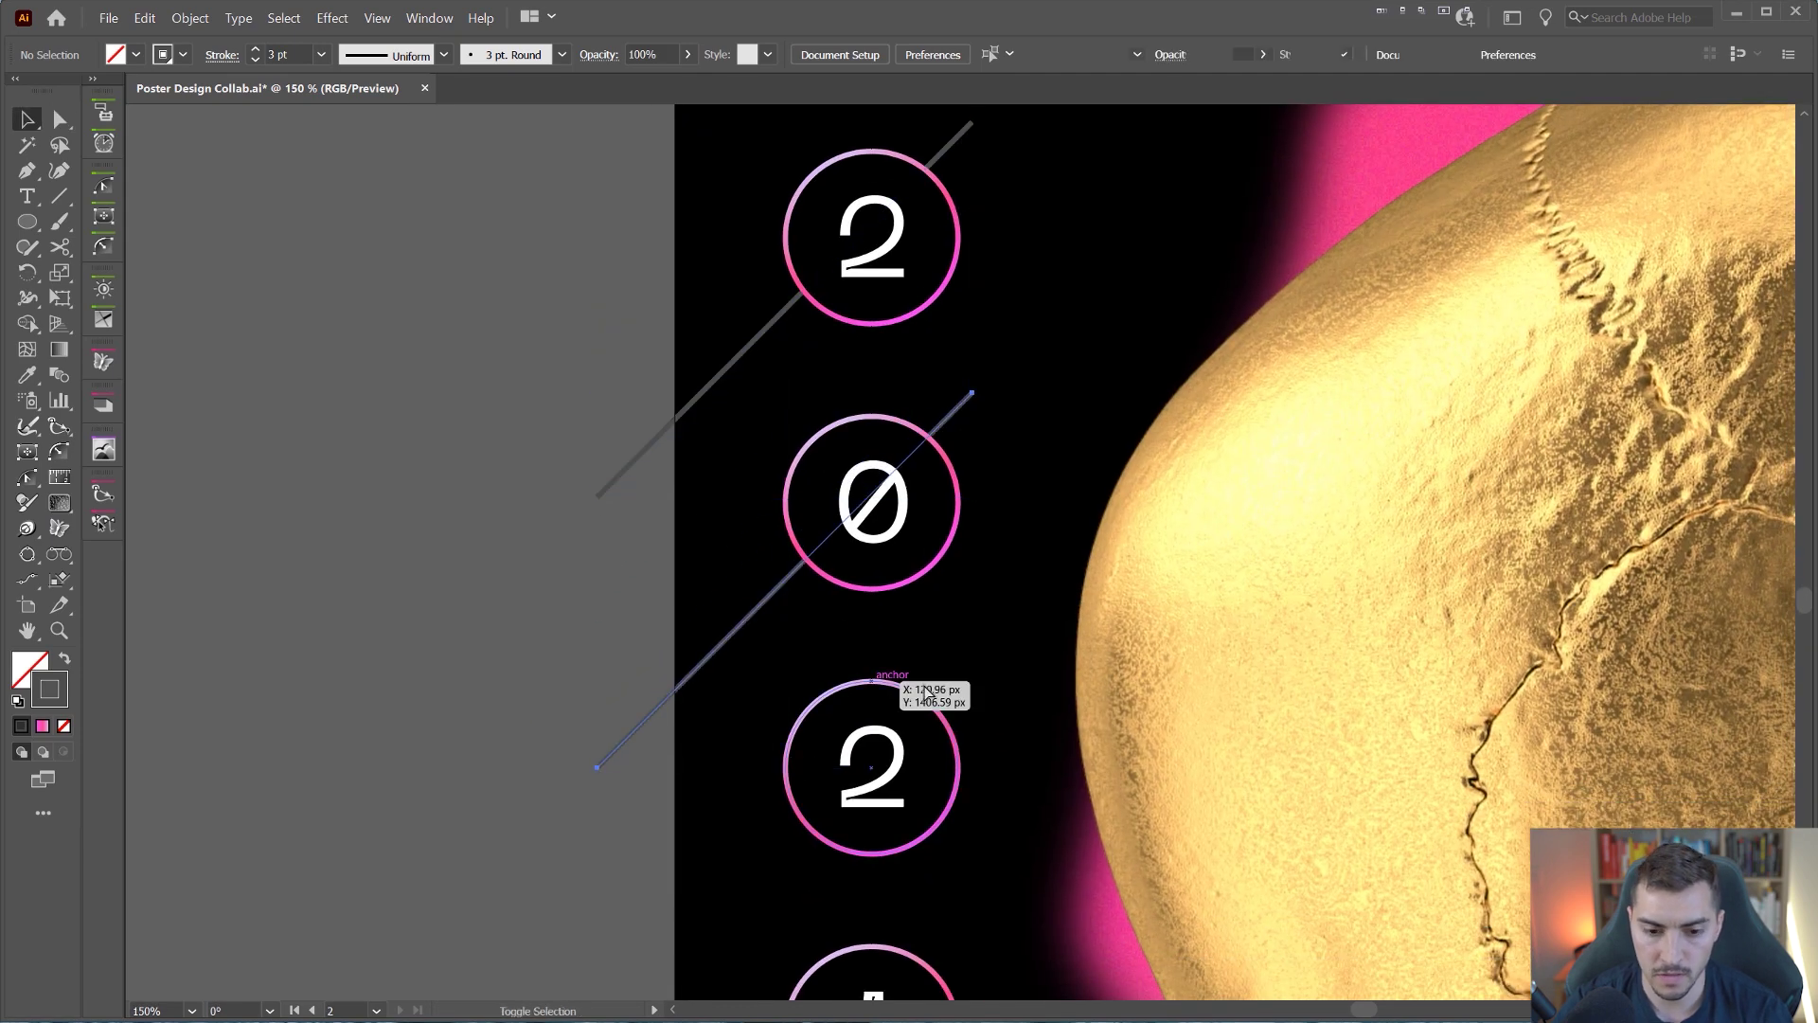
pyautogui.hotkey('ctrl', 'd')
pyautogui.moveTo(981, 626); pyautogui.dragTo(1001, 286)
pyautogui.hotkey('ctrl', 'd')
# Step: Examine the diagonal lines behind the circles up close and within the whole poster layout
pyautogui.click(499, 407)
pyautogui.scroll(-2, 498, 407)
pyautogui.scroll(-1, 498, 414)
pyautogui.moveTo(497, 393); pyautogui.dragTo(508, 480)
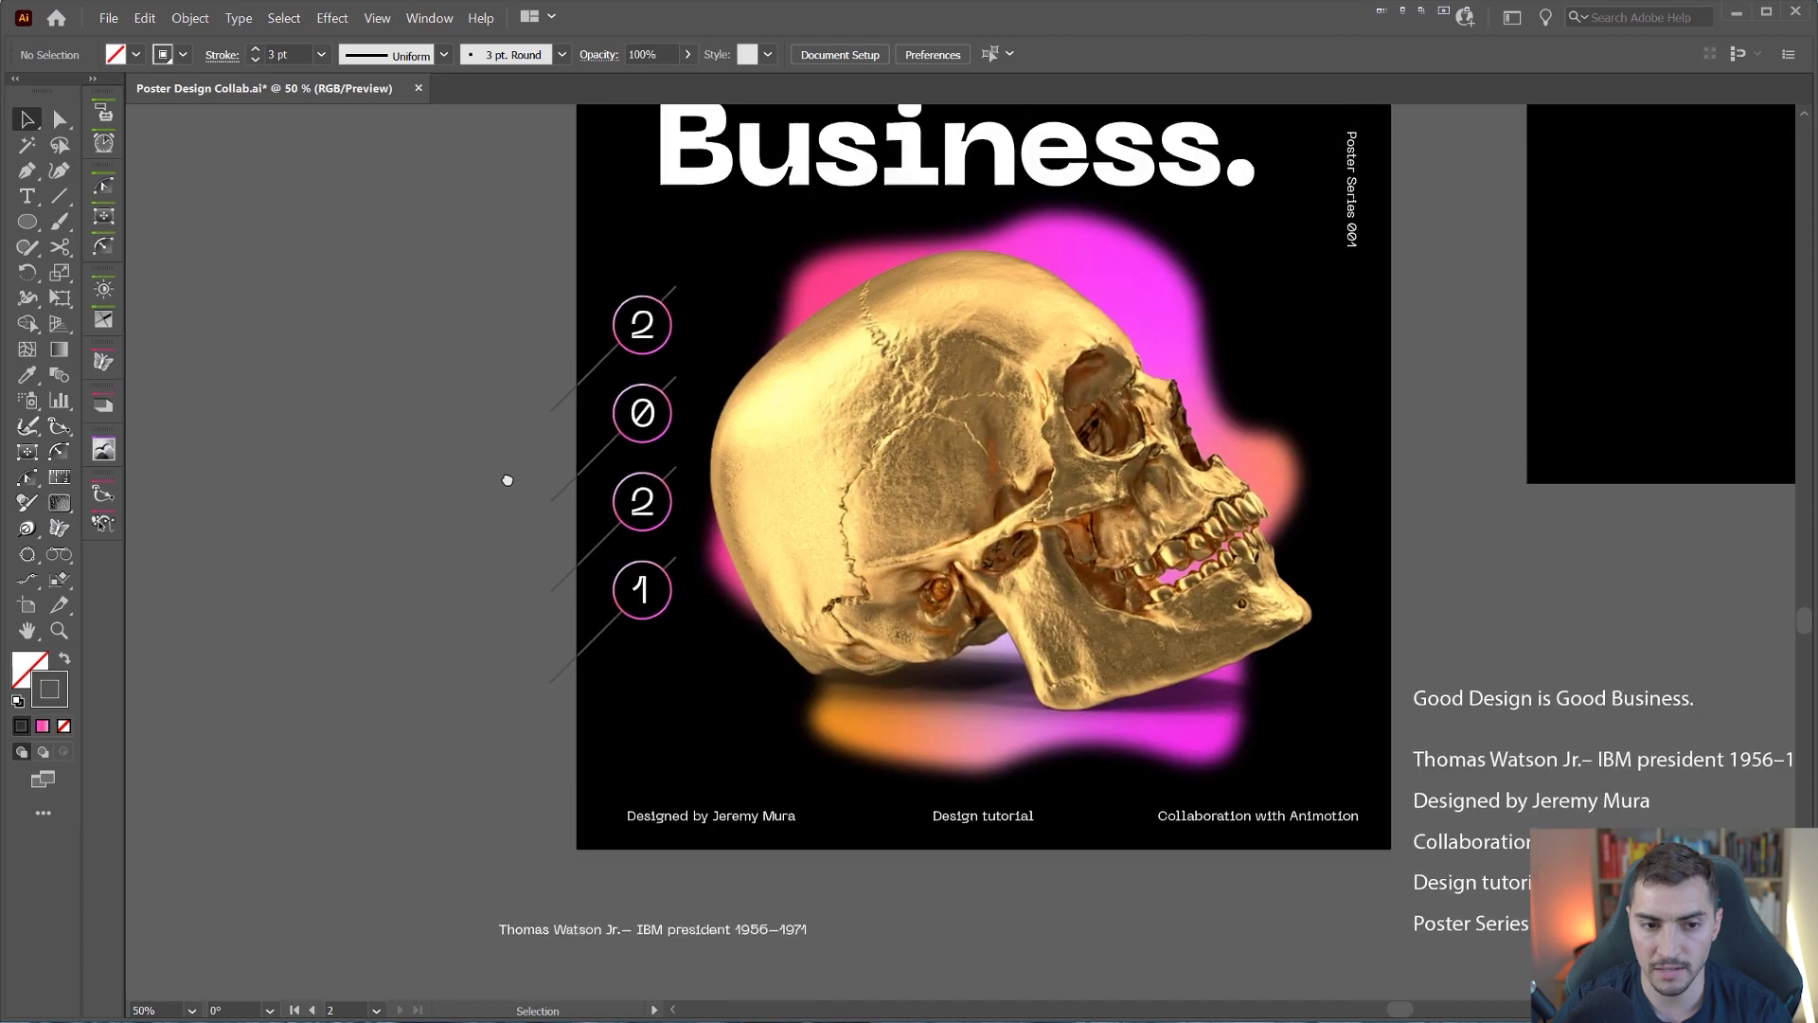
pyautogui.scroll(3, 598, 362)
pyautogui.scroll(1, 731, 342)
pyautogui.scroll(-3, 966, 353)
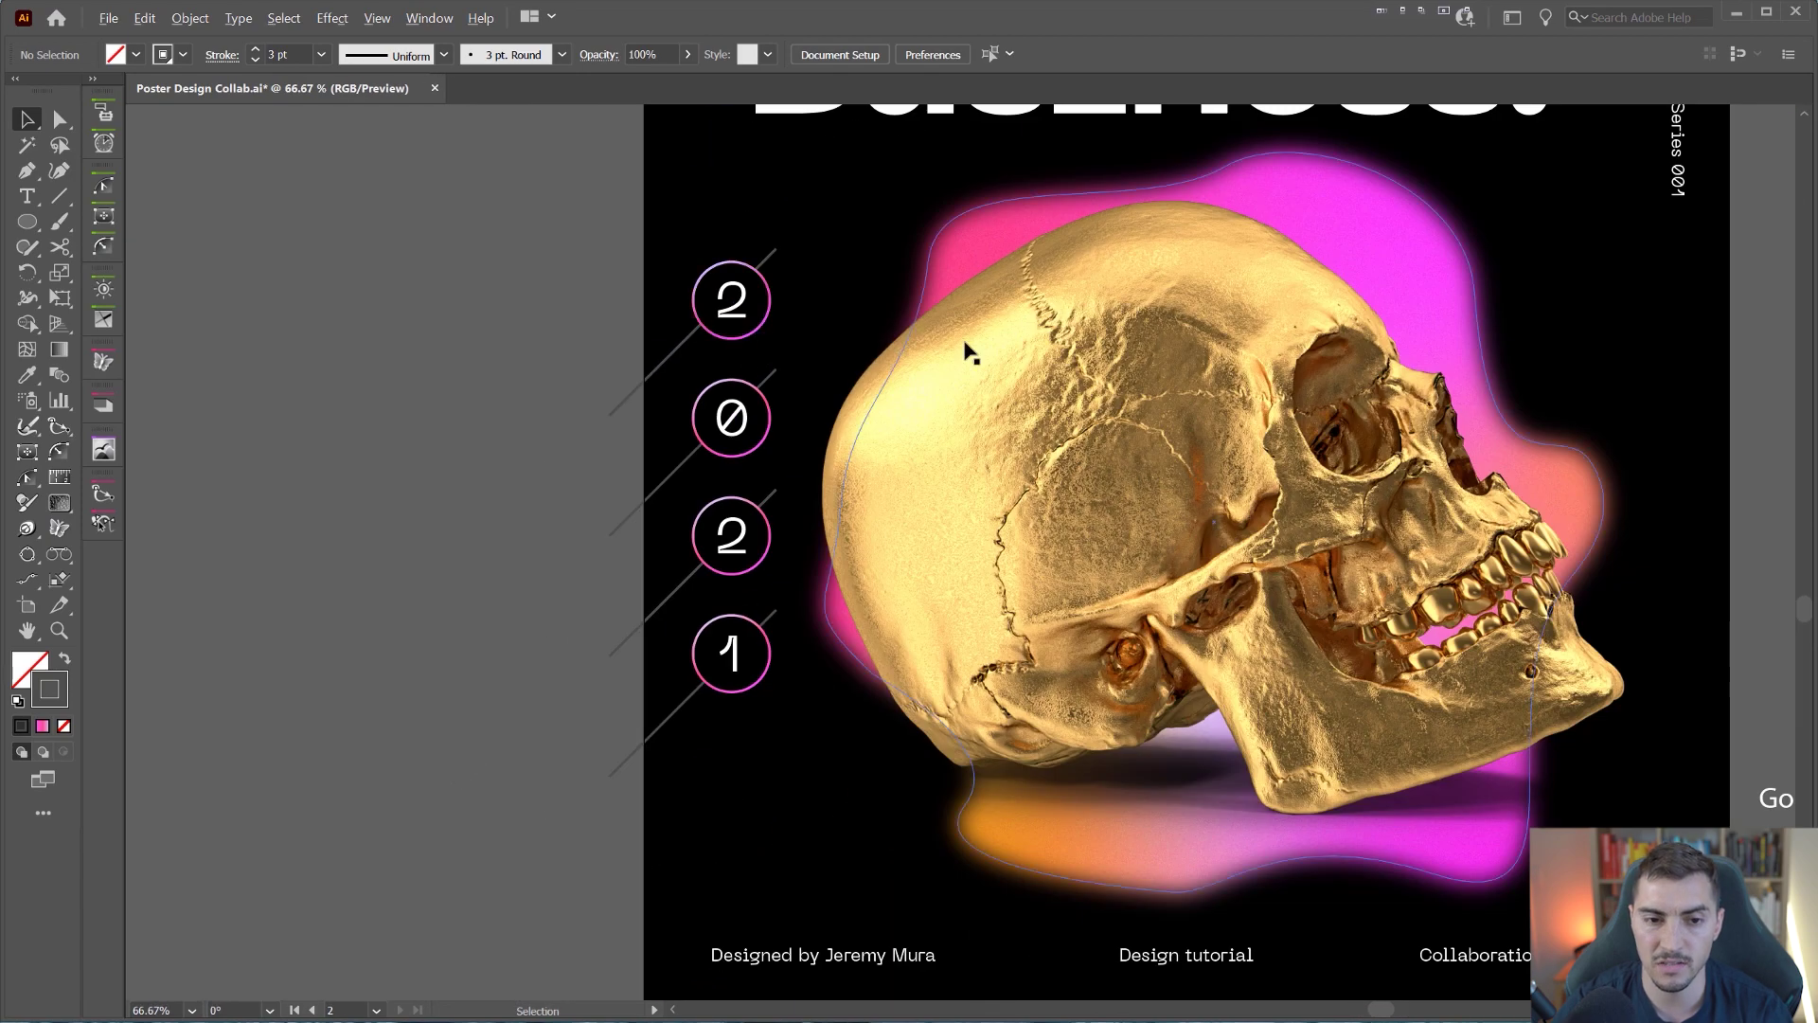
pyautogui.scroll(-2, 499, 325)
pyautogui.moveTo(499, 325); pyautogui.dragTo(545, 544)
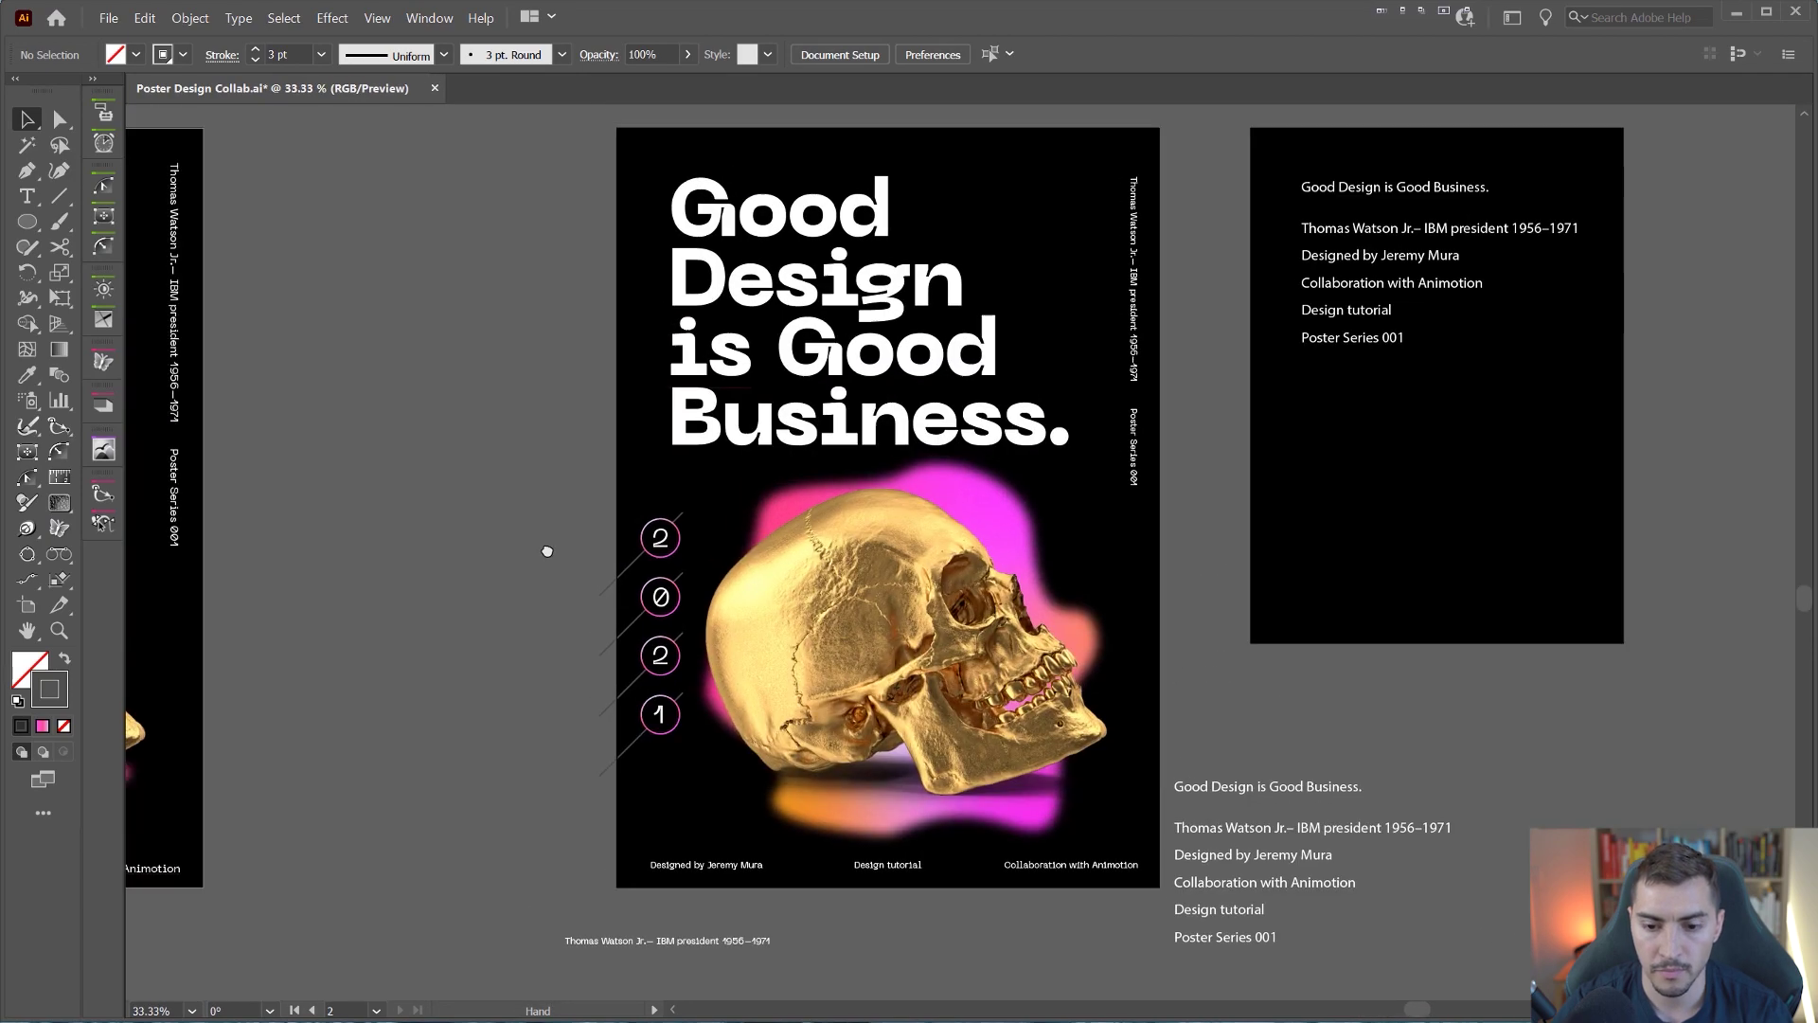
# Step: Move the loose quote attribution text and the spare text block farther away from the poster
pyautogui.moveTo(929, 746); pyautogui.dragTo(843, 405)
pyautogui.moveTo(626, 598); pyautogui.dragTo(1280, 755)
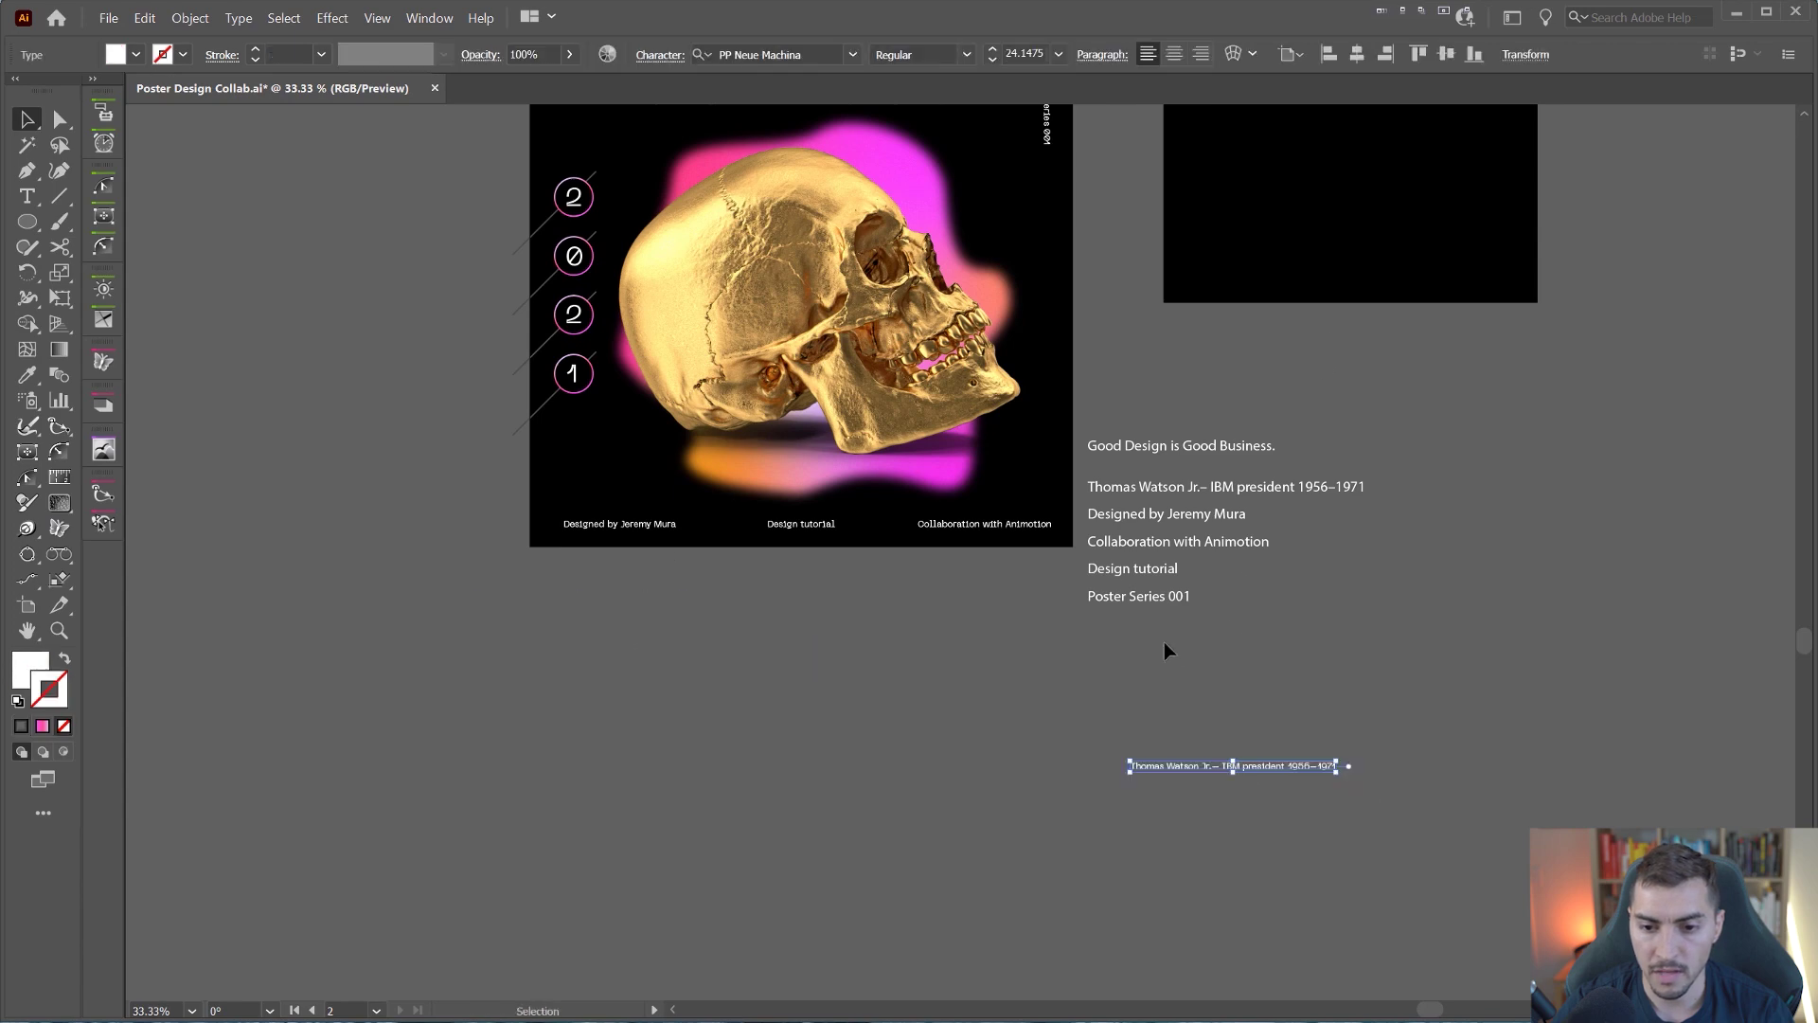
pyautogui.moveTo(1144, 569); pyautogui.dragTo(1361, 629)
# Step: Hide the interface panels and move the black text reference board farther away from the poster
pyautogui.moveTo(1213, 398); pyautogui.dragTo(1266, 662)
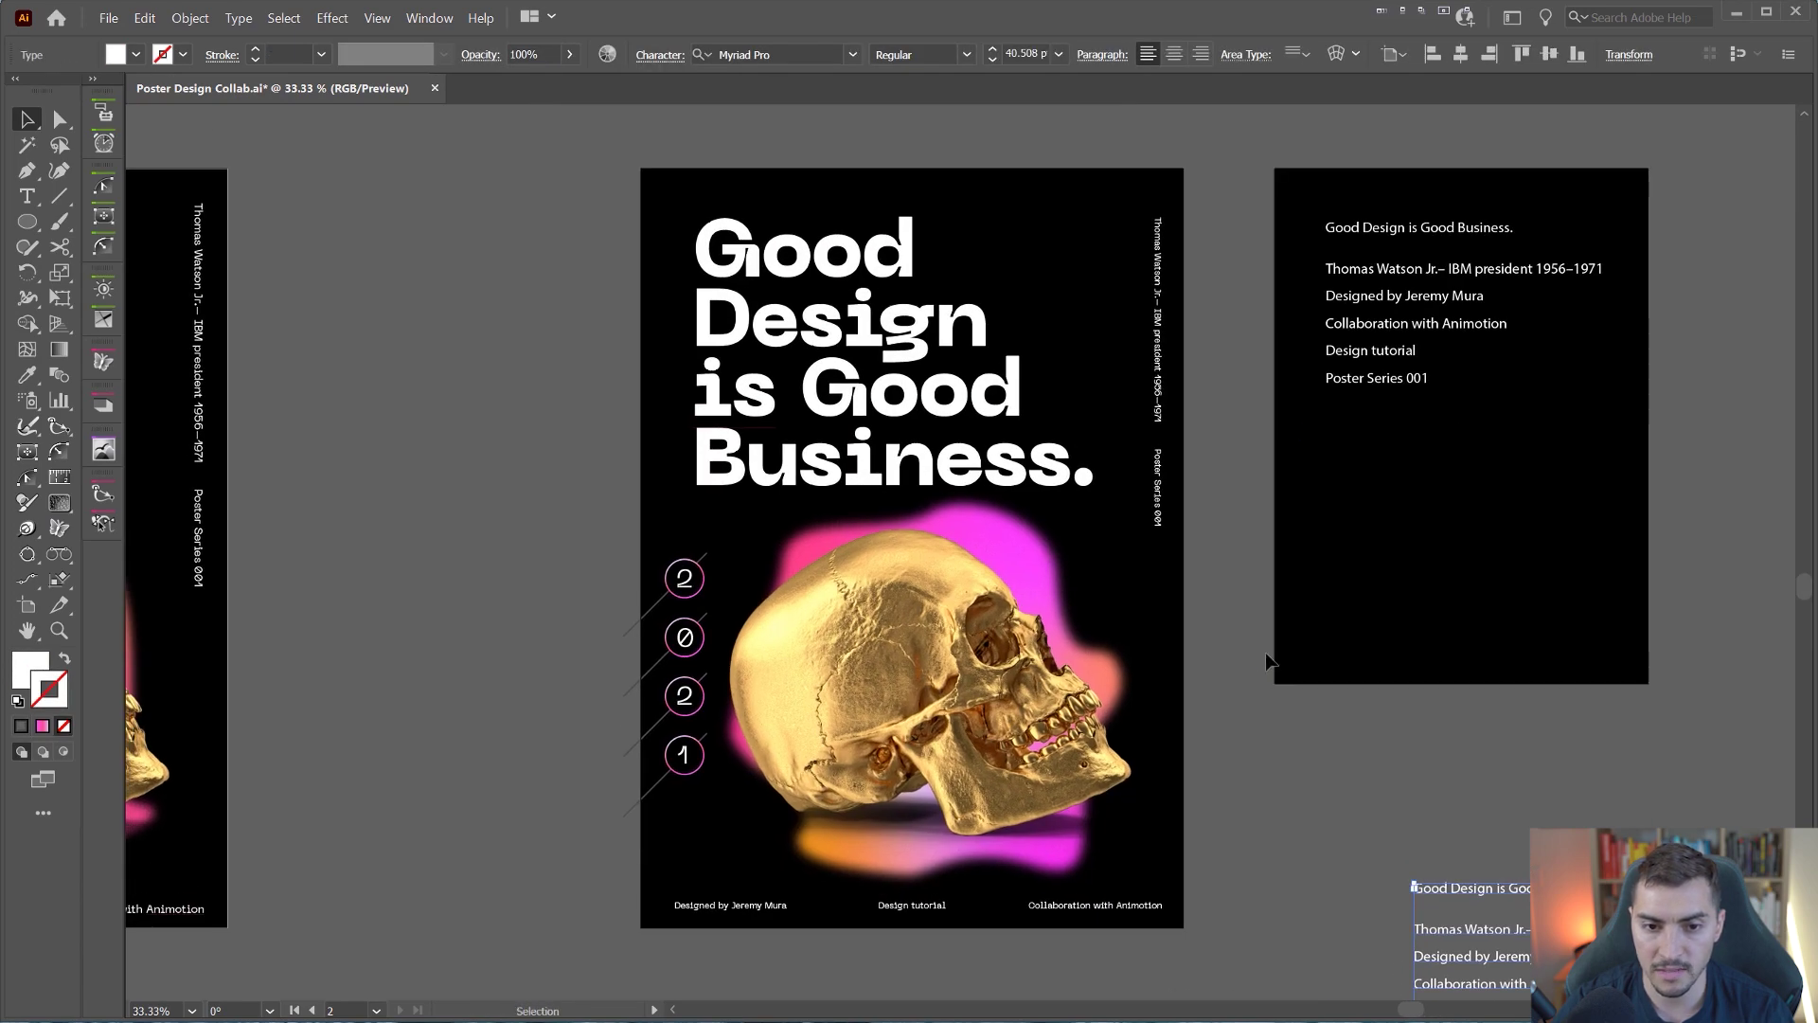
pyautogui.press('Tab')
pyautogui.moveTo(1205, 609); pyautogui.dragTo(1266, 612)
pyautogui.scroll(-1, 1265, 613)
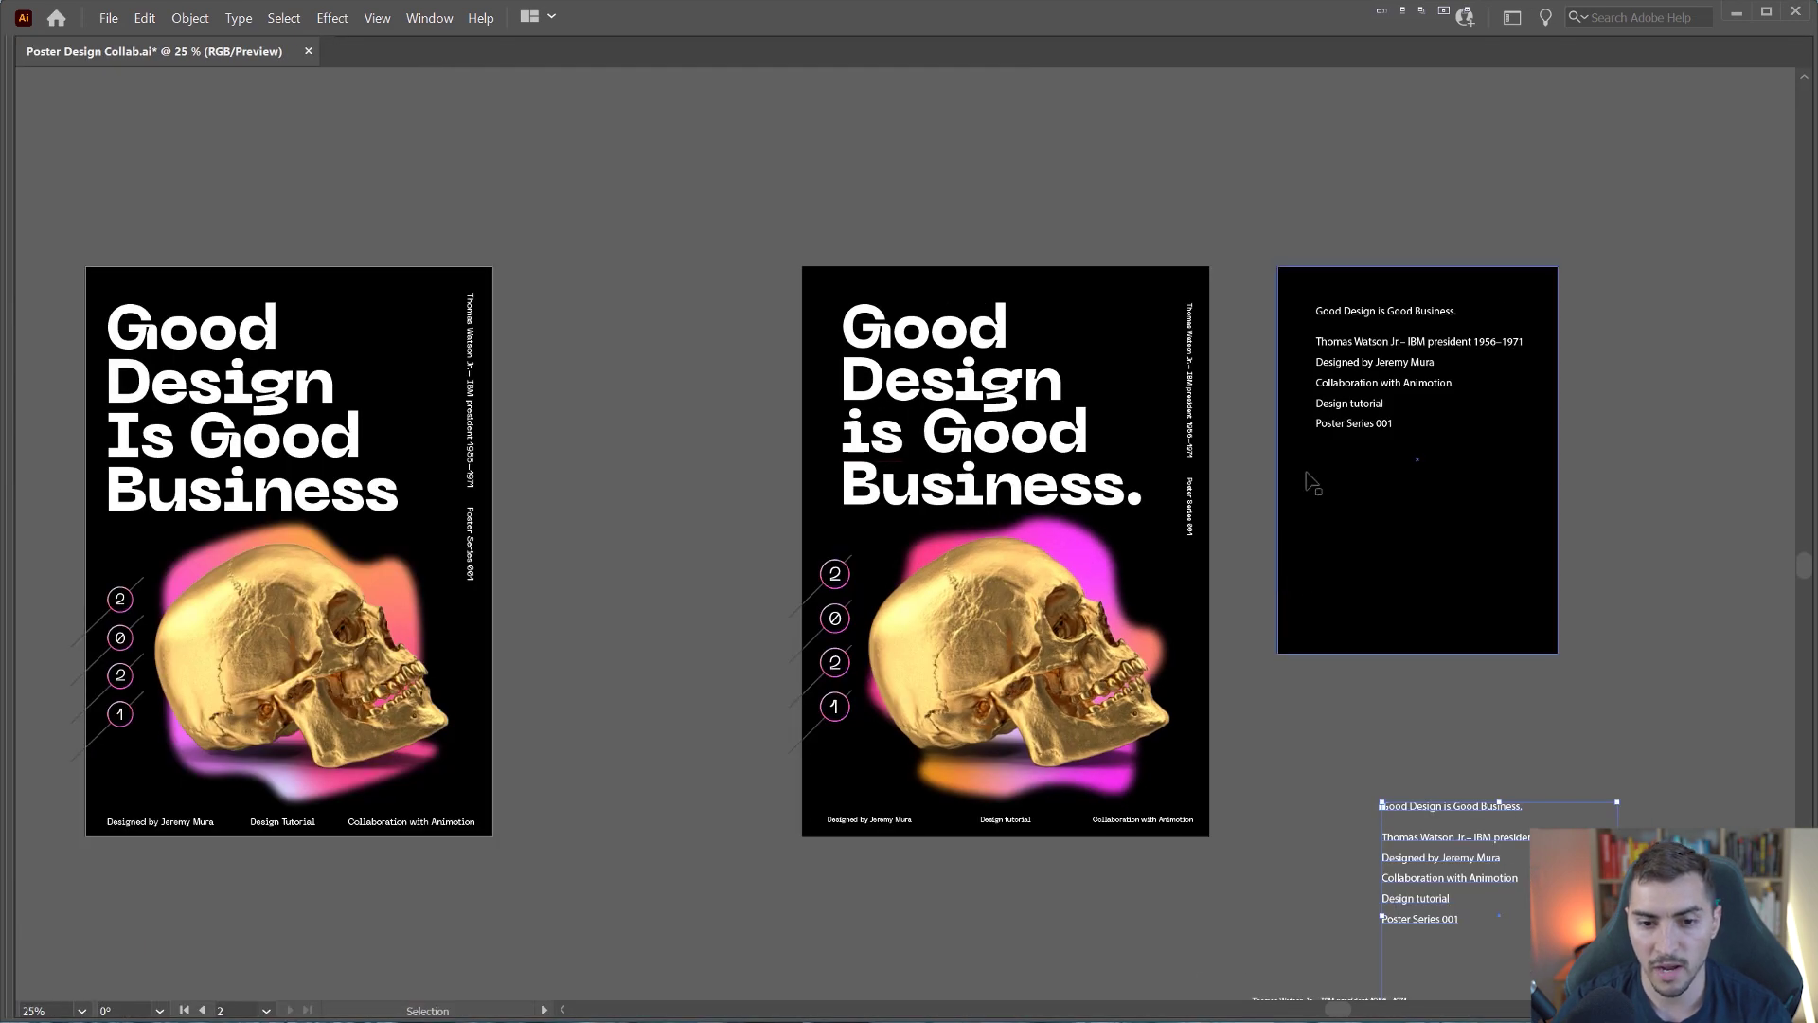
pyautogui.scroll(1, 1225, 462)
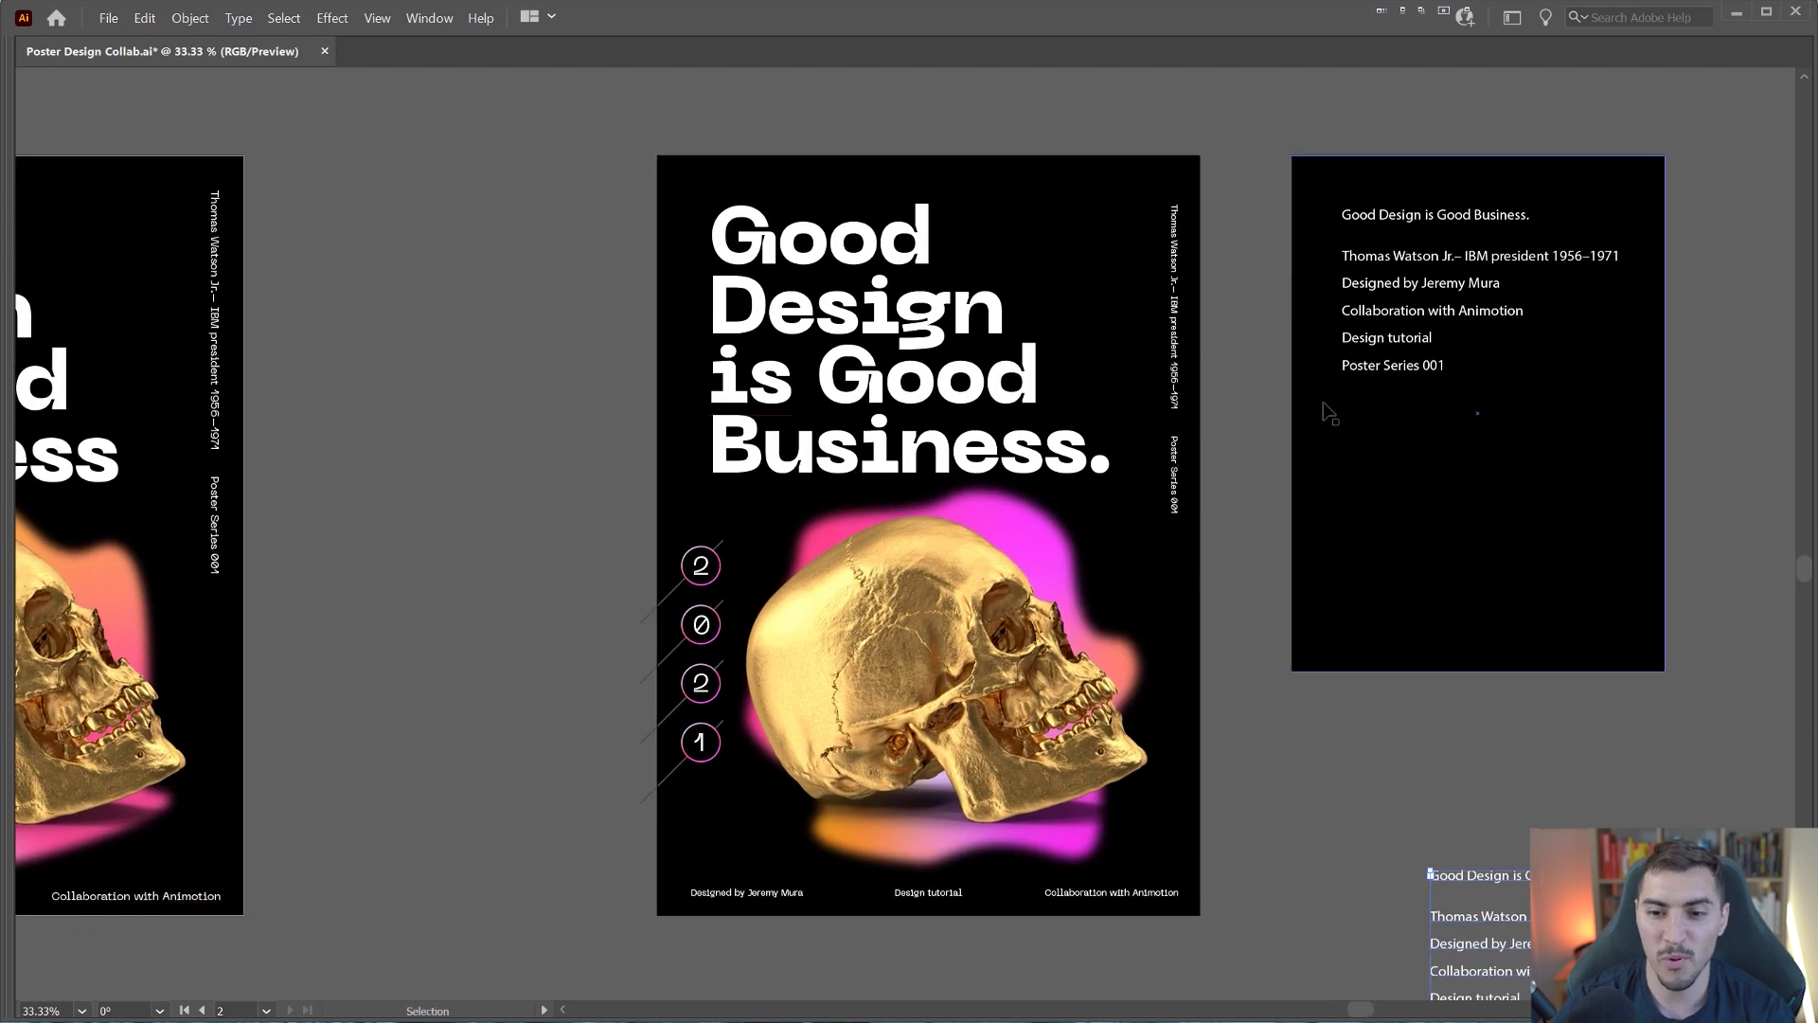
pyautogui.moveTo(1290, 274); pyautogui.dragTo(1394, 297)
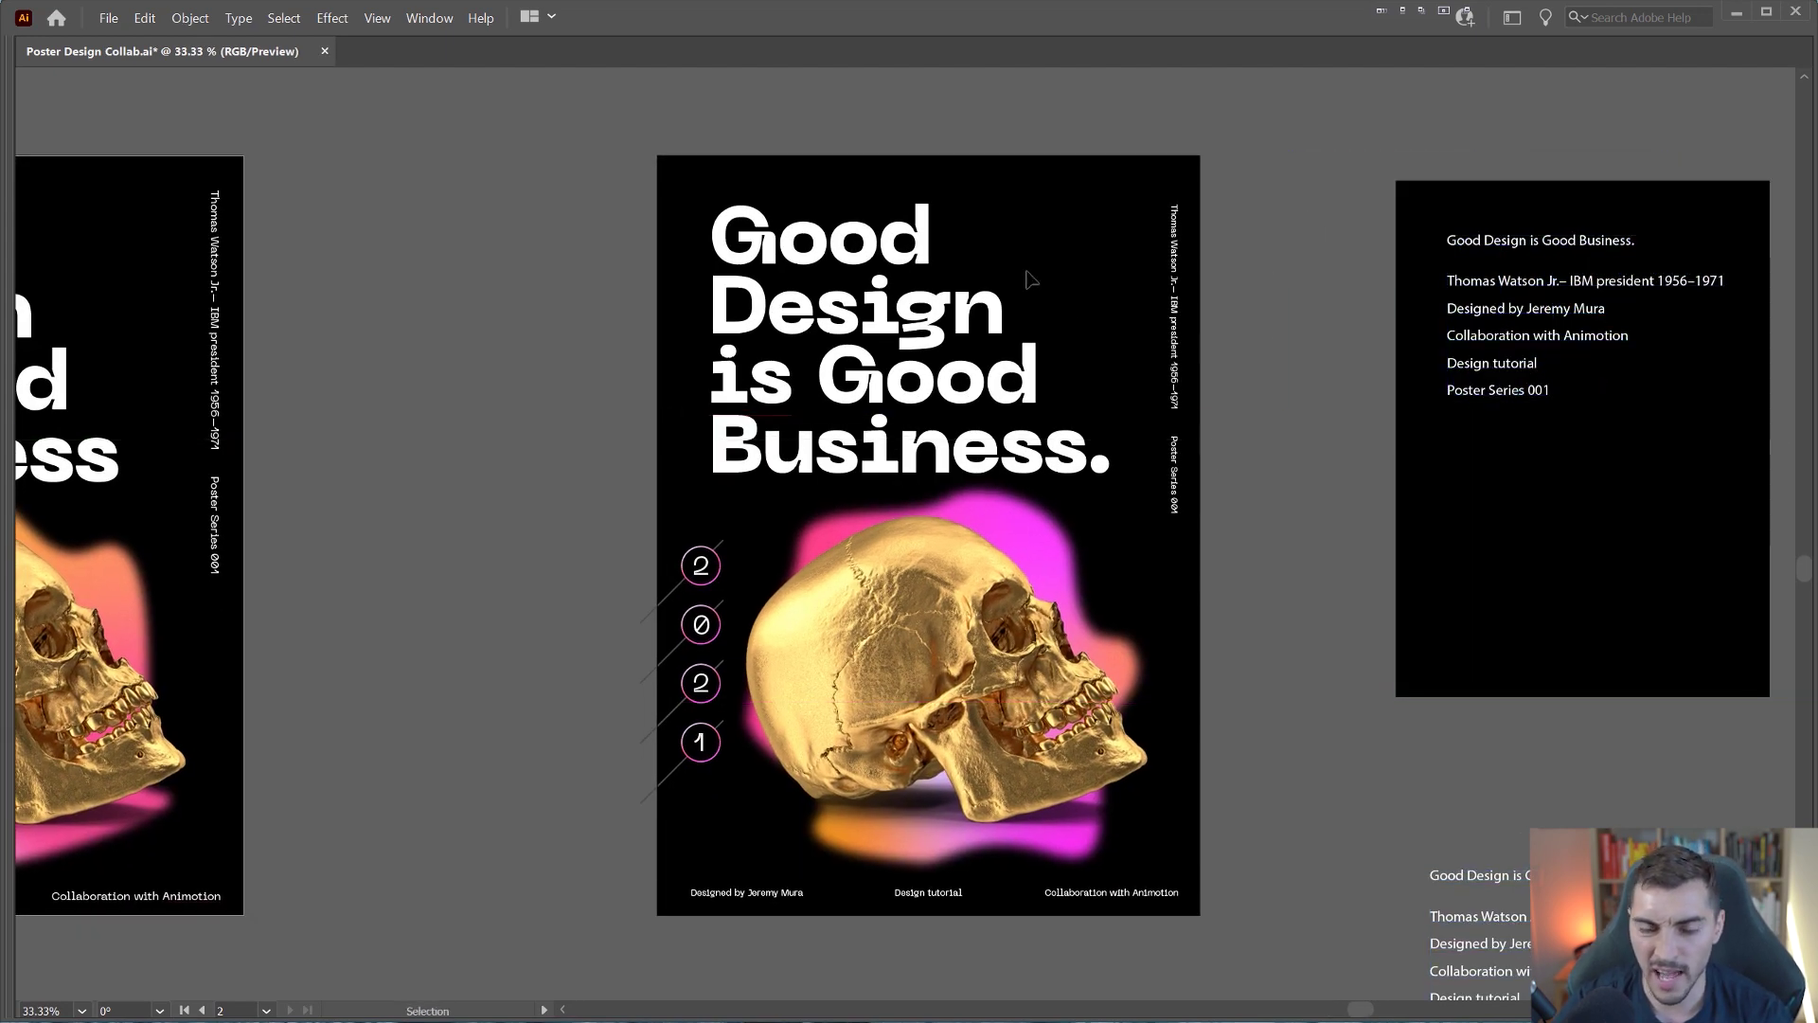
# Step: Place an enlarged copy of the top gradient-outlined circle over the poster's upper edge, beside the headline
pyautogui.scroll(1, 1021, 270)
pyautogui.moveTo(1195, 156); pyautogui.dragTo(1128, 304)
pyautogui.scroll(-1, 1128, 304)
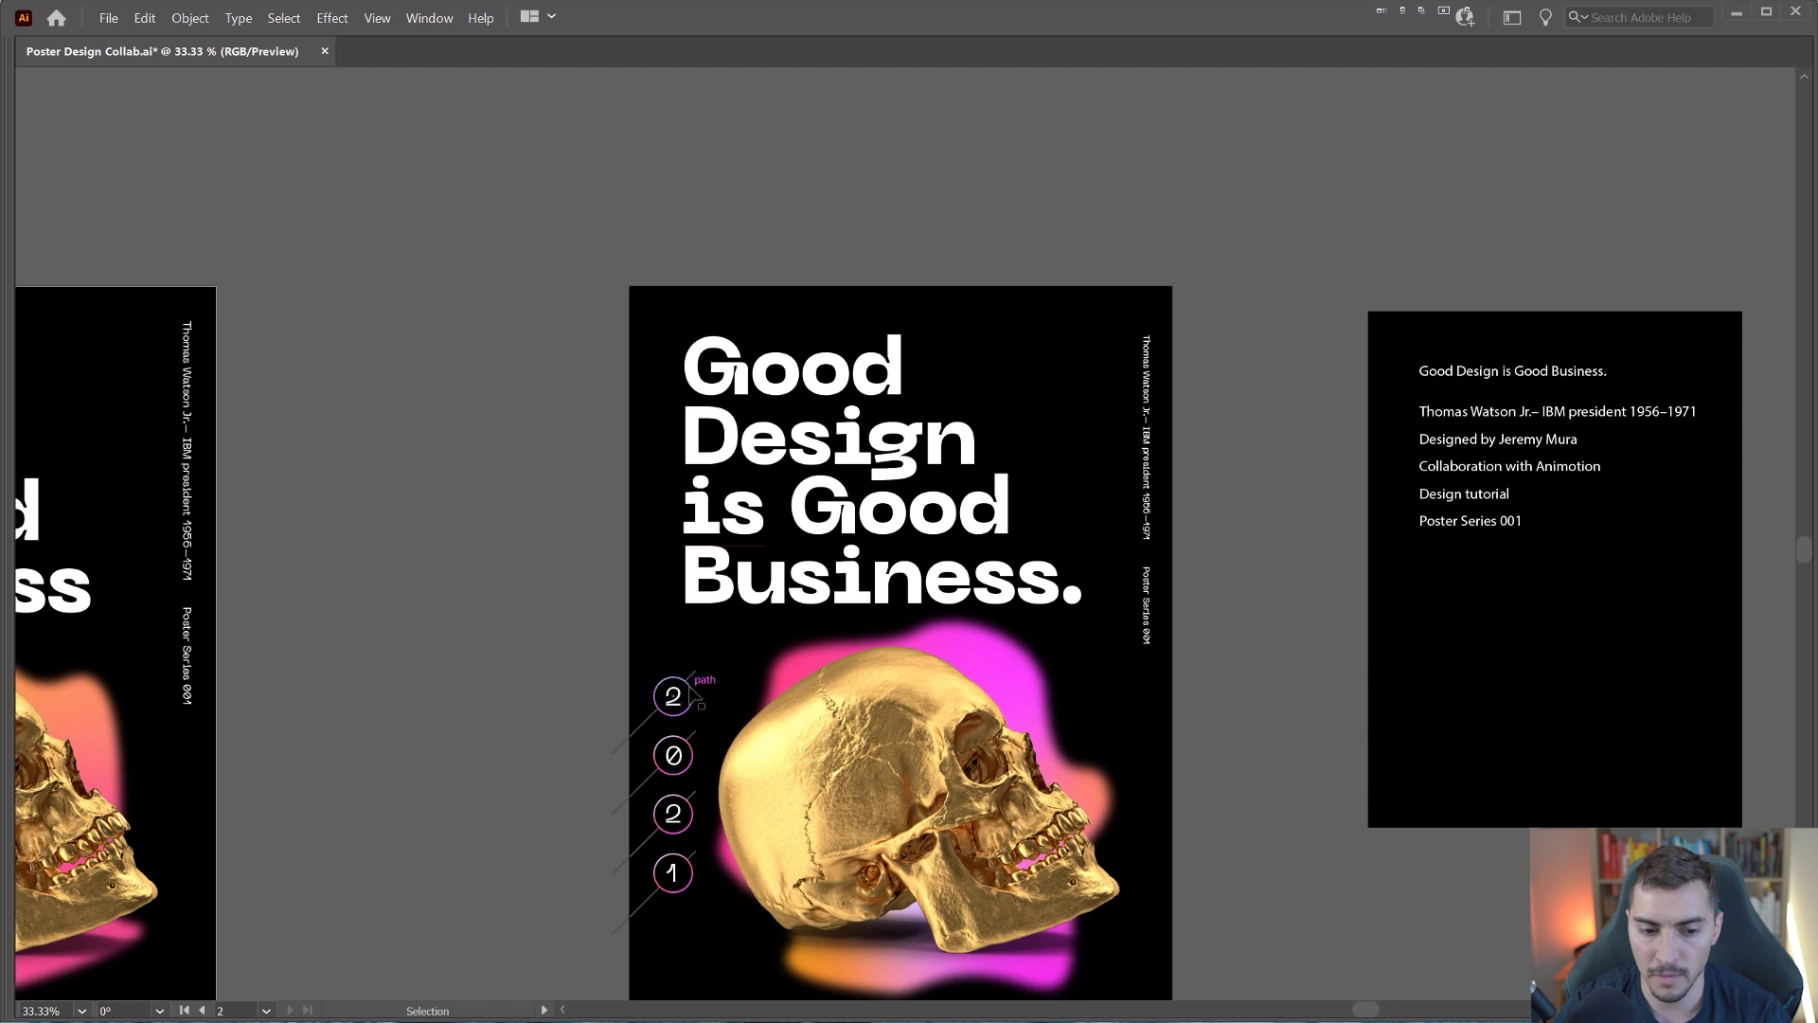
pyautogui.moveTo(689, 687); pyautogui.dragTo(1066, 214)
pyautogui.moveTo(1020, 298); pyautogui.dragTo(1174, 167)
pyautogui.scroll(1, 1094, 301)
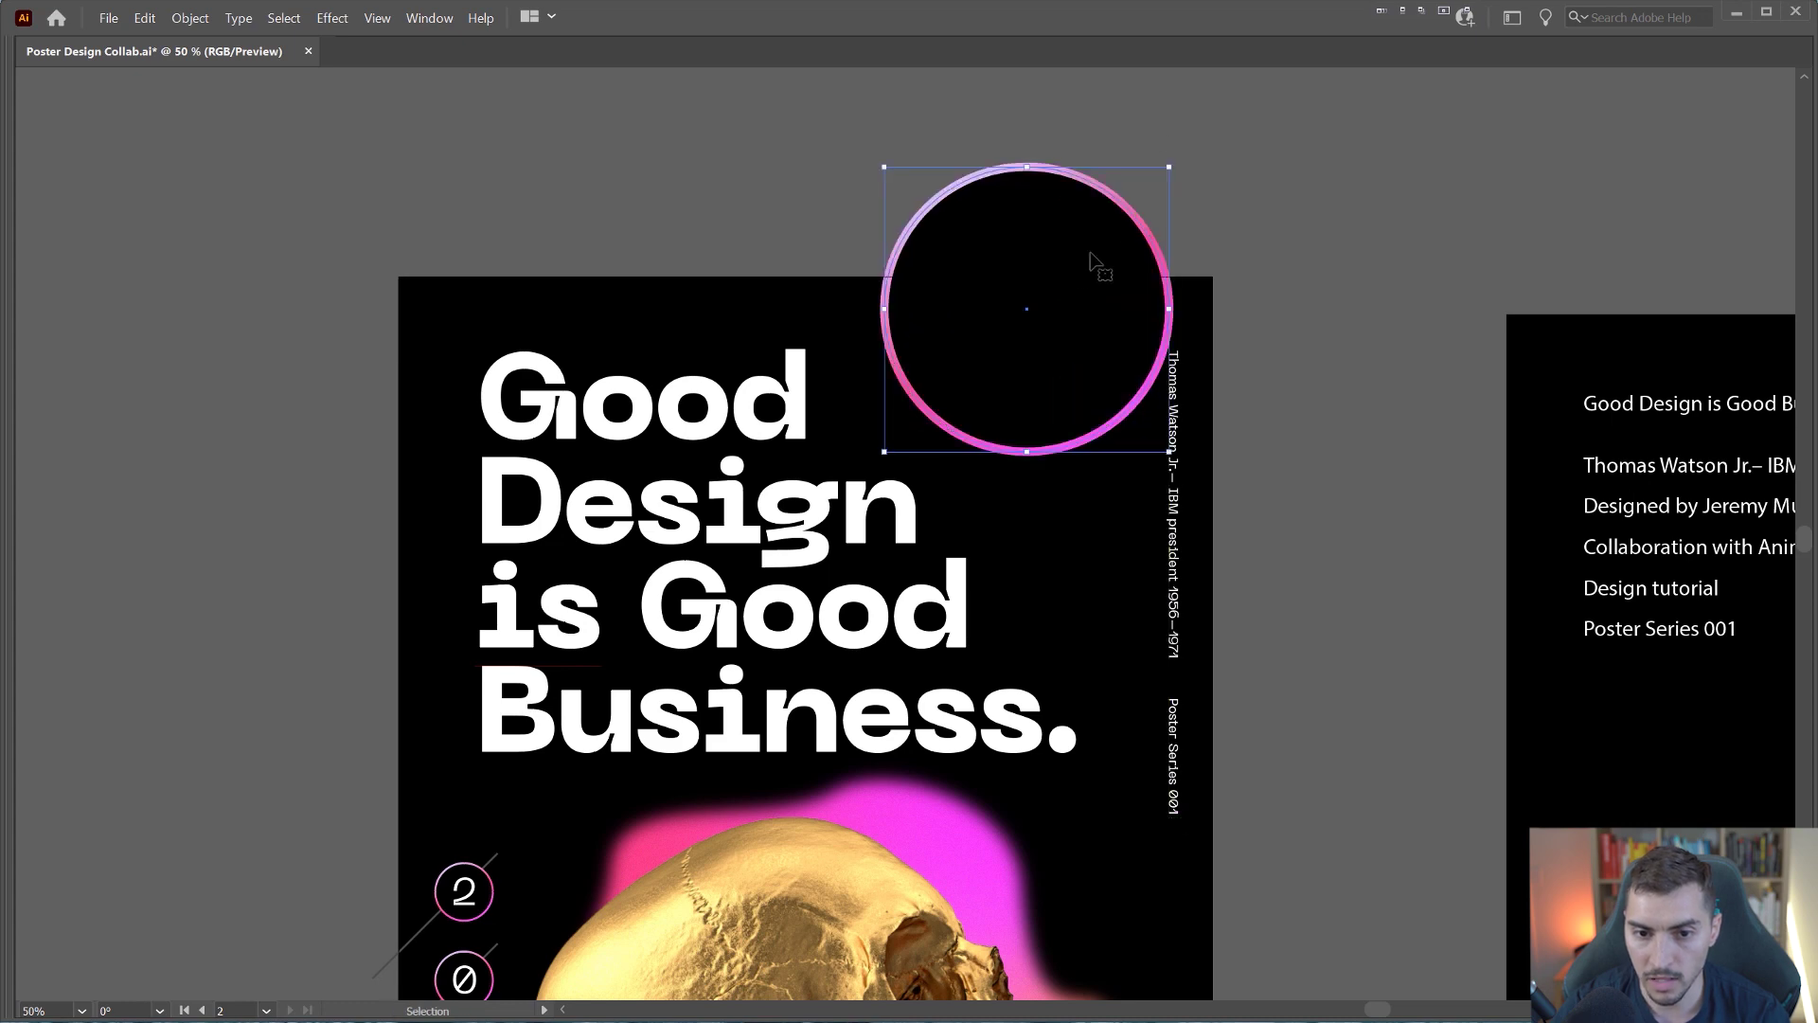
pyautogui.moveTo(1089, 257); pyautogui.dragTo(1051, 238)
pyautogui.moveTo(1134, 293); pyautogui.dragTo(1114, 294)
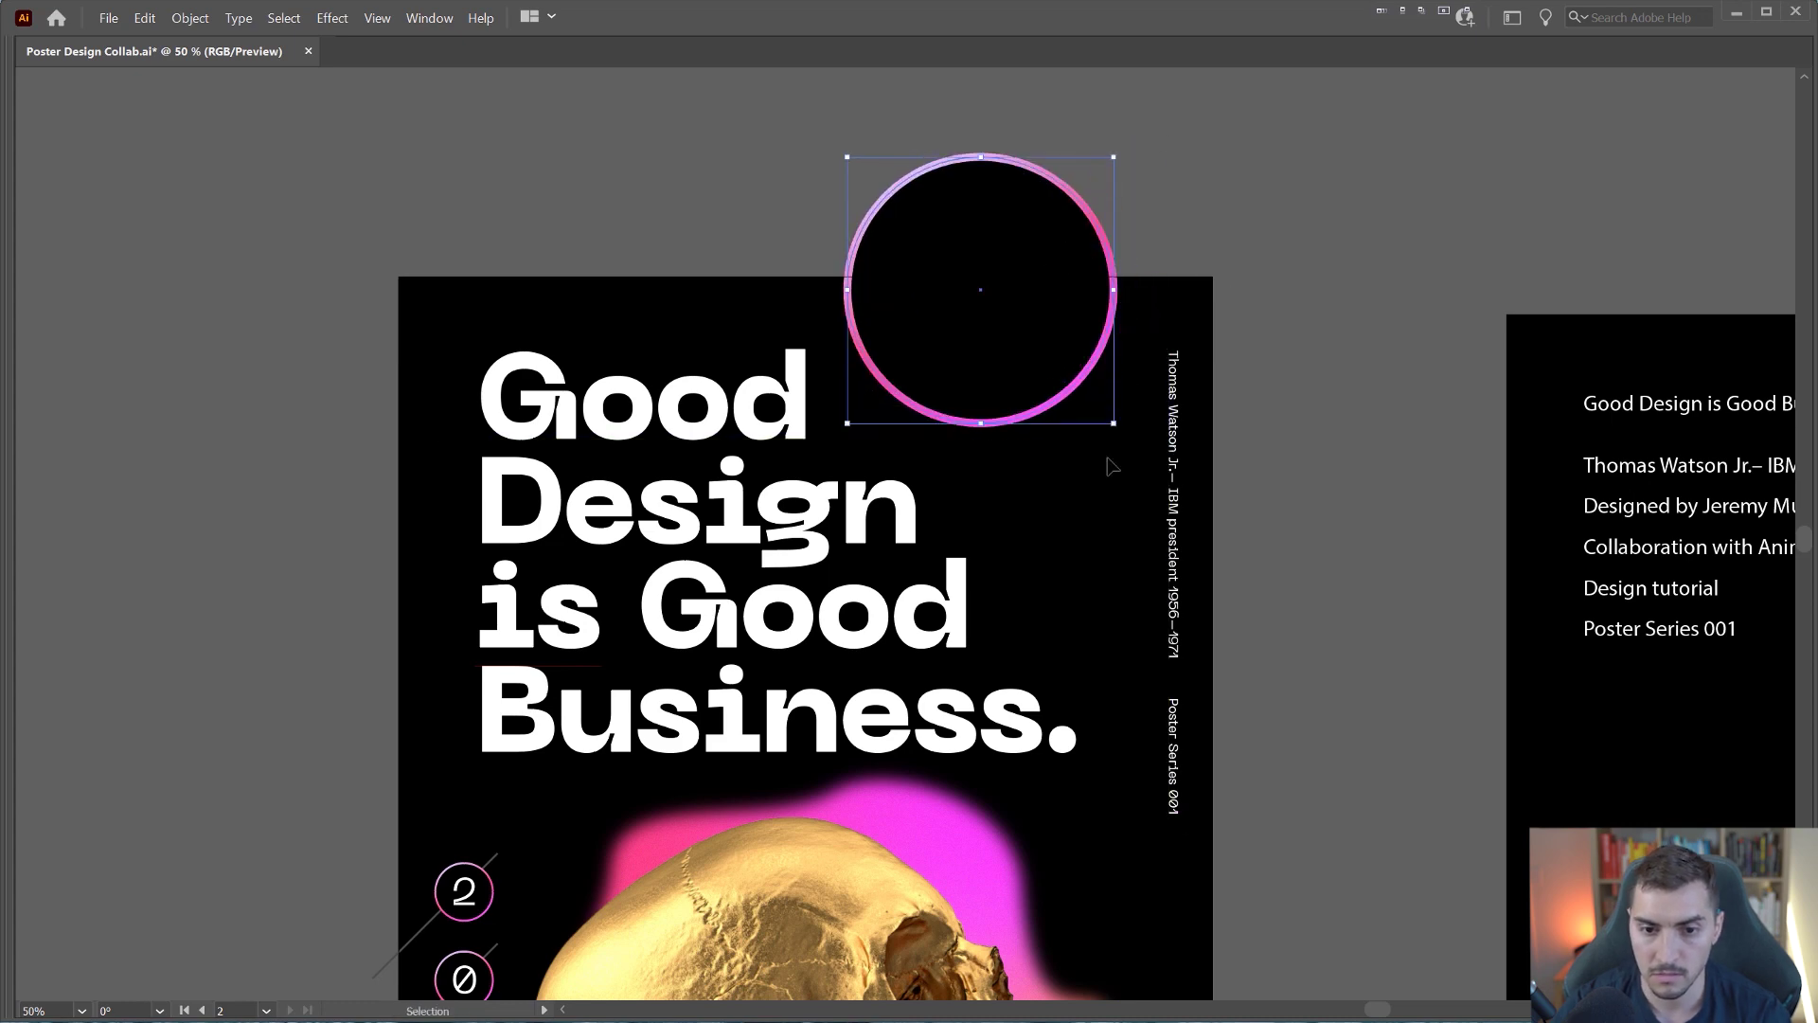
# Step: Delete the enlarged circle from the poster's upper edge
pyautogui.hotkey('ctrl', '-')
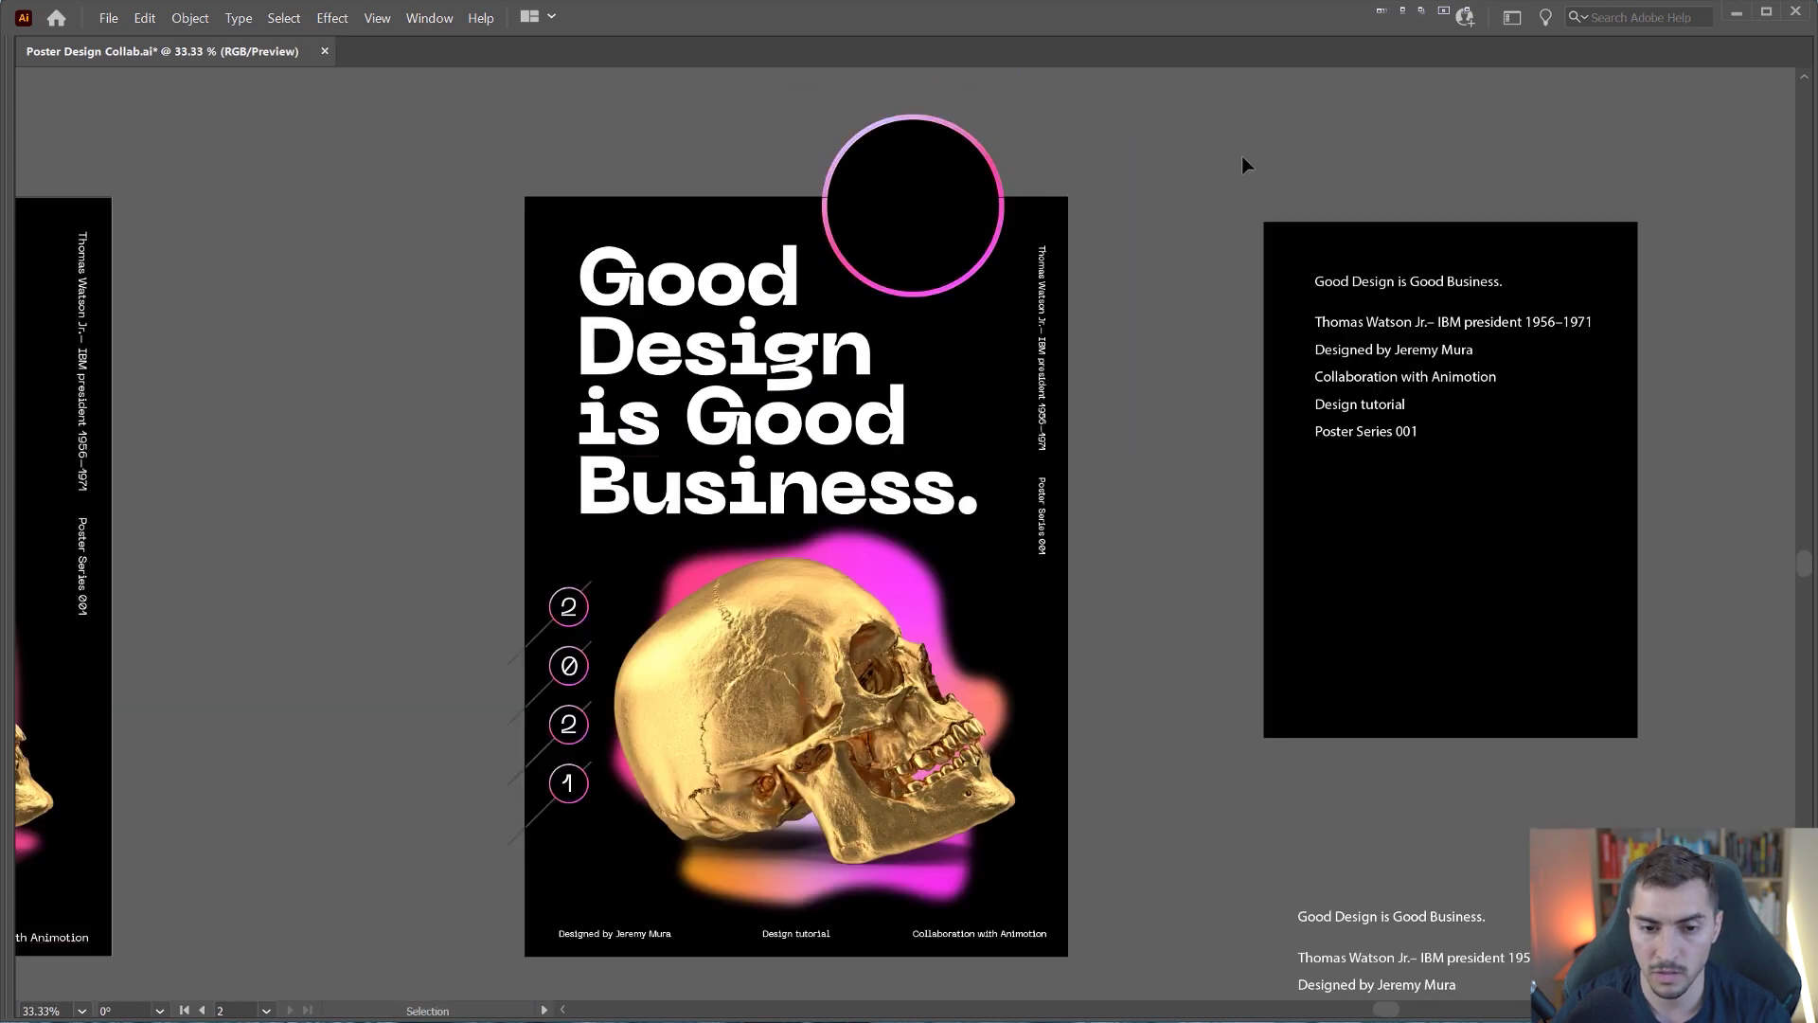
pyautogui.click(942, 163)
pyautogui.press('Delete')
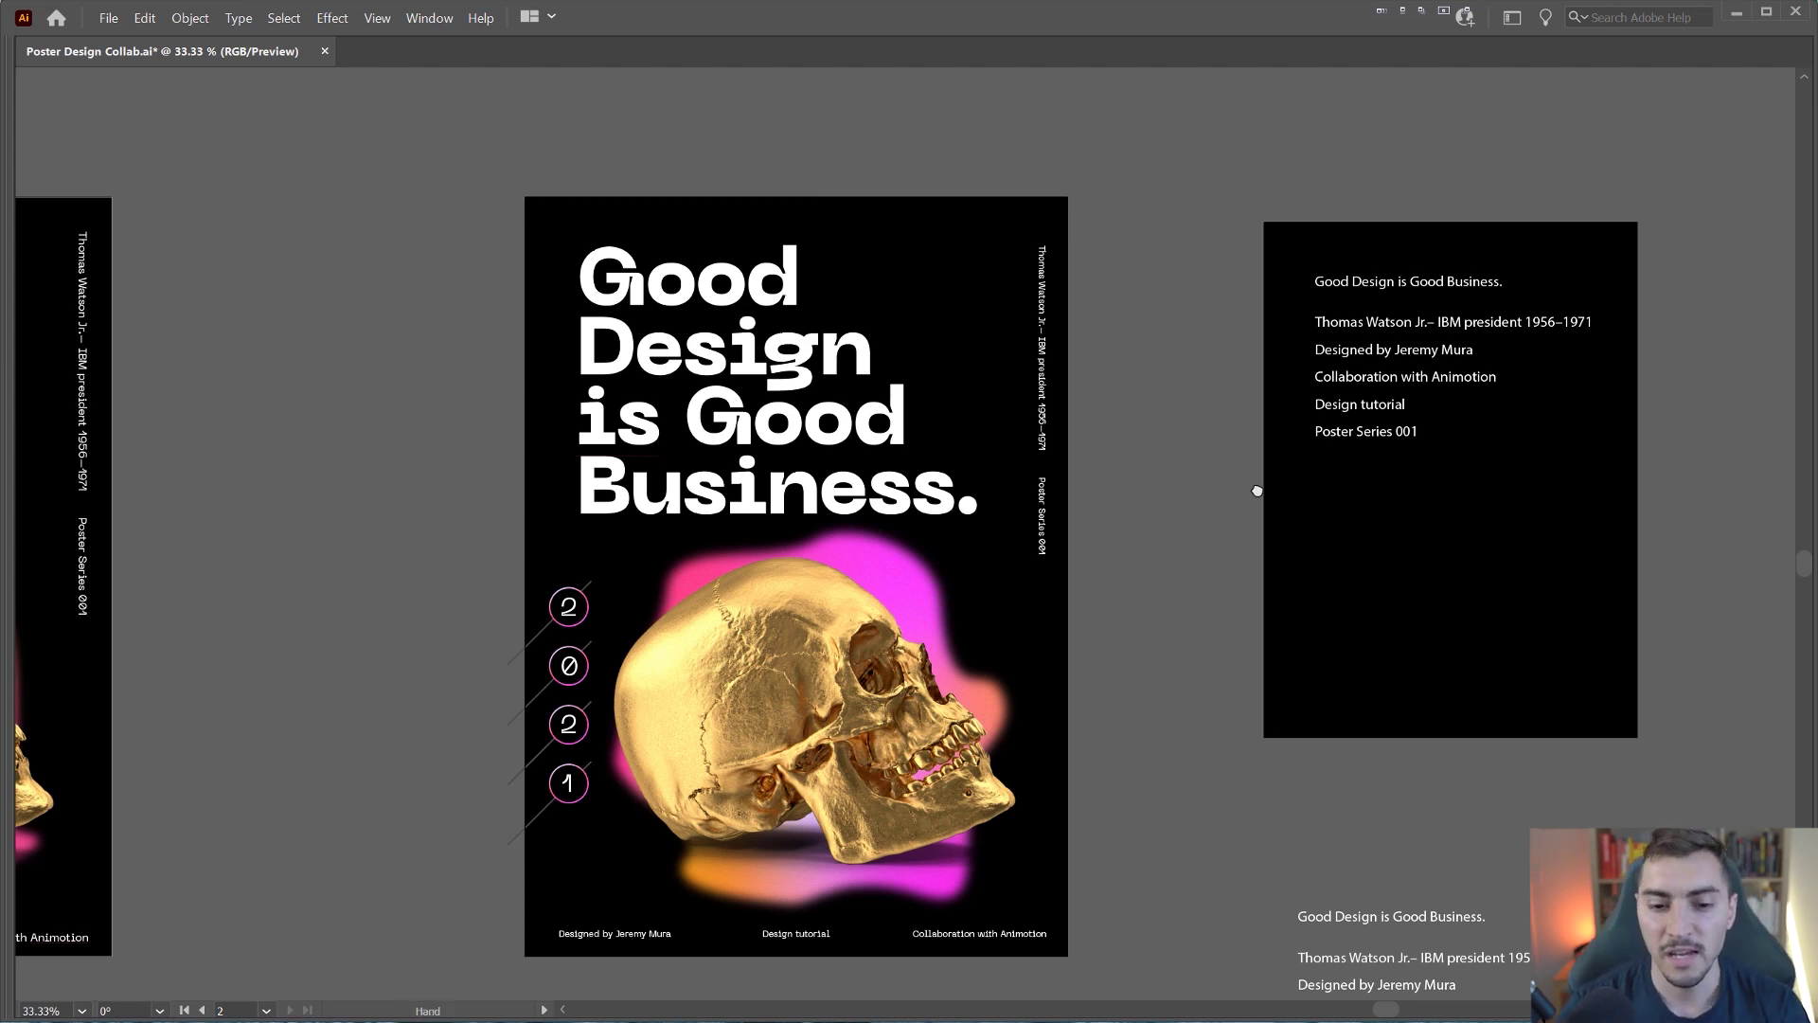
pyautogui.moveTo(1125, 496); pyautogui.dragTo(1194, 471)
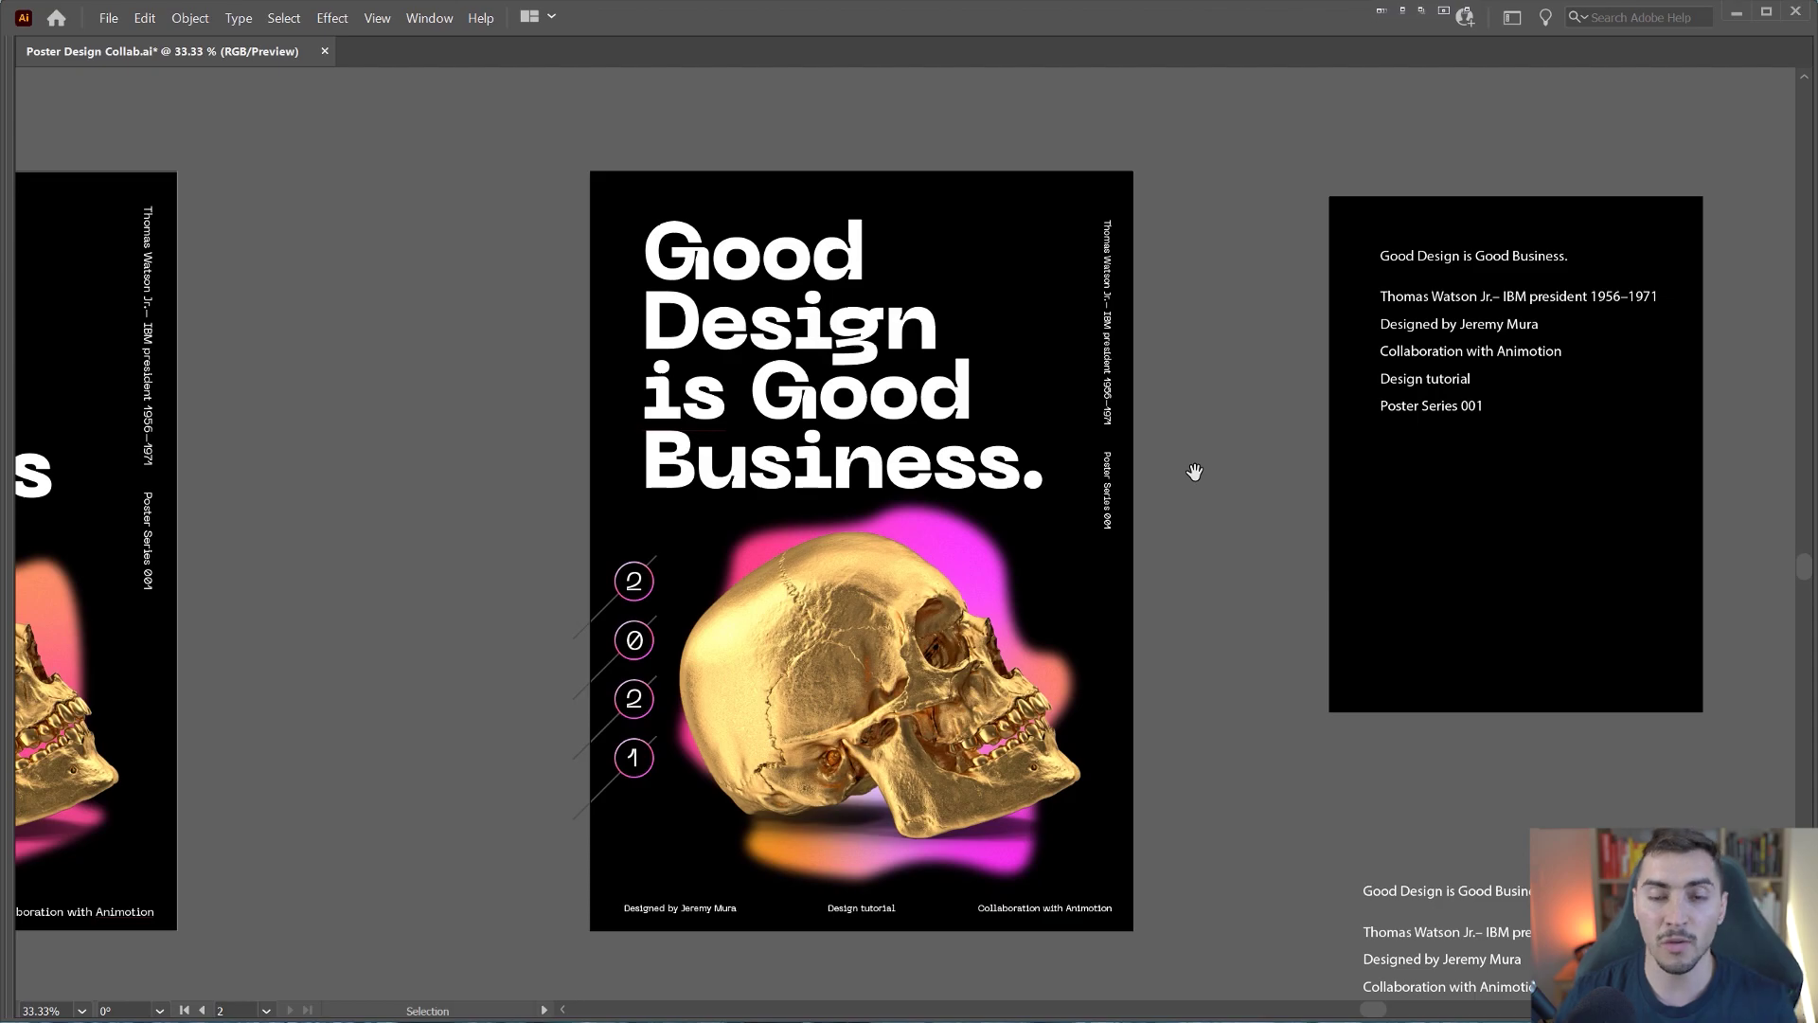